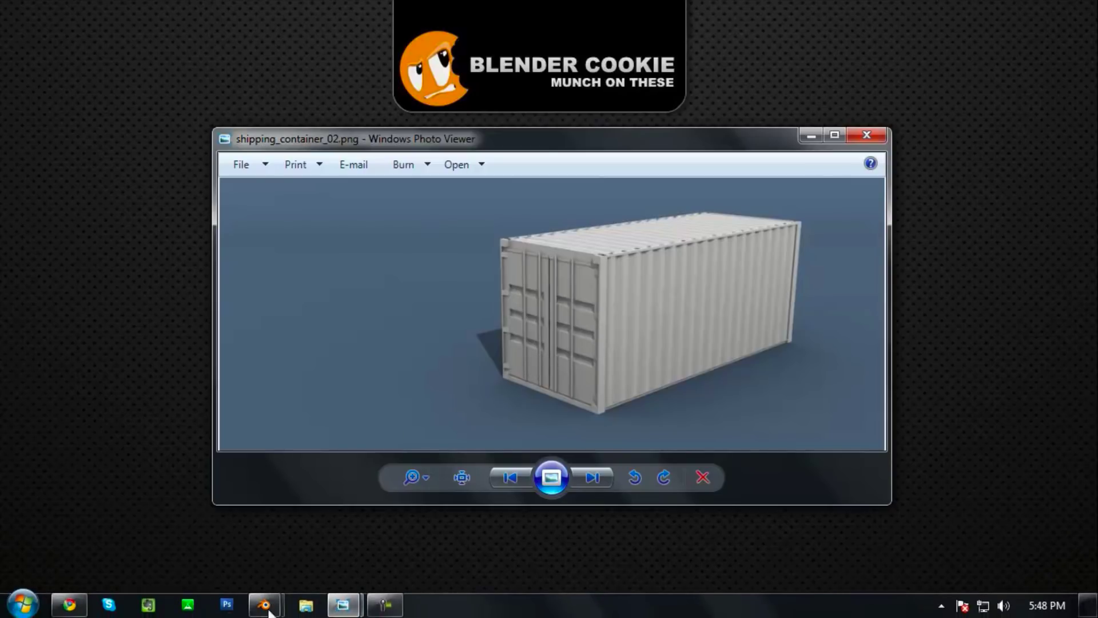
- Switch to the Blender window that holds the shipping container model
{"action": "mouse_move", "coordinate": [265, 605]}
{"action": "mouse_move", "coordinate": [349, 497]}
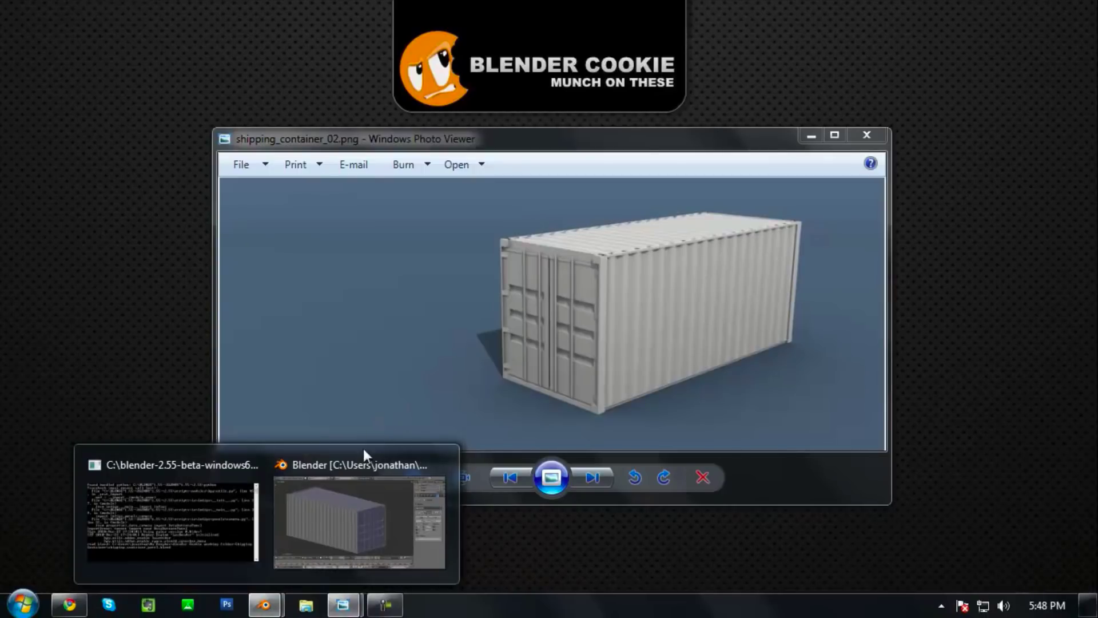
{"action": "left_click", "coordinate": [328, 557]}
{"action": "left_click", "coordinate": [992, 38]}
- Examine the container's door end from several angles, including the upper frame, locking bars and hinges
{"action": "scroll", "coordinate": [590, 235], "scroll_direction": "up", "scroll_amount": 6}
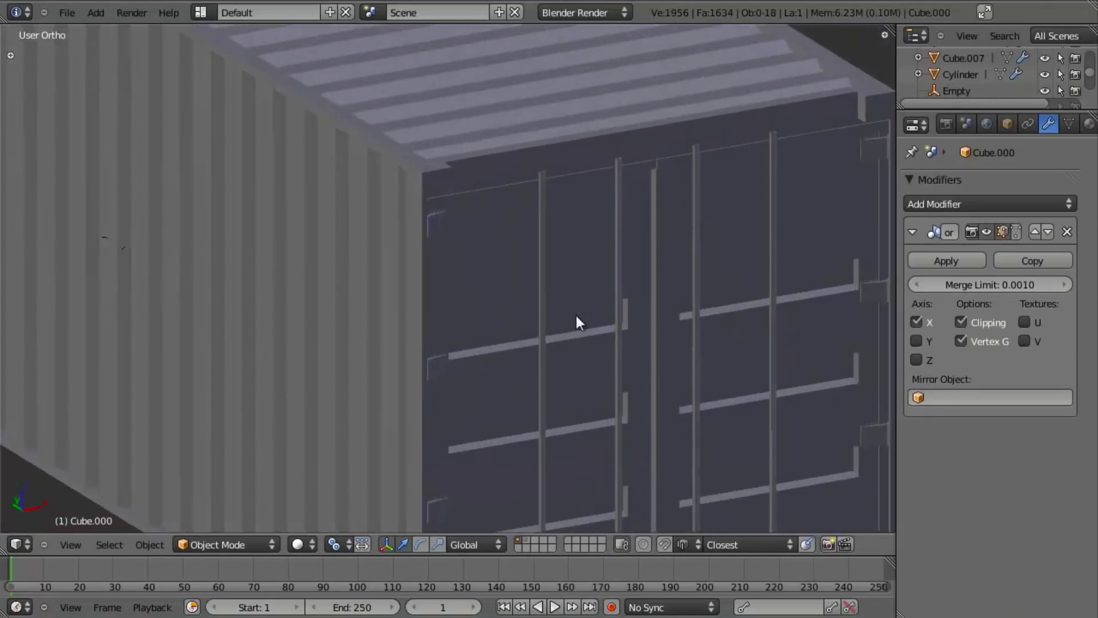
{"action": "middle_click_drag", "start_coordinate": [576, 321], "coordinate": [561, 329]}
{"action": "right_click", "coordinate": [643, 156]}
{"action": "scroll", "coordinate": [412, 338], "scroll_direction": "down", "scroll_amount": 5}
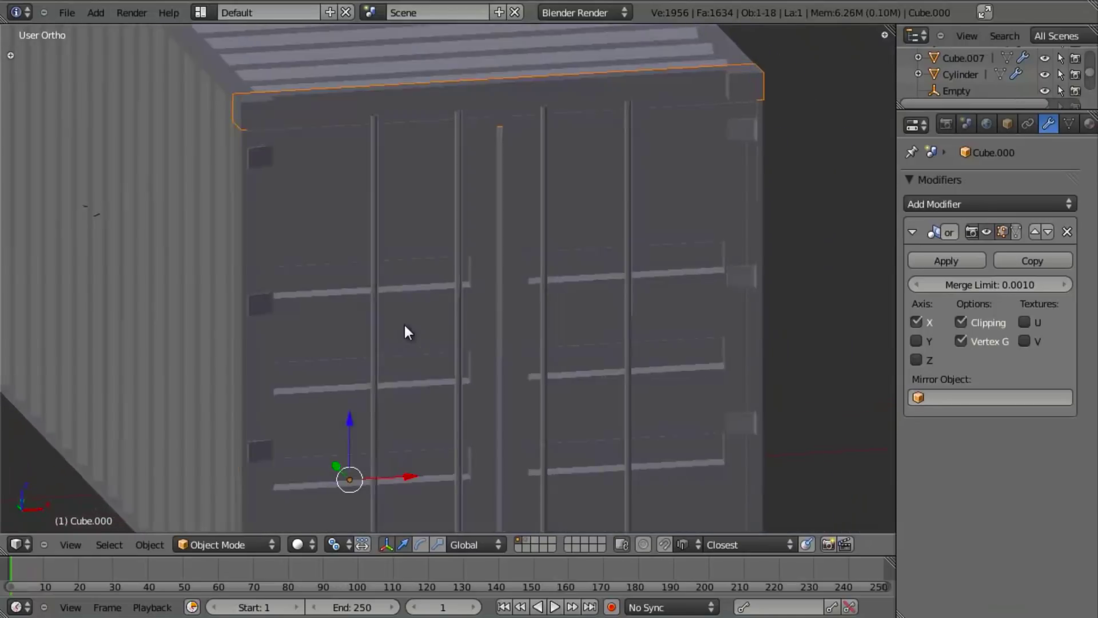
{"action": "middle_click_drag", "start_coordinate": [417, 333], "coordinate": [310, 297]}
{"action": "scroll", "coordinate": [303, 238], "scroll_direction": "up", "scroll_amount": 8}
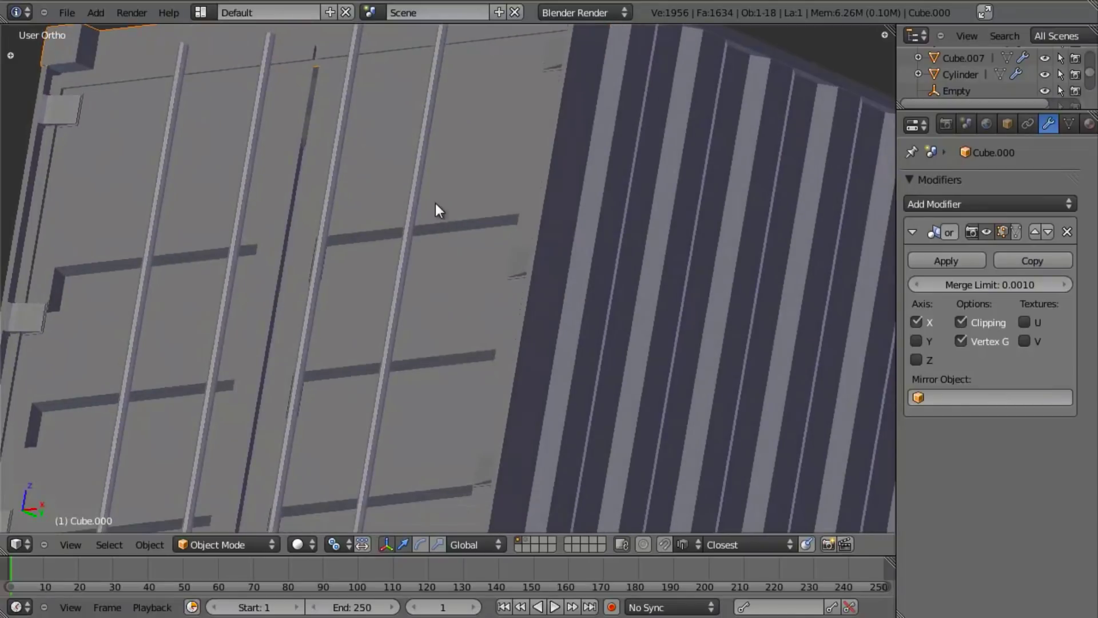
{"action": "middle_click_drag", "start_coordinate": [435, 203], "coordinate": [479, 334], "text": "shift"}
{"action": "scroll", "coordinate": [353, 322], "scroll_direction": "down", "scroll_amount": 4}
{"action": "middle_click_drag", "start_coordinate": [430, 257], "coordinate": [365, 242]}
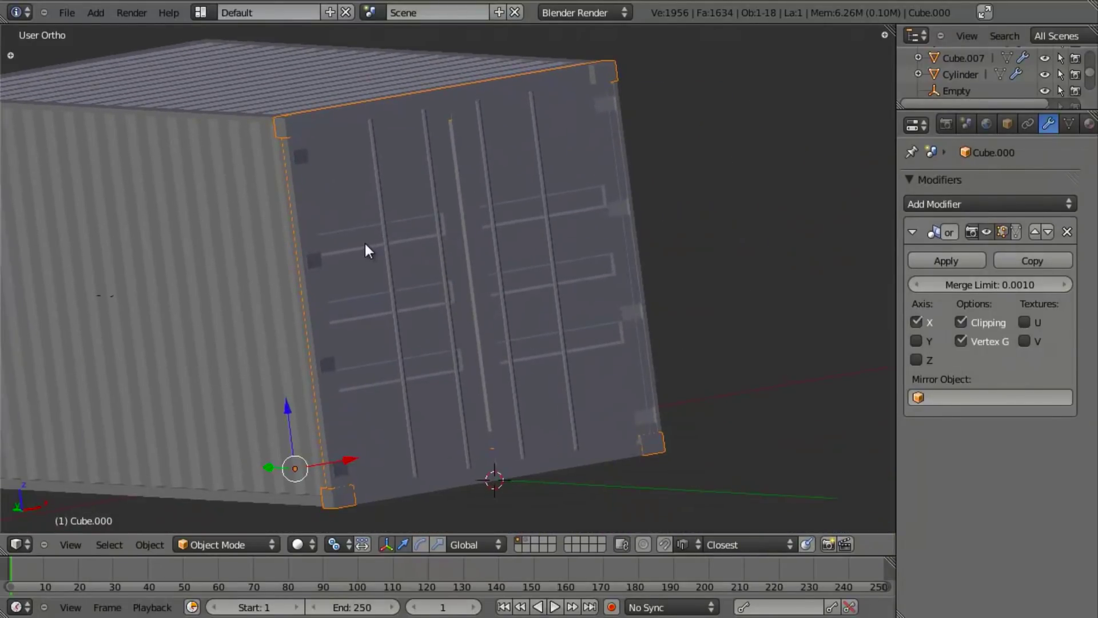
- Maximize the 3D view and inspect how the upper hinge meets the container's corner post
{"action": "key", "text": "ctrl+Up"}
{"action": "key", "text": "a"}
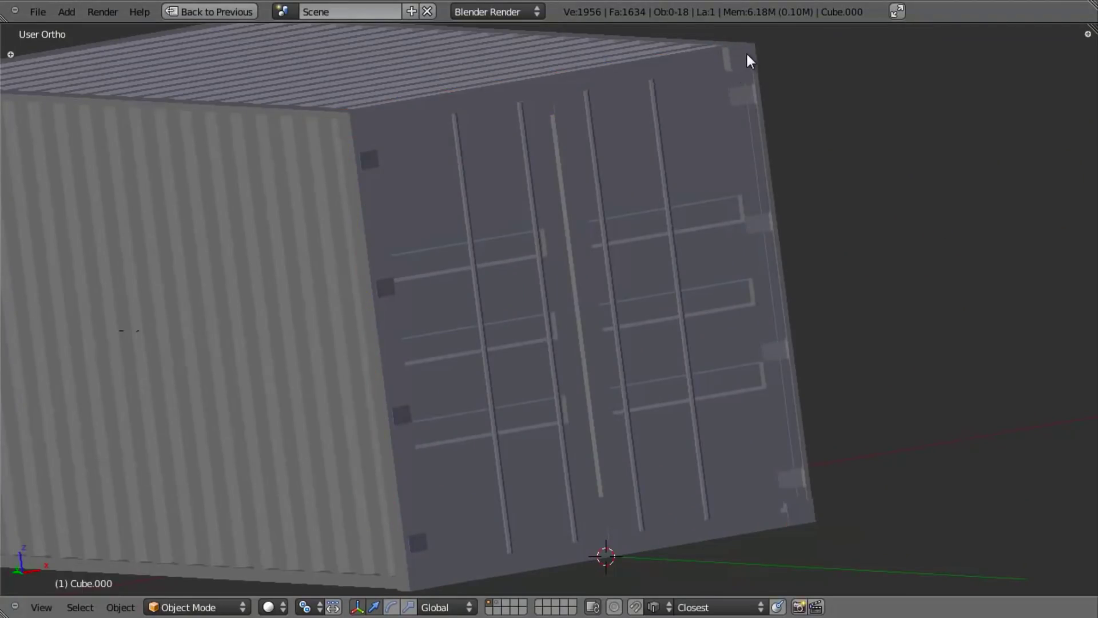
{"action": "middle_click_drag", "start_coordinate": [801, 251], "coordinate": [742, 325]}
{"action": "scroll", "coordinate": [743, 324], "scroll_direction": "up", "scroll_amount": 6}
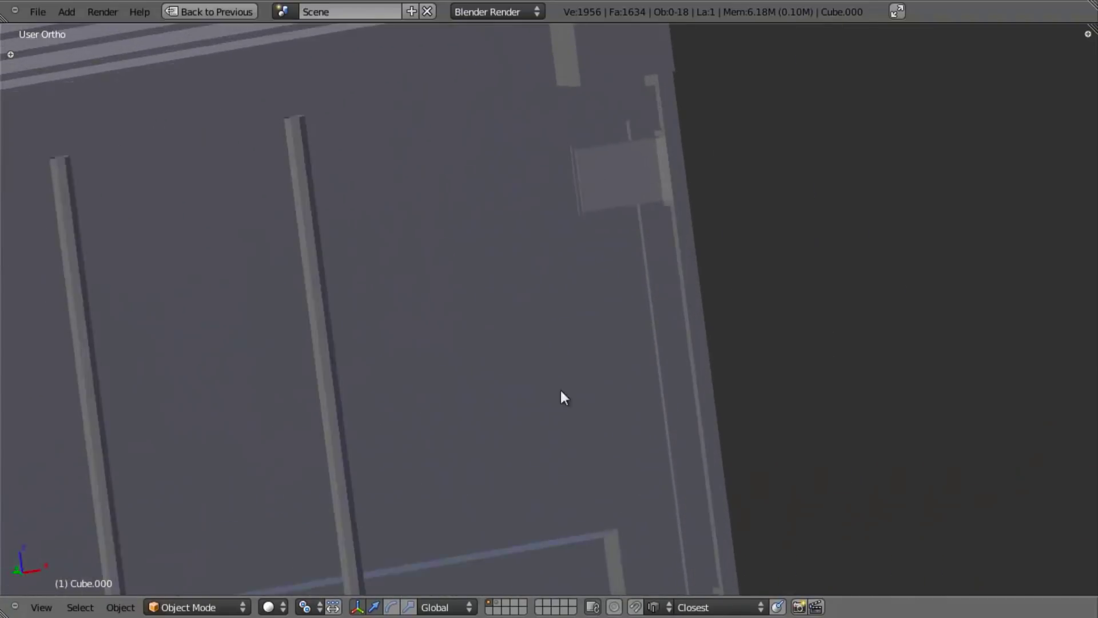
{"action": "middle_click_drag", "start_coordinate": [563, 396], "coordinate": [741, 147]}
{"action": "key", "text": "z"}
{"action": "right_click", "coordinate": [691, 98]}
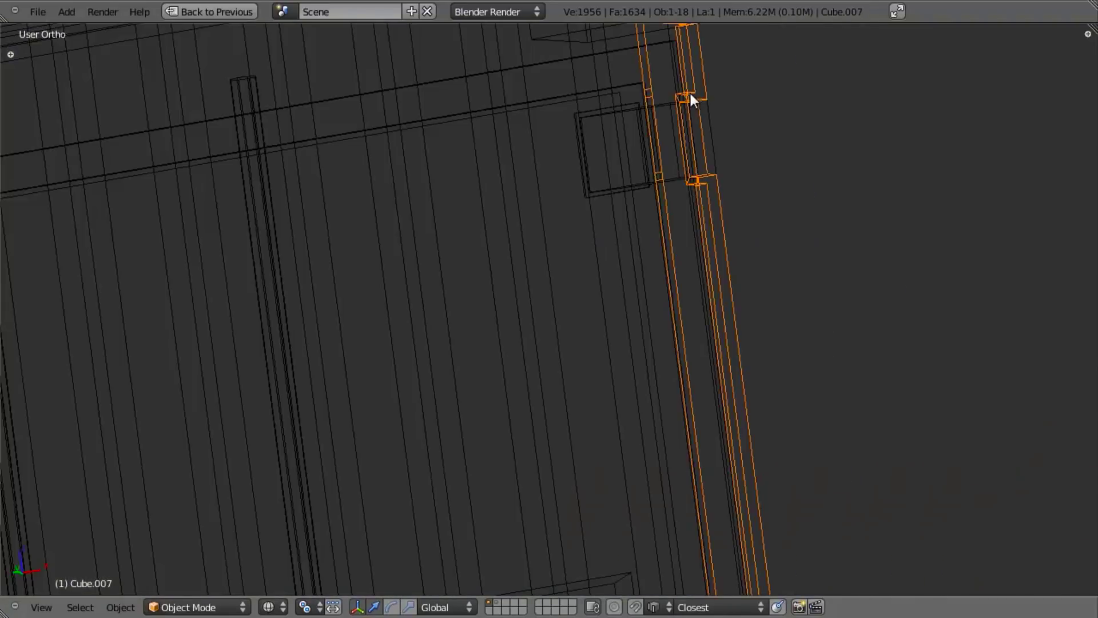
{"action": "key", "text": "z"}
{"action": "middle_click_drag", "start_coordinate": [668, 137], "coordinate": [390, 289]}
{"action": "middle_click_drag", "start_coordinate": [477, 259], "coordinate": [403, 252], "text": "shift"}
{"action": "scroll", "coordinate": [420, 219], "scroll_direction": "up", "scroll_amount": 3}
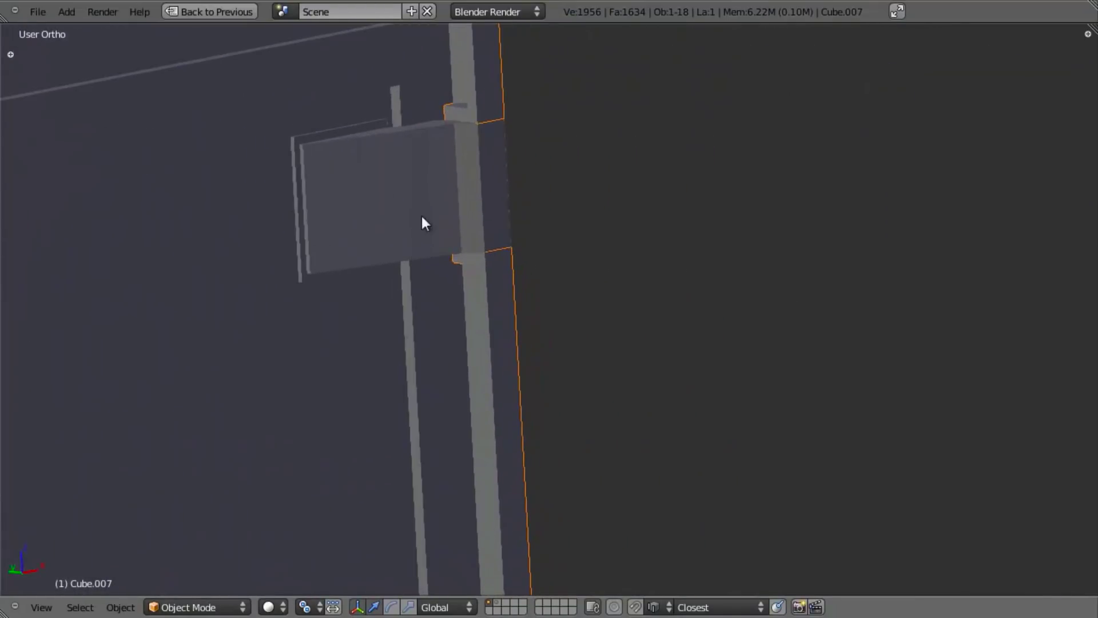
- Examine the hinges and locking bars of the green container in the front-view reference photo
{"action": "key", "text": "KP_1"}
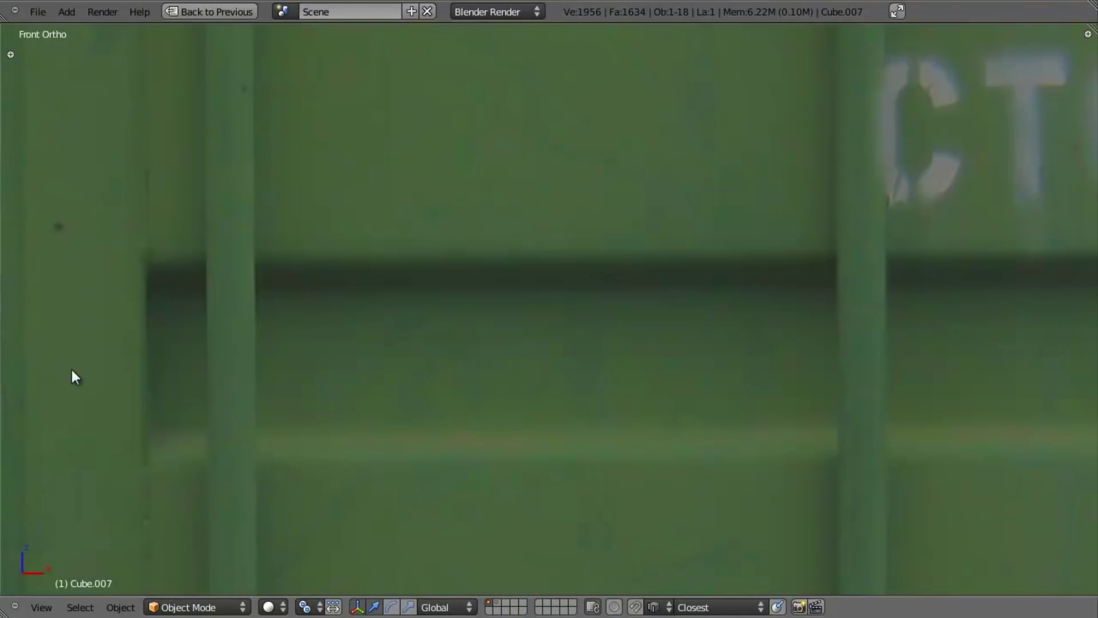
{"action": "scroll", "coordinate": [969, 396], "scroll_direction": "down", "scroll_amount": 6}
{"action": "middle_click_drag", "start_coordinate": [707, 343], "coordinate": [536, 355], "text": "shift"}
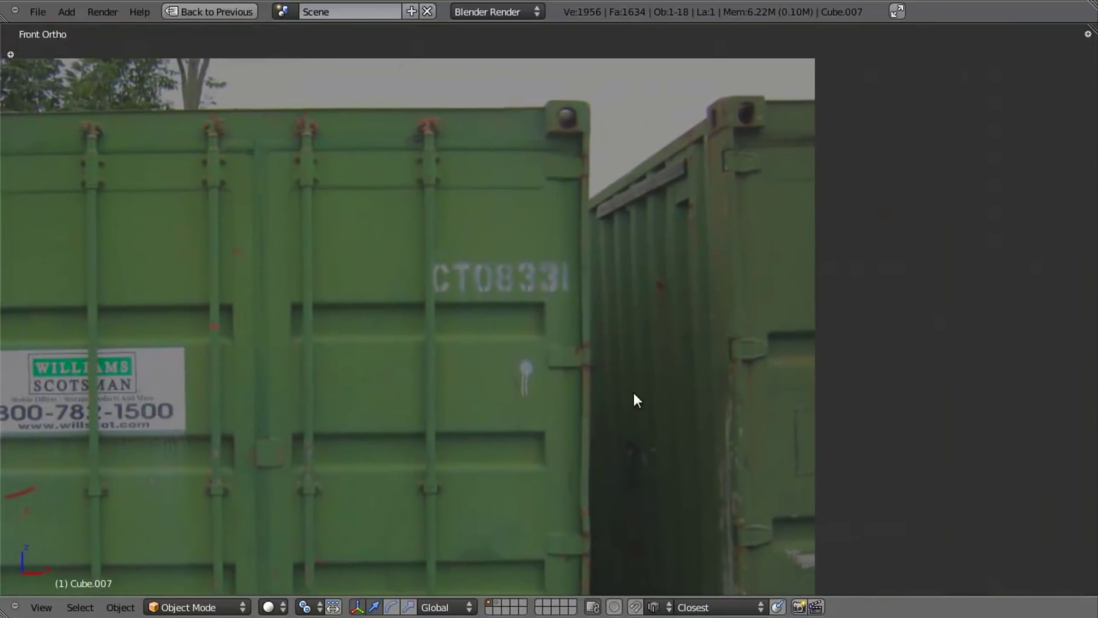
{"action": "scroll", "coordinate": [645, 397], "scroll_direction": "up", "scroll_amount": 1}
{"action": "middle_click_drag", "start_coordinate": [668, 303], "coordinate": [736, 329], "text": "shift"}
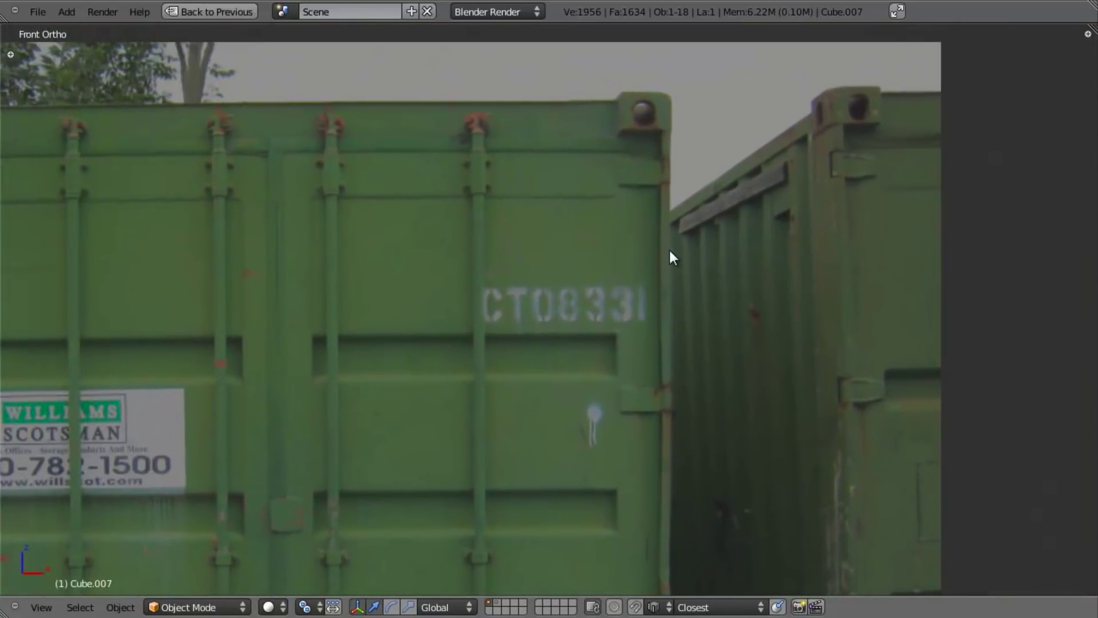
{"action": "middle_click_drag", "start_coordinate": [122, 341], "coordinate": [533, 313], "text": "shift"}
{"action": "middle_click_drag", "start_coordinate": [268, 203], "coordinate": [497, 316], "text": "shift"}
- Select the door hinge object, enter Edit Mode and frame its lowest hinge in solid shading
{"action": "scroll", "coordinate": [482, 303], "scroll_direction": "up", "scroll_amount": 4}
{"action": "key", "text": "z"}
{"action": "right_click", "coordinate": [399, 225]}
{"action": "key", "text": "z"}
{"action": "middle_click_drag", "start_coordinate": [420, 261], "coordinate": [661, 353]}
{"action": "key", "text": "Tab"}
{"action": "key", "text": "z"}
{"action": "scroll", "coordinate": [683, 378], "scroll_direction": "down", "scroll_amount": 6}
{"action": "middle_click_drag", "start_coordinate": [669, 429], "coordinate": [611, 159], "text": "shift"}
{"action": "middle_click_drag", "start_coordinate": [671, 532], "coordinate": [670, 289], "text": "shift"}
{"action": "middle_click_drag", "start_coordinate": [688, 411], "coordinate": [647, 105], "text": "shift"}
{"action": "key", "text": "z"}
{"action": "key", "text": "KP_Decimal"}
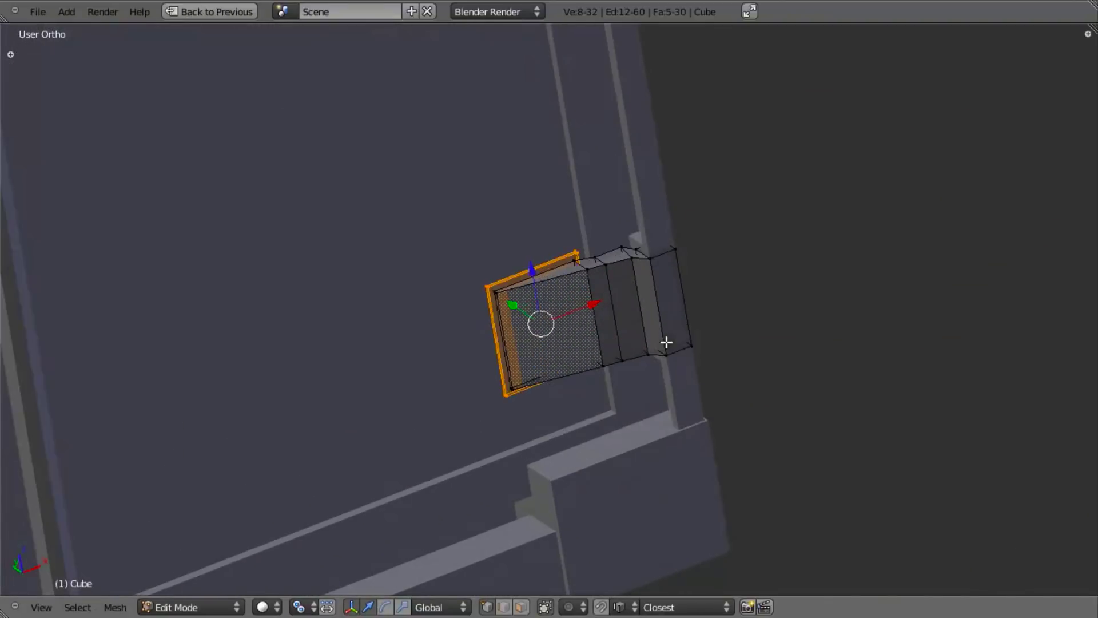
{"action": "middle_click_drag", "start_coordinate": [714, 278], "coordinate": [667, 318], "text": "shift"}
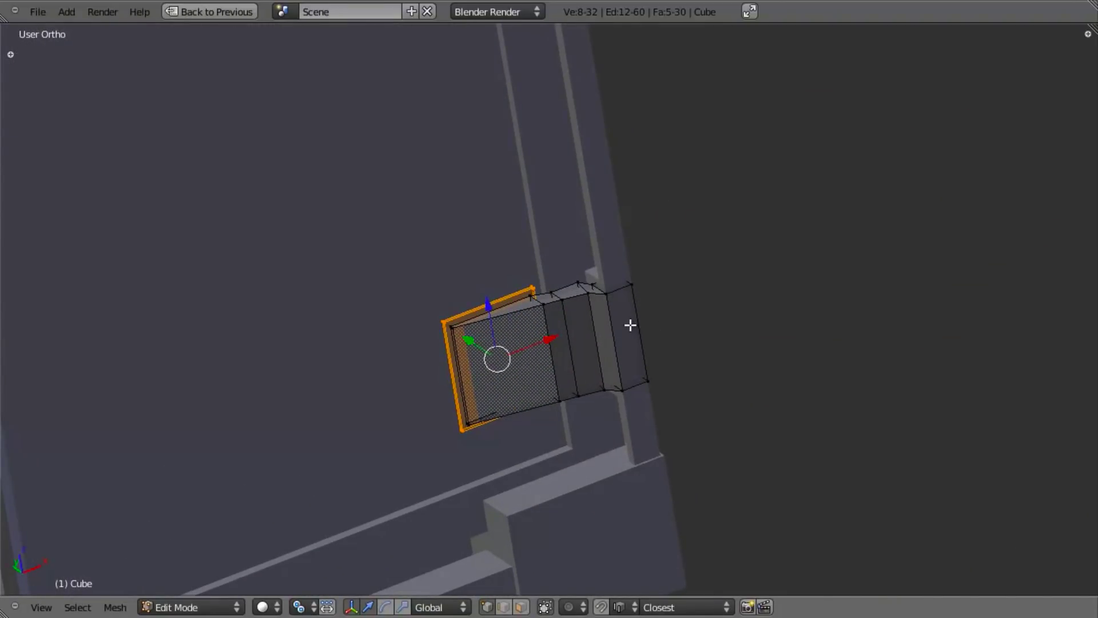
- Deselect the hinge vertices, return to Object Mode, restore the full window layout and widen the Properties editor
{"action": "key", "text": "a"}
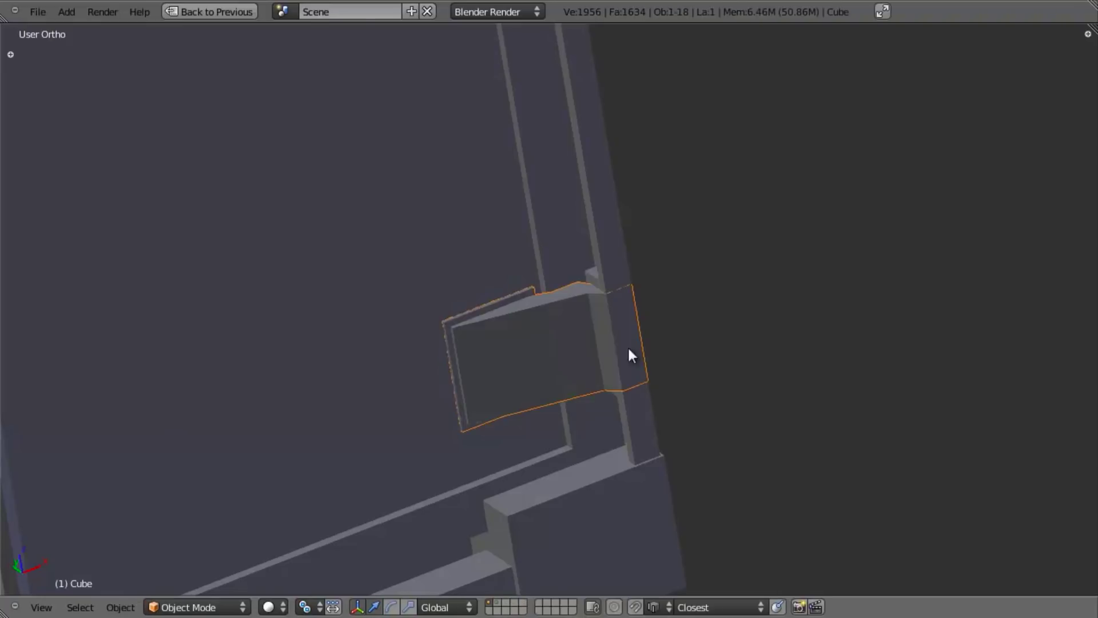
{"action": "key", "text": "Tab"}
{"action": "scroll", "coordinate": [634, 345], "scroll_direction": "down", "scroll_amount": 11}
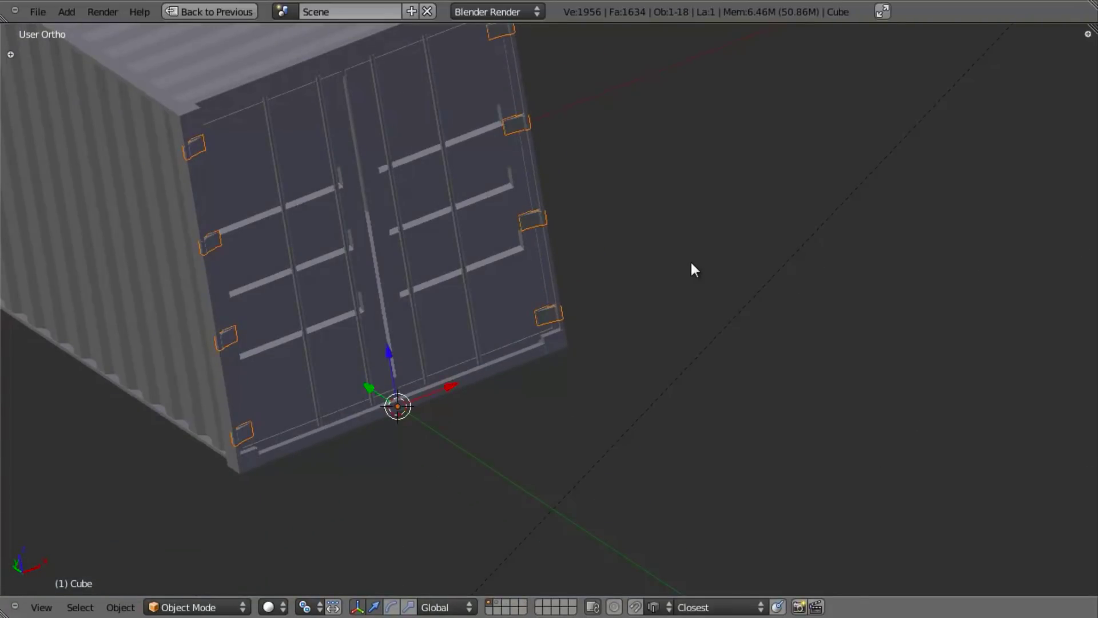
{"action": "key", "text": "ctrl+Up"}
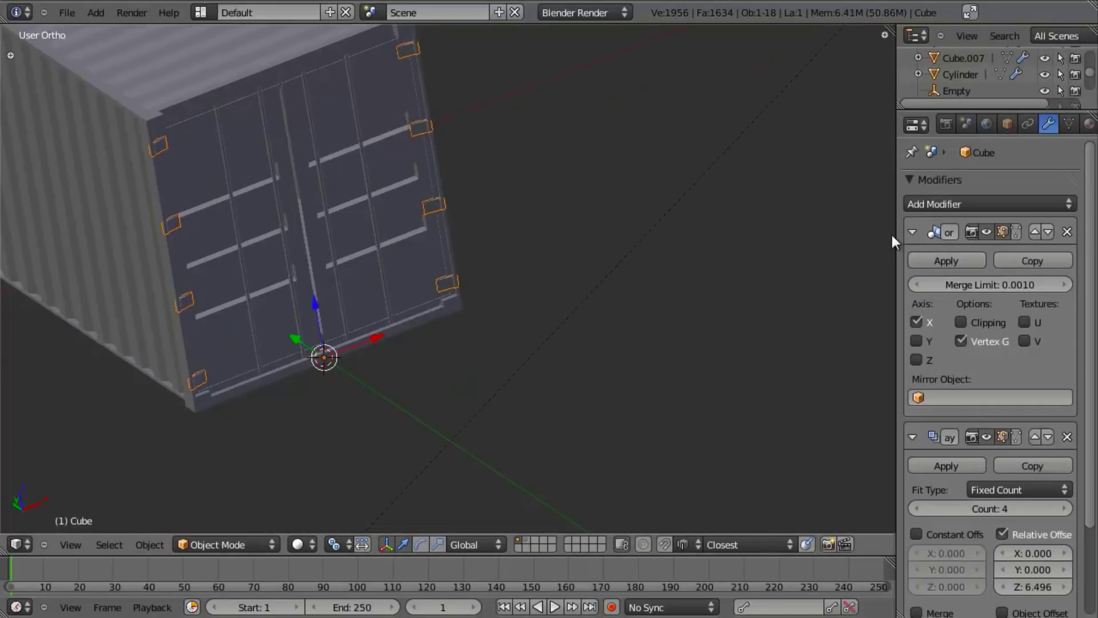
{"action": "left_click_drag", "start_coordinate": [896, 232], "coordinate": [829, 230]}
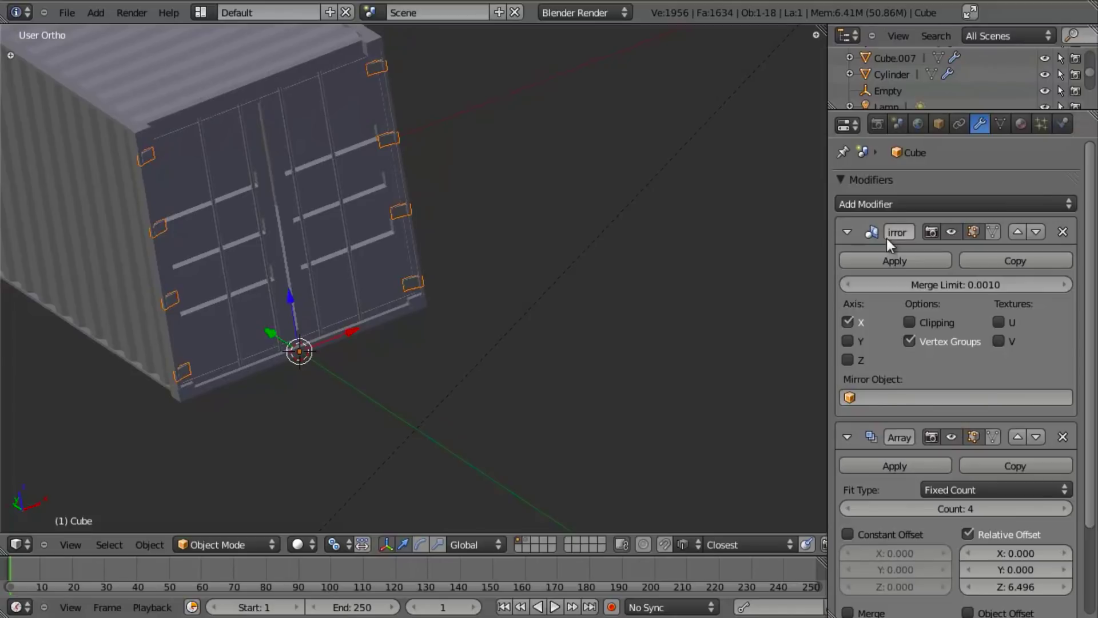
- Collapse the Mirror and Array modifiers and add a Subdivision Surface modifier with View level 2 and Optimal Display enabled
{"action": "scroll", "coordinate": [900, 269], "scroll_direction": "down", "scroll_amount": 5}
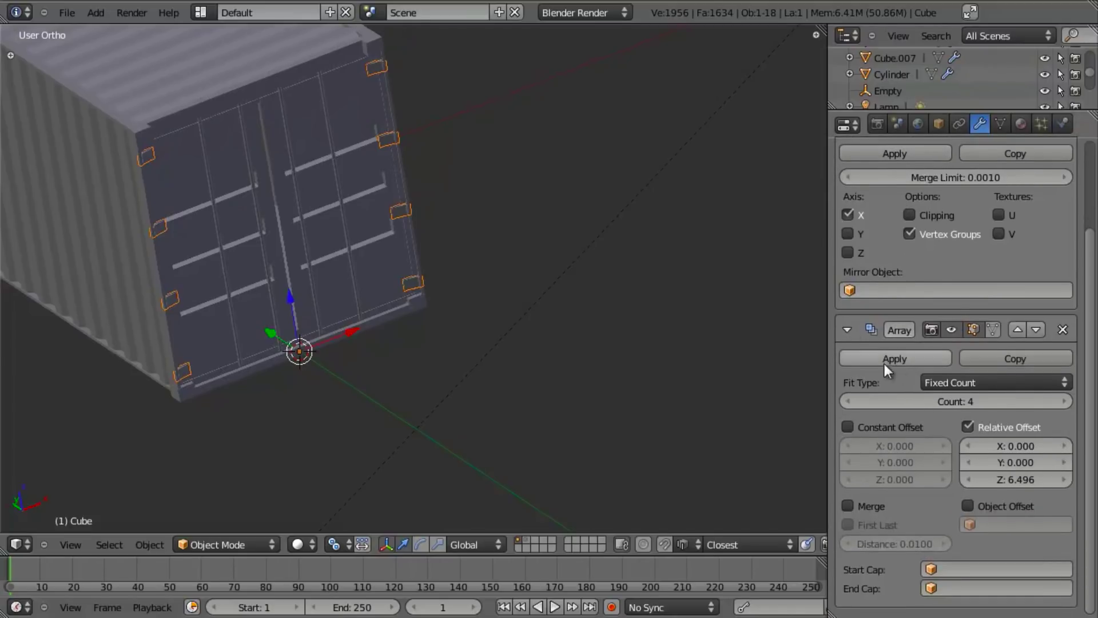
{"action": "left_click", "coordinate": [847, 330]}
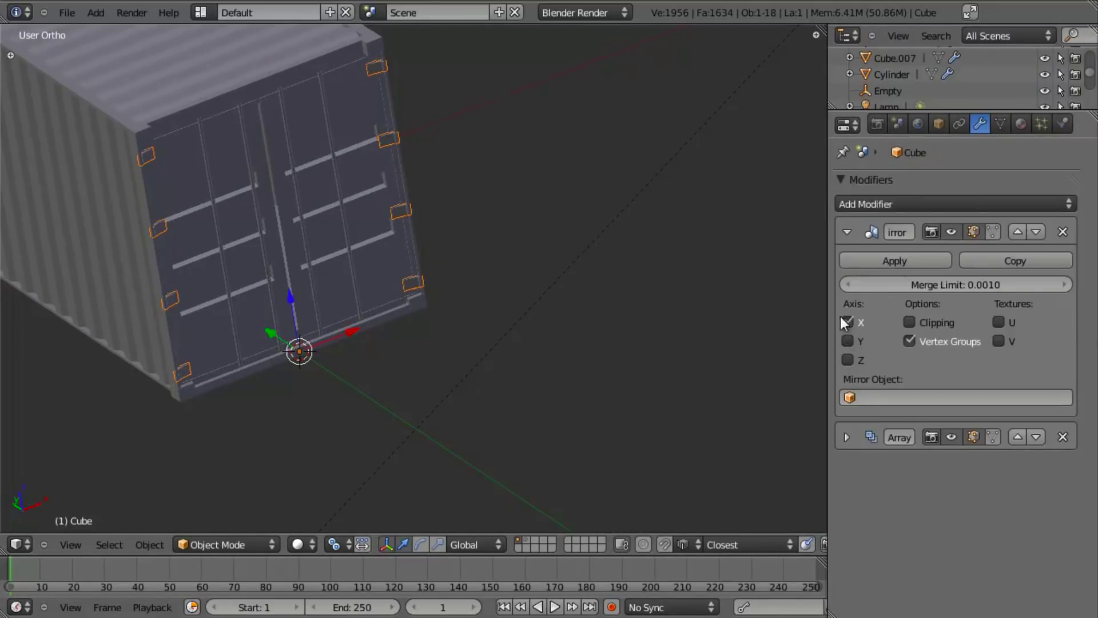
{"action": "left_click", "coordinate": [847, 231]}
{"action": "left_click", "coordinate": [923, 205]}
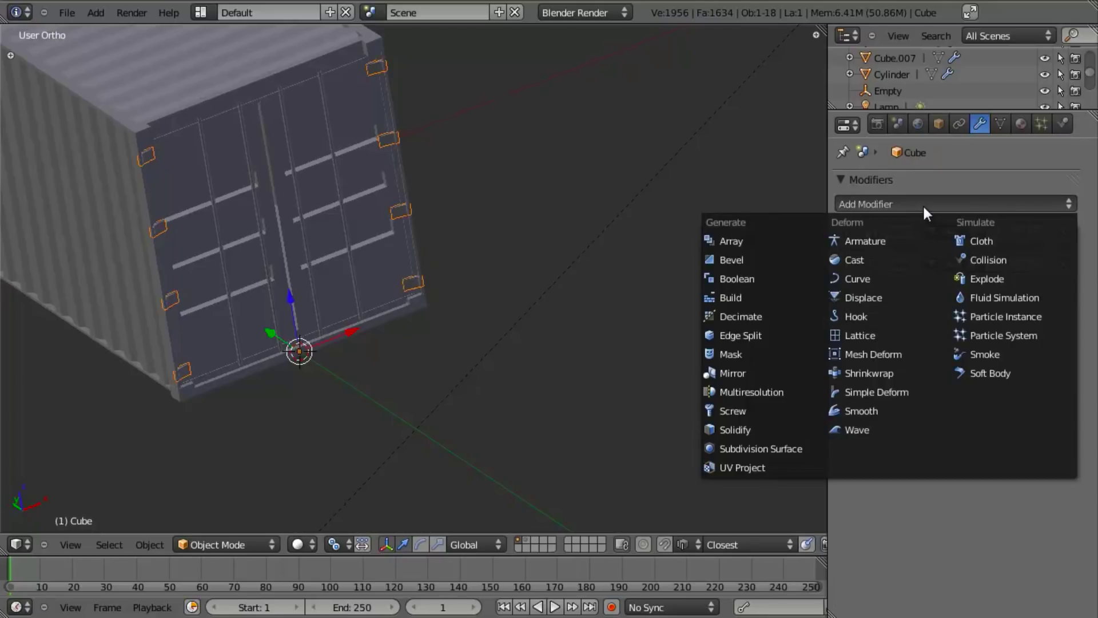
{"action": "left_click", "coordinate": [775, 451]}
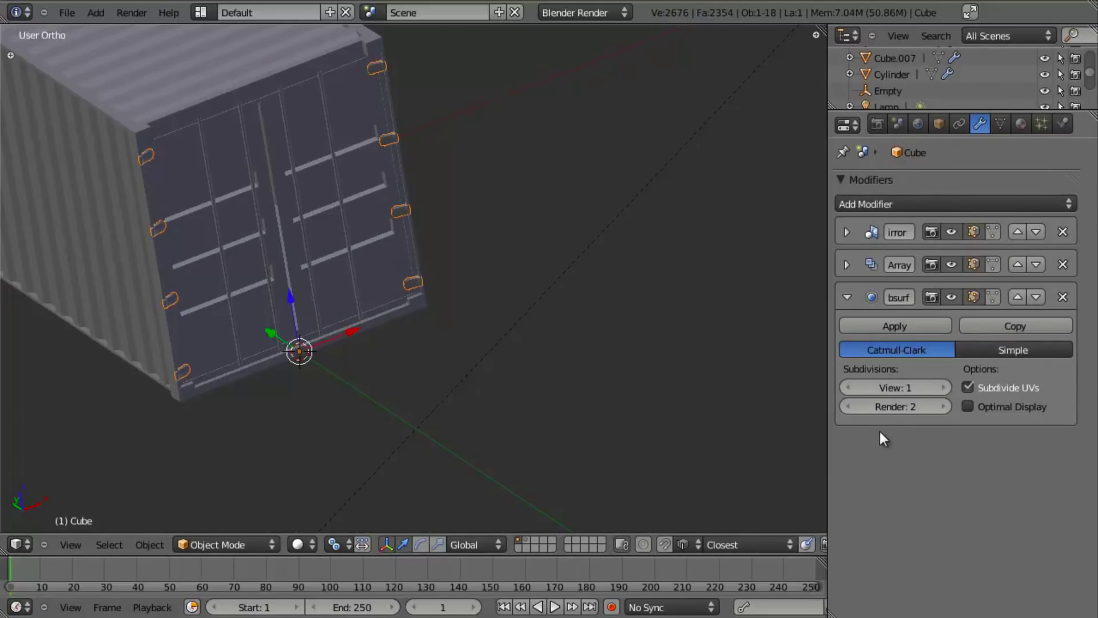
{"action": "left_click", "coordinate": [943, 388]}
{"action": "left_click", "coordinate": [984, 406]}
- In Edit Mode, add two evenly spaced horizontal edge loops across the hinge in front view
{"action": "scroll", "coordinate": [547, 283], "scroll_direction": "up", "scroll_amount": 5}
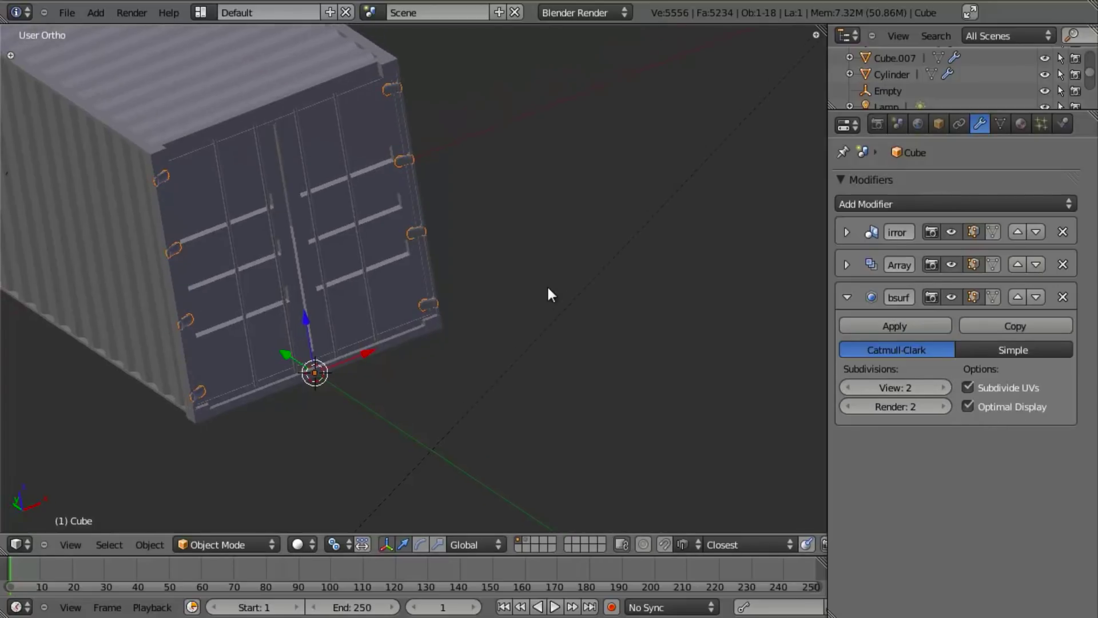
{"action": "key", "text": "KP_1"}
{"action": "middle_click_drag", "start_coordinate": [271, 241], "coordinate": [411, 345], "text": "shift"}
{"action": "scroll", "coordinate": [411, 347], "scroll_direction": "up", "scroll_amount": 5}
{"action": "key", "text": "Tab"}
{"action": "middle_click_drag", "start_coordinate": [559, 380], "coordinate": [311, 331], "text": "shift"}
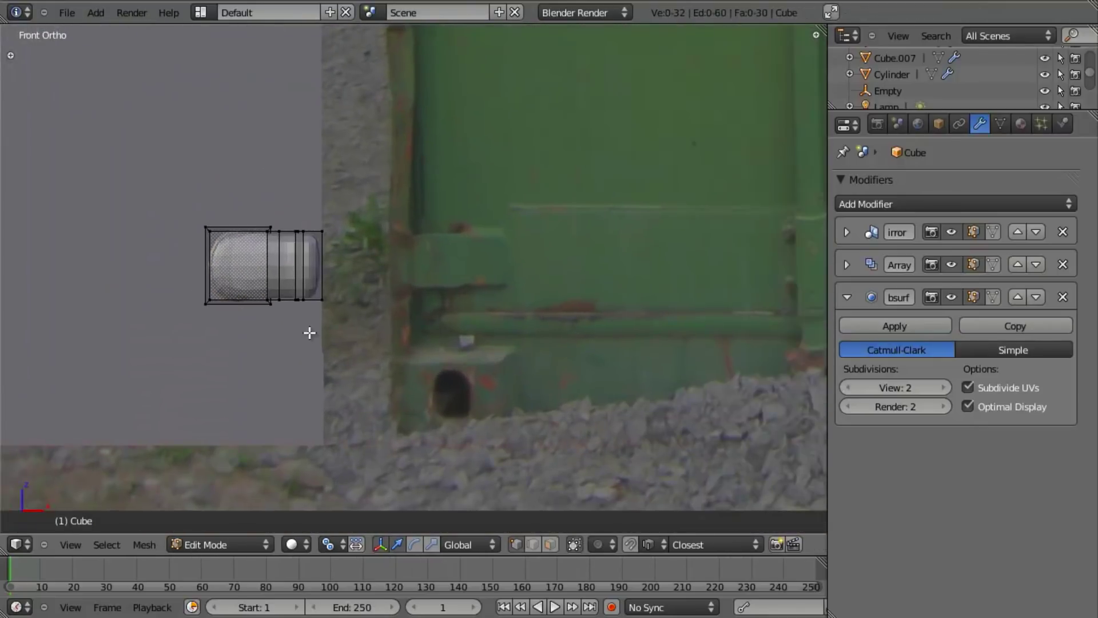
{"action": "scroll", "coordinate": [308, 320], "scroll_direction": "up", "scroll_amount": 2}
{"action": "middle_click_drag", "start_coordinate": [231, 298], "coordinate": [268, 310], "text": "shift"}
{"action": "scroll", "coordinate": [343, 341], "scroll_direction": "up", "scroll_amount": 3}
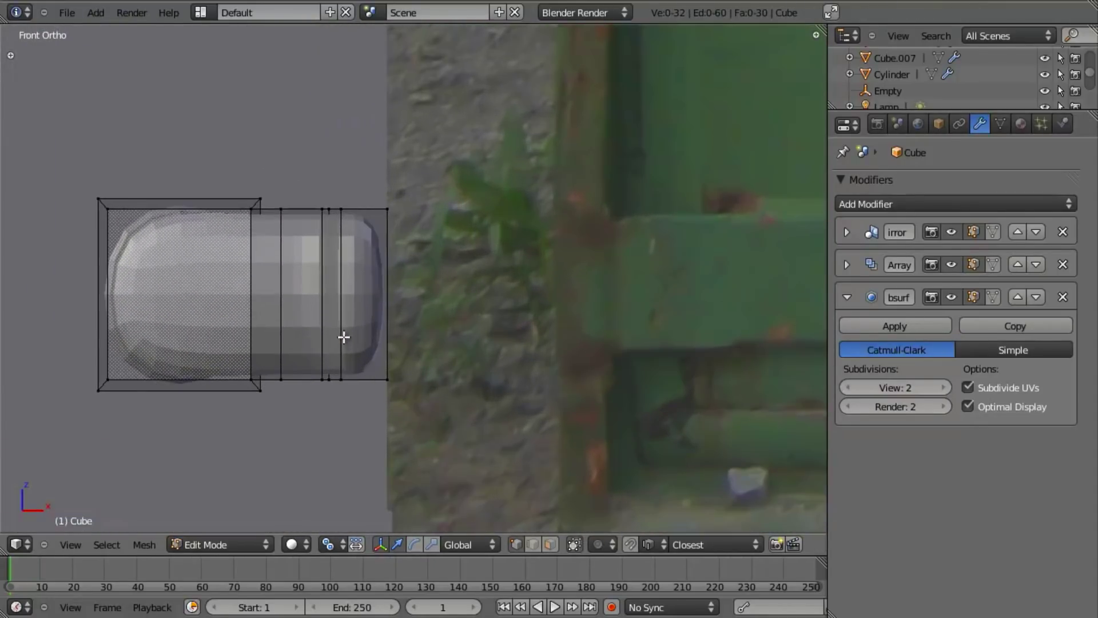
{"action": "key", "text": "ctrl+r"}
{"action": "scroll", "coordinate": [403, 302], "scroll_direction": "up", "scroll_amount": 2}
{"action": "scroll", "coordinate": [403, 302], "scroll_direction": "down", "scroll_amount": 1}
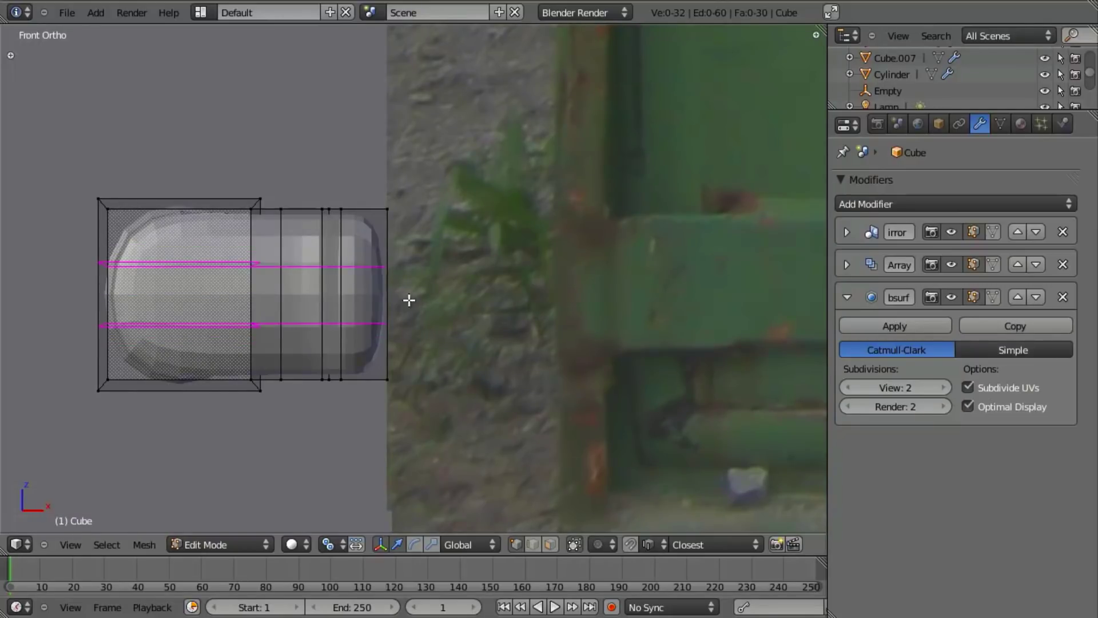
{"action": "left_click", "coordinate": [356, 284]}
{"action": "right_click", "coordinate": [355, 284]}
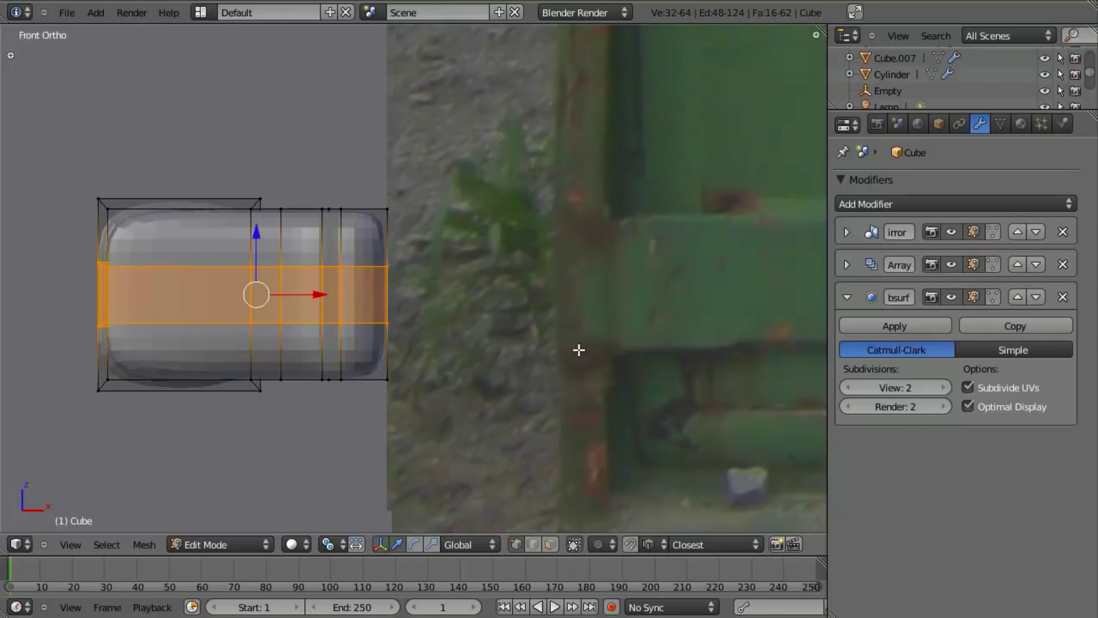
- Scale the two horizontal loops apart along Z towards the hinge's upper and lower edges
{"action": "key", "text": "s"}
{"action": "key", "text": "z"}
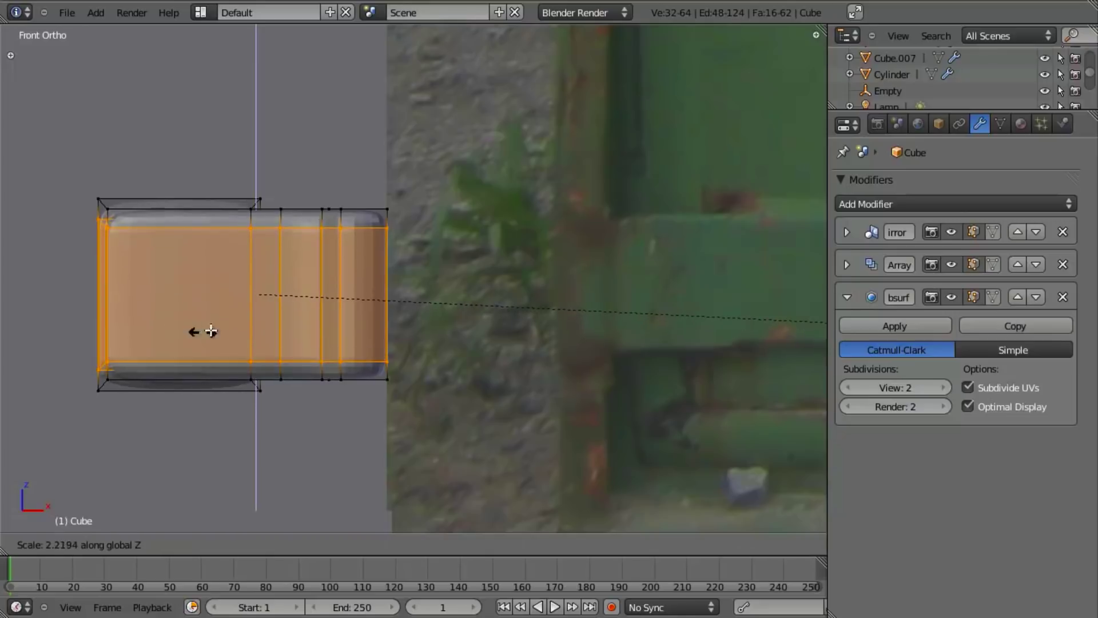
{"action": "left_click", "coordinate": [370, 330]}
- Apply smooth shading to all hinge faces and view the result in Object Mode
{"action": "middle_click_drag", "start_coordinate": [368, 328], "coordinate": [434, 370]}
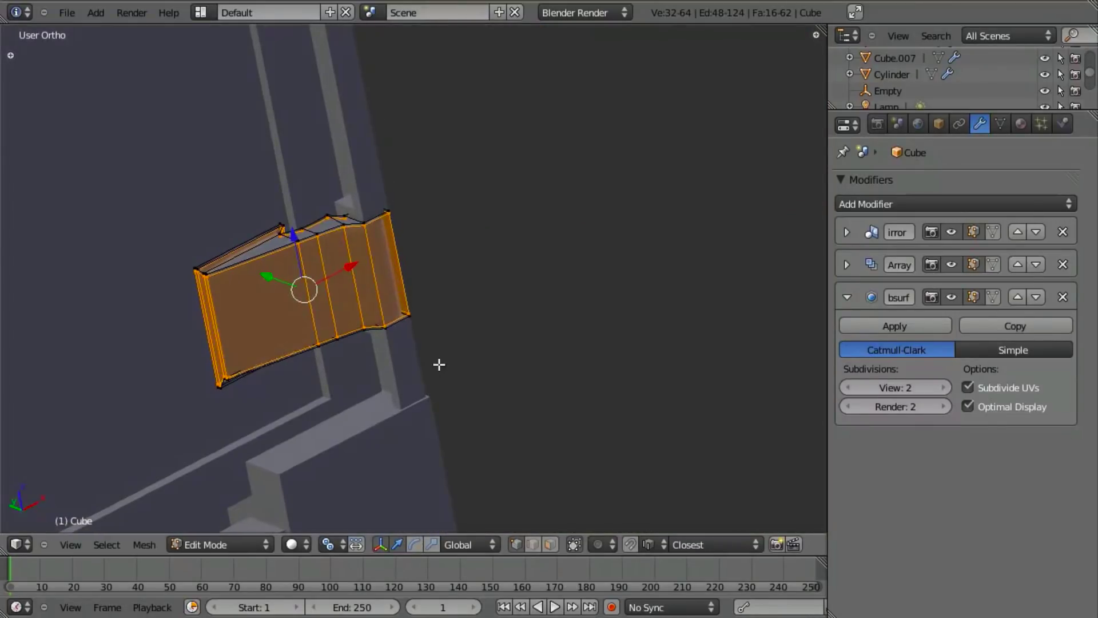
{"action": "key", "text": "w"}
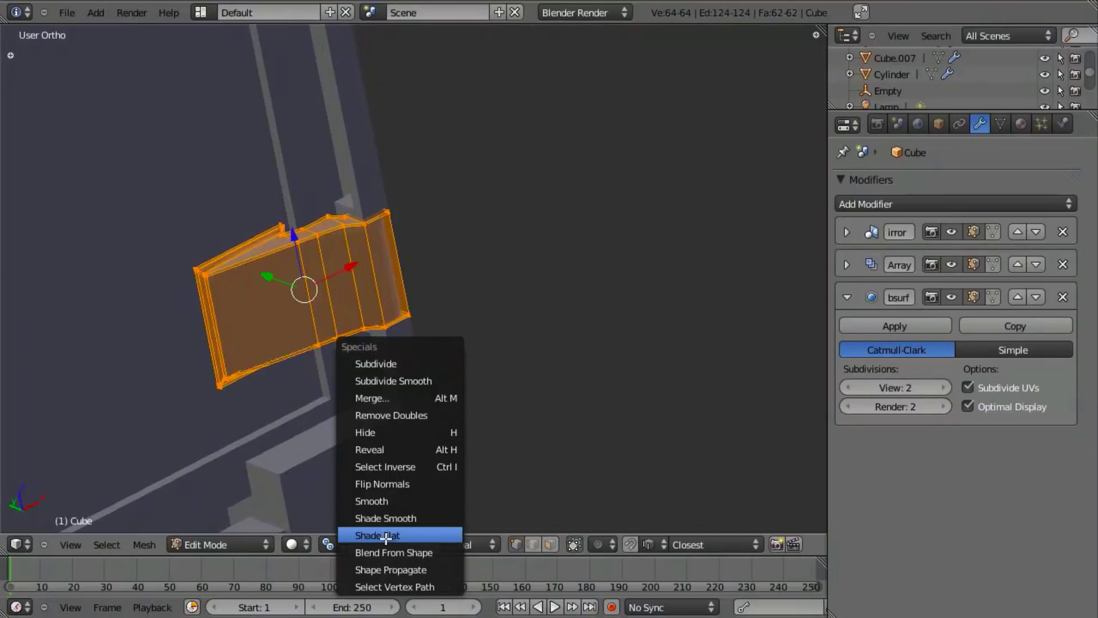
{"action": "left_click", "coordinate": [409, 515]}
{"action": "middle_click_drag", "start_coordinate": [318, 291], "coordinate": [492, 284], "text": "shift"}
{"action": "scroll", "coordinate": [492, 291], "scroll_direction": "up", "scroll_amount": 4}
{"action": "key", "text": "Tab"}
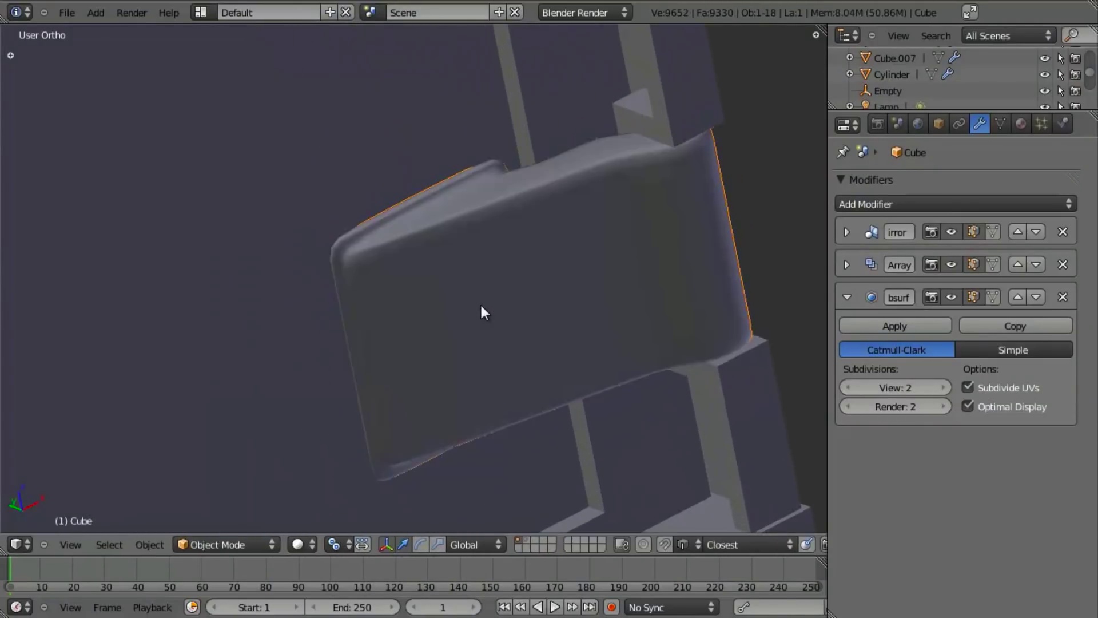
- Add a vertical edge loop around the hinge plate and slide it close to the plate's outer end
{"action": "key", "text": "Tab"}
{"action": "key", "text": "a"}
{"action": "key", "text": "ctrl+r"}
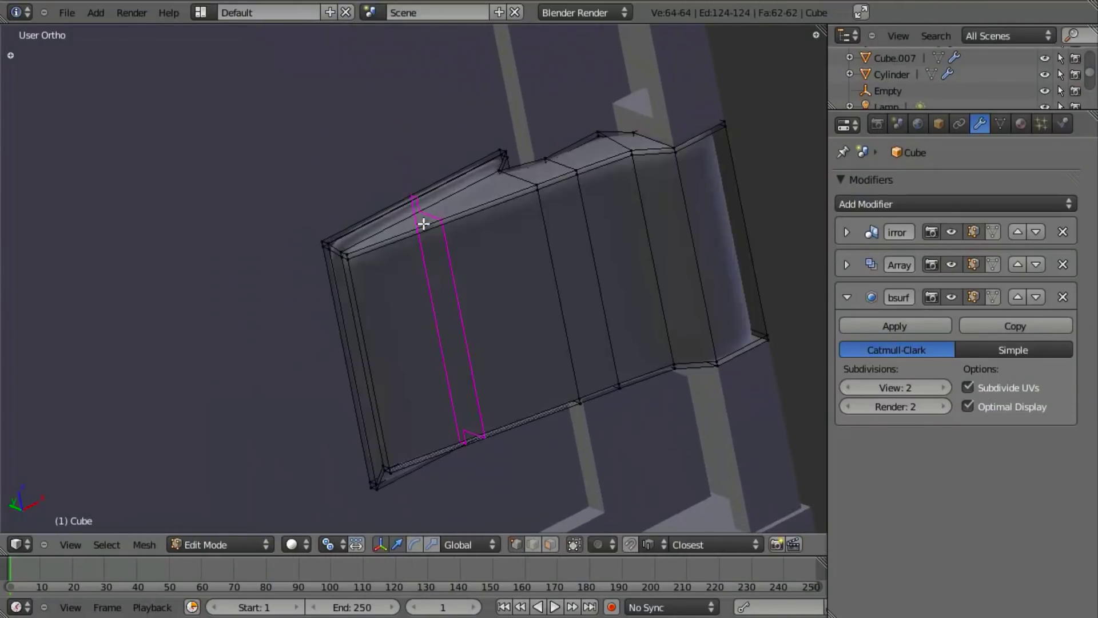
{"action": "left_click", "coordinate": [421, 223]}
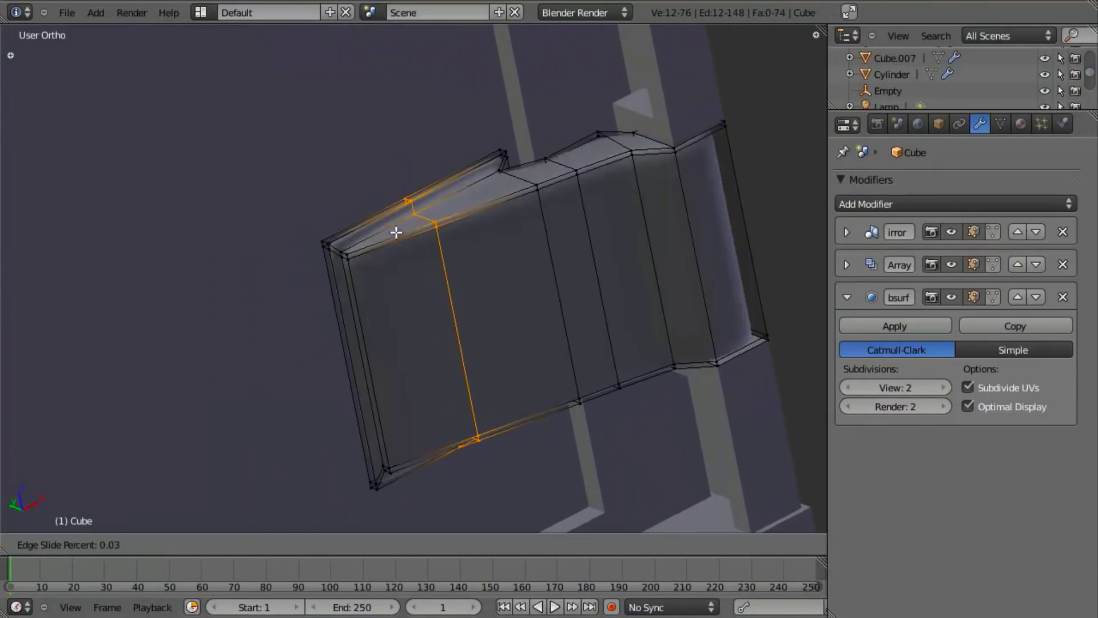
{"action": "left_click", "coordinate": [336, 243]}
- Compare the bottom hinge's shape with the hinge in the reference photo in front view
{"action": "key", "text": "KP_1"}
{"action": "scroll", "coordinate": [545, 354], "scroll_direction": "down", "scroll_amount": 8}
{"action": "middle_click_drag", "start_coordinate": [603, 181], "coordinate": [607, 401], "text": "shift"}
{"action": "scroll", "coordinate": [595, 362], "scroll_direction": "up", "scroll_amount": 3}
{"action": "middle_click_drag", "start_coordinate": [181, 343], "coordinate": [726, 306], "text": "shift"}
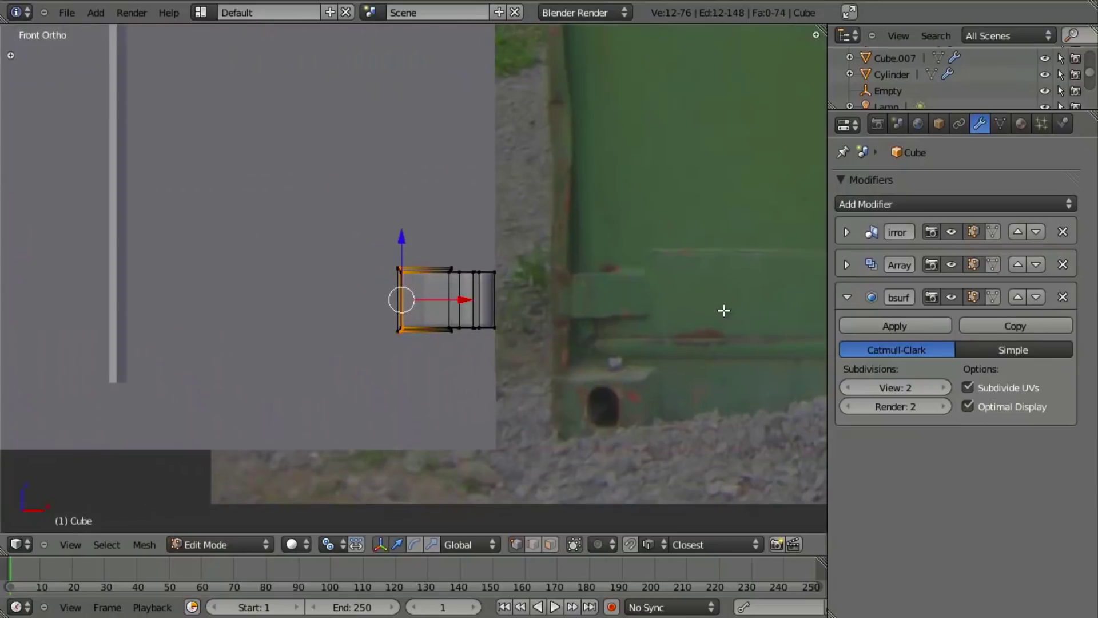
{"action": "scroll", "coordinate": [726, 306], "scroll_direction": "up", "scroll_amount": 3}
{"action": "scroll", "coordinate": [768, 321], "scroll_direction": "down", "scroll_amount": 2}
{"action": "scroll", "coordinate": [662, 150], "scroll_direction": "down", "scroll_amount": 3}
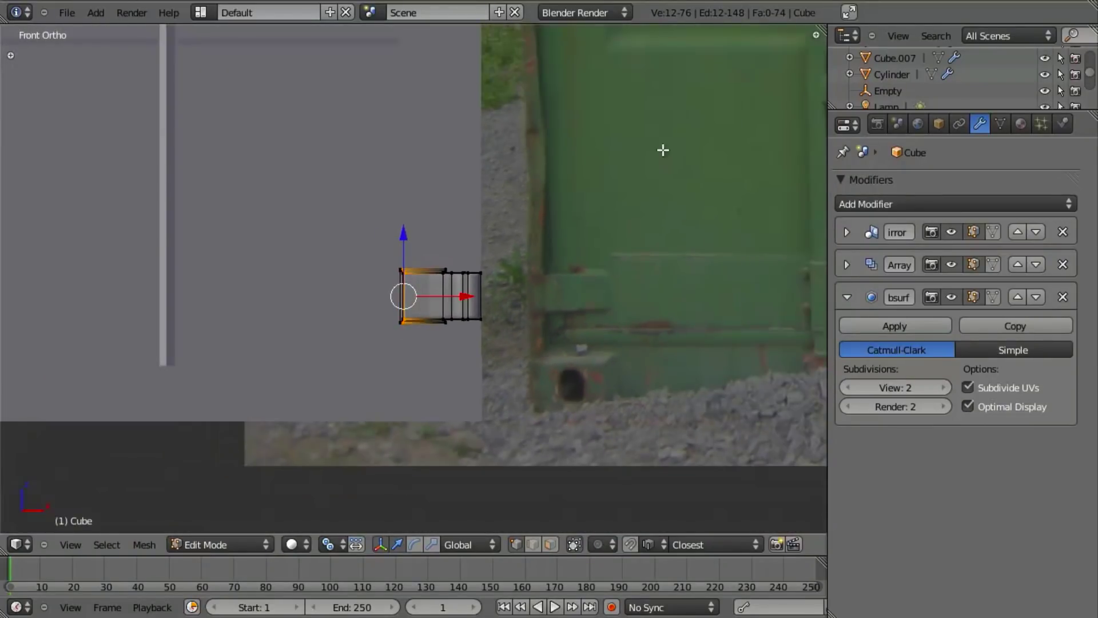
{"action": "middle_click_drag", "start_coordinate": [662, 149], "coordinate": [637, 351], "text": "shift"}
{"action": "middle_click_drag", "start_coordinate": [566, 151], "coordinate": [625, 129], "text": "shift"}
- Add a vertical edge loop around the hinge plate, slide it towards the inner end and view the smoothed hinge in Object Mode
{"action": "scroll", "coordinate": [522, 309], "scroll_direction": "up", "scroll_amount": 3}
{"action": "key", "text": "Tab"}
{"action": "scroll", "coordinate": [449, 368], "scroll_direction": "up", "scroll_amount": 2}
{"action": "key", "text": "Tab"}
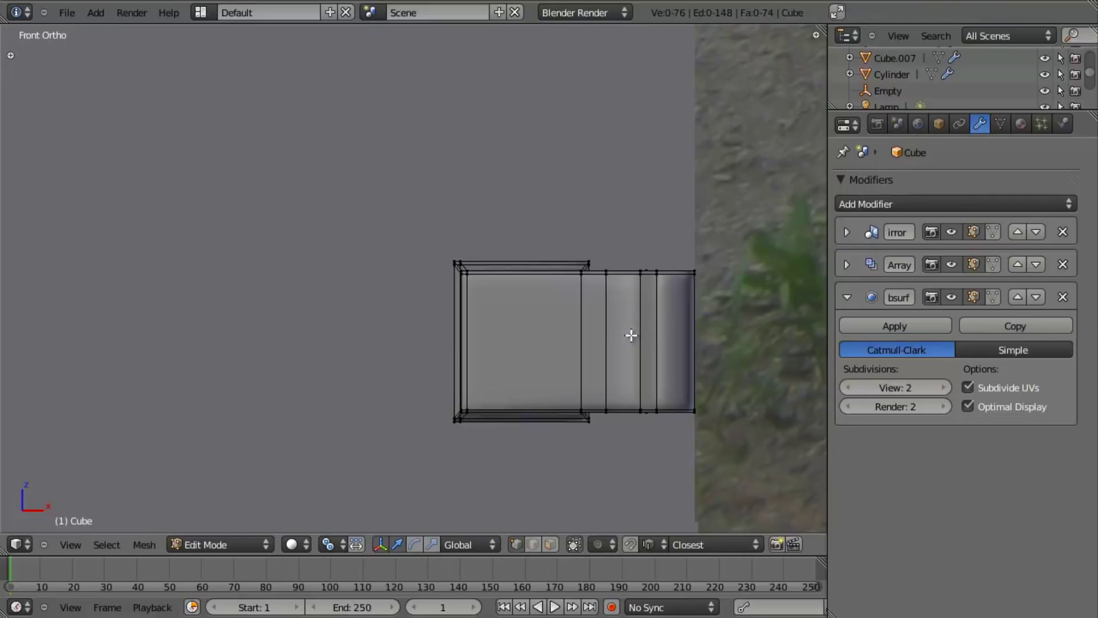
{"action": "key", "text": "ctrl+r"}
{"action": "left_click", "coordinate": [532, 277]}
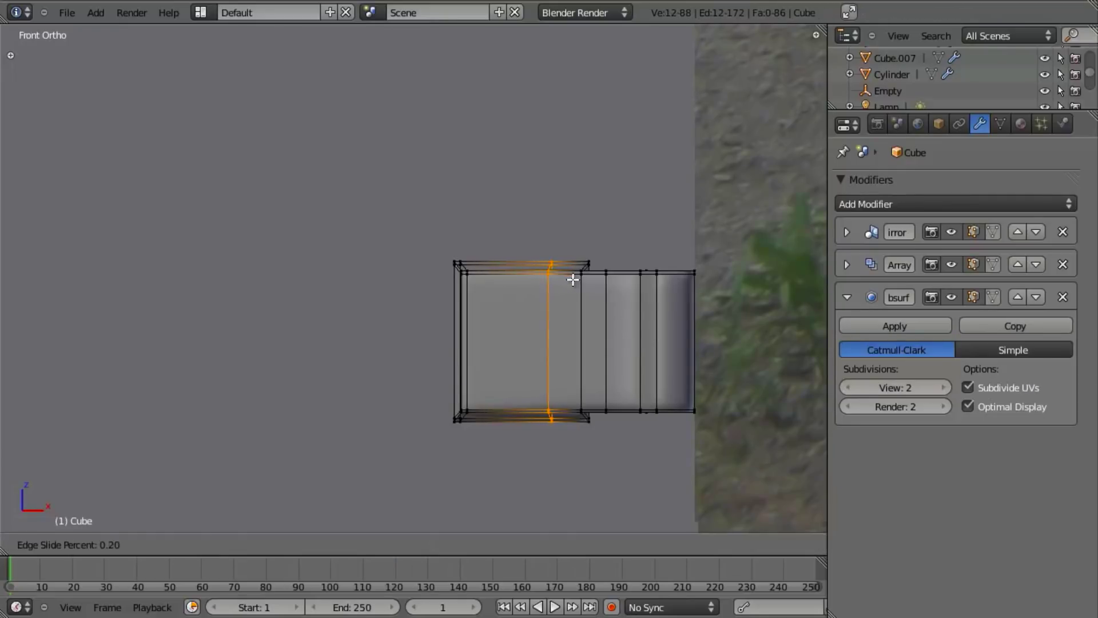
{"action": "left_click", "coordinate": [586, 277]}
{"action": "key", "text": "Tab"}
{"action": "middle_click_drag", "start_coordinate": [530, 430], "coordinate": [282, 441], "text": "shift"}
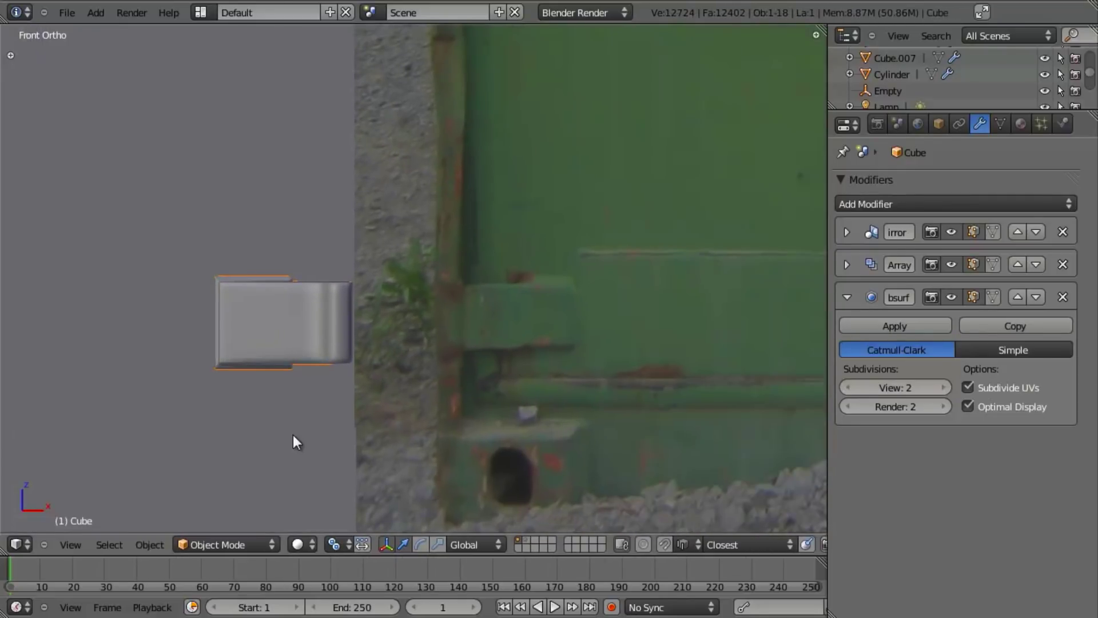
{"action": "middle_click_drag", "start_coordinate": [312, 350], "coordinate": [485, 325]}
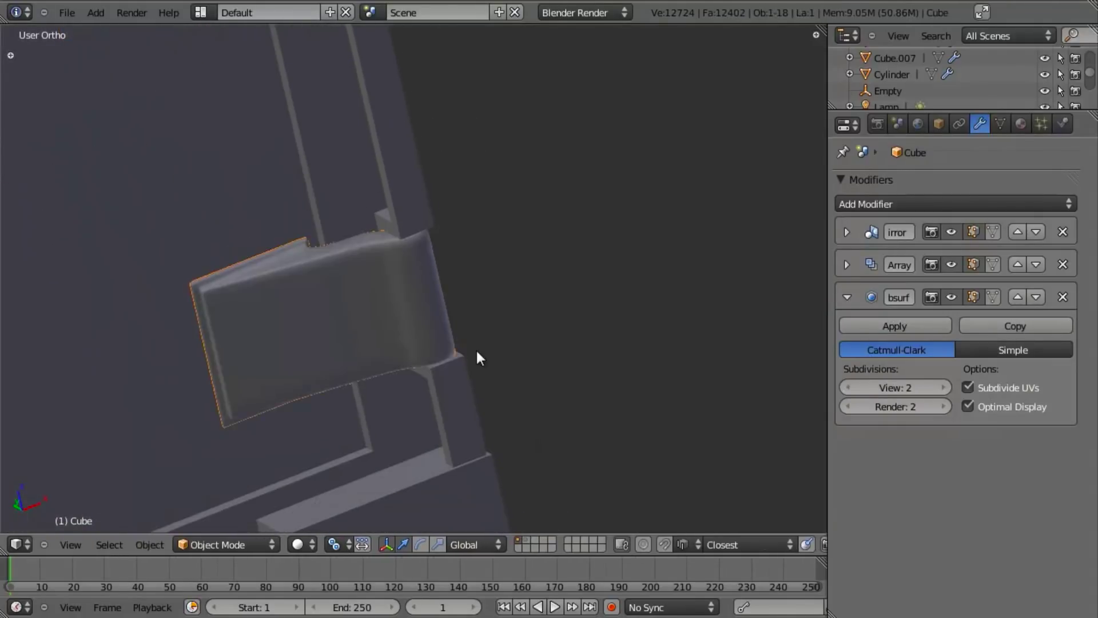
{"action": "middle_click_drag", "start_coordinate": [475, 358], "coordinate": [441, 370]}
{"action": "key", "text": "a"}
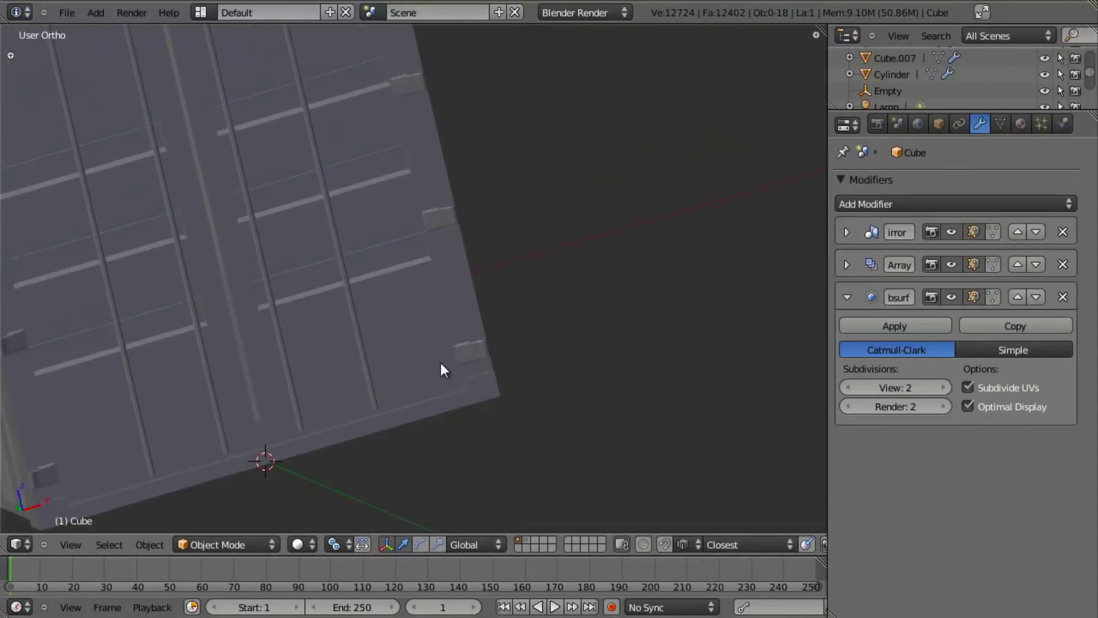
- Compare the hinges and door edge with the reference photo in front view and inspect the upper corner in wireframe
{"action": "key", "text": "KP_1"}
{"action": "scroll", "coordinate": [440, 363], "scroll_direction": "up", "scroll_amount": 3}
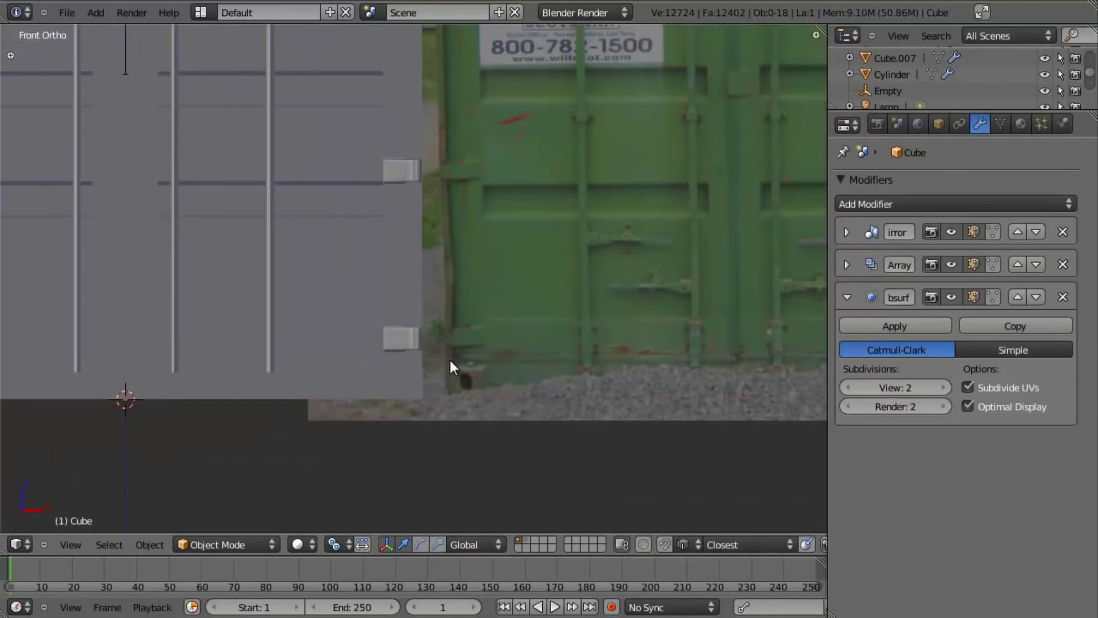
{"action": "right_click", "coordinate": [372, 238]}
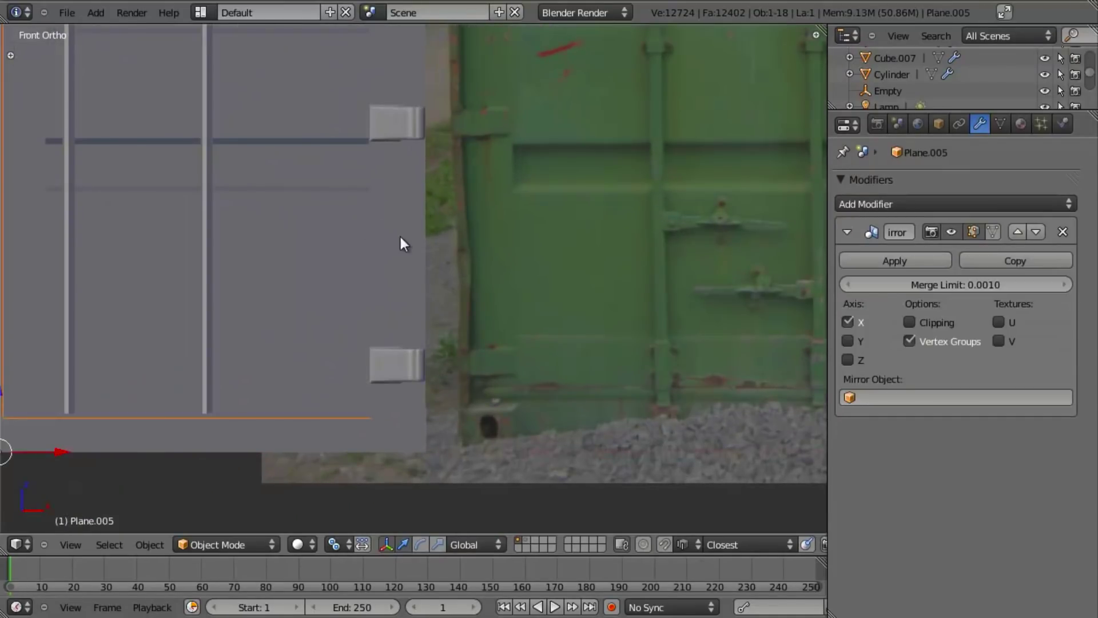
{"action": "scroll", "coordinate": [434, 242], "scroll_direction": "down", "scroll_amount": 4}
{"action": "middle_click_drag", "start_coordinate": [427, 189], "coordinate": [397, 406], "text": "shift"}
{"action": "scroll", "coordinate": [399, 412], "scroll_direction": "up", "scroll_amount": 2}
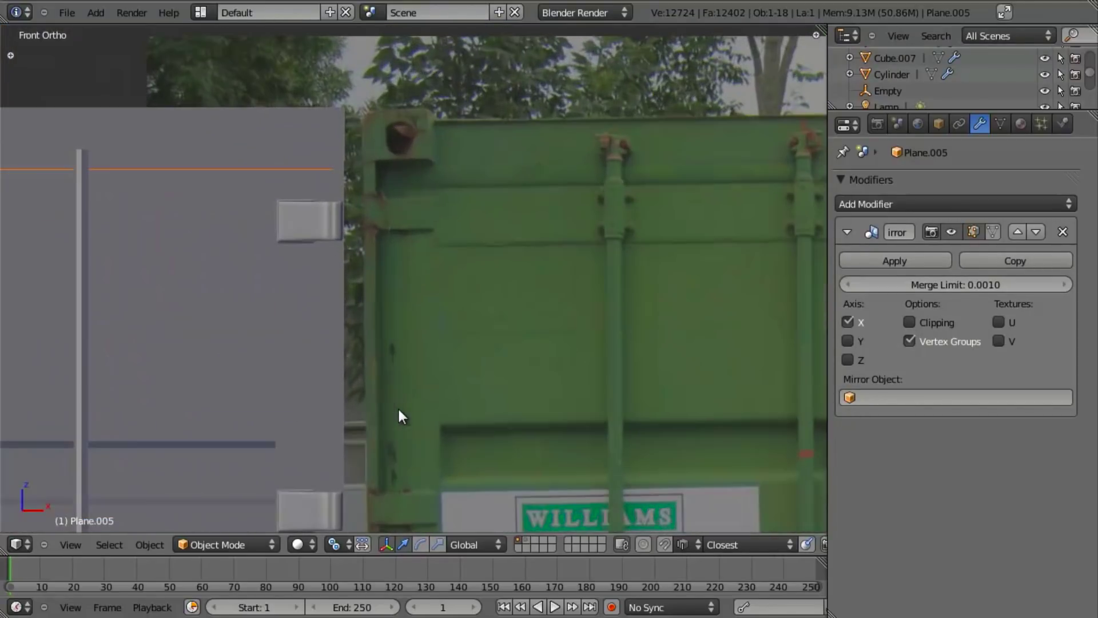
{"action": "scroll", "coordinate": [333, 263], "scroll_direction": "up", "scroll_amount": 3}
{"action": "key", "text": "z"}
{"action": "key", "text": "z"}
{"action": "scroll", "coordinate": [351, 267], "scroll_direction": "down", "scroll_amount": 3}
{"action": "key", "text": "z"}
{"action": "middle_click_drag", "start_coordinate": [424, 294], "coordinate": [493, 306]}
{"action": "key", "text": "z"}
{"action": "middle_click_drag", "start_coordinate": [404, 313], "coordinate": [409, 313]}
{"action": "key", "text": "z"}
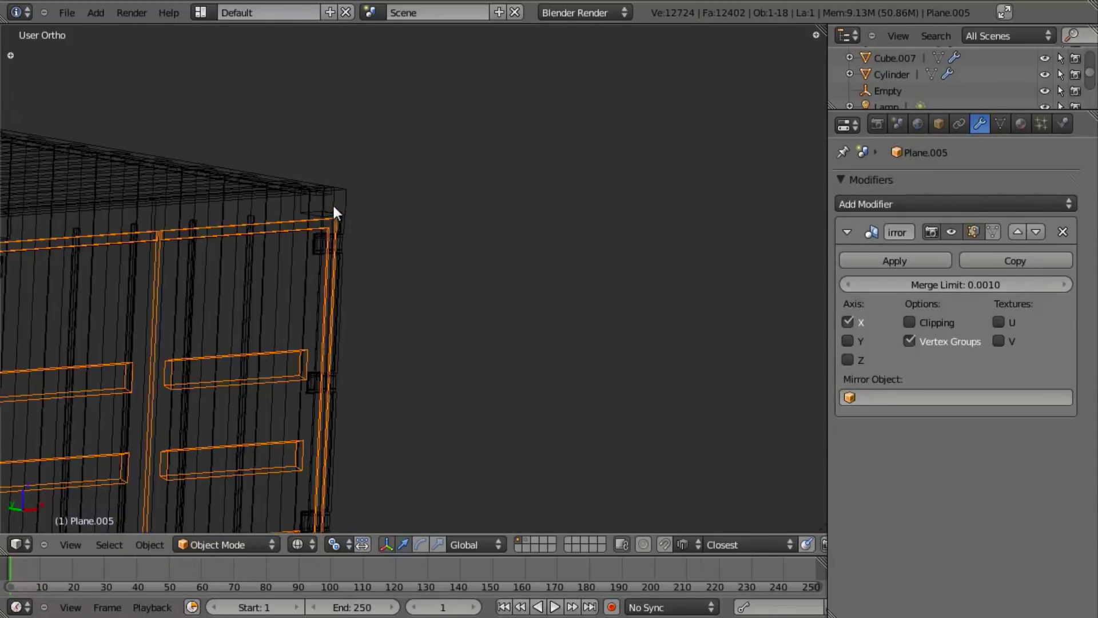
- Add a Subdivision Surface modifier to the corner post behind the hinges, with 2 view subdivisions and Optimal Display enabled
{"action": "right_click", "coordinate": [332, 205]}
{"action": "scroll", "coordinate": [420, 301], "scroll_direction": "down", "scroll_amount": 2}
{"action": "scroll", "coordinate": [472, 335], "scroll_direction": "up", "scroll_amount": 3}
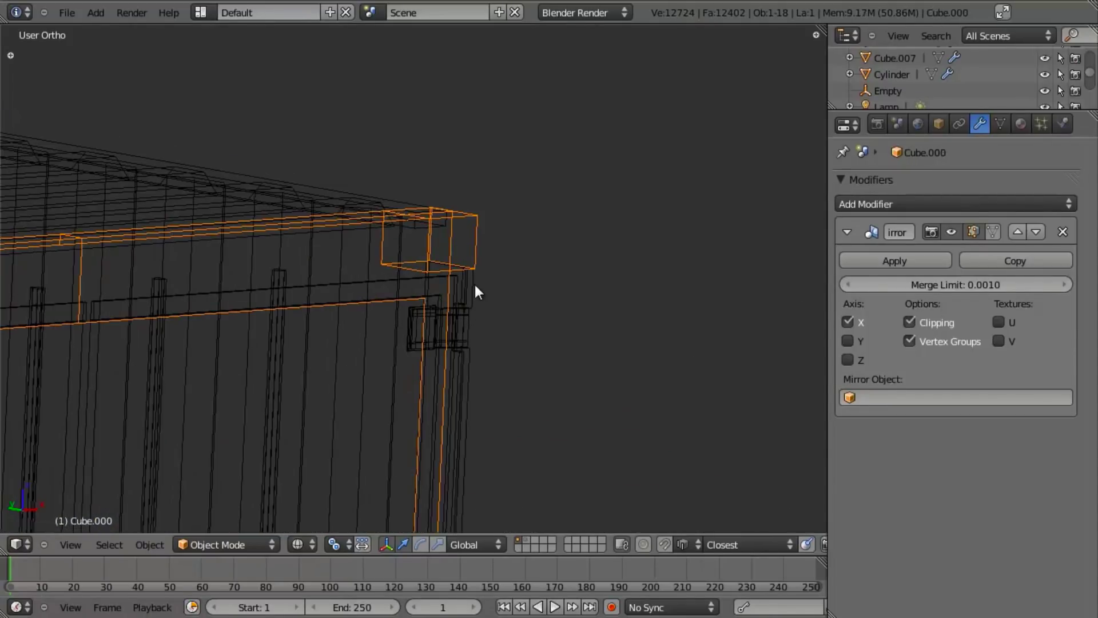
{"action": "right_click", "coordinate": [475, 282]}
{"action": "key", "text": "z"}
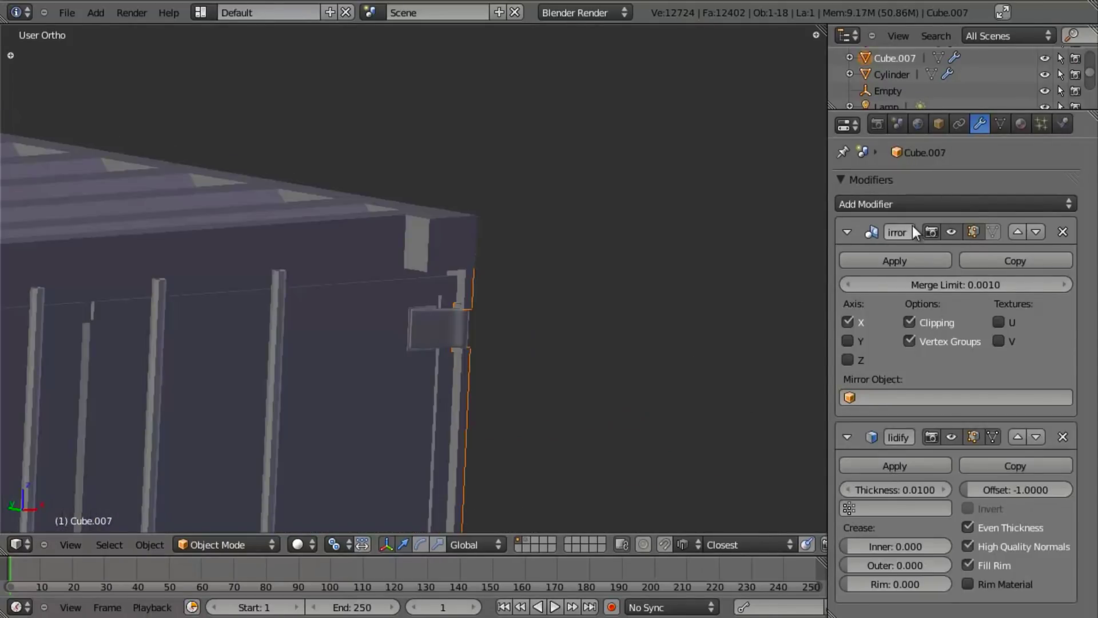
{"action": "left_click", "coordinate": [847, 232]}
{"action": "left_click", "coordinate": [846, 259]}
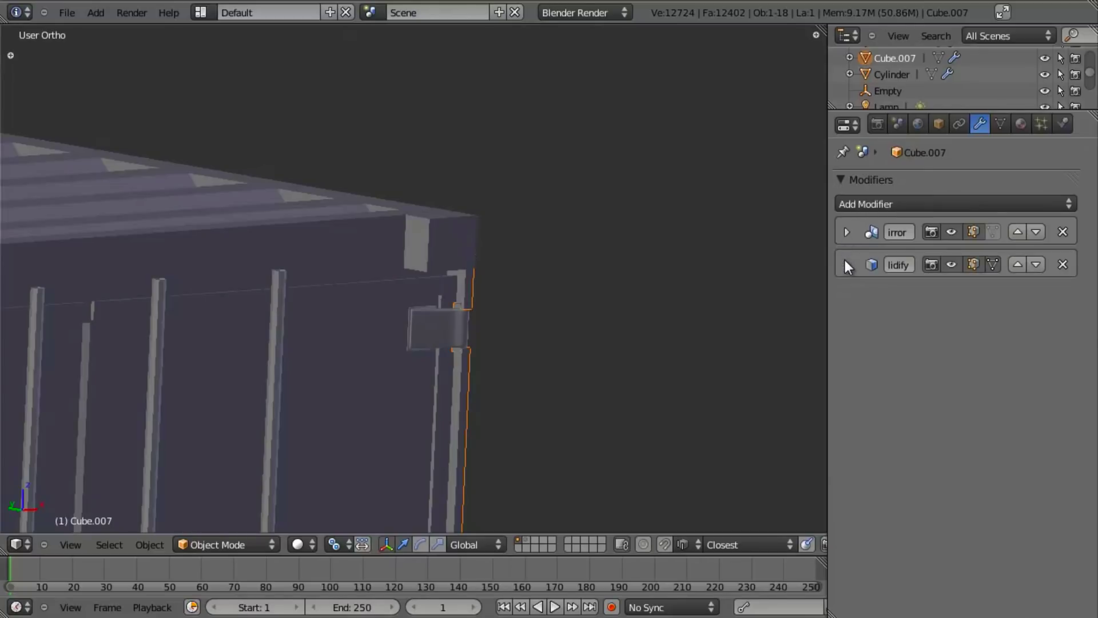
{"action": "left_click", "coordinate": [860, 205]}
{"action": "left_click", "coordinate": [789, 447]}
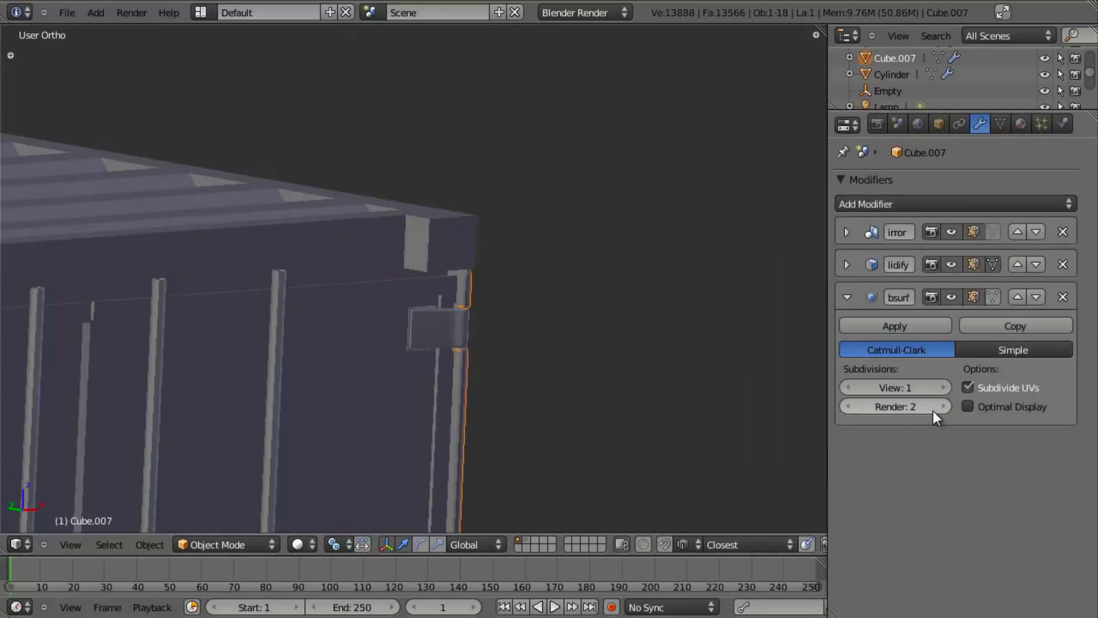
{"action": "left_click", "coordinate": [943, 388]}
{"action": "left_click", "coordinate": [968, 406]}
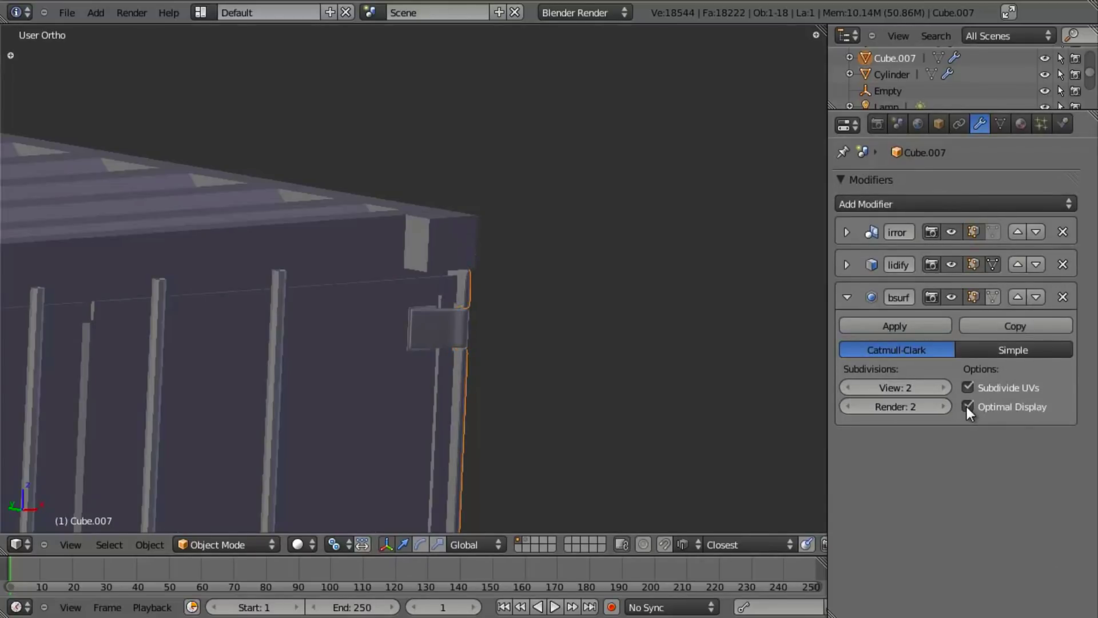
- Apply smooth shading to the corner post
{"action": "key", "text": "t"}
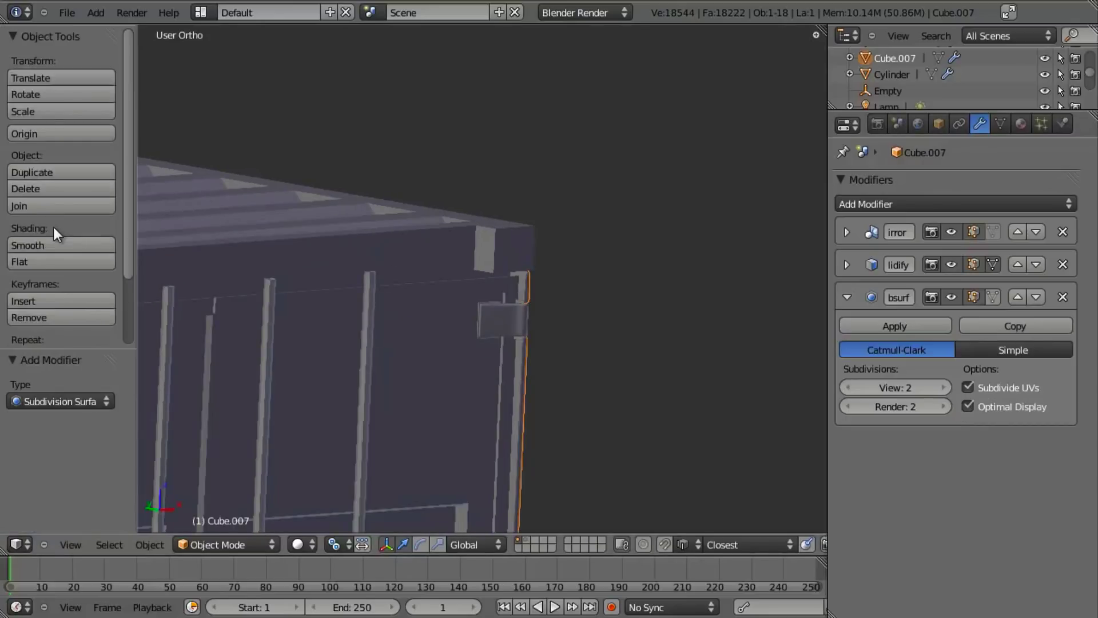
{"action": "left_click", "coordinate": [52, 243]}
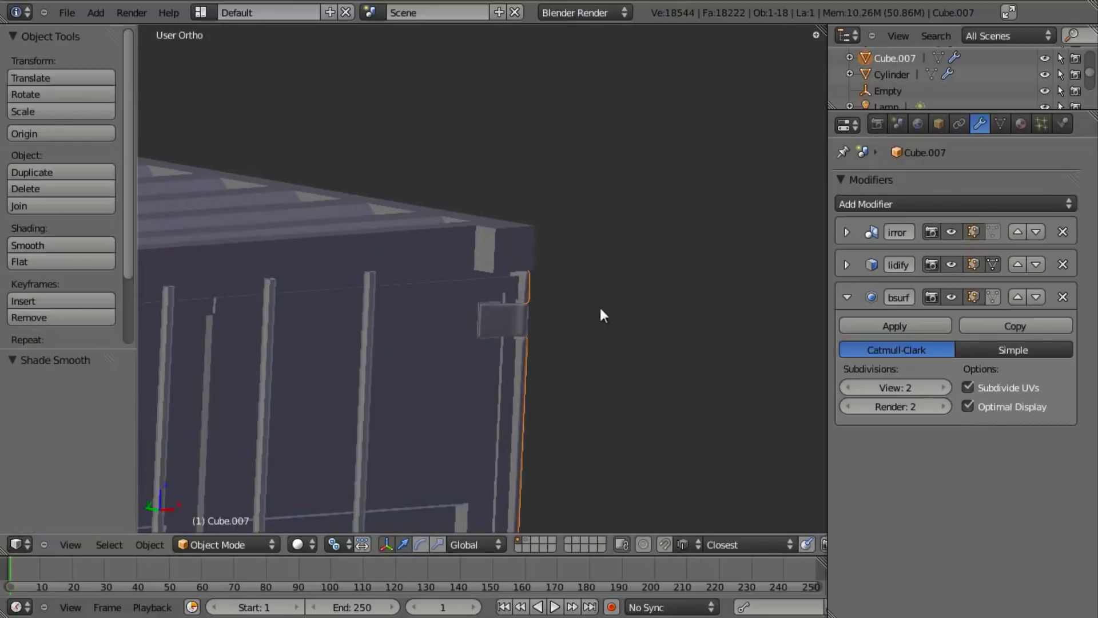
{"action": "key", "text": "t"}
- In Edit Mode, add a horizontal edge loop to the post's upper section and slide it close to the top edge
{"action": "scroll", "coordinate": [595, 309], "scroll_direction": "up", "scroll_amount": 6}
{"action": "key", "text": "Tab"}
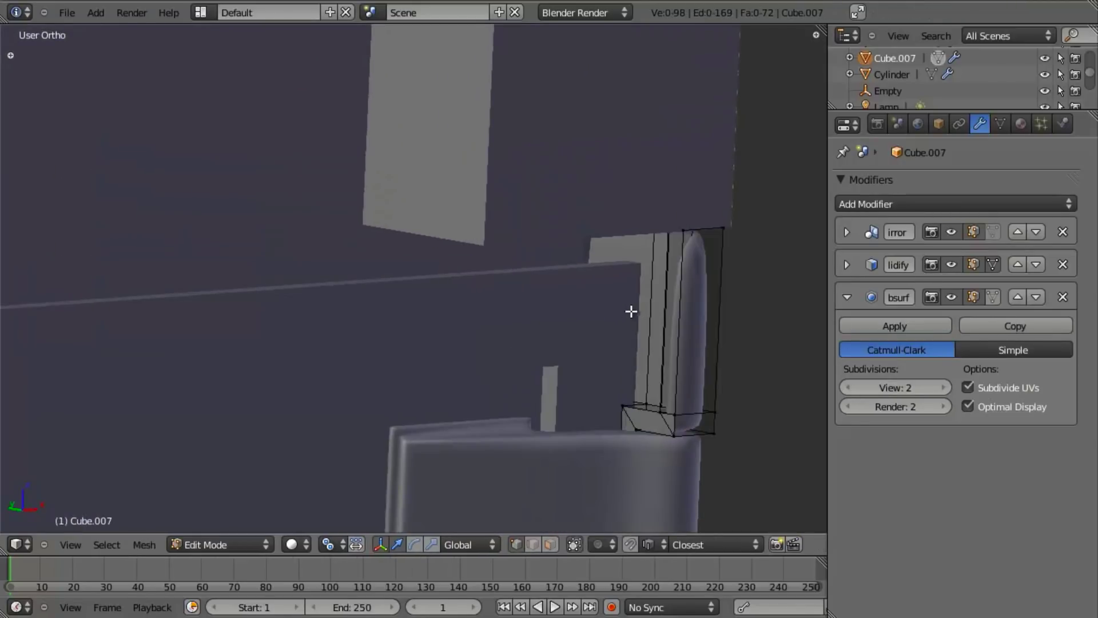
{"action": "middle_click_drag", "start_coordinate": [628, 314], "coordinate": [466, 306], "text": "shift"}
{"action": "key", "text": "a"}
{"action": "key", "text": "a"}
{"action": "key", "text": "ctrl+r"}
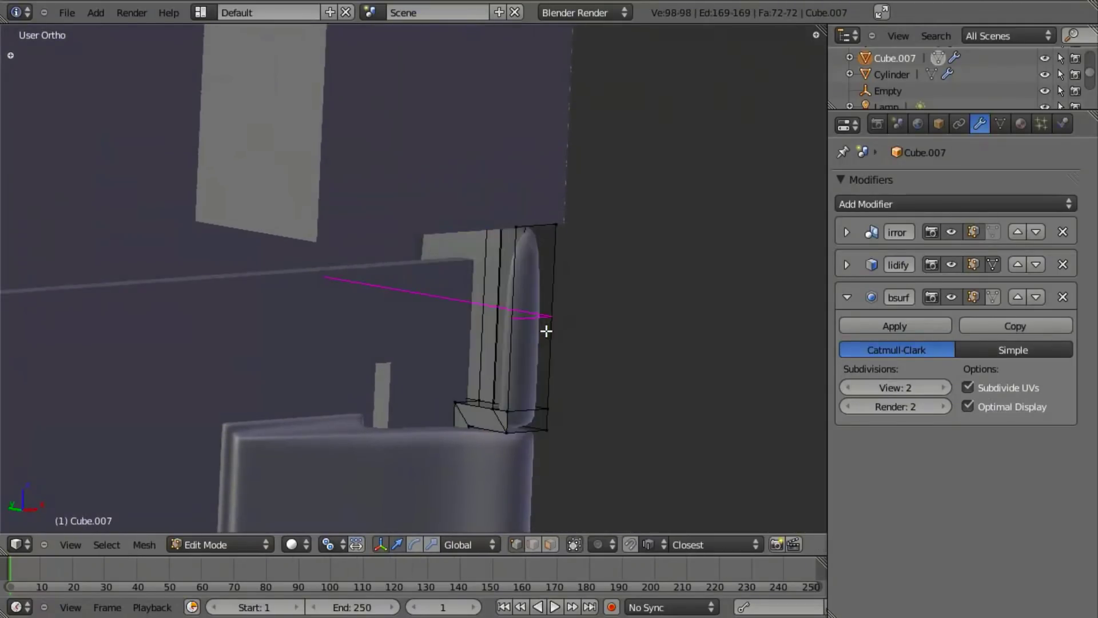
{"action": "left_click", "coordinate": [547, 314]}
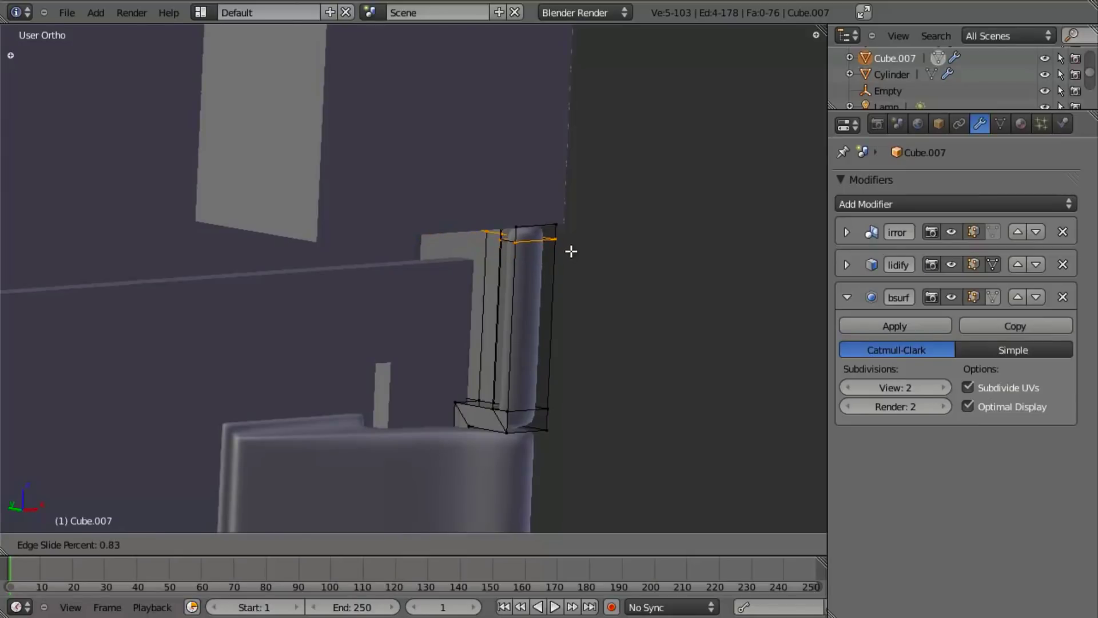
{"action": "left_click", "coordinate": [571, 242]}
{"action": "scroll", "coordinate": [613, 248], "scroll_direction": "up", "scroll_amount": 4}
{"action": "key", "text": "z"}
{"action": "mouse_move", "coordinate": [683, 180]}
{"action": "middle_mouse_down", "text": "shift"}
{"action": "mouse_move", "coordinate": [641, 211]}
{"action": "mouse_move", "coordinate": [422, 287]}
{"action": "middle_mouse_up", "text": "shift"}
{"action": "scroll", "coordinate": [422, 287], "scroll_direction": "up", "scroll_amount": 4}
{"action": "right_click", "coordinate": [346, 237]}
{"action": "key", "text": "g"}
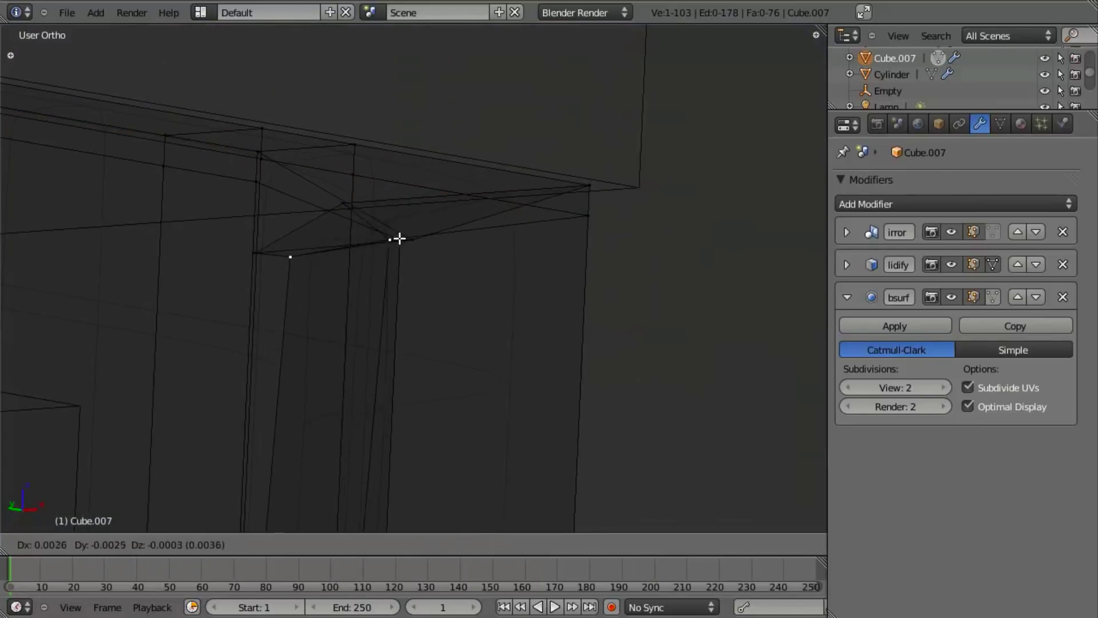
{"action": "right_click", "coordinate": [400, 238]}
{"action": "key", "text": "z"}
{"action": "key", "text": "g"}
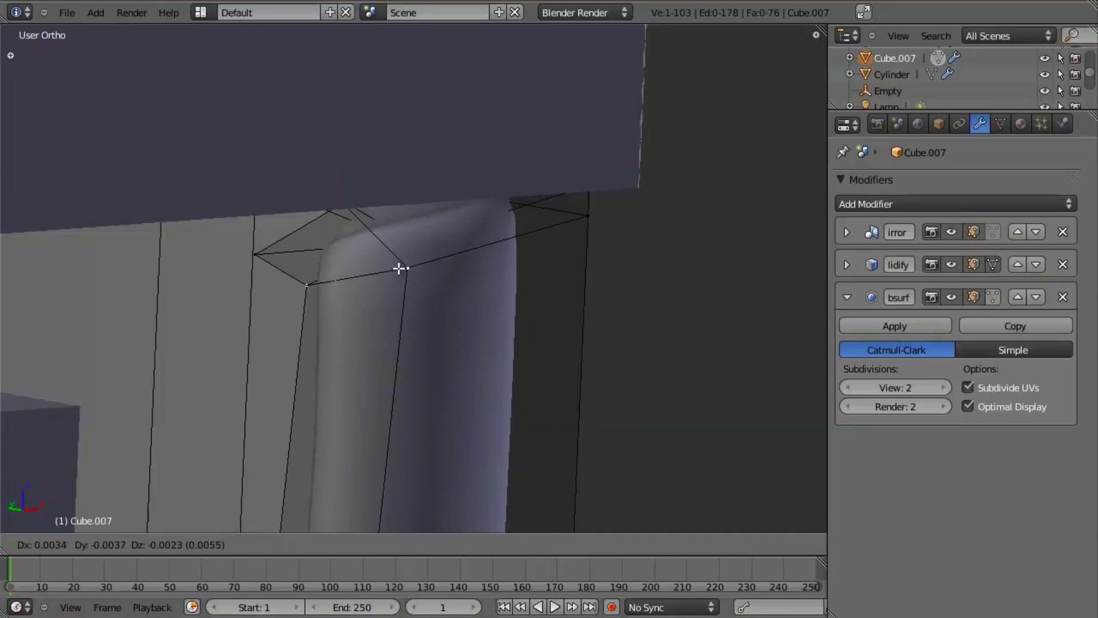
{"action": "key", "text": "Escape"}
{"action": "scroll", "coordinate": [391, 338], "scroll_direction": "down", "scroll_amount": 5}
{"action": "key", "text": "z"}
{"action": "mouse_move", "coordinate": [395, 368]}
{"action": "middle_mouse_down"}
{"action": "mouse_move", "coordinate": [458, 310]}
{"action": "mouse_move", "coordinate": [436, 368]}
{"action": "middle_mouse_up"}
{"action": "scroll", "coordinate": [418, 343], "scroll_direction": "up", "scroll_amount": 5}
{"action": "key", "text": "g"}
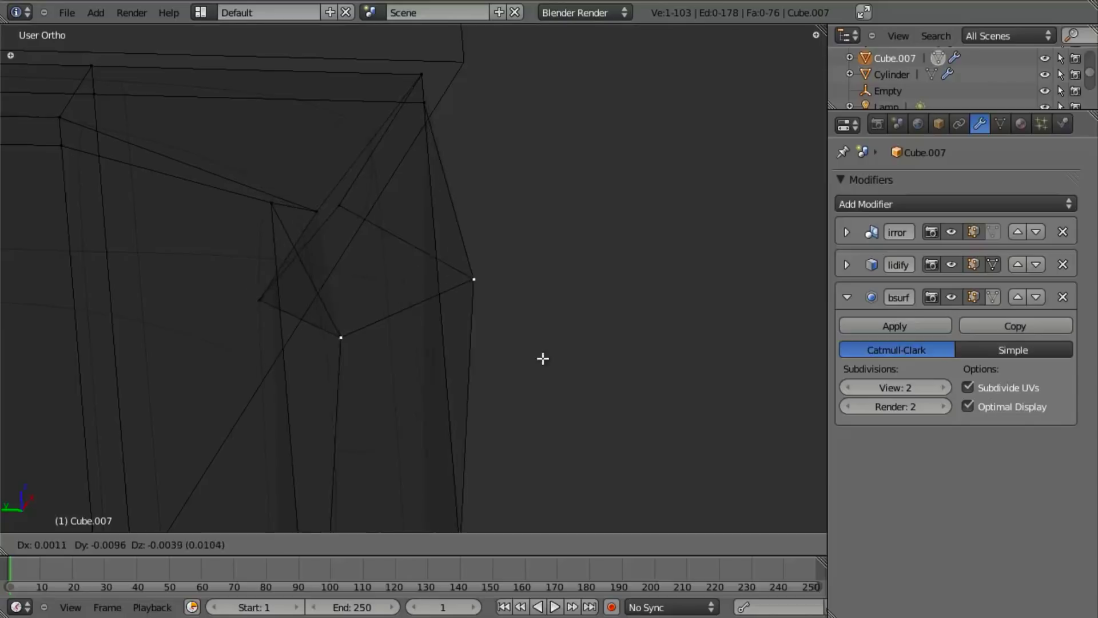
{"action": "key", "text": "Escape"}
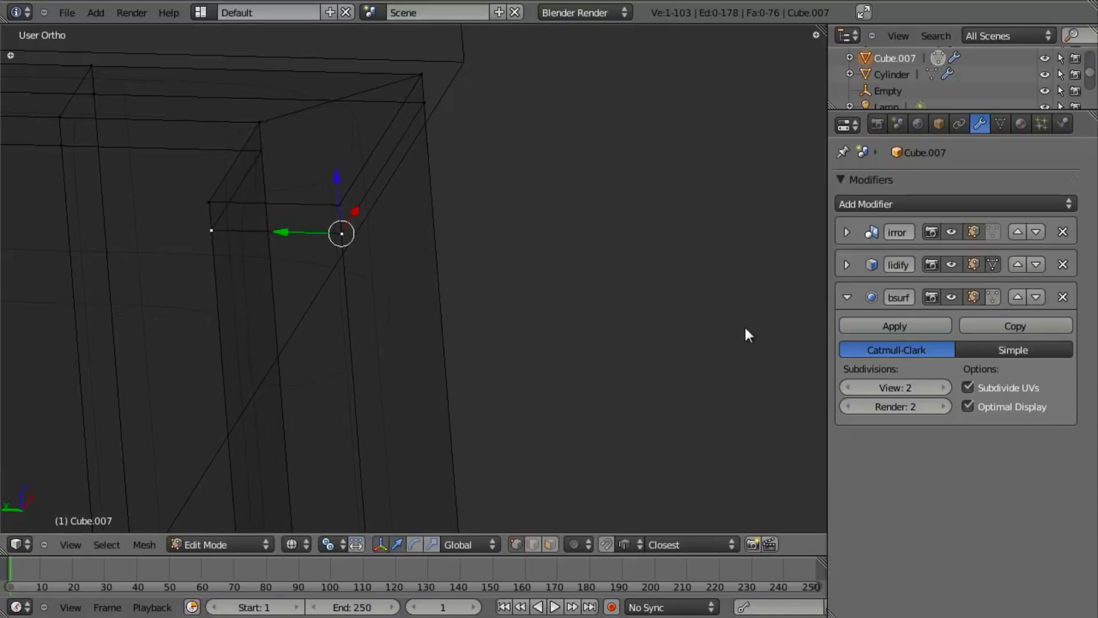
- Apply the corner post's Solidify modifier in Object Mode
{"action": "left_click", "coordinate": [847, 264]}
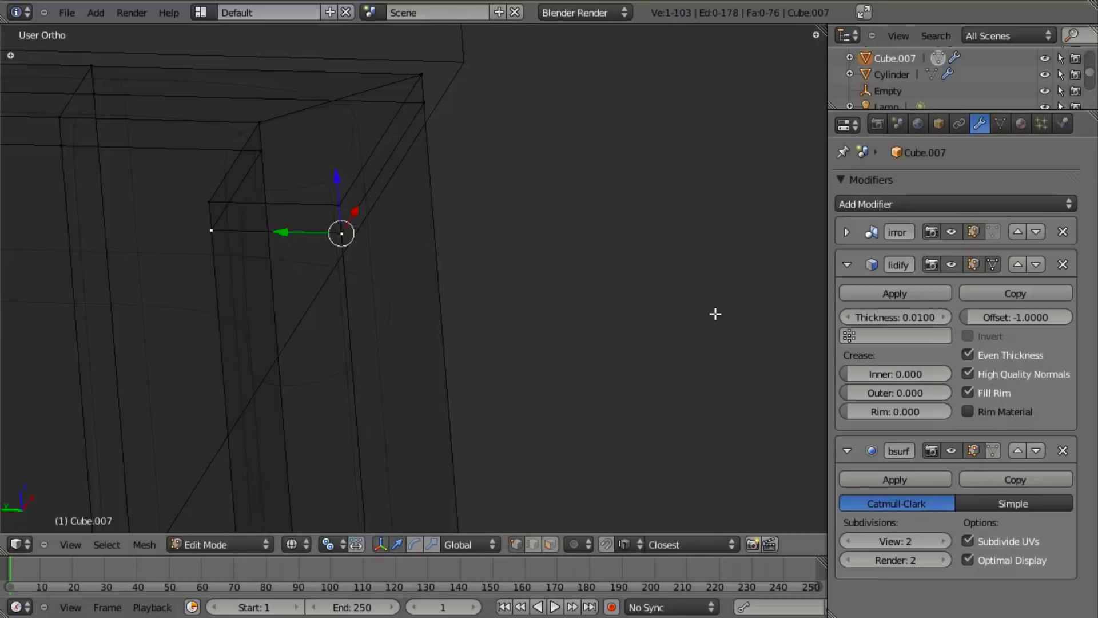
{"action": "key", "text": "Tab"}
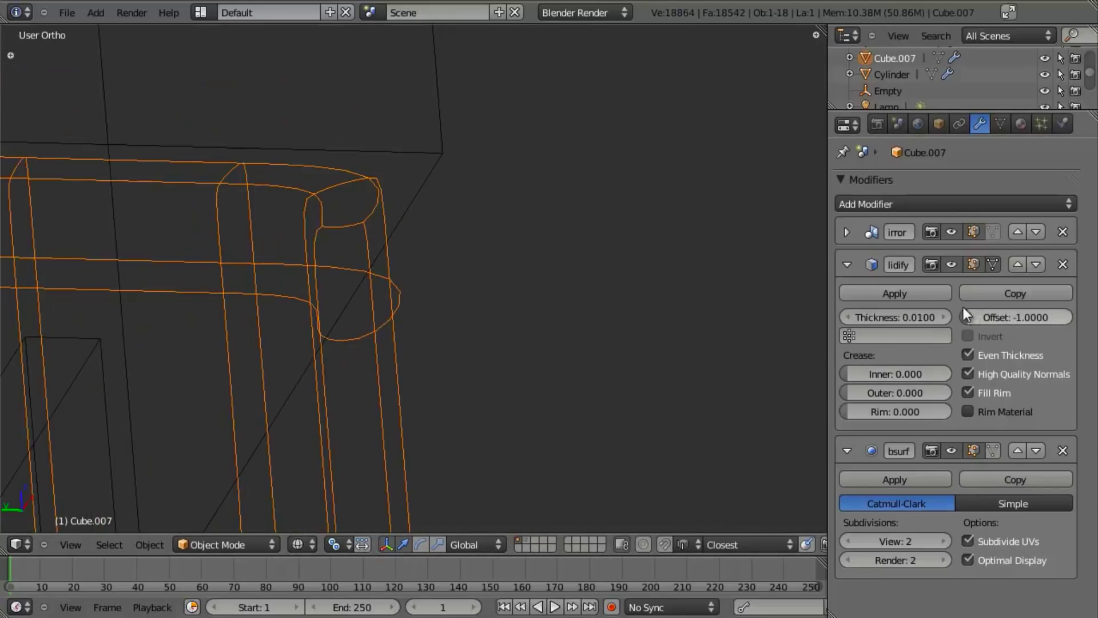
{"action": "left_click", "coordinate": [908, 293]}
{"action": "right_click", "coordinate": [372, 252]}
{"action": "key", "text": "g"}
{"action": "right_click", "coordinate": [410, 267]}
- Move the supporting edge loop near the top of the post along Z and return to Object Mode
{"action": "key", "text": "z"}
{"action": "mouse_move", "coordinate": [416, 293]}
{"action": "middle_mouse_down"}
{"action": "mouse_move", "coordinate": [424, 272]}
{"action": "mouse_move", "coordinate": [378, 196]}
{"action": "mouse_move", "coordinate": [441, 242]}
{"action": "middle_mouse_up"}
{"action": "scroll", "coordinate": [378, 196], "scroll_direction": "up", "scroll_amount": 4}
{"action": "right_click", "coordinate": [487, 218], "text": "alt"}
{"action": "key", "text": "g"}
{"action": "key", "text": "z"}
{"action": "left_click", "coordinate": [485, 206]}
{"action": "key", "text": "Tab"}
{"action": "scroll", "coordinate": [525, 419], "scroll_direction": "down", "scroll_amount": 12}
{"action": "middle_click_drag", "start_coordinate": [523, 419], "coordinate": [553, 311], "text": "shift"}
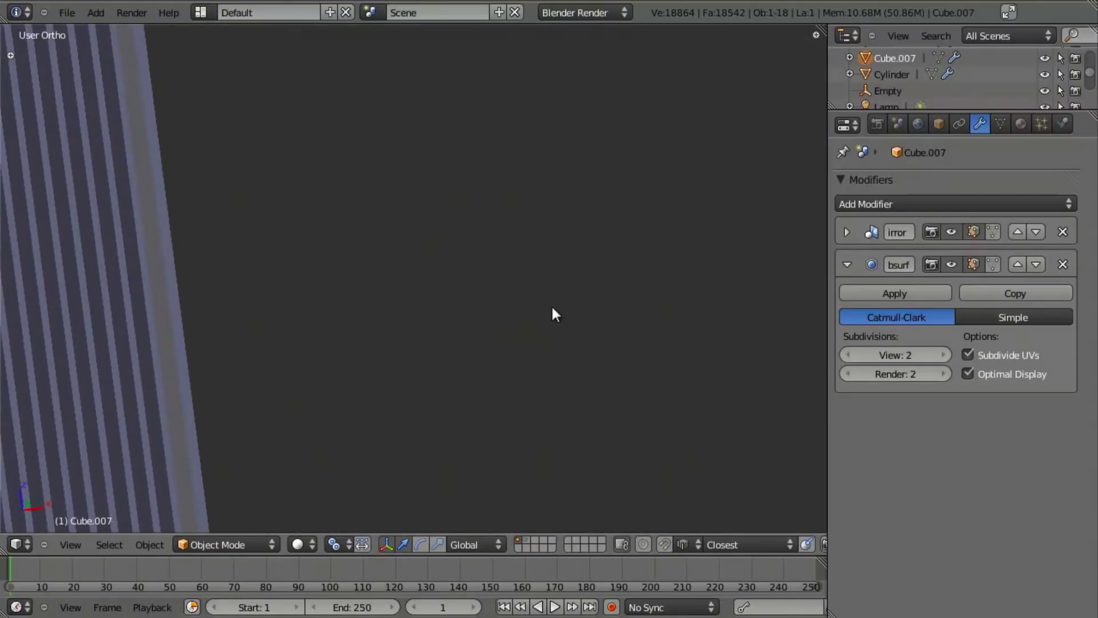
- In Edit Mode, add vertical edge loops running the length of the corner post around the hinge cutouts
{"action": "middle_click_drag", "start_coordinate": [490, 289], "coordinate": [456, 284]}
{"action": "scroll", "coordinate": [400, 286], "scroll_direction": "up", "scroll_amount": 5}
{"action": "middle_click_drag", "start_coordinate": [763, 234], "coordinate": [367, 304], "text": "shift"}
{"action": "key", "text": "Tab"}
{"action": "key", "text": "a"}
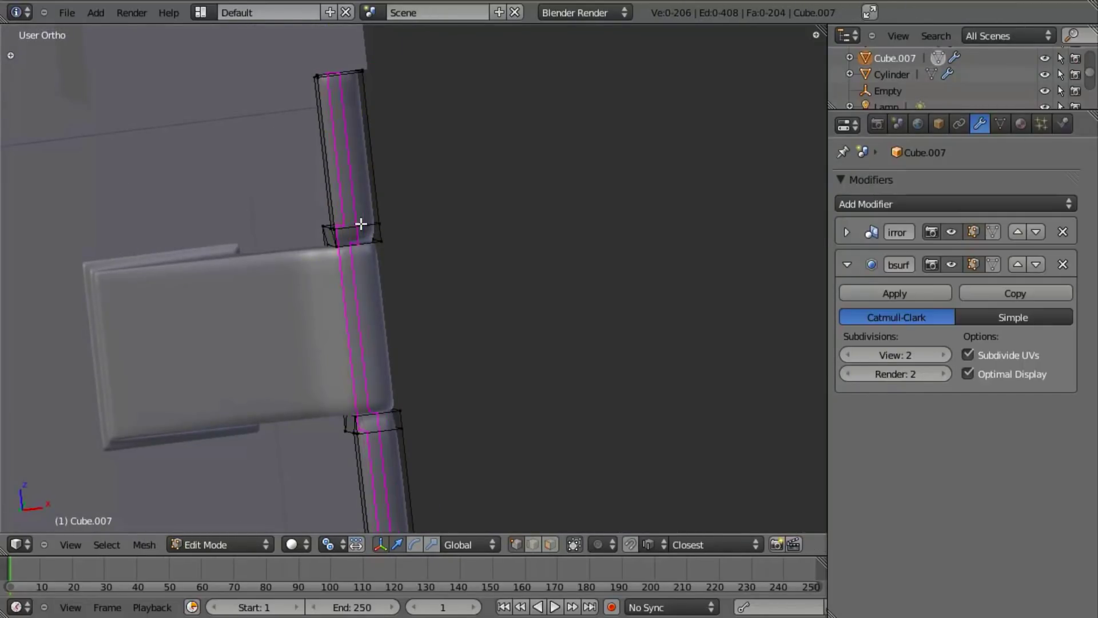
{"action": "left_click", "coordinate": [361, 224]}
{"action": "left_click", "coordinate": [364, 223]}
{"action": "key", "text": "ctrl+z"}
{"action": "left_click", "coordinate": [359, 226]}
{"action": "middle_click_drag", "start_coordinate": [360, 223], "coordinate": [172, 269]}
{"action": "middle_click_drag", "start_coordinate": [647, 252], "coordinate": [169, 220], "text": "shift"}
{"action": "scroll", "coordinate": [286, 250], "scroll_direction": "up", "scroll_amount": 2}
{"action": "middle_click_drag", "start_coordinate": [286, 250], "coordinate": [364, 268]}
{"action": "key", "text": "a"}
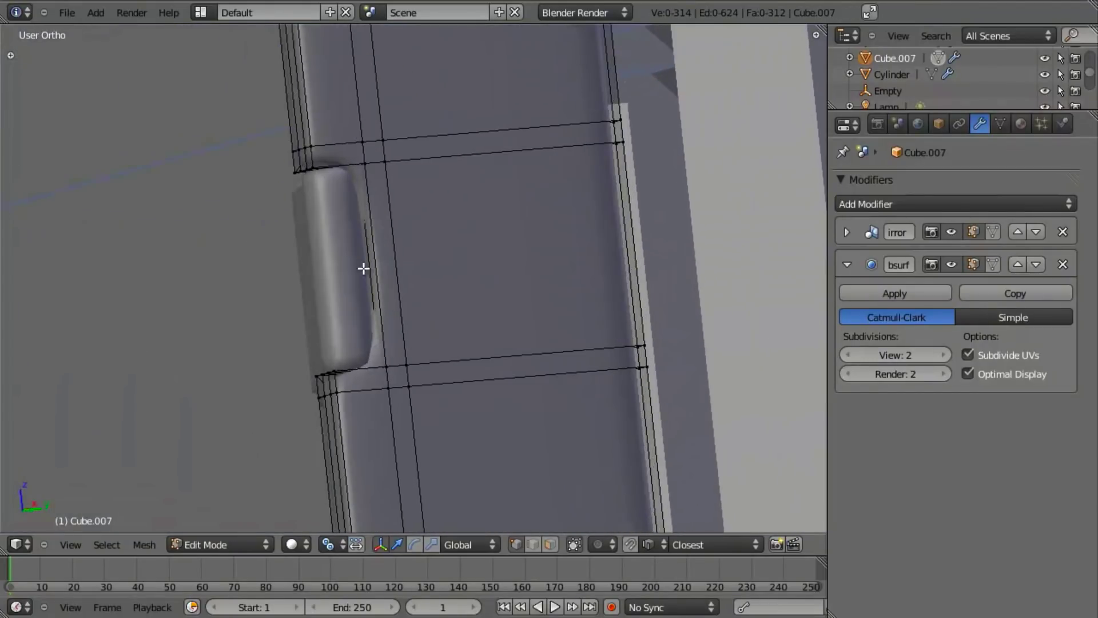
- Add two horizontal edge loops across the post beside the hinge and scale them apart along Z by about 2.8
{"action": "left_click", "coordinate": [414, 265]}
{"action": "right_click", "coordinate": [415, 265]}
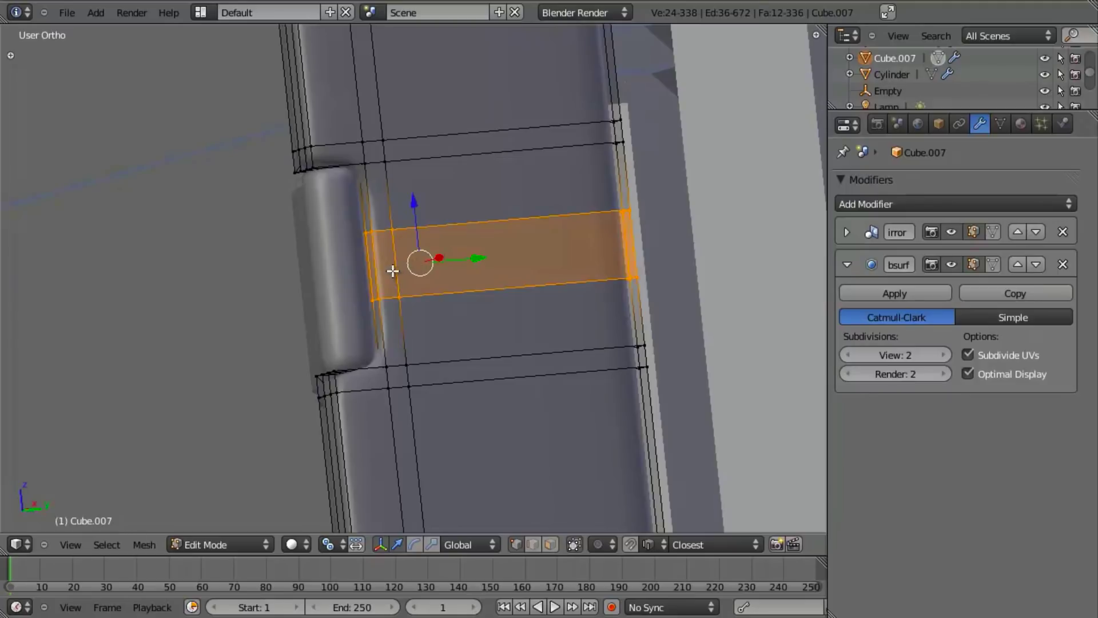
{"action": "key", "text": "s"}
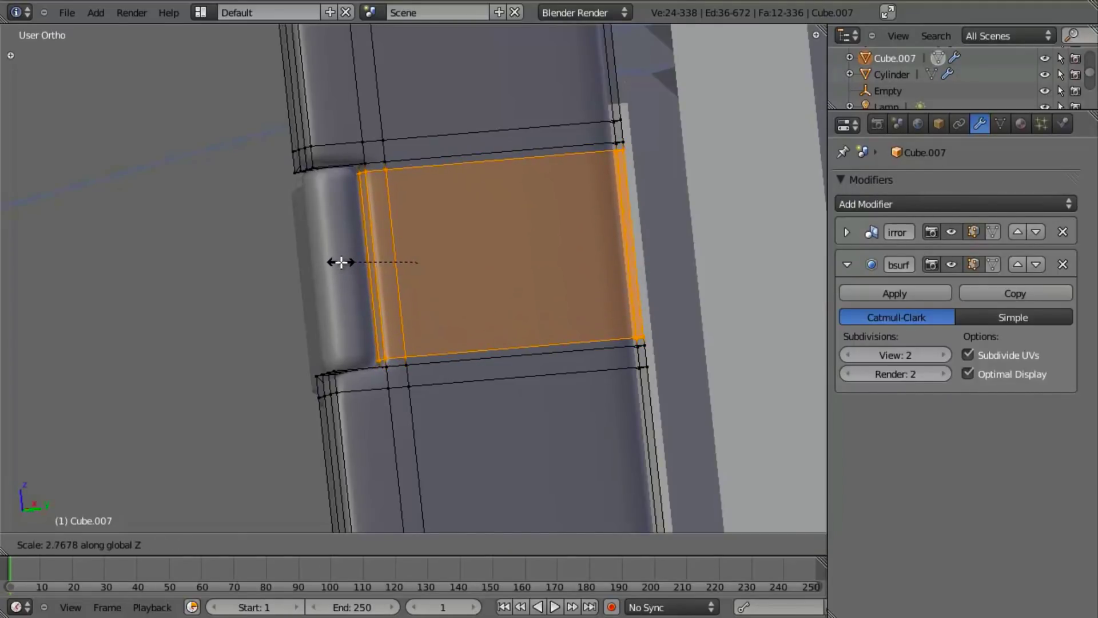
{"action": "left_click", "coordinate": [339, 261]}
{"action": "key", "text": "Tab"}
{"action": "scroll", "coordinate": [379, 362], "scroll_direction": "down", "scroll_amount": 12}
{"action": "key", "text": "a"}
- Select the hinges and corner posts and hide all other objects
{"action": "scroll", "coordinate": [458, 387], "scroll_direction": "up", "scroll_amount": 1}
{"action": "scroll", "coordinate": [456, 349], "scroll_direction": "up", "scroll_amount": 5}
{"action": "key", "text": "z"}
{"action": "right_click", "coordinate": [427, 86]}
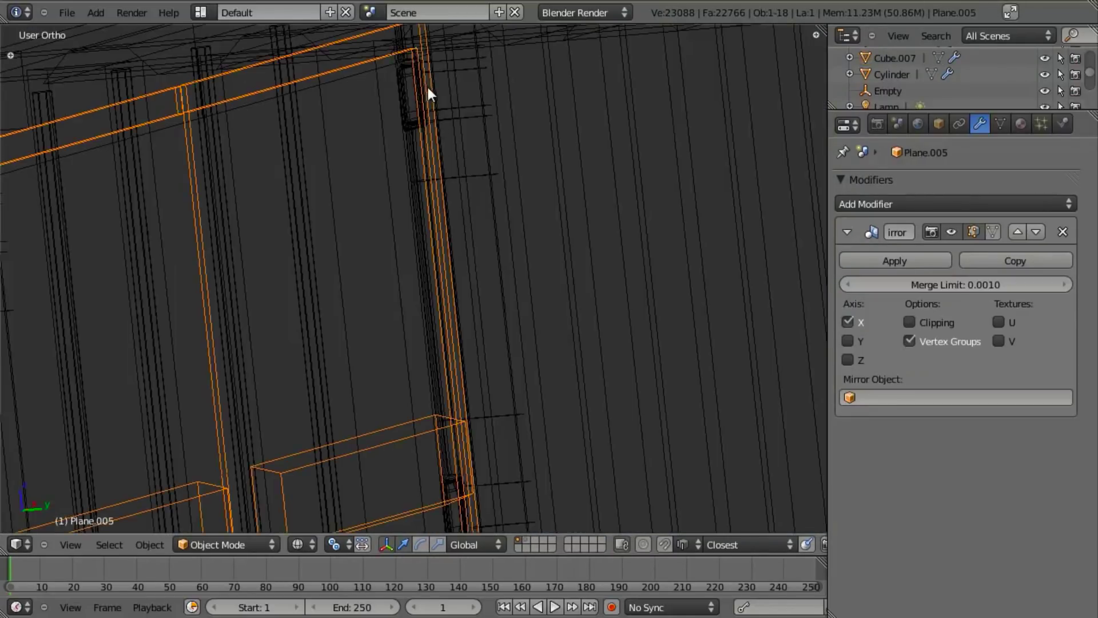
{"action": "key", "text": "z"}
{"action": "right_click", "coordinate": [402, 91]}
{"action": "scroll", "coordinate": [429, 278], "scroll_direction": "down", "scroll_amount": 3}
{"action": "right_click", "coordinate": [449, 337], "text": "shift"}
{"action": "scroll", "coordinate": [452, 355], "scroll_direction": "down", "scroll_amount": 3}
{"action": "middle_click_drag", "start_coordinate": [456, 382], "coordinate": [471, 380]}
{"action": "key", "text": "shift+h"}
{"action": "middle_click_drag", "start_coordinate": [515, 433], "coordinate": [536, 322], "text": "shift"}
{"action": "key", "text": "a"}
{"action": "key", "text": "KP_3"}
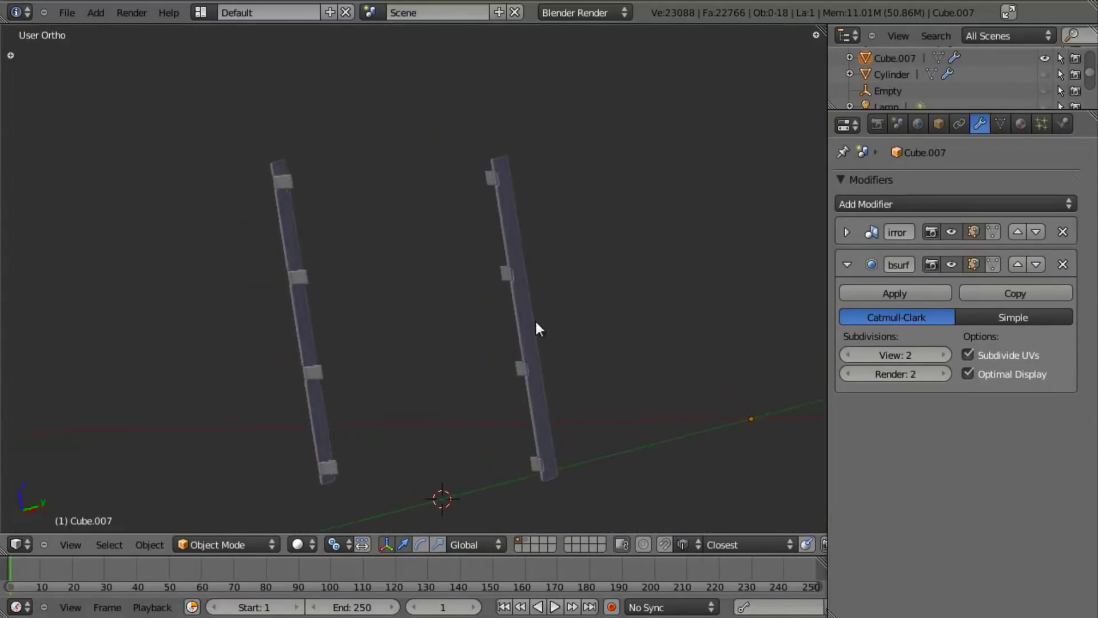
- In Edit Mode, add a horizontal edge loop at the lower end of the corner post and slide it close to the end
{"action": "middle_click_drag", "start_coordinate": [344, 267], "coordinate": [529, 129]}
{"action": "scroll", "coordinate": [565, 339], "scroll_direction": "up", "scroll_amount": 1}
{"action": "scroll", "coordinate": [292, 289], "scroll_direction": "up", "scroll_amount": 4}
{"action": "scroll", "coordinate": [503, 421], "scroll_direction": "up", "scroll_amount": 4}
{"action": "key", "text": "Tab"}
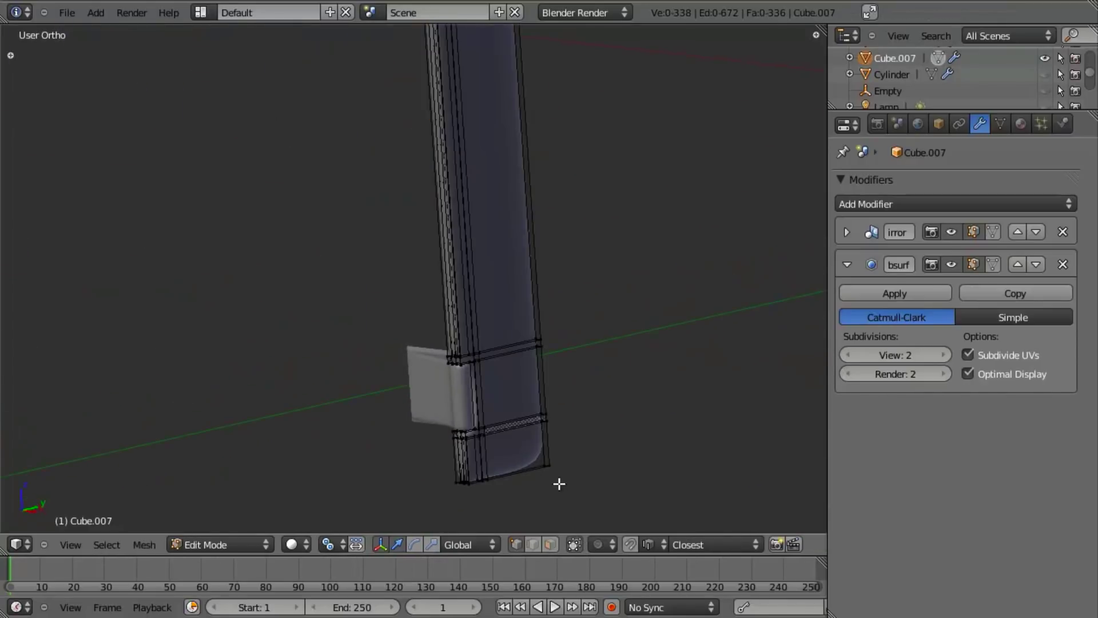
{"action": "middle_click_drag", "start_coordinate": [559, 483], "coordinate": [560, 352], "text": "shift"}
{"action": "left_click", "coordinate": [560, 327]}
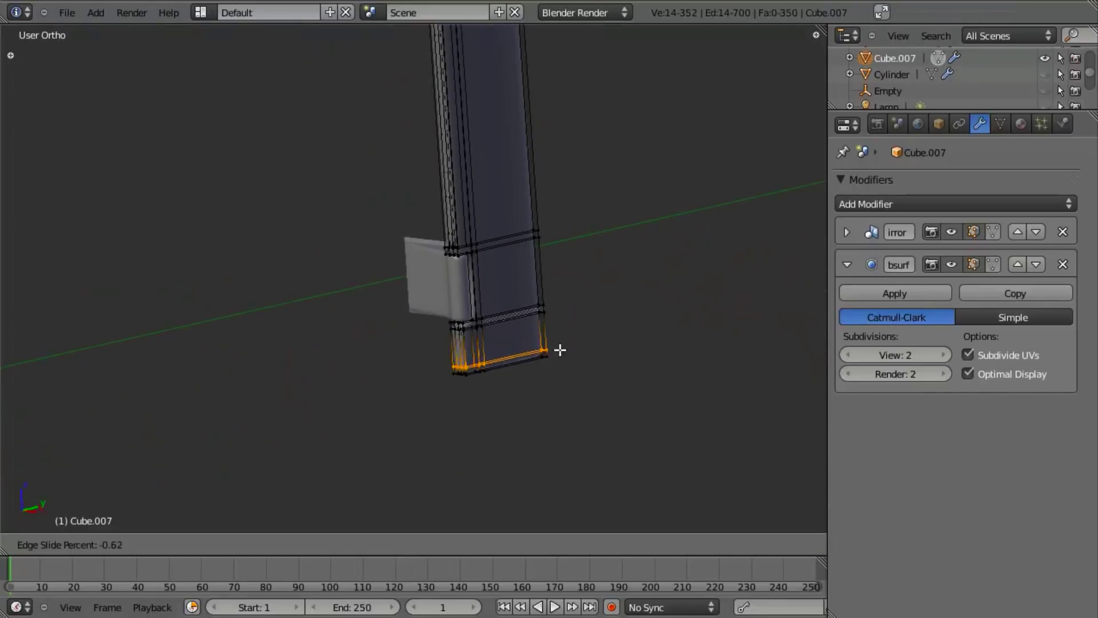
{"action": "left_click", "coordinate": [563, 350]}
{"action": "key", "text": "Tab"}
- Add a vertical edge loop along the post's wide face, slide it close to the edge away from the hinges, and return to Object Mode
{"action": "scroll", "coordinate": [586, 249], "scroll_direction": "up", "scroll_amount": 4}
{"action": "key", "text": "Tab"}
{"action": "right_click", "coordinate": [682, 348]}
{"action": "middle_click_drag", "start_coordinate": [654, 285], "coordinate": [692, 354]}
{"action": "left_click", "coordinate": [636, 338]}
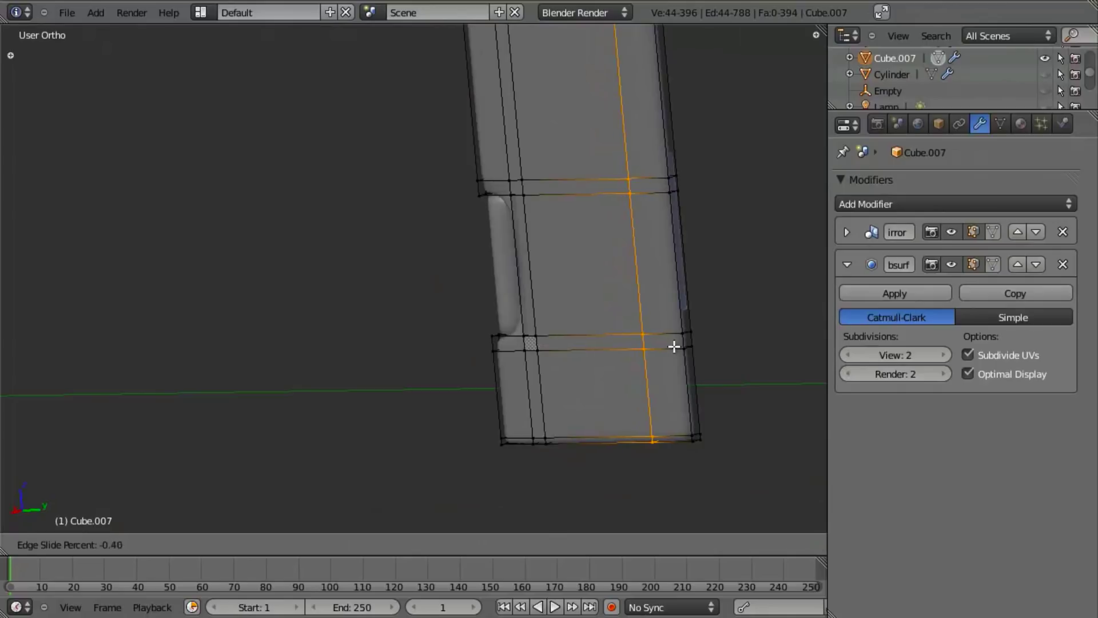
{"action": "left_click", "coordinate": [707, 349]}
{"action": "key", "text": "Tab"}
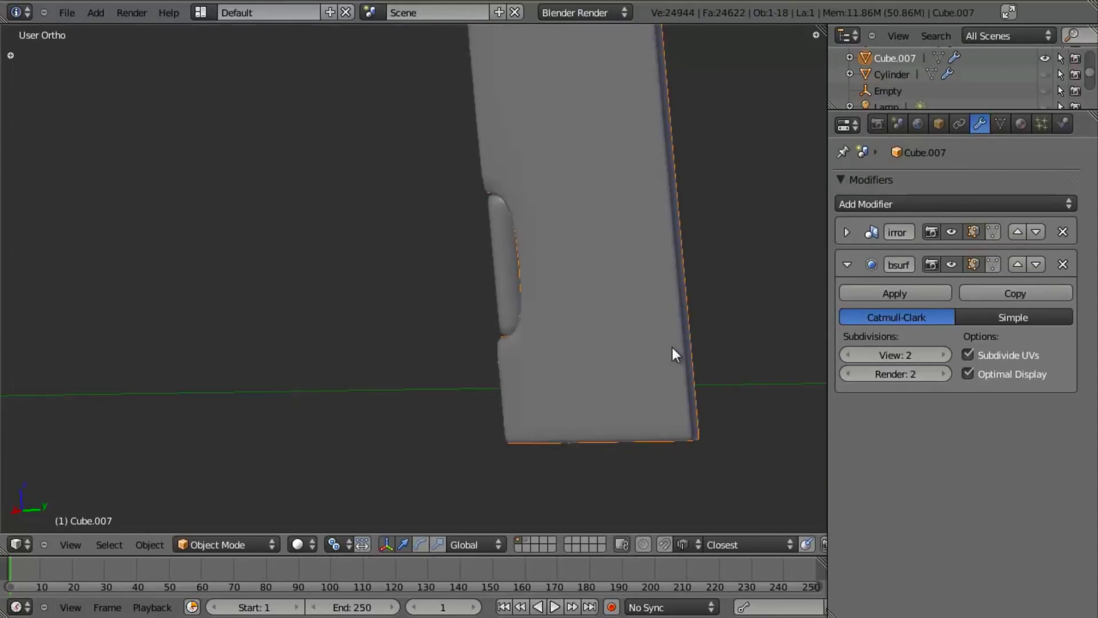
- Add two horizontal edge loops across the post beside the upper middle hinge, leaving them centred in the section
{"action": "middle_click_drag", "start_coordinate": [672, 351], "coordinate": [643, 349]}
{"action": "middle_click_drag", "start_coordinate": [709, 294], "coordinate": [246, 427], "text": "shift"}
{"action": "key", "text": "Tab"}
{"action": "right_click", "coordinate": [364, 186]}
{"action": "middle_click_drag", "start_coordinate": [429, 247], "coordinate": [396, 372]}
{"action": "key", "text": "KP_3"}
{"action": "scroll", "coordinate": [549, 277], "scroll_direction": "down", "scroll_amount": 9}
{"action": "scroll", "coordinate": [452, 320], "scroll_direction": "up", "scroll_amount": 2}
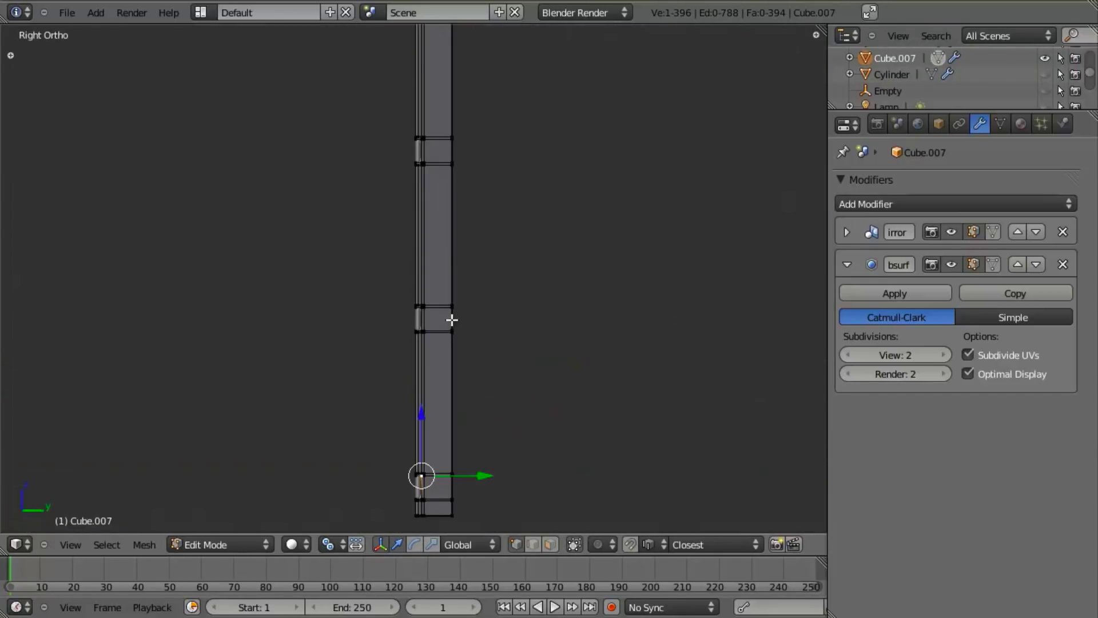
{"action": "middle_click_drag", "start_coordinate": [497, 132], "coordinate": [461, 236], "text": "shift"}
{"action": "scroll", "coordinate": [447, 235], "scroll_direction": "up", "scroll_amount": 3}
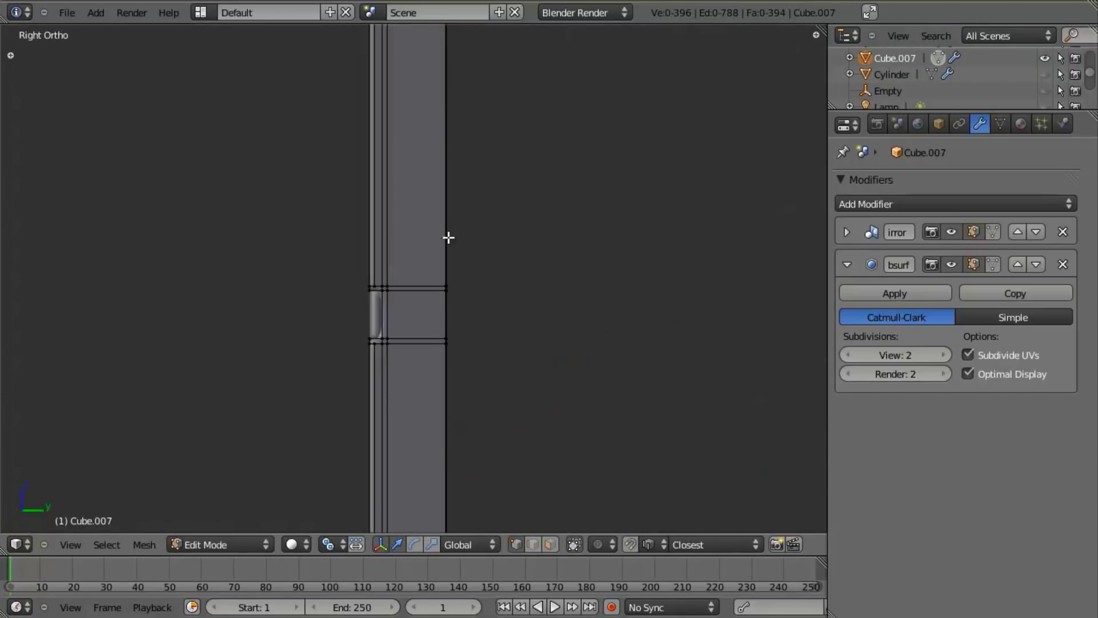
{"action": "scroll", "coordinate": [458, 314], "scroll_direction": "up", "scroll_amount": 2}
{"action": "scroll", "coordinate": [292, 405], "scroll_direction": "up", "scroll_amount": 2}
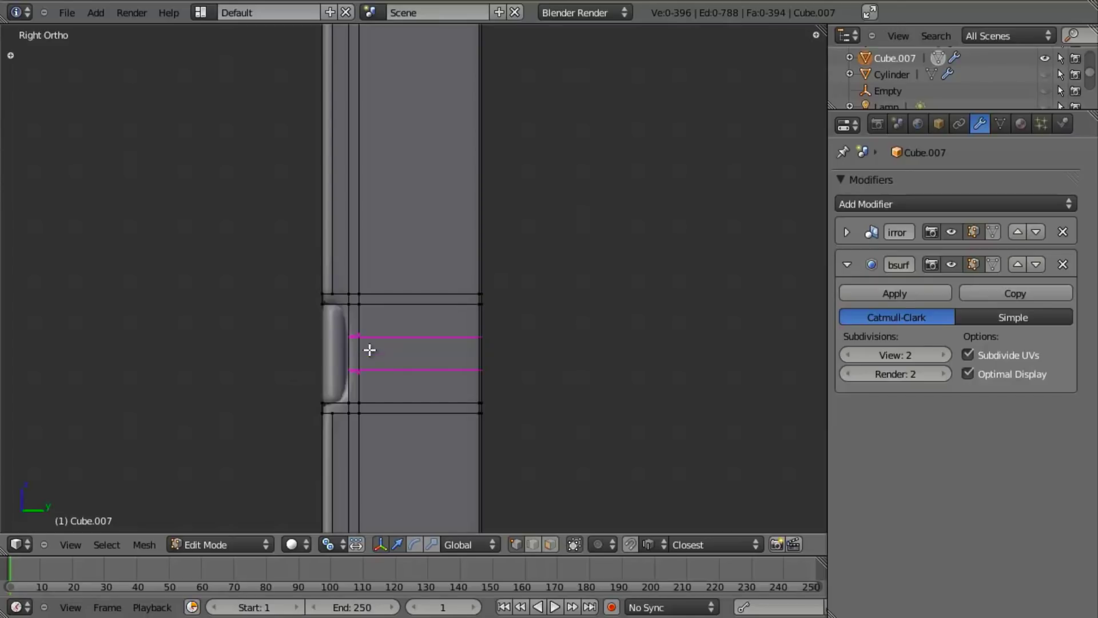
{"action": "left_click", "coordinate": [369, 351]}
{"action": "right_click", "coordinate": [557, 351]}
{"action": "key", "text": "s"}
{"action": "key", "text": "z"}
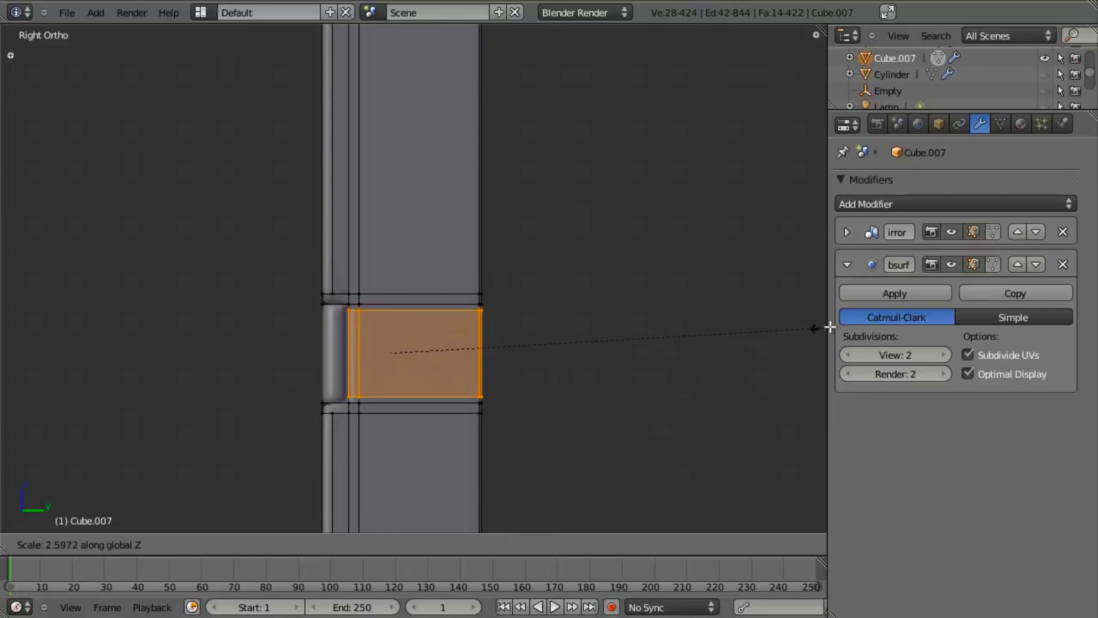
{"action": "left_click", "coordinate": [454, 366]}
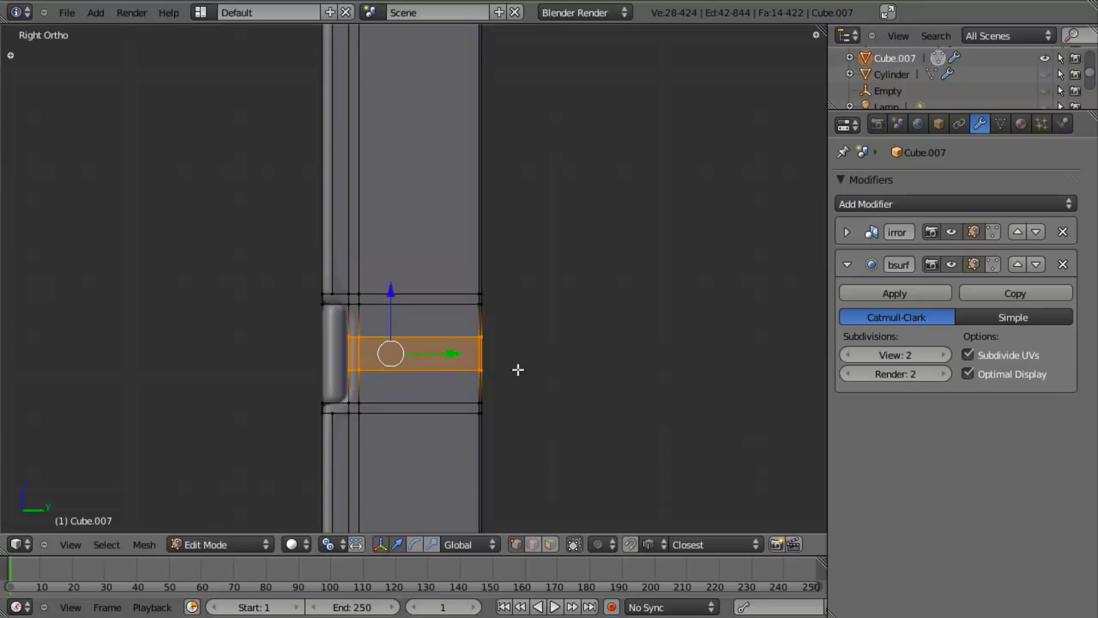
- Scale the two loops beside the upper middle hinge apart along Z by about 2.8 and return to Object Mode
{"action": "key", "text": "s"}
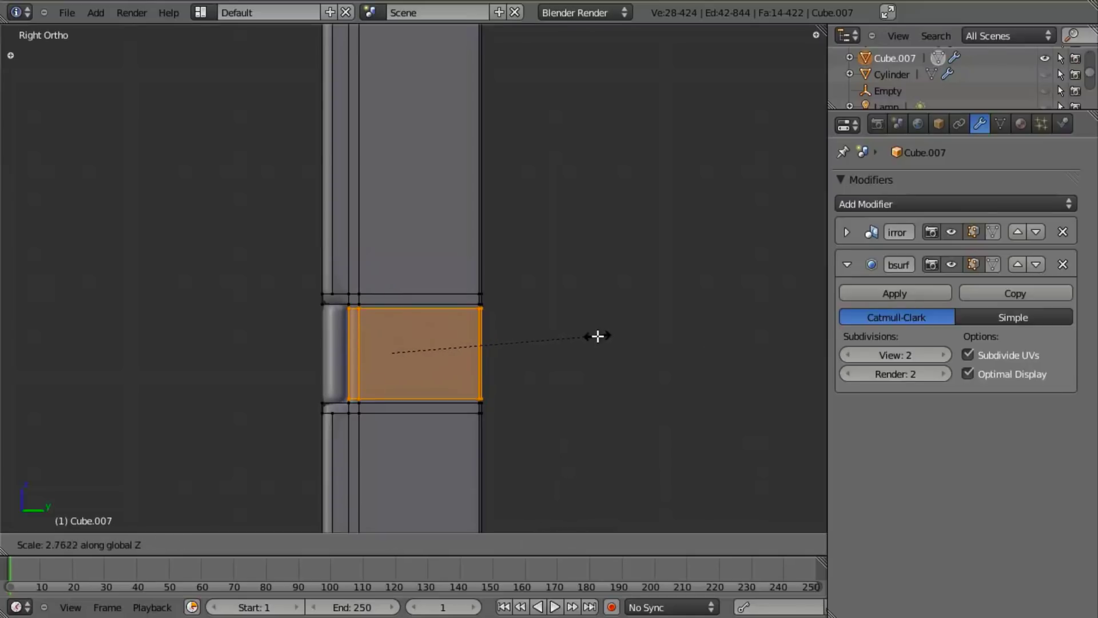
{"action": "left_click", "coordinate": [616, 337]}
{"action": "key", "text": "Tab"}
- Add two horizontal edge loops across the post beside the lower middle hinge and scale them apart along Z by about 2.5
{"action": "middle_click_drag", "start_coordinate": [437, 376], "coordinate": [500, 215], "text": "shift"}
{"action": "scroll", "coordinate": [488, 379], "scroll_direction": "down", "scroll_amount": 5}
{"action": "middle_click_drag", "start_coordinate": [496, 359], "coordinate": [501, 161], "text": "shift"}
{"action": "scroll", "coordinate": [495, 366], "scroll_direction": "up", "scroll_amount": 4}
{"action": "key", "text": "Tab"}
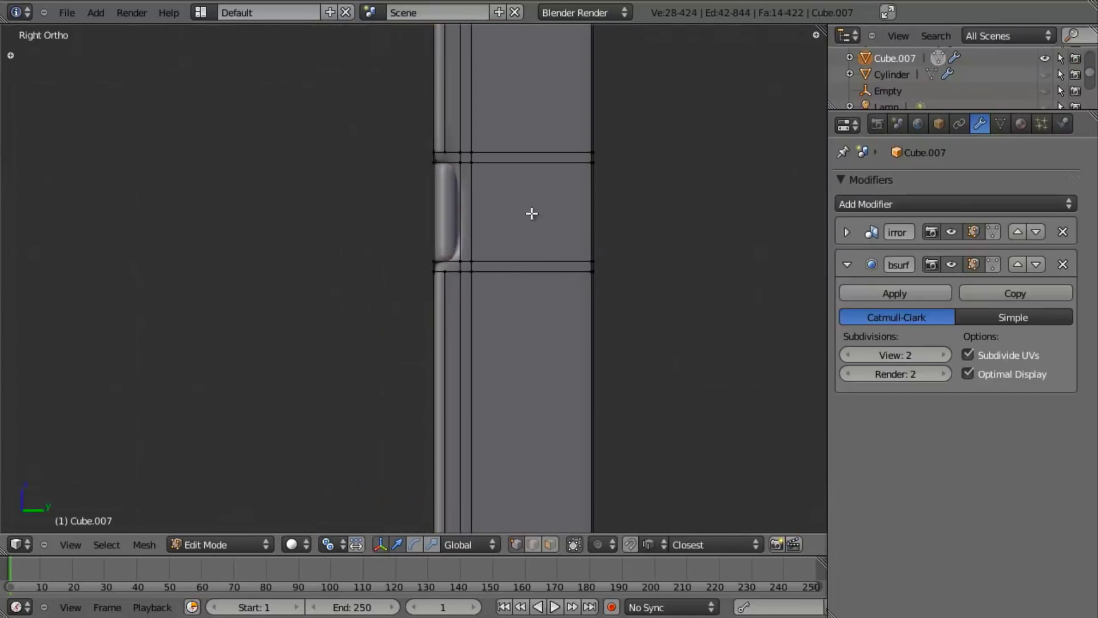
{"action": "left_click", "coordinate": [484, 199]}
{"action": "right_click", "coordinate": [485, 199]}
{"action": "key", "text": "s"}
{"action": "key", "text": "z"}
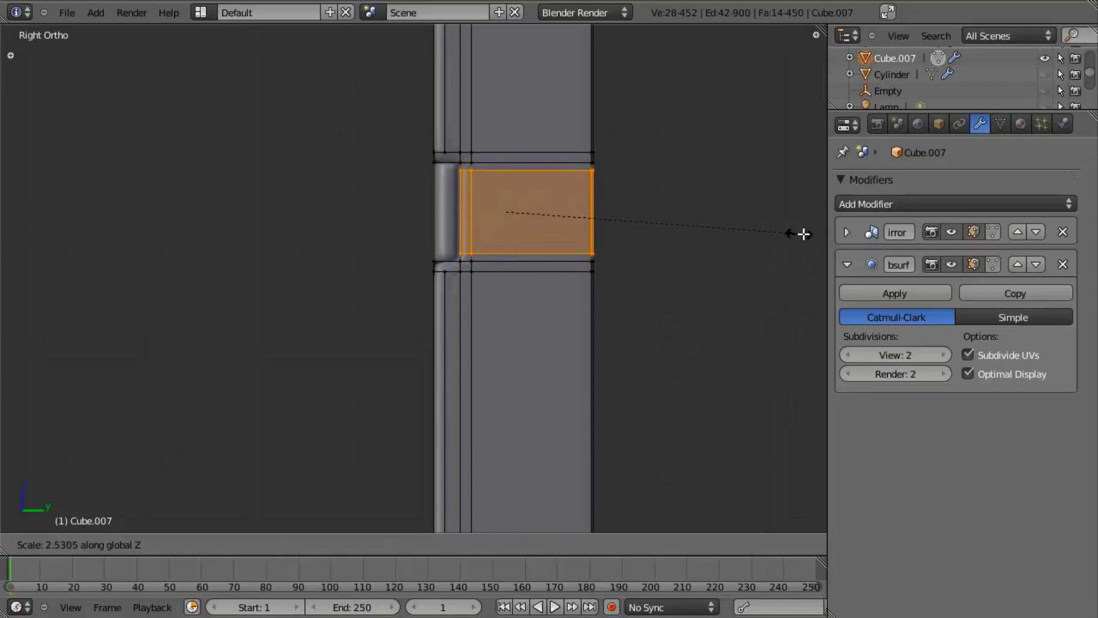
{"action": "left_click", "coordinate": [821, 236]}
- Add two horizontal edge loops across the post beside the lowest hinge and scale them apart along Z by about 2.7
{"action": "key", "text": "a"}
{"action": "middle_click_drag", "start_coordinate": [522, 441], "coordinate": [546, 91], "text": "shift"}
{"action": "middle_click_drag", "start_coordinate": [566, 492], "coordinate": [525, 71], "text": "shift"}
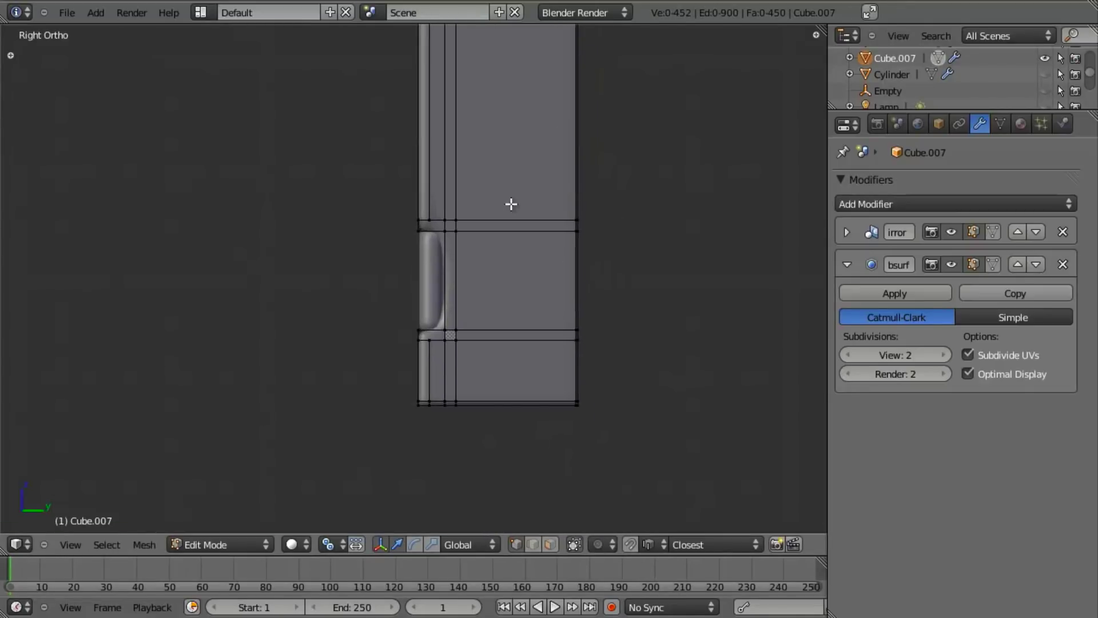
{"action": "left_click", "coordinate": [476, 274]}
{"action": "right_click", "coordinate": [476, 274]}
{"action": "key", "text": "s"}
{"action": "key", "text": "z"}
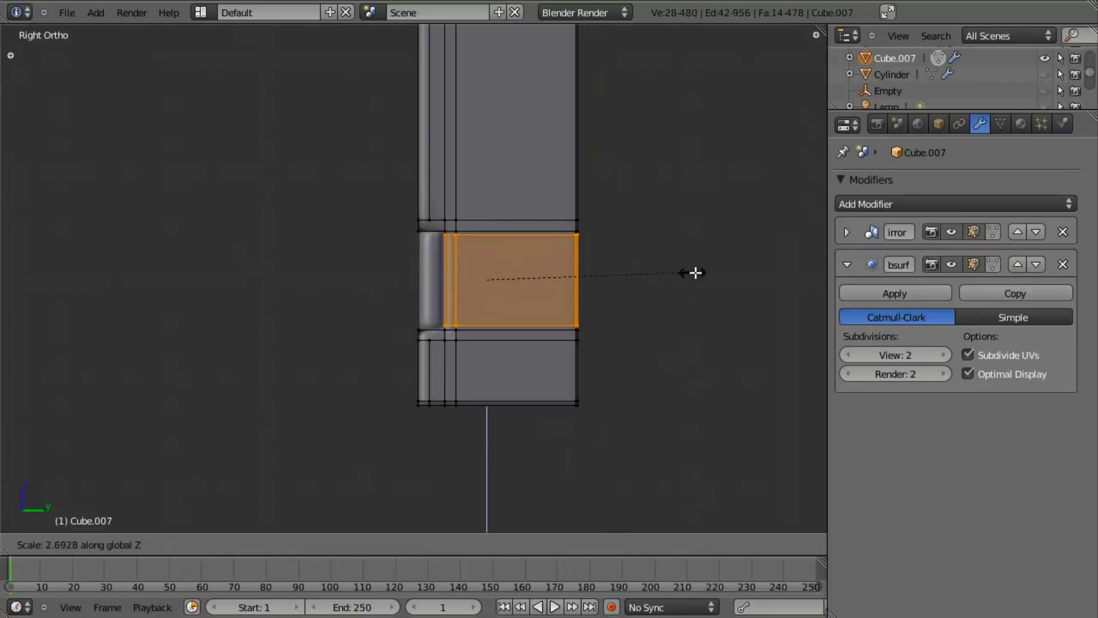
{"action": "left_click", "coordinate": [672, 273]}
{"action": "key", "text": "Tab"}
- Examine the corner post's smoothed surface and its edge loops around the hinges in both Object and Edit Mode
{"action": "scroll", "coordinate": [430, 319], "scroll_direction": "down", "scroll_amount": 5}
{"action": "middle_click_drag", "start_coordinate": [449, 241], "coordinate": [393, 356], "text": "shift"}
{"action": "key", "text": "a"}
{"action": "key", "text": "Tab"}
{"action": "right_click", "coordinate": [364, 117]}
{"action": "scroll", "coordinate": [250, 324], "scroll_direction": "down", "scroll_amount": 3}
{"action": "middle_click_drag", "start_coordinate": [250, 324], "coordinate": [404, 241]}
{"action": "scroll", "coordinate": [493, 351], "scroll_direction": "up", "scroll_amount": 4}
{"action": "key", "text": "a"}
{"action": "key", "text": "Tab"}
{"action": "scroll", "coordinate": [299, 319], "scroll_direction": "up", "scroll_amount": 4}
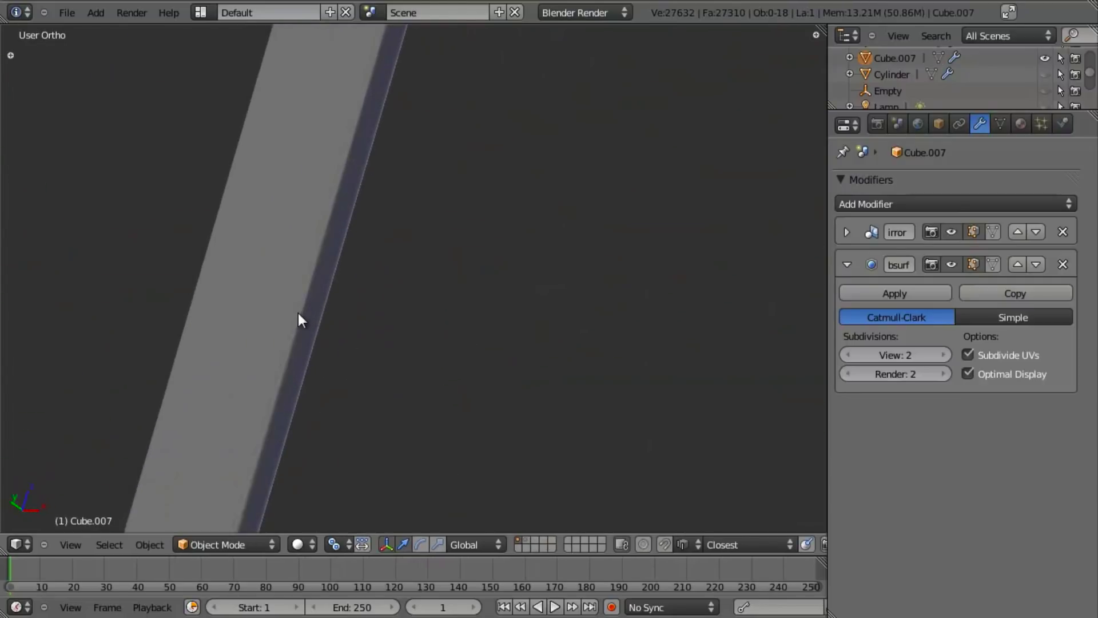
{"action": "scroll", "coordinate": [427, 135], "scroll_direction": "down", "scroll_amount": 1}
{"action": "key", "text": "Tab"}
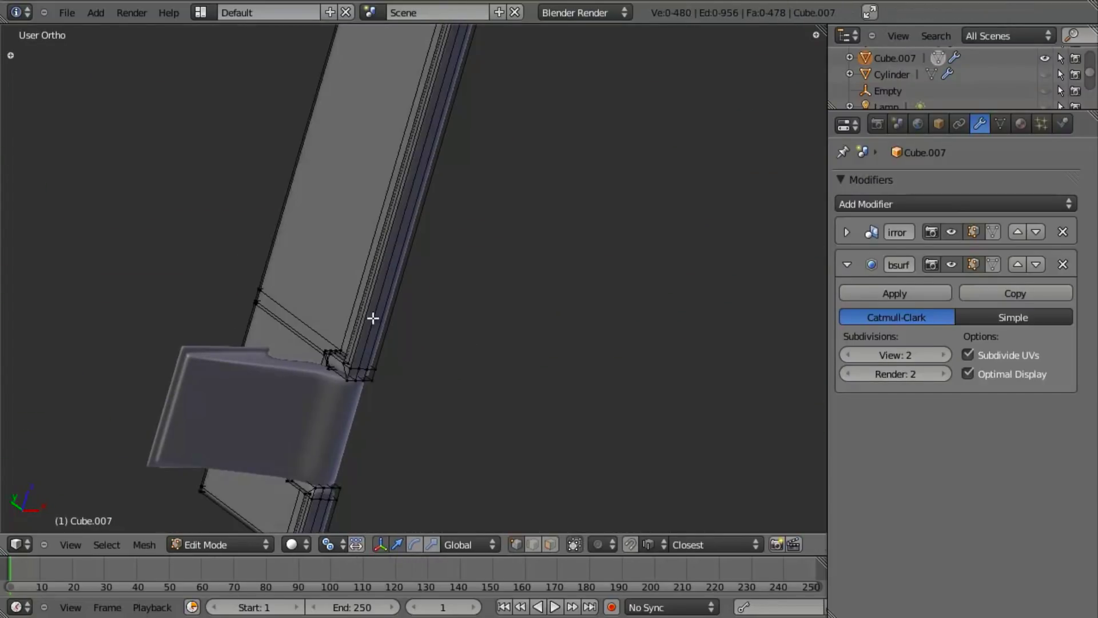
{"action": "scroll", "coordinate": [373, 312], "scroll_direction": "down", "scroll_amount": 3}
{"action": "key", "text": "Tab"}
{"action": "scroll", "coordinate": [373, 327], "scroll_direction": "down", "scroll_amount": 3}
{"action": "middle_click_drag", "start_coordinate": [490, 190], "coordinate": [464, 220]}
- Unhide all hidden objects and clear the selection
{"action": "key", "text": "alt+h"}
{"action": "key", "text": "a"}
{"action": "scroll", "coordinate": [479, 318], "scroll_direction": "down", "scroll_amount": 4}
{"action": "scroll", "coordinate": [452, 258], "scroll_direction": "up", "scroll_amount": 5}
{"action": "scroll", "coordinate": [443, 321], "scroll_direction": "up", "scroll_amount": 2}
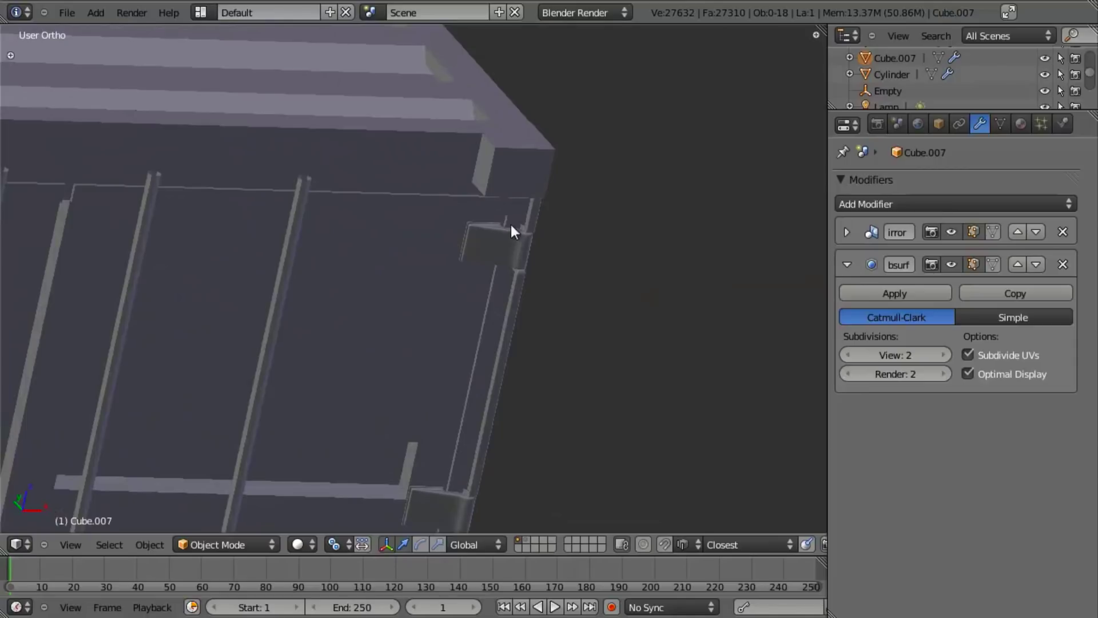
- Add a Subdivision Surface modifier to the container doors with 2 view subdivisions and Optimal Display enabled
{"action": "right_click", "coordinate": [380, 180]}
{"action": "right_click", "coordinate": [382, 193]}
{"action": "scroll", "coordinate": [383, 193], "scroll_direction": "down", "scroll_amount": 4}
{"action": "middle_click_drag", "start_coordinate": [444, 286], "coordinate": [715, 297]}
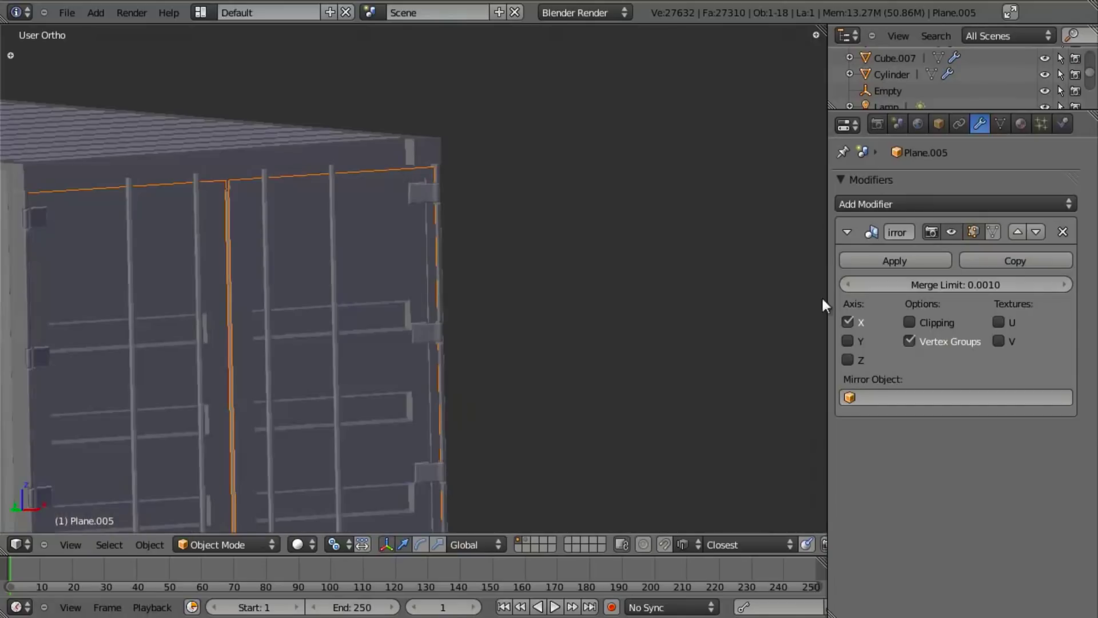
{"action": "left_click", "coordinate": [876, 205]}
{"action": "left_click", "coordinate": [742, 450]}
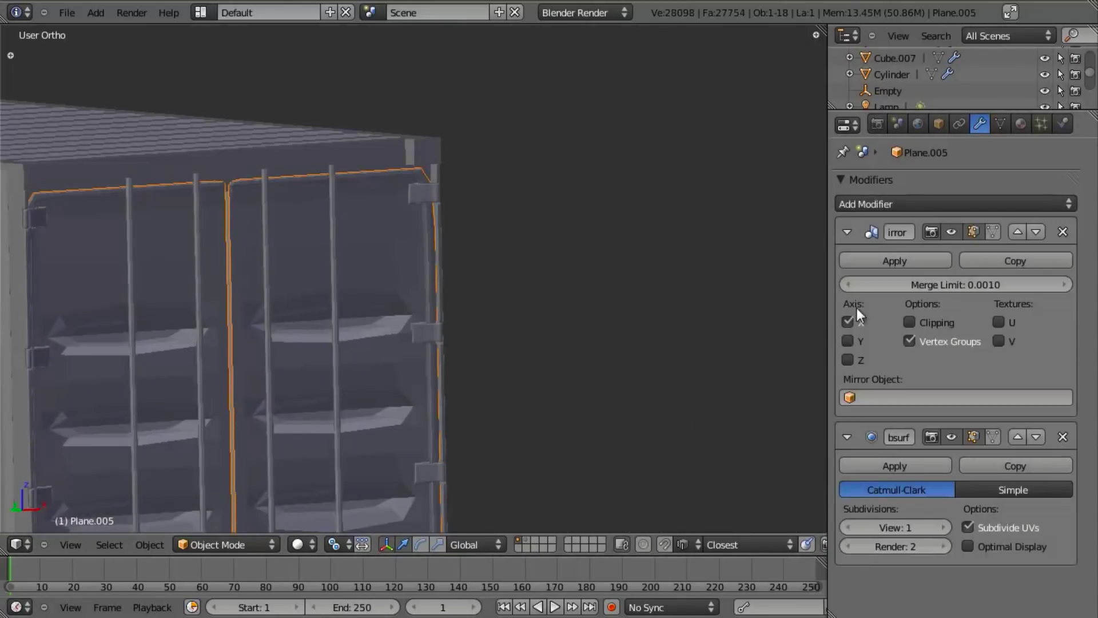
{"action": "left_click", "coordinate": [845, 232]}
{"action": "middle_click_drag", "start_coordinate": [698, 275], "coordinate": [478, 299]}
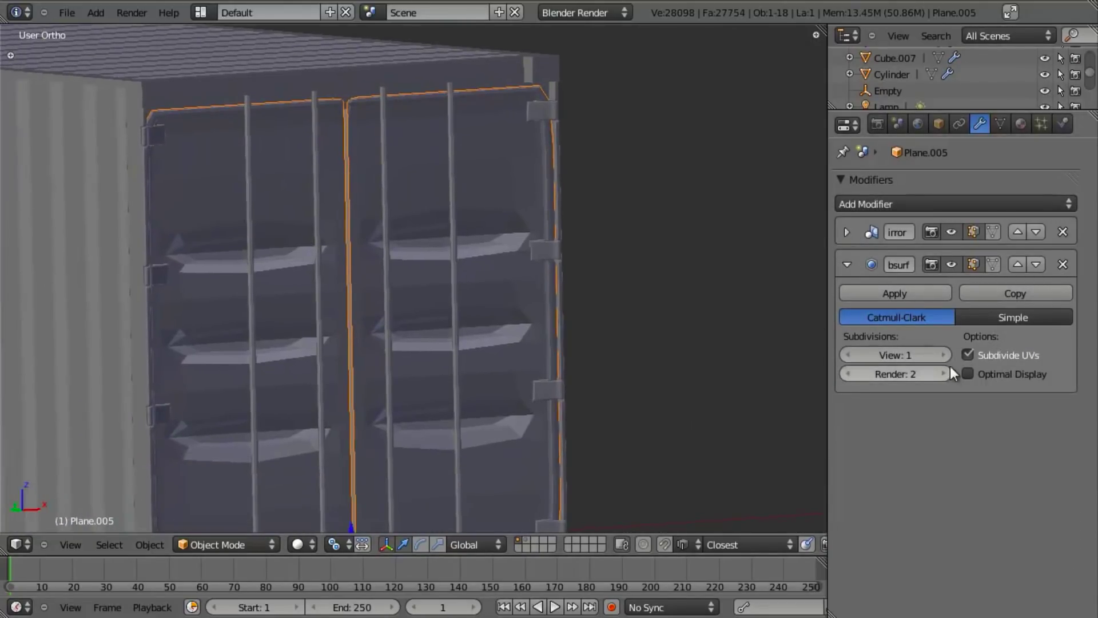
{"action": "left_click", "coordinate": [943, 355]}
{"action": "left_click", "coordinate": [969, 374]}
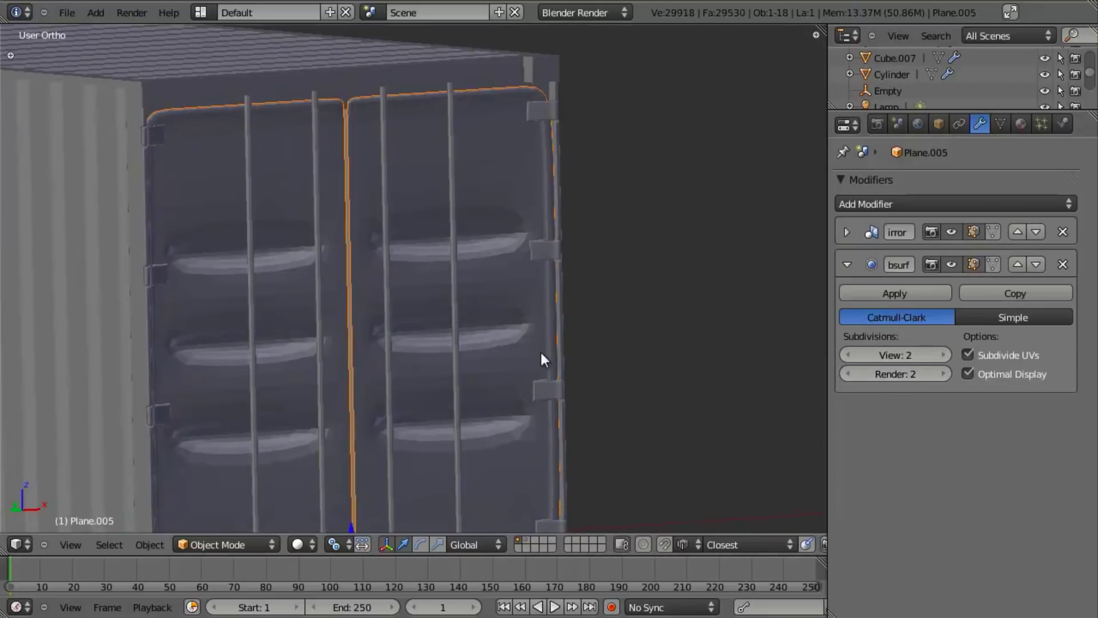
- In Edit Mode from the front view, add two vertical edge loops through the door's recessed section and scale them apart along X by about 2.95
{"action": "key", "text": "KP_1"}
{"action": "key", "text": "Tab"}
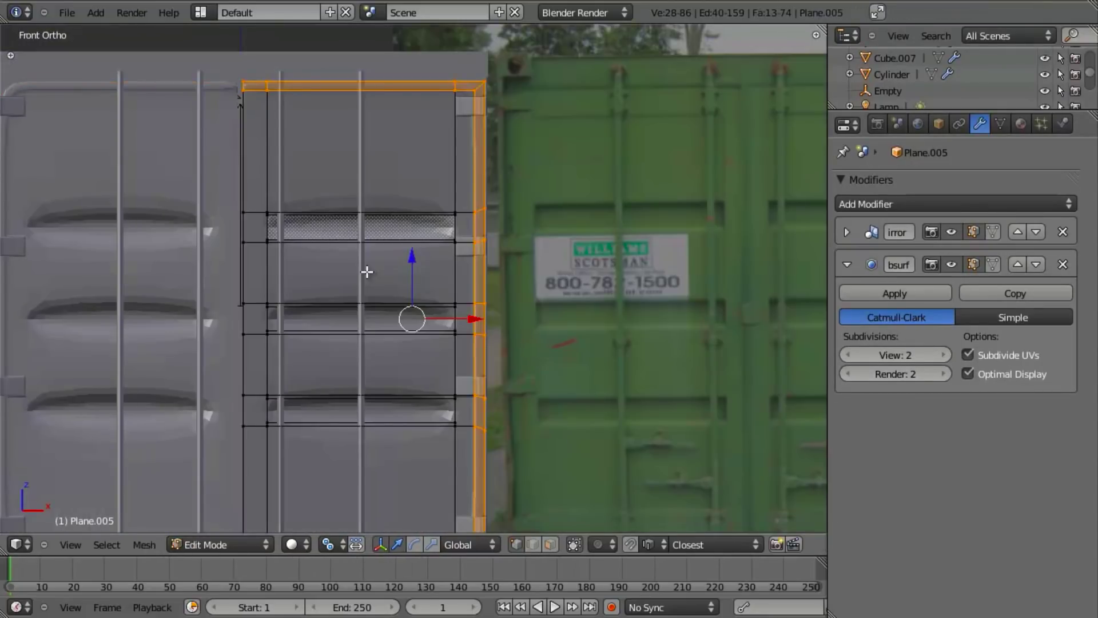
{"action": "key", "text": "a"}
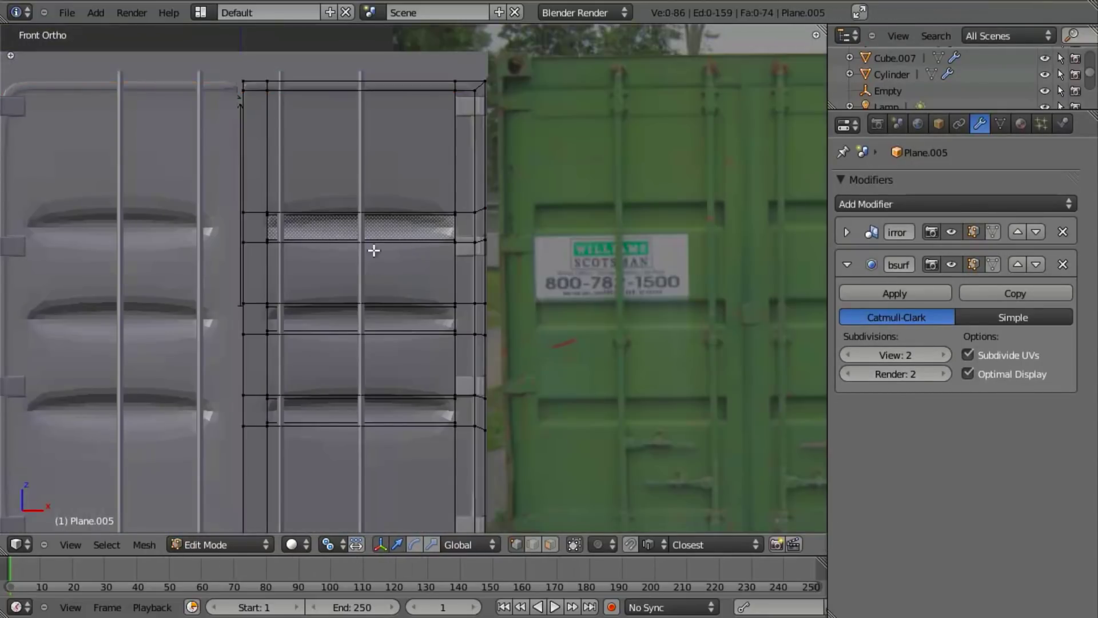
{"action": "left_click", "coordinate": [341, 207]}
{"action": "key", "text": "s"}
{"action": "key", "text": "x"}
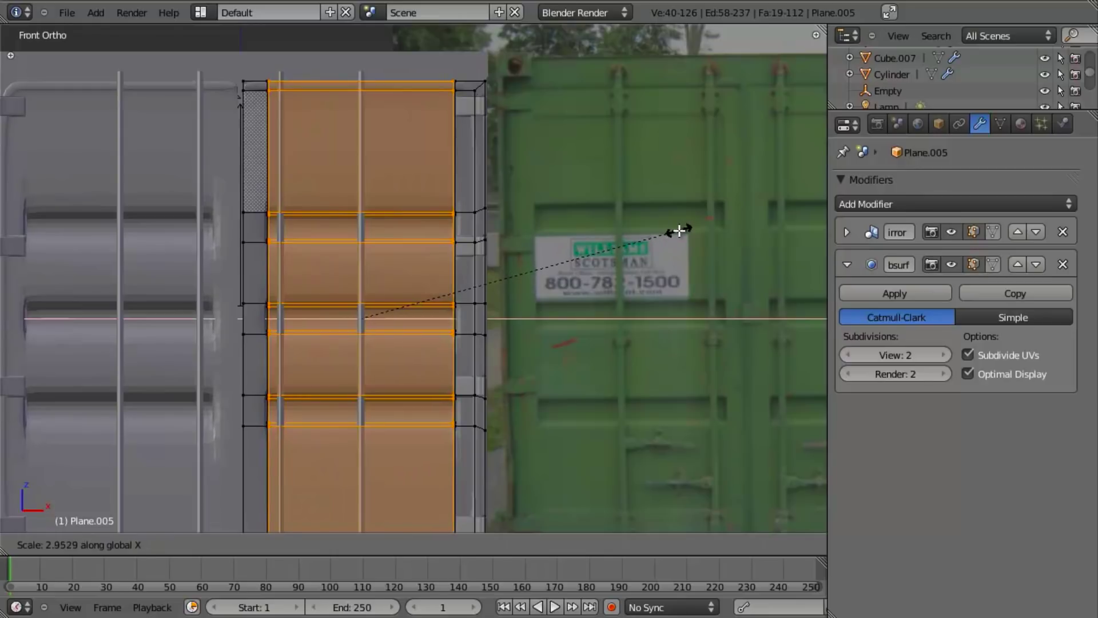
{"action": "left_click", "coordinate": [679, 231]}
- Deselect everything and add two horizontal edge loops through the door's uppermost recess
{"action": "scroll", "coordinate": [454, 270], "scroll_direction": "up", "scroll_amount": 4}
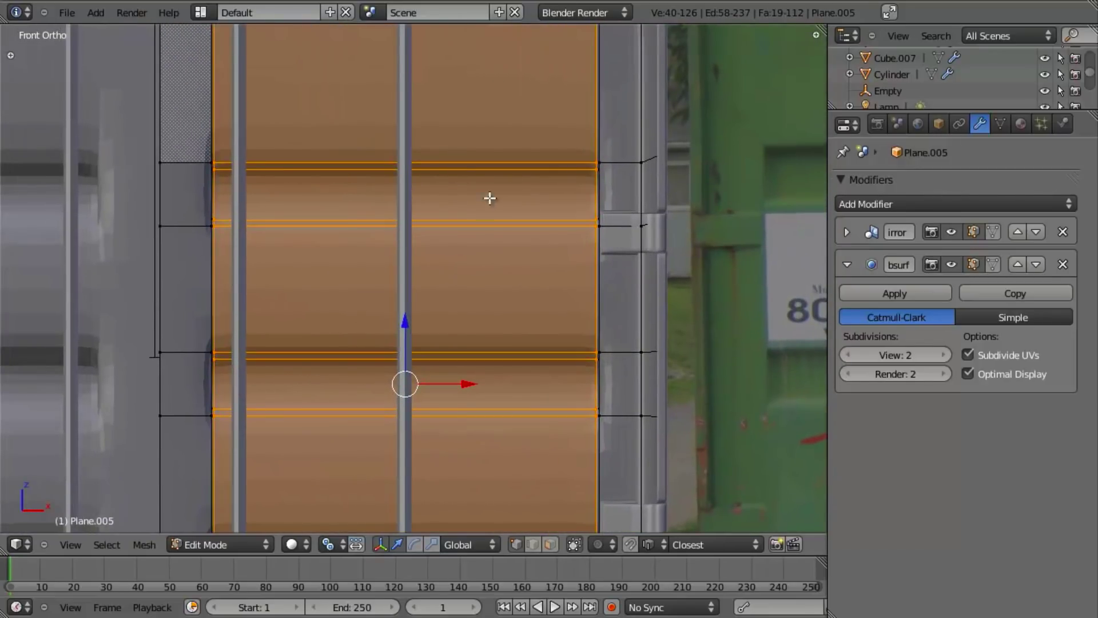
{"action": "middle_click_drag", "start_coordinate": [497, 198], "coordinate": [520, 226]}
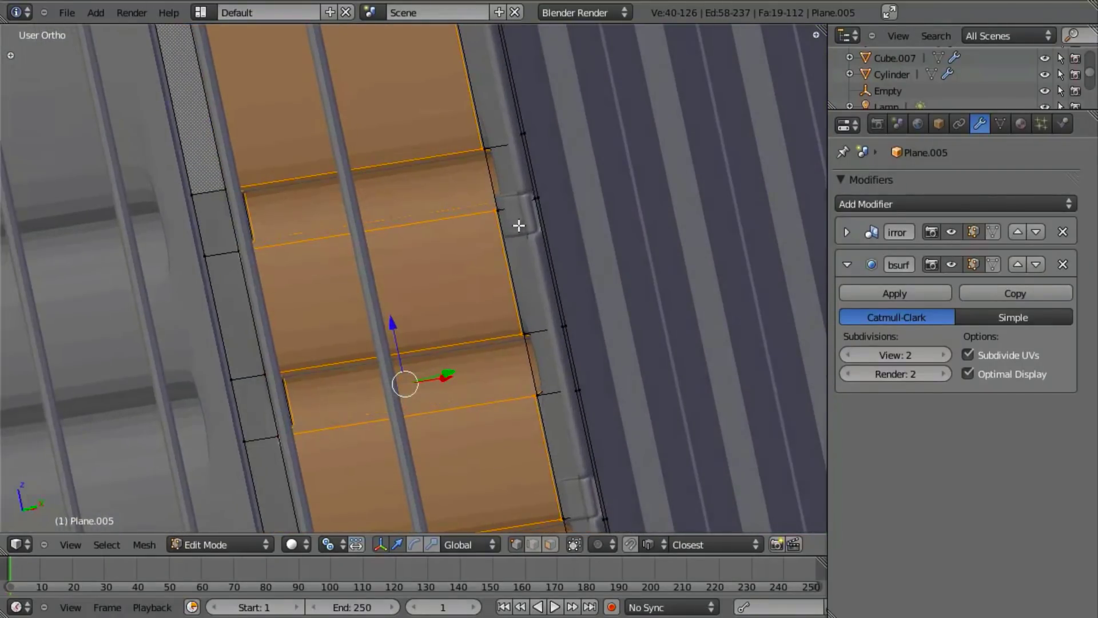
{"action": "key", "text": "a"}
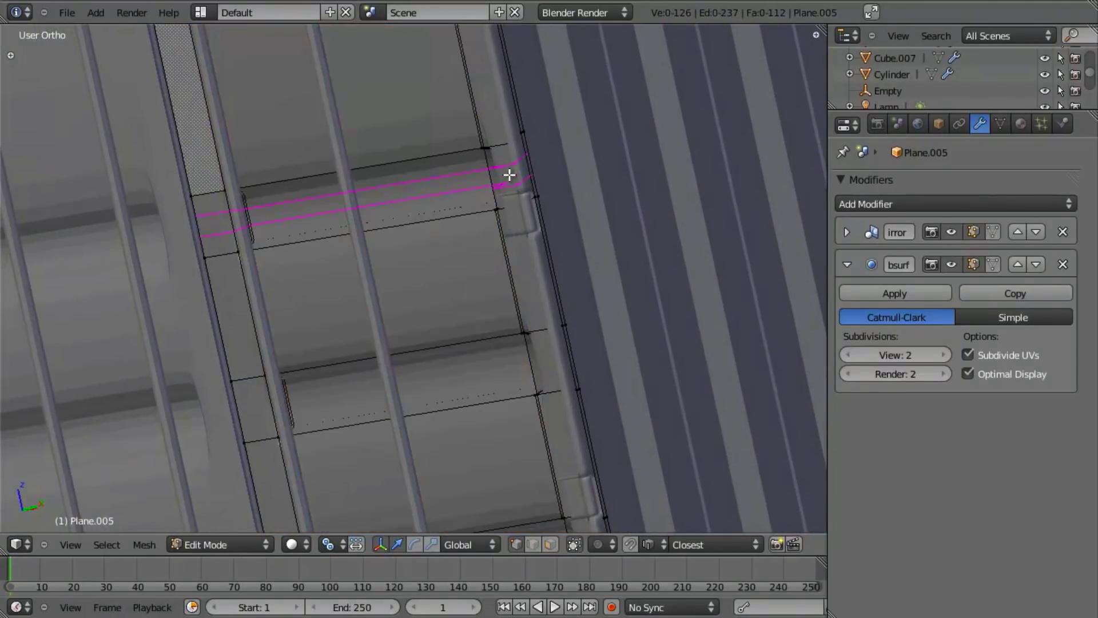
{"action": "left_click", "coordinate": [509, 175]}
{"action": "right_click", "coordinate": [509, 175]}
{"action": "key", "text": "s"}
{"action": "key", "text": "z"}
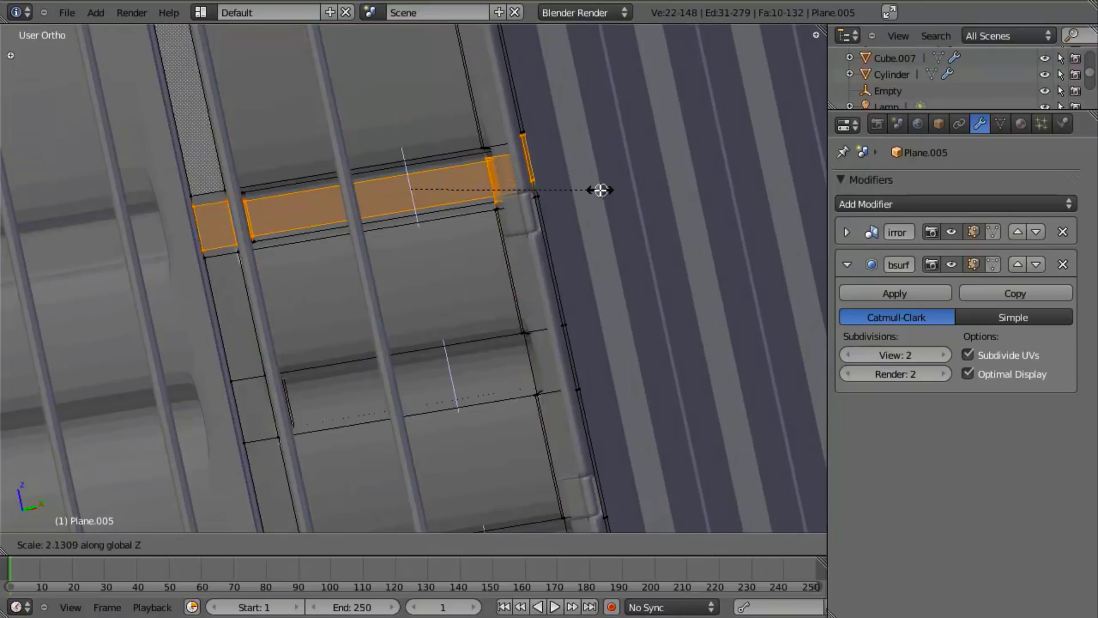
{"action": "left_click", "coordinate": [635, 201]}
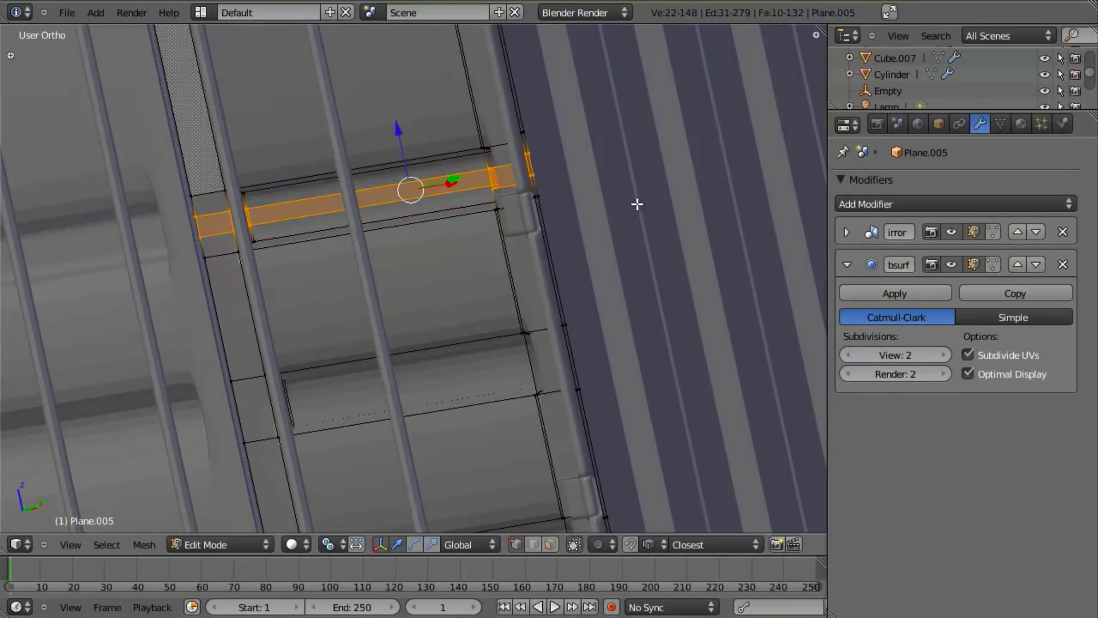
- Set the snap type to Increment and scale the uppermost recess's two loops apart along Z by 3.1 in front view
{"action": "key", "text": "shift+ctrl+Tab"}
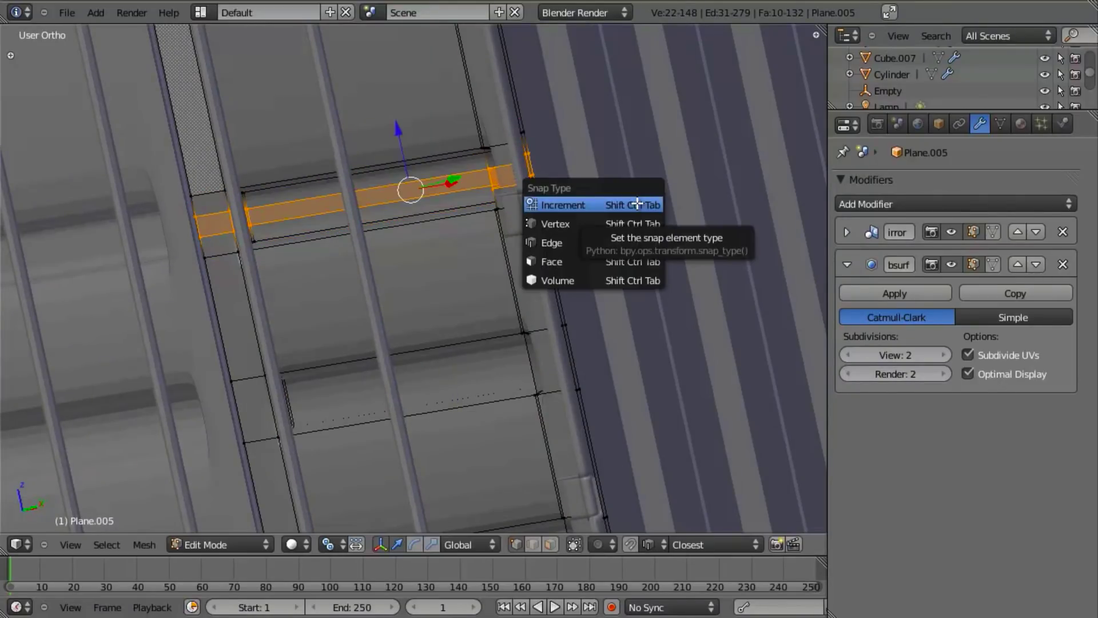
{"action": "left_click", "coordinate": [637, 204]}
{"action": "key", "text": "KP_2"}
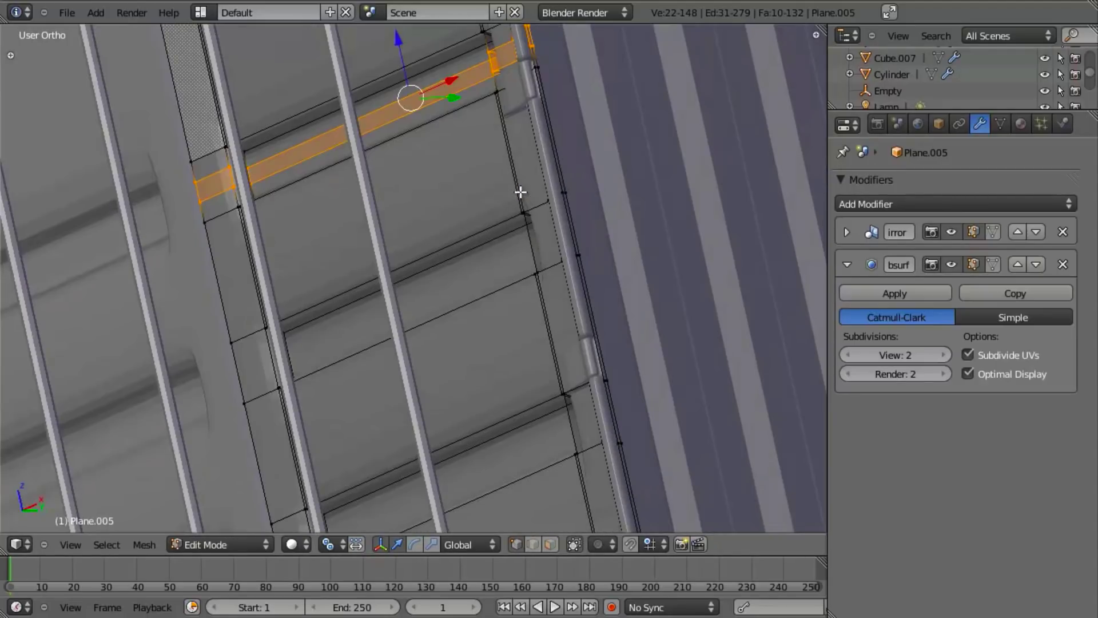
{"action": "key", "text": "KP_1"}
{"action": "key", "text": "s"}
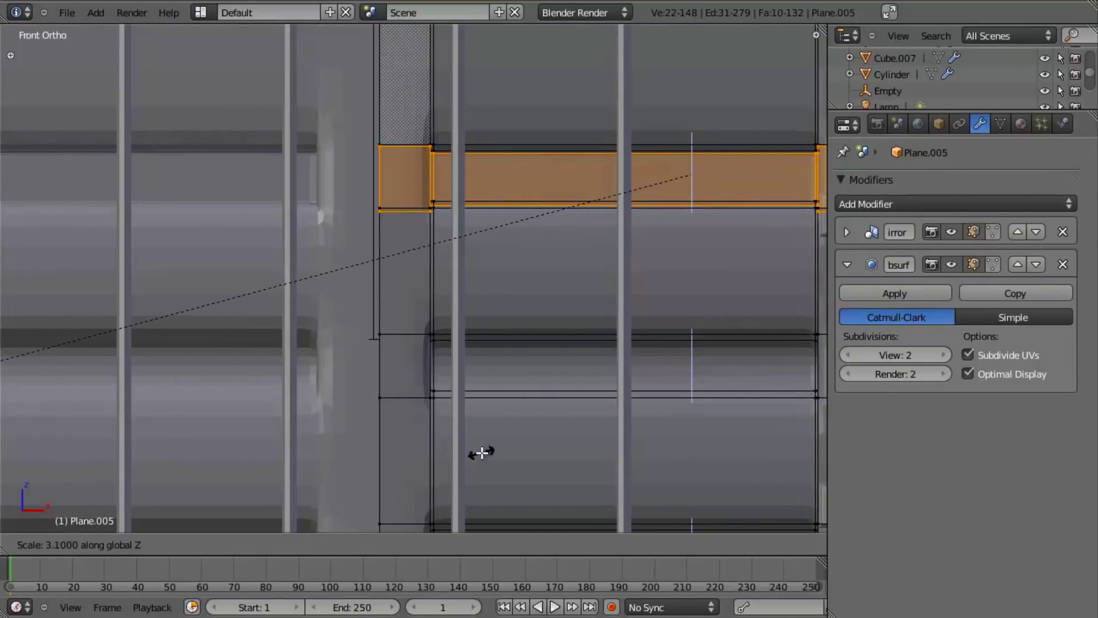
{"action": "left_click", "coordinate": [494, 447]}
{"action": "key", "text": "Tab"}
- Examine the door's recesses and their supporting edge loops in both modes, from an angle and from the front
{"action": "middle_click_drag", "start_coordinate": [676, 335], "coordinate": [524, 372], "text": "shift"}
{"action": "key", "text": "Tab"}
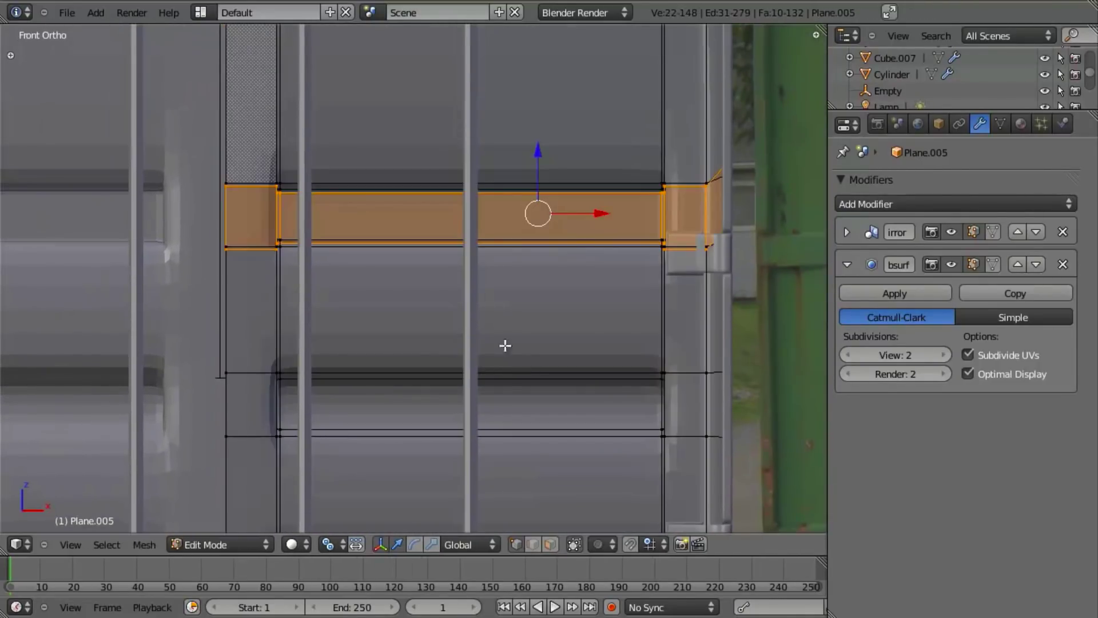
{"action": "mouse_move", "coordinate": [414, 276]}
{"action": "middle_mouse_down"}
{"action": "mouse_move", "coordinate": [297, 259]}
{"action": "mouse_move", "coordinate": [400, 252]}
{"action": "mouse_move", "coordinate": [420, 271]}
{"action": "middle_mouse_up"}
{"action": "key", "text": "a"}
{"action": "key", "text": "Tab"}
{"action": "key", "text": "Tab"}
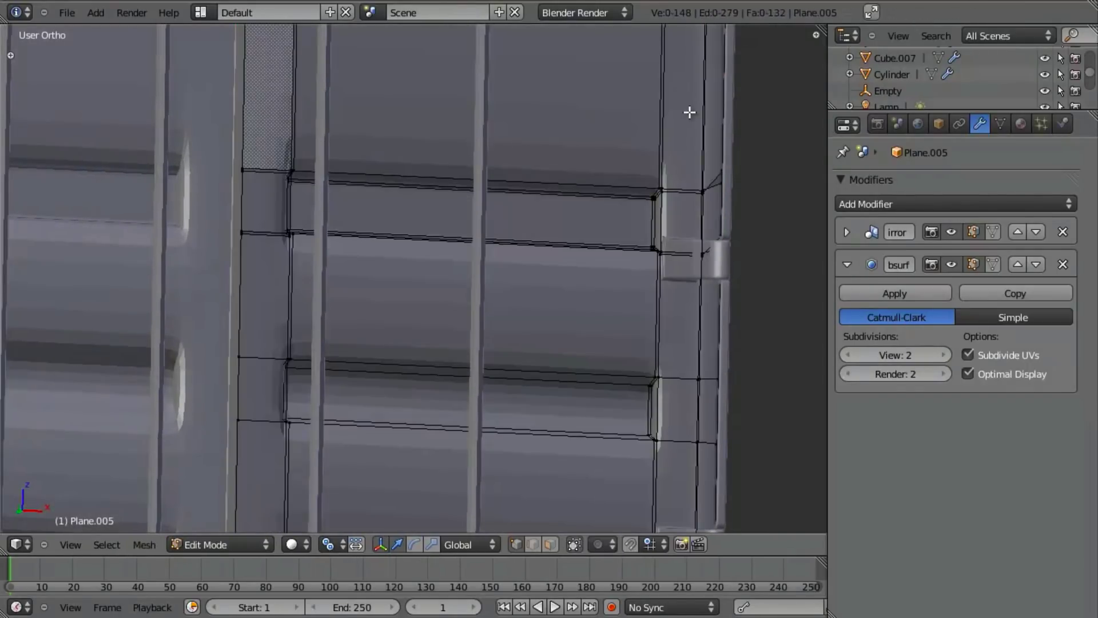
{"action": "key", "text": "KP_1"}
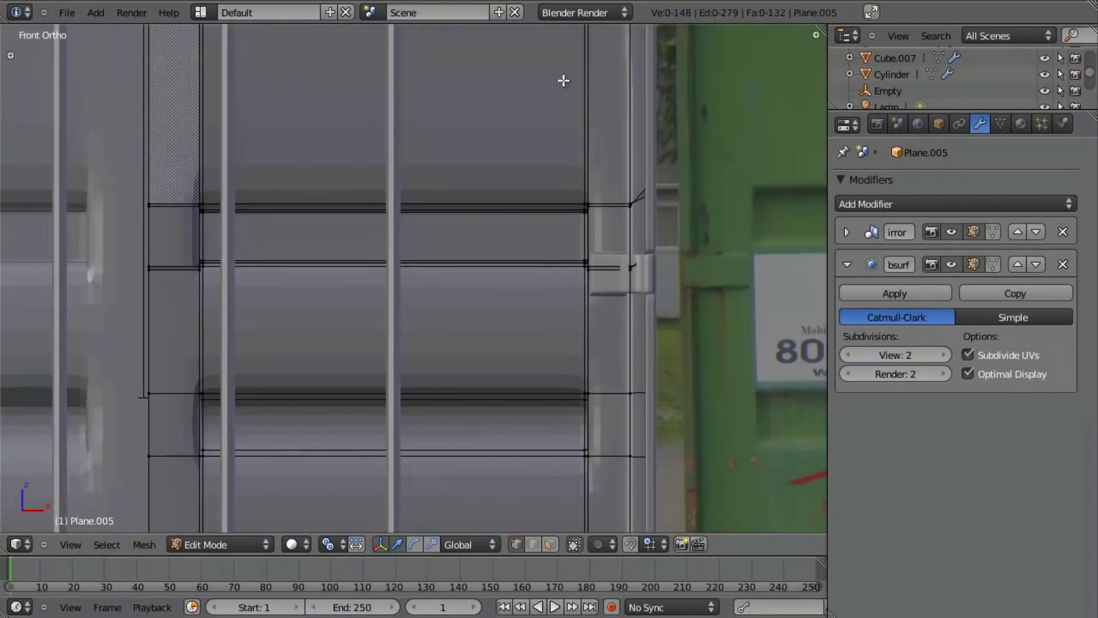
- Examine the uppermost recess's edge loops where they meet the door's outer edge, in solid and wireframe shading and from several angles
{"action": "key", "text": "z"}
{"action": "right_click", "coordinate": [650, 182]}
{"action": "key", "text": "z"}
{"action": "mouse_move", "coordinate": [651, 182]}
{"action": "middle_mouse_down"}
{"action": "mouse_move", "coordinate": [603, 226]}
{"action": "mouse_move", "coordinate": [597, 214]}
{"action": "mouse_move", "coordinate": [203, 287]}
{"action": "mouse_move", "coordinate": [353, 252]}
{"action": "mouse_move", "coordinate": [417, 297]}
{"action": "mouse_move", "coordinate": [461, 291]}
{"action": "mouse_move", "coordinate": [525, 323]}
{"action": "middle_mouse_up"}
{"action": "key", "text": "z"}
{"action": "scroll", "coordinate": [203, 287], "scroll_direction": "up", "scroll_amount": 5}
{"action": "key", "text": "Tab"}
{"action": "scroll", "coordinate": [426, 293], "scroll_direction": "down", "scroll_amount": 5}
{"action": "key", "text": "z"}
{"action": "key", "text": "Tab"}
{"action": "scroll", "coordinate": [458, 298], "scroll_direction": "up", "scroll_amount": 2}
{"action": "right_click", "coordinate": [381, 246]}
{"action": "middle_click_drag", "start_coordinate": [506, 327], "coordinate": [468, 286]}
{"action": "scroll", "coordinate": [480, 311], "scroll_direction": "up", "scroll_amount": 6}
{"action": "middle_click_drag", "start_coordinate": [631, 243], "coordinate": [480, 270]}
{"action": "scroll", "coordinate": [468, 309], "scroll_direction": "down", "scroll_amount": 8}
{"action": "middle_click_drag", "start_coordinate": [466, 319], "coordinate": [679, 348]}
{"action": "scroll", "coordinate": [600, 327], "scroll_direction": "up", "scroll_amount": 3}
{"action": "key", "text": "KP_1"}
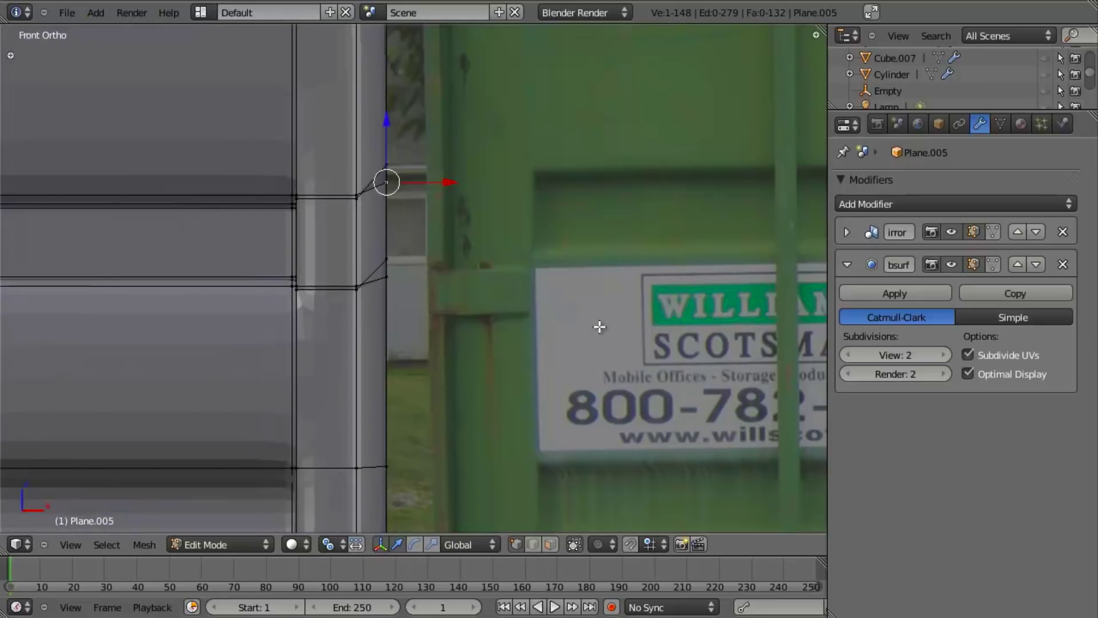
{"action": "scroll", "coordinate": [510, 336], "scroll_direction": "up", "scroll_amount": 4}
{"action": "middle_click_drag", "start_coordinate": [279, 252], "coordinate": [375, 323], "text": "shift"}
{"action": "right_click", "coordinate": [324, 445], "text": "alt"}
{"action": "right_click", "coordinate": [303, 456], "text": "alt"}
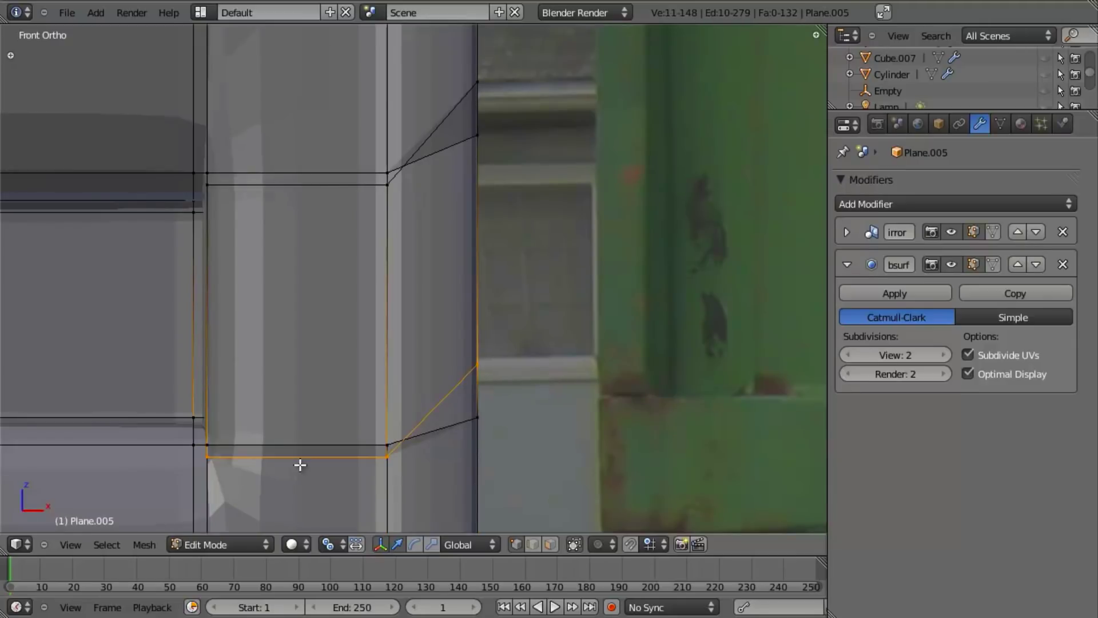
{"action": "key", "text": "z"}
{"action": "key", "text": "z"}
{"action": "scroll", "coordinate": [309, 296], "scroll_direction": "down", "scroll_amount": 3}
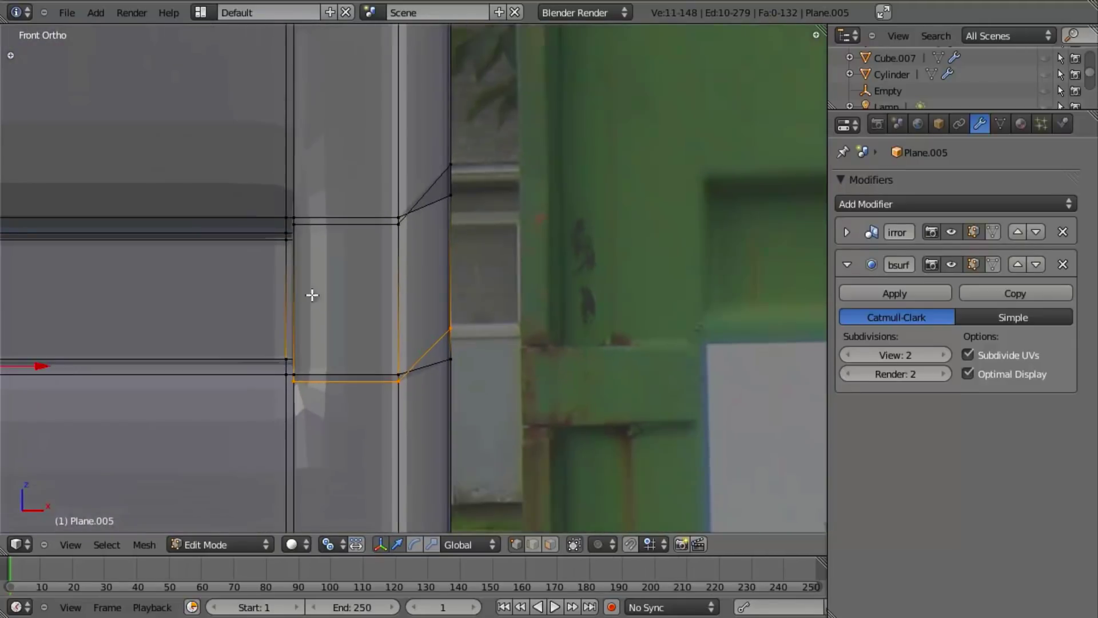
{"action": "right_click", "coordinate": [356, 201], "text": "alt+shift"}
{"action": "key", "text": "z"}
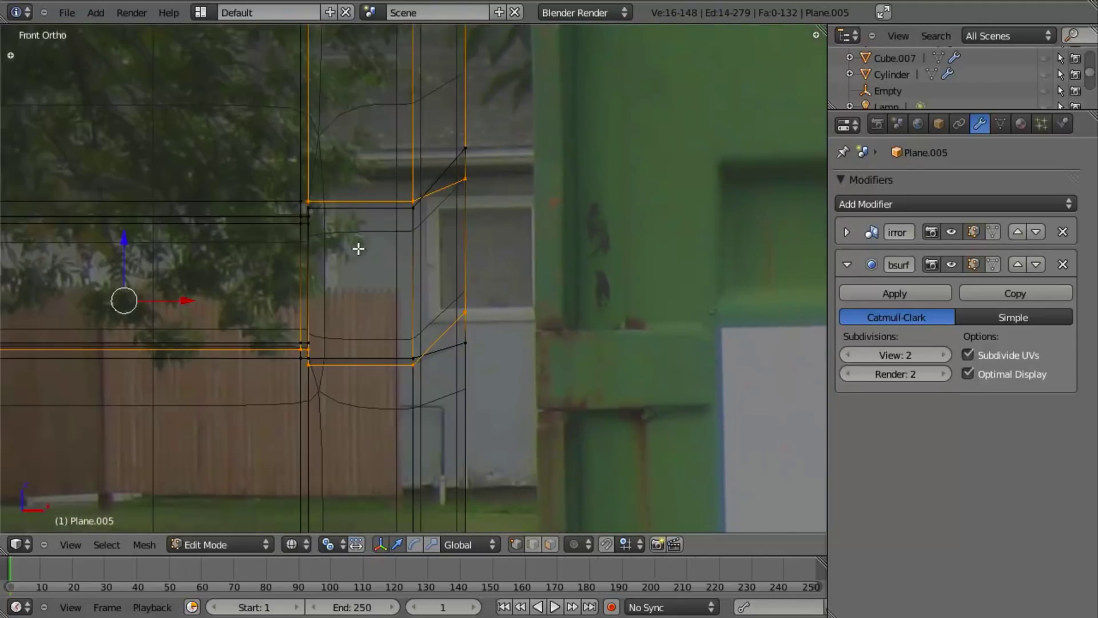
{"action": "key", "text": "a"}
{"action": "right_click", "coordinate": [338, 366], "text": "alt"}
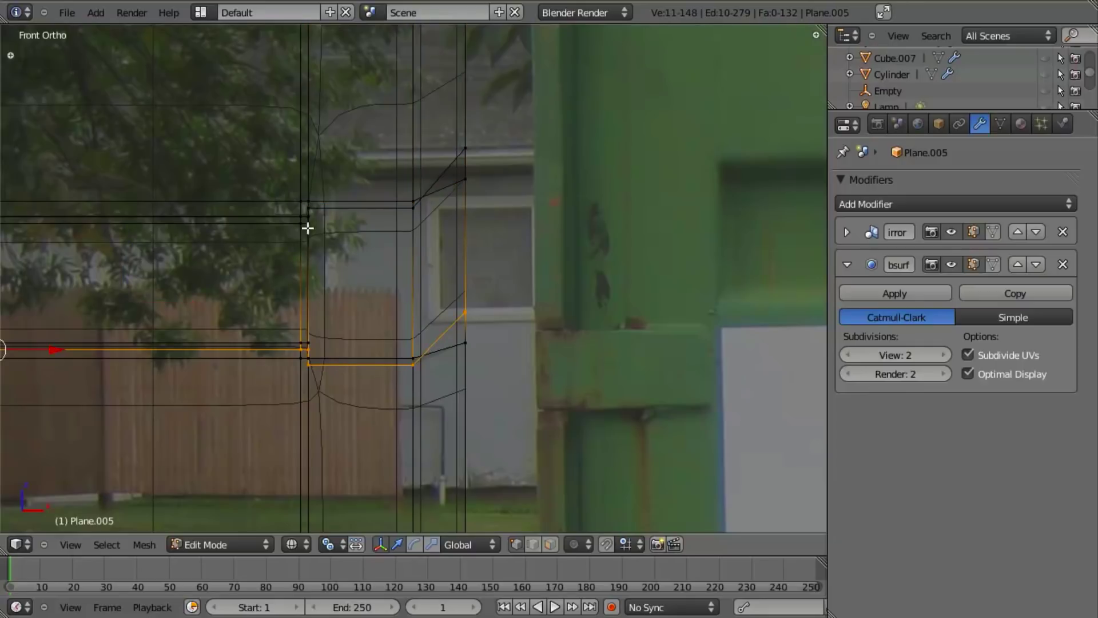
{"action": "right_click", "coordinate": [264, 224], "text": "alt+shift"}
{"action": "key", "text": "s"}
{"action": "key", "text": "z"}
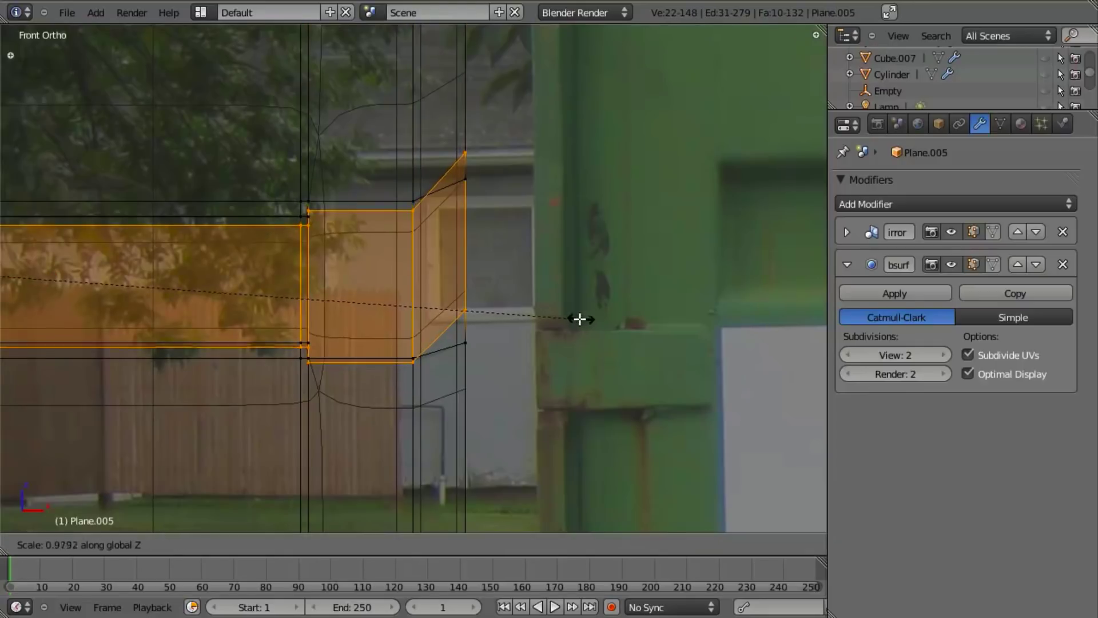
{"action": "right_click", "coordinate": [555, 316]}
{"action": "key", "text": "s"}
{"action": "key", "text": "z"}
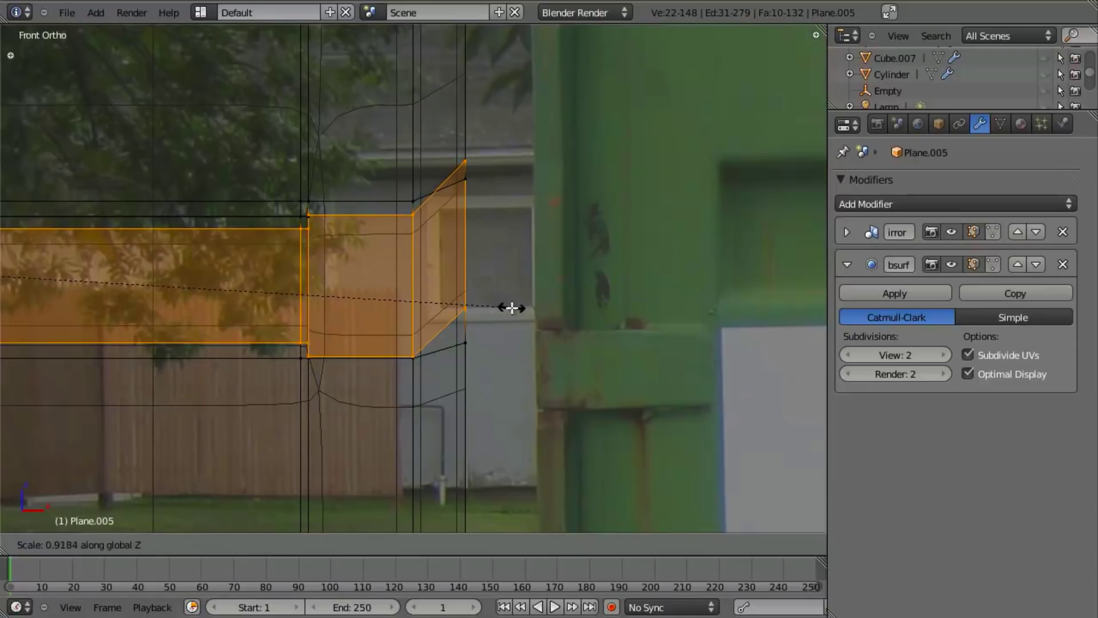
{"action": "right_click", "coordinate": [503, 303]}
- Delete the upper of the two supporting edge loops in the door's uppermost recess
{"action": "key", "text": "z"}
{"action": "middle_click_drag", "start_coordinate": [383, 261], "coordinate": [464, 272]}
{"action": "middle_click_drag", "start_coordinate": [311, 318], "coordinate": [448, 300], "text": "shift"}
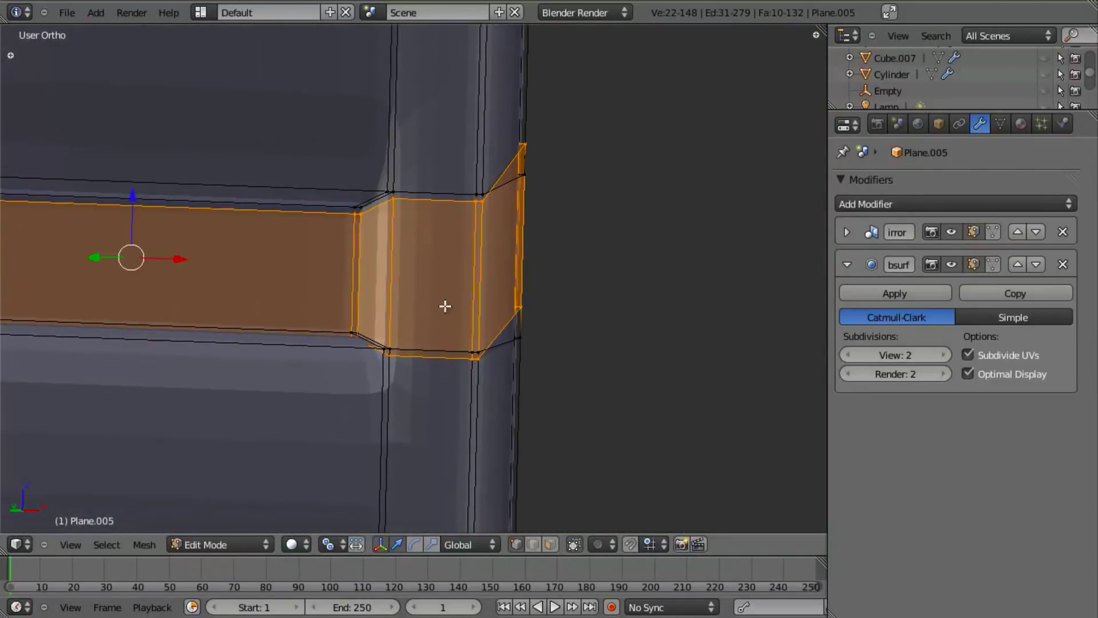
{"action": "key", "text": "z"}
{"action": "key", "text": "KP_1"}
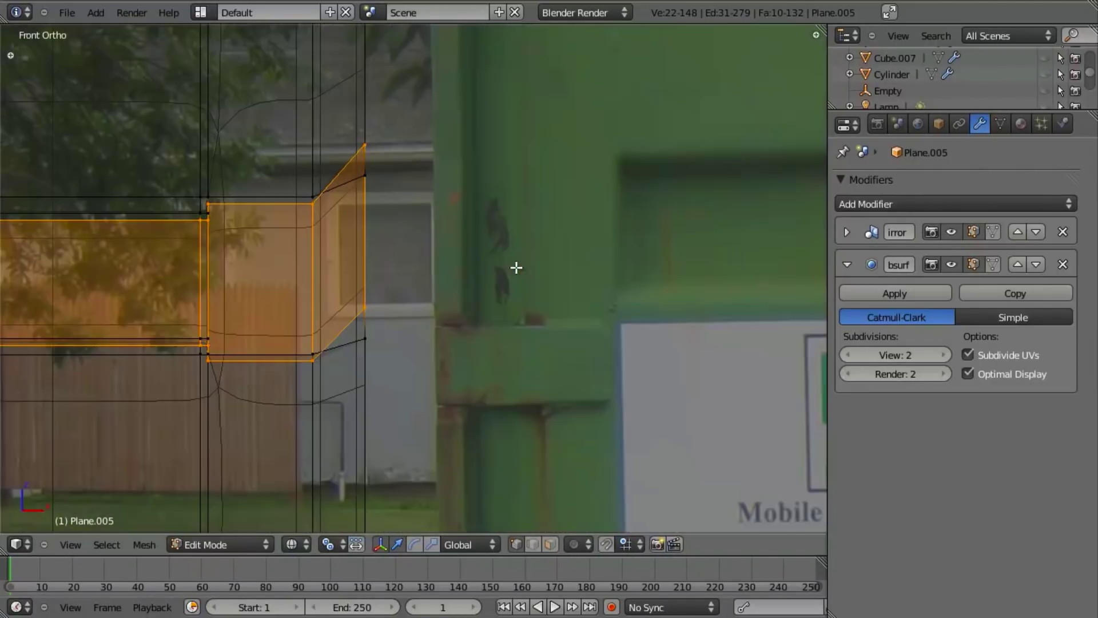
{"action": "scroll", "coordinate": [330, 269], "scroll_direction": "down", "scroll_amount": 4}
{"action": "middle_click_drag", "start_coordinate": [488, 243], "coordinate": [574, 199], "text": "shift"}
{"action": "key", "text": "z"}
{"action": "middle_click_drag", "start_coordinate": [299, 309], "coordinate": [598, 214], "text": "shift"}
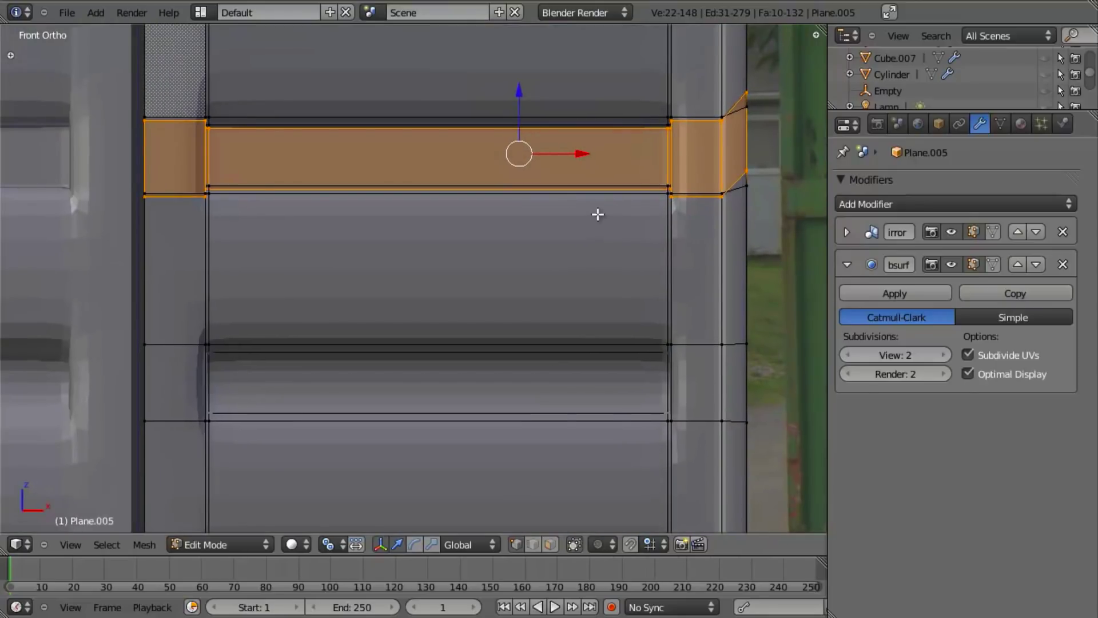
{"action": "right_click", "coordinate": [527, 127], "text": "alt"}
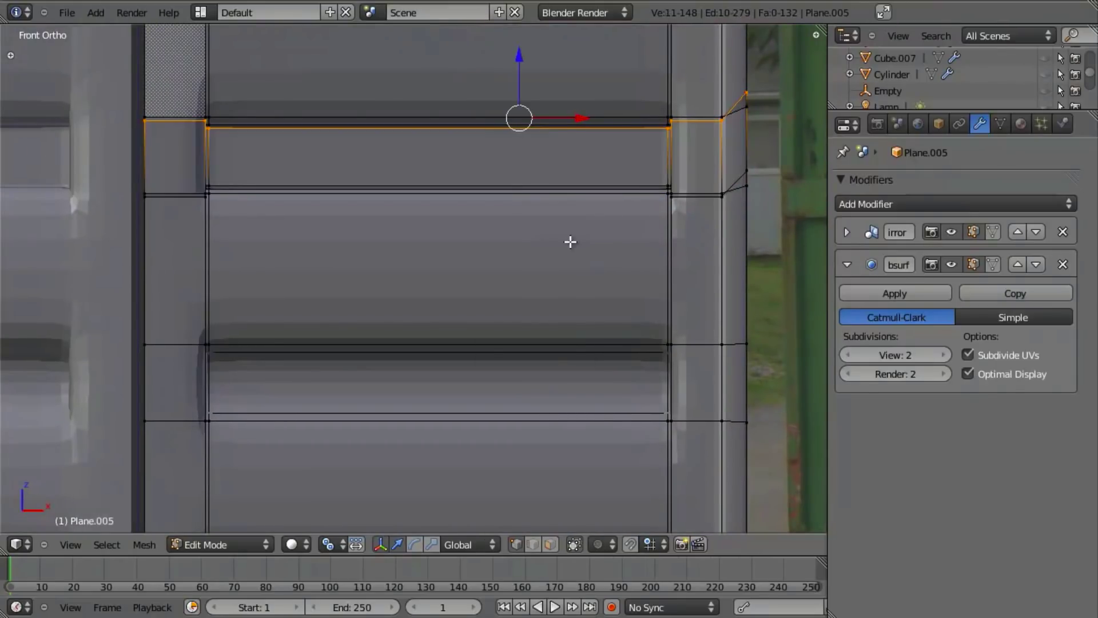
{"action": "key", "text": "x"}
{"action": "left_click", "coordinate": [555, 355]}
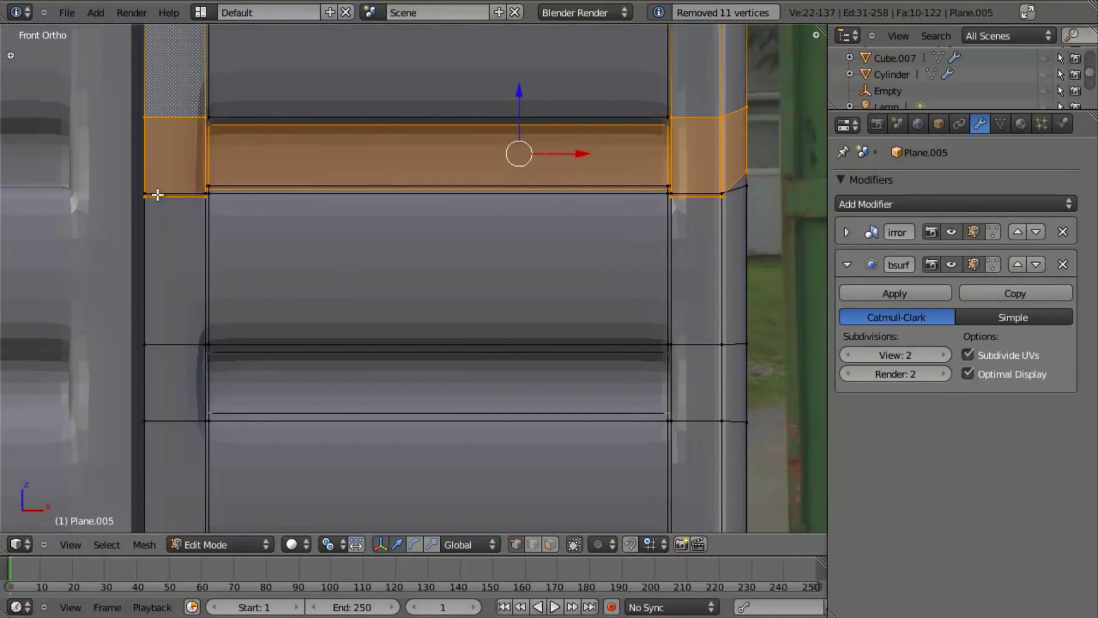
- Delete the remaining lower supporting edge loop in the uppermost recess
{"action": "key", "text": "a"}
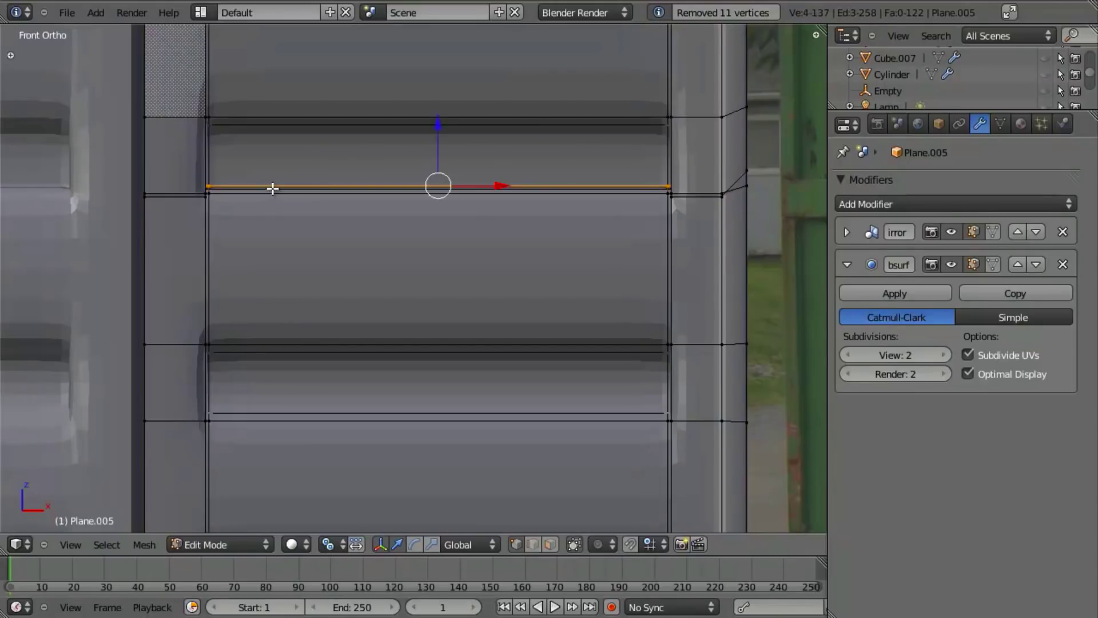
{"action": "key", "text": "z"}
{"action": "right_click", "coordinate": [272, 189], "text": "alt"}
{"action": "key", "text": "z"}
{"action": "key", "text": "x"}
{"action": "left_click", "coordinate": [272, 188]}
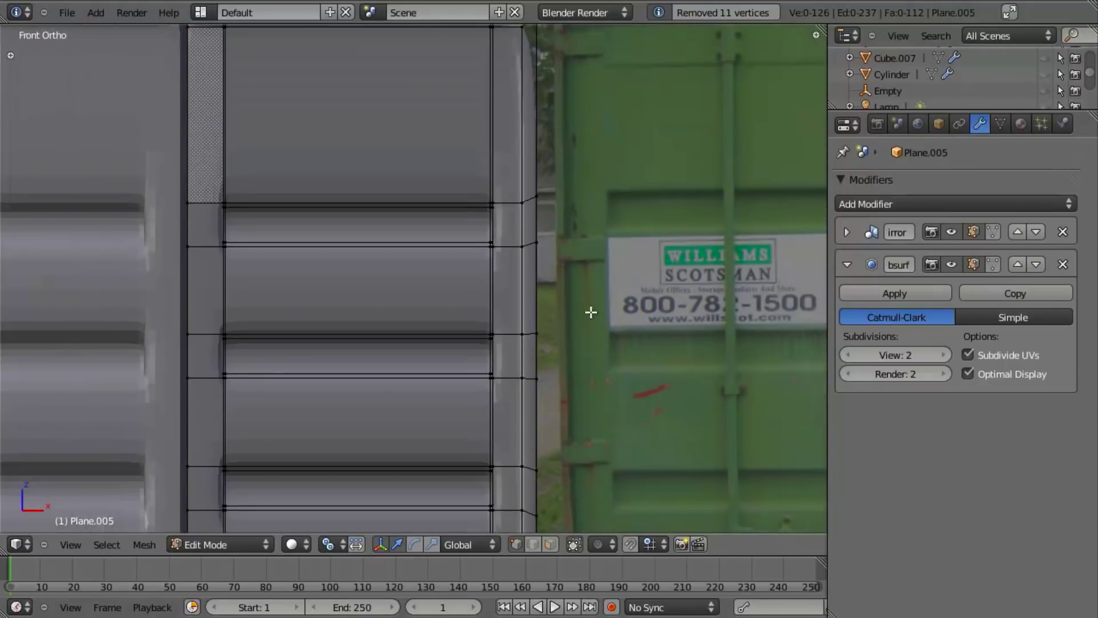
- Set the snap type to Vertex and snap the door's outer-edge vertices along Z level with the uppermost recess's upper edge
{"action": "scroll", "coordinate": [601, 248], "scroll_direction": "down", "scroll_amount": 5}
{"action": "scroll", "coordinate": [574, 300], "scroll_direction": "up", "scroll_amount": 6}
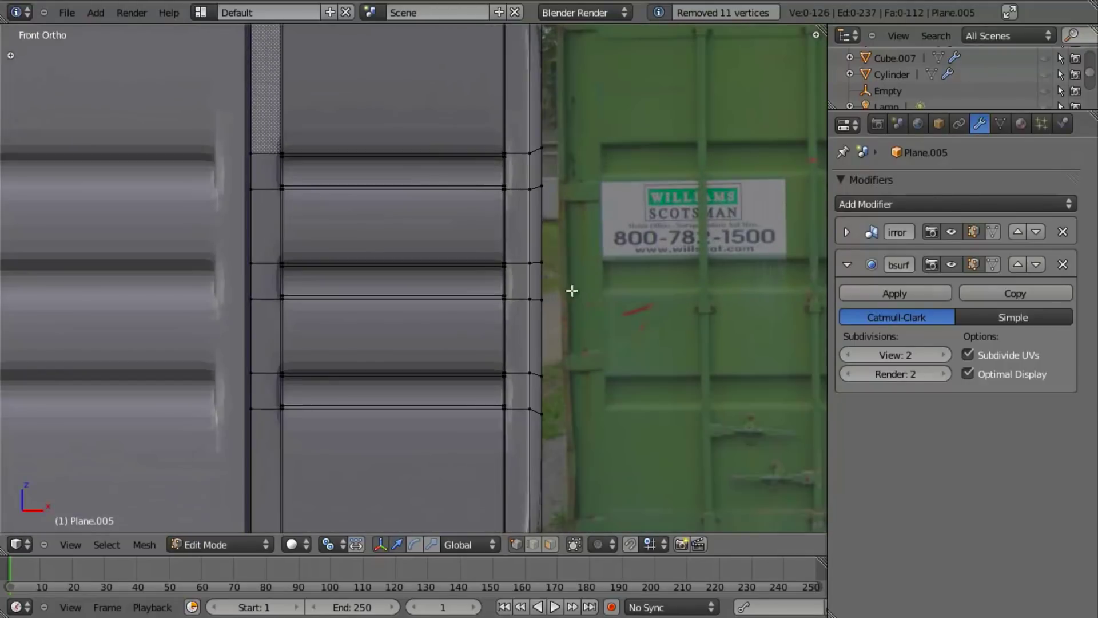
{"action": "scroll", "coordinate": [519, 250], "scroll_direction": "up", "scroll_amount": 4}
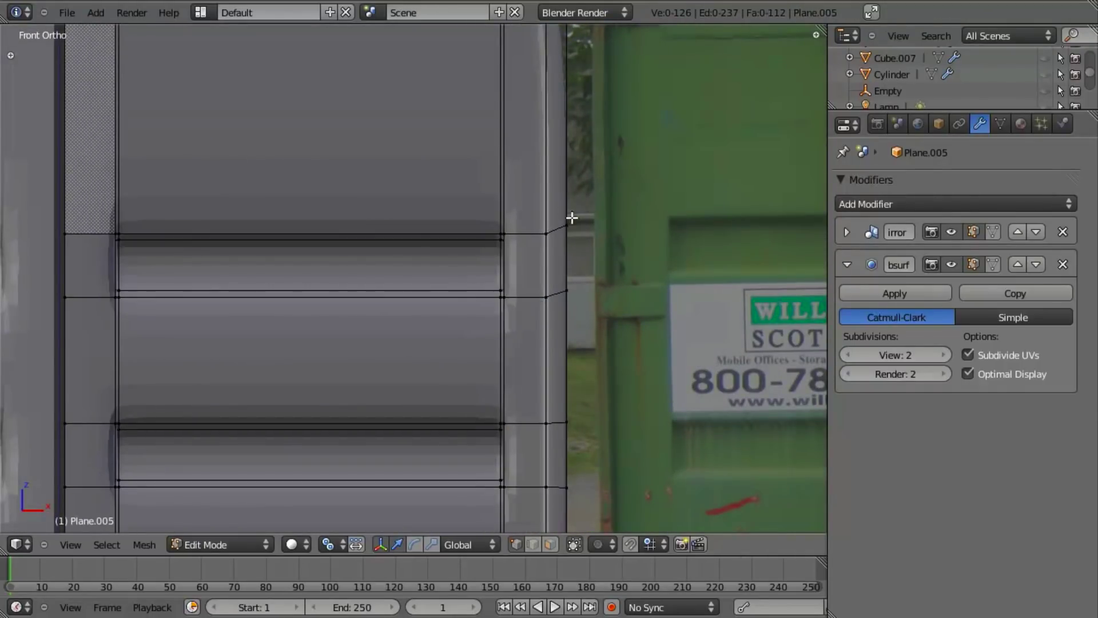
{"action": "key", "text": "shift+s"}
{"action": "scroll", "coordinate": [595, 257], "scroll_direction": "up", "scroll_amount": 4}
{"action": "middle_click_drag", "start_coordinate": [613, 254], "coordinate": [476, 278], "text": "shift"}
{"action": "key", "text": "z"}
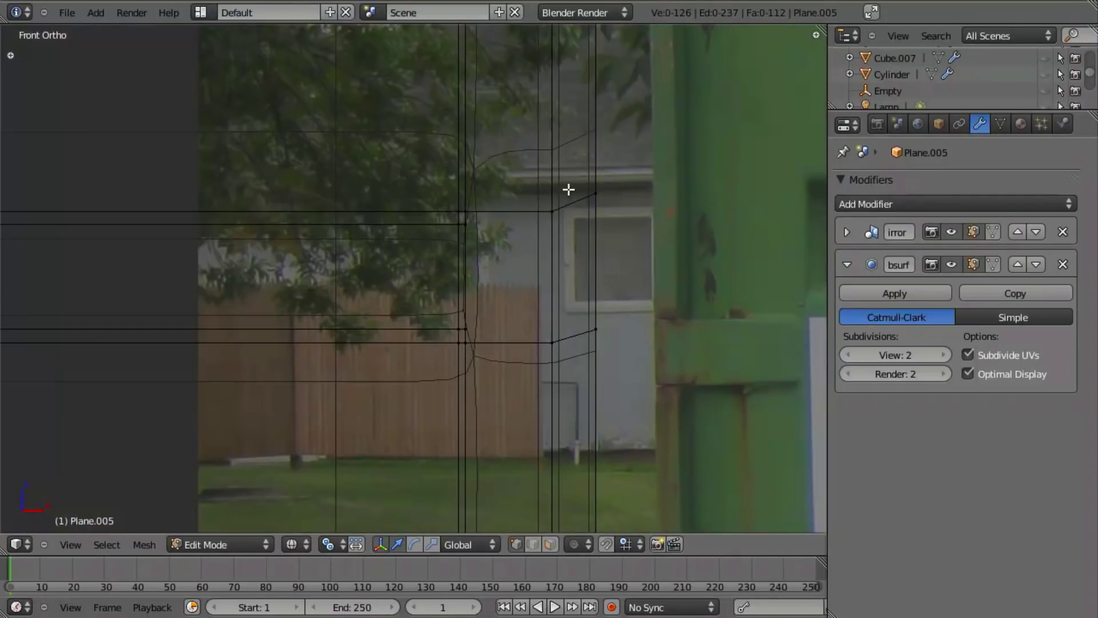
{"action": "key", "text": "ctrl+shift+Tab"}
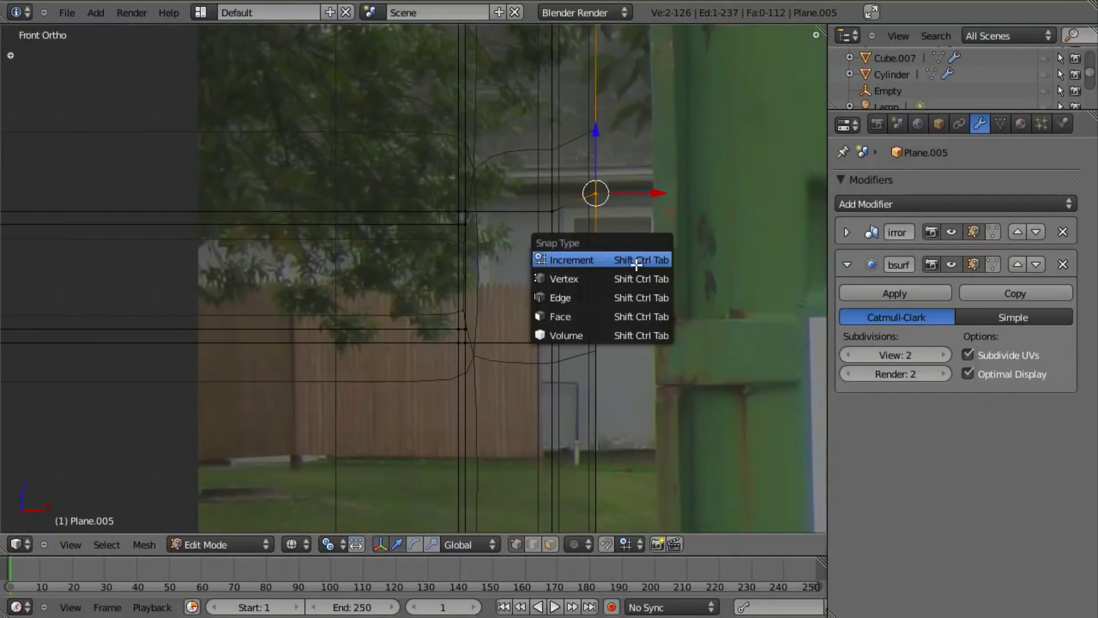
{"action": "left_click", "coordinate": [634, 278]}
{"action": "key", "text": "g"}
{"action": "key", "text": "z"}
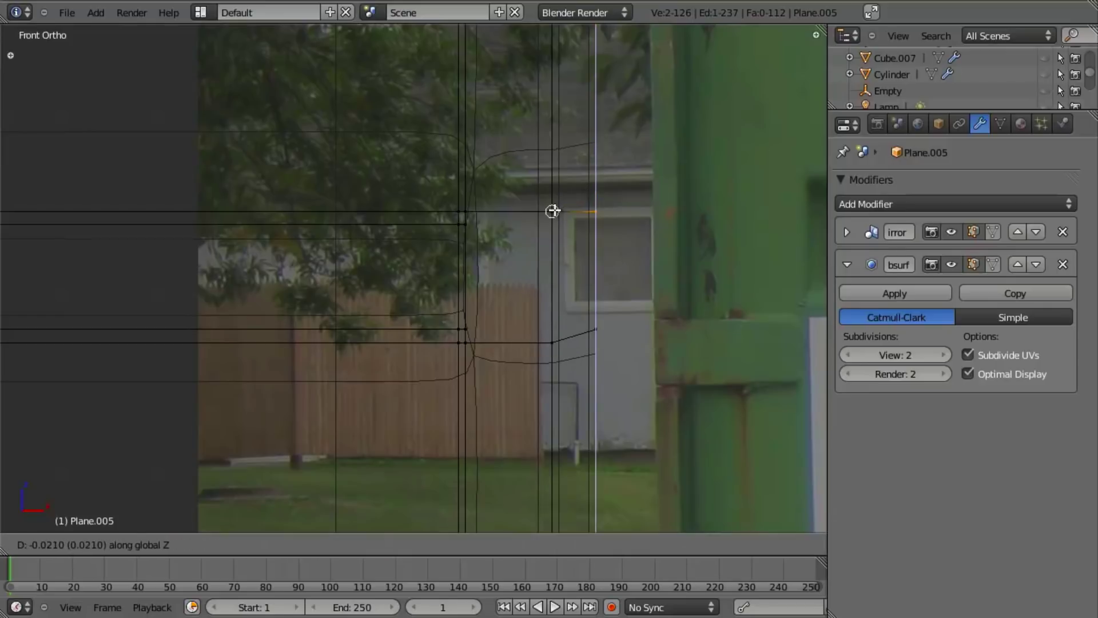
{"action": "left_click", "coordinate": [552, 212]}
- Snap the door's outer-edge vertices along Z level with the uppermost recess's lower edge
{"action": "left_click_drag", "start_coordinate": [623, 356], "coordinate": [624, 356]}
{"action": "key", "text": "g"}
{"action": "key", "text": "z"}
{"action": "left_click", "coordinate": [554, 345]}
- Snap the door's outer-edge vertices at the middle recess along Z level with its upper and lower edges
{"action": "scroll", "coordinate": [561, 358], "scroll_direction": "down", "scroll_amount": 4}
{"action": "middle_click_drag", "start_coordinate": [558, 375], "coordinate": [530, 204], "text": "shift"}
{"action": "scroll", "coordinate": [524, 229], "scroll_direction": "up", "scroll_amount": 4}
{"action": "key", "text": "a"}
{"action": "key", "text": "b"}
{"action": "left_click_drag", "start_coordinate": [518, 208], "coordinate": [584, 273]}
{"action": "key", "text": "g"}
{"action": "key", "text": "z"}
{"action": "left_click", "coordinate": [512, 280]}
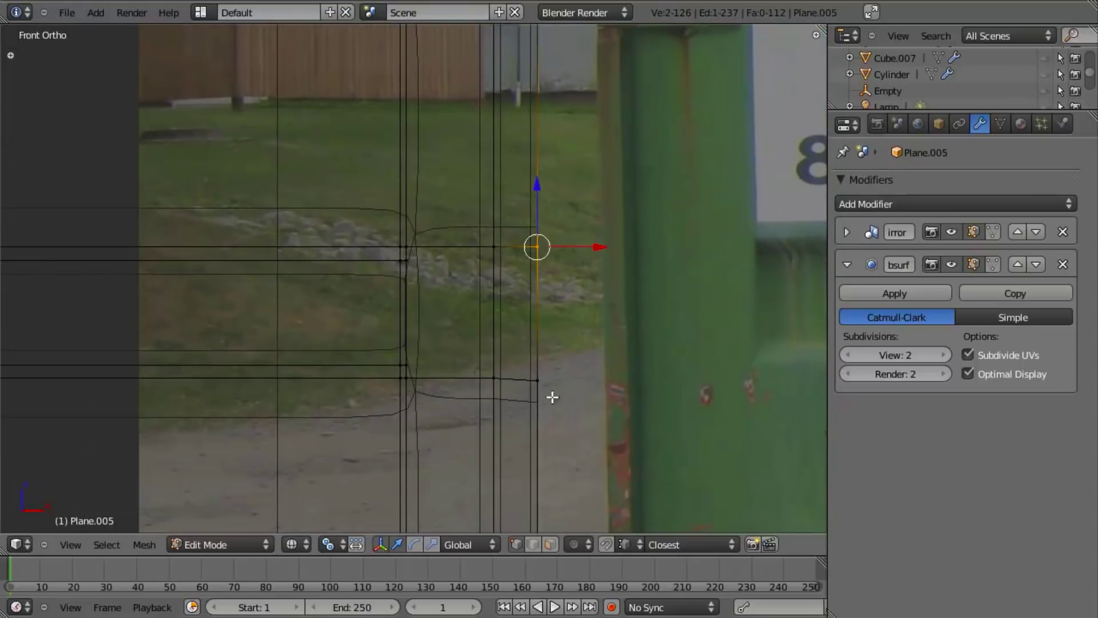
{"action": "left_click_drag", "start_coordinate": [591, 421], "coordinate": [592, 422]}
{"action": "key", "text": "g"}
{"action": "key", "text": "z"}
{"action": "left_click", "coordinate": [498, 377], "text": "ctrl"}
{"action": "scroll", "coordinate": [485, 423], "scroll_direction": "down", "scroll_amount": 3}
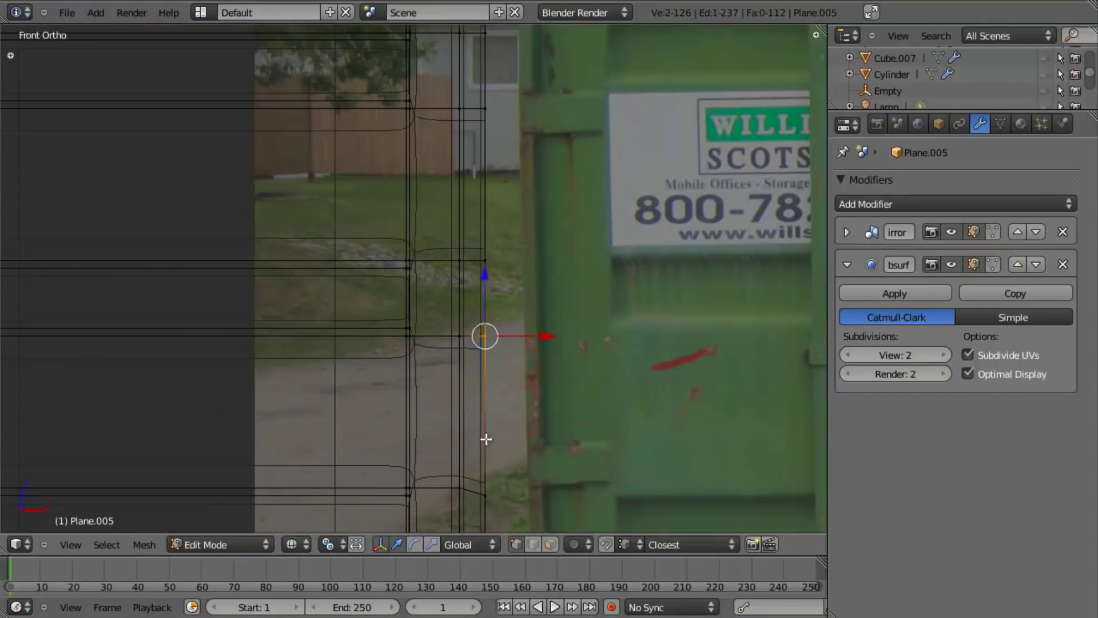
- Snap the door's outer-edge vertices at the lowest recess along Z level with its upper and lower edges
{"action": "middle_click_drag", "start_coordinate": [483, 528], "coordinate": [465, 277], "text": "shift"}
{"action": "scroll", "coordinate": [465, 277], "scroll_direction": "up", "scroll_amount": 4}
{"action": "key", "text": "a"}
{"action": "key", "text": "g"}
{"action": "key", "text": "z"}
{"action": "left_click", "coordinate": [473, 188]}
{"action": "left_click_drag", "start_coordinate": [490, 338], "coordinate": [568, 411]}
{"action": "key", "text": "g"}
{"action": "key", "text": "z"}
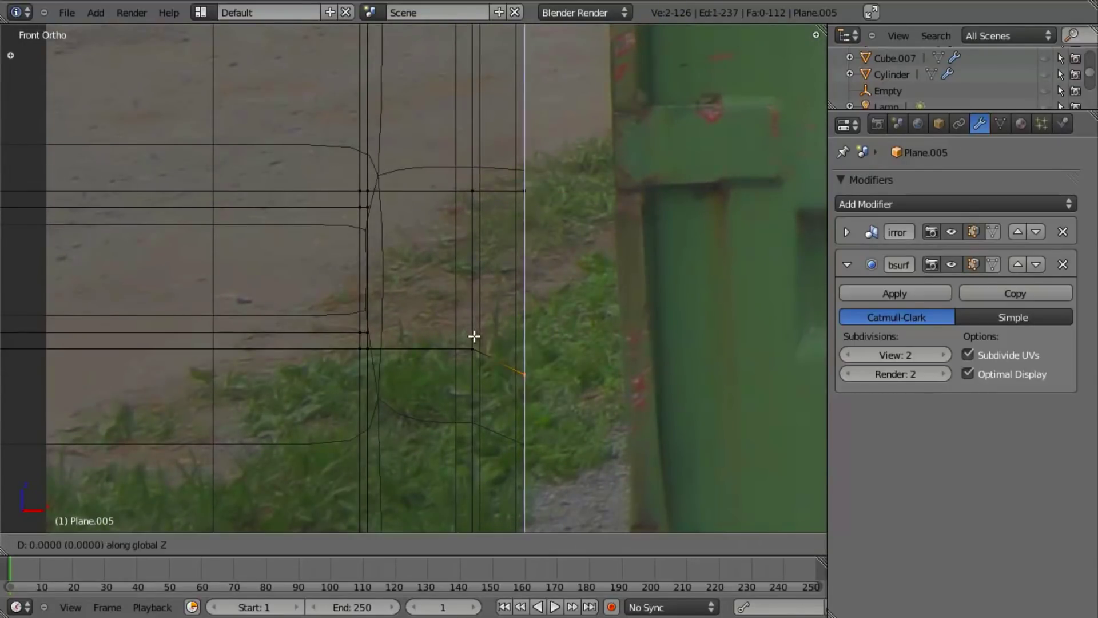
{"action": "left_click", "coordinate": [472, 348]}
- Deselect everything and add two horizontal edge loops through the door's lowest recess in solid shading
{"action": "scroll", "coordinate": [463, 437], "scroll_direction": "down", "scroll_amount": 3}
{"action": "mouse_move", "coordinate": [478, 414]}
{"action": "middle_mouse_down", "text": "shift"}
{"action": "mouse_move", "coordinate": [495, 27]}
{"action": "mouse_move", "coordinate": [510, 7]}
{"action": "middle_mouse_up", "text": "shift"}
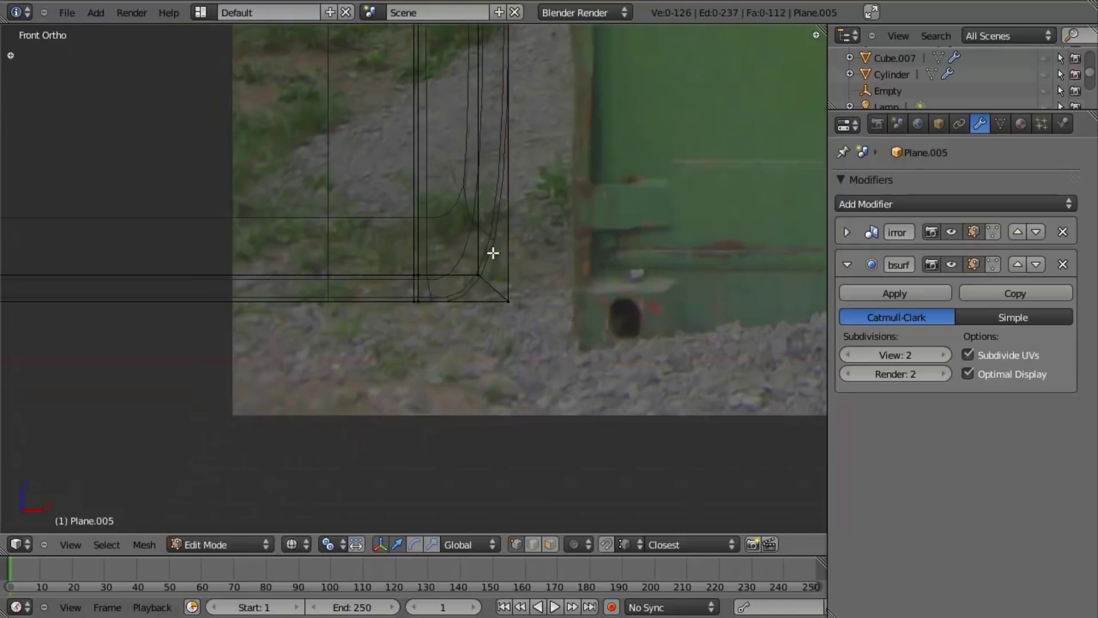
{"action": "key", "text": "z"}
{"action": "key", "text": "a"}
{"action": "scroll", "coordinate": [491, 271], "scroll_direction": "down", "scroll_amount": 5}
{"action": "middle_click_drag", "start_coordinate": [480, 183], "coordinate": [515, 334], "text": "shift"}
{"action": "middle_click_drag", "start_coordinate": [518, 259], "coordinate": [509, 297], "text": "shift"}
{"action": "scroll", "coordinate": [509, 342], "scroll_direction": "up", "scroll_amount": 3}
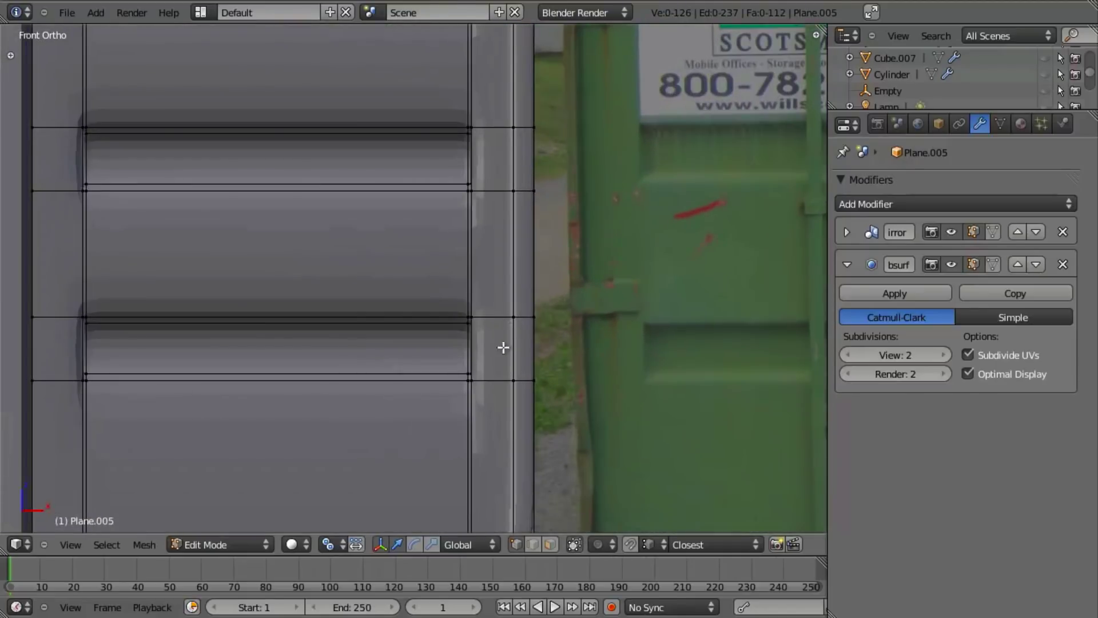
{"action": "left_click", "coordinate": [488, 350]}
{"action": "right_click", "coordinate": [488, 350]}
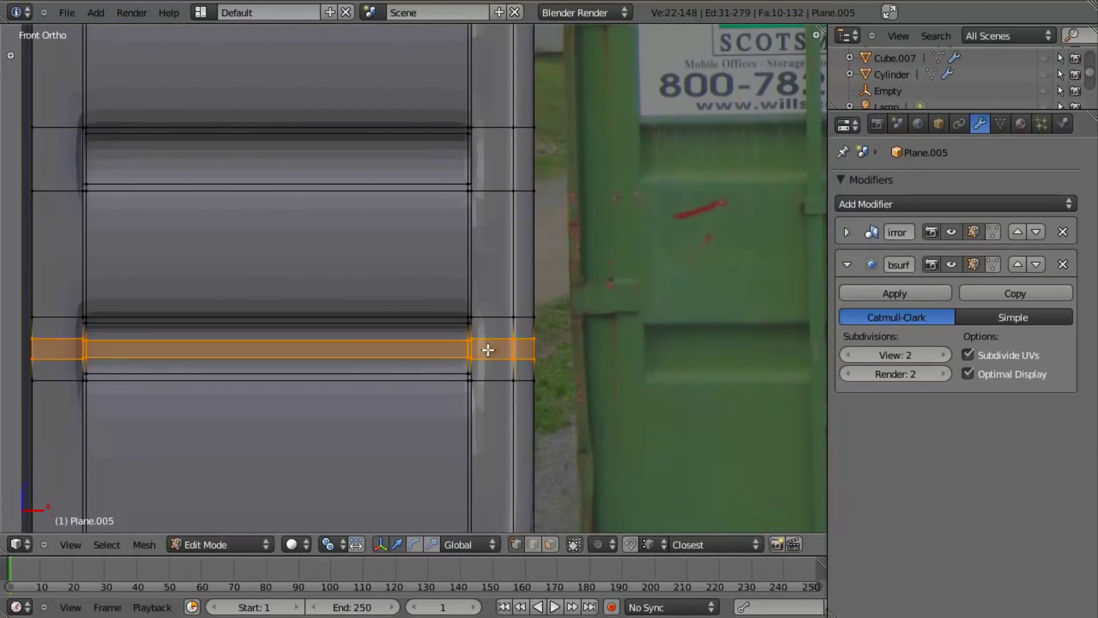
- Set the snap type to Increment, scale the lowest recess's two loops apart along Z towards its edges, and check the shading in Object Mode
{"action": "key", "text": "s"}
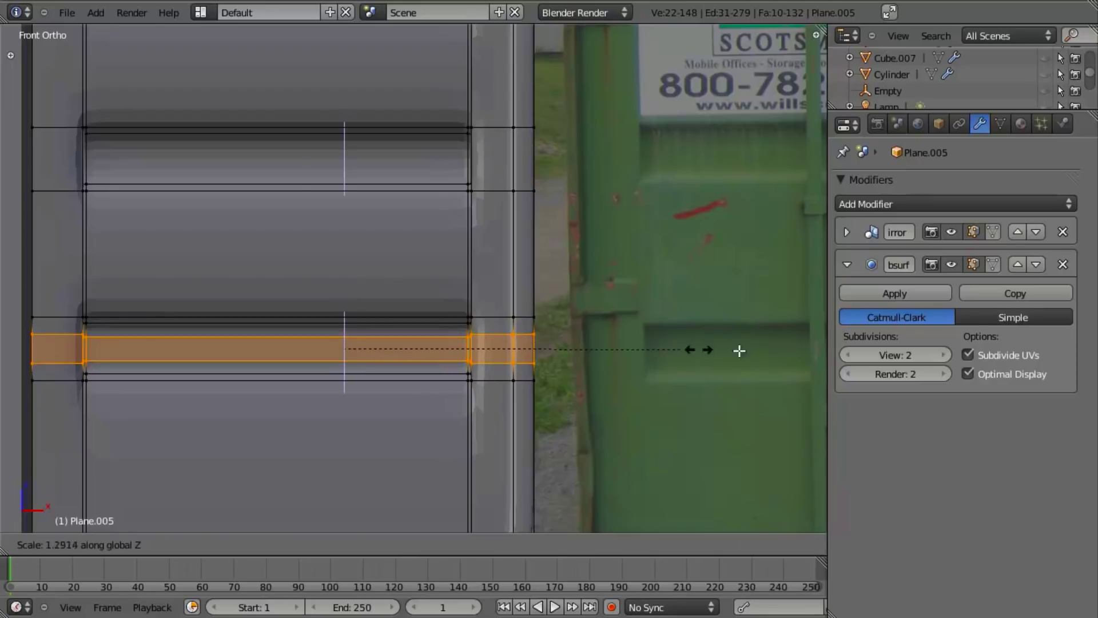
{"action": "right_click", "coordinate": [792, 345]}
{"action": "key", "text": "ctrl+shift+Tab"}
{"action": "left_click", "coordinate": [787, 329]}
{"action": "key", "text": "s"}
{"action": "key", "text": "Escape"}
{"action": "key", "text": "s"}
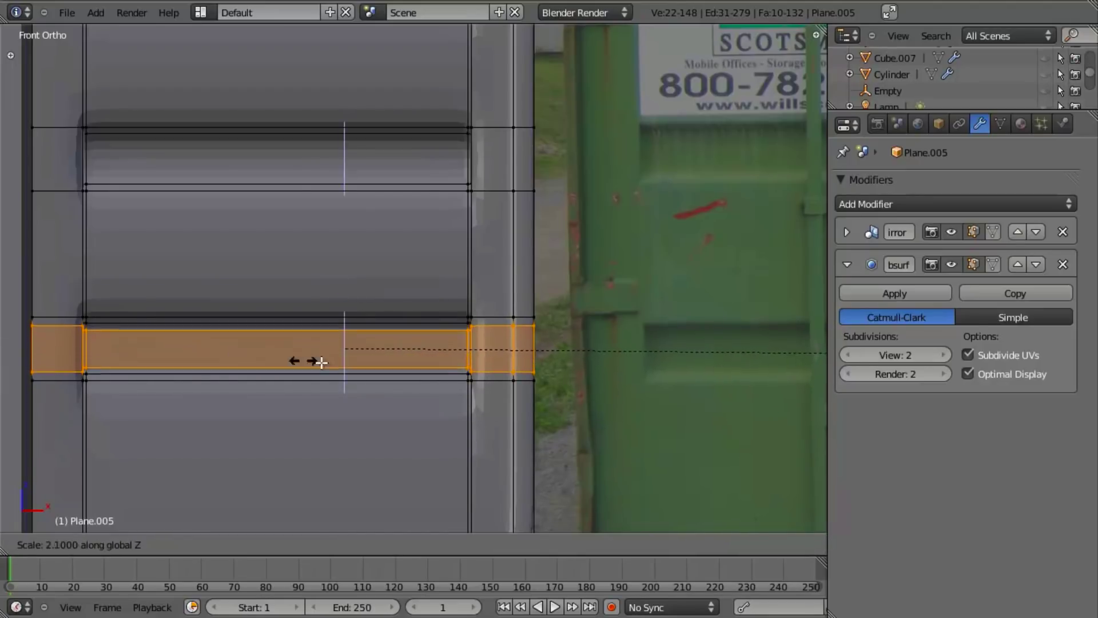
{"action": "left_click", "coordinate": [389, 368]}
{"action": "key", "text": "Tab"}
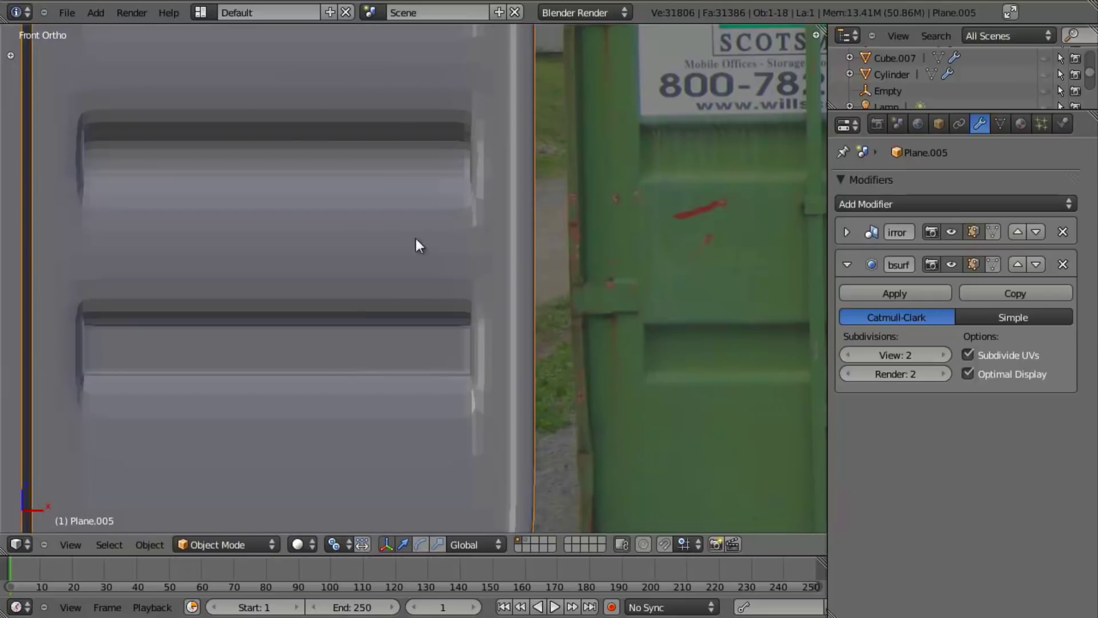
{"action": "key", "text": "Tab"}
- Add two horizontal edge loops through the middle recess and scale them apart along Z towards its edges
{"action": "middle_click_drag", "start_coordinate": [526, 180], "coordinate": [524, 303], "text": "shift"}
{"action": "key", "text": "ctrl+r"}
{"action": "left_click", "coordinate": [475, 287]}
{"action": "right_click", "coordinate": [608, 275]}
{"action": "key", "text": "s"}
{"action": "key", "text": "z"}
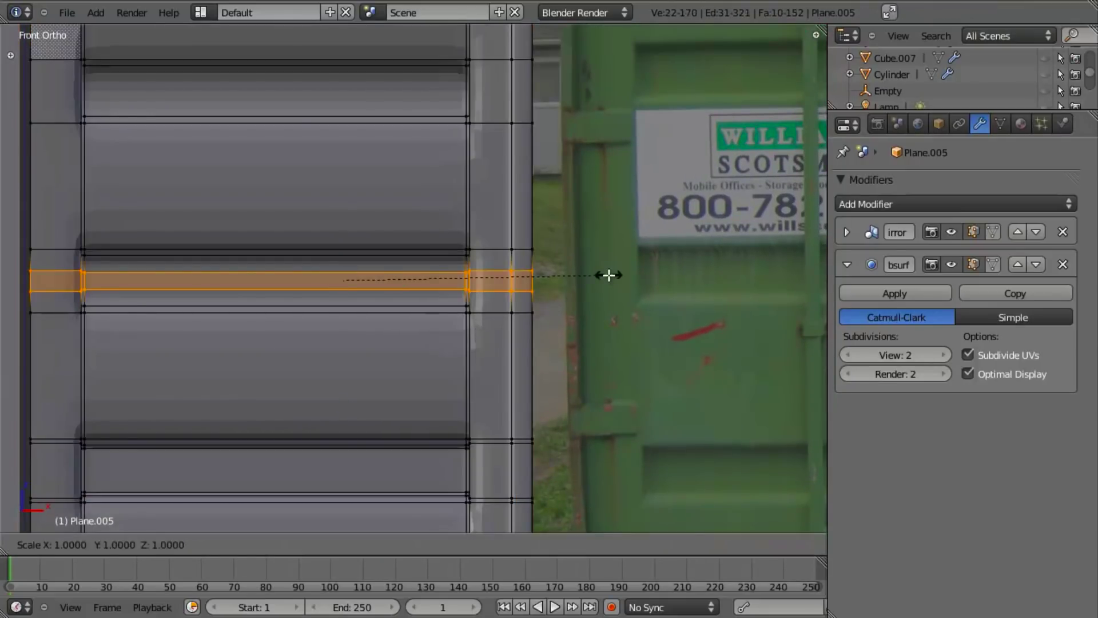
{"action": "left_click", "coordinate": [197, 246]}
- Add two horizontal edge loops through the uppermost recess and scale them apart along Z towards its edges
{"action": "middle_click_drag", "start_coordinate": [457, 268], "coordinate": [453, 408], "text": "shift"}
{"action": "key", "text": "a"}
{"action": "key", "text": "ctrl+r"}
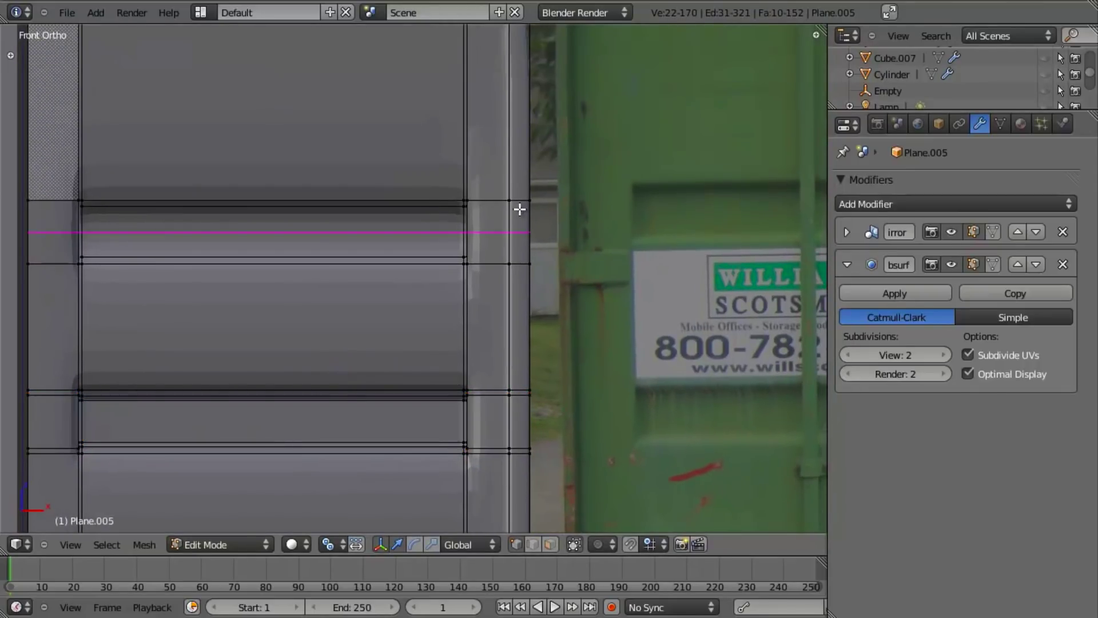
{"action": "left_click", "coordinate": [520, 215]}
{"action": "right_click", "coordinate": [572, 248]}
{"action": "key", "text": "s"}
{"action": "key", "text": "z"}
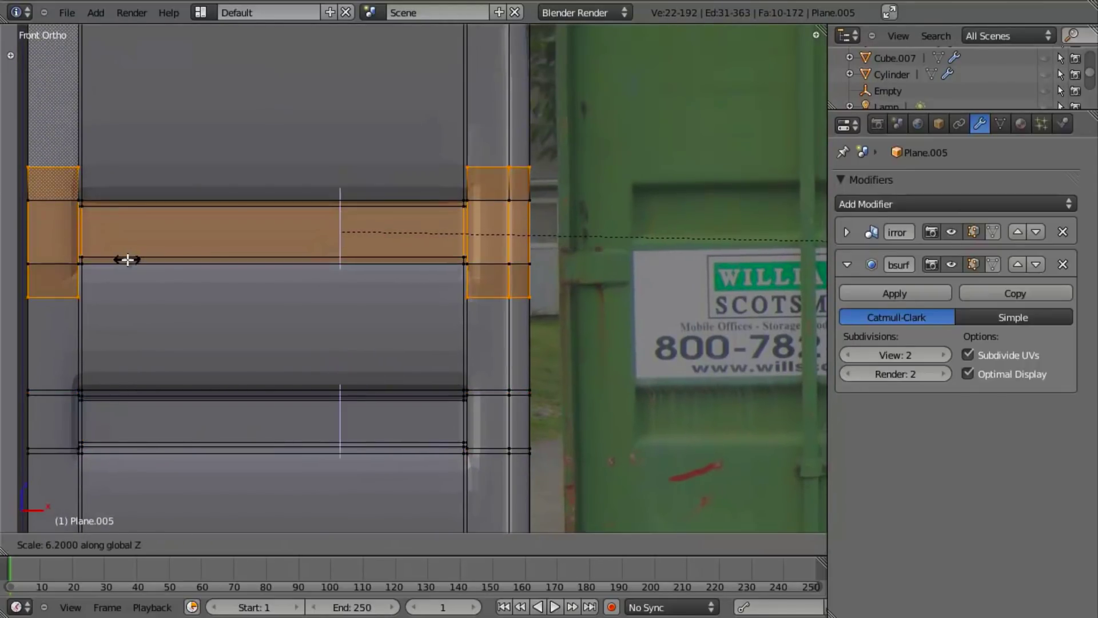
{"action": "left_click", "coordinate": [429, 233]}
{"action": "key", "text": "s"}
{"action": "key", "text": "z"}
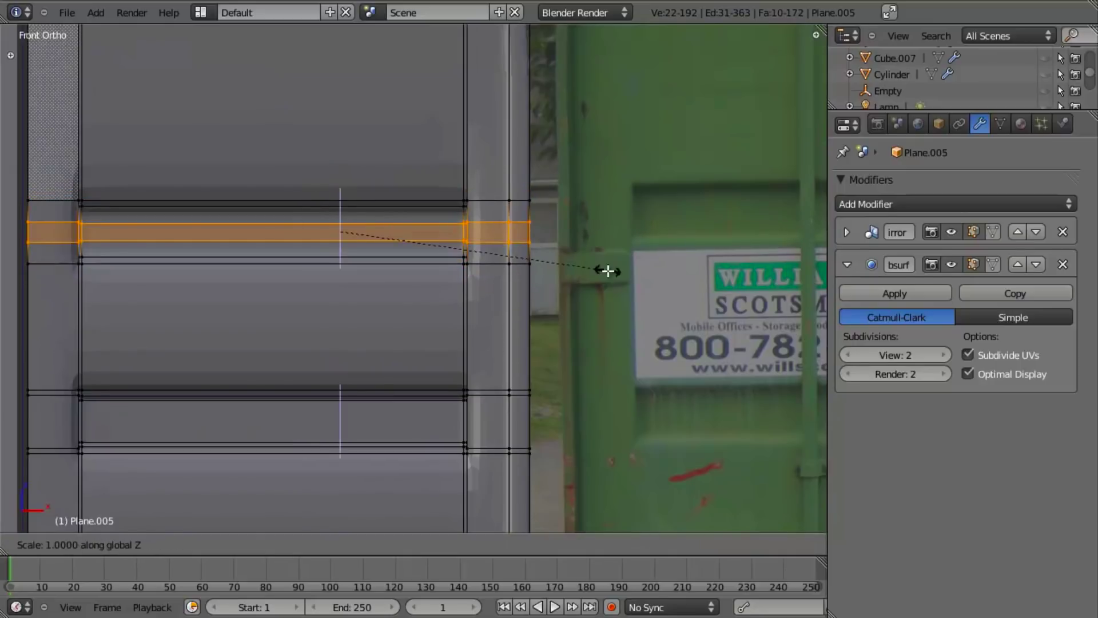
{"action": "left_click", "coordinate": [224, 414]}
- Add one horizontal edge loop across the door's upper section and slide it down to just above the uppermost recess
{"action": "middle_click_drag", "start_coordinate": [481, 201], "coordinate": [553, 155], "text": "shift"}
{"action": "key", "text": "a"}
{"action": "key", "text": "ctrl+r"}
{"action": "left_click", "coordinate": [562, 147]}
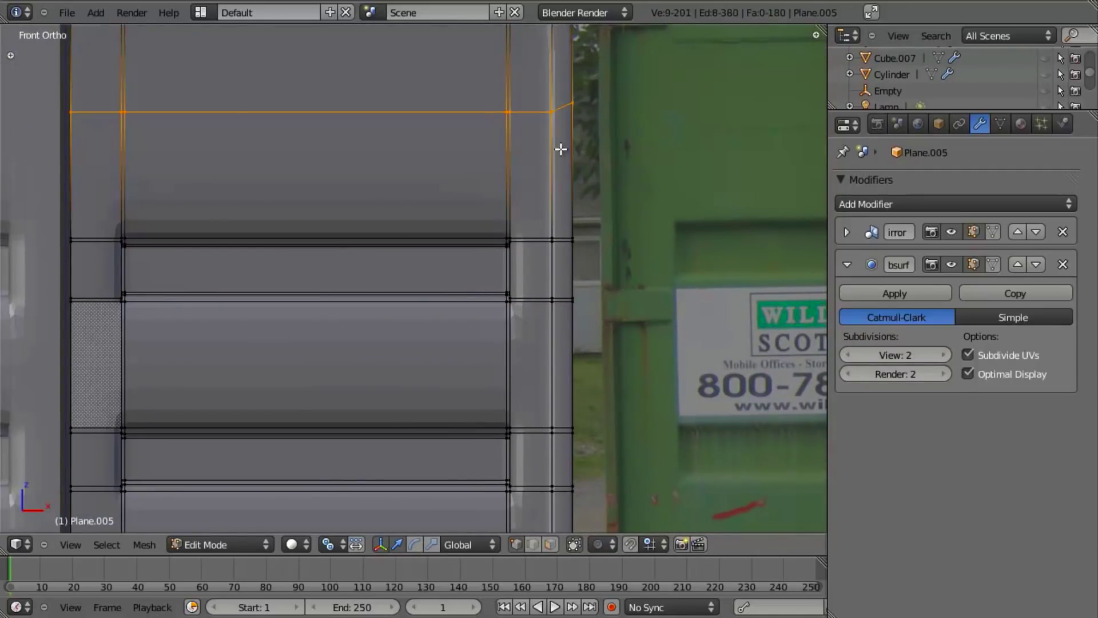
{"action": "left_click", "coordinate": [566, 275]}
- Add two horizontal edge loops across the panel between the uppermost and middle recesses and scale them apart along Z by 2.9
{"action": "key", "text": "ctrl+r"}
{"action": "scroll", "coordinate": [582, 398], "scroll_direction": "up", "scroll_amount": 1}
{"action": "left_click", "coordinate": [581, 395]}
{"action": "key", "text": "s"}
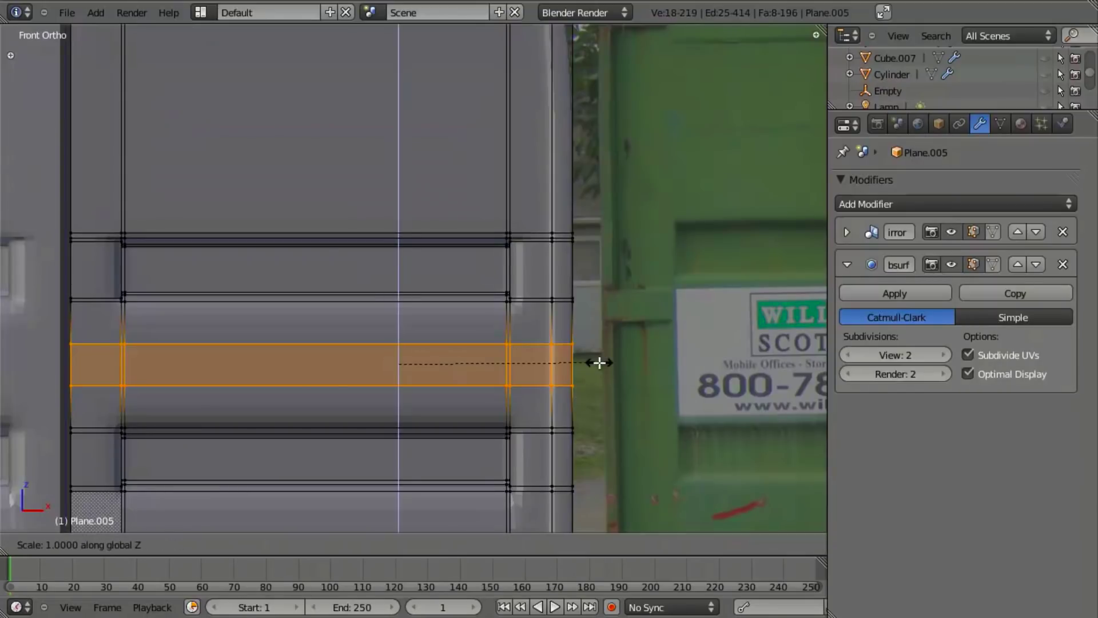
{"action": "key", "text": "z"}
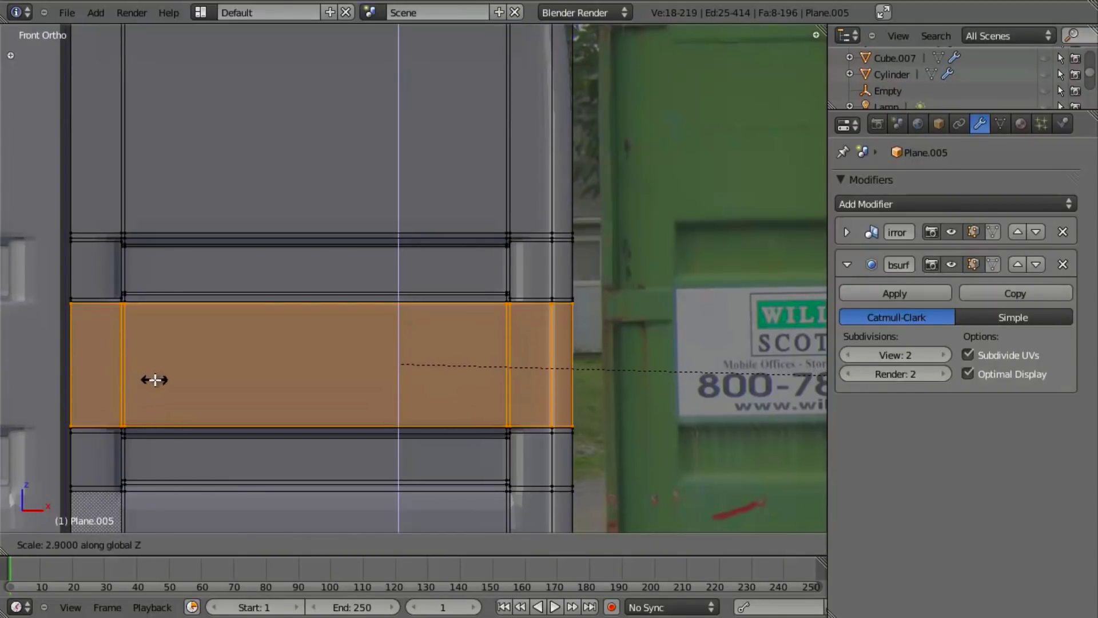
{"action": "left_click", "coordinate": [137, 375]}
{"action": "key", "text": "Tab"}
- Add two further horizontal edge loops inside the middle recess and scale them apart along Z towards its upper and lower edges
{"action": "scroll", "coordinate": [582, 413], "scroll_direction": "down", "scroll_amount": 3}
{"action": "middle_click_drag", "start_coordinate": [585, 431], "coordinate": [602, 310], "text": "shift"}
{"action": "scroll", "coordinate": [602, 310], "scroll_direction": "up", "scroll_amount": 5}
{"action": "key", "text": "Tab"}
{"action": "key", "text": "ctrl+r"}
{"action": "scroll", "coordinate": [688, 229], "scroll_direction": "up", "scroll_amount": 1}
{"action": "left_click", "coordinate": [687, 228]}
{"action": "key", "text": "s"}
{"action": "key", "text": "z"}
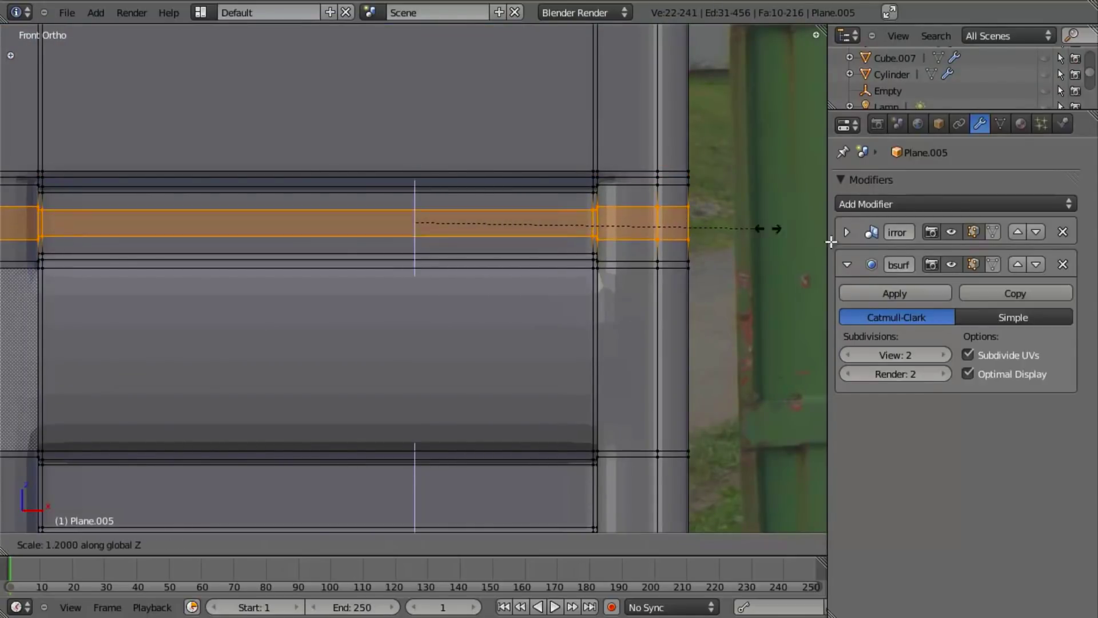
{"action": "key", "text": "Escape"}
{"action": "key", "text": "s"}
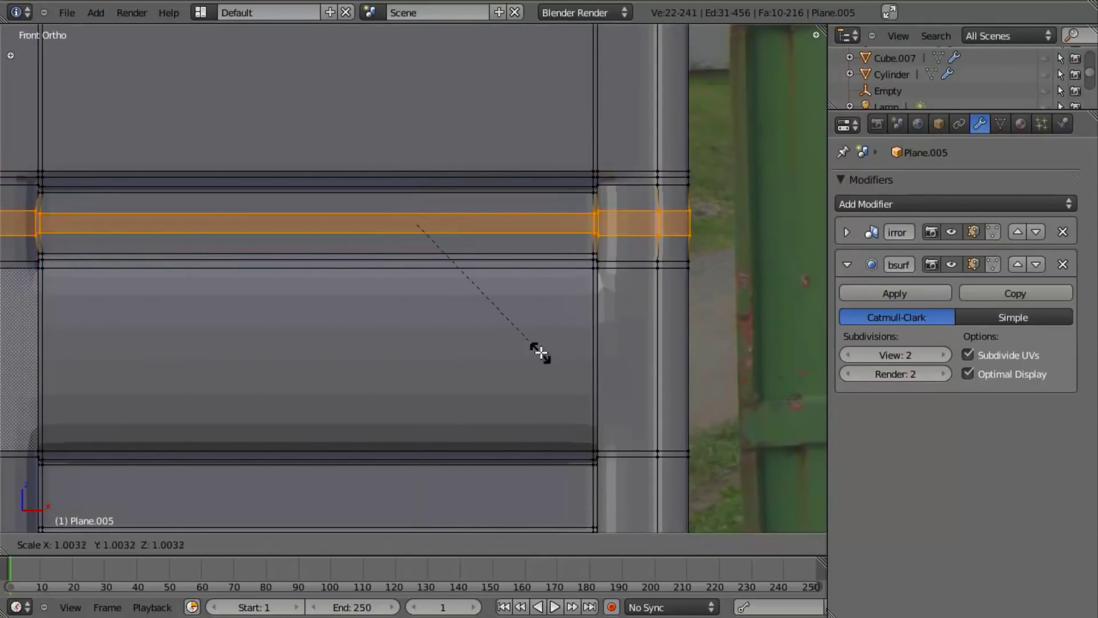
{"action": "key", "text": "z"}
{"action": "left_click", "coordinate": [24, 430]}
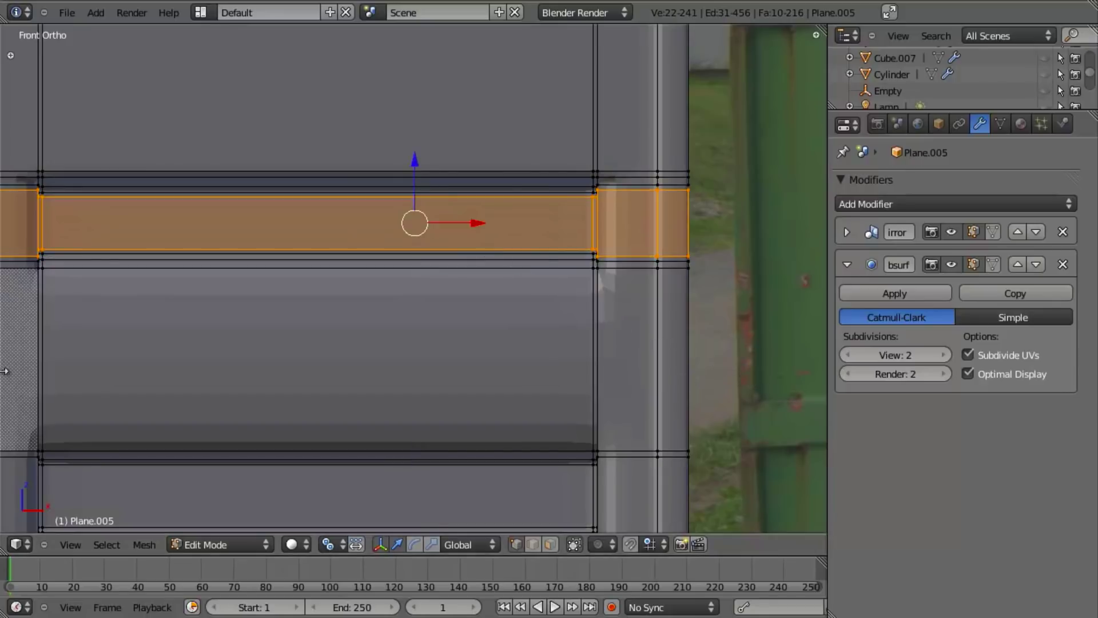
- Add two further horizontal edge loops inside the lowest recess and scale them apart along Z by 2.5
{"action": "scroll", "coordinate": [3, 341], "scroll_direction": "down", "scroll_amount": 3}
{"action": "middle_click_drag", "start_coordinate": [5, 305], "coordinate": [783, 154], "text": "shift"}
{"action": "scroll", "coordinate": [620, 279], "scroll_direction": "up", "scroll_amount": 3}
{"action": "key", "text": "a"}
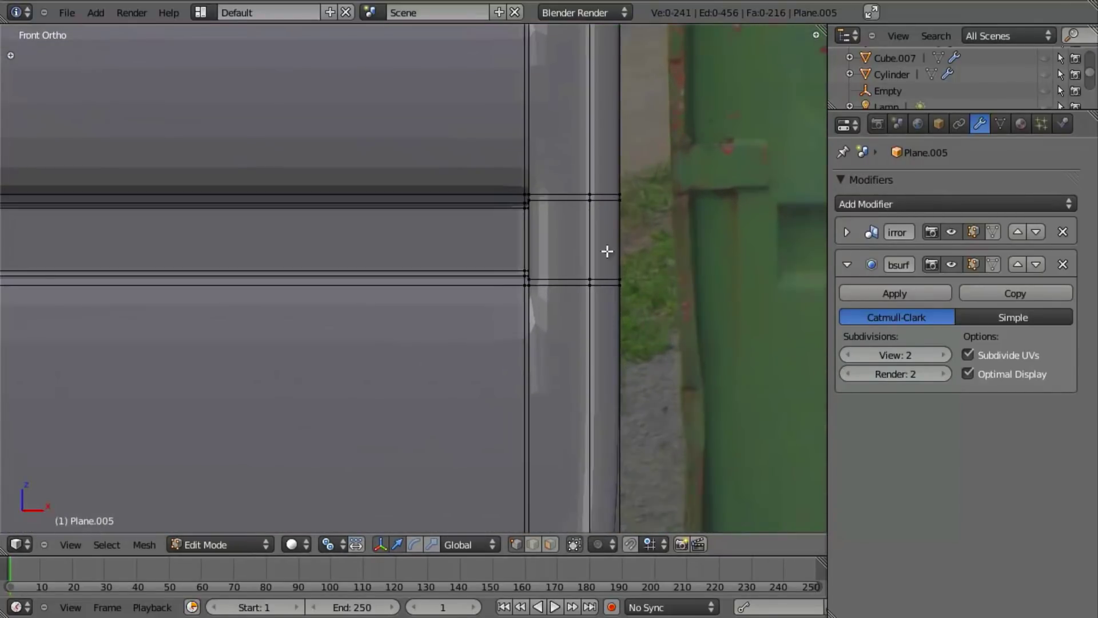
{"action": "left_click", "coordinate": [576, 234]}
{"action": "right_click", "coordinate": [576, 234]}
{"action": "key", "text": "s"}
{"action": "key", "text": "z"}
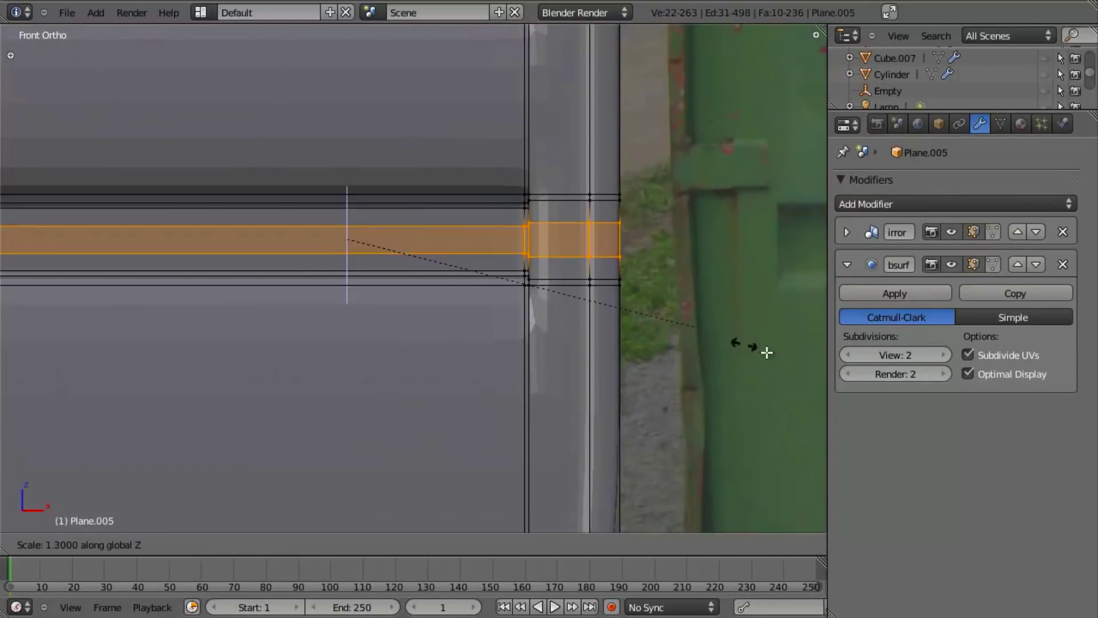
{"action": "right_click", "coordinate": [99, 361]}
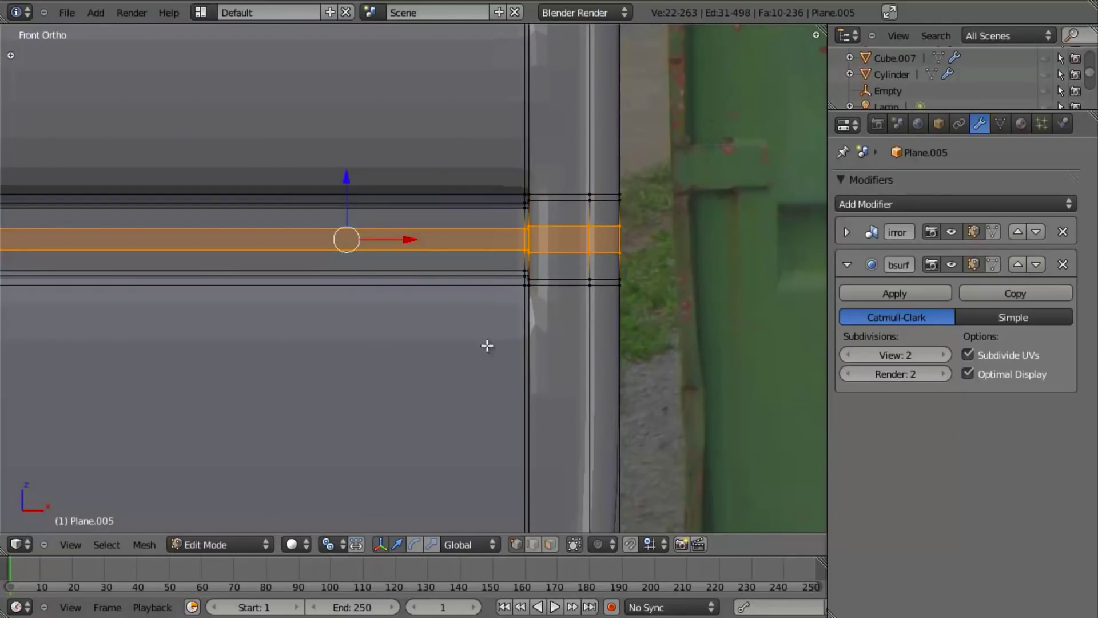
{"action": "scroll", "coordinate": [483, 343], "scroll_direction": "down", "scroll_amount": 2}
{"action": "key", "text": "s"}
{"action": "key", "text": "z"}
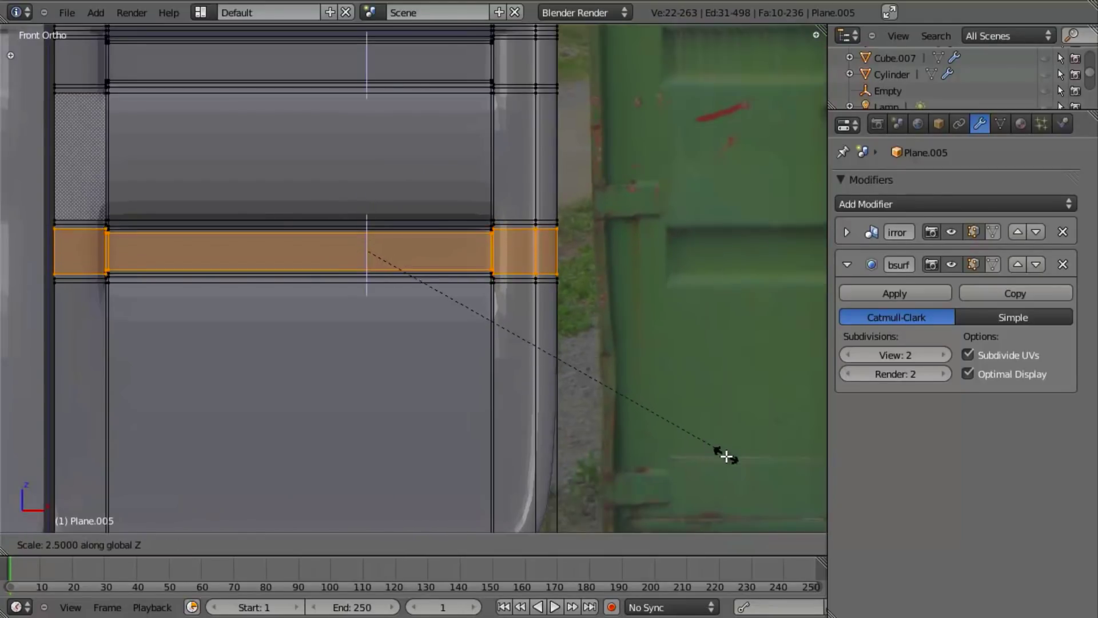
{"action": "left_click", "coordinate": [729, 458]}
- Examine the recess shading in Object Mode and the edge flow at the recess ends from an angle and from the front
{"action": "key", "text": "Tab"}
{"action": "scroll", "coordinate": [464, 294], "scroll_direction": "down", "scroll_amount": 3}
{"action": "key", "text": "Tab"}
{"action": "scroll", "coordinate": [527, 245], "scroll_direction": "up", "scroll_amount": 1}
{"action": "key", "text": "a"}
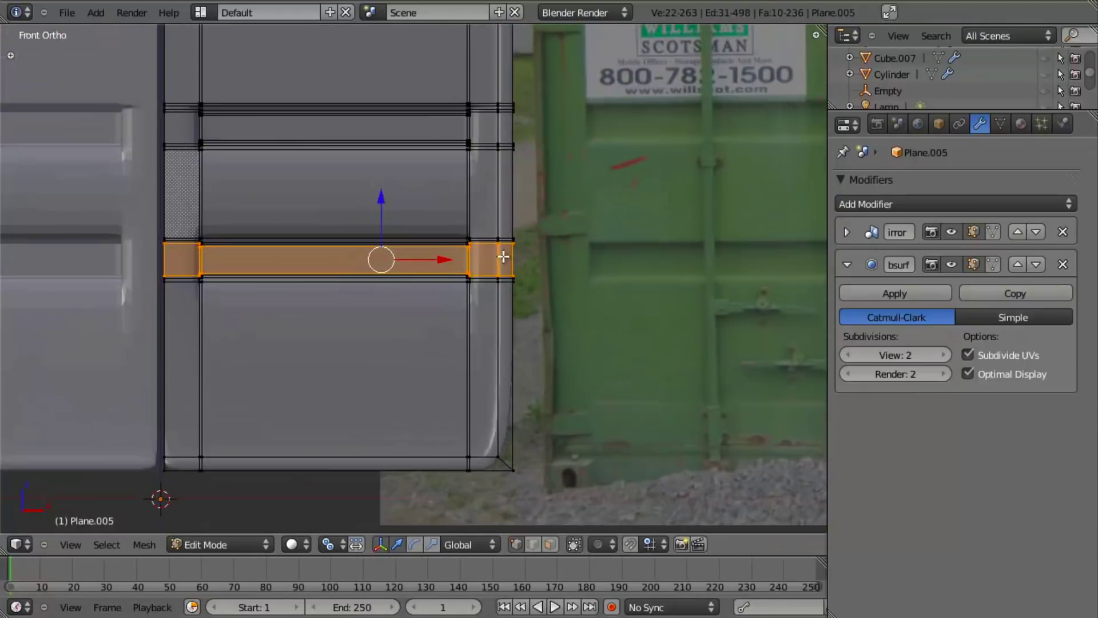
{"action": "scroll", "coordinate": [472, 233], "scroll_direction": "up", "scroll_amount": 2}
{"action": "middle_click_drag", "start_coordinate": [534, 255], "coordinate": [466, 229]}
{"action": "key", "text": "a"}
{"action": "key", "text": "a"}
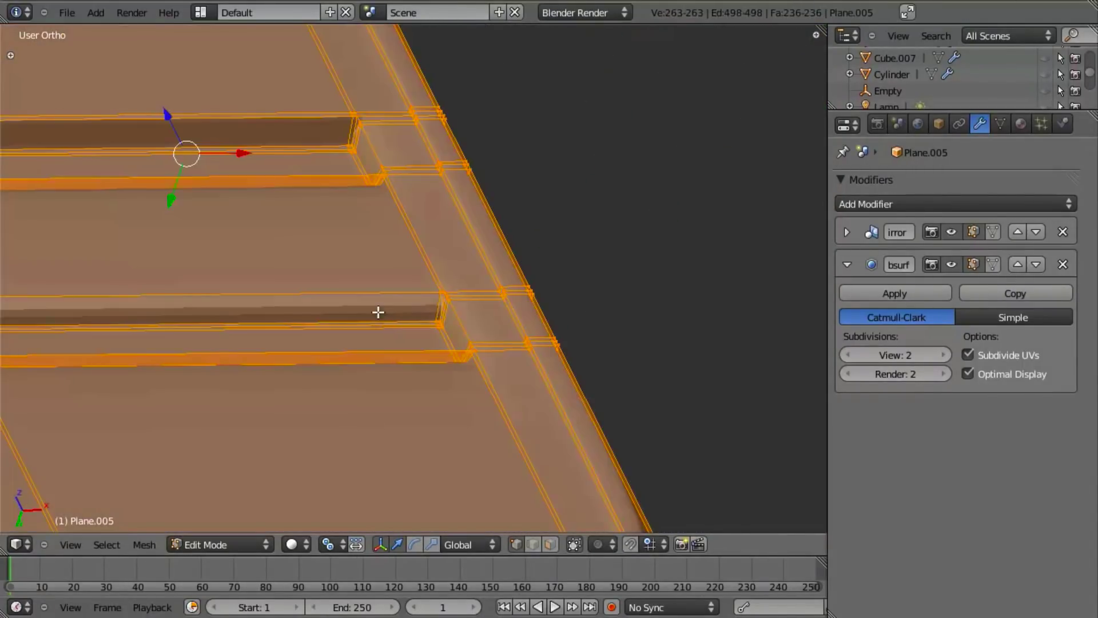
{"action": "key", "text": "KP_1"}
{"action": "scroll", "coordinate": [388, 329], "scroll_direction": "down", "scroll_amount": 3}
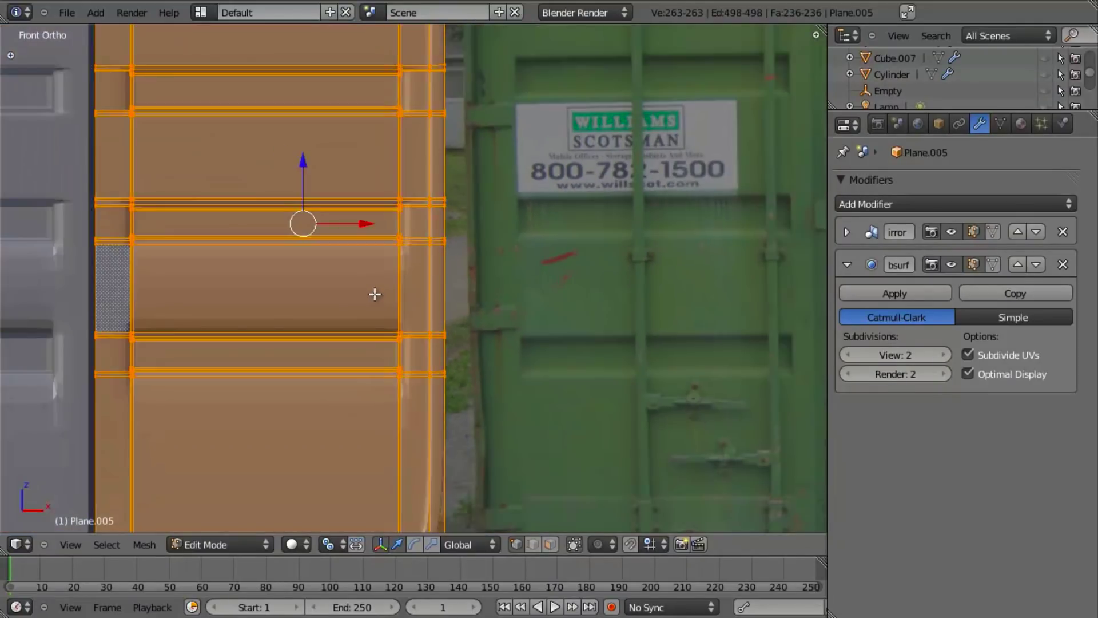
{"action": "key", "text": "a"}
- Add two vertical edge loops through the recesses, scale them apart along X to the recess sides, and check the shading in Object Mode
{"action": "scroll", "coordinate": [324, 179], "scroll_direction": "up", "scroll_amount": 3}
{"action": "key", "text": "ctrl+r"}
{"action": "left_click", "coordinate": [331, 177]}
{"action": "right_click", "coordinate": [331, 176]}
{"action": "scroll", "coordinate": [353, 231], "scroll_direction": "up", "scroll_amount": 4}
{"action": "key", "text": "s"}
{"action": "key", "text": "x"}
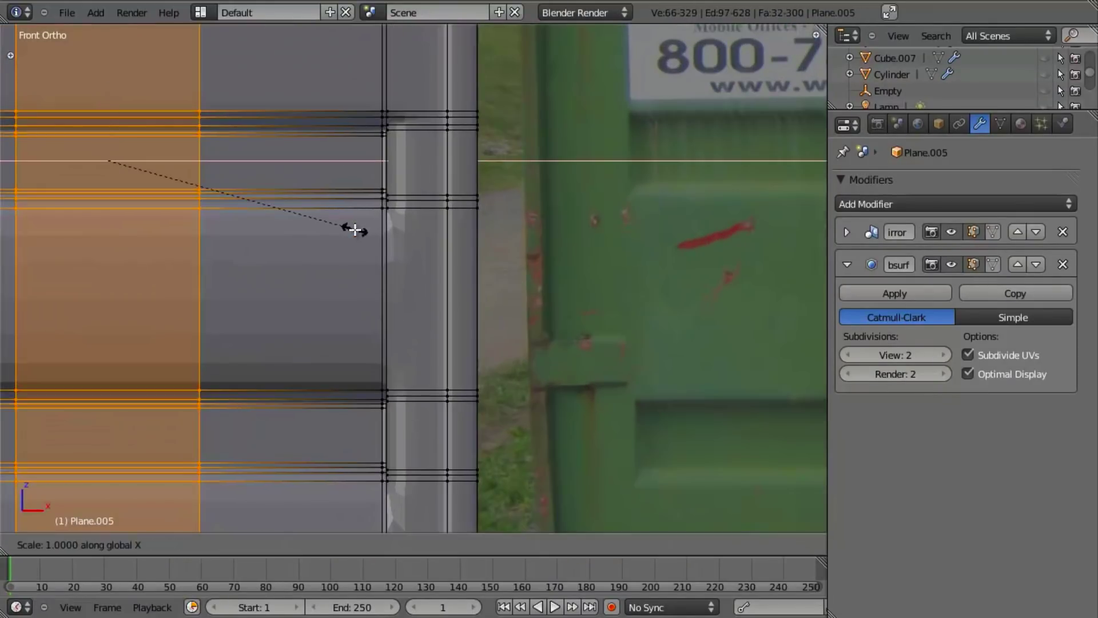
{"action": "left_click", "coordinate": [32, 272]}
{"action": "key", "text": "s"}
{"action": "key", "text": "x"}
{"action": "left_click", "coordinate": [474, 328]}
{"action": "key", "text": "Tab"}
{"action": "key", "text": "Tab"}
- Add one centred vertical edge loop in each of the two strips beside the recesses
{"action": "key", "text": "a"}
{"action": "key", "text": "ctrl+r"}
{"action": "left_click", "coordinate": [431, 111]}
{"action": "right_click", "coordinate": [416, 110]}
{"action": "scroll", "coordinate": [426, 208], "scroll_direction": "down", "scroll_amount": 5}
{"action": "middle_click_drag", "start_coordinate": [386, 326], "coordinate": [503, 350], "text": "shift"}
{"action": "scroll", "coordinate": [503, 351], "scroll_direction": "up", "scroll_amount": 2}
{"action": "middle_click_drag", "start_coordinate": [217, 246], "coordinate": [409, 297], "text": "shift"}
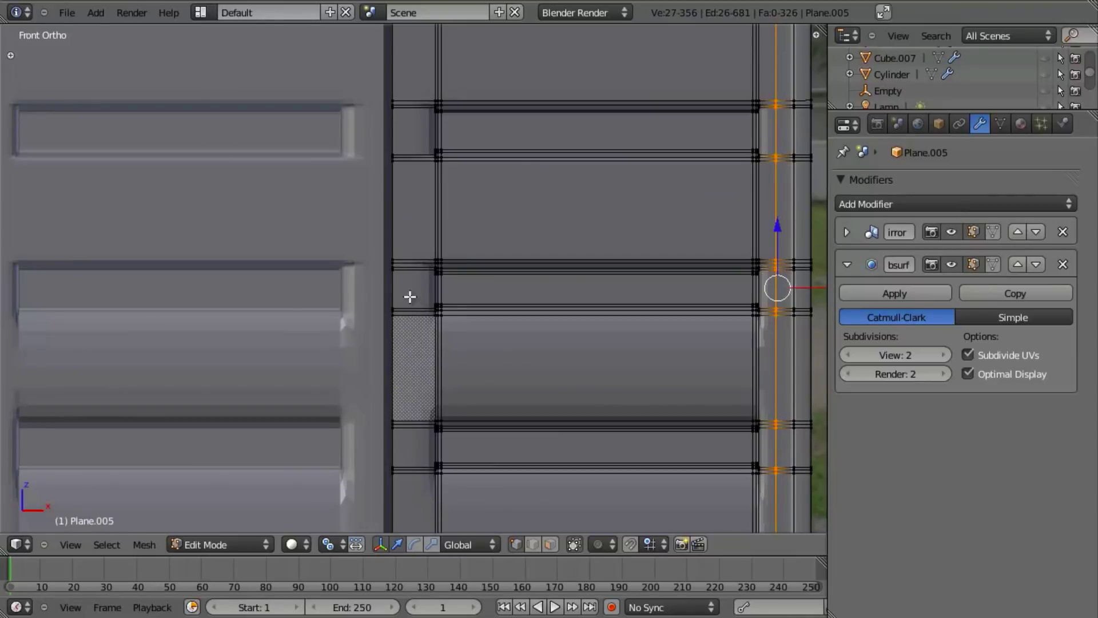
{"action": "left_click", "coordinate": [418, 265]}
{"action": "right_click", "coordinate": [418, 265]}
- Select both vertical side-strip loops and scale them along X by about 0.93 towards the recess sides
{"action": "middle_click_drag", "start_coordinate": [547, 360], "coordinate": [504, 357], "text": "shift"}
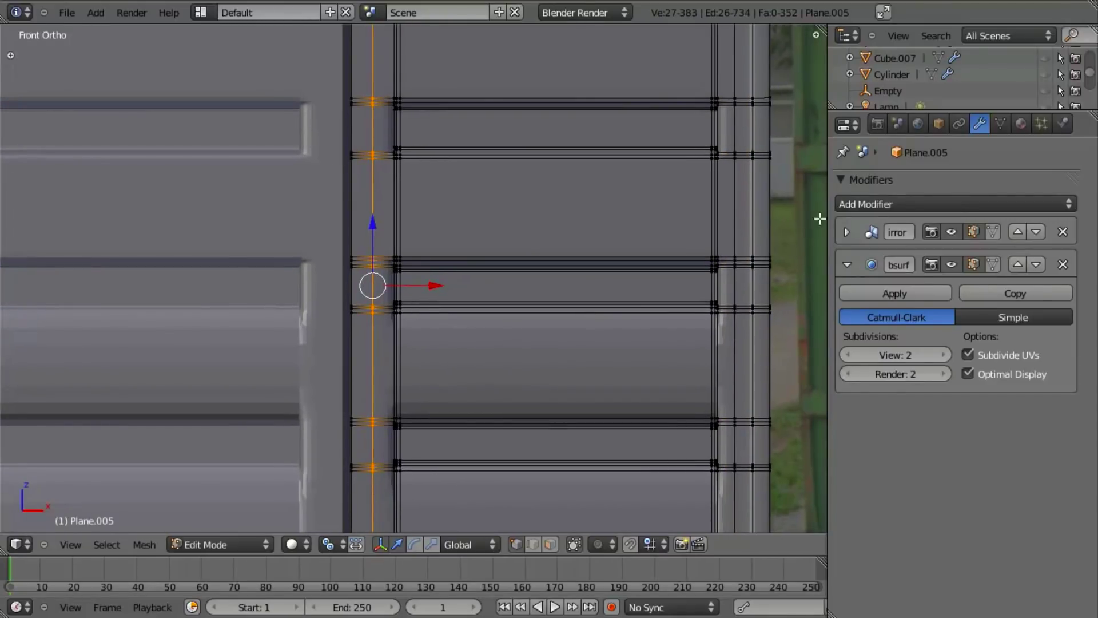
{"action": "right_click", "coordinate": [739, 209], "text": "alt+shift"}
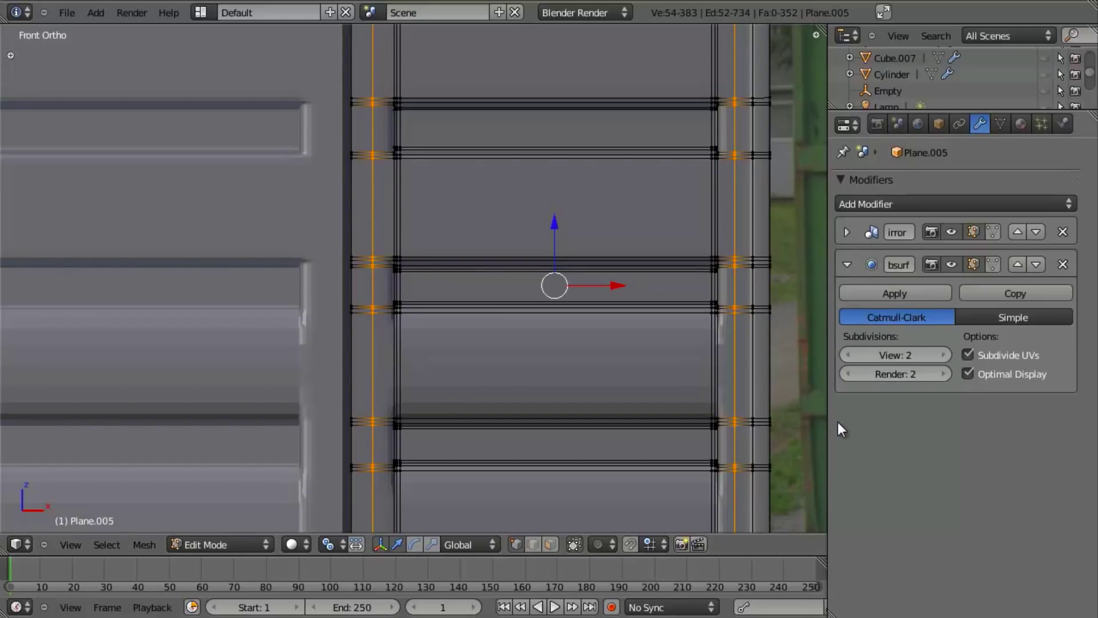
{"action": "type", "text": "sx0.6"}
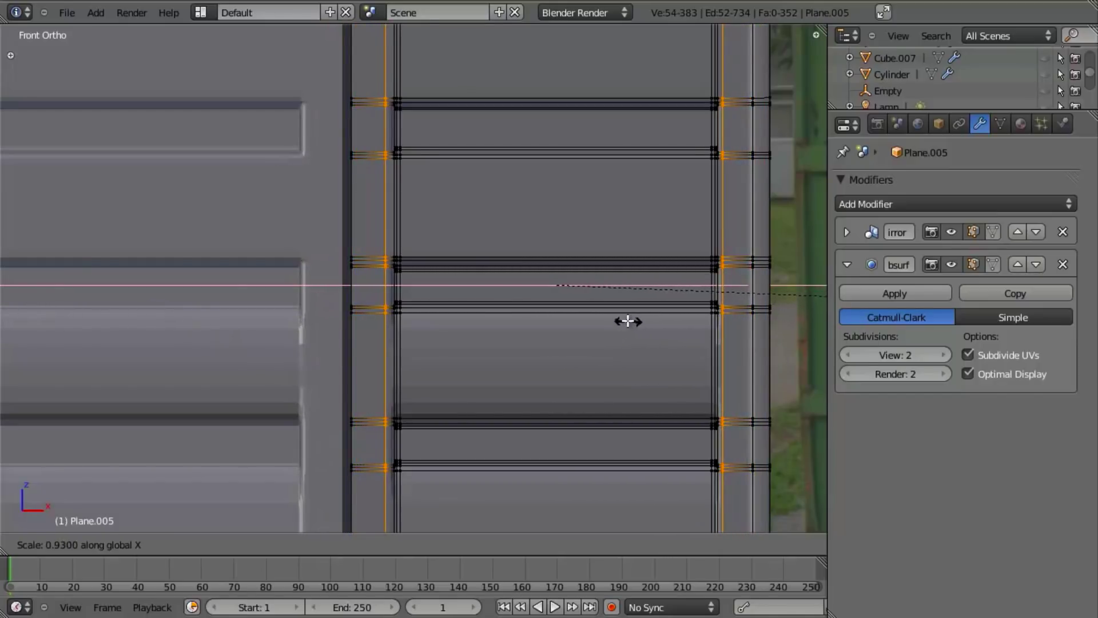
{"action": "left_click", "coordinate": [607, 308]}
- Examine the door's overall shading and the edge flow around the recess corners, up close and from an angle
{"action": "key", "text": "Tab"}
{"action": "scroll", "coordinate": [557, 347], "scroll_direction": "down", "scroll_amount": 3}
{"action": "middle_click_drag", "start_coordinate": [582, 323], "coordinate": [574, 342], "text": "shift"}
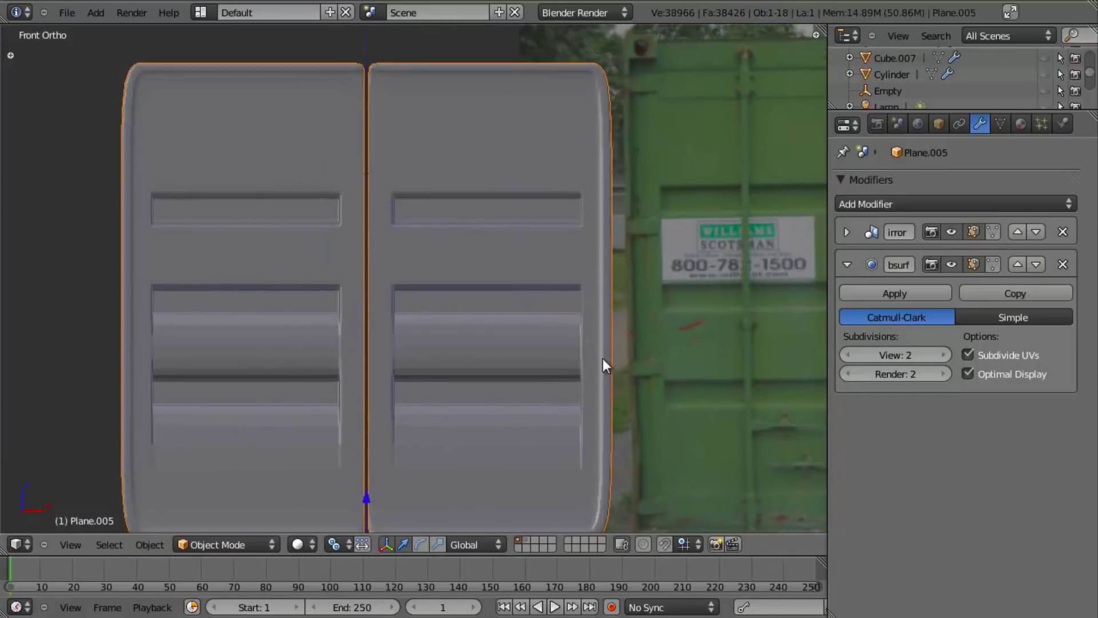
{"action": "scroll", "coordinate": [574, 342], "scroll_direction": "up", "scroll_amount": 4}
{"action": "key", "text": "Tab"}
{"action": "middle_click_drag", "start_coordinate": [551, 395], "coordinate": [438, 183], "text": "shift"}
{"action": "key", "text": "s"}
{"action": "right_click", "coordinate": [684, 215]}
{"action": "key", "text": "a"}
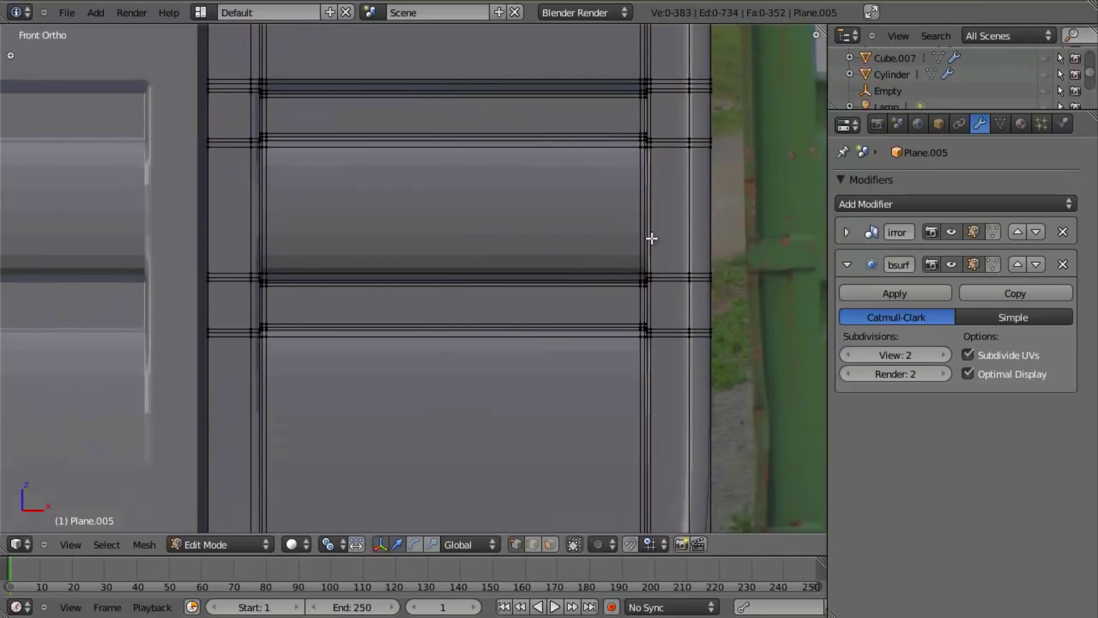
{"action": "middle_click_drag", "start_coordinate": [681, 213], "coordinate": [557, 320], "text": "shift"}
{"action": "scroll", "coordinate": [557, 320], "scroll_direction": "up", "scroll_amount": 4}
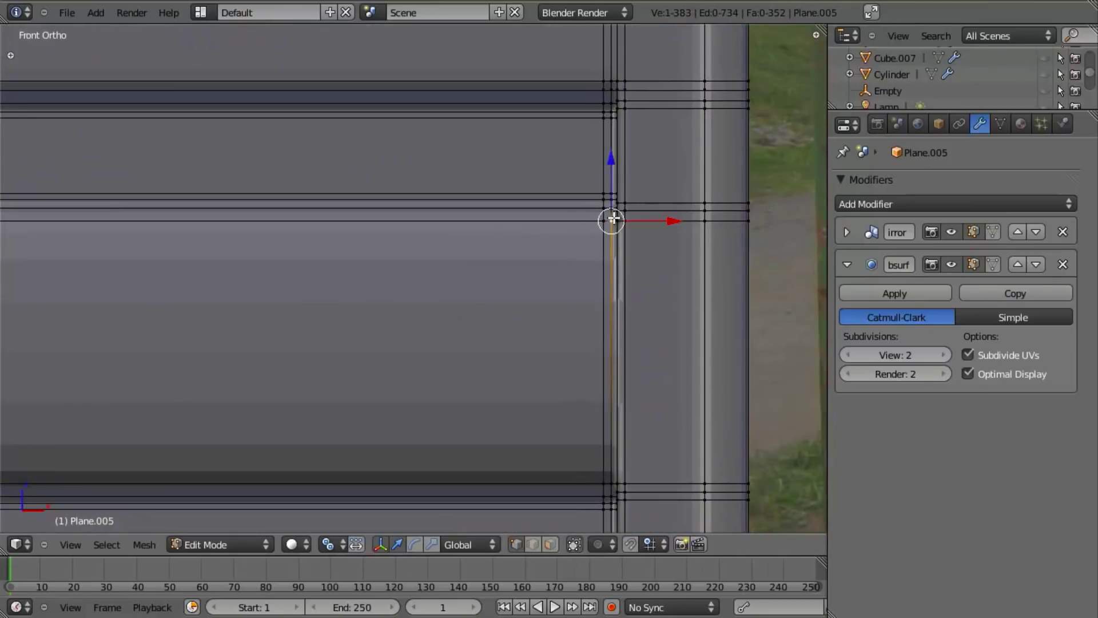
{"action": "scroll", "coordinate": [456, 345], "scroll_direction": "down", "scroll_amount": 6}
{"action": "middle_click_drag", "start_coordinate": [456, 346], "coordinate": [579, 348]}
{"action": "scroll", "coordinate": [492, 309], "scroll_direction": "up", "scroll_amount": 6}
{"action": "middle_click_drag", "start_coordinate": [493, 250], "coordinate": [544, 303]}
{"action": "scroll", "coordinate": [568, 369], "scroll_direction": "down", "scroll_amount": 4}
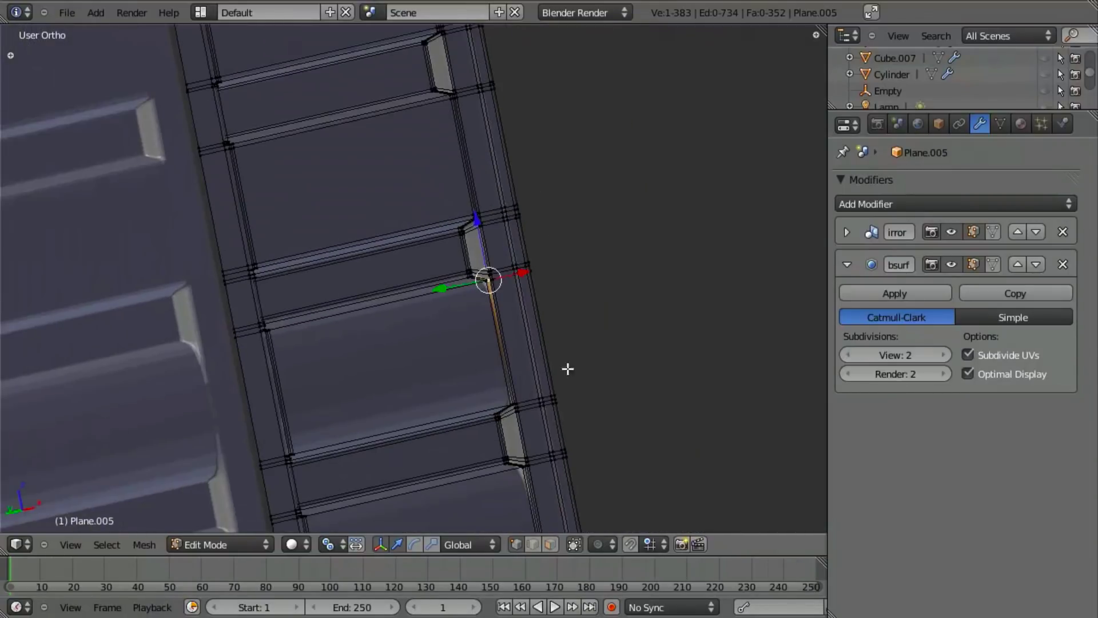
- Add two horizontal edge loops across the panel between the middle and lowest recesses and scale them apart along Z by 2.9
{"action": "left_click", "coordinate": [523, 350]}
{"action": "right_click", "coordinate": [523, 349]}
{"action": "right_click", "coordinate": [516, 337]}
{"action": "left_click", "coordinate": [515, 337]}
{"action": "key", "text": "s"}
{"action": "key", "text": "z"}
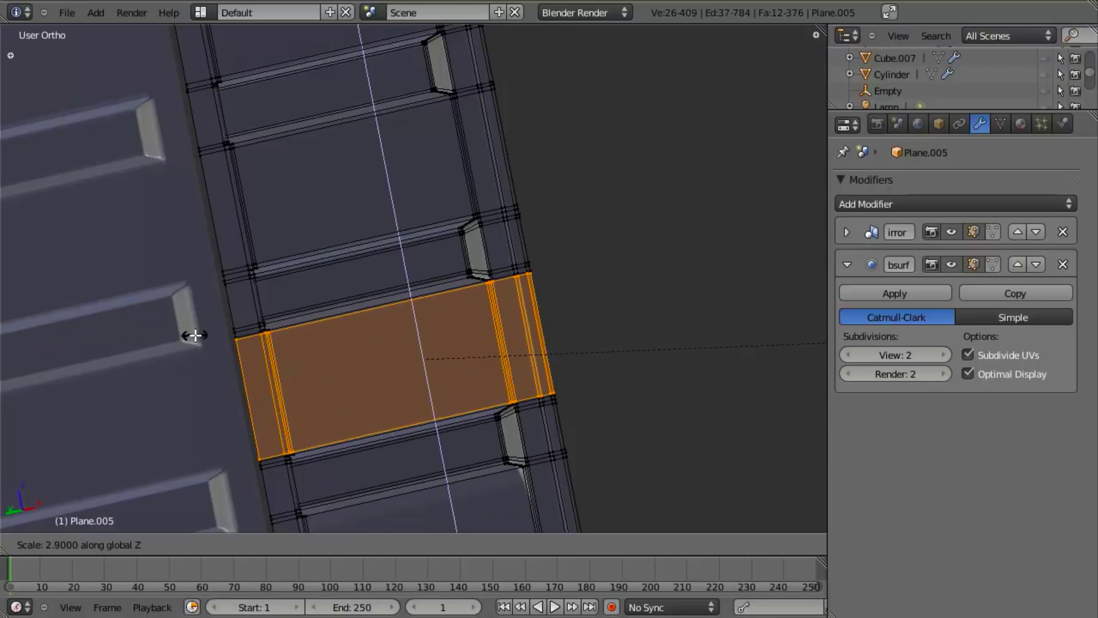
{"action": "left_click", "coordinate": [181, 332]}
- Add one horizontal edge loop across the door's lower section, slide it up to just below the lowest recess, and check the shading
{"action": "scroll", "coordinate": [527, 117], "scroll_direction": "down", "scroll_amount": 5, "text": "shift"}
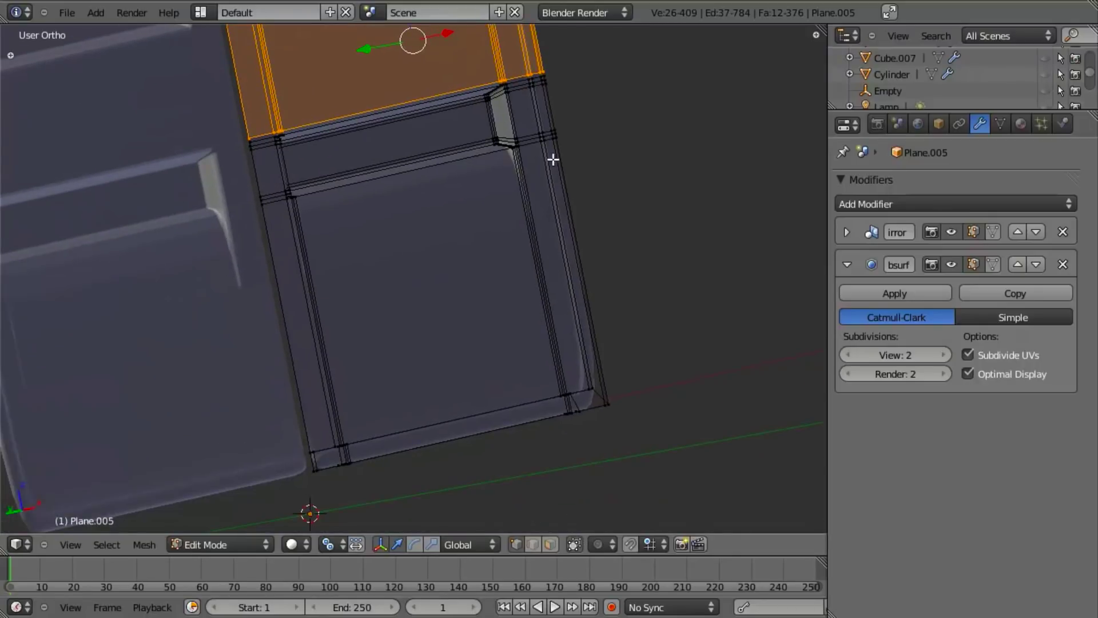
{"action": "key", "text": "a"}
{"action": "key", "text": "ctrl+r"}
{"action": "left_click", "coordinate": [518, 217]}
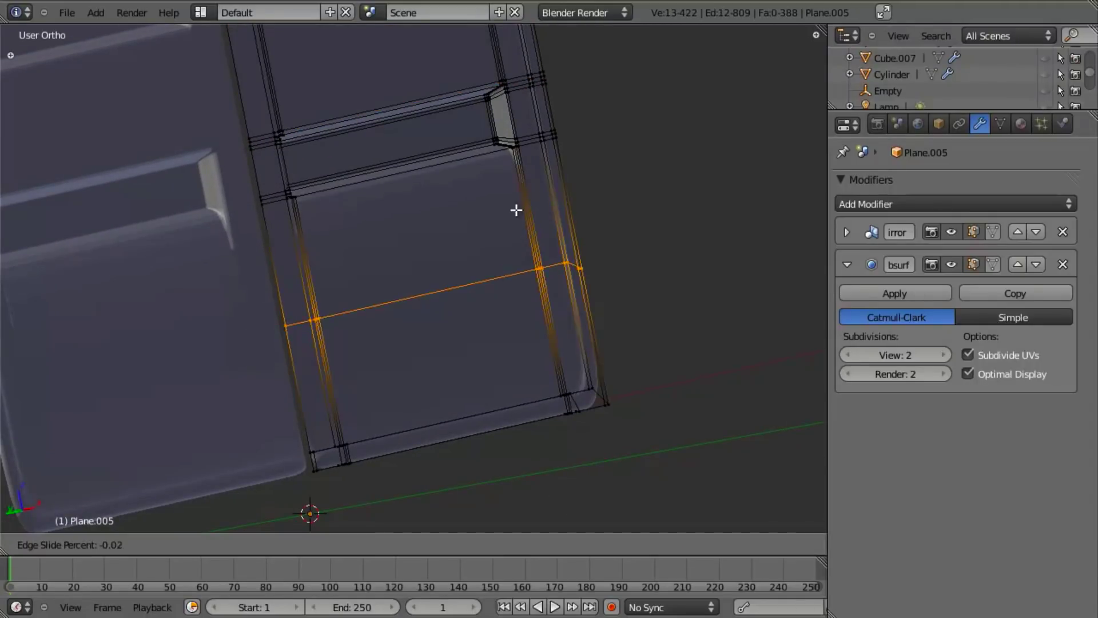
{"action": "left_click", "coordinate": [503, 110]}
{"action": "key", "text": "Tab"}
{"action": "scroll", "coordinate": [497, 307], "scroll_direction": "down", "scroll_amount": 5}
{"action": "scroll", "coordinate": [489, 312], "scroll_direction": "up", "scroll_amount": 6, "text": "shift"}
{"action": "middle_click_drag", "start_coordinate": [489, 313], "coordinate": [309, 318]}
{"action": "key", "text": "a"}
{"action": "key", "text": "KP_1"}
- Add a horizontal edge loop in the door's upper section slid to its top border and another in the lower section slid to its bottom border
{"action": "key", "text": "Tab"}
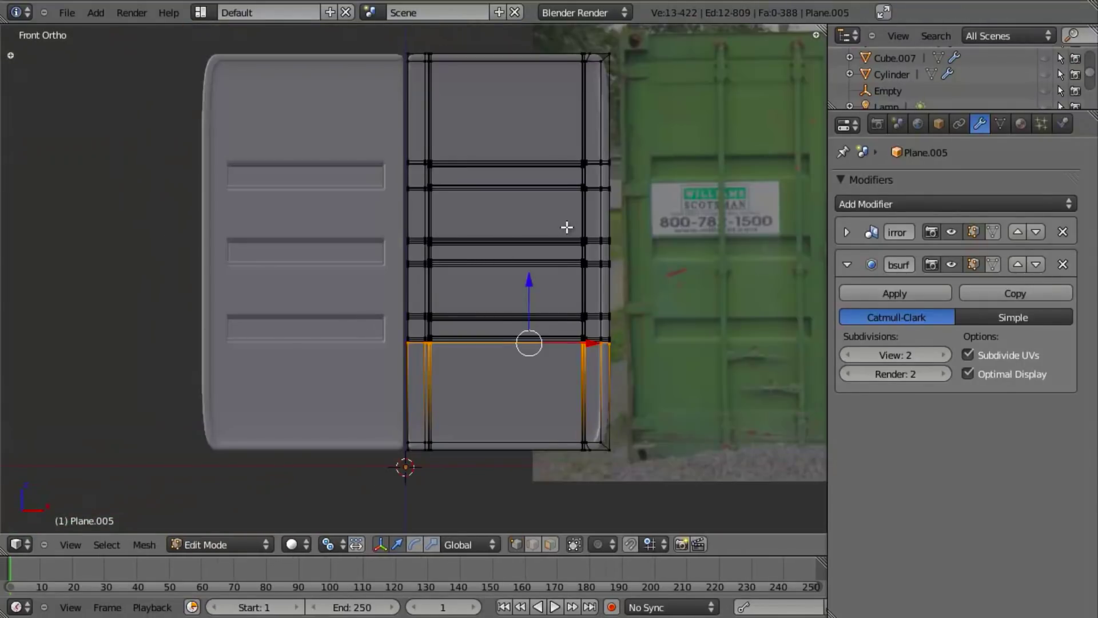
{"action": "scroll", "coordinate": [641, 116], "scroll_direction": "up", "scroll_amount": 2, "text": "shift"}
{"action": "left_click", "coordinate": [571, 135]}
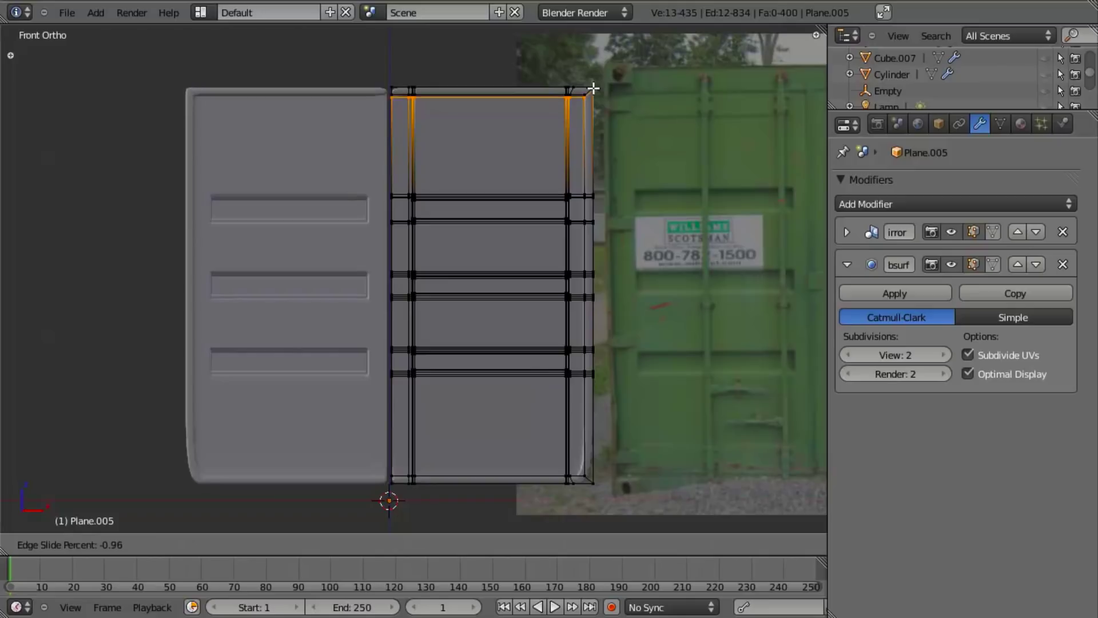
{"action": "left_click", "coordinate": [596, 85]}
{"action": "left_click", "coordinate": [595, 446]}
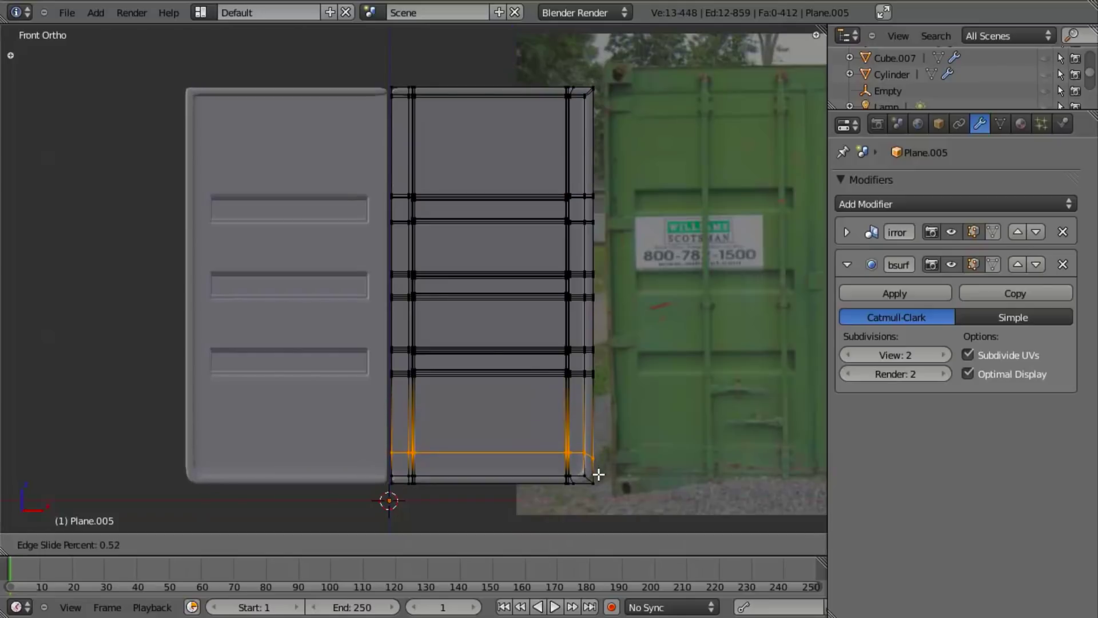
{"action": "left_click", "coordinate": [600, 491]}
{"action": "key", "text": "ctrl+r"}
{"action": "left_click", "coordinate": [595, 452]}
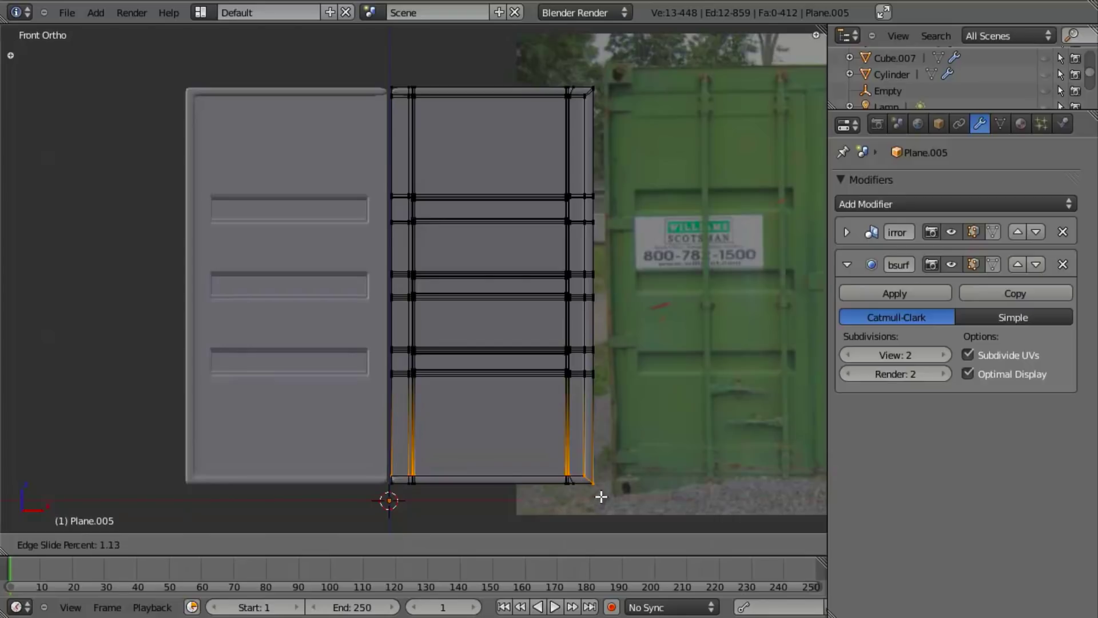
{"action": "left_click", "coordinate": [602, 489]}
- Add vertical edge loops in the door's outer and inner margins, slide each towards its border, and check the shading in Object Mode
{"action": "left_click", "coordinate": [581, 480]}
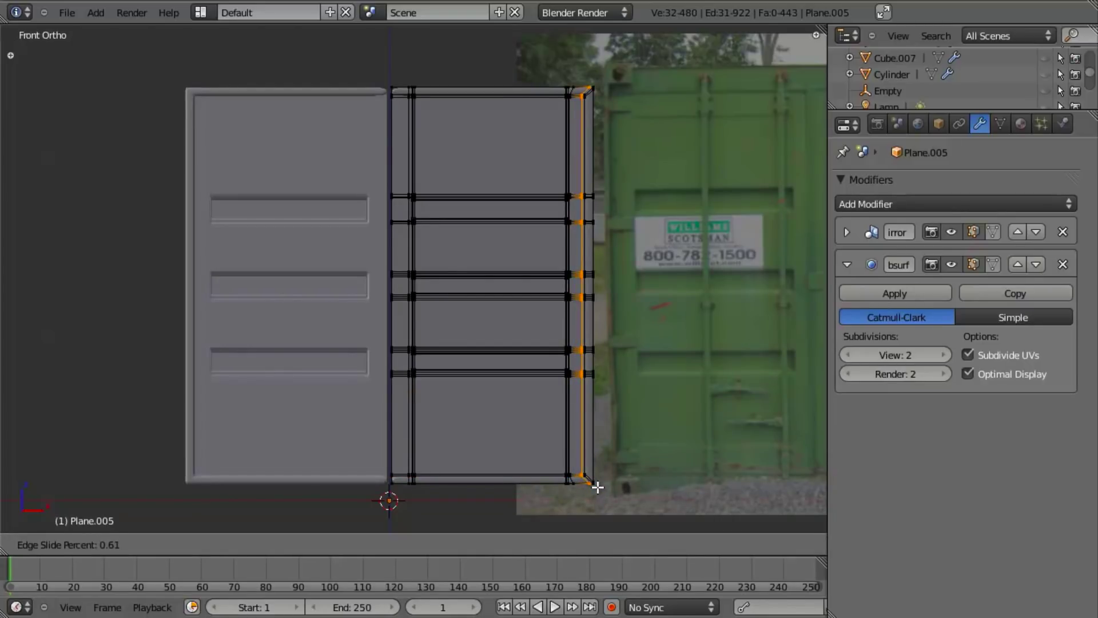
{"action": "left_click", "coordinate": [599, 487]}
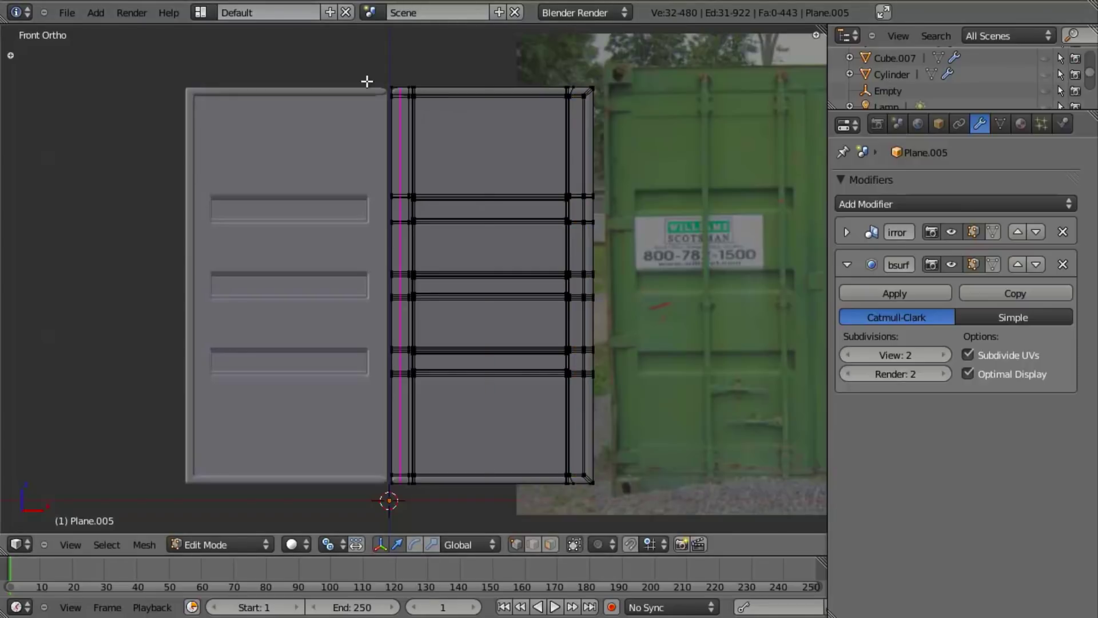
{"action": "left_click", "coordinate": [399, 93]}
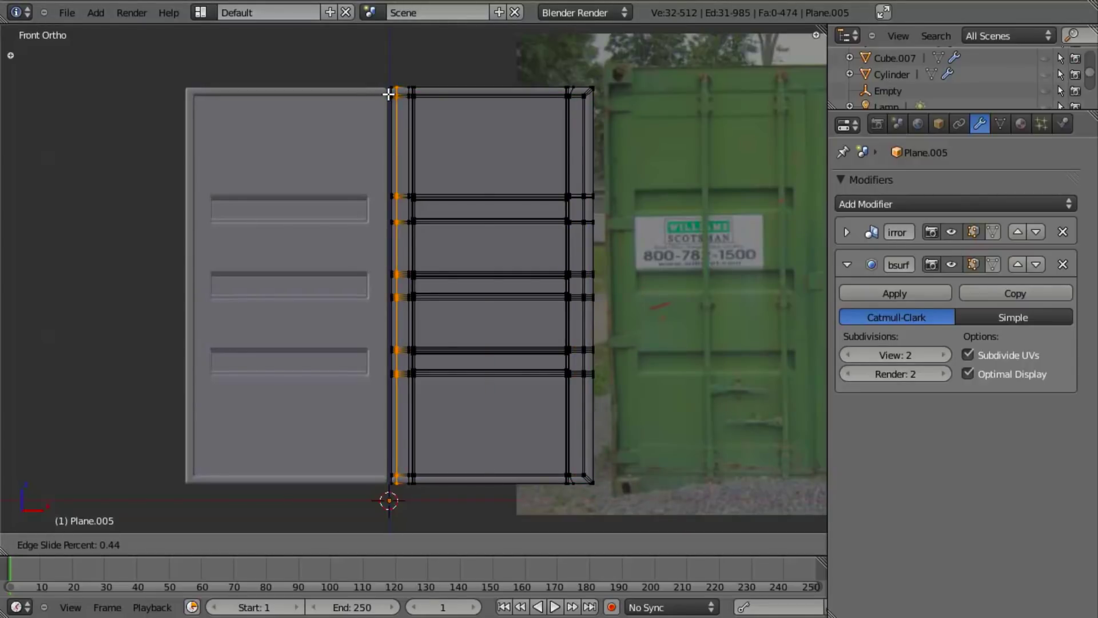
{"action": "left_click", "coordinate": [383, 94]}
{"action": "key", "text": "Tab"}
{"action": "middle_click_drag", "start_coordinate": [499, 242], "coordinate": [307, 369]}
{"action": "scroll", "coordinate": [348, 331], "scroll_direction": "up", "scroll_amount": 10}
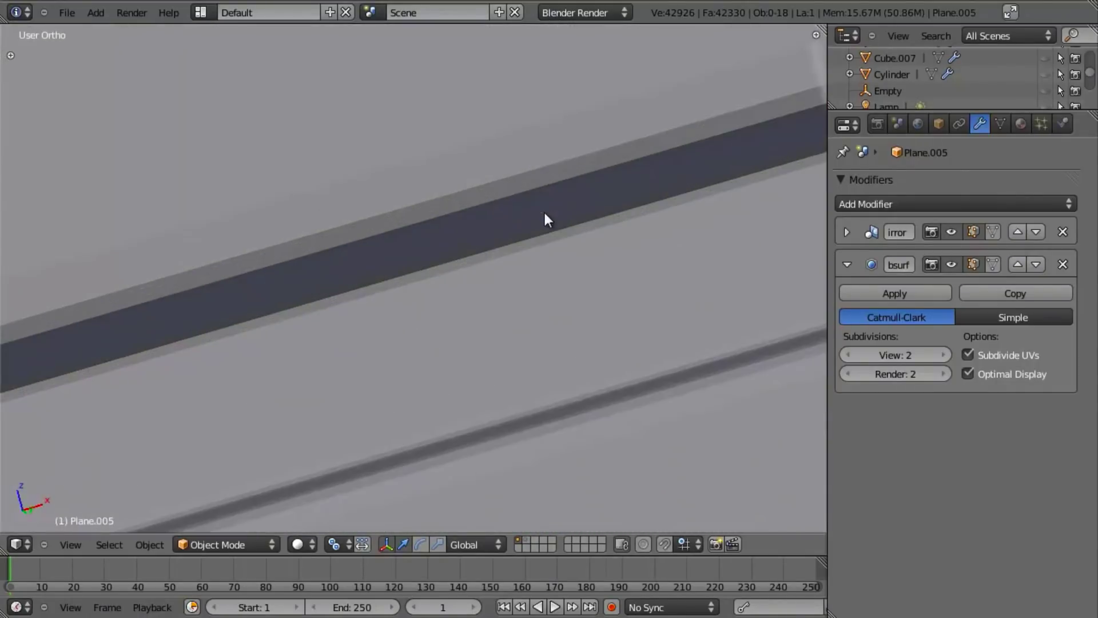
- Select the edges around the upper door recess's outer rim and set their mean crease to 1
{"action": "key", "text": "Tab"}
{"action": "scroll", "coordinate": [507, 204], "scroll_direction": "down", "scroll_amount": 2}
{"action": "middle_click_drag", "start_coordinate": [507, 204], "coordinate": [592, 294]}
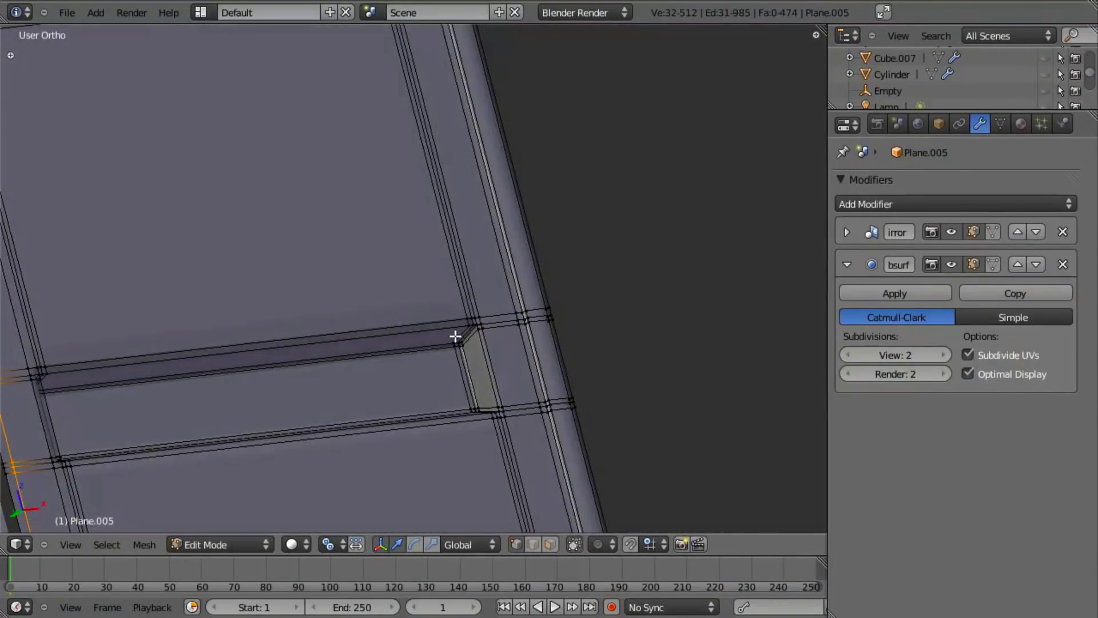
{"action": "key", "text": "n"}
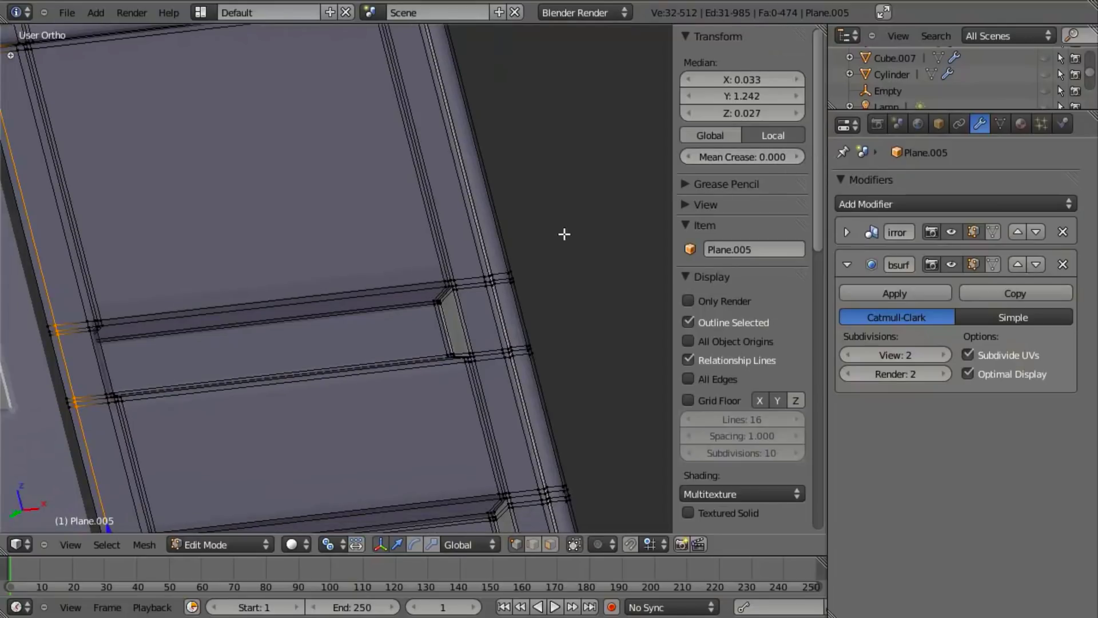
{"action": "scroll", "coordinate": [503, 314], "scroll_direction": "up", "scroll_amount": 4}
{"action": "right_click", "coordinate": [540, 295], "text": "alt"}
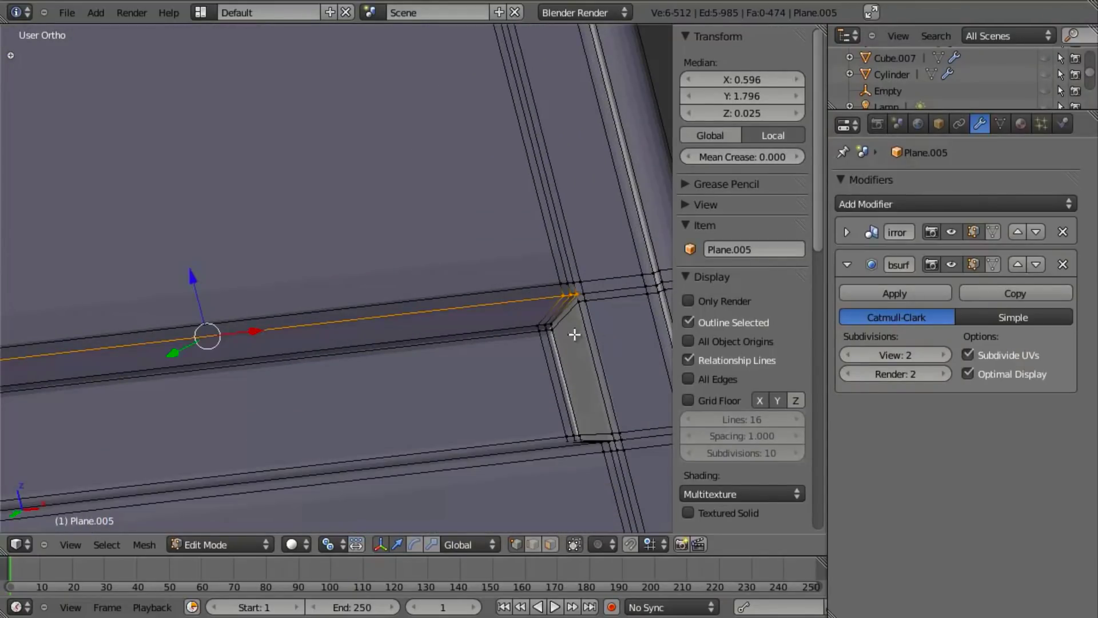
{"action": "right_click", "coordinate": [557, 448], "text": "alt+shift"}
{"action": "middle_click_drag", "start_coordinate": [48, 332], "coordinate": [414, 267], "text": "shift"}
{"action": "right_click", "coordinate": [216, 322], "text": "alt+shift"}
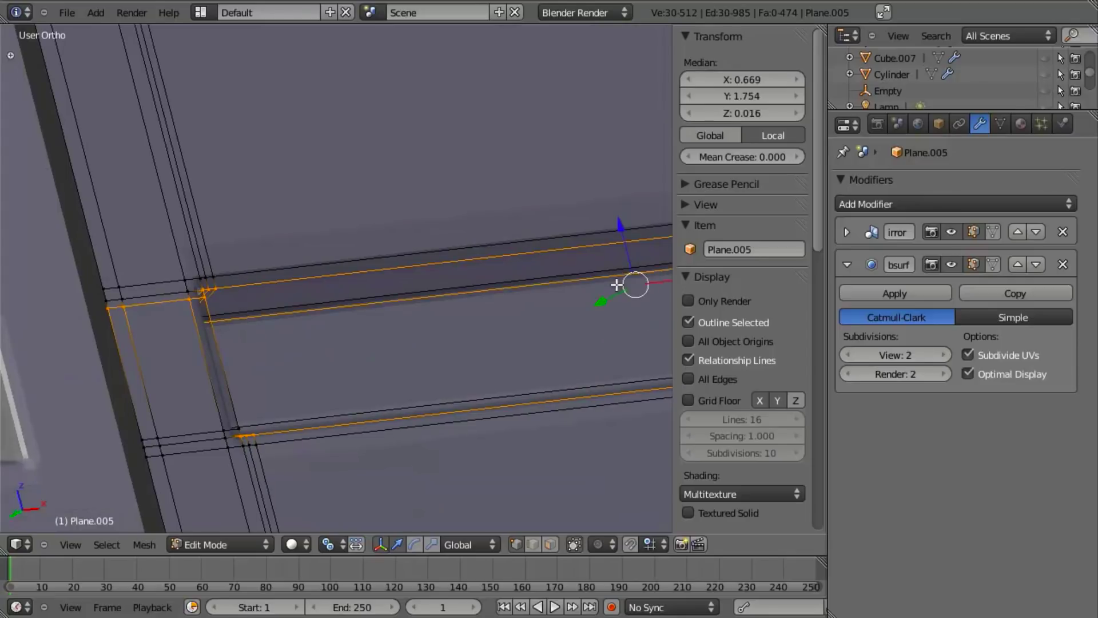
{"action": "middle_click_drag", "start_coordinate": [622, 284], "coordinate": [385, 304]}
{"action": "right_click", "coordinate": [385, 304], "text": "alt+shift"}
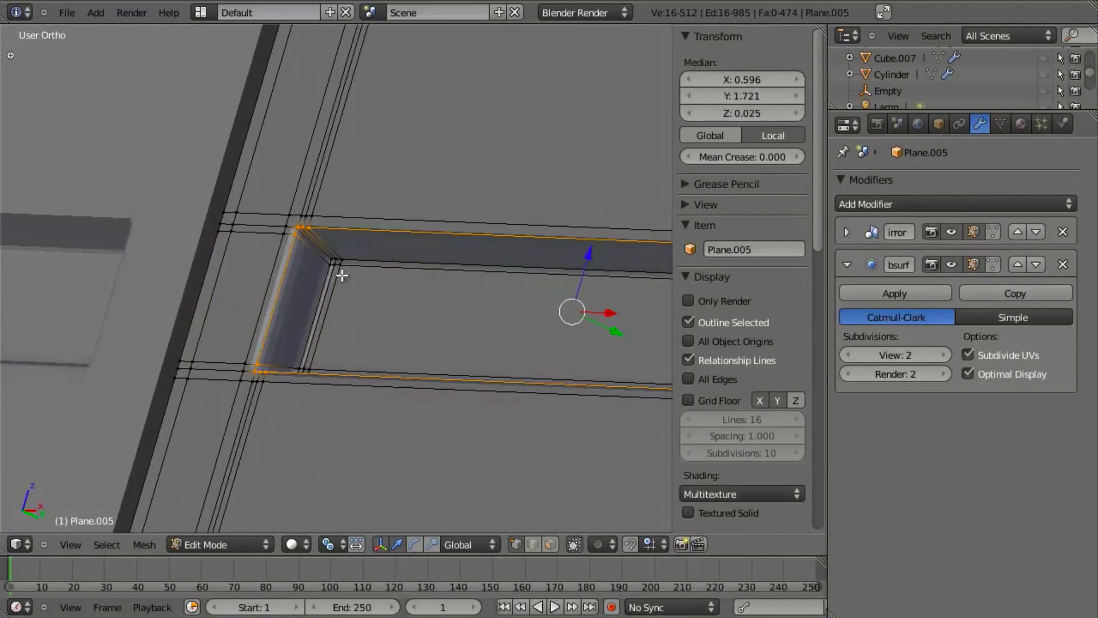
{"action": "left_click_drag", "start_coordinate": [740, 152], "coordinate": [791, 156]}
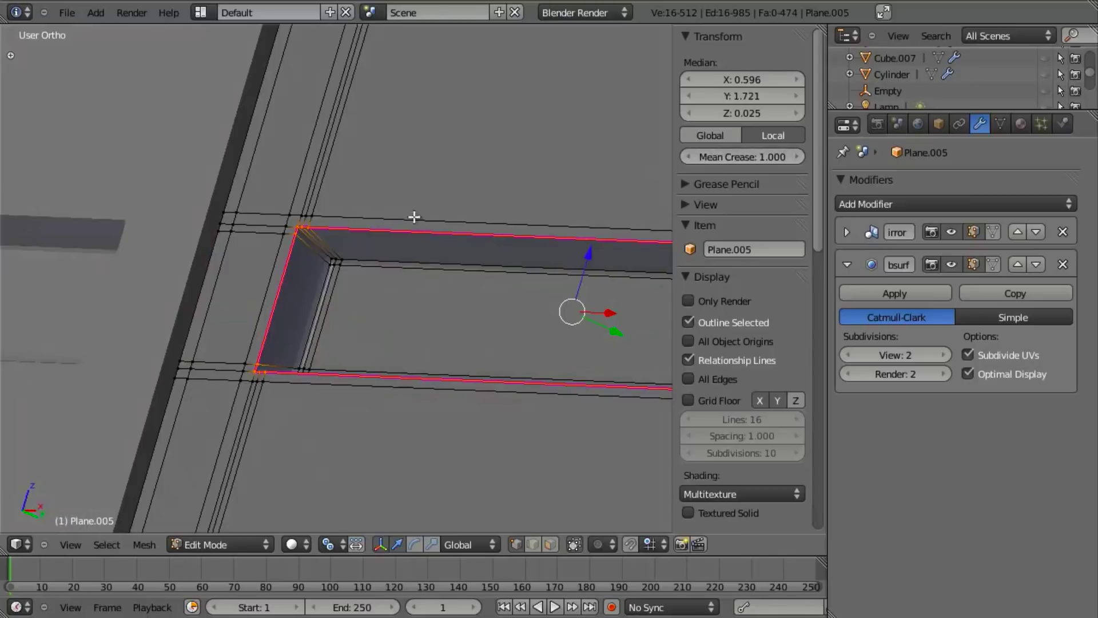
- Examine the creased recess's shading in Object Mode and the edge layout at its corners in Edit Mode
{"action": "key", "text": "Tab"}
{"action": "scroll", "coordinate": [324, 289], "scroll_direction": "down", "scroll_amount": 6}
{"action": "middle_click_drag", "start_coordinate": [324, 289], "coordinate": [294, 256]}
{"action": "scroll", "coordinate": [339, 286], "scroll_direction": "up", "scroll_amount": 6}
{"action": "middle_click_drag", "start_coordinate": [339, 286], "coordinate": [235, 267]}
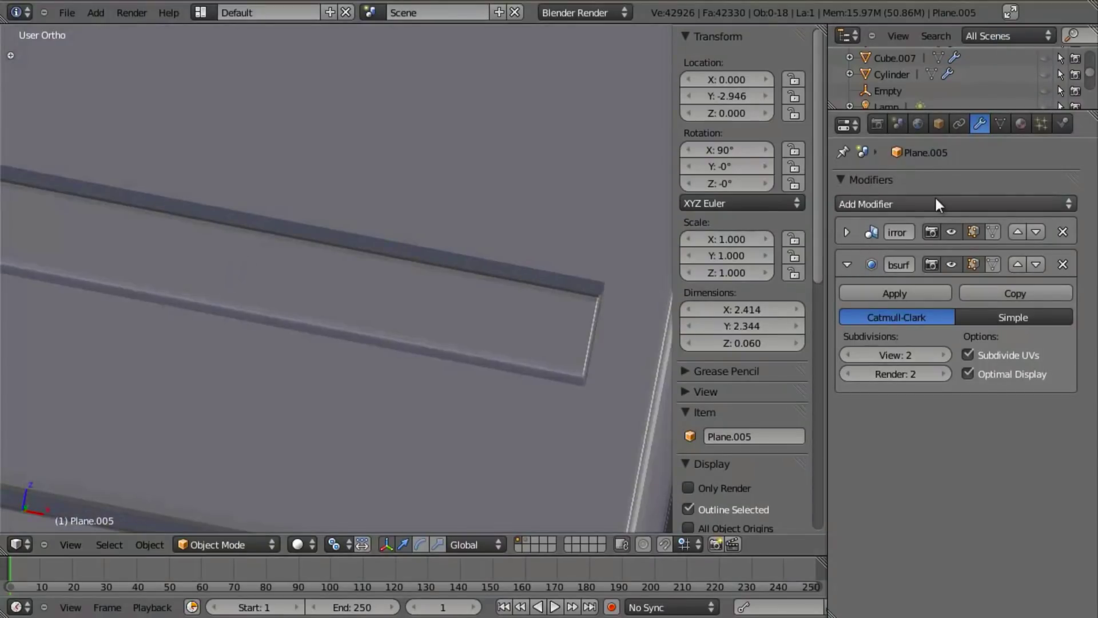
{"action": "scroll", "coordinate": [389, 307], "scroll_direction": "down", "scroll_amount": 7}
{"action": "middle_click_drag", "start_coordinate": [338, 332], "coordinate": [729, 146]}
{"action": "key", "text": "Tab"}
{"action": "scroll", "coordinate": [378, 304], "scroll_direction": "up", "scroll_amount": 5}
{"action": "middle_click_drag", "start_coordinate": [437, 300], "coordinate": [348, 5]}
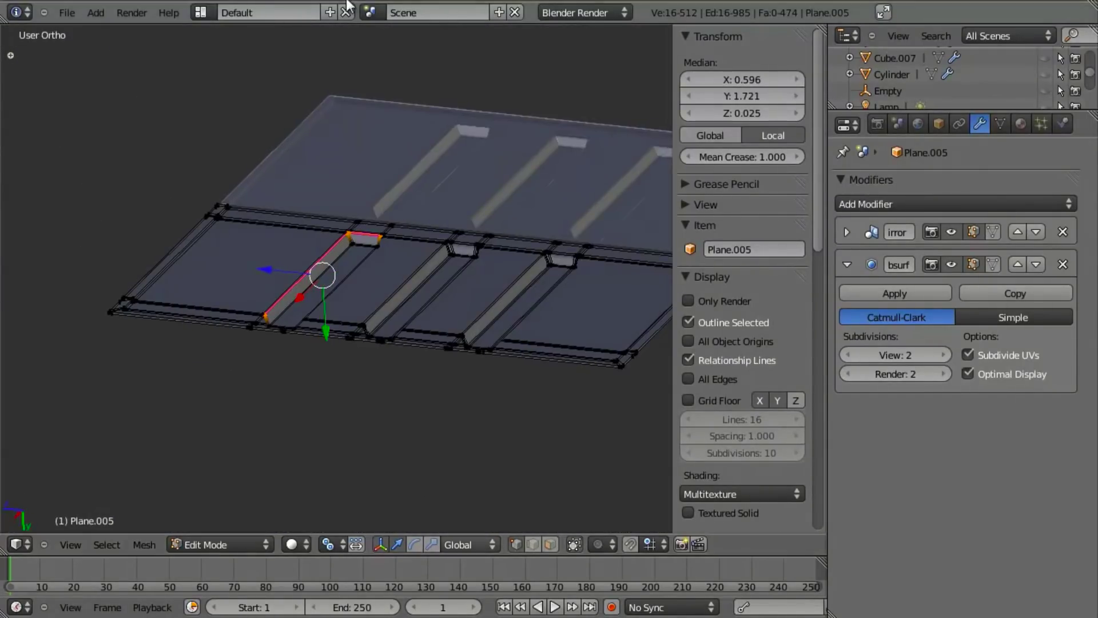
{"action": "middle_click_drag", "start_coordinate": [286, 277], "coordinate": [369, 36]}
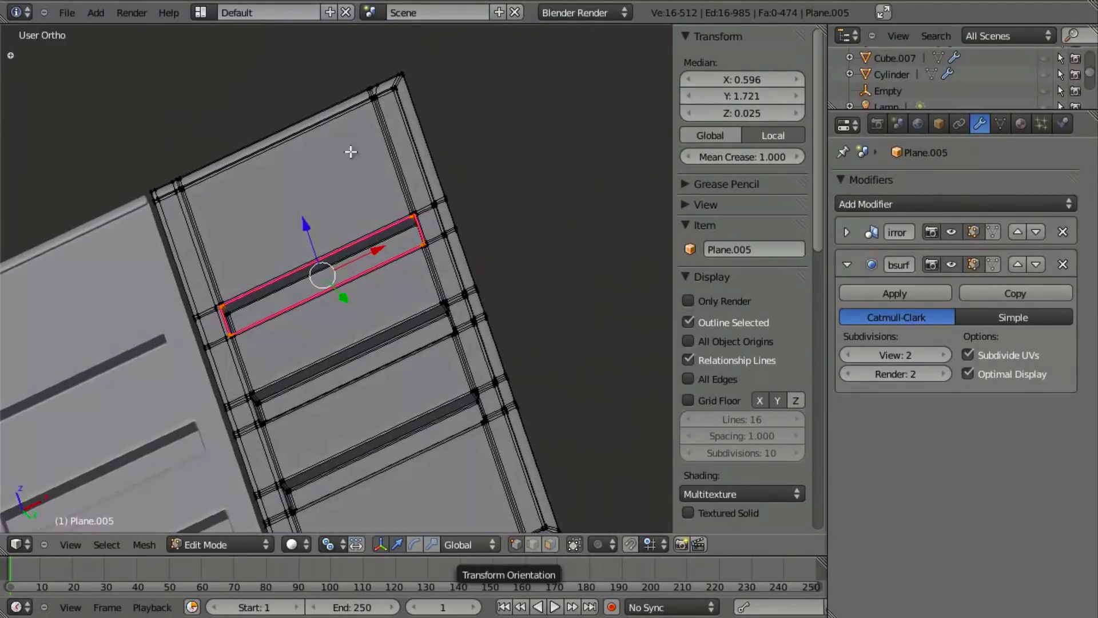
{"action": "middle_click_drag", "start_coordinate": [342, 155], "coordinate": [468, 235]}
{"action": "scroll", "coordinate": [429, 318], "scroll_direction": "up", "scroll_amount": 6}
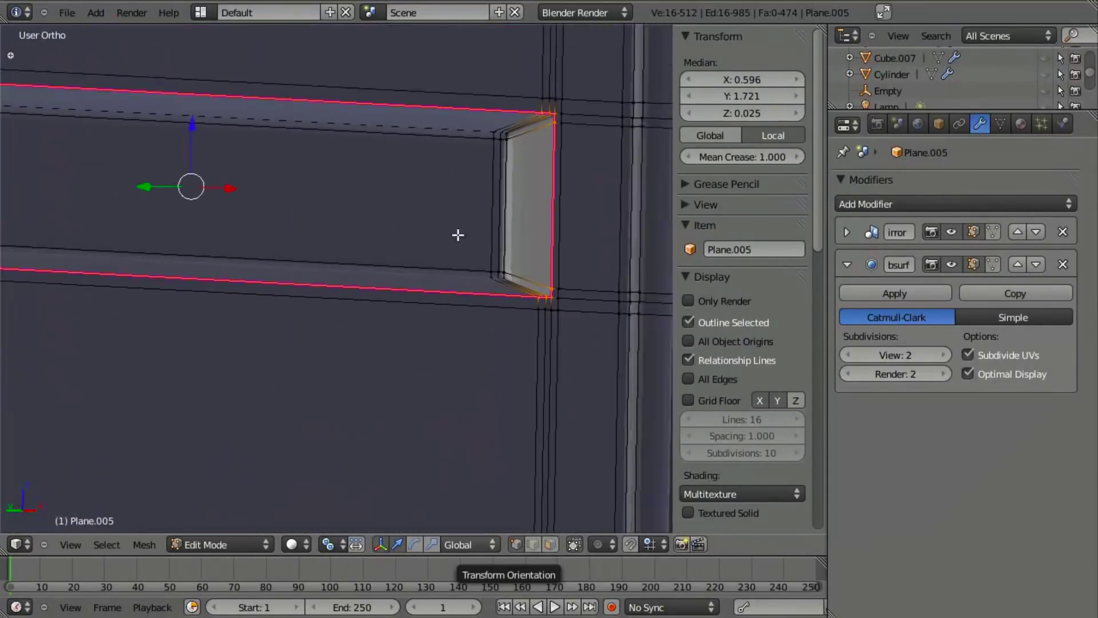
{"action": "middle_click_drag", "start_coordinate": [492, 168], "coordinate": [463, 321]}
- Delete the vertical edge loop running just inside the recesses' outer end
{"action": "key", "text": "a"}
{"action": "right_click", "coordinate": [596, 189], "text": "alt"}
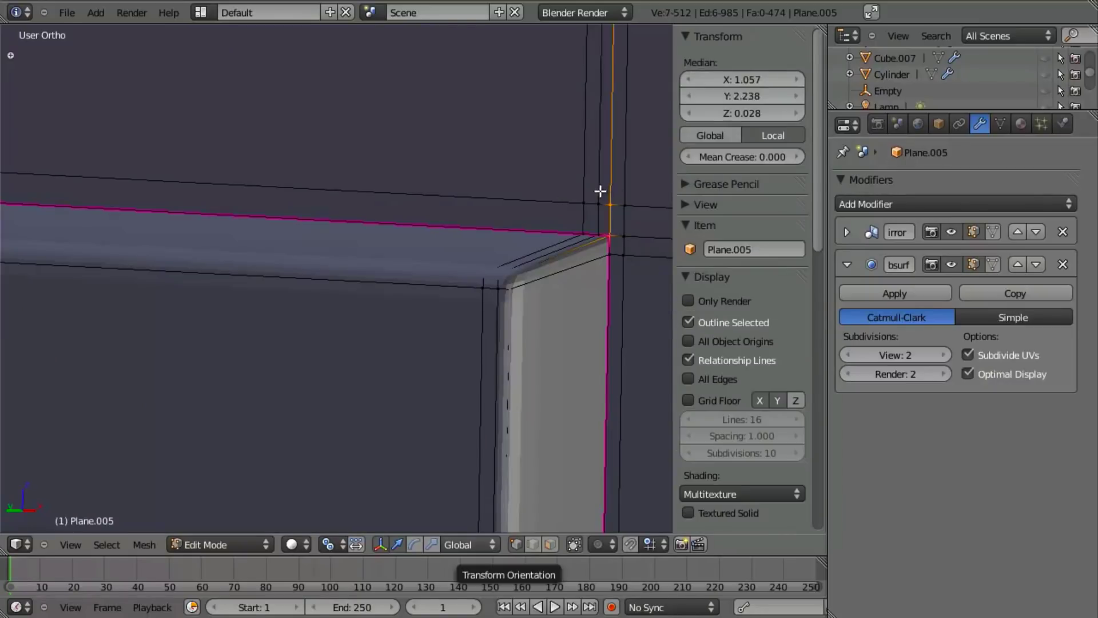
{"action": "middle_click_drag", "start_coordinate": [555, 233], "coordinate": [498, 211]}
{"action": "middle_click_drag", "start_coordinate": [241, 346], "coordinate": [363, 278]}
{"action": "key", "text": "a"}
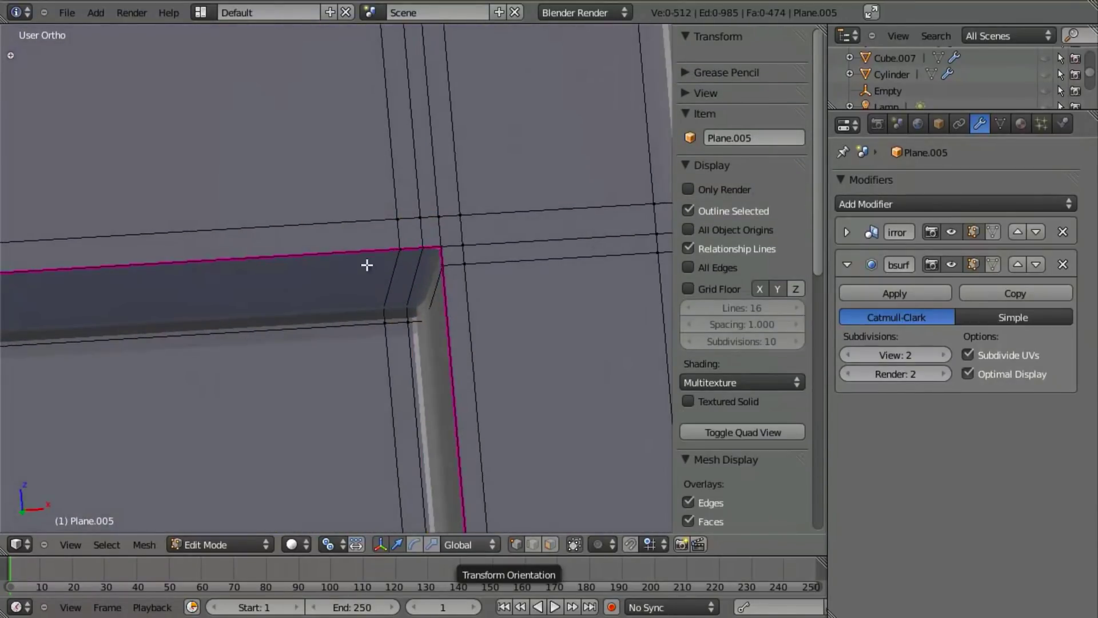
{"action": "right_click", "coordinate": [390, 149], "text": "alt"}
{"action": "middle_click_drag", "start_coordinate": [391, 148], "coordinate": [397, 247], "text": "ctrl"}
{"action": "middle_click_drag", "start_coordinate": [223, 399], "coordinate": [536, 348], "text": "shift"}
{"action": "middle_click_drag", "start_coordinate": [212, 280], "coordinate": [567, 259], "text": "shift"}
{"action": "middle_click_drag", "start_coordinate": [353, 228], "coordinate": [430, 282]}
{"action": "key", "text": "x"}
{"action": "left_click", "coordinate": [430, 281]}
- Delete the matching vertical edge loop just inside the recesses' inner end and check the shading in Object Mode
{"action": "key", "text": "a"}
{"action": "right_click", "coordinate": [187, 238], "text": "alt"}
{"action": "key", "text": "x"}
{"action": "left_click", "coordinate": [187, 238]}
{"action": "key", "text": "a"}
{"action": "key", "text": "Tab"}
{"action": "middle_click_drag", "start_coordinate": [503, 341], "coordinate": [417, 311], "text": "shift"}
{"action": "scroll", "coordinate": [261, 359], "scroll_direction": "up", "scroll_amount": 2}
{"action": "scroll", "coordinate": [417, 311], "scroll_direction": "up", "scroll_amount": 5}
- Set the mean crease of the upper recess's four rim edges to 0.5 and check the shading in Object Mode
{"action": "key", "text": "Tab"}
{"action": "right_click", "coordinate": [316, 238], "text": "alt"}
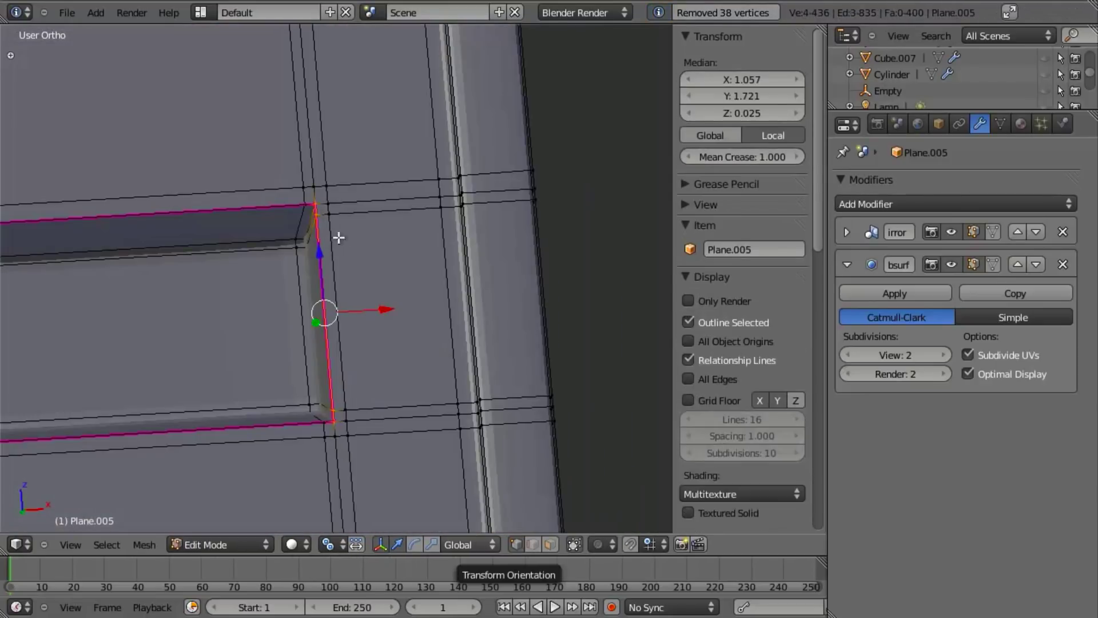
{"action": "scroll", "coordinate": [263, 212], "scroll_direction": "down", "scroll_amount": 4}
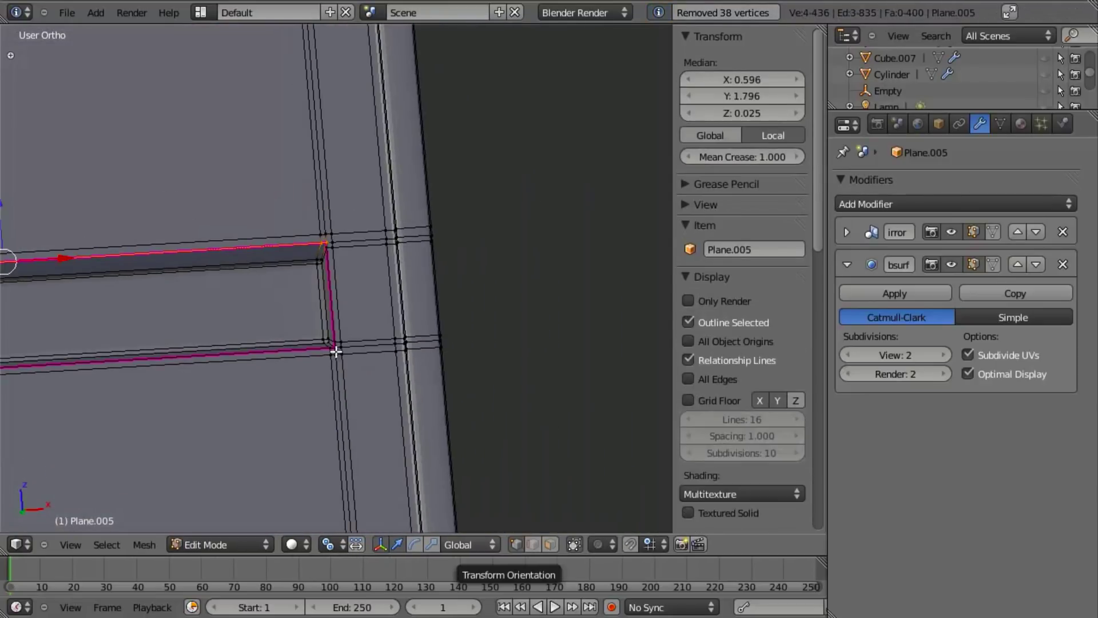
{"action": "right_click", "coordinate": [280, 354], "text": "alt+shift"}
{"action": "right_click", "coordinate": [281, 351], "text": "alt+shift"}
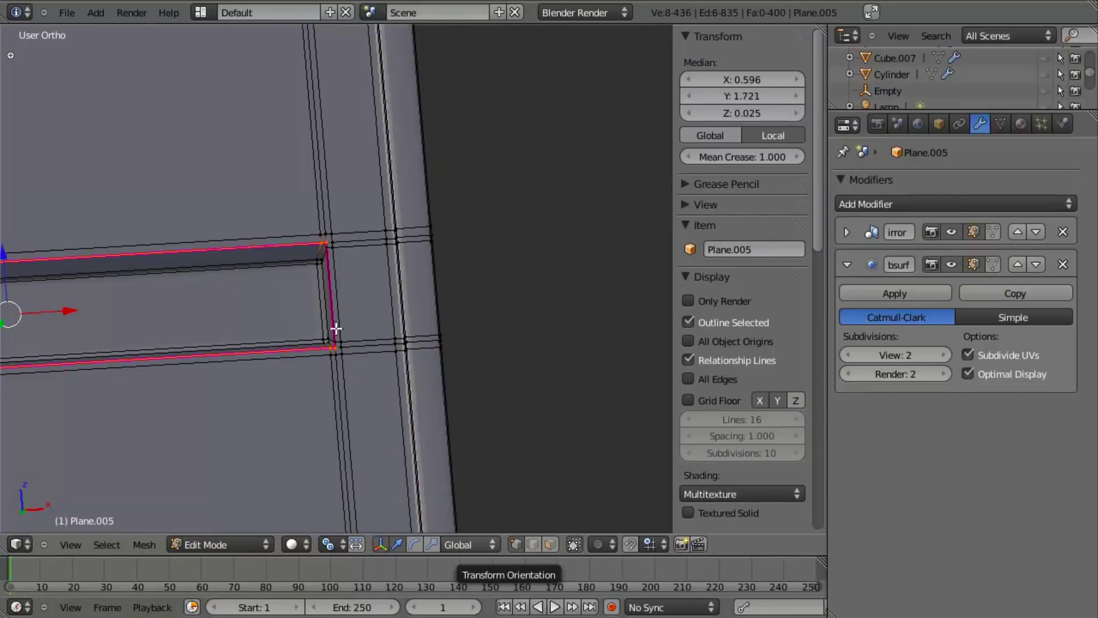
{"action": "middle_click_drag", "start_coordinate": [165, 296], "coordinate": [684, 252], "text": "shift"}
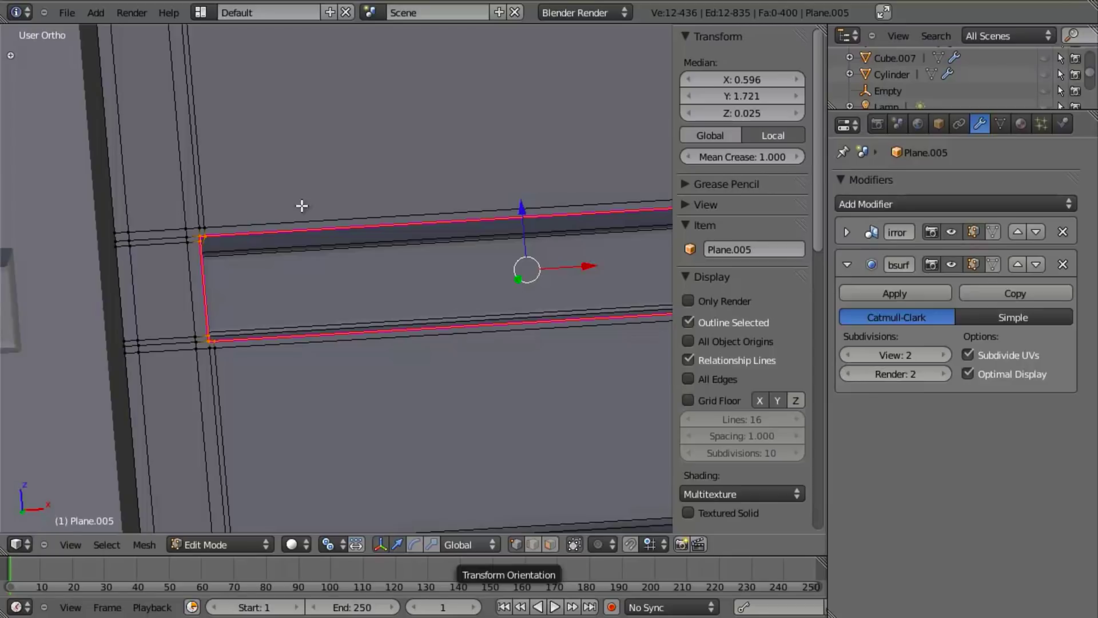
{"action": "middle_click_drag", "start_coordinate": [303, 204], "coordinate": [152, 211], "text": "shift"}
{"action": "left_click", "coordinate": [766, 154]}
{"action": "type", "text": ".5"}
{"action": "key", "text": "Return"}
{"action": "key", "text": "Tab"}
{"action": "middle_click_drag", "start_coordinate": [527, 317], "coordinate": [258, 361], "text": "shift"}
{"action": "scroll", "coordinate": [349, 351], "scroll_direction": "up", "scroll_amount": 6}
- Select the edges around the upper recess's floor in wireframe and set their mean crease to about 0.4
{"action": "key", "text": "Tab"}
{"action": "key", "text": "a"}
{"action": "key", "text": "a"}
{"action": "key", "text": "a"}
{"action": "key", "text": "z"}
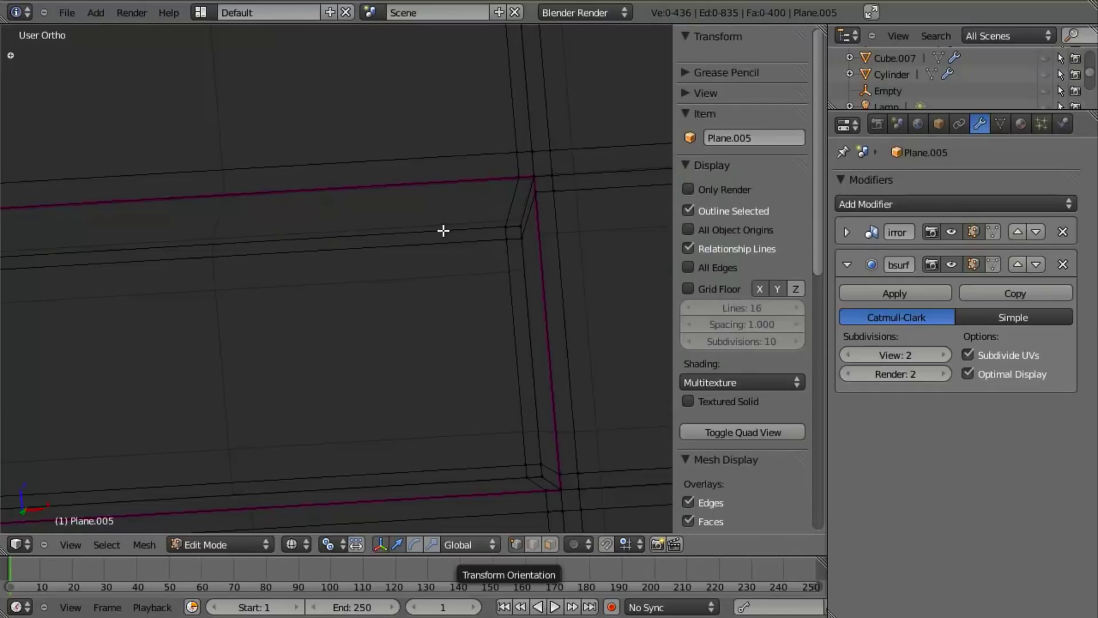
{"action": "right_click", "coordinate": [459, 226], "text": "alt"}
{"action": "right_click", "coordinate": [528, 307], "text": "alt+shift"}
{"action": "middle_click_drag", "start_coordinate": [462, 422], "coordinate": [520, 350], "text": "shift"}
{"action": "right_click", "coordinate": [536, 413], "text": "alt+shift"}
{"action": "scroll", "coordinate": [473, 406], "scroll_direction": "down", "scroll_amount": 5}
{"action": "middle_click_drag", "start_coordinate": [191, 338], "coordinate": [230, 300], "text": "shift"}
{"action": "right_click", "coordinate": [126, 263], "text": "alt+shift"}
{"action": "left_click_drag", "start_coordinate": [792, 157], "coordinate": [795, 162]}
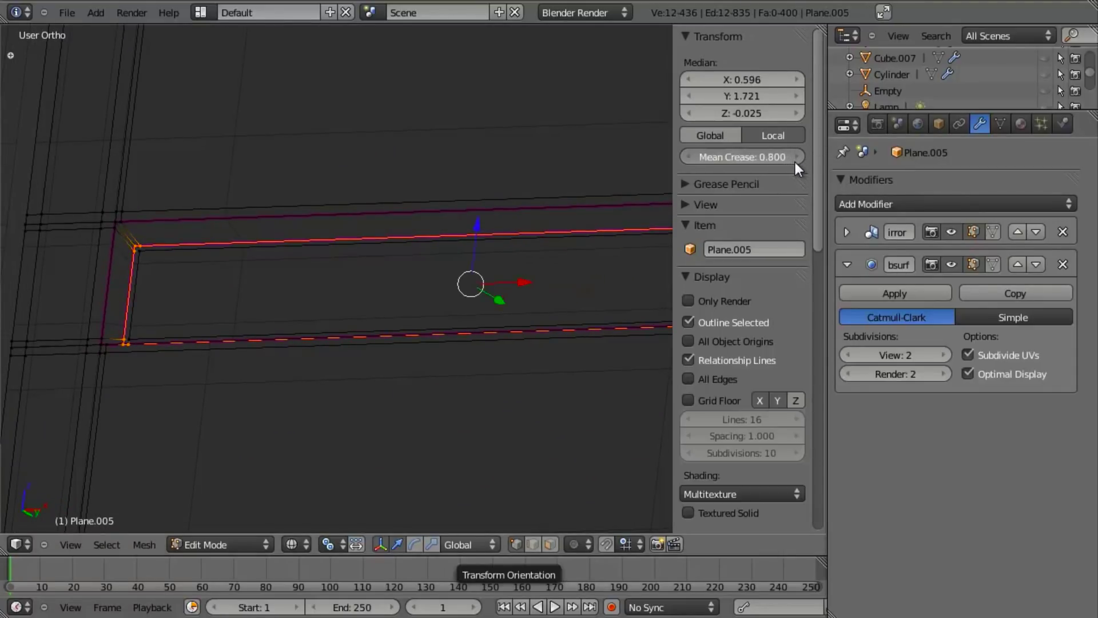
- Compare the creased upper recess with the other door recesses in Object Mode and Edit Mode
{"action": "key", "text": "Tab"}
{"action": "middle_click_drag", "start_coordinate": [253, 289], "coordinate": [319, 290]}
{"action": "key", "text": "Tab"}
{"action": "scroll", "coordinate": [326, 314], "scroll_direction": "down", "scroll_amount": 4}
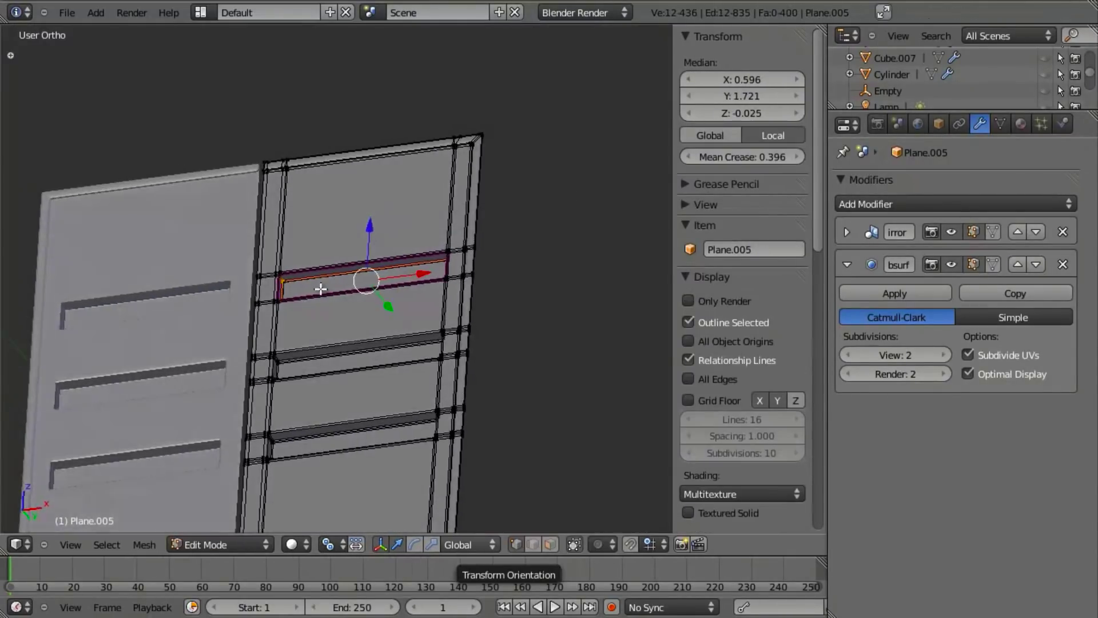
{"action": "scroll", "coordinate": [319, 289], "scroll_direction": "up", "scroll_amount": 4}
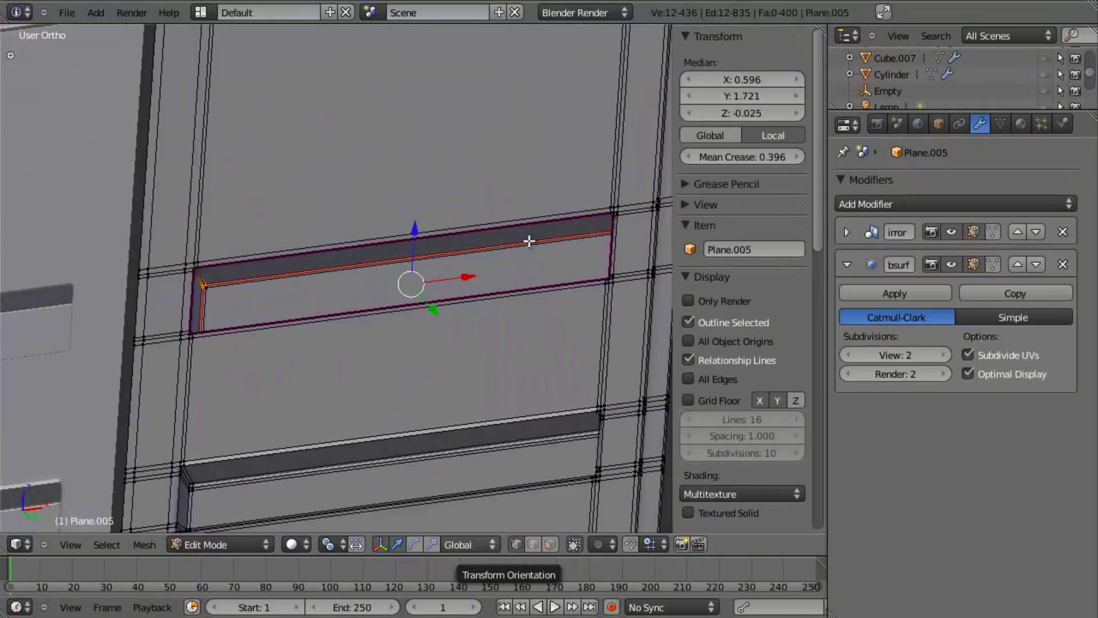
{"action": "key", "text": "Tab"}
{"action": "middle_click_drag", "start_coordinate": [489, 263], "coordinate": [341, 290]}
{"action": "scroll", "coordinate": [341, 290], "scroll_direction": "down", "scroll_amount": 4}
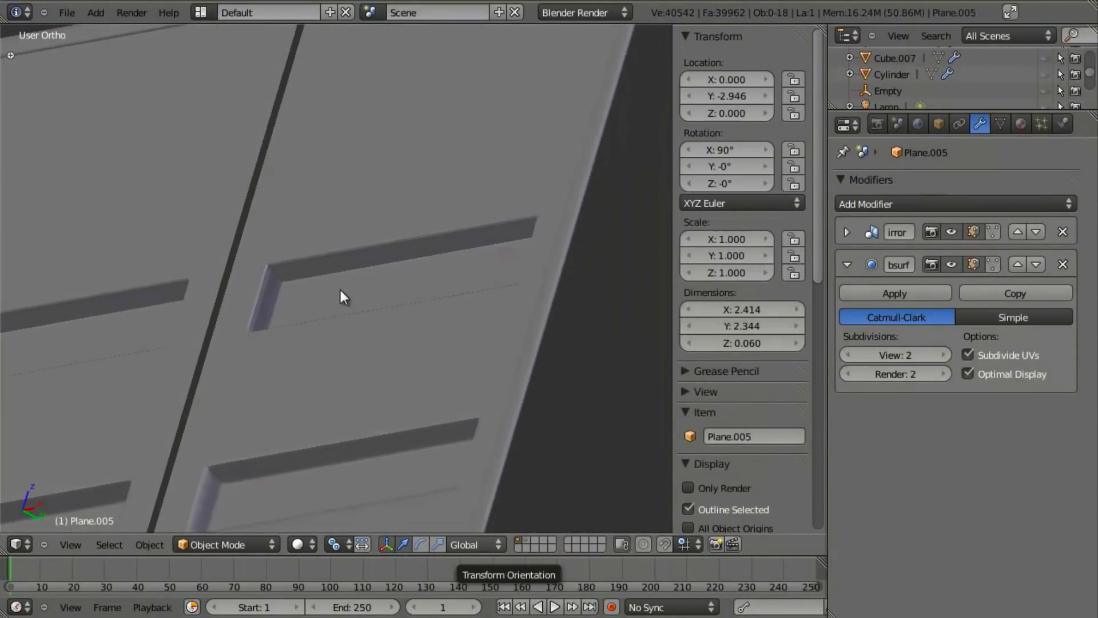
{"action": "middle_click_drag", "start_coordinate": [280, 314], "coordinate": [310, 330]}
- Box-select the whole upper recess area in wireframe and reset its mean crease to 0
{"action": "key", "text": "Tab"}
{"action": "scroll", "coordinate": [310, 329], "scroll_direction": "up", "scroll_amount": 4}
{"action": "scroll", "coordinate": [310, 330], "scroll_direction": "up", "scroll_amount": 2}
{"action": "right_click", "coordinate": [265, 231], "text": "shift"}
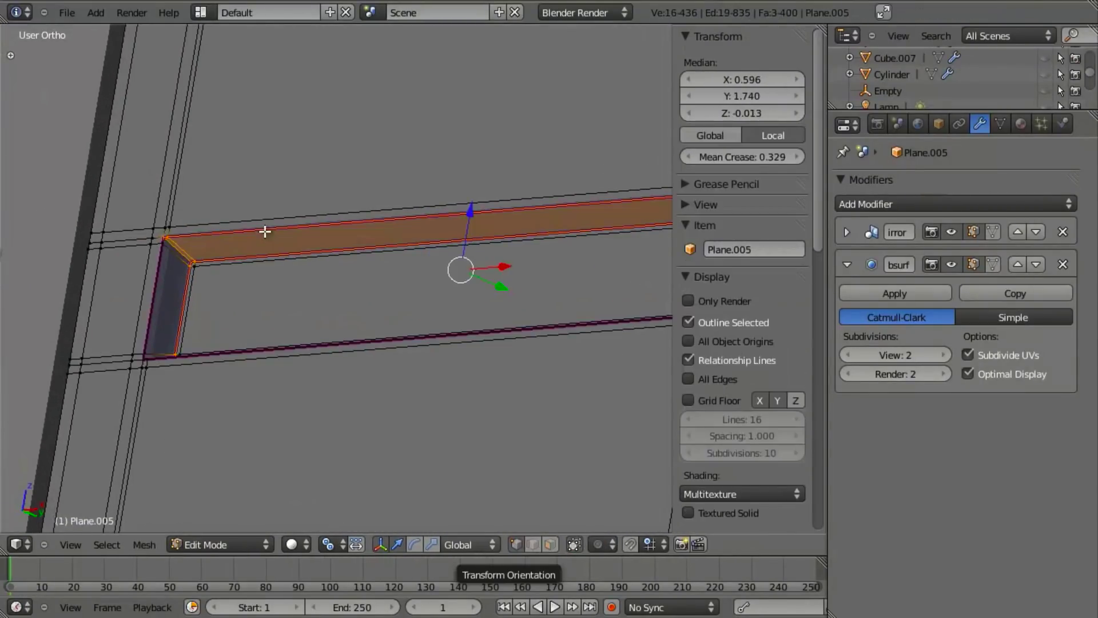
{"action": "scroll", "coordinate": [210, 349], "scroll_direction": "down", "scroll_amount": 5}
{"action": "key", "text": "z"}
{"action": "key", "text": "b"}
{"action": "left_click_drag", "start_coordinate": [210, 194], "coordinate": [632, 342]}
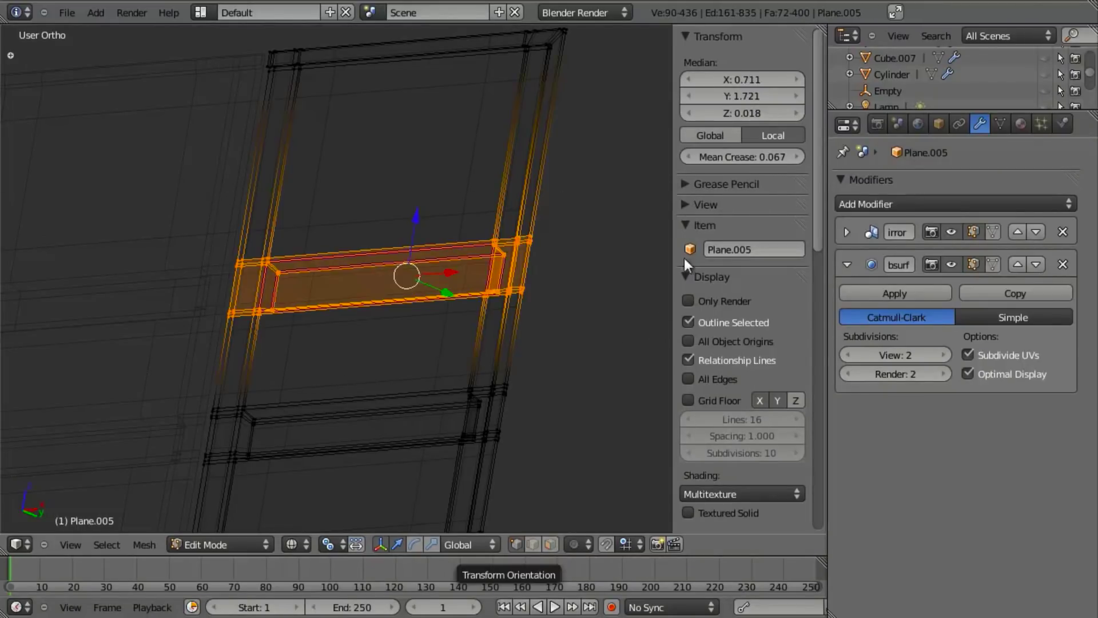
{"action": "left_click_drag", "start_coordinate": [757, 152], "coordinate": [612, 154]}
{"action": "key", "text": "z"}
{"action": "key", "text": "Tab"}
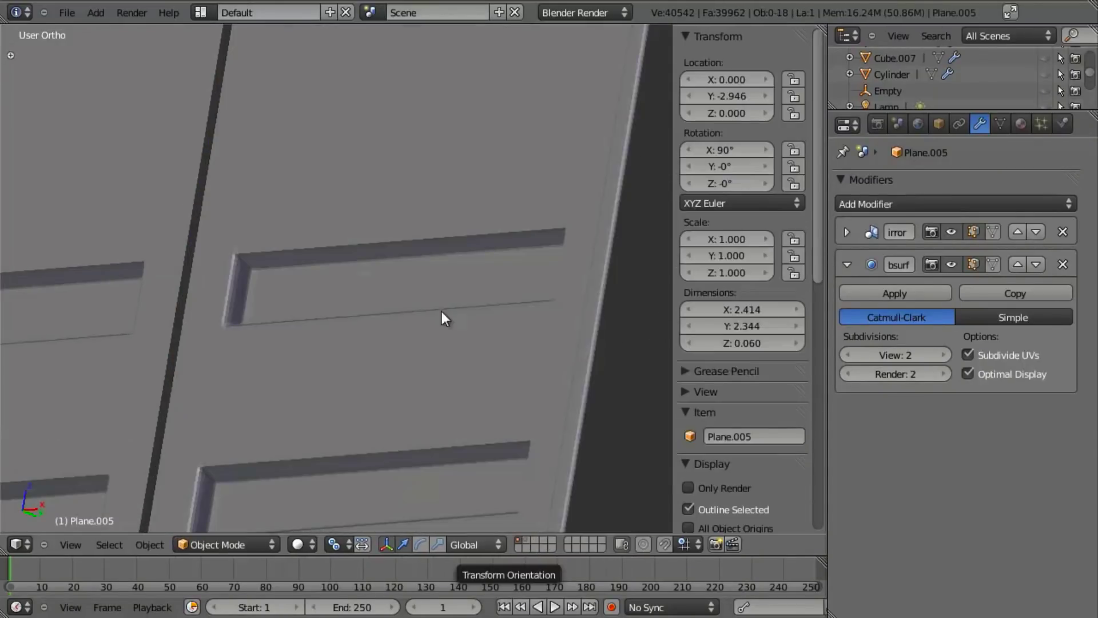
- Apply Shade Smooth to the entire door mesh and inspect the recesses in Object Mode
{"action": "scroll", "coordinate": [239, 321], "scroll_direction": "up", "scroll_amount": 3}
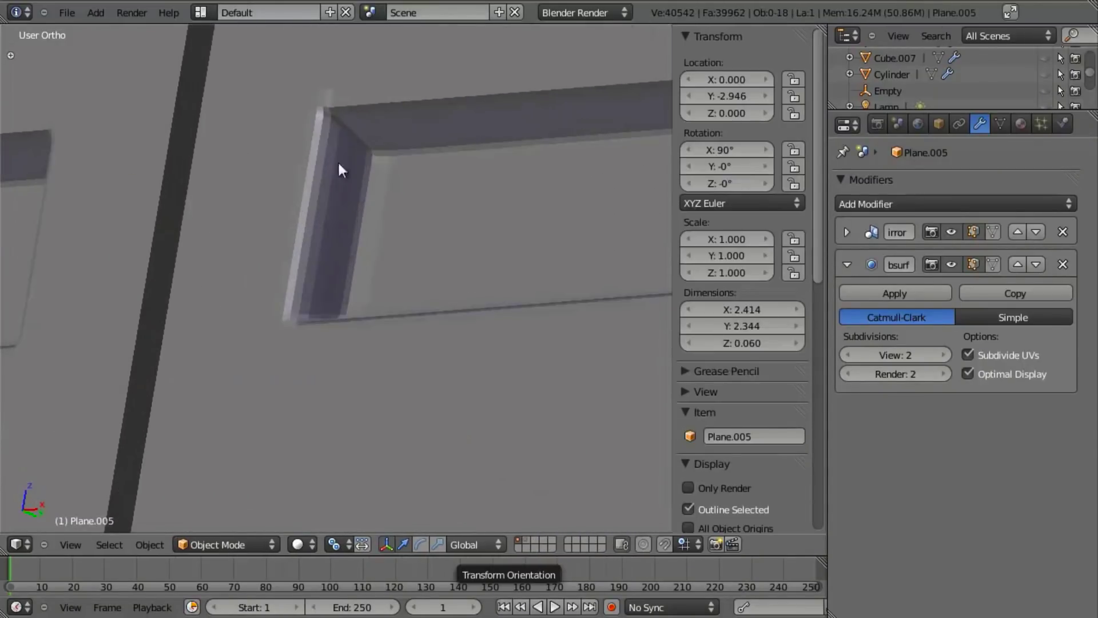
{"action": "key", "text": "Tab"}
{"action": "key", "text": "a"}
{"action": "key", "text": "w"}
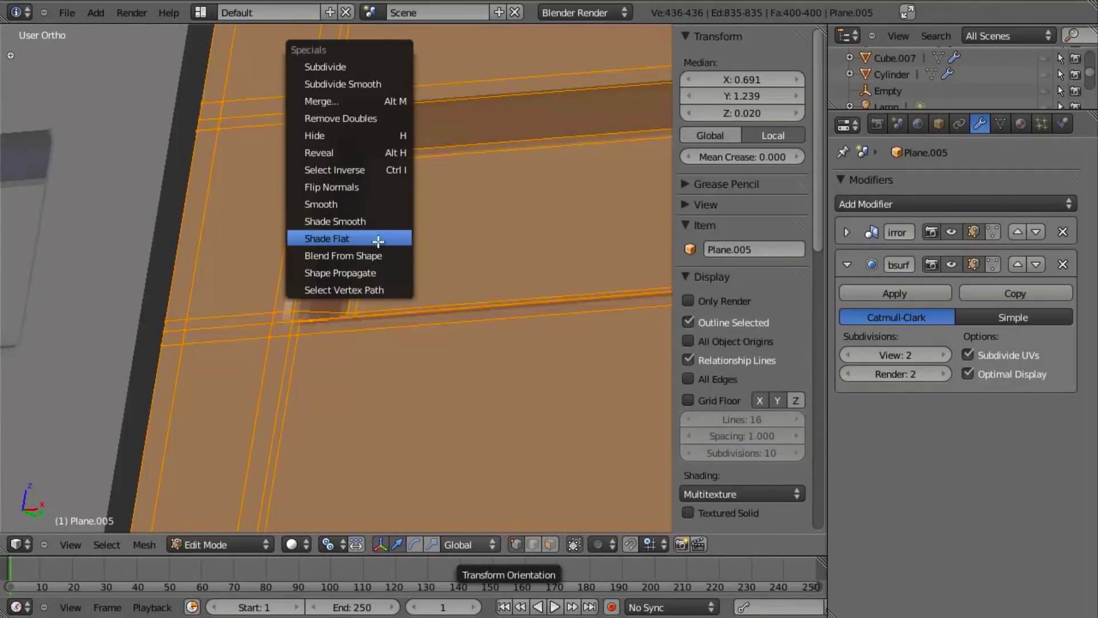
{"action": "left_click", "coordinate": [369, 216]}
{"action": "key", "text": "Tab"}
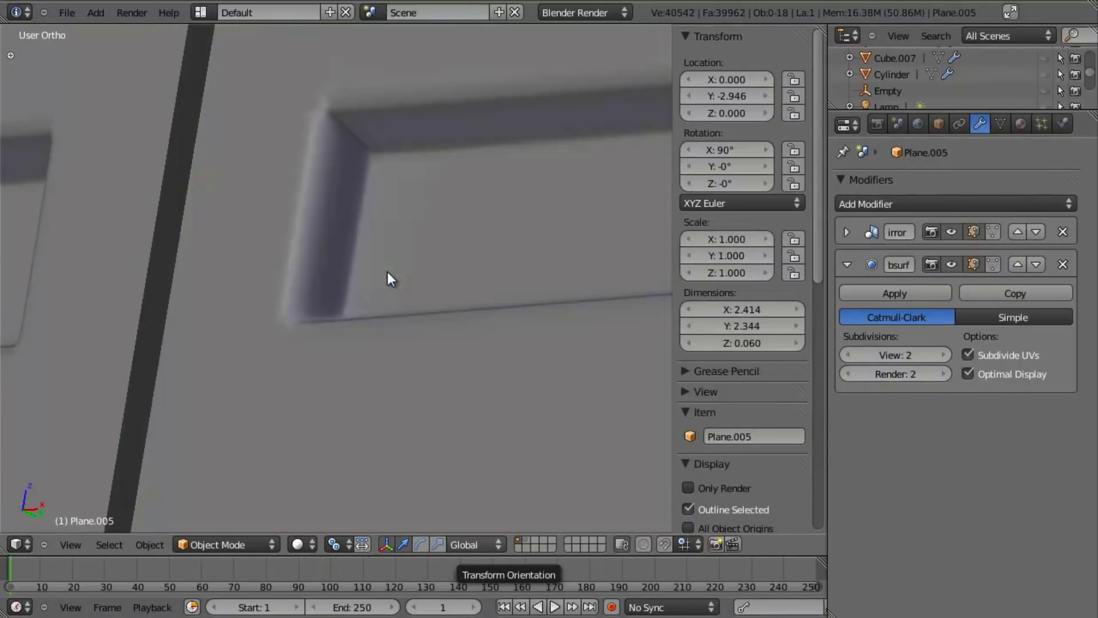
{"action": "scroll", "coordinate": [387, 273], "scroll_direction": "down", "scroll_amount": 2}
{"action": "mouse_move", "coordinate": [469, 289]}
{"action": "middle_mouse_down", "text": "shift"}
{"action": "mouse_move", "coordinate": [332, 301]}
{"action": "mouse_move", "coordinate": [397, 256]}
{"action": "mouse_move", "coordinate": [490, 280]}
{"action": "middle_mouse_up", "text": "shift"}
{"action": "middle_click_drag", "start_coordinate": [588, 264], "coordinate": [490, 306], "text": "shift"}
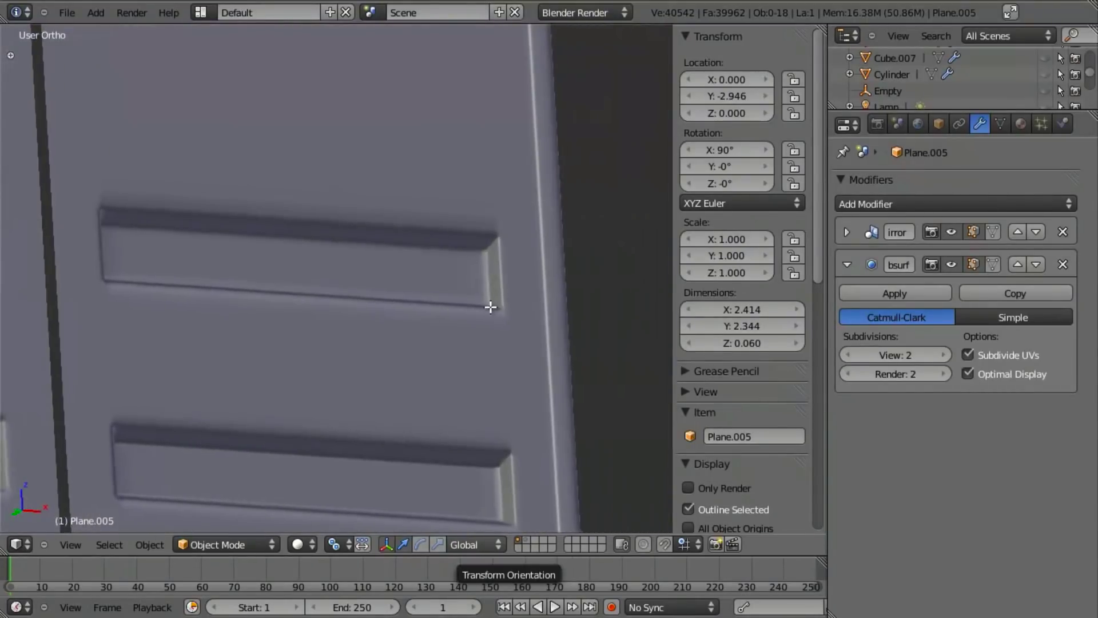
- Move the vertical edge loop just beyond the recesses' outer end about 0.005 outward along X
{"action": "key", "text": "Tab"}
{"action": "key", "text": "a"}
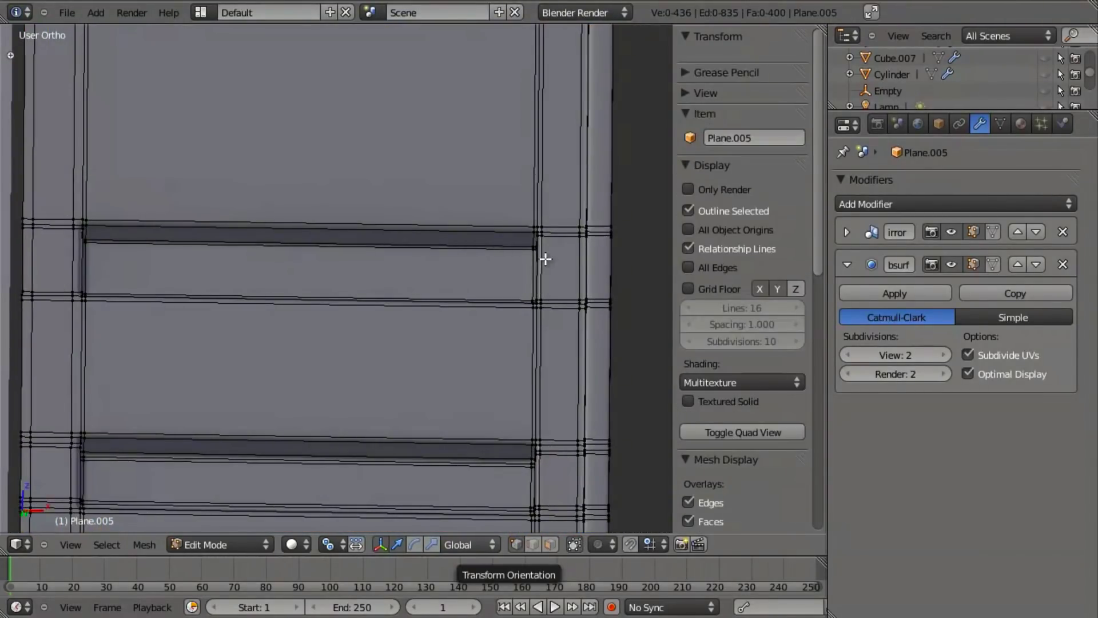
{"action": "right_click", "coordinate": [545, 259], "text": "alt"}
{"action": "key", "text": "g"}
{"action": "key", "text": "x"}
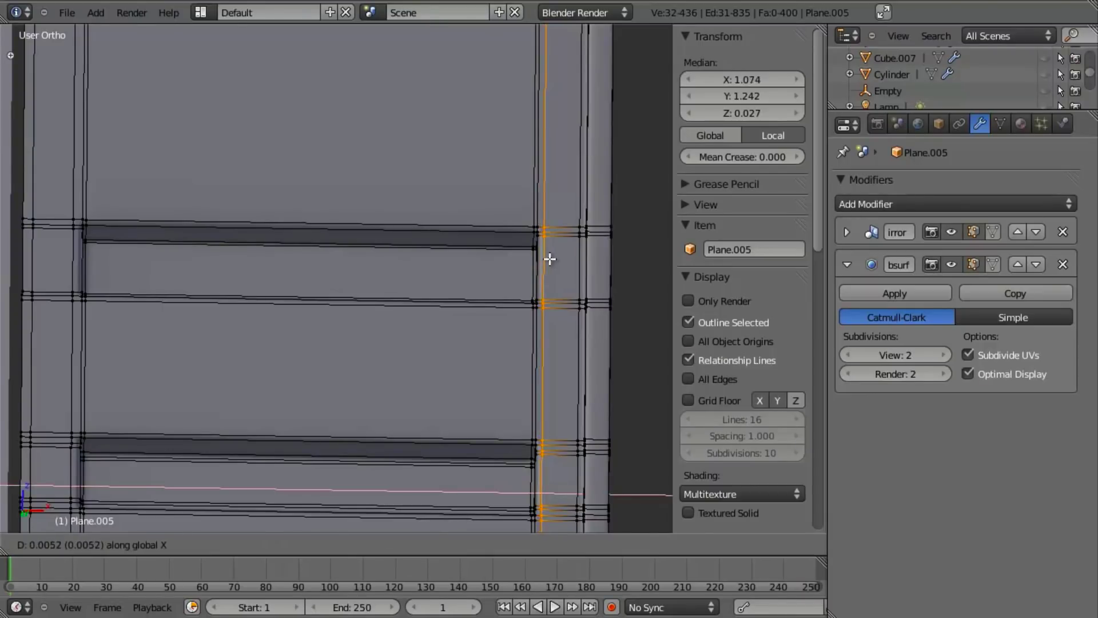
{"action": "left_click", "coordinate": [550, 260]}
{"action": "key", "text": "a"}
- Inspect the smooth shading of both doors in Object Mode, up close and as a whole
{"action": "key", "text": "Tab"}
{"action": "scroll", "coordinate": [320, 297], "scroll_direction": "down", "scroll_amount": 5}
{"action": "middle_click_drag", "start_coordinate": [311, 303], "coordinate": [404, 312]}
{"action": "scroll", "coordinate": [455, 277], "scroll_direction": "up", "scroll_amount": 5}
{"action": "scroll", "coordinate": [455, 280], "scroll_direction": "down", "scroll_amount": 7}
{"action": "scroll", "coordinate": [435, 274], "scroll_direction": "up", "scroll_amount": 4}
{"action": "scroll", "coordinate": [432, 300], "scroll_direction": "down", "scroll_amount": 5}
{"action": "scroll", "coordinate": [331, 372], "scroll_direction": "up", "scroll_amount": 2}
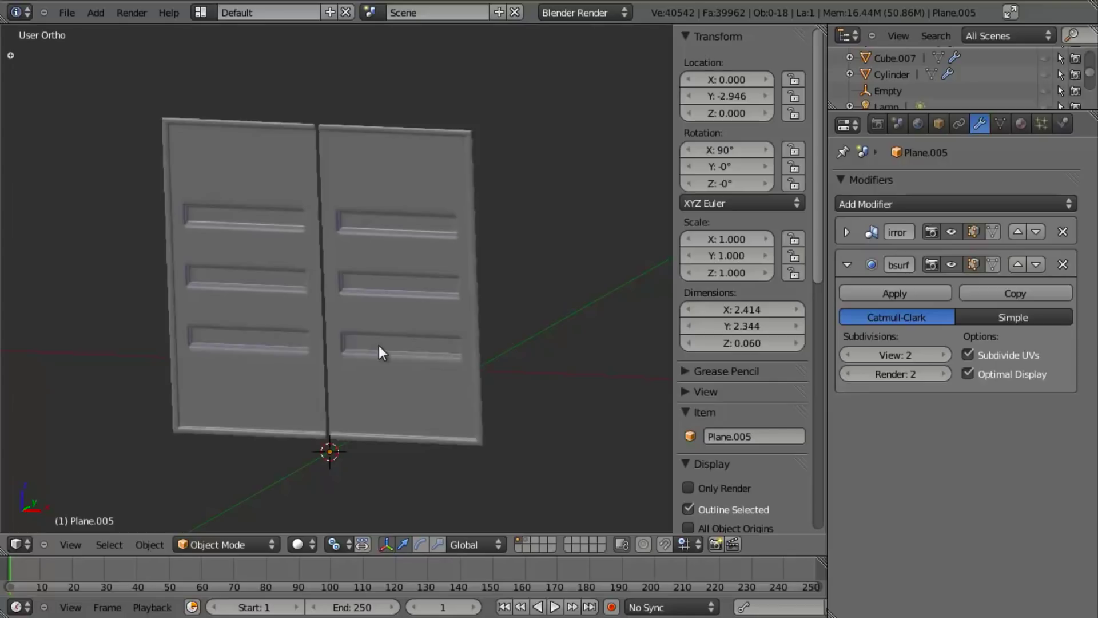
{"action": "scroll", "coordinate": [379, 346], "scroll_direction": "up", "scroll_amount": 1}
- Compare the doors with the container reference photo in front view, using wireframe and solid display, and enter Edit Mode
{"action": "key", "text": "KP_1"}
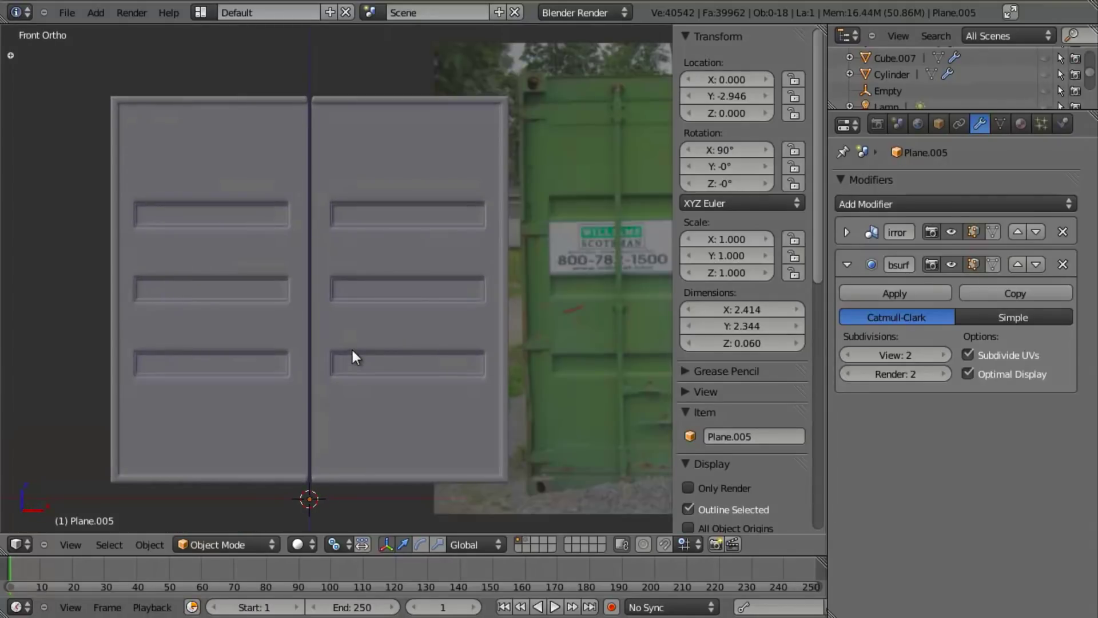
{"action": "key", "text": "z"}
{"action": "scroll", "coordinate": [427, 256], "scroll_direction": "up", "scroll_amount": 3}
{"action": "scroll", "coordinate": [91, 423], "scroll_direction": "up", "scroll_amount": 2}
{"action": "key", "text": "z"}
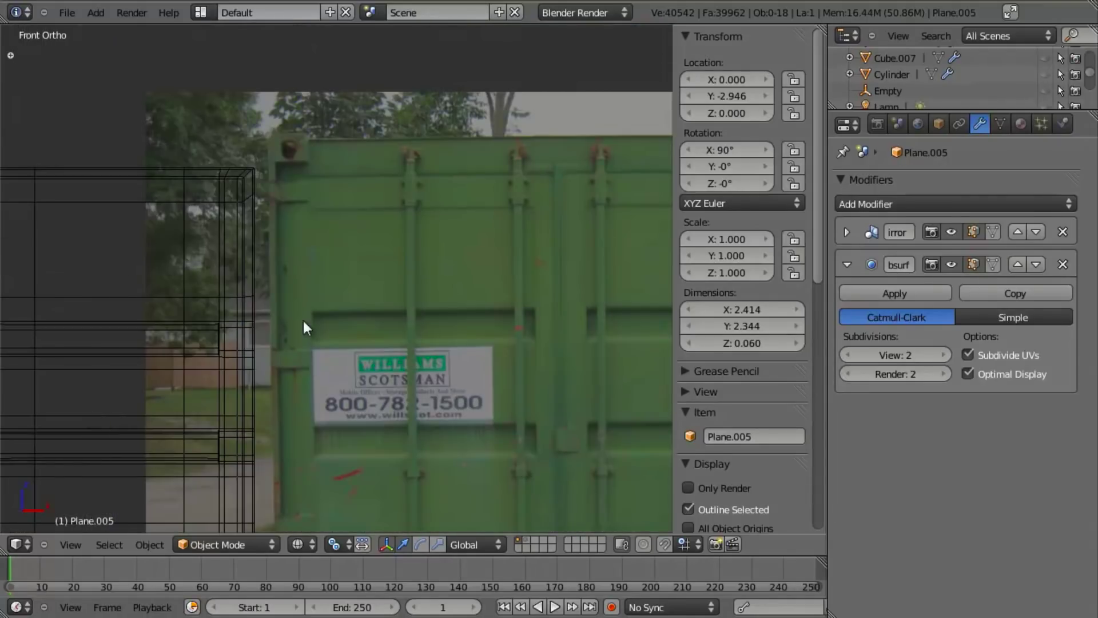
{"action": "middle_click_drag", "start_coordinate": [265, 336], "coordinate": [327, 314], "text": "shift"}
{"action": "middle_click_drag", "start_coordinate": [418, 345], "coordinate": [392, 335], "text": "shift"}
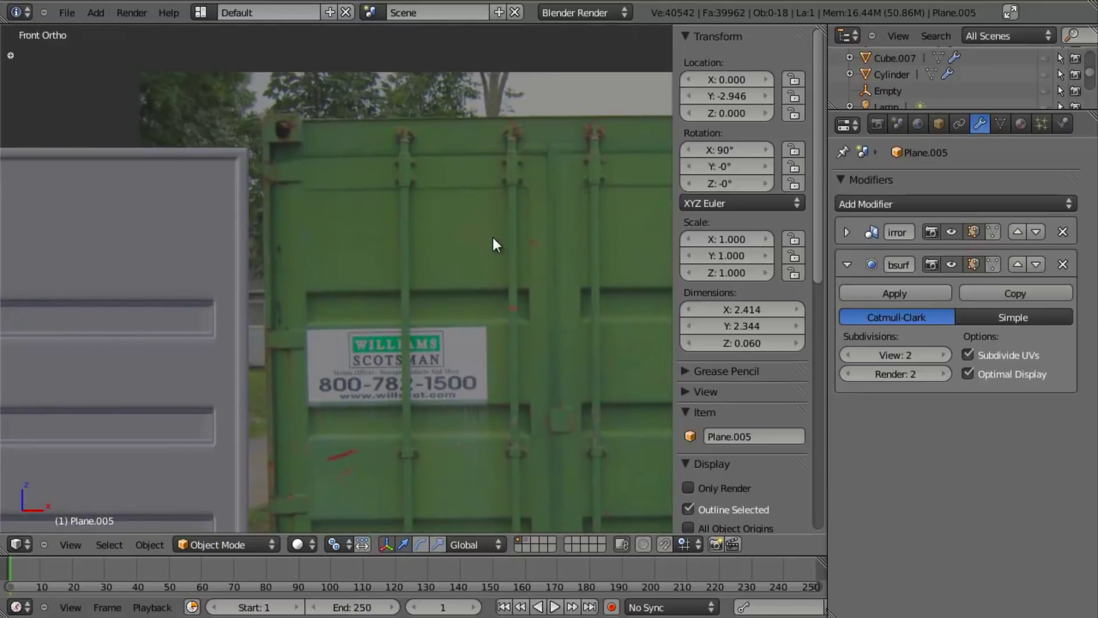
{"action": "key", "text": "Tab"}
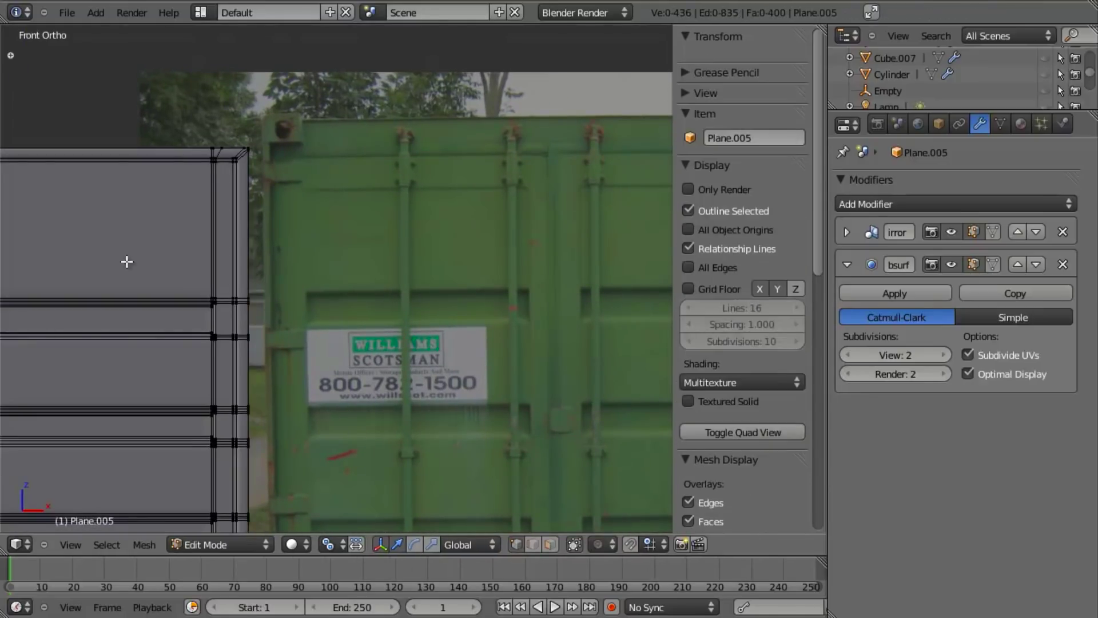
- Insert a horizontal edge loop across the door's upper panel just below the top frame and flatten it along Z
{"action": "middle_click_drag", "start_coordinate": [141, 260], "coordinate": [186, 263], "text": "shift"}
{"action": "scroll", "coordinate": [337, 282], "scroll_direction": "down", "scroll_amount": 2}
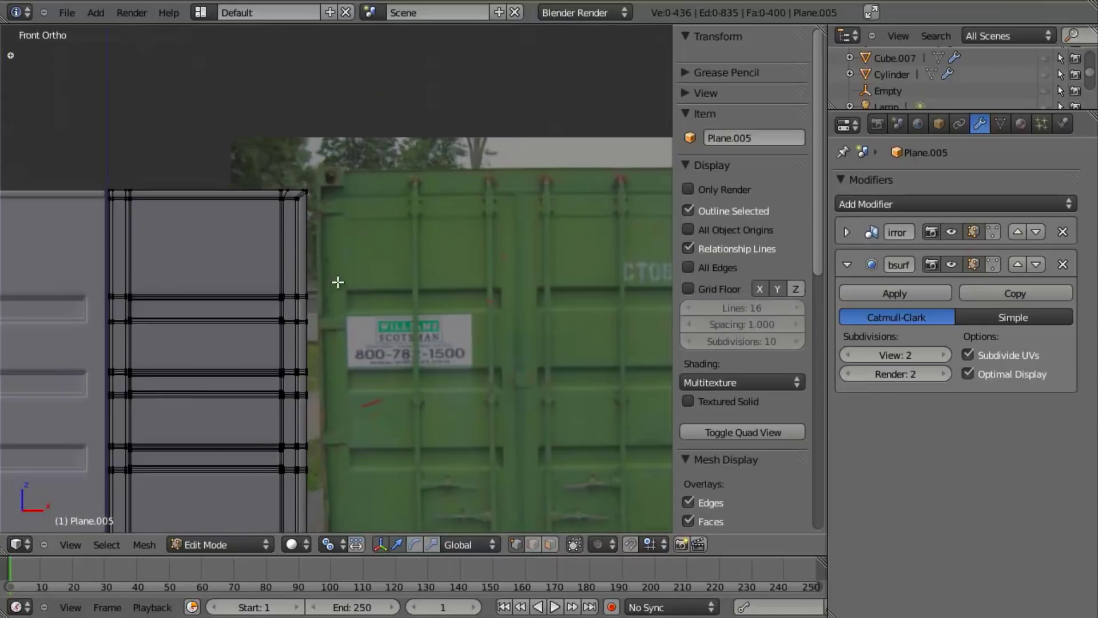
{"action": "left_click", "coordinate": [301, 221]}
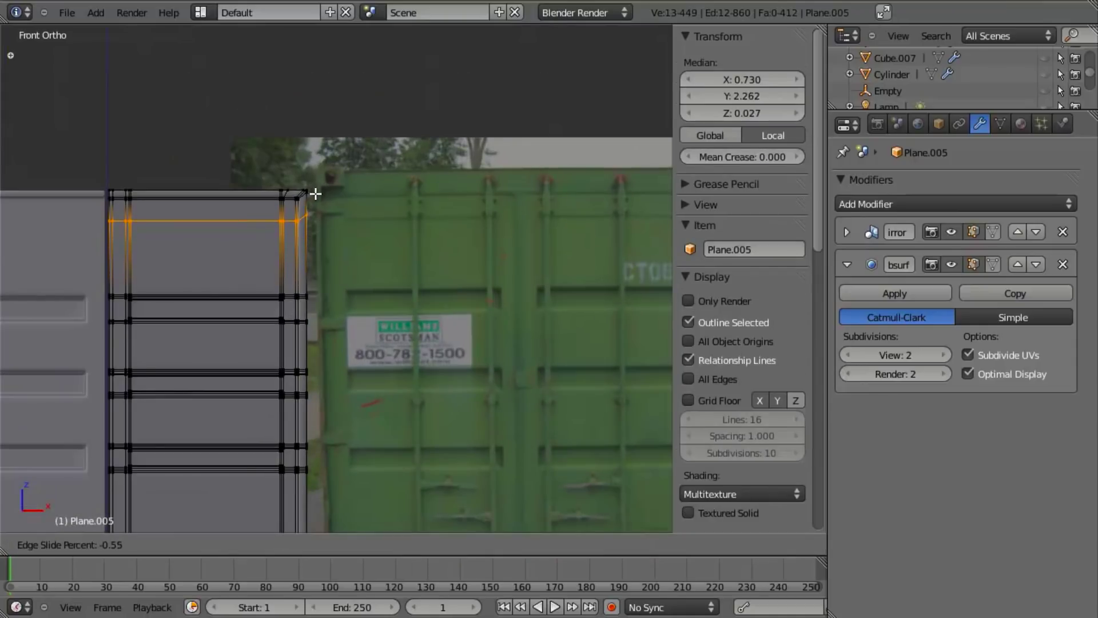
{"action": "left_click", "coordinate": [315, 194]}
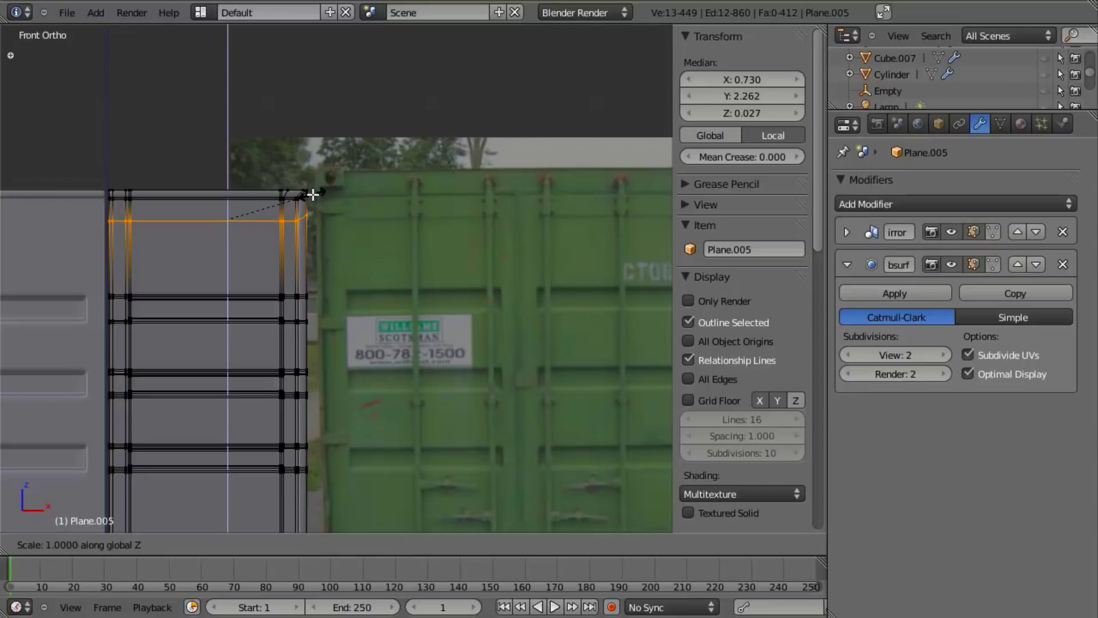
{"action": "scroll", "coordinate": [277, 259], "scroll_direction": "up", "scroll_amount": 7}
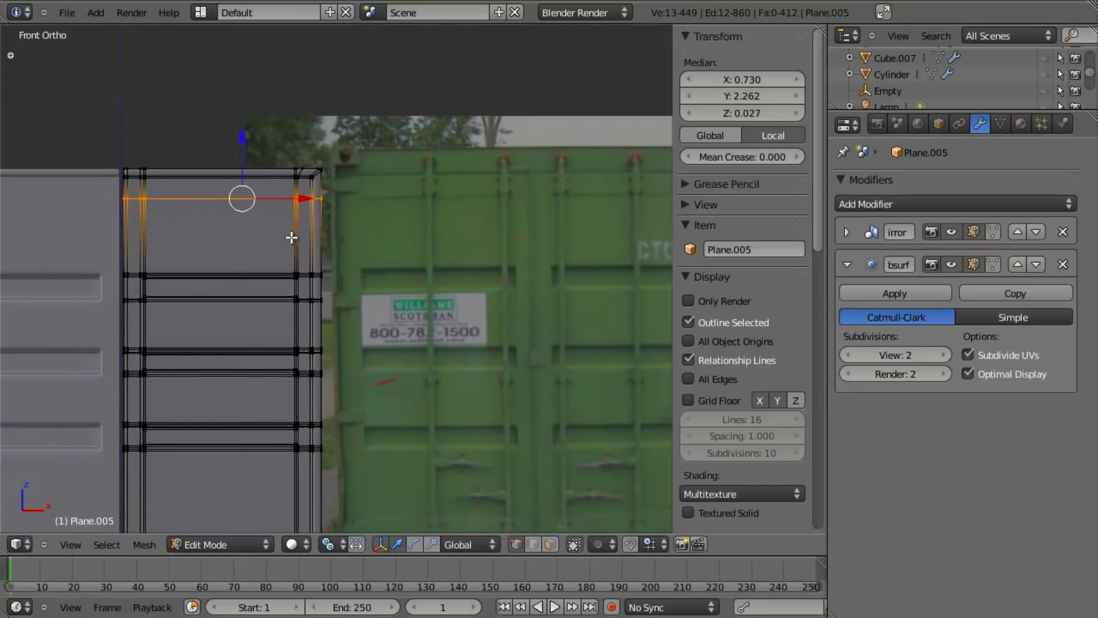
- Switch to face selection and select the three faces between the recesses' outer end and the frame at the door's upper outer corner
{"action": "middle_click_drag", "start_coordinate": [501, 204], "coordinate": [135, 301], "text": "shift"}
{"action": "middle_click_drag", "start_coordinate": [408, 244], "coordinate": [277, 228], "text": "shift"}
{"action": "scroll", "coordinate": [366, 323], "scroll_direction": "up", "scroll_amount": 4}
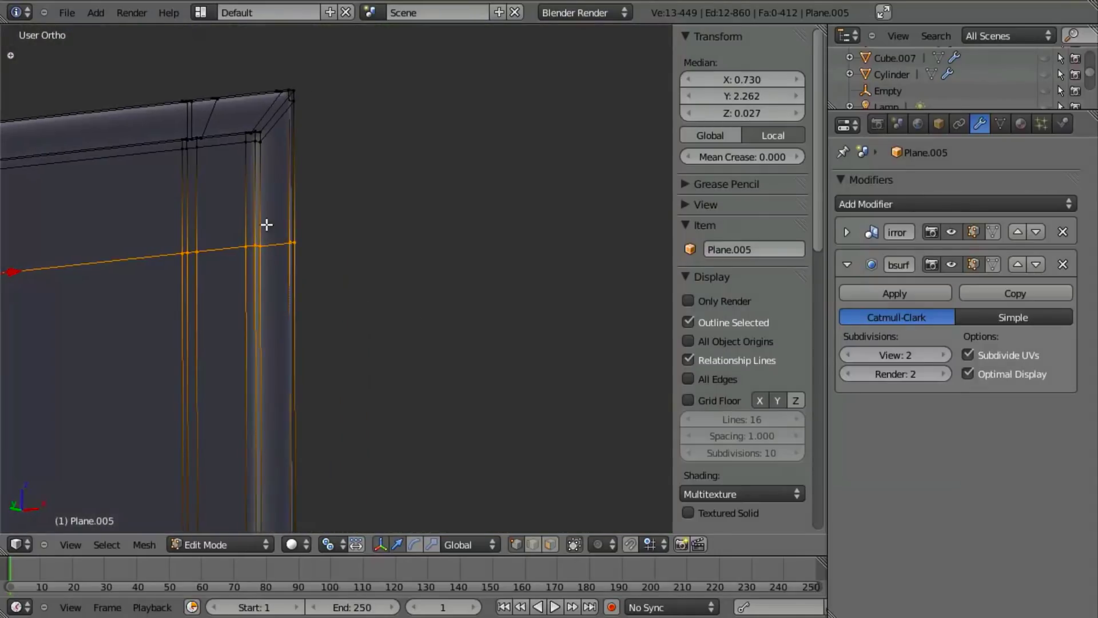
{"action": "key", "text": "ctrl+Tab"}
{"action": "left_click", "coordinate": [280, 257]}
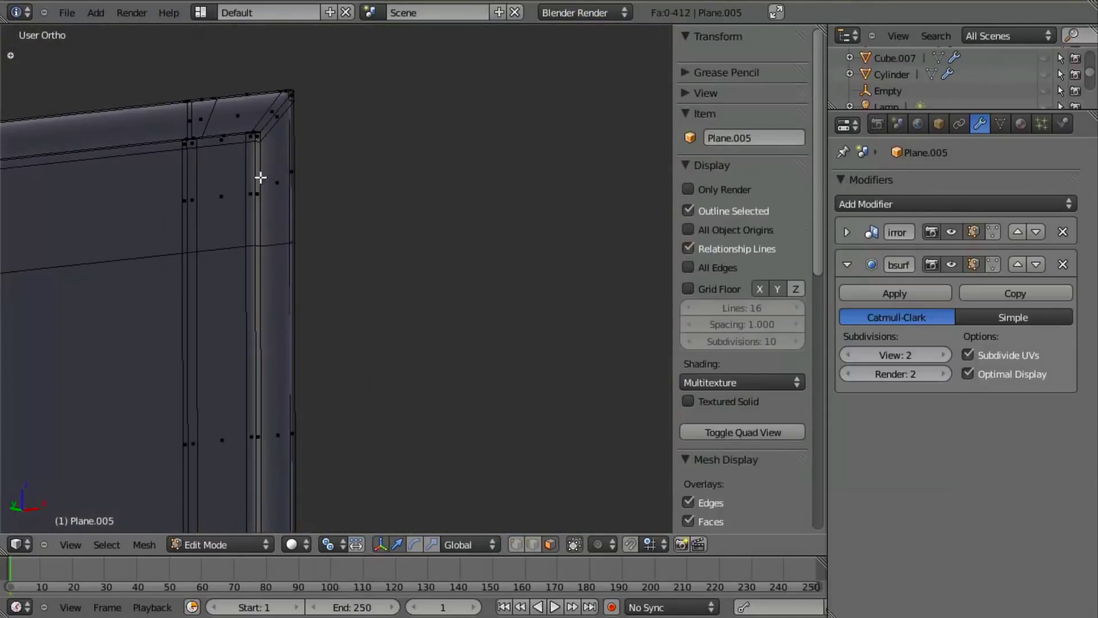
{"action": "right_click", "coordinate": [232, 189]}
{"action": "right_click", "coordinate": [195, 195], "text": "shift"}
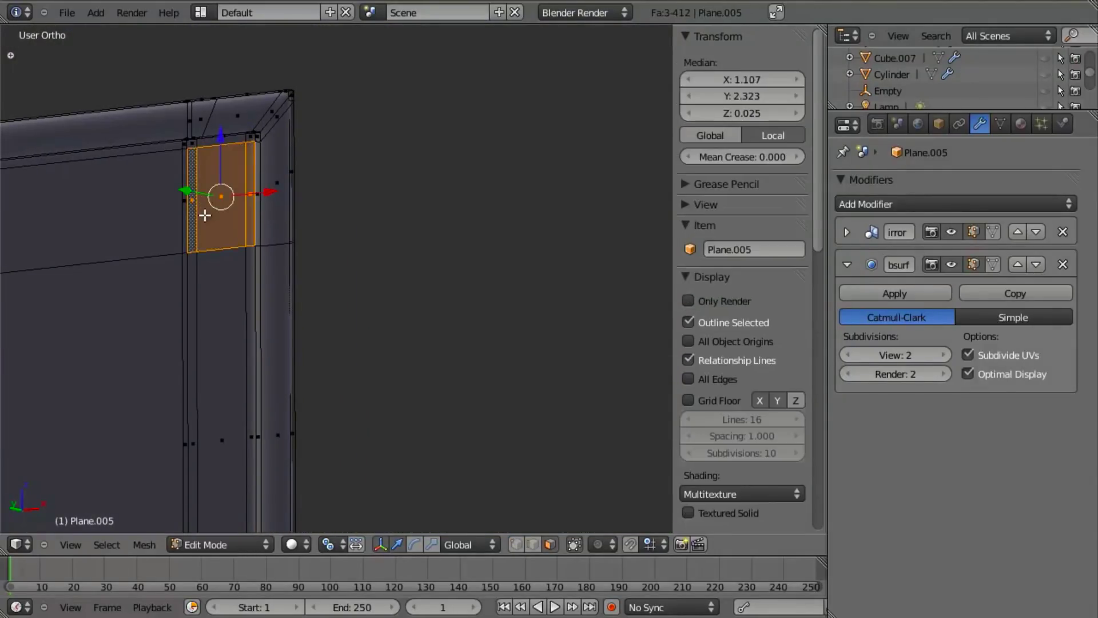
- Examine the hinge plate, corner and raised upper strip in the reference photo against the door's upper corner in front view
{"action": "key", "text": "KP_1"}
{"action": "scroll", "coordinate": [385, 277], "scroll_direction": "down", "scroll_amount": 1}
{"action": "mouse_move", "coordinate": [385, 277]}
{"action": "middle_mouse_down", "text": "shift"}
{"action": "mouse_move", "coordinate": [65, 278]}
{"action": "mouse_move", "coordinate": [402, 285]}
{"action": "middle_mouse_up", "text": "shift"}
{"action": "scroll", "coordinate": [583, 263], "scroll_direction": "up", "scroll_amount": 2}
{"action": "scroll", "coordinate": [584, 262], "scroll_direction": "up", "scroll_amount": 1}
{"action": "middle_click_drag", "start_coordinate": [584, 263], "coordinate": [336, 264], "text": "shift"}
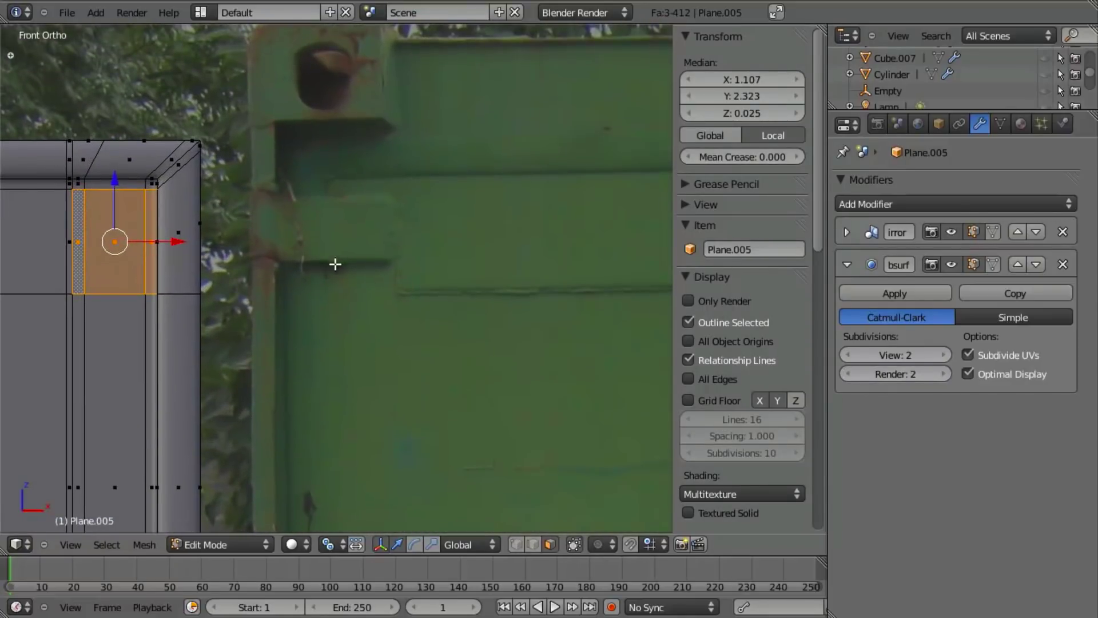
{"action": "middle_click_drag", "start_coordinate": [579, 254], "coordinate": [279, 279], "text": "shift"}
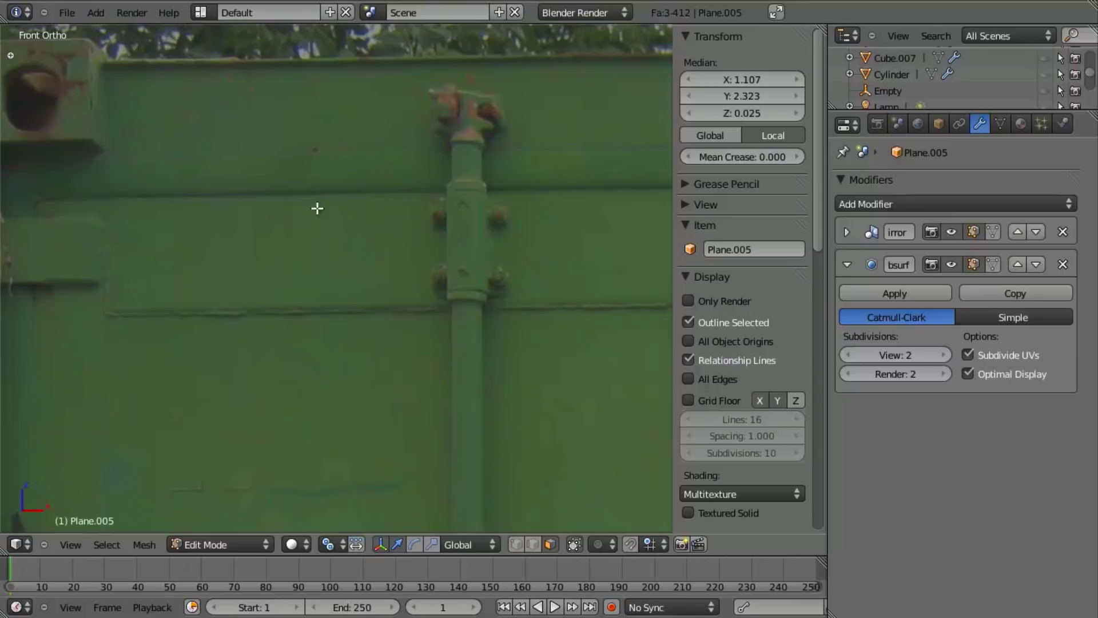
{"action": "middle_click_drag", "start_coordinate": [155, 265], "coordinate": [236, 282], "text": "shift"}
{"action": "middle_click_drag", "start_coordinate": [129, 230], "coordinate": [458, 233], "text": "shift"}
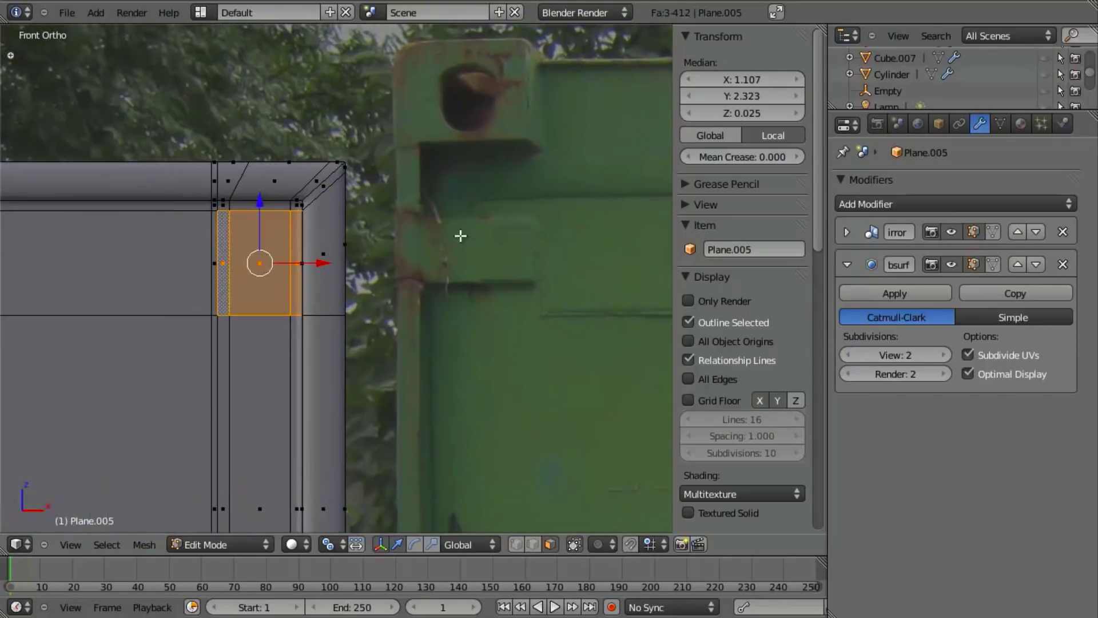
- Leave local view to show the hinges and lock rods, return to editing the door mesh and deselect all its faces
{"action": "key", "text": "Tab"}
{"action": "key", "text": "Tab"}
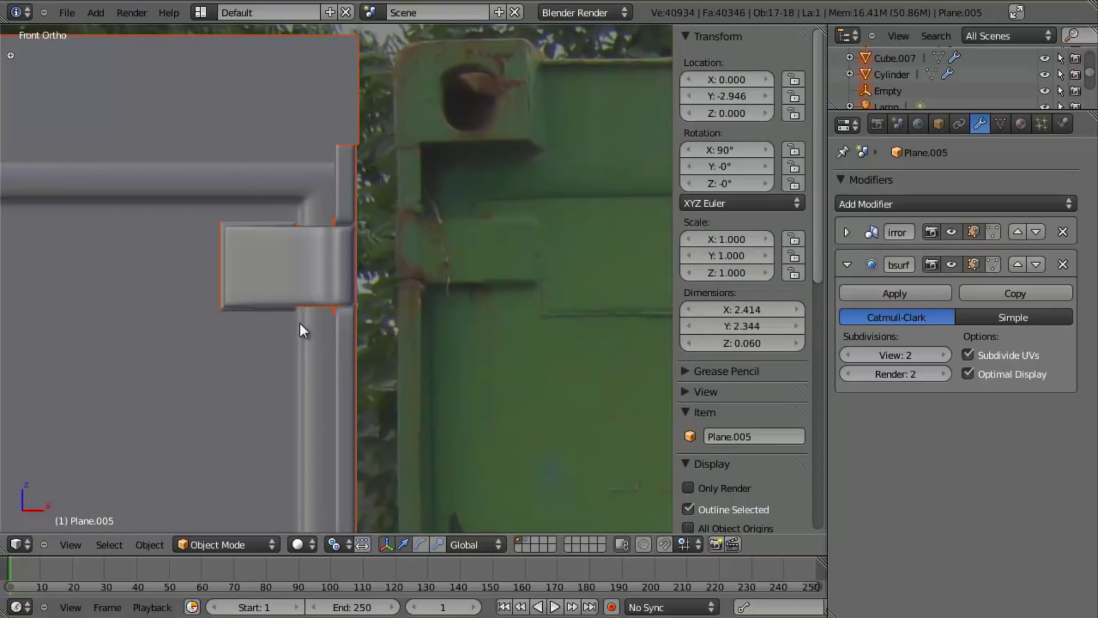
{"action": "middle_click_drag", "start_coordinate": [242, 356], "coordinate": [377, 346], "text": "shift"}
{"action": "key", "text": "a"}
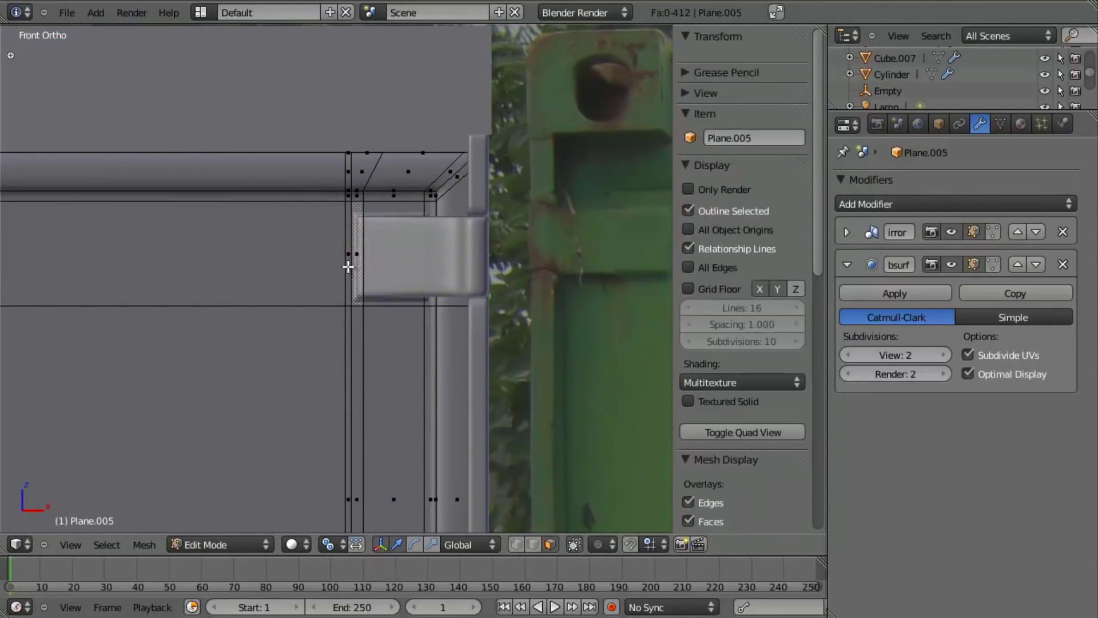
- Select the four faces forming the top horizontal strip between the upper hinge and the recesses' inner end
{"action": "scroll", "coordinate": [355, 285], "scroll_direction": "up", "scroll_amount": 2}
{"action": "right_click", "coordinate": [351, 244]}
{"action": "right_click", "coordinate": [248, 250], "text": "shift"}
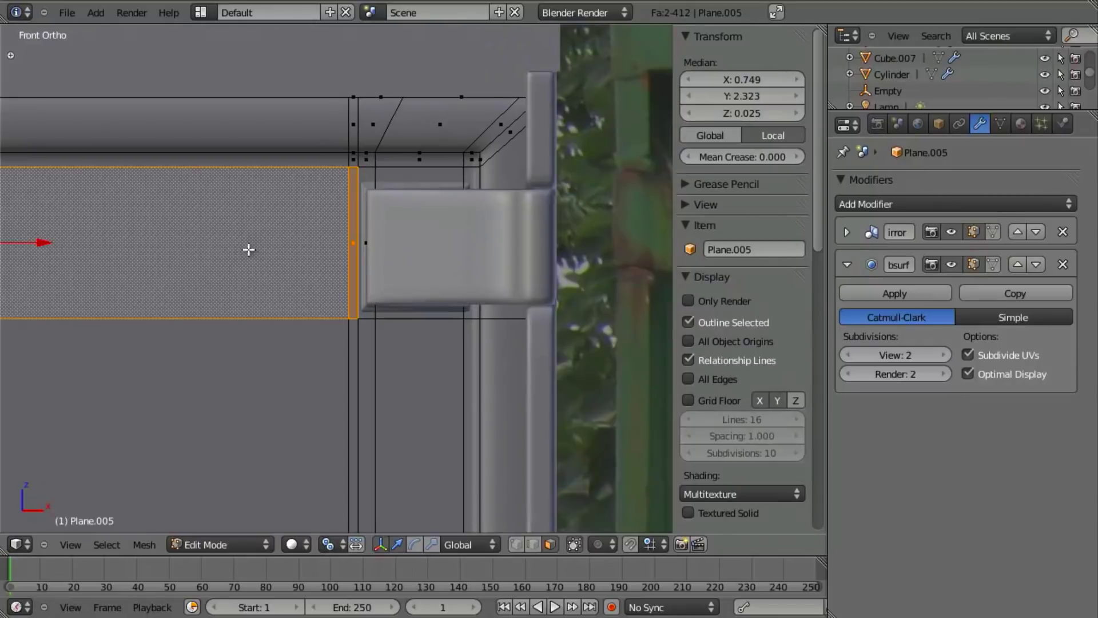
{"action": "scroll", "coordinate": [214, 321], "scroll_direction": "down", "scroll_amount": 2}
{"action": "middle_click_drag", "start_coordinate": [196, 349], "coordinate": [708, 313], "text": "shift"}
{"action": "right_click", "coordinate": [84, 233], "text": "shift"}
{"action": "right_click", "coordinate": [74, 225], "text": "shift"}
{"action": "right_click", "coordinate": [79, 222], "text": "shift"}
{"action": "right_click", "coordinate": [170, 230], "text": "shift"}
{"action": "scroll", "coordinate": [444, 301], "scroll_direction": "down", "scroll_amount": 1, "text": "shift"}
{"action": "scroll", "coordinate": [455, 310], "scroll_direction": "down", "scroll_amount": 5}
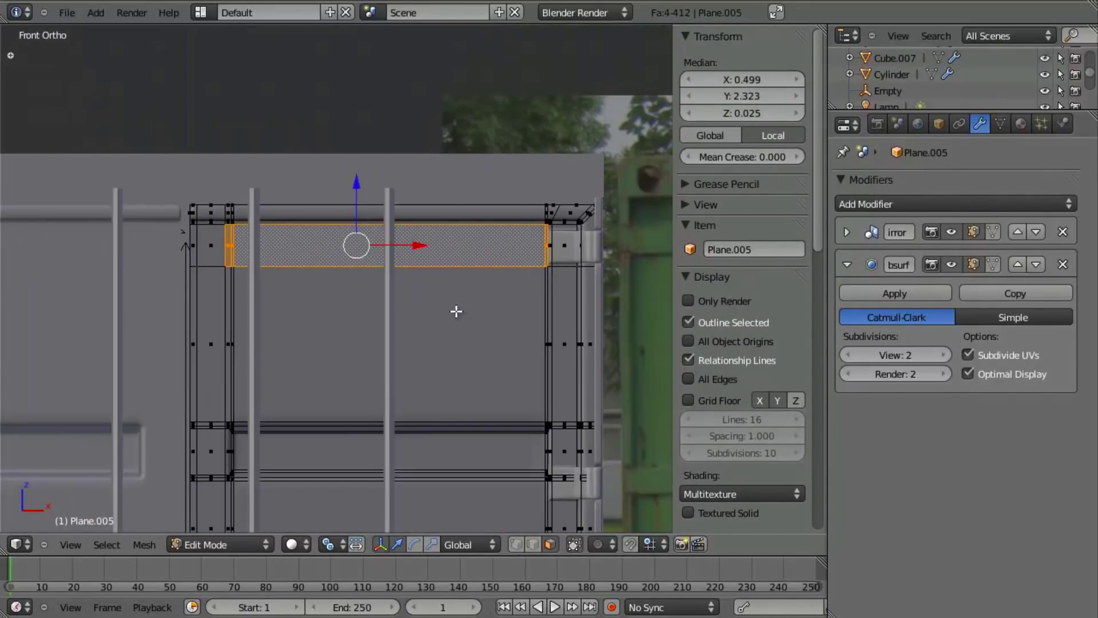
- Box-select the faces at the inner end of the top strip and the face directly below, adding them to the selection
{"action": "scroll", "coordinate": [456, 310], "scroll_direction": "down", "scroll_amount": 4}
{"action": "middle_click_drag", "start_coordinate": [456, 310], "coordinate": [356, 319], "text": "shift"}
{"action": "middle_click_drag", "start_coordinate": [214, 360], "coordinate": [368, 358], "text": "shift"}
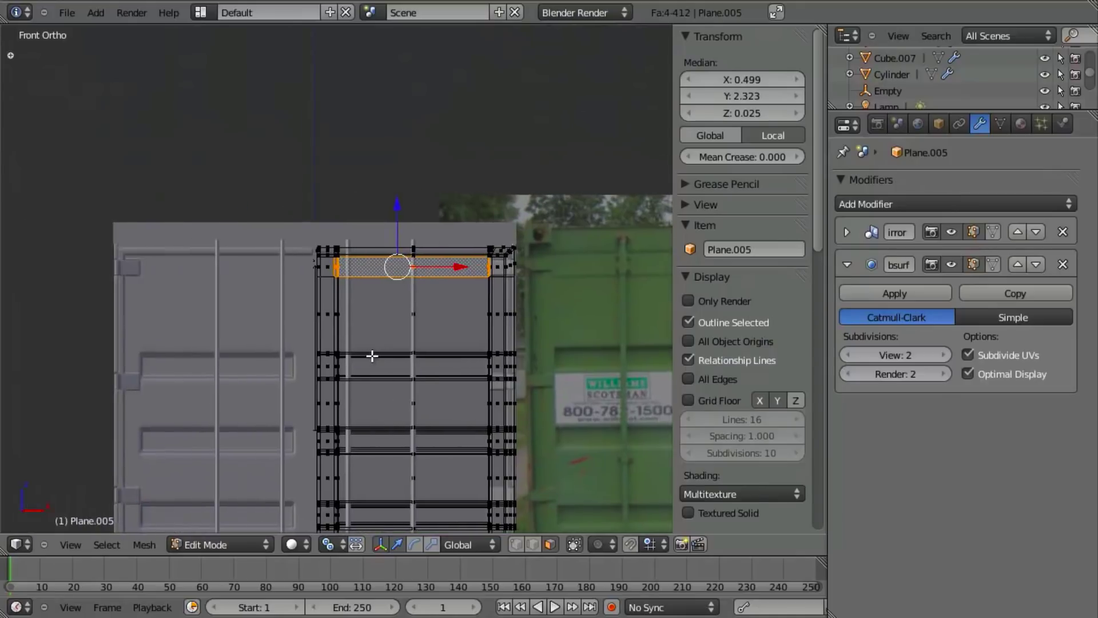
{"action": "scroll", "coordinate": [363, 338], "scroll_direction": "up", "scroll_amount": 9}
{"action": "key", "text": "b"}
{"action": "left_click_drag", "start_coordinate": [309, 303], "coordinate": [305, 366]}
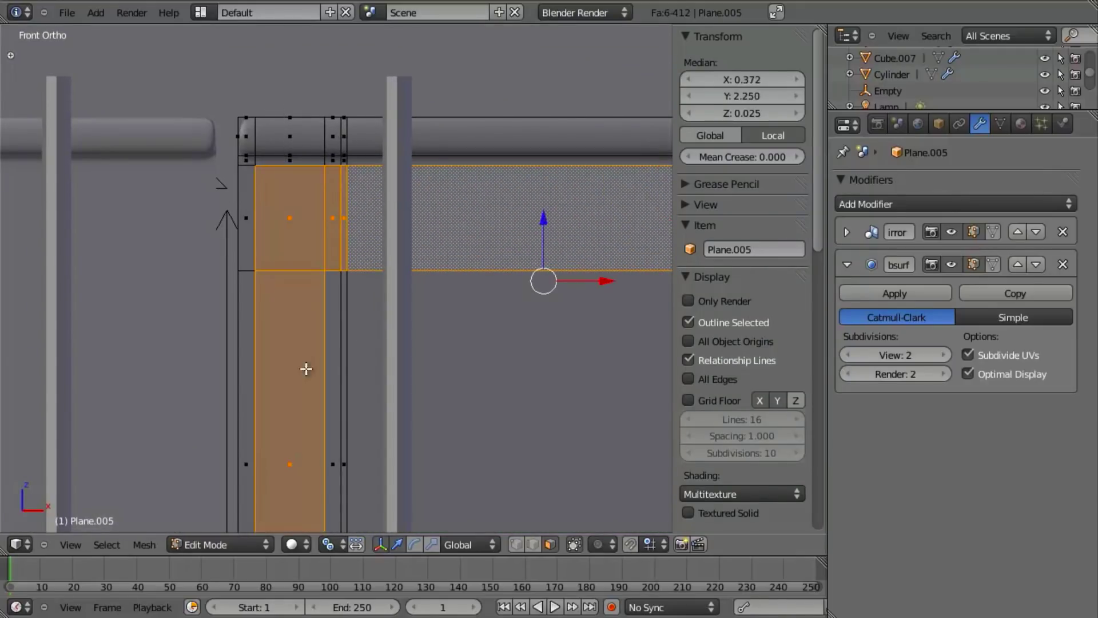
- Add the vertical strip beside the door's centre gap to the face selection, leaving out the narrow edge column
{"action": "scroll", "coordinate": [550, 391], "scroll_direction": "down", "scroll_amount": 3}
{"action": "middle_click_drag", "start_coordinate": [552, 391], "coordinate": [190, 321], "text": "shift"}
{"action": "scroll", "coordinate": [354, 357], "scroll_direction": "down", "scroll_amount": 3}
{"action": "middle_click_drag", "start_coordinate": [461, 370], "coordinate": [256, 304], "text": "shift"}
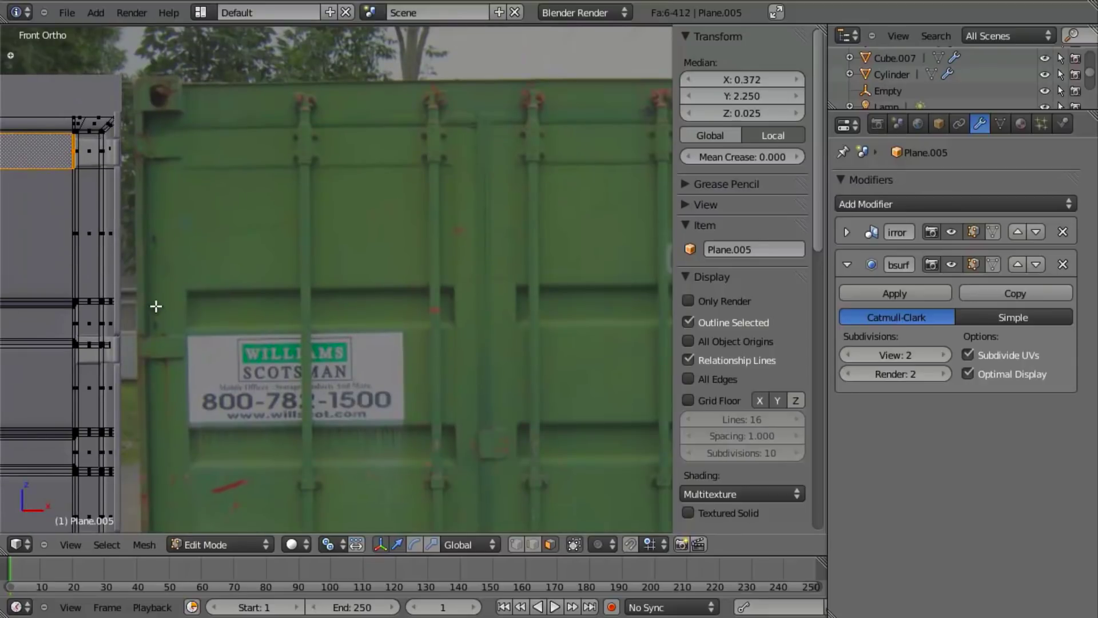
{"action": "middle_click_drag", "start_coordinate": [126, 270], "coordinate": [615, 152], "text": "shift"}
{"action": "middle_click_drag", "start_coordinate": [338, 235], "coordinate": [379, 115], "text": "shift"}
{"action": "key", "text": "b"}
{"action": "left_click_drag", "start_coordinate": [331, 333], "coordinate": [327, 547]}
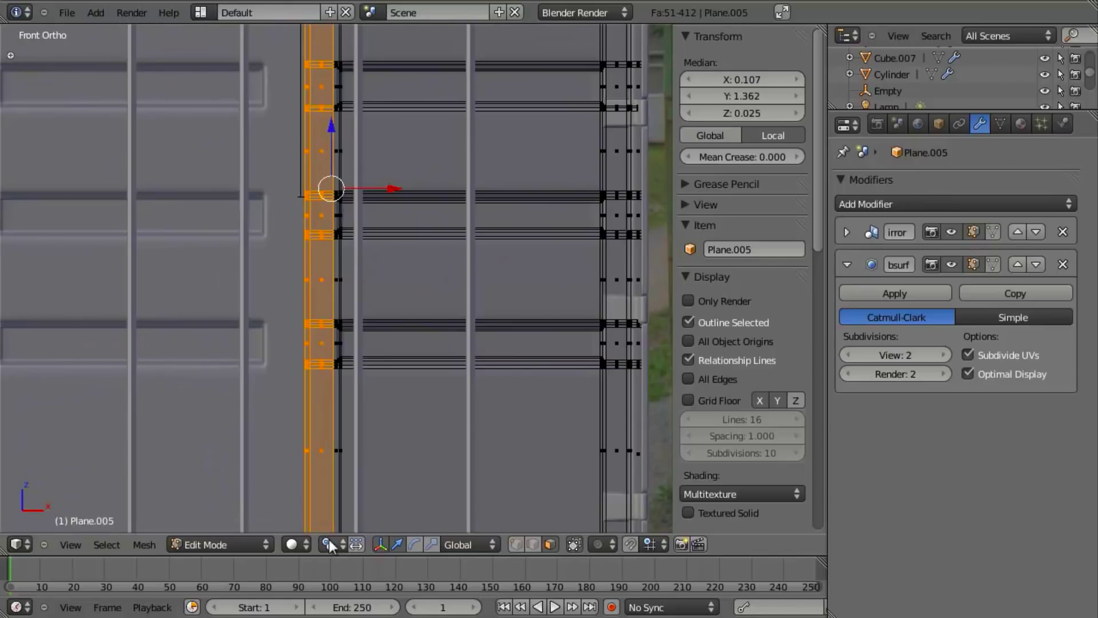
{"action": "key", "text": "b"}
{"action": "middle_click_drag", "start_coordinate": [311, 46], "coordinate": [92, 438]}
{"action": "middle_click_drag", "start_coordinate": [502, 304], "coordinate": [515, 96], "text": "shift"}
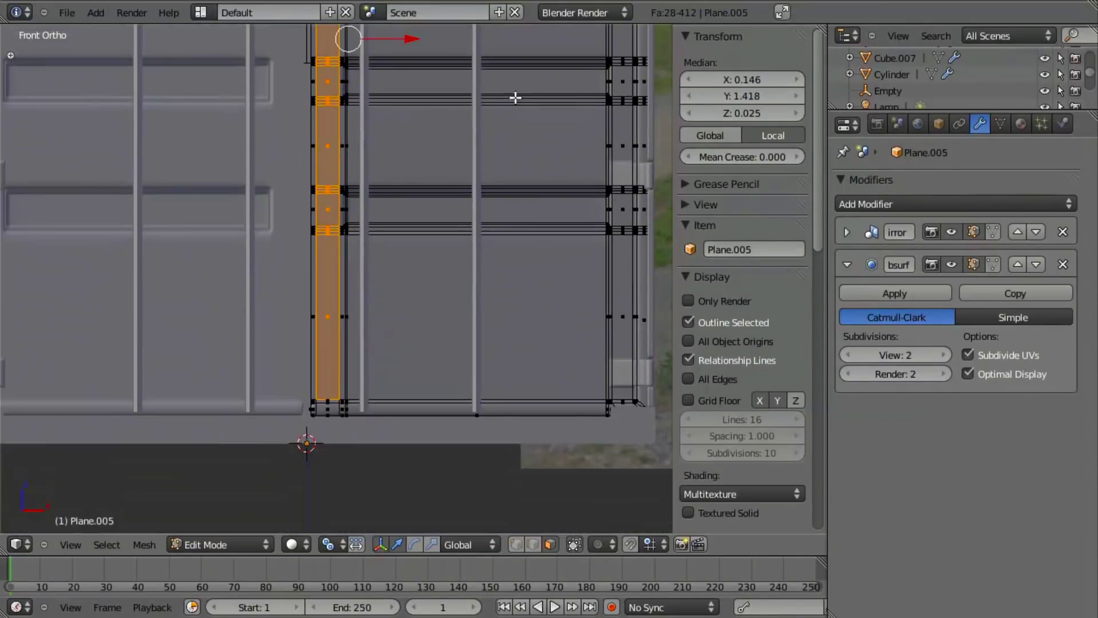
- Insert a horizontal edge loop across the door's lower panel above the bottom frame and flatten it by scaling 0 along Z
{"action": "middle_click_drag", "start_coordinate": [443, 294], "coordinate": [440, 365], "text": "shift"}
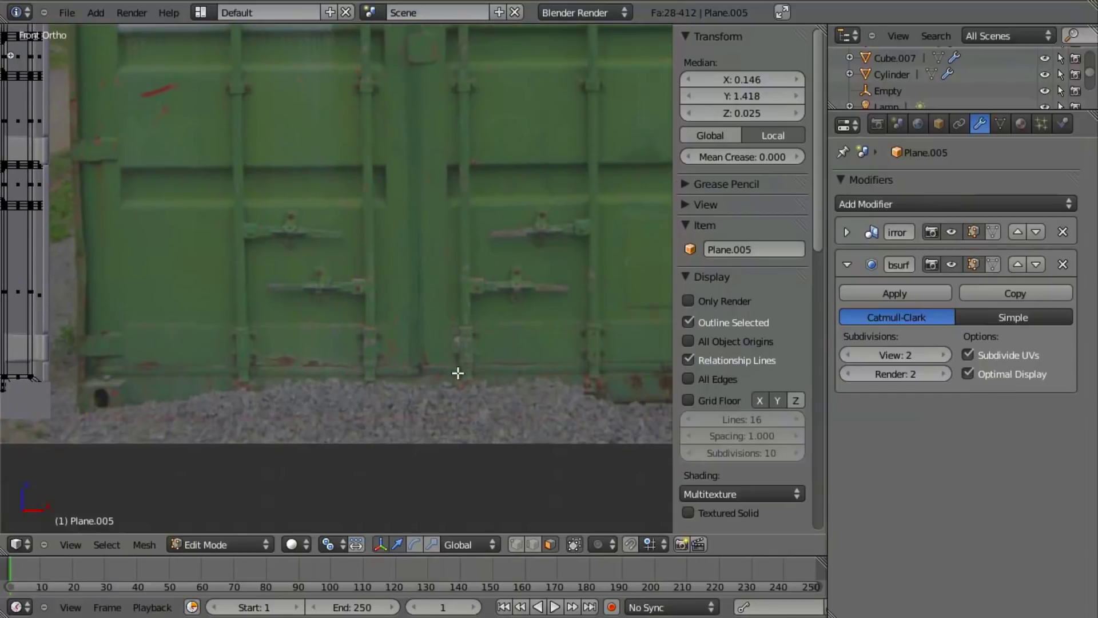
{"action": "middle_click_drag", "start_coordinate": [166, 352], "coordinate": [456, 319], "text": "shift"}
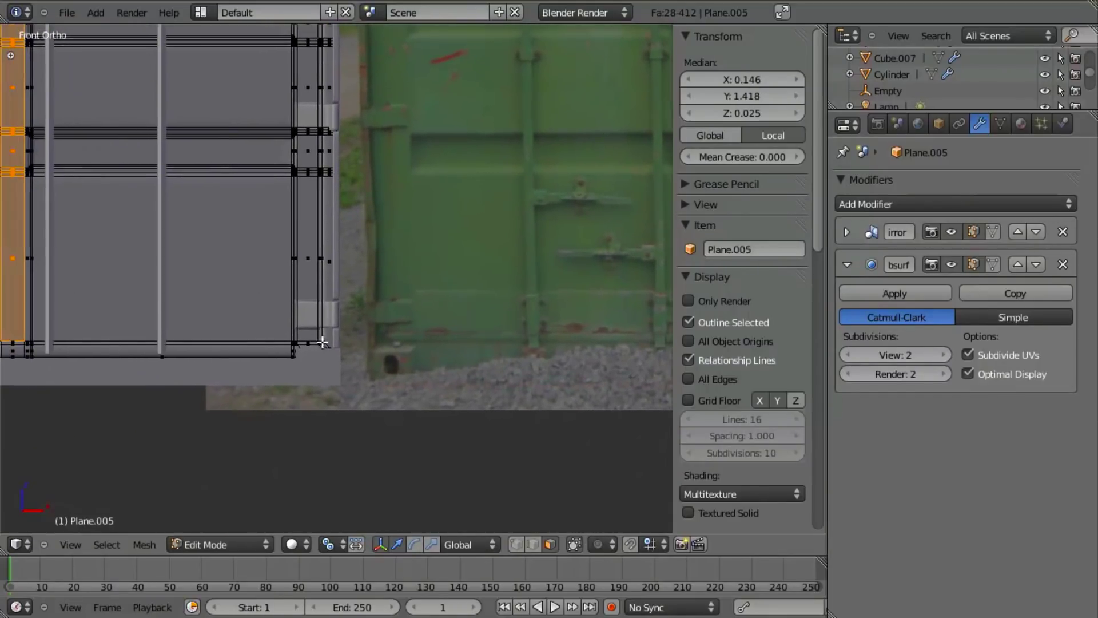
{"action": "key", "text": "ctrl+r"}
{"action": "left_click", "coordinate": [291, 275]}
{"action": "left_click", "coordinate": [305, 301]}
{"action": "key", "text": "s"}
{"action": "key", "text": "z"}
{"action": "key", "text": "0"}
{"action": "key", "text": "Return"}
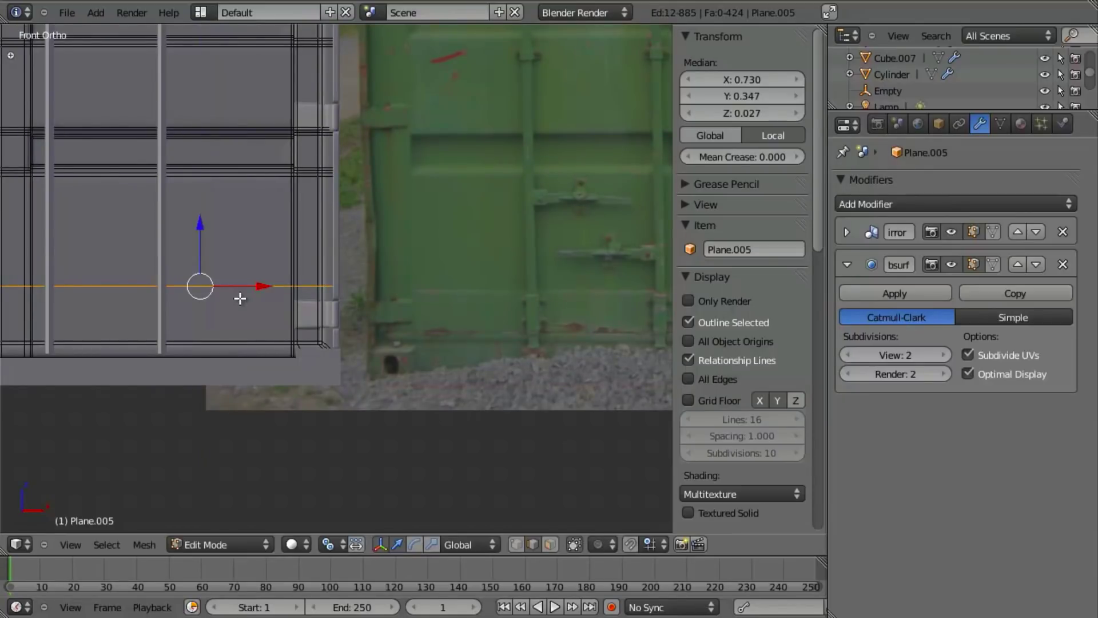
- Switch to face selection and select the bottom horizontal strip from the hinge side to the inner vertical strip
{"action": "middle_click_drag", "start_coordinate": [240, 298], "coordinate": [340, 305], "text": "shift"}
{"action": "key", "text": "ctrl+Tab"}
{"action": "left_click", "coordinate": [353, 334]}
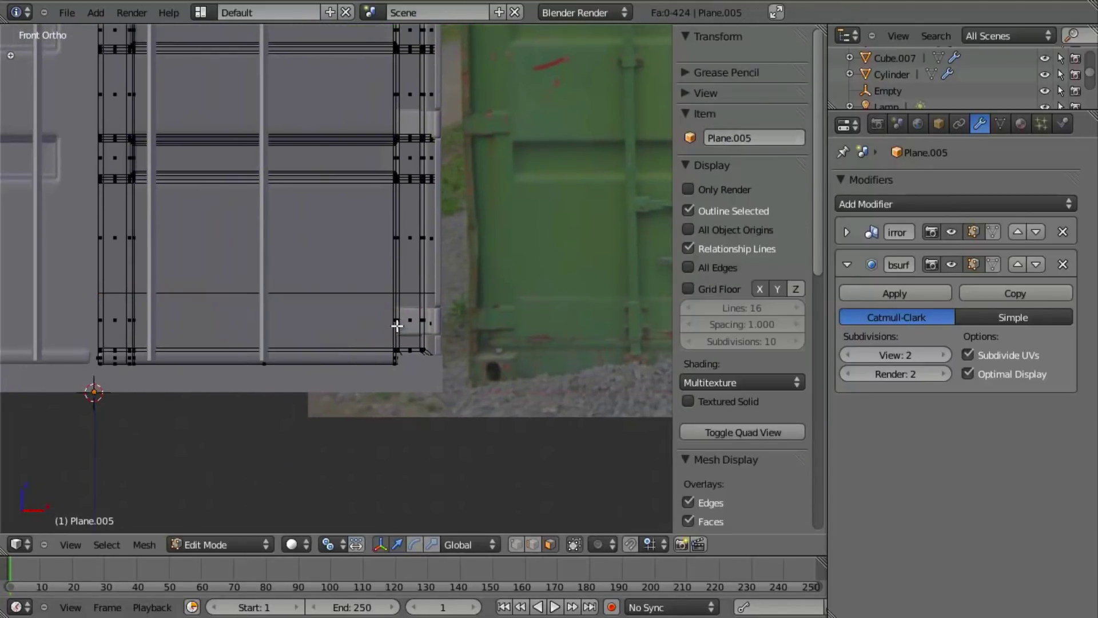
{"action": "right_click", "coordinate": [391, 321]}
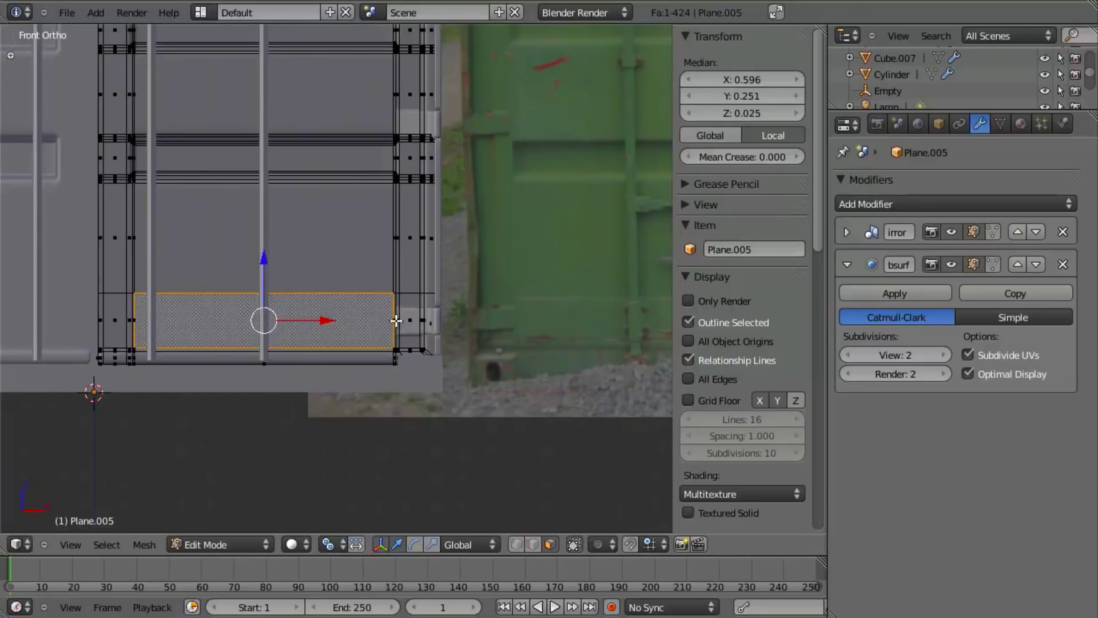
{"action": "right_click", "coordinate": [396, 321]}
{"action": "scroll", "coordinate": [434, 370], "scroll_direction": "up", "scroll_amount": 4}
{"action": "right_click", "coordinate": [258, 375], "text": "shift"}
{"action": "scroll", "coordinate": [255, 375], "scroll_direction": "down", "scroll_amount": 4}
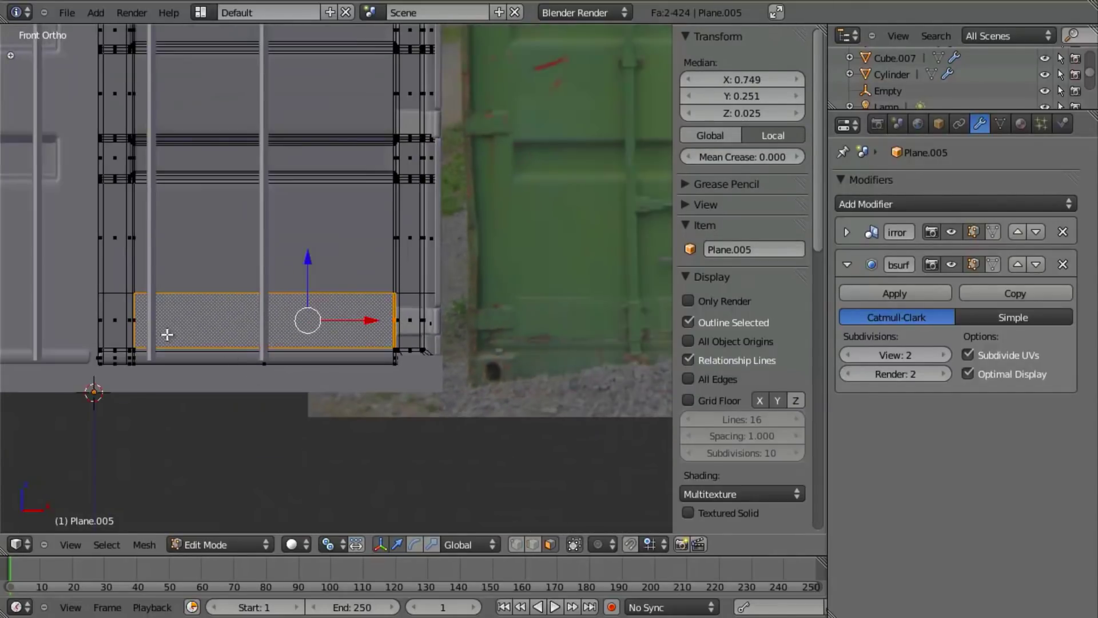
{"action": "left_click_drag", "start_coordinate": [111, 311], "coordinate": [170, 346]}
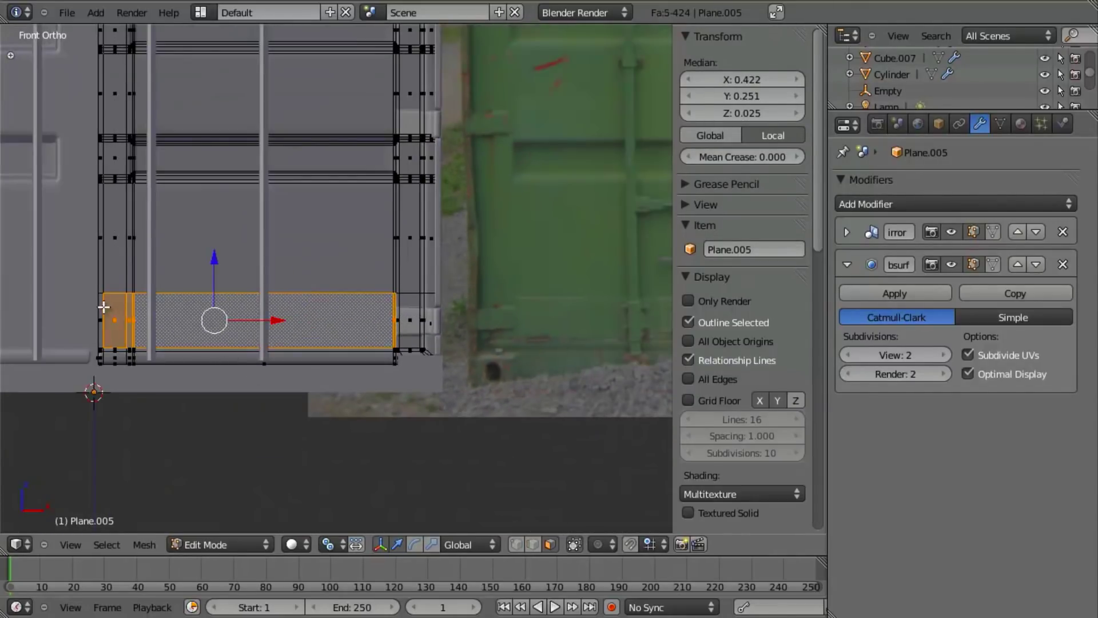
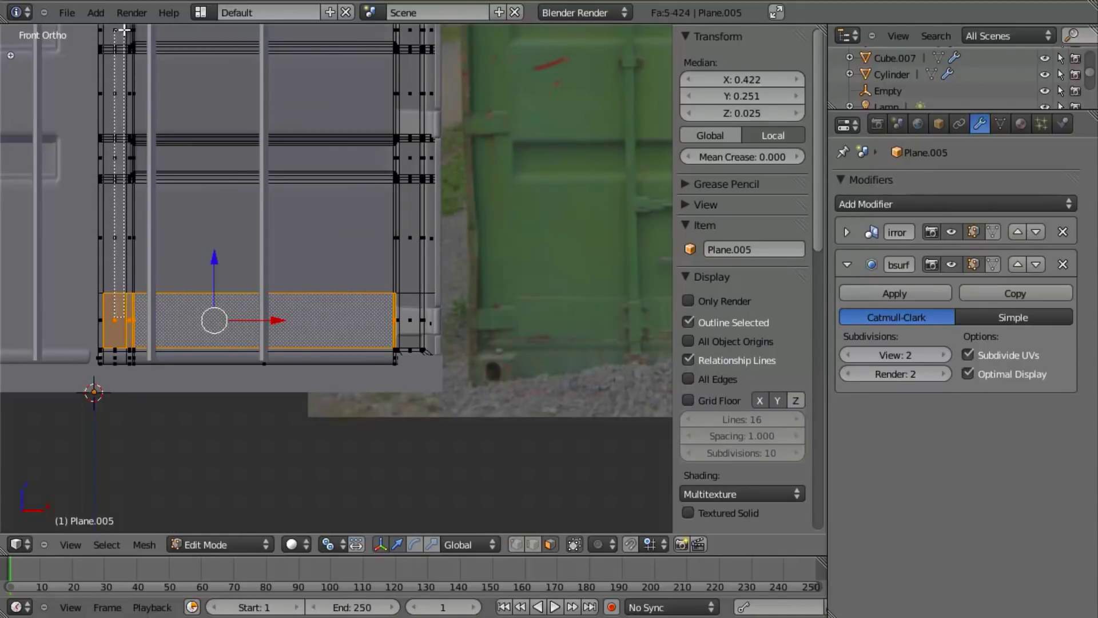
- Add the full-height inner vertical strip and the top horizontal strip to the face selection
{"action": "left_click_drag", "start_coordinate": [121, 29], "coordinate": [122, 27]}
{"action": "scroll", "coordinate": [260, 309], "scroll_direction": "down", "scroll_amount": 5}
{"action": "middle_click_drag", "start_coordinate": [311, 230], "coordinate": [329, 391], "text": "shift"}
{"action": "scroll", "coordinate": [284, 322], "scroll_direction": "up", "scroll_amount": 4}
{"action": "key", "text": "b"}
{"action": "left_click_drag", "start_coordinate": [189, 146], "coordinate": [202, 505]}
{"action": "left_click_drag", "start_coordinate": [204, 148], "coordinate": [241, 158]}
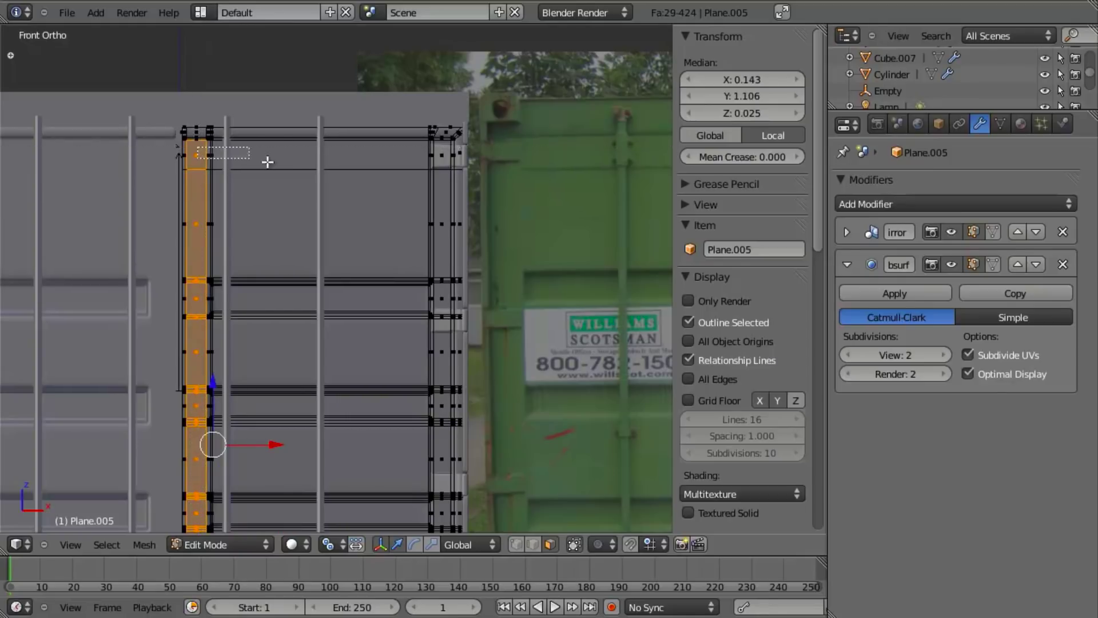
{"action": "left_click_drag", "start_coordinate": [432, 160], "coordinate": [435, 172]}
{"action": "scroll", "coordinate": [422, 385], "scroll_direction": "up", "scroll_amount": 8}
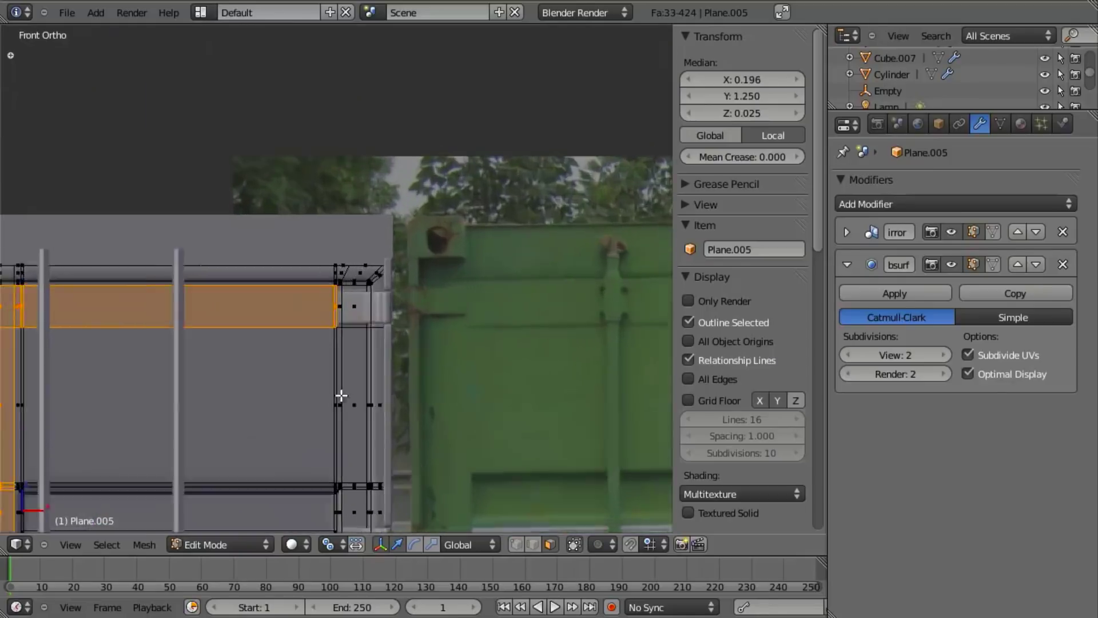
- Extrude the selected strips outward about 0.005 along Y, using the right side view in wireframe
{"action": "middle_click_drag", "start_coordinate": [436, 382], "coordinate": [498, 458]}
{"action": "scroll", "coordinate": [540, 303], "scroll_direction": "up", "scroll_amount": 3}
{"action": "key", "text": "KP_3"}
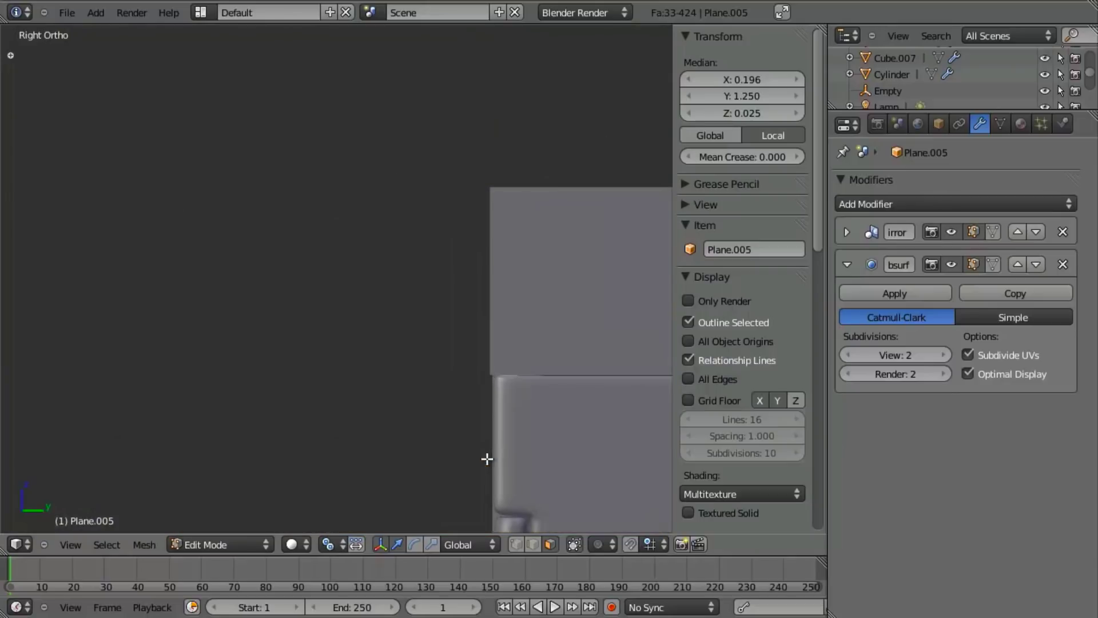
{"action": "key", "text": "z"}
{"action": "middle_click_drag", "start_coordinate": [522, 405], "coordinate": [417, 118], "text": "shift"}
{"action": "scroll", "coordinate": [577, 305], "scroll_direction": "up", "scroll_amount": 4}
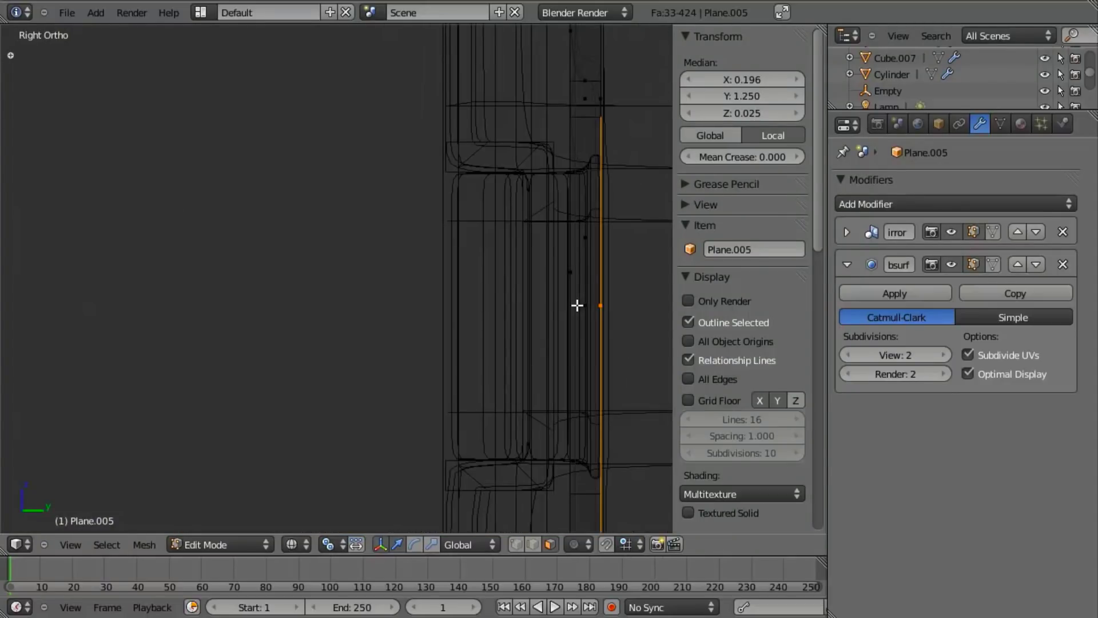
{"action": "key", "text": "g"}
{"action": "key", "text": "y"}
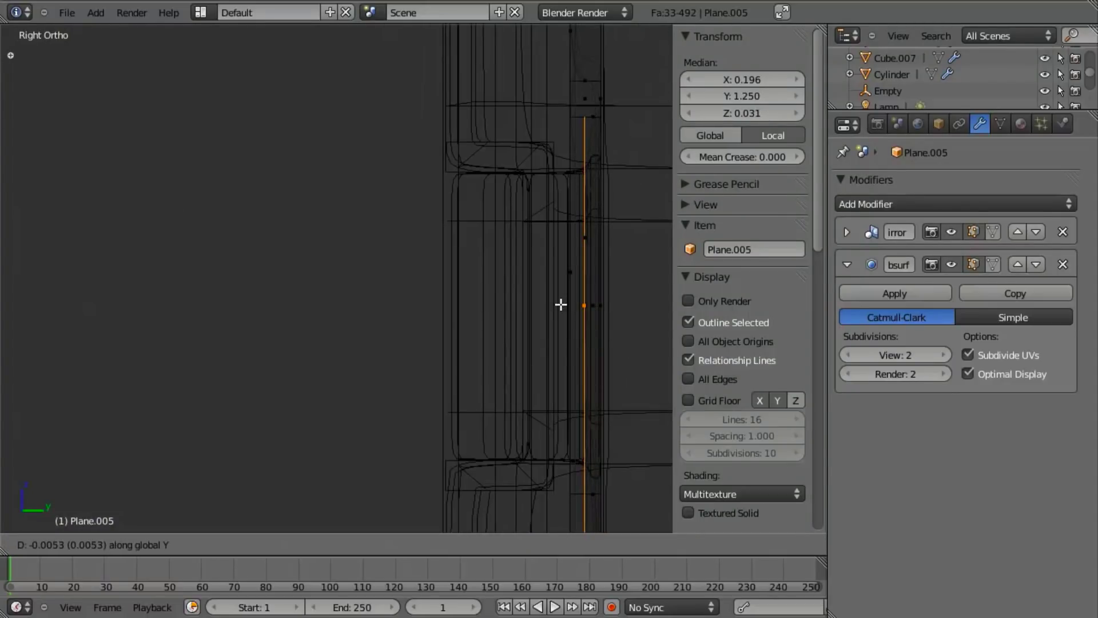
{"action": "left_click", "coordinate": [488, 311]}
- Check the raised strips in Object Mode and insert a centred edge loop around their extruded side walls
{"action": "key", "text": "z"}
{"action": "mouse_move", "coordinate": [488, 311]}
{"action": "middle_mouse_down"}
{"action": "mouse_move", "coordinate": [321, 363]}
{"action": "mouse_move", "coordinate": [340, 374]}
{"action": "mouse_move", "coordinate": [310, 287]}
{"action": "mouse_move", "coordinate": [428, 297]}
{"action": "mouse_move", "coordinate": [331, 307]}
{"action": "mouse_move", "coordinate": [589, 388]}
{"action": "middle_mouse_up"}
{"action": "key", "text": "Tab"}
{"action": "scroll", "coordinate": [320, 375], "scroll_direction": "down", "scroll_amount": 4}
{"action": "scroll", "coordinate": [423, 297], "scroll_direction": "up", "scroll_amount": 4}
{"action": "key", "text": "Tab"}
{"action": "scroll", "coordinate": [517, 294], "scroll_direction": "up", "scroll_amount": 2}
{"action": "key", "text": "a"}
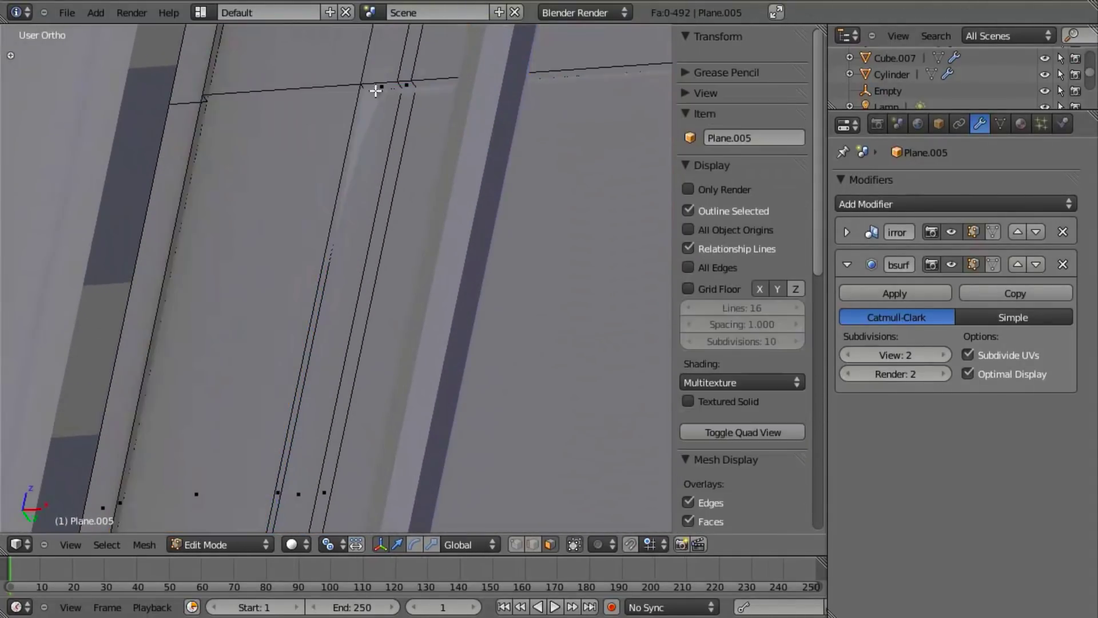
{"action": "key", "text": "z"}
{"action": "right_click", "coordinate": [363, 87], "text": "alt"}
{"action": "left_click", "coordinate": [364, 87]}
{"action": "right_click", "coordinate": [363, 88]}
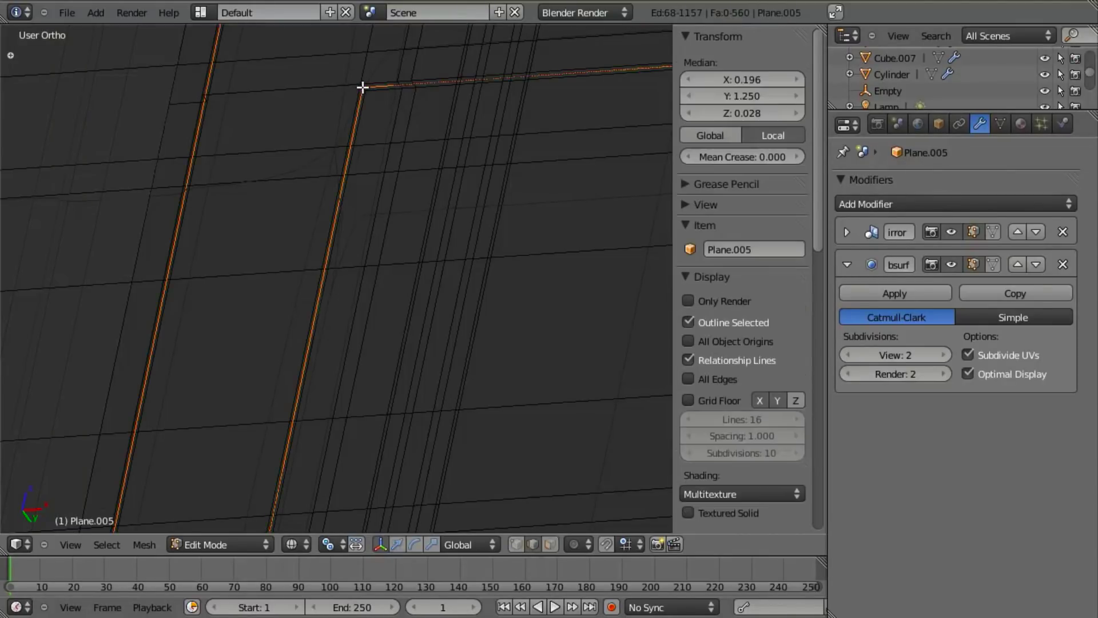
- Inspect the raised strips on both doors in Object Mode with solid display, up close and in front view
{"action": "key", "text": "z"}
{"action": "key", "text": "Tab"}
{"action": "scroll", "coordinate": [360, 240], "scroll_direction": "down", "scroll_amount": 8}
{"action": "middle_click_drag", "start_coordinate": [352, 310], "coordinate": [328, 256]}
{"action": "scroll", "coordinate": [328, 256], "scroll_direction": "down", "scroll_amount": 5}
{"action": "key", "text": "KP_1"}
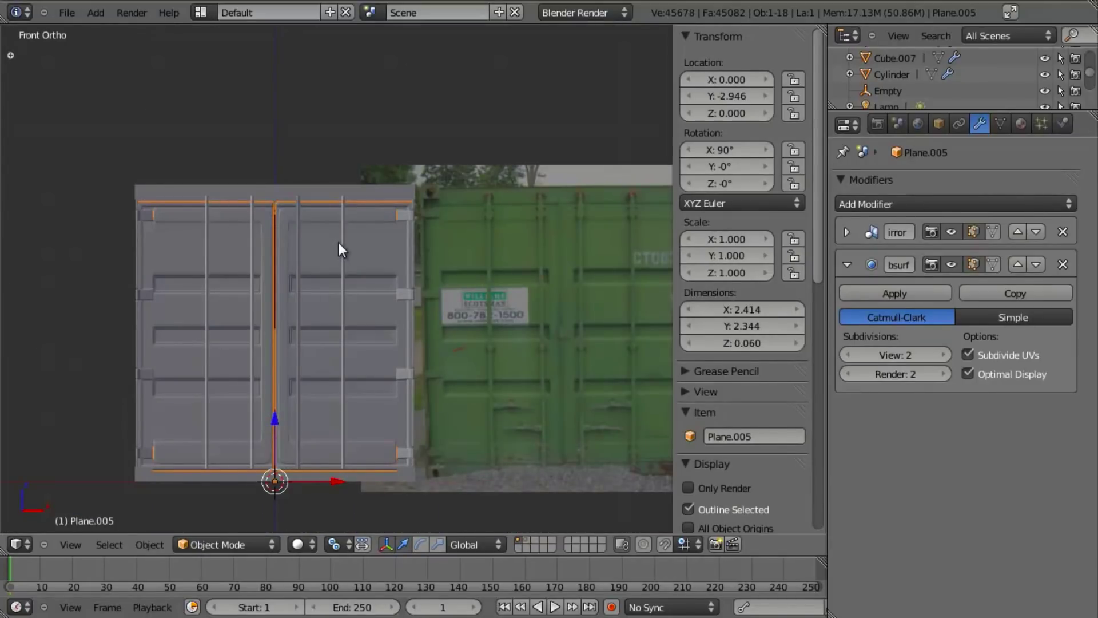
- Insert two horizontal edge loops on the door, one just below the top band's lower edge and one just below the top strip
{"action": "scroll", "coordinate": [339, 242], "scroll_direction": "up", "scroll_amount": 6}
{"action": "key", "text": "Tab"}
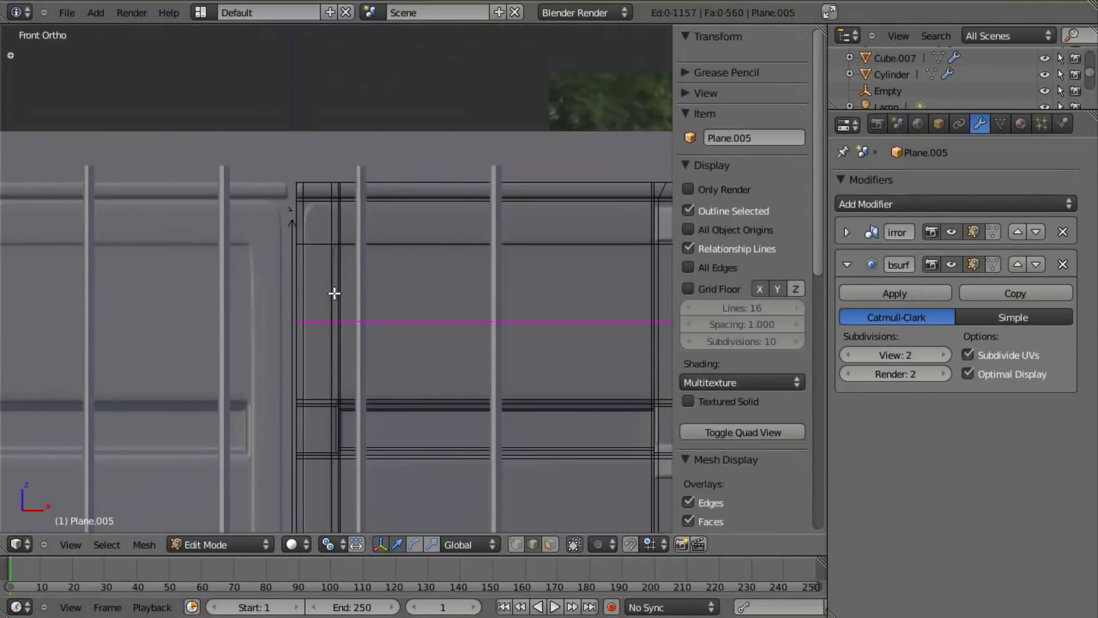
{"action": "left_click", "coordinate": [334, 293]}
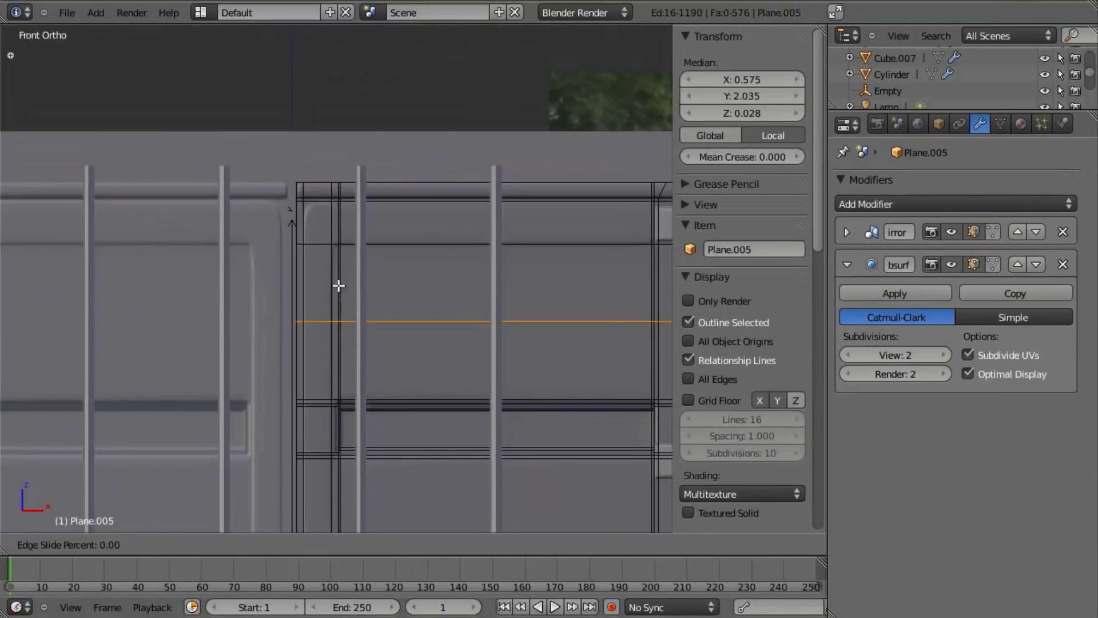
{"action": "left_click", "coordinate": [347, 224]}
{"action": "key", "text": "a"}
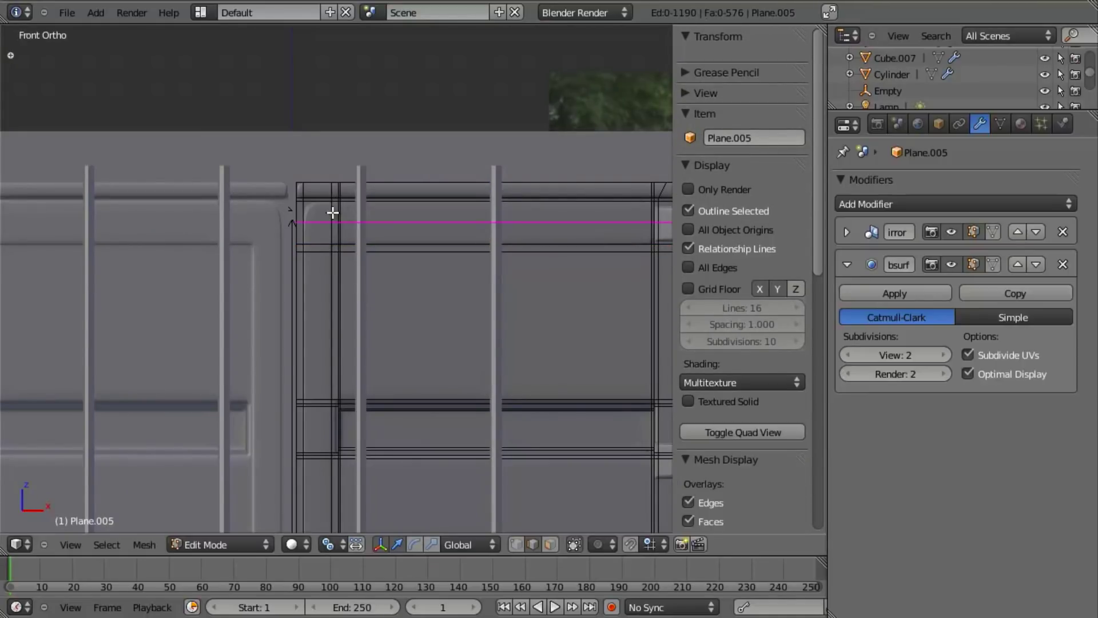
{"action": "left_click", "coordinate": [334, 213]}
{"action": "left_click", "coordinate": [345, 191]}
{"action": "key", "text": "Tab"}
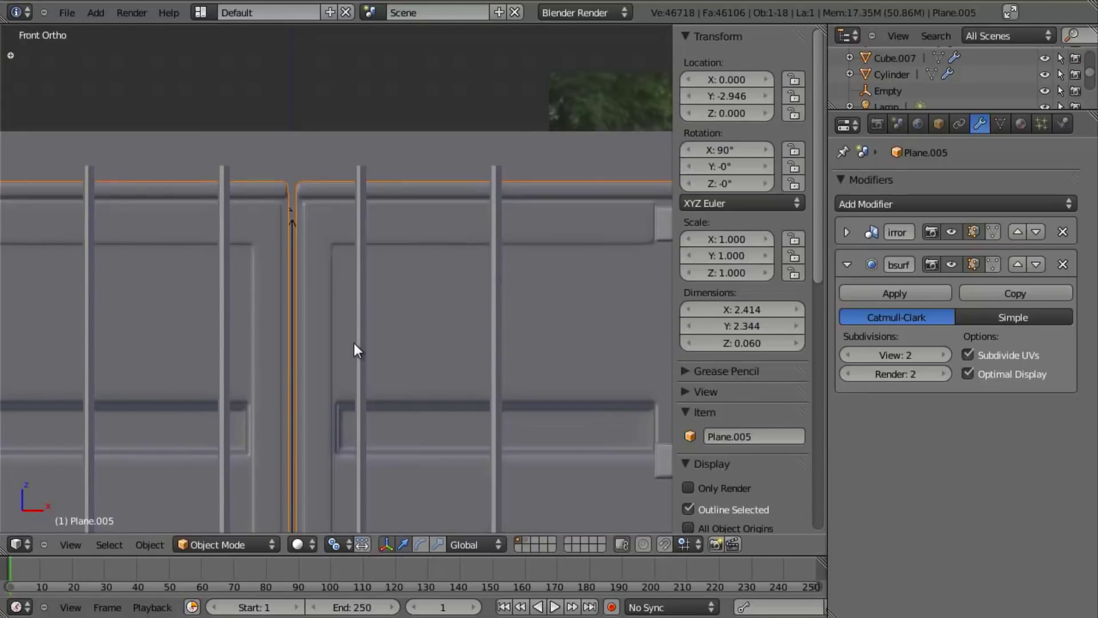
- Insert two horizontal edge loops across the door's bottom band and scale them apart along Z towards the band's edges
{"action": "scroll", "coordinate": [377, 350], "scroll_direction": "down", "scroll_amount": 5}
{"action": "scroll", "coordinate": [423, 181], "scroll_direction": "up", "scroll_amount": 5}
{"action": "middle_click_drag", "start_coordinate": [408, 485], "coordinate": [406, 330], "text": "shift"}
{"action": "key", "text": "Tab"}
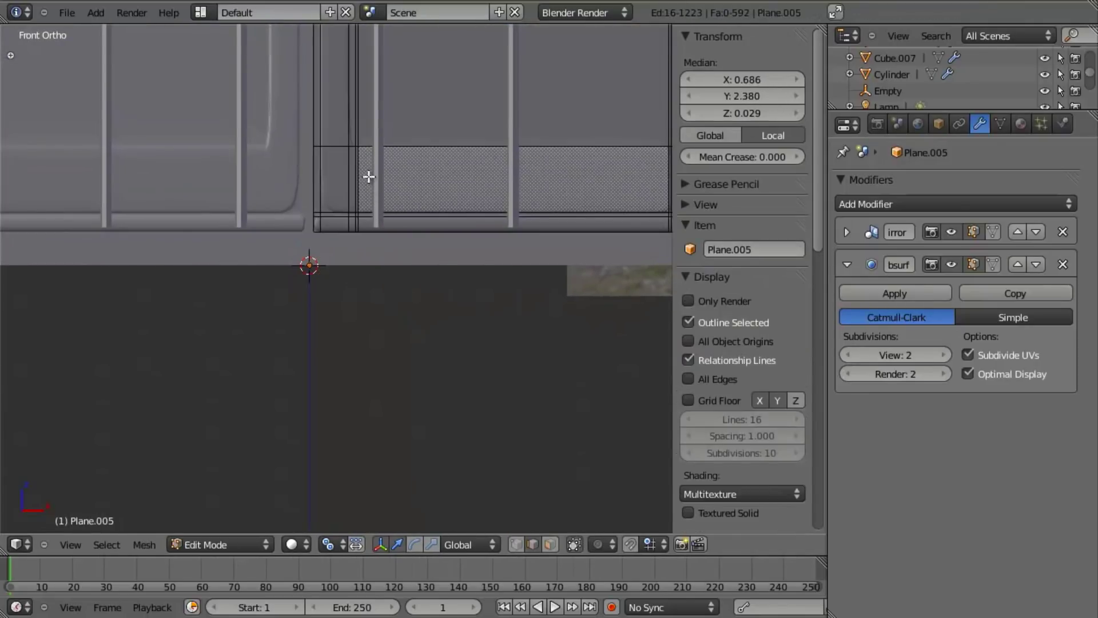
{"action": "scroll", "coordinate": [366, 172], "scroll_direction": "up", "scroll_amount": 1}
{"action": "left_click", "coordinate": [367, 172]}
{"action": "key", "text": "s"}
{"action": "key", "text": "z"}
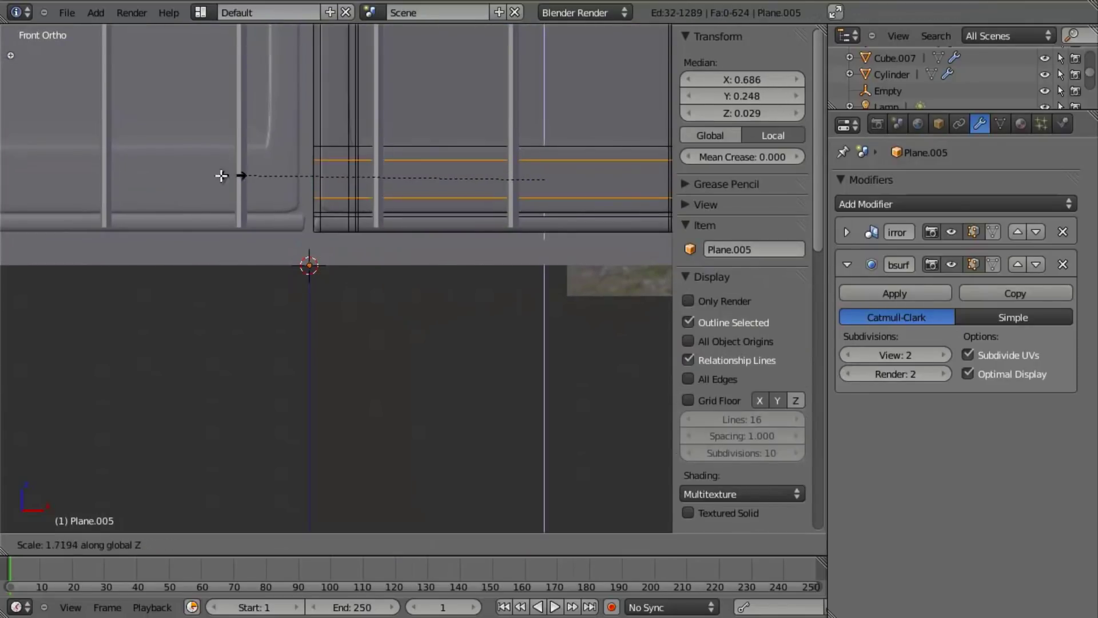
{"action": "left_click", "coordinate": [97, 179]}
{"action": "key", "text": "a"}
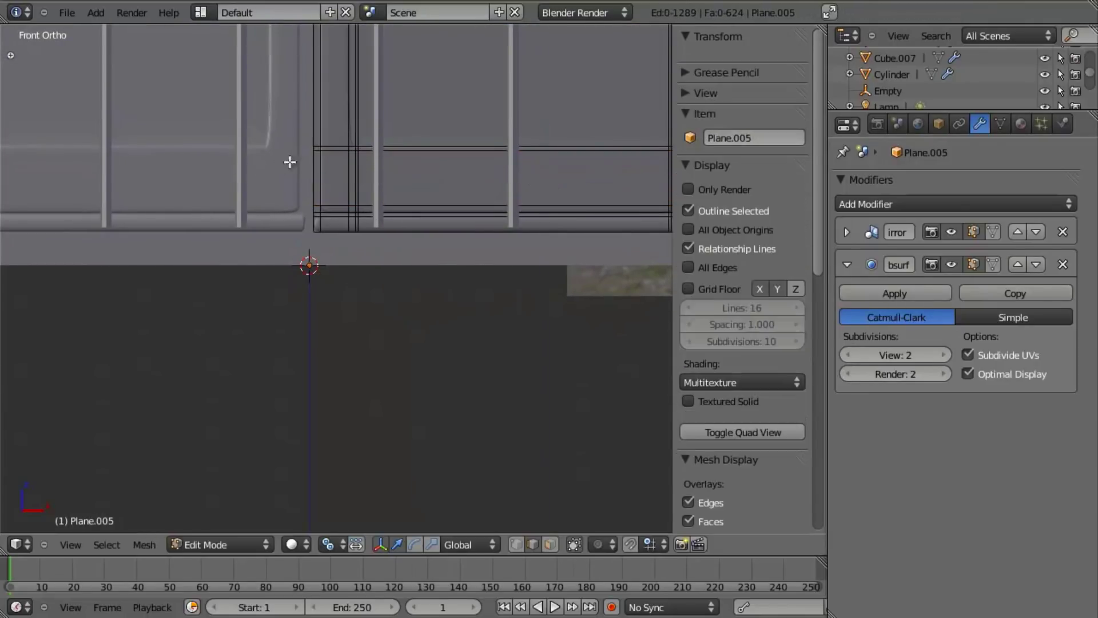
- Add a horizontal edge loop just above the door's bottom band, check the shading in Object Mode and save the file
{"action": "left_click", "coordinate": [354, 100]}
{"action": "left_click", "coordinate": [358, 158]}
{"action": "scroll", "coordinate": [435, 229], "scroll_direction": "down", "scroll_amount": 4}
{"action": "key", "text": "Tab"}
{"action": "middle_click_drag", "start_coordinate": [431, 244], "coordinate": [376, 395], "text": "shift"}
{"action": "scroll", "coordinate": [382, 315], "scroll_direction": "down", "scroll_amount": 4}
{"action": "scroll", "coordinate": [369, 320], "scroll_direction": "up", "scroll_amount": 5}
{"action": "key", "text": "a"}
{"action": "middle_click_drag", "start_coordinate": [365, 293], "coordinate": [123, 294]}
{"action": "scroll", "coordinate": [401, 308], "scroll_direction": "down", "scroll_amount": 3}
{"action": "key", "text": "ctrl+s"}
{"action": "left_click", "coordinate": [362, 270]}
- Compare the doors with the reference photo in front view and apply the doors' Mirror modifier
{"action": "key", "text": "KP_1"}
{"action": "scroll", "coordinate": [362, 270], "scroll_direction": "up", "scroll_amount": 5}
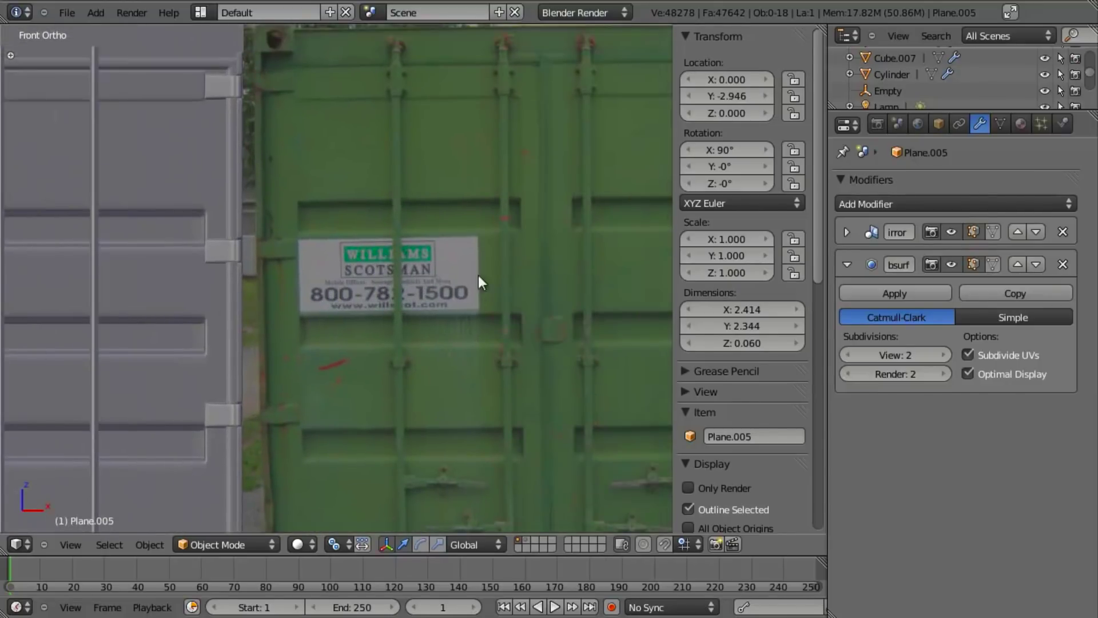
{"action": "middle_click_drag", "start_coordinate": [206, 277], "coordinate": [202, 305], "text": "shift"}
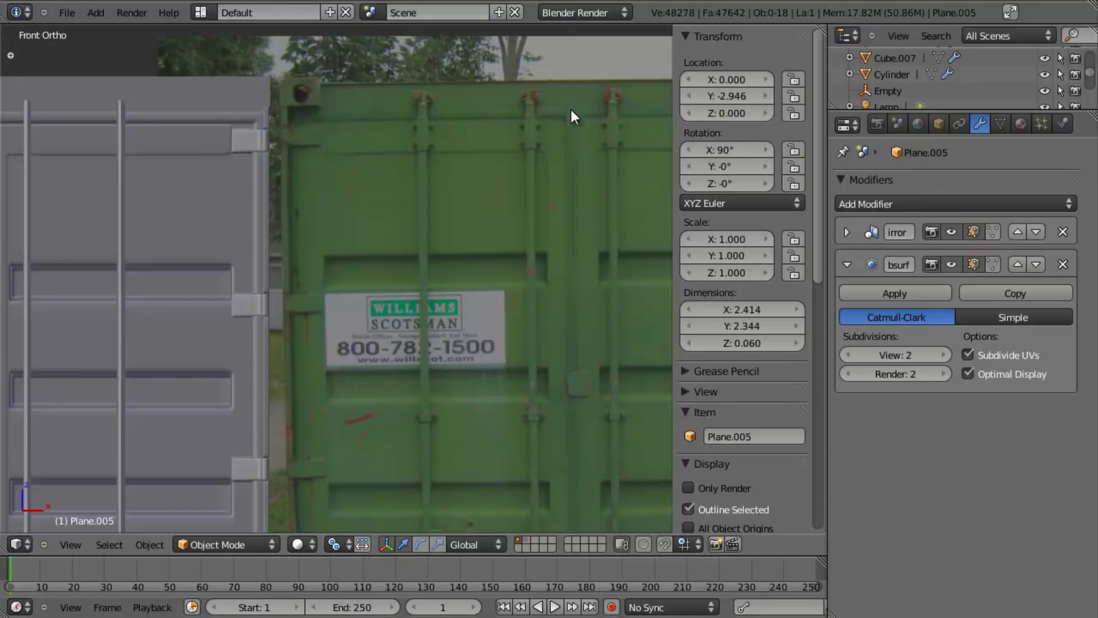
{"action": "scroll", "coordinate": [152, 328], "scroll_direction": "down", "scroll_amount": 5}
{"action": "middle_click_drag", "start_coordinate": [213, 322], "coordinate": [314, 353], "text": "shift"}
{"action": "key", "text": "KP_1"}
{"action": "key", "text": "z"}
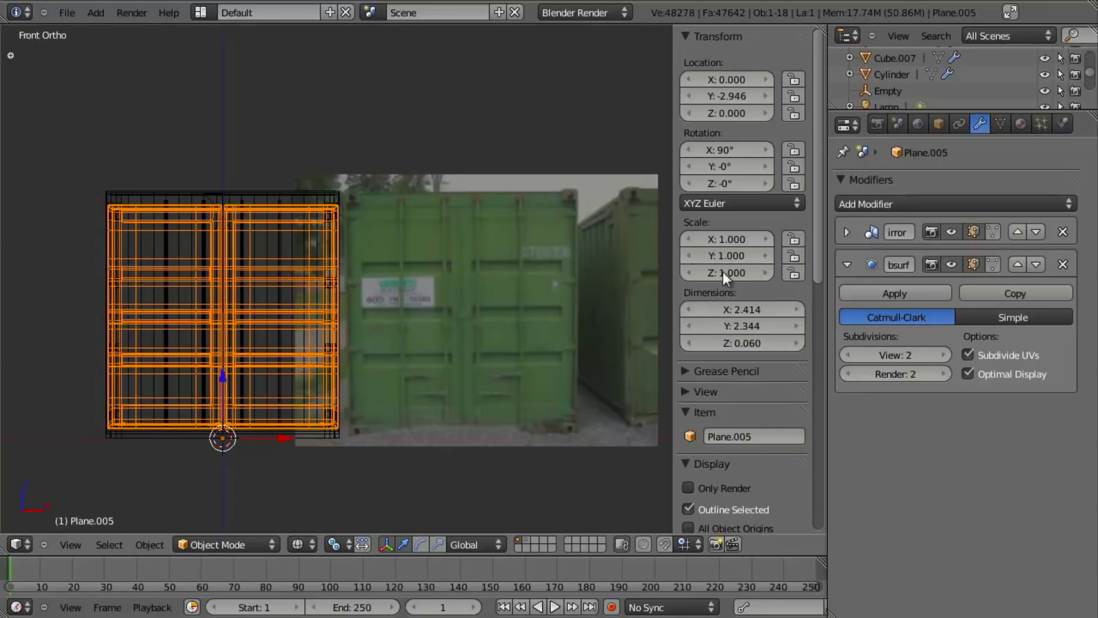
{"action": "left_click", "coordinate": [849, 231]}
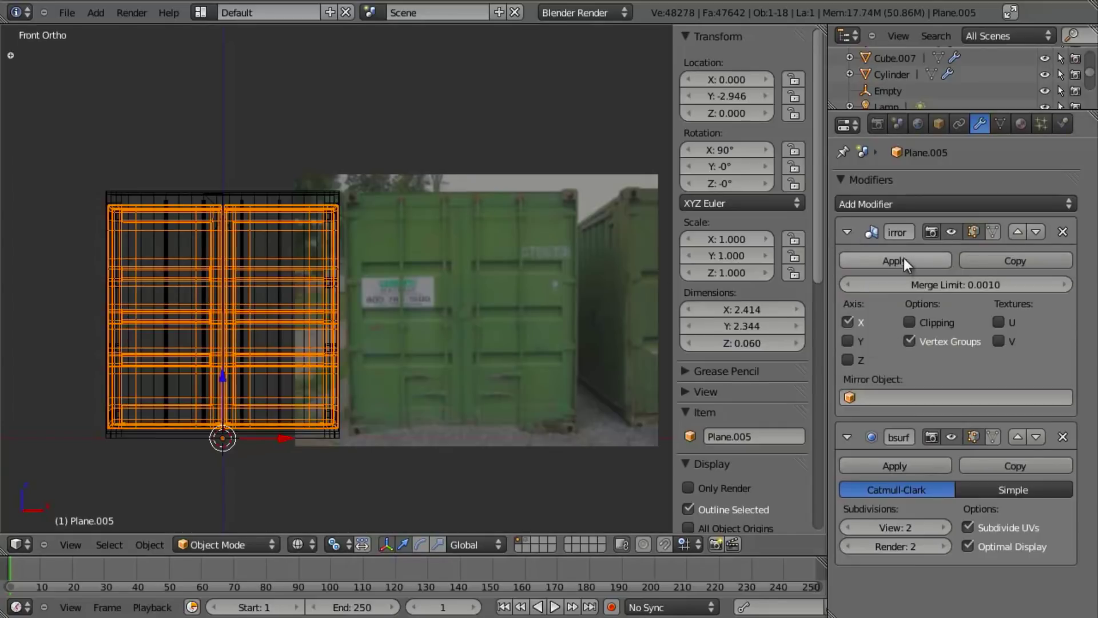
{"action": "left_click", "coordinate": [904, 258]}
{"action": "key", "text": "z"}
- Examine the gap and inner vertical strips where the two doors meet in Edit Mode, in front and angled views
{"action": "scroll", "coordinate": [307, 277], "scroll_direction": "up", "scroll_amount": 4}
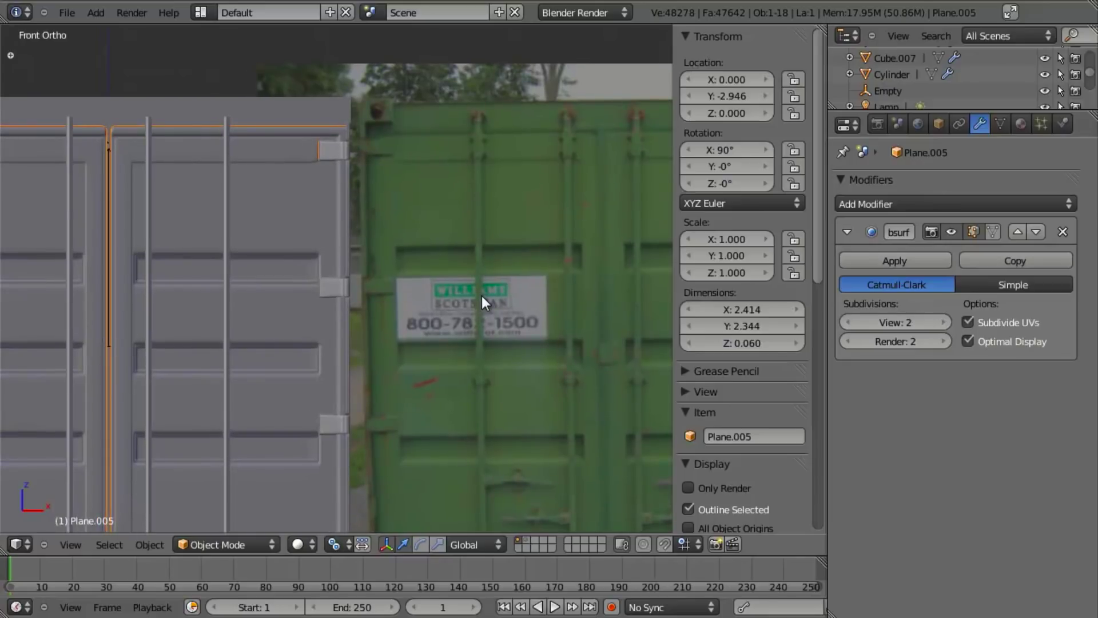
{"action": "middle_click_drag", "start_coordinate": [336, 286], "coordinate": [531, 310], "text": "shift"}
{"action": "scroll", "coordinate": [531, 310], "scroll_direction": "up", "scroll_amount": 3}
{"action": "key", "text": "Tab"}
{"action": "key", "text": "a"}
{"action": "key", "text": "a"}
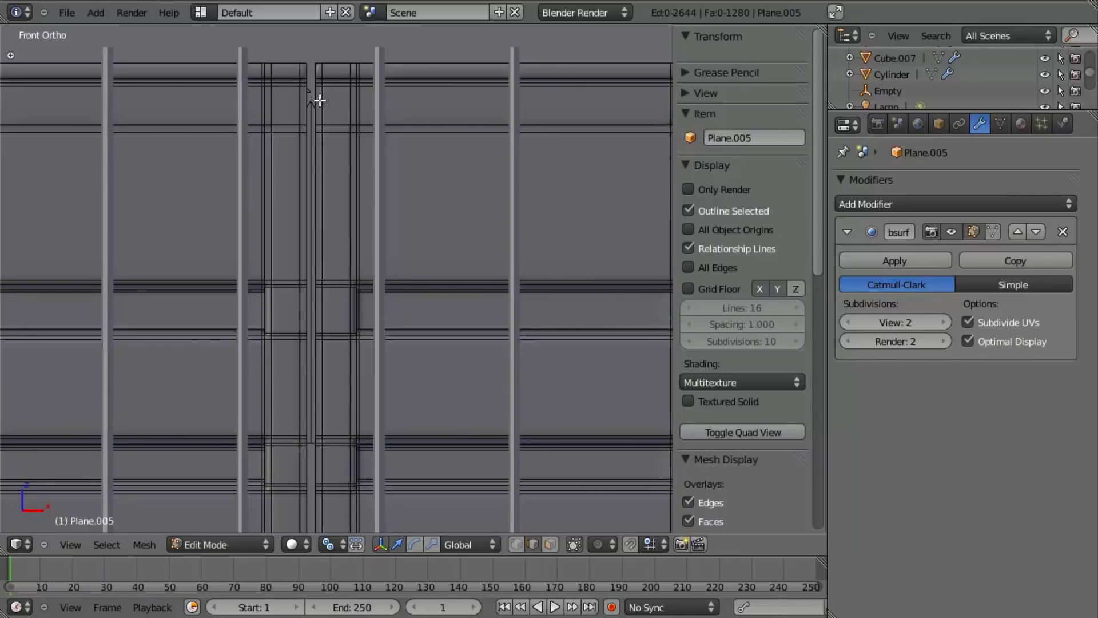
{"action": "scroll", "coordinate": [341, 398], "scroll_direction": "down", "scroll_amount": 4}
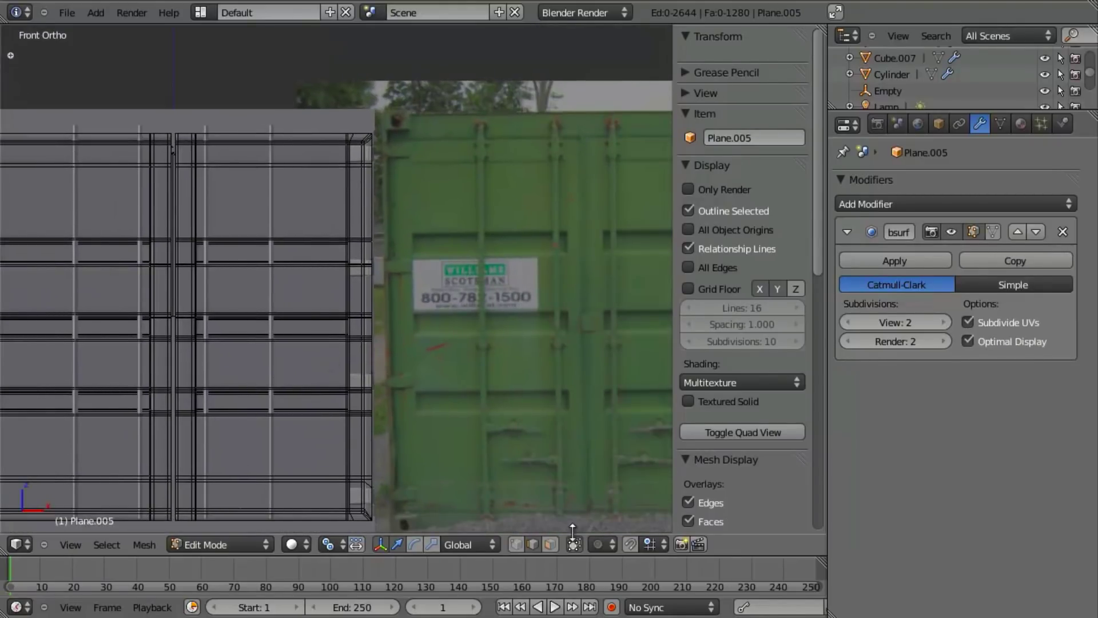
{"action": "middle_click_drag", "start_coordinate": [237, 336], "coordinate": [385, 372], "text": "shift"}
{"action": "key", "text": "z"}
{"action": "scroll", "coordinate": [385, 373], "scroll_direction": "up", "scroll_amount": 5}
{"action": "middle_click_drag", "start_coordinate": [343, 320], "coordinate": [321, 253]}
{"action": "key", "text": "z"}
{"action": "mouse_move", "coordinate": [345, 120]}
{"action": "middle_mouse_down", "text": "shift"}
{"action": "mouse_move", "coordinate": [382, 128]}
{"action": "mouse_move", "coordinate": [395, 186]}
{"action": "mouse_move", "coordinate": [461, 338]}
{"action": "mouse_move", "coordinate": [380, 333]}
{"action": "mouse_move", "coordinate": [376, 314]}
{"action": "middle_mouse_up", "text": "shift"}
{"action": "scroll", "coordinate": [383, 128], "scroll_direction": "up", "scroll_amount": 4}
{"action": "key", "text": "KP_1"}
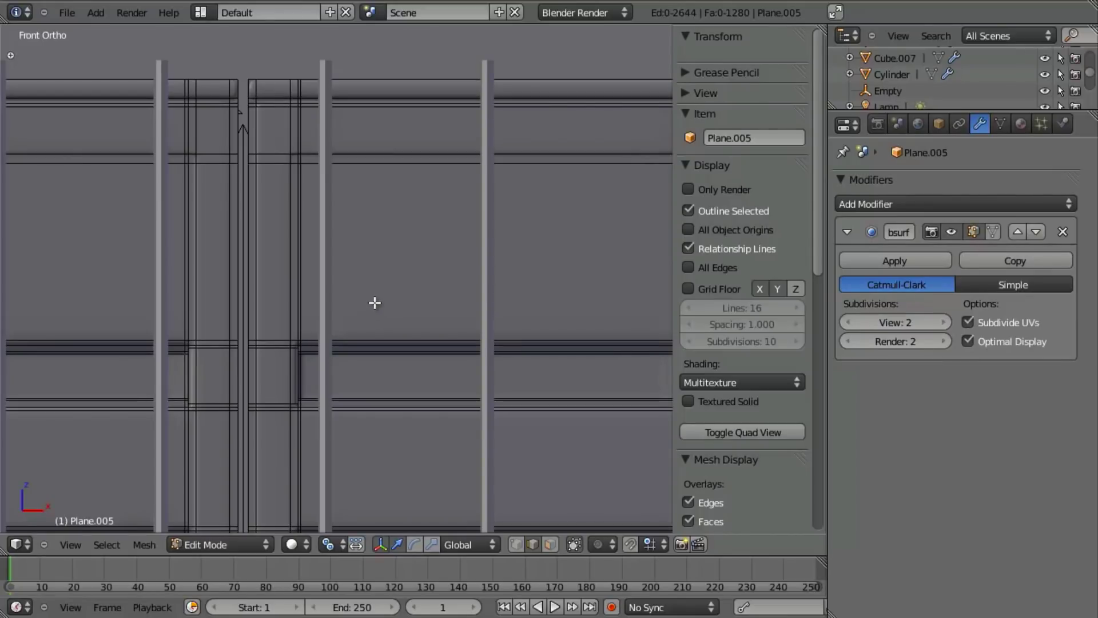
{"action": "middle_click_drag", "start_coordinate": [361, 235], "coordinate": [324, 311], "text": "shift"}
{"action": "scroll", "coordinate": [324, 311], "scroll_direction": "up", "scroll_amount": 2}
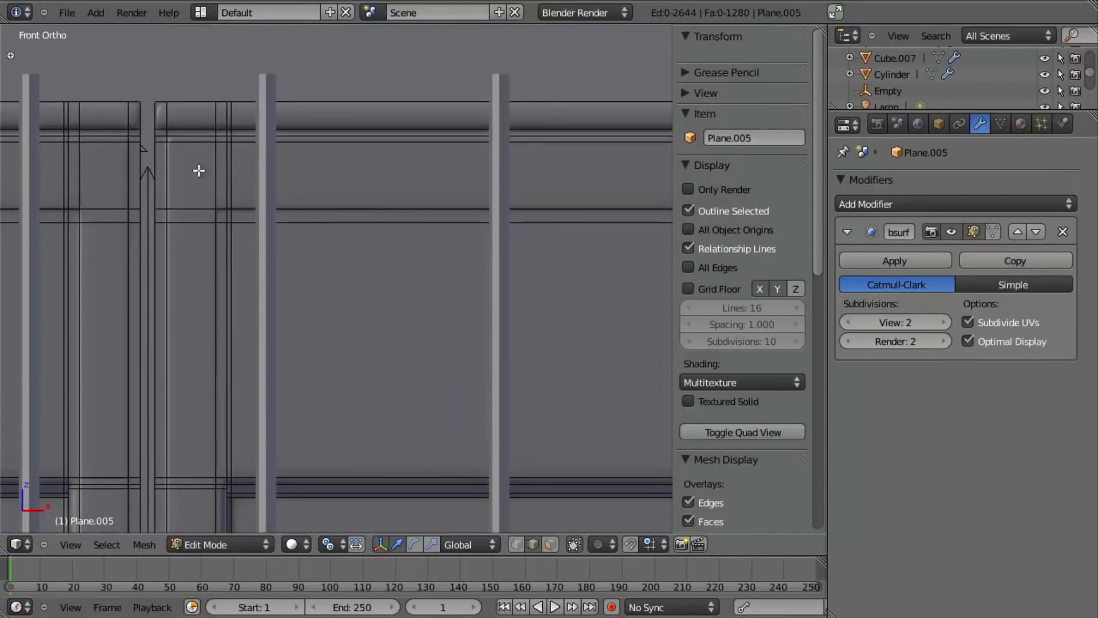
{"action": "middle_click_drag", "start_coordinate": [177, 144], "coordinate": [239, 187], "text": "shift"}
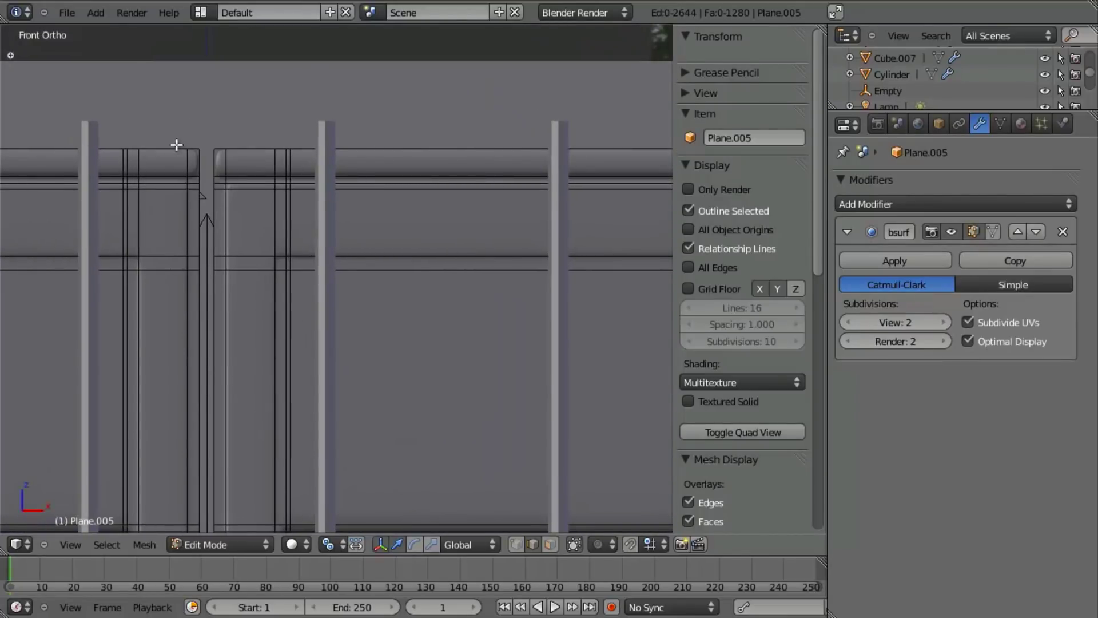
- Switch to face selection and pick out the small side-wall face beside the narrow inner edge strip near the right door's top
{"action": "key", "text": "ctrl+Tab"}
{"action": "left_click", "coordinate": [229, 159]}
{"action": "middle_click_drag", "start_coordinate": [228, 192], "coordinate": [236, 223]}
{"action": "right_click", "coordinate": [245, 164]}
{"action": "middle_click_drag", "start_coordinate": [274, 289], "coordinate": [388, 472]}
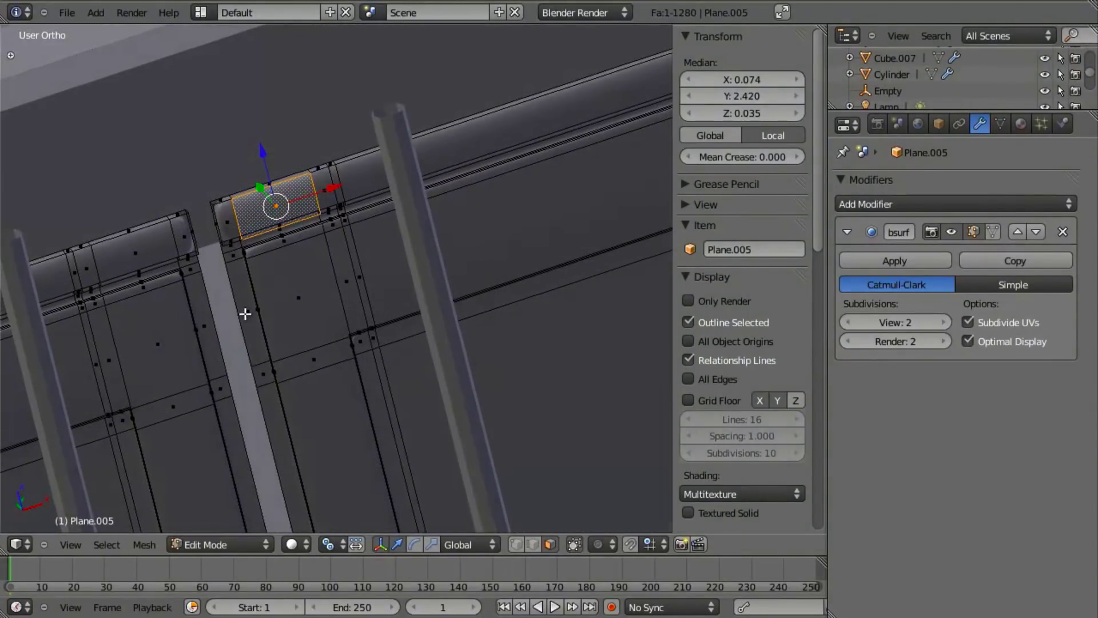
{"action": "key", "text": "KP_1"}
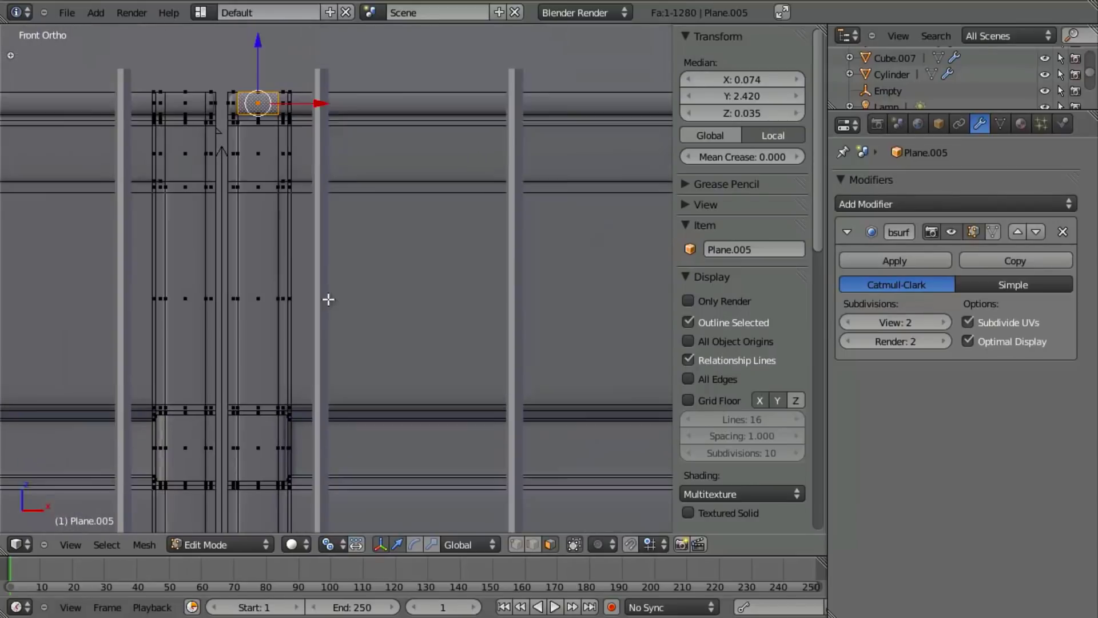
{"action": "scroll", "coordinate": [409, 384], "scroll_direction": "up", "scroll_amount": 3}
{"action": "key", "text": "a"}
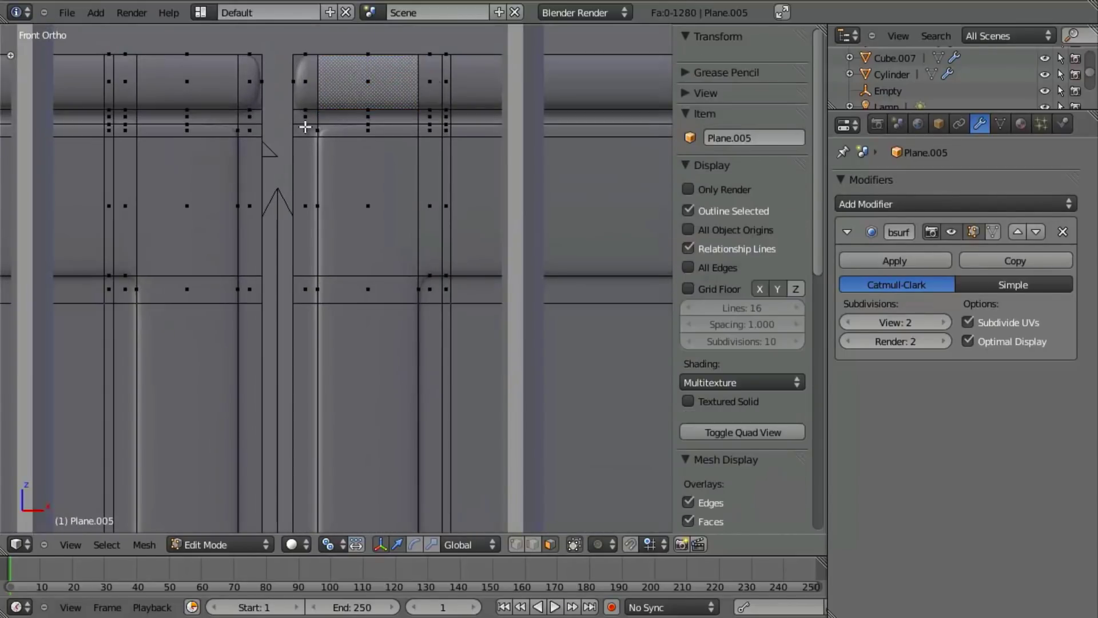
{"action": "right_click", "coordinate": [305, 127]}
{"action": "middle_click_drag", "start_coordinate": [346, 194], "coordinate": [421, 368], "text": "shift"}
{"action": "scroll", "coordinate": [427, 316], "scroll_direction": "up", "scroll_amount": 4}
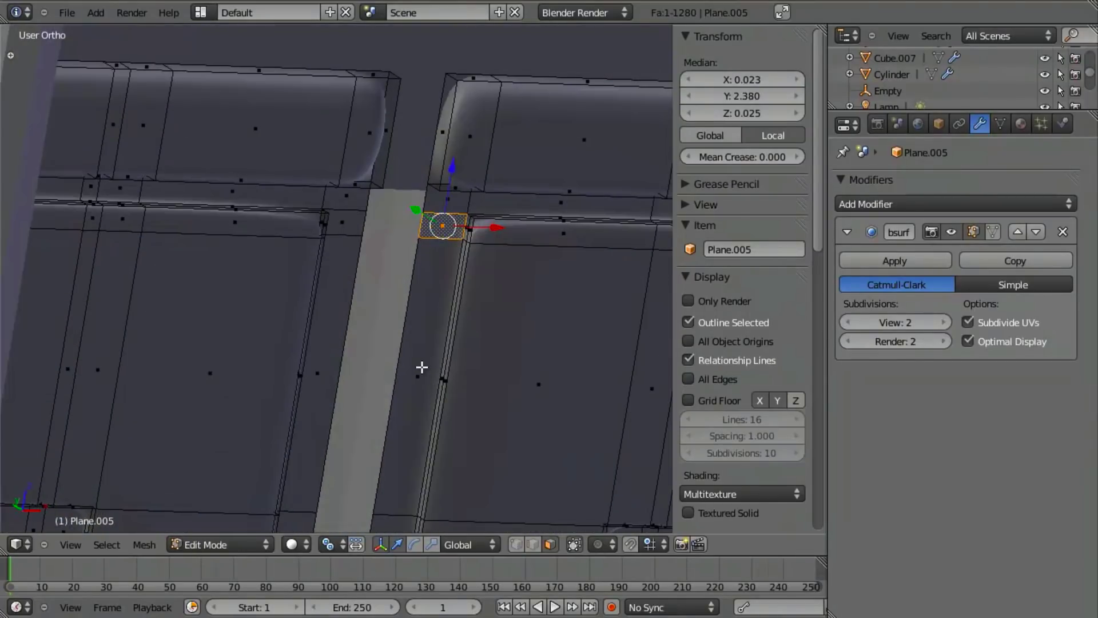
{"action": "right_click", "coordinate": [421, 368], "text": "shift"}
{"action": "scroll", "coordinate": [498, 361], "scroll_direction": "up", "scroll_amount": 3}
{"action": "key", "text": "a"}
{"action": "right_click", "coordinate": [601, 163]}
{"action": "right_click", "coordinate": [612, 176]}
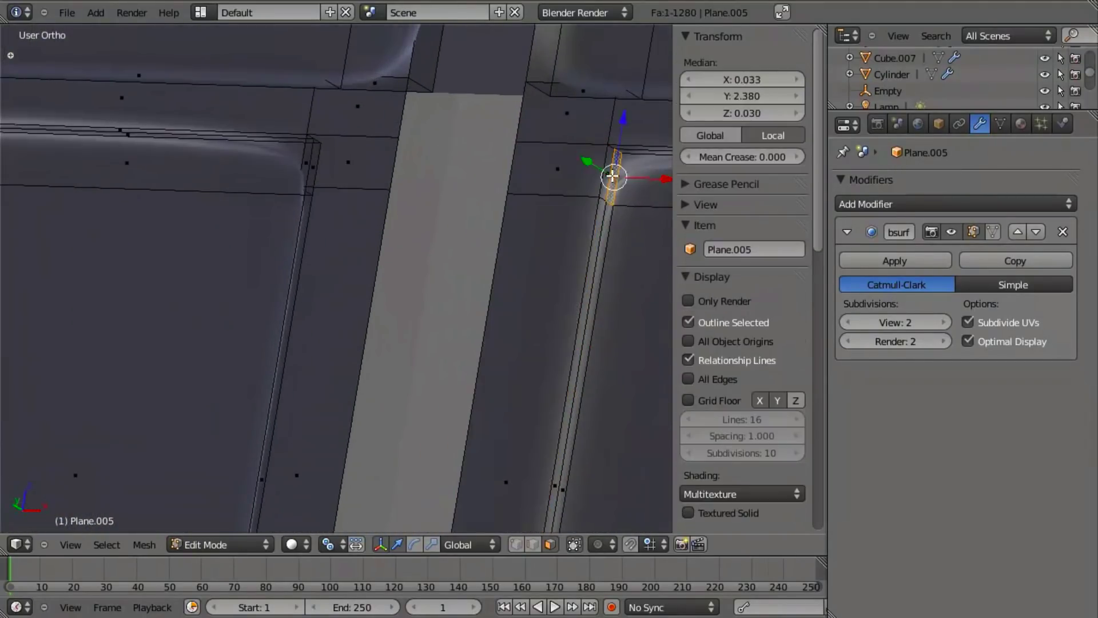
- Box-select the full-height side-wall faces beside the right door's narrow inner edge strip, using top view in wireframe, and delete them
{"action": "key", "text": "KP_5"}
{"action": "key", "text": "KP_0"}
{"action": "key", "text": "KP_1"}
{"action": "scroll", "coordinate": [402, 294], "scroll_direction": "down", "scroll_amount": 5}
{"action": "middle_click_drag", "start_coordinate": [604, 300], "coordinate": [233, 333], "text": "shift"}
{"action": "scroll", "coordinate": [417, 248], "scroll_direction": "up", "scroll_amount": 3}
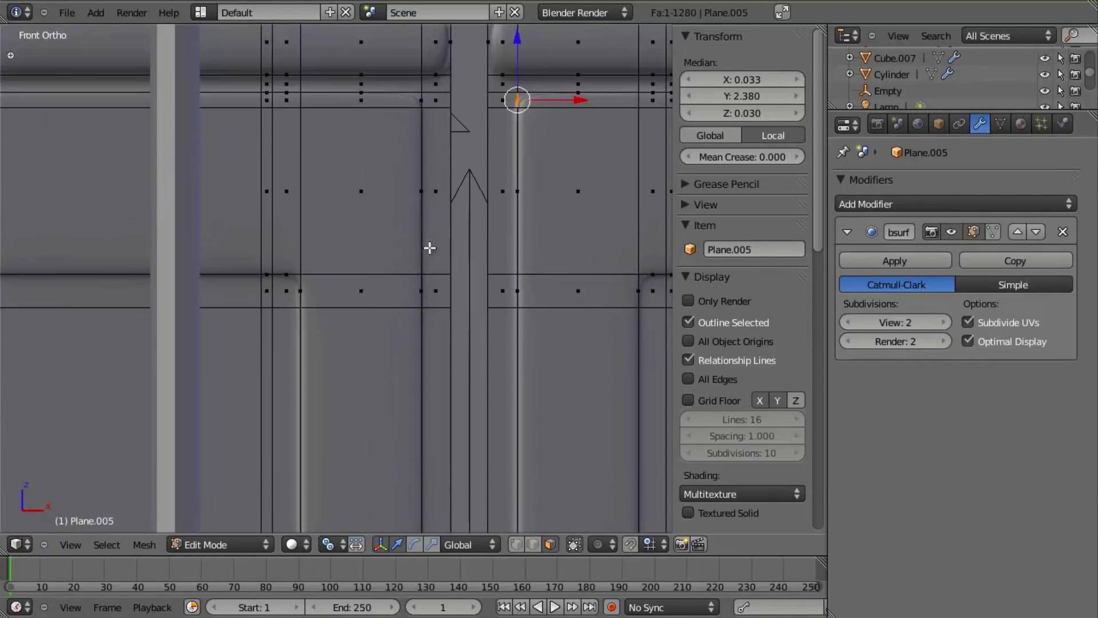
{"action": "key", "text": "KP_7"}
{"action": "key", "text": "z"}
{"action": "middle_click_drag", "start_coordinate": [518, 273], "coordinate": [466, 120], "text": "shift"}
{"action": "scroll", "coordinate": [515, 297], "scroll_direction": "down", "scroll_amount": 11}
{"action": "middle_click_drag", "start_coordinate": [386, 383], "coordinate": [385, 338], "text": "shift"}
{"action": "scroll", "coordinate": [409, 396], "scroll_direction": "up", "scroll_amount": 12}
{"action": "middle_click_drag", "start_coordinate": [540, 498], "coordinate": [417, 28], "text": "shift"}
{"action": "scroll", "coordinate": [419, 215], "scroll_direction": "down", "scroll_amount": 8}
{"action": "middle_click_drag", "start_coordinate": [422, 237], "coordinate": [427, 279], "text": "shift"}
{"action": "scroll", "coordinate": [427, 283], "scroll_direction": "up", "scroll_amount": 5}
{"action": "middle_click_drag", "start_coordinate": [422, 128], "coordinate": [424, 324], "text": "shift"}
{"action": "scroll", "coordinate": [423, 229], "scroll_direction": "up", "scroll_amount": 7}
{"action": "scroll", "coordinate": [424, 324], "scroll_direction": "up", "scroll_amount": 4}
{"action": "key", "text": "a"}
{"action": "key", "text": "b"}
{"action": "left_click_drag", "start_coordinate": [534, 323], "coordinate": [547, 402]}
{"action": "scroll", "coordinate": [395, 407], "scroll_direction": "down", "scroll_amount": 7}
{"action": "middle_click_drag", "start_coordinate": [341, 402], "coordinate": [392, 317]}
{"action": "key", "text": "z"}
{"action": "scroll", "coordinate": [389, 349], "scroll_direction": "down", "scroll_amount": 4}
{"action": "mouse_move", "coordinate": [385, 382]}
{"action": "middle_mouse_down"}
{"action": "mouse_move", "coordinate": [385, 304]}
{"action": "mouse_move", "coordinate": [477, 241]}
{"action": "middle_mouse_up"}
{"action": "key", "text": "x"}
{"action": "left_click", "coordinate": [395, 228]}
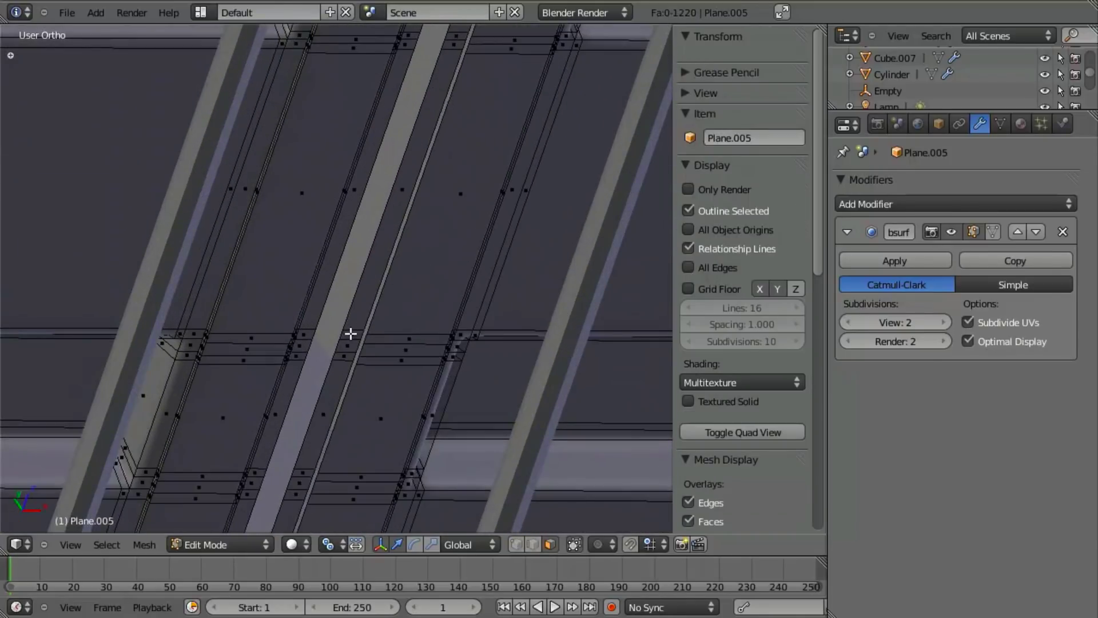
- Select the narrow vertical face loop running along the right door's inner edge and frame its upper end in front view
{"action": "right_click", "coordinate": [354, 328], "text": "alt"}
{"action": "middle_click_drag", "start_coordinate": [354, 328], "coordinate": [382, 290]}
{"action": "middle_click_drag", "start_coordinate": [369, 232], "coordinate": [374, 345], "text": "shift"}
{"action": "key", "text": "KP_1"}
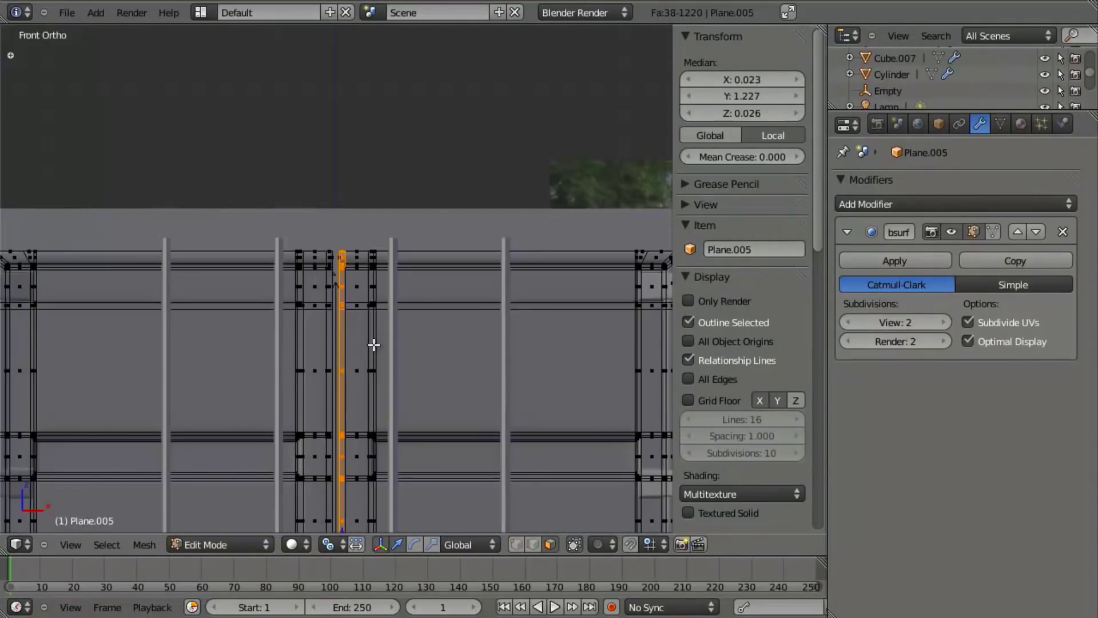
{"action": "scroll", "coordinate": [378, 350], "scroll_direction": "up", "scroll_amount": 3}
{"action": "middle_click_drag", "start_coordinate": [390, 295], "coordinate": [333, 371], "text": "shift"}
{"action": "scroll", "coordinate": [333, 373], "scroll_direction": "up", "scroll_amount": 5}
- Deselect the face loop's upper end faces around the top horizontal strip, keeping the vertical run below it
{"action": "key", "text": "z"}
{"action": "key", "text": "b"}
{"action": "left_click_drag", "start_coordinate": [185, 183], "coordinate": [238, 248]}
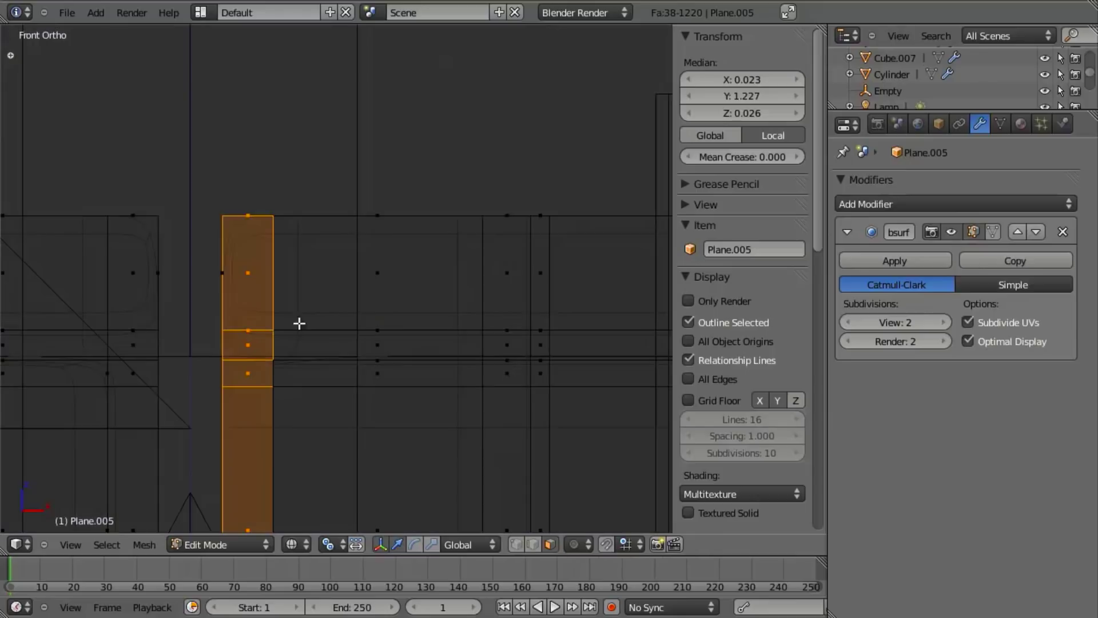
{"action": "mouse_move", "coordinate": [333, 365]}
{"action": "middle_mouse_down"}
{"action": "mouse_move", "coordinate": [326, 341]}
{"action": "mouse_move", "coordinate": [363, 419]}
{"action": "mouse_move", "coordinate": [692, 223]}
{"action": "mouse_move", "coordinate": [50, 278]}
{"action": "mouse_move", "coordinate": [60, 273]}
{"action": "middle_mouse_up"}
{"action": "key", "text": "z"}
{"action": "scroll", "coordinate": [609, 345], "scroll_direction": "down", "scroll_amount": 5}
{"action": "middle_click_drag", "start_coordinate": [514, 389], "coordinate": [227, 347], "text": "shift"}
{"action": "scroll", "coordinate": [358, 243], "scroll_direction": "up", "scroll_amount": 4}
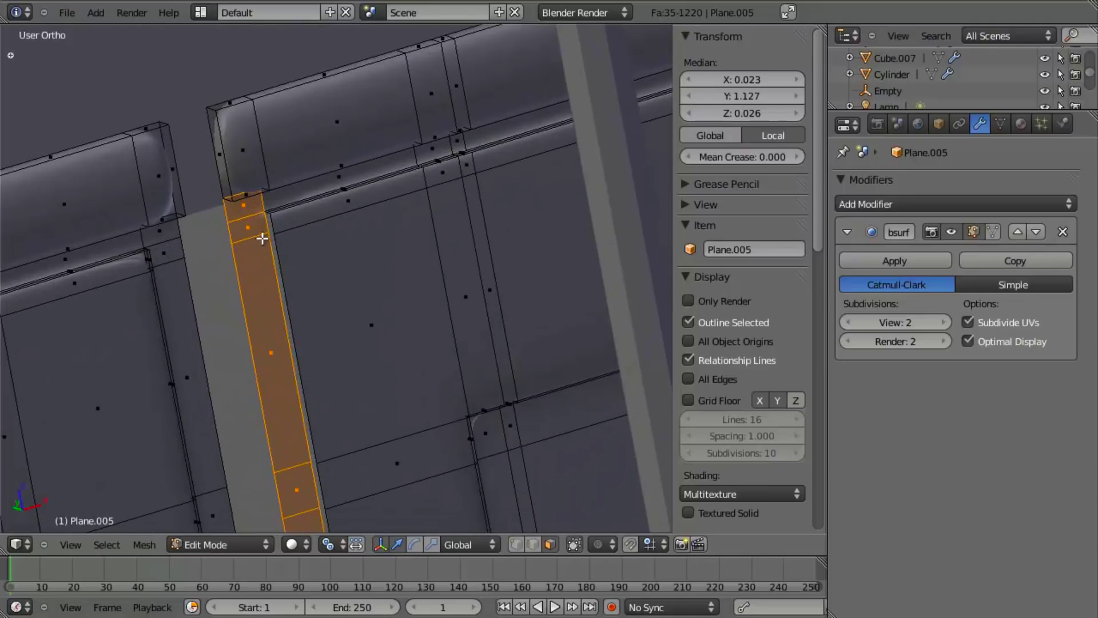
{"action": "right_click", "coordinate": [248, 208], "text": "shift"}
- Deselect the face loop's lower end faces around the bottom horizontal strip, checking hidden faces in wireframe
{"action": "scroll", "coordinate": [297, 285], "scroll_direction": "down", "scroll_amount": 6}
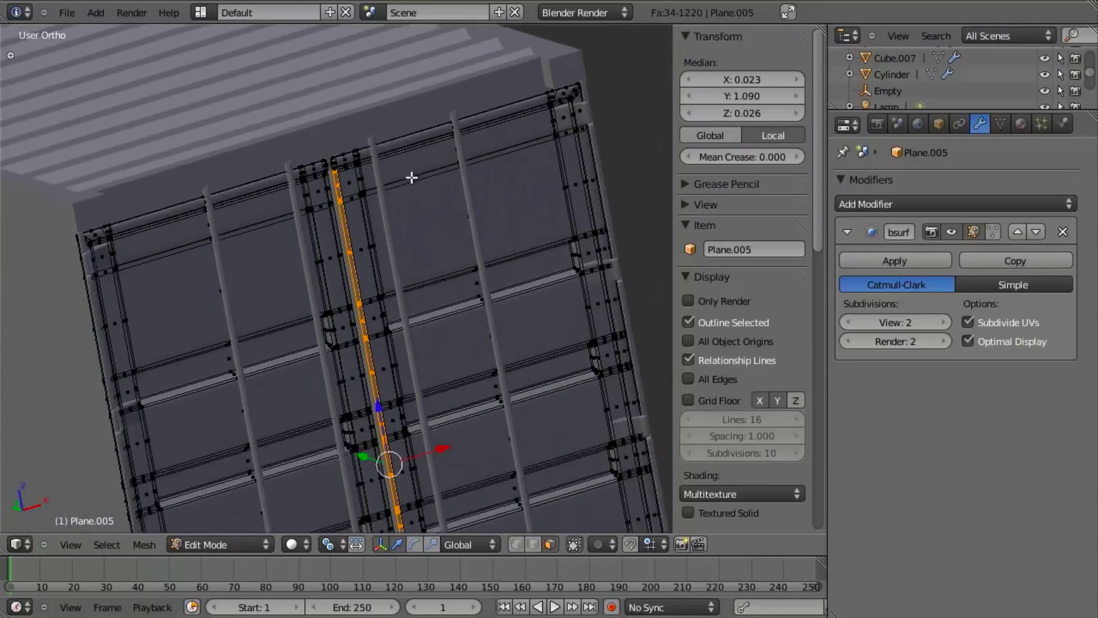
{"action": "scroll", "coordinate": [475, 385], "scroll_direction": "up", "scroll_amount": 5}
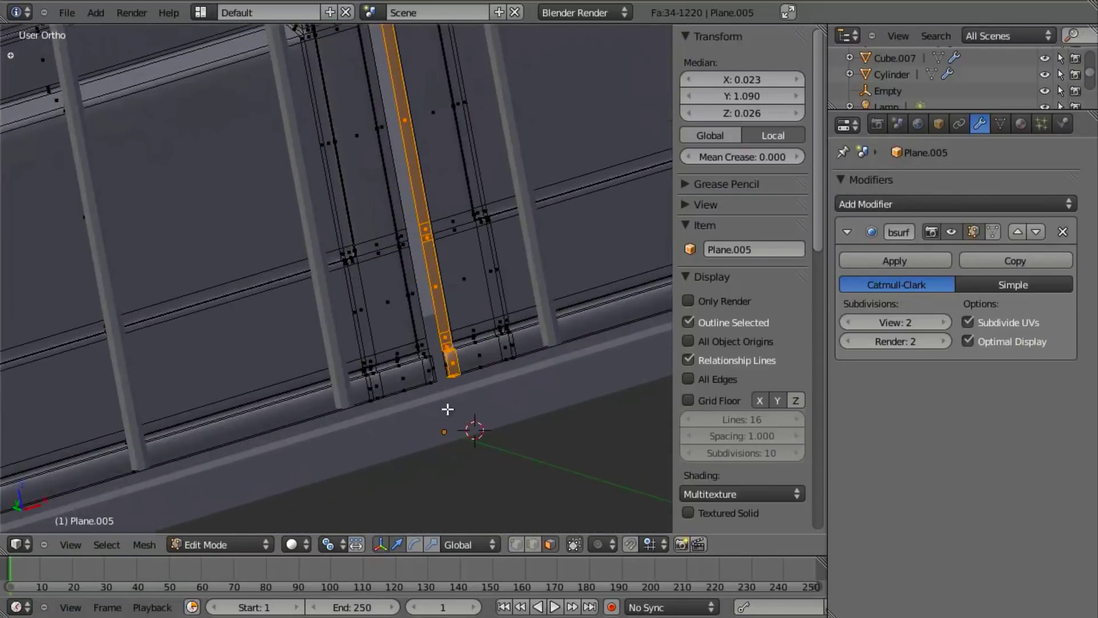
{"action": "scroll", "coordinate": [360, 399], "scroll_direction": "up", "scroll_amount": 4}
{"action": "middle_click_drag", "start_coordinate": [265, 359], "coordinate": [363, 529]}
{"action": "key", "text": "z"}
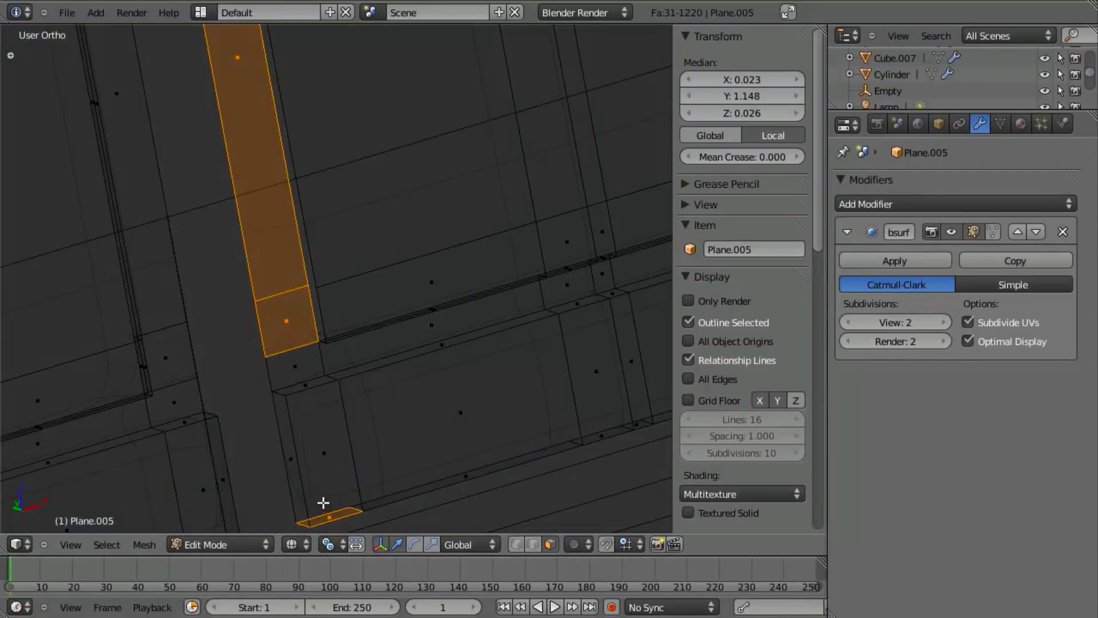
{"action": "scroll", "coordinate": [422, 347], "scroll_direction": "up", "scroll_amount": 4}
- Set the snap type to Vertex and switch the mesh selection mode to Vertex
{"action": "key", "text": "shift+ctrl+Tab"}
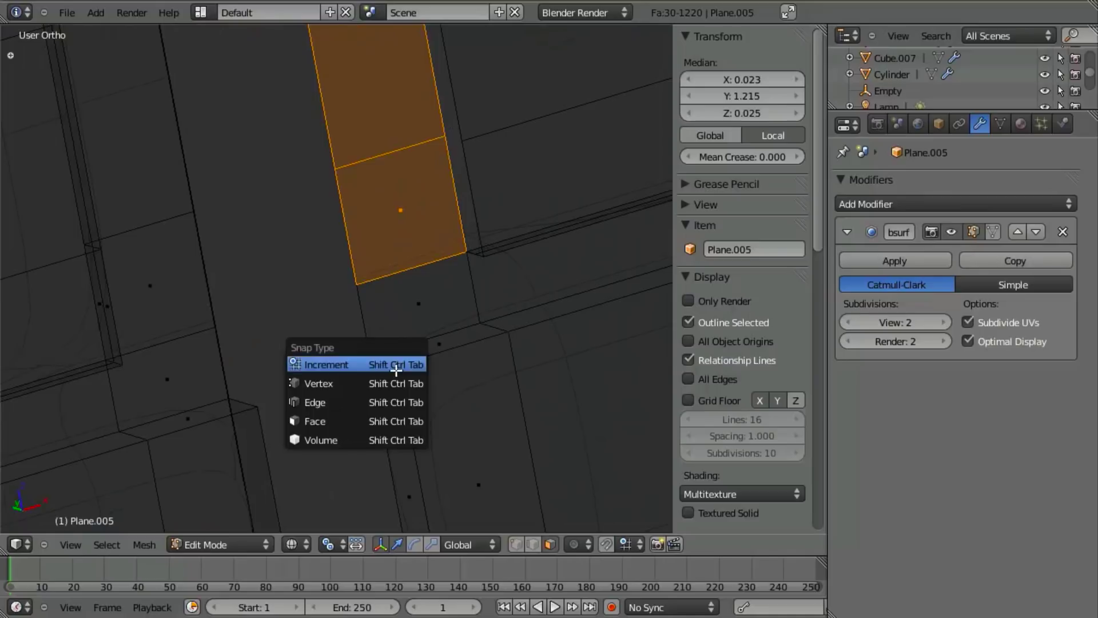
{"action": "left_click", "coordinate": [389, 383]}
{"action": "scroll", "coordinate": [473, 300], "scroll_direction": "up", "scroll_amount": 3}
{"action": "key", "text": "z"}
{"action": "middle_click_drag", "start_coordinate": [578, 316], "coordinate": [471, 360], "text": "shift"}
{"action": "key", "text": "ctrl+Tab"}
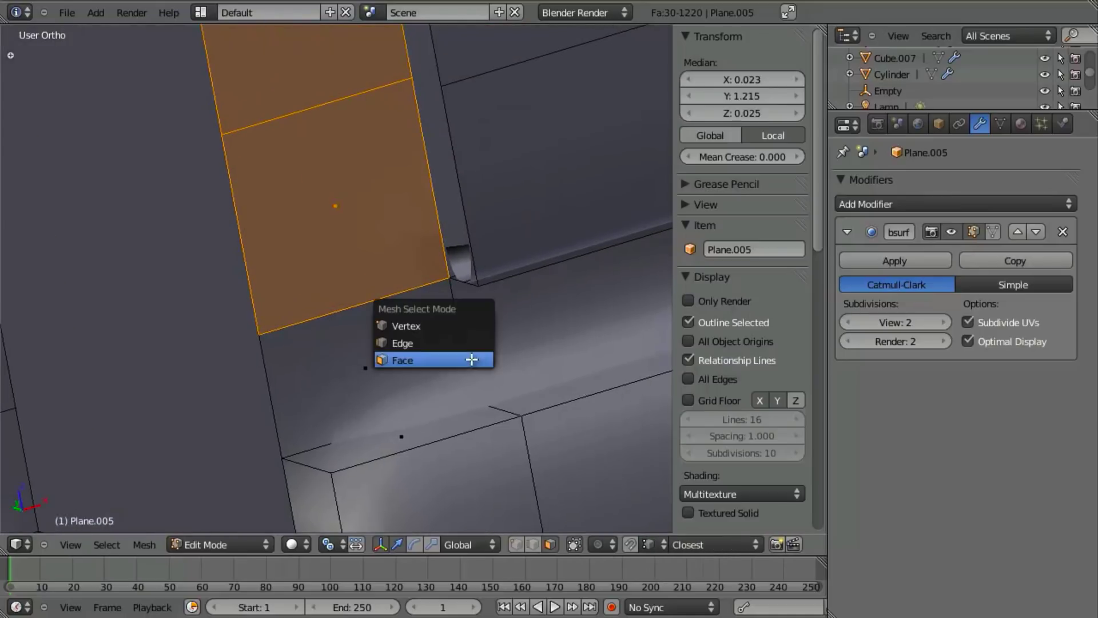
{"action": "left_click", "coordinate": [473, 322]}
- Extrude the selected vertical face run 0.003 along Y with vertex snapping, and extrude it again to the door's outer corner vertex
{"action": "key", "text": "shift+ctrl+Tab"}
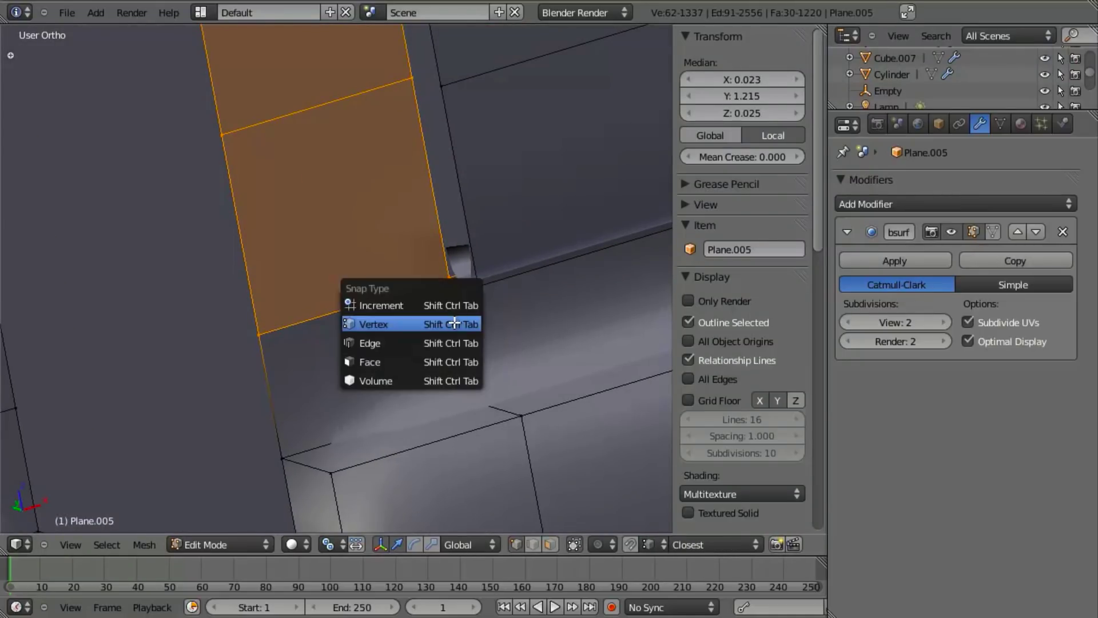
{"action": "left_click", "coordinate": [454, 324]}
{"action": "middle_click_drag", "start_coordinate": [454, 321], "coordinate": [349, 291], "text": "shift"}
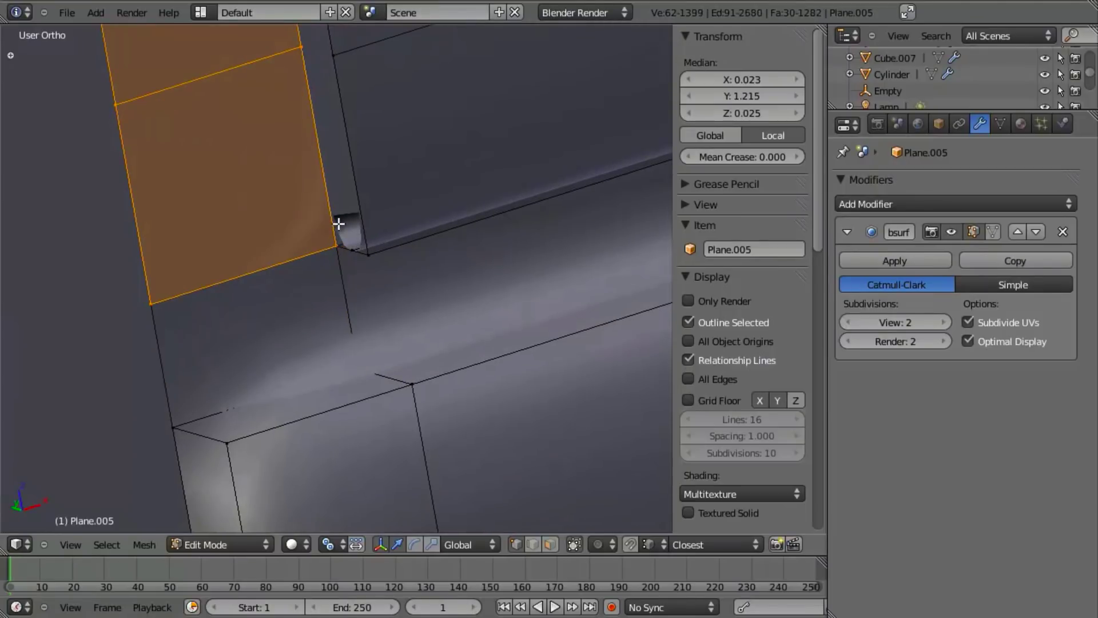
{"action": "key", "text": "e"}
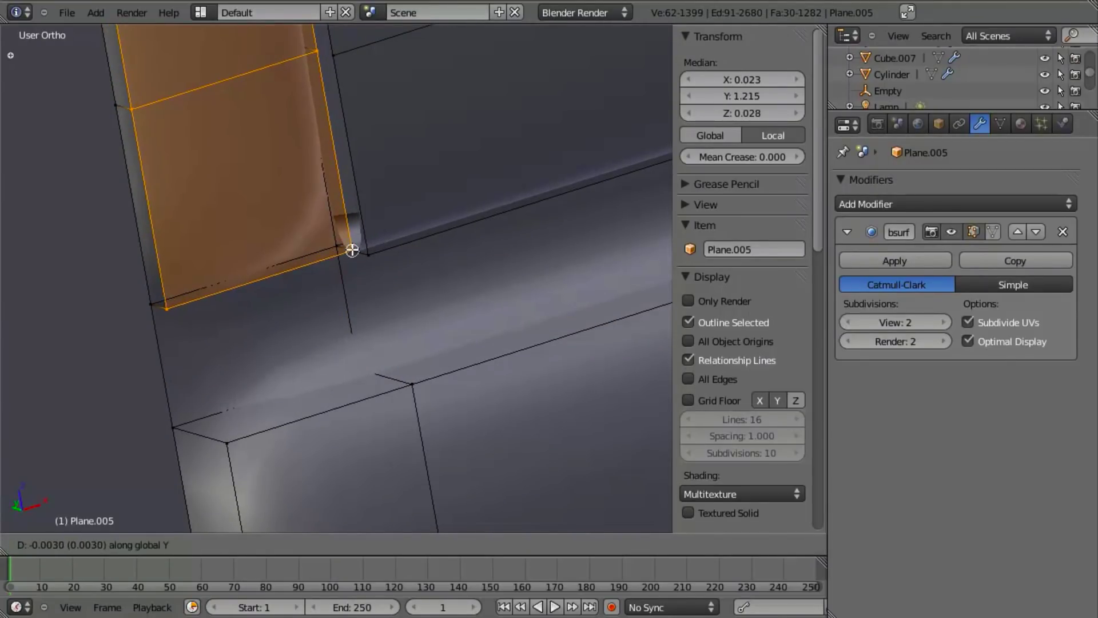
{"action": "left_click", "coordinate": [352, 250]}
{"action": "key", "text": "e"}
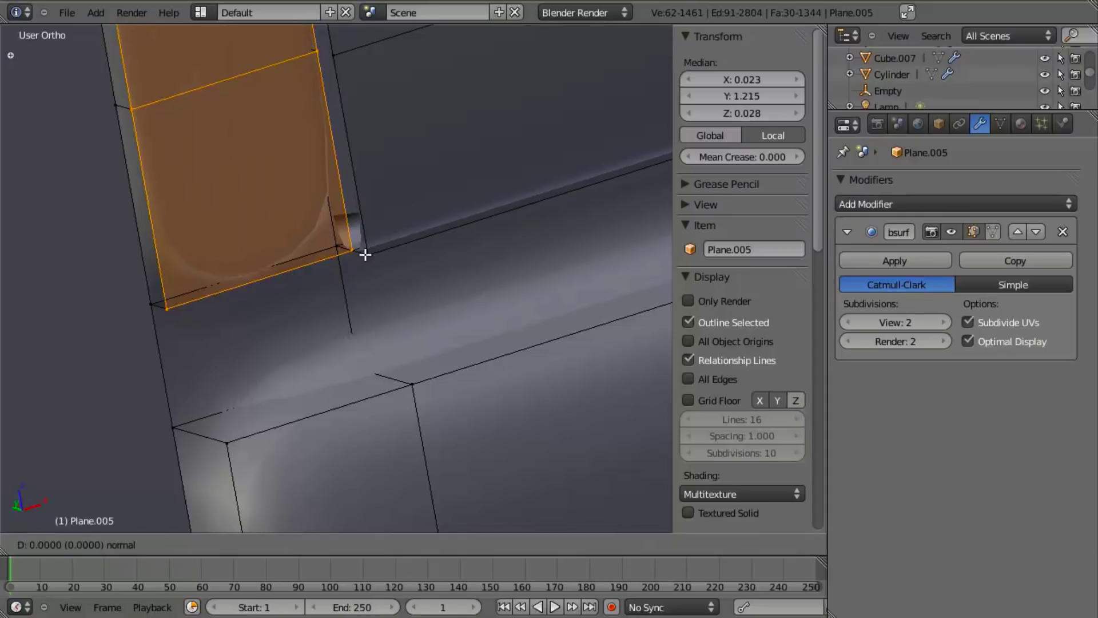
{"action": "left_click", "coordinate": [366, 254]}
- Remove doubles from the entire door mesh and clear the selection
{"action": "key", "text": "a"}
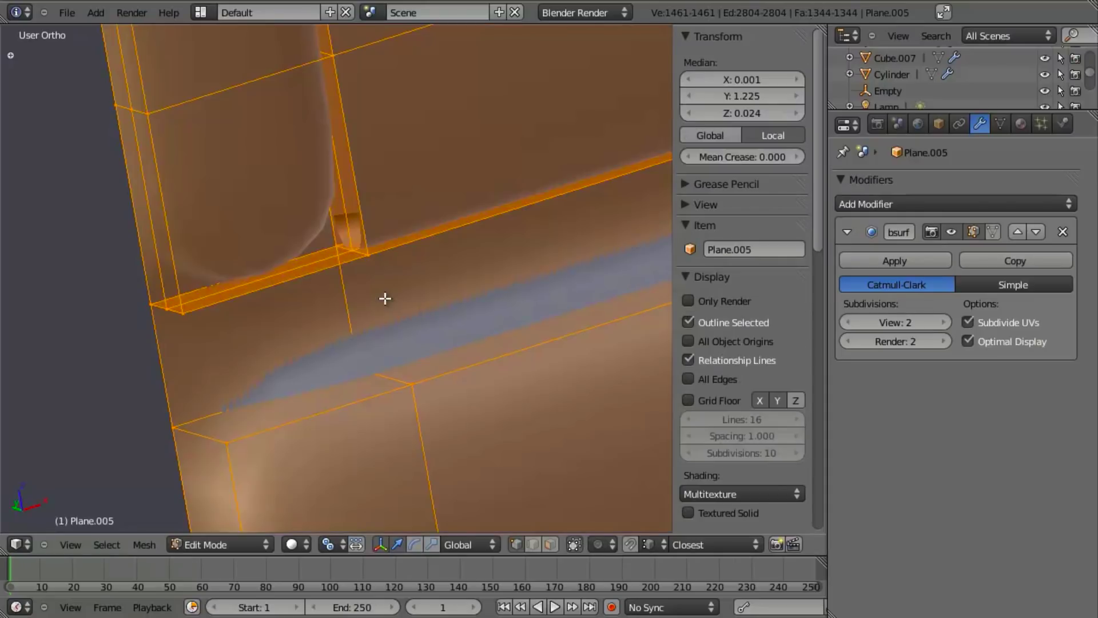
{"action": "key", "text": "w"}
{"action": "left_click", "coordinate": [366, 196]}
{"action": "key", "text": "a"}
- Box-select the vertices at the lower and upper ends of the extruded inner-edge strip in wireframe
{"action": "key", "text": "z"}
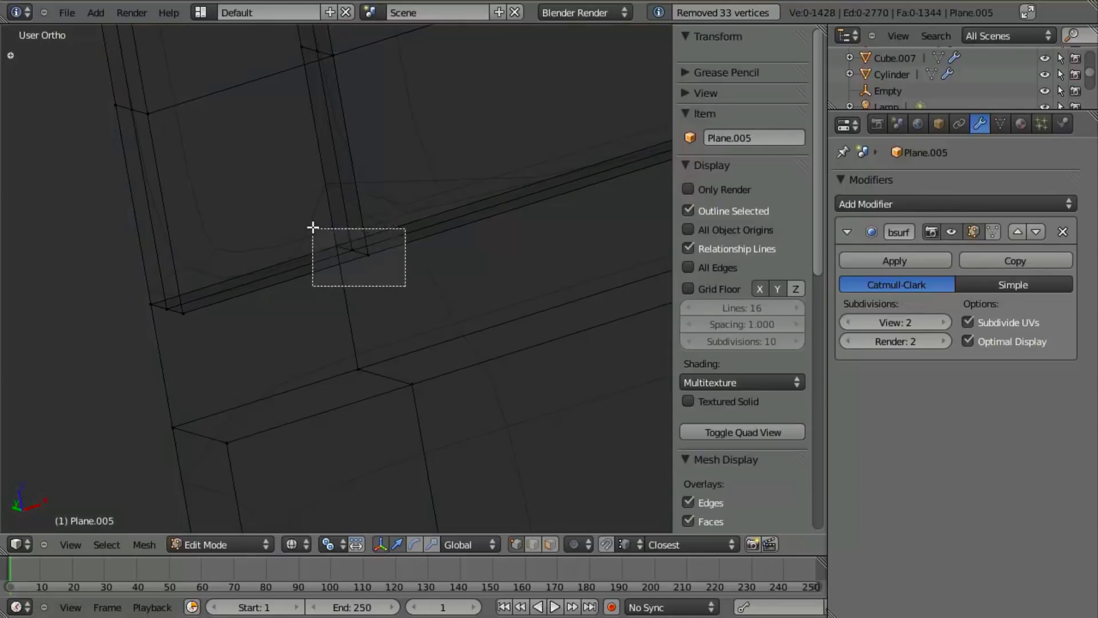
{"action": "left_click_drag", "start_coordinate": [313, 227], "coordinate": [313, 229]}
{"action": "scroll", "coordinate": [407, 269], "scroll_direction": "down", "scroll_amount": 11}
{"action": "middle_click_drag", "start_coordinate": [405, 117], "coordinate": [453, 377], "text": "shift"}
{"action": "middle_click_drag", "start_coordinate": [400, 222], "coordinate": [480, 492], "text": "shift"}
{"action": "middle_click_drag", "start_coordinate": [446, 270], "coordinate": [509, 475], "text": "shift"}
{"action": "scroll", "coordinate": [468, 366], "scroll_direction": "down", "scroll_amount": 4}
{"action": "middle_click_drag", "start_coordinate": [469, 365], "coordinate": [465, 509], "text": "shift"}
{"action": "middle_click_drag", "start_coordinate": [417, 286], "coordinate": [429, 417], "text": "shift"}
{"action": "scroll", "coordinate": [429, 417], "scroll_direction": "up", "scroll_amount": 6}
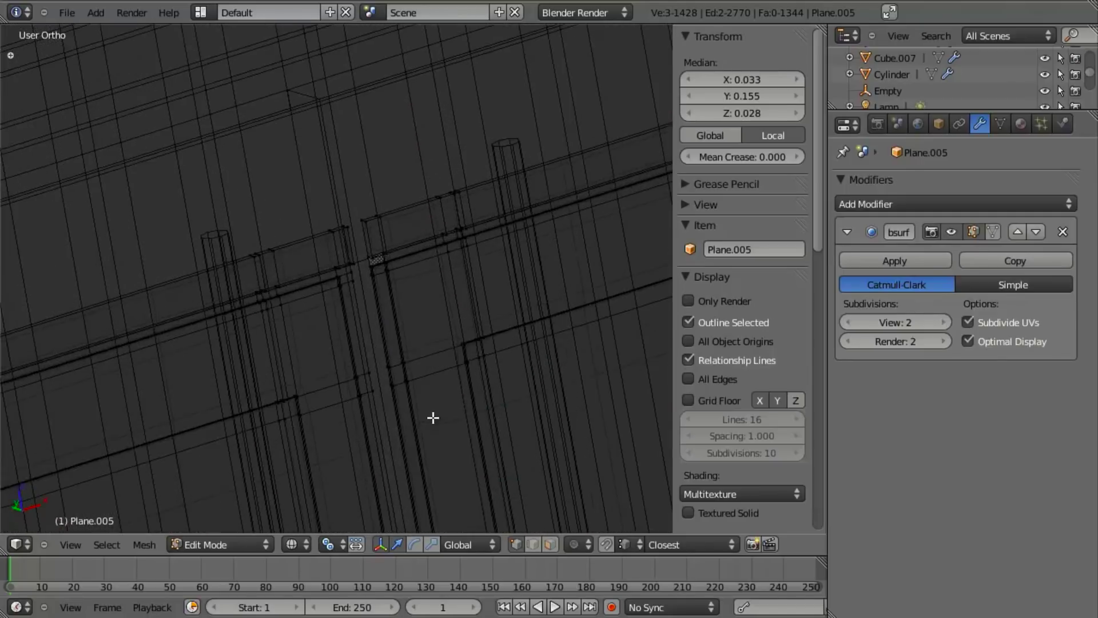
{"action": "key", "text": "z"}
{"action": "middle_click_drag", "start_coordinate": [442, 311], "coordinate": [409, 317], "text": "shift"}
{"action": "scroll", "coordinate": [409, 317], "scroll_direction": "up", "scroll_amount": 1}
{"action": "key", "text": "z"}
{"action": "key", "text": "b"}
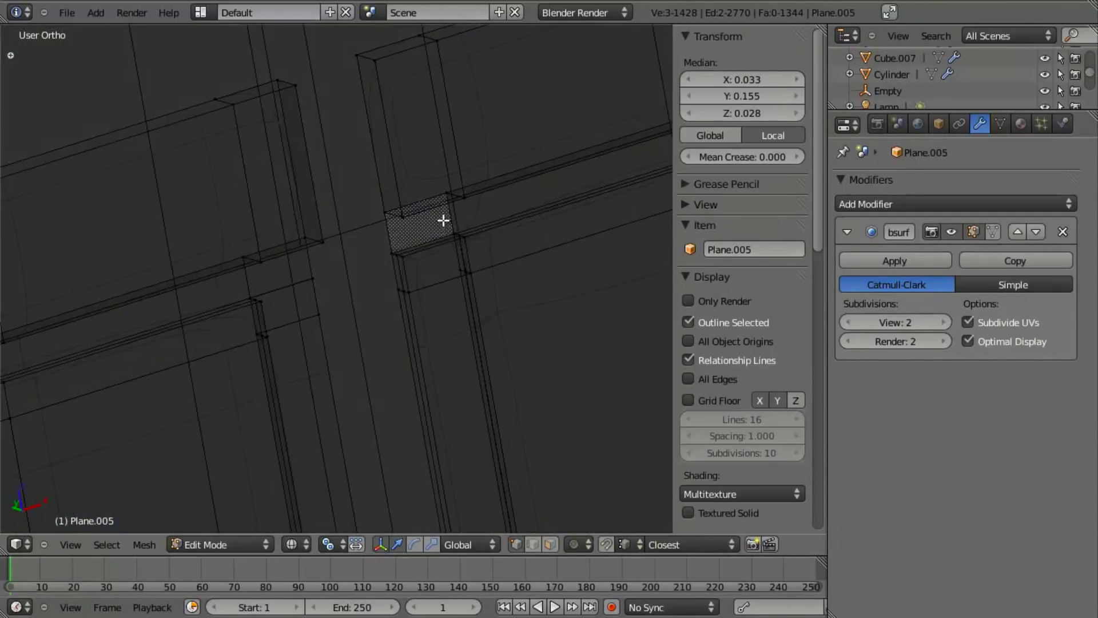
{"action": "left_click_drag", "start_coordinate": [444, 221], "coordinate": [490, 252]}
- Try to select the vertex path between the strip's selected ends
{"action": "key", "text": "w"}
{"action": "key", "text": "Escape"}
{"action": "key", "text": "w"}
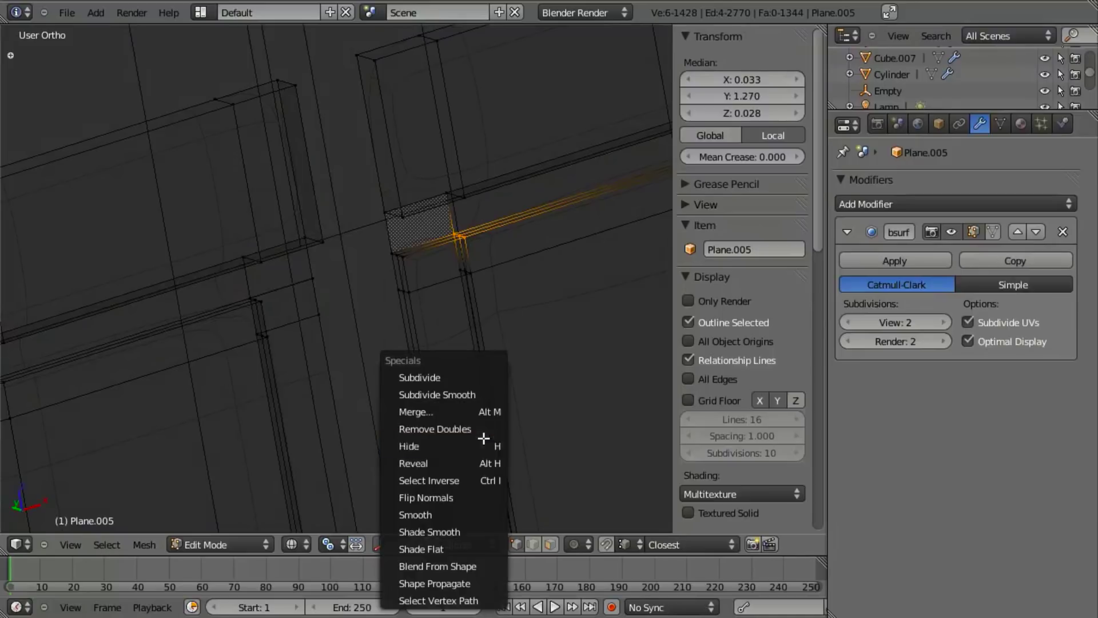
{"action": "left_click", "coordinate": [463, 600]}
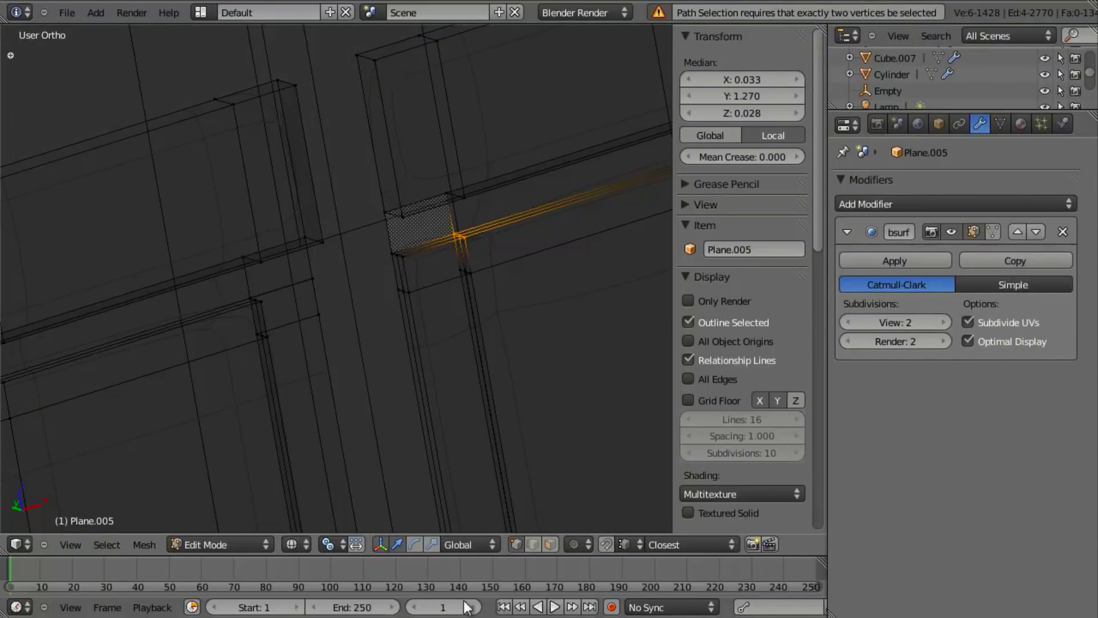
- Extend the selection to all vertices along the strip's inner vertical line, box-selecting them in top view
{"action": "middle_click_drag", "start_coordinate": [475, 346], "coordinate": [310, 334], "text": "shift"}
{"action": "scroll", "coordinate": [309, 335], "scroll_direction": "up", "scroll_amount": 3}
{"action": "key", "text": "b"}
{"action": "left_click_drag", "start_coordinate": [239, 224], "coordinate": [309, 320]}
{"action": "scroll", "coordinate": [309, 320], "scroll_direction": "down", "scroll_amount": 7}
{"action": "key", "text": "KP_7"}
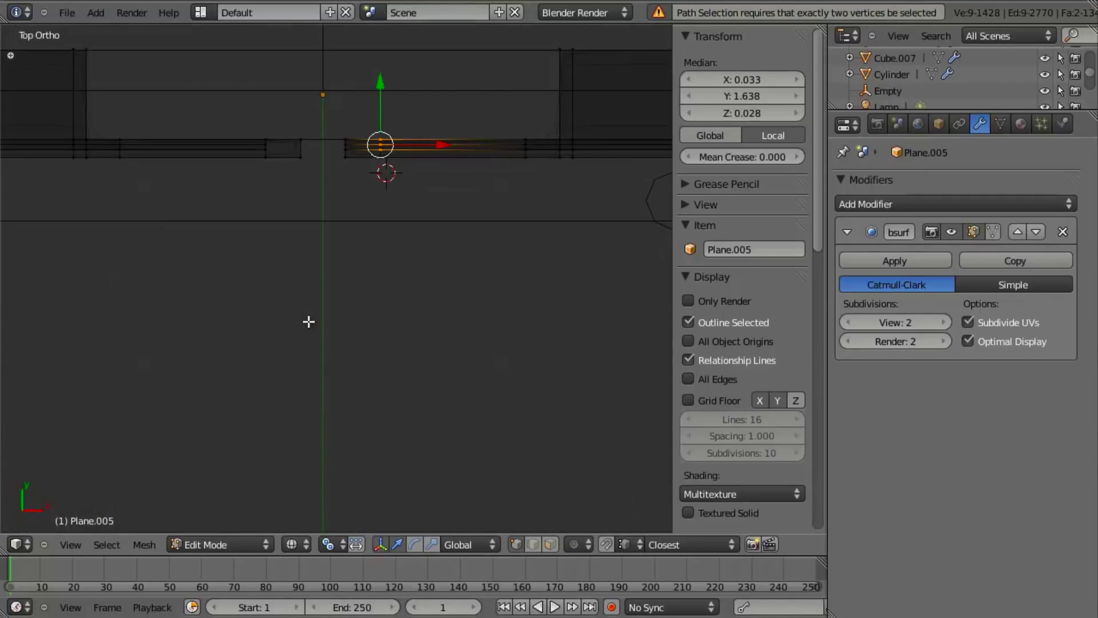
{"action": "scroll", "coordinate": [453, 181], "scroll_direction": "up", "scroll_amount": 2}
{"action": "key", "text": "b"}
{"action": "left_click_drag", "start_coordinate": [414, 108], "coordinate": [382, 90]}
- Delete the faces of the selected vertical strip on the right door and leave Edit Mode
{"action": "scroll", "coordinate": [292, 431], "scroll_direction": "down", "scroll_amount": 2}
{"action": "middle_click_drag", "start_coordinate": [292, 432], "coordinate": [312, 375]}
{"action": "key", "text": "z"}
{"action": "scroll", "coordinate": [392, 332], "scroll_direction": "down", "scroll_amount": 4}
{"action": "middle_click_drag", "start_coordinate": [408, 282], "coordinate": [312, 498], "text": "shift"}
{"action": "scroll", "coordinate": [431, 269], "scroll_direction": "up", "scroll_amount": 4}
{"action": "middle_click_drag", "start_coordinate": [462, 154], "coordinate": [413, 349], "text": "shift"}
{"action": "scroll", "coordinate": [412, 353], "scroll_direction": "up", "scroll_amount": 3}
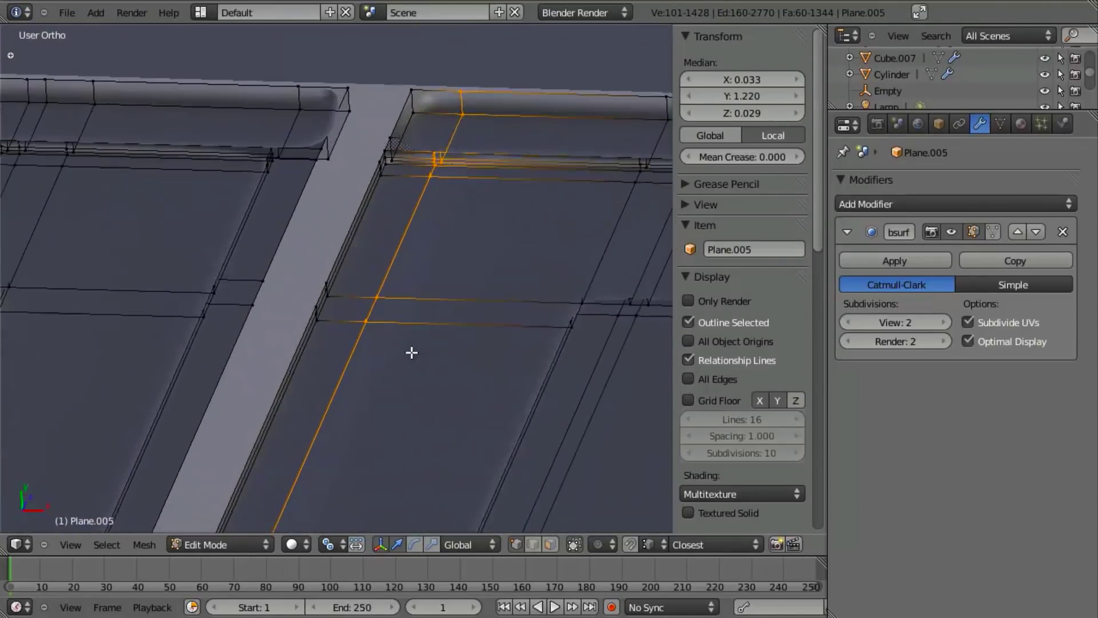
{"action": "scroll", "coordinate": [412, 353], "scroll_direction": "up", "scroll_amount": 2}
{"action": "key", "text": "z"}
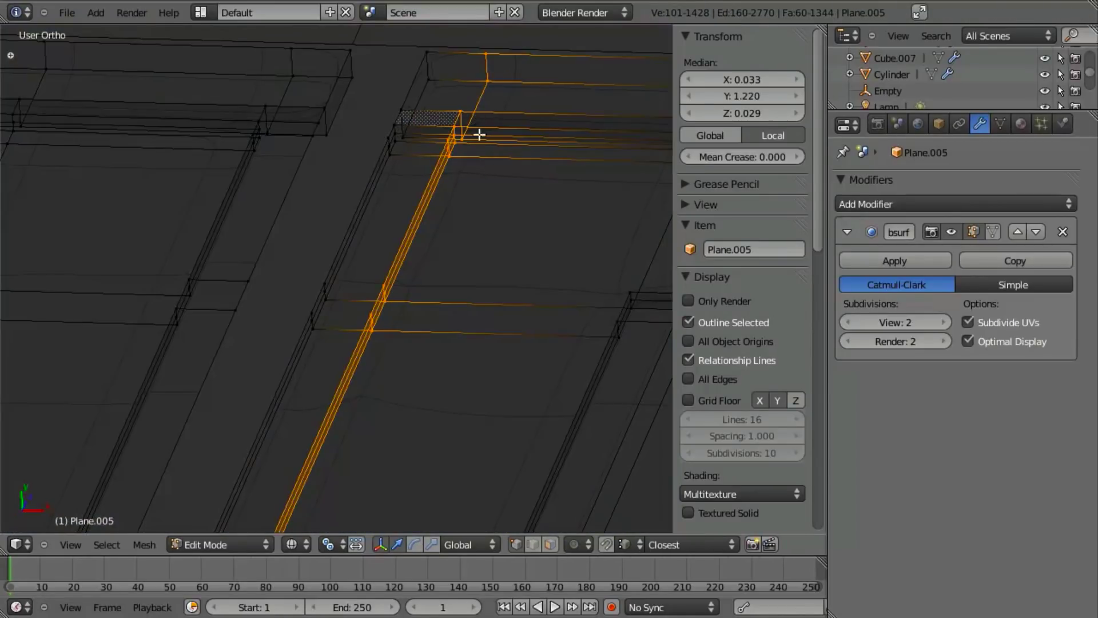
{"action": "key", "text": "x"}
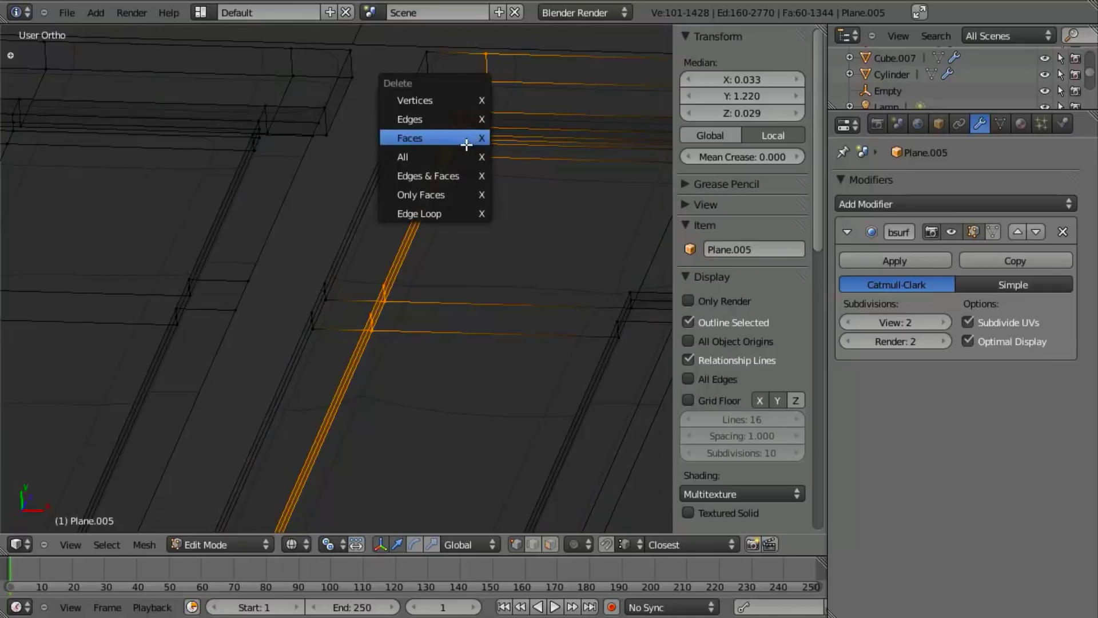
{"action": "left_click", "coordinate": [456, 138]}
{"action": "key", "text": "z"}
{"action": "key", "text": "Tab"}
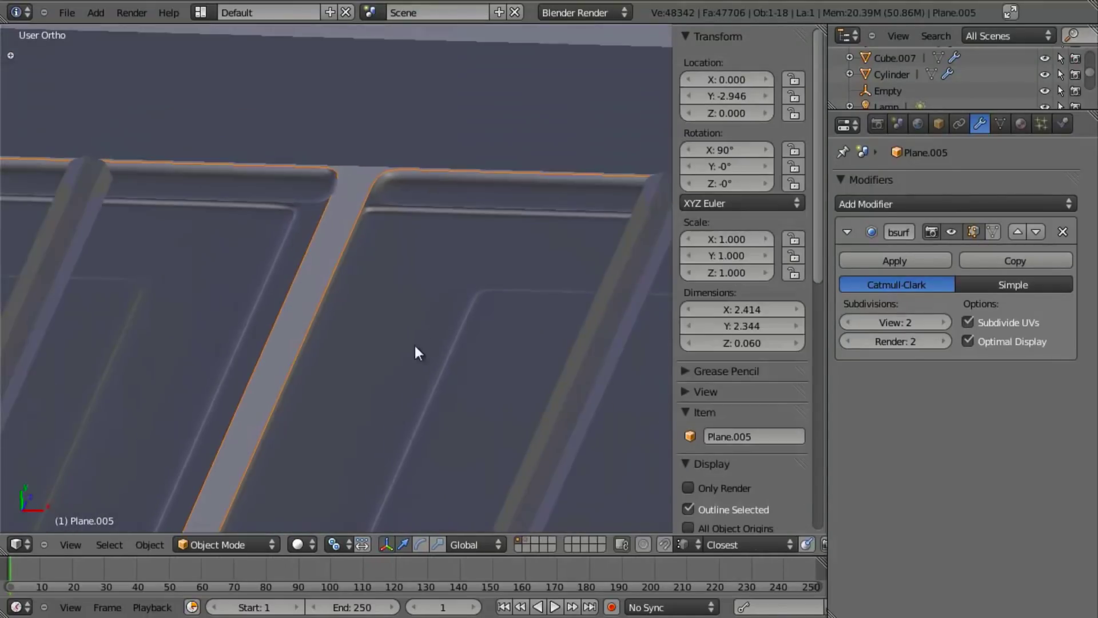
- Return to Edit Mode in front view and select the vertical edge loop beside the right door's inner edge
{"action": "scroll", "coordinate": [377, 295], "scroll_direction": "up", "scroll_amount": 3}
{"action": "scroll", "coordinate": [376, 289], "scroll_direction": "down", "scroll_amount": 4}
{"action": "key", "text": "KP_1"}
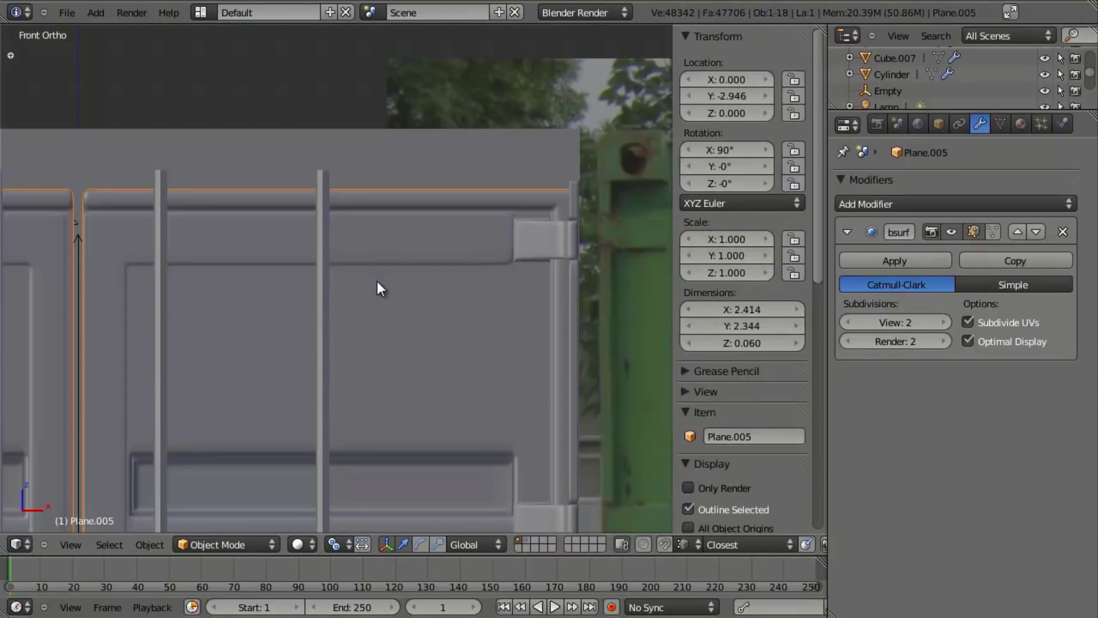
{"action": "scroll", "coordinate": [418, 306], "scroll_direction": "up", "scroll_amount": 1}
{"action": "scroll", "coordinate": [440, 326], "scroll_direction": "down", "scroll_amount": 1}
{"action": "key", "text": "Tab"}
{"action": "scroll", "coordinate": [334, 258], "scroll_direction": "up", "scroll_amount": 3}
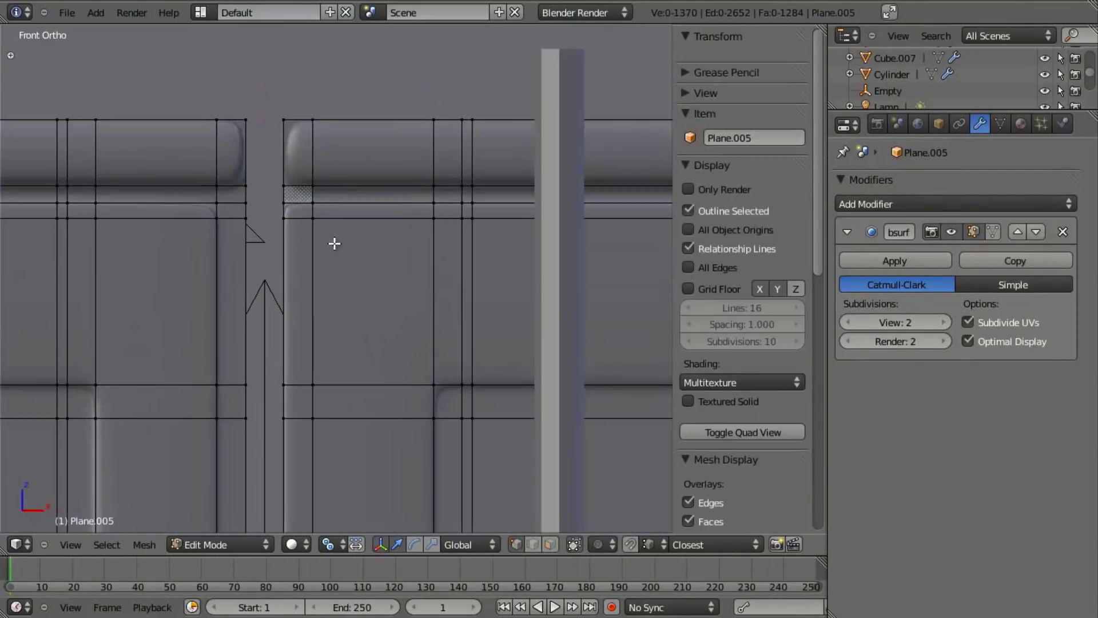
{"action": "right_click", "coordinate": [319, 179]}
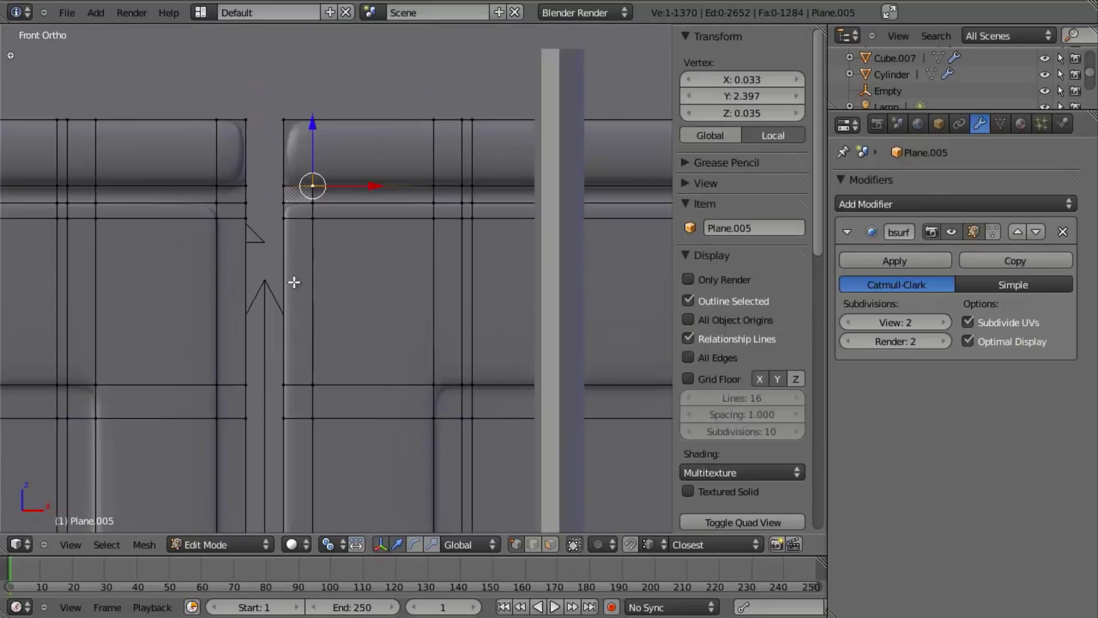
{"action": "scroll", "coordinate": [351, 261], "scroll_direction": "down", "scroll_amount": 1}
{"action": "scroll", "coordinate": [333, 321], "scroll_direction": "down", "scroll_amount": 1}
{"action": "scroll", "coordinate": [360, 340], "scroll_direction": "up", "scroll_amount": 1}
{"action": "right_click", "coordinate": [332, 289], "text": "alt"}
{"action": "scroll", "coordinate": [412, 311], "scroll_direction": "down", "scroll_amount": 2}
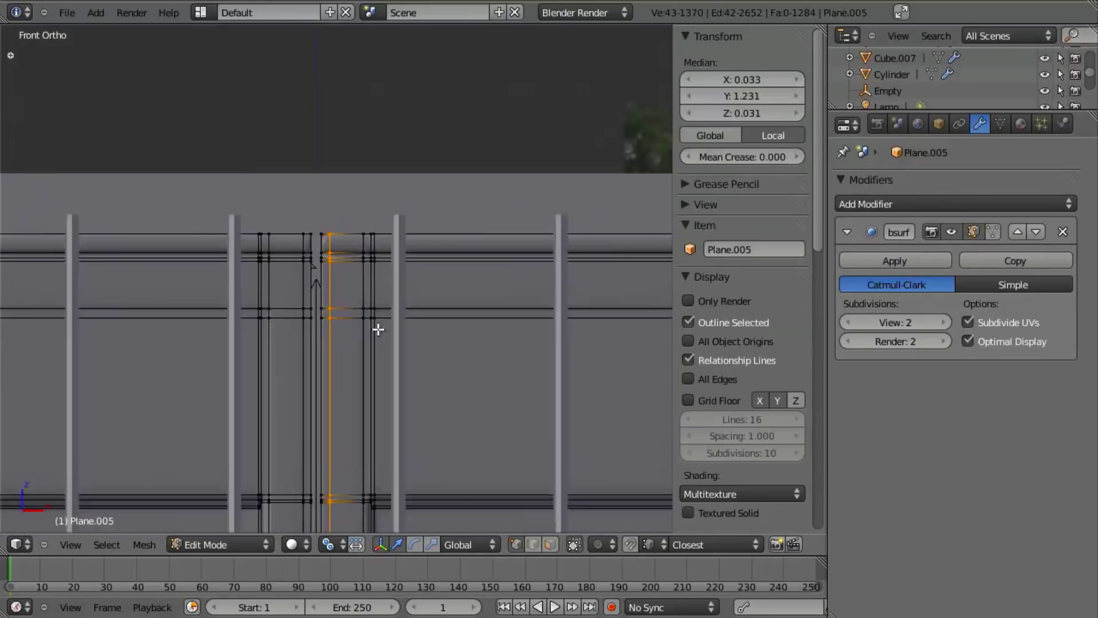
{"action": "scroll", "coordinate": [378, 326], "scroll_direction": "up", "scroll_amount": 1}
{"action": "scroll", "coordinate": [359, 279], "scroll_direction": "up", "scroll_amount": 4}
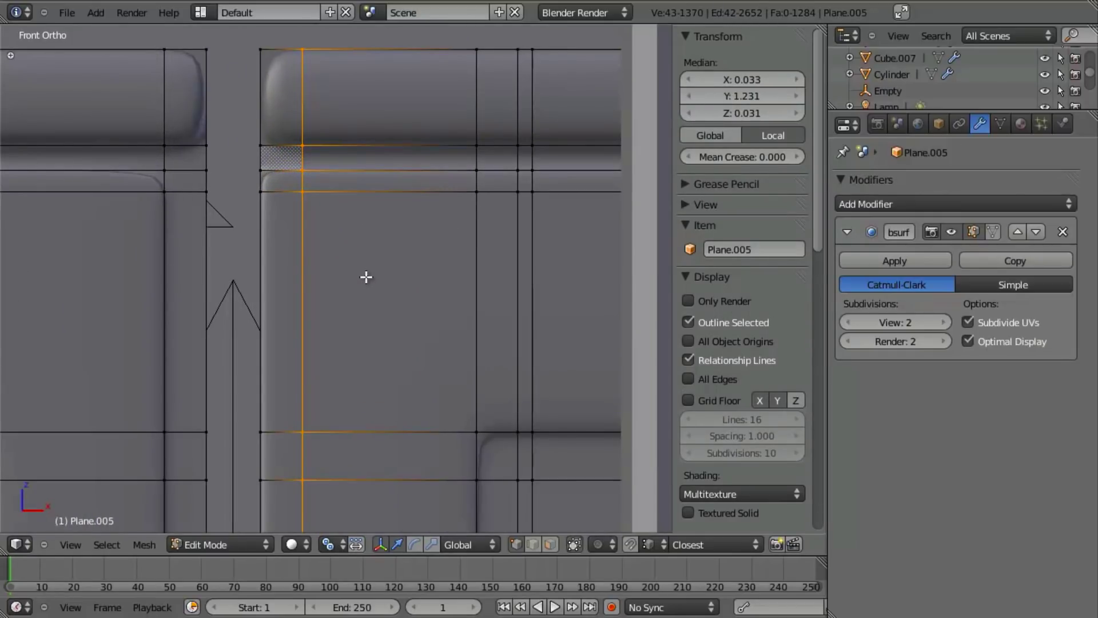
{"action": "key", "text": "g"}
{"action": "key", "text": "x"}
{"action": "right_click", "coordinate": [381, 272]}
{"action": "key", "text": "a"}
{"action": "key", "text": "z"}
{"action": "key", "text": "b"}
{"action": "mouse_move", "coordinate": [239, 21]}
{"action": "left_mouse_down"}
{"action": "mouse_move", "coordinate": [289, 291]}
{"action": "mouse_move", "coordinate": [228, 296]}
{"action": "left_mouse_up"}
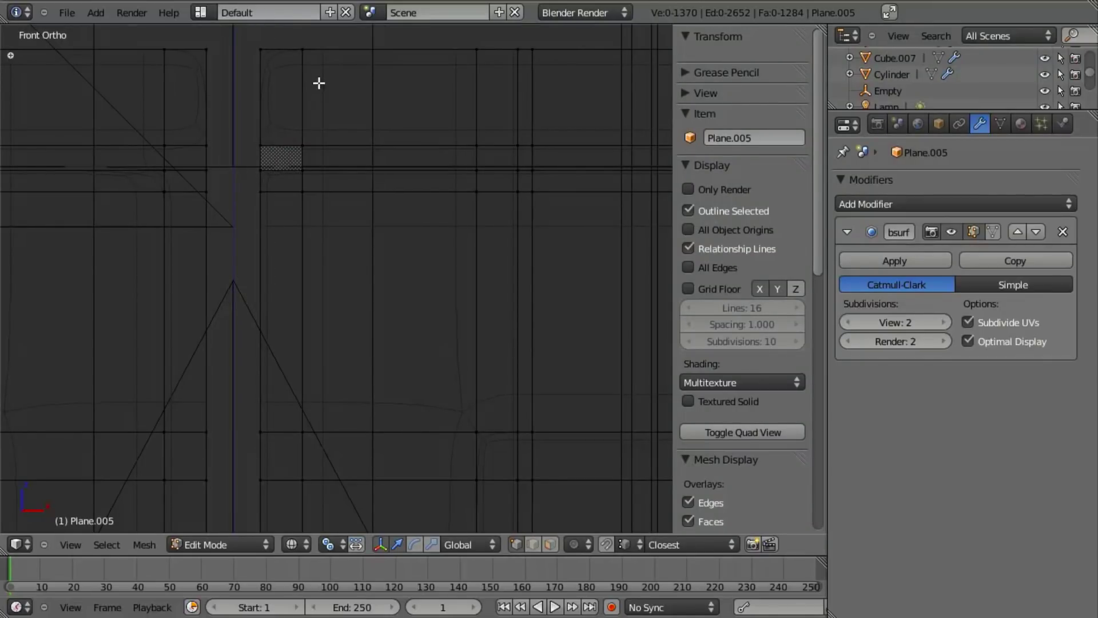
- Set the snap type to Increment and move the right door's inner vertical edge loop slightly away from the door gap
{"action": "right_click", "coordinate": [302, 71], "text": "alt"}
{"action": "key", "text": "g"}
{"action": "key", "text": "x"}
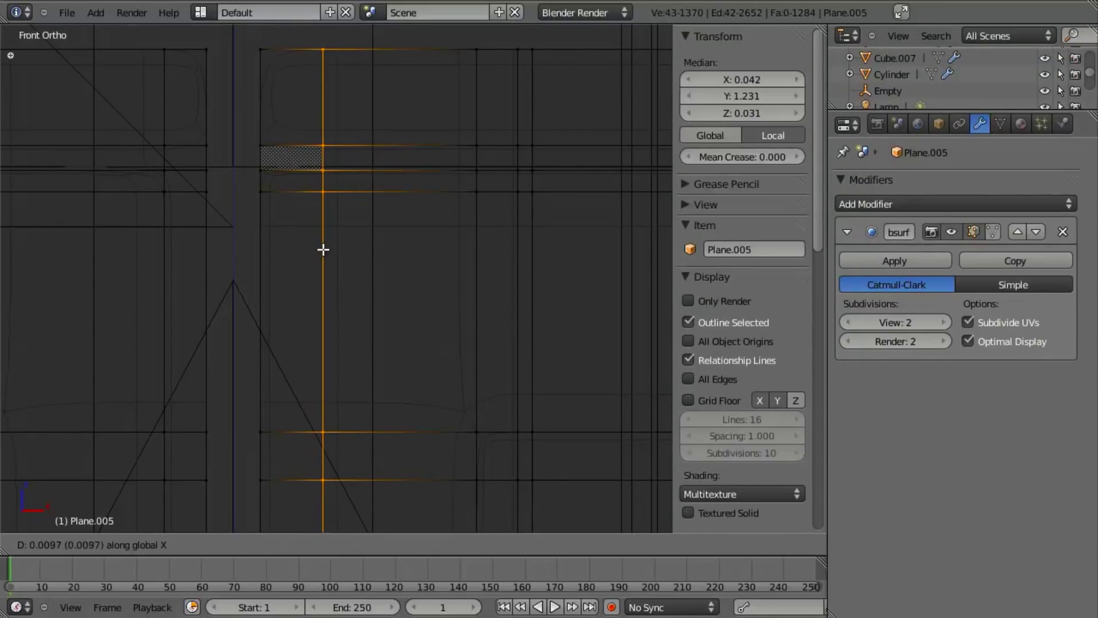
{"action": "right_click", "coordinate": [315, 249]}
{"action": "key", "text": "ctrl+shift+Tab"}
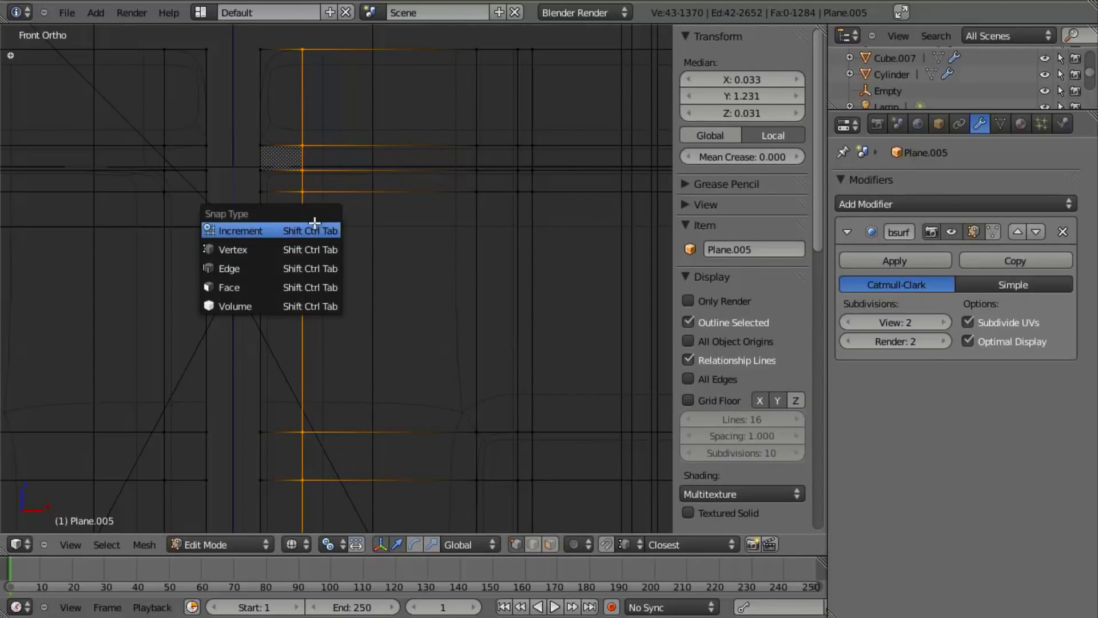
{"action": "left_click", "coordinate": [315, 223]}
{"action": "key", "text": "g"}
{"action": "left_click", "coordinate": [334, 226]}
{"action": "key", "text": "a"}
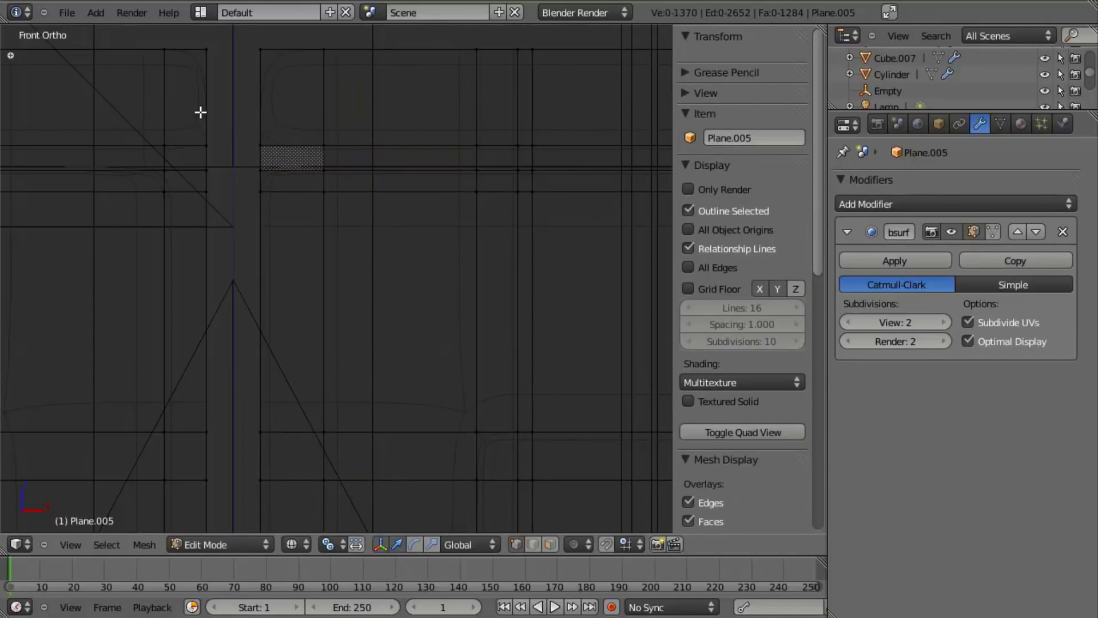
- Select all vertices of the right door's inner vertical edge and move them along X to about 0.003, just beside the centre line
{"action": "scroll", "coordinate": [301, 307], "scroll_direction": "down", "scroll_amount": 10}
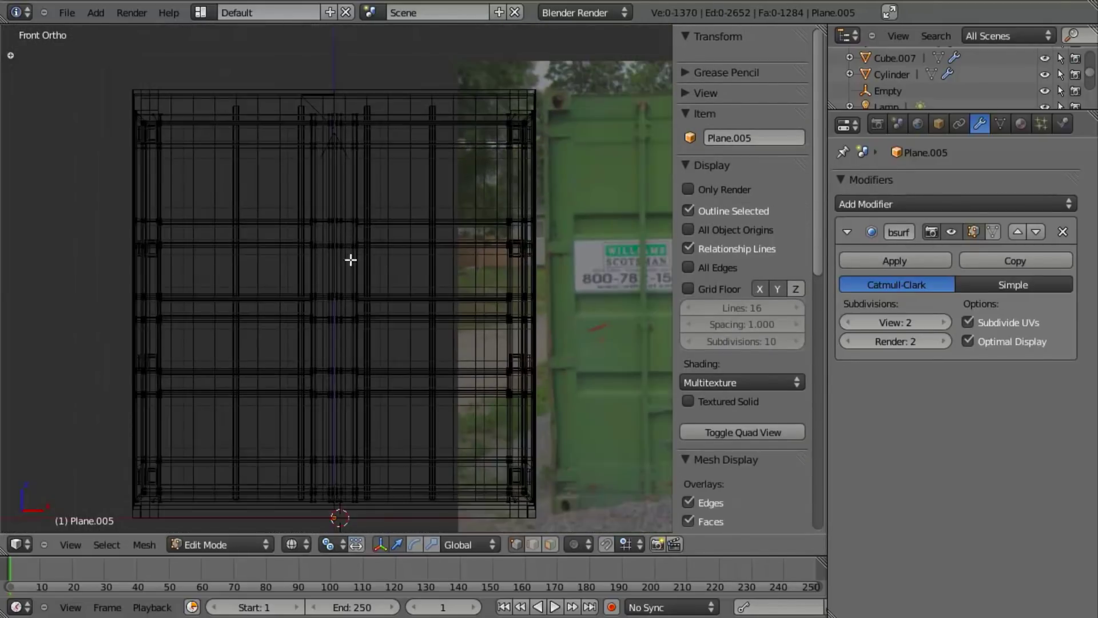
{"action": "scroll", "coordinate": [365, 256], "scroll_direction": "up", "scroll_amount": 3}
{"action": "middle_click_drag", "start_coordinate": [378, 198], "coordinate": [375, 146], "text": "shift"}
{"action": "key", "text": "ctrl+r"}
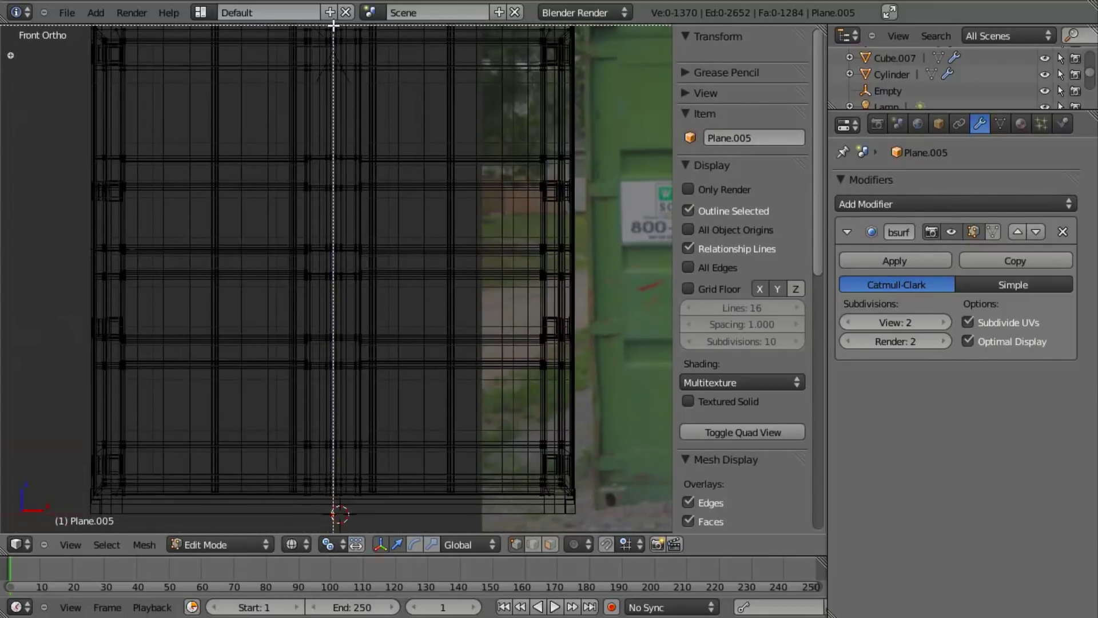
{"action": "left_click", "coordinate": [339, 581]}
{"action": "right_click", "coordinate": [339, 565]}
{"action": "scroll", "coordinate": [410, 388], "scroll_direction": "up", "scroll_amount": 5}
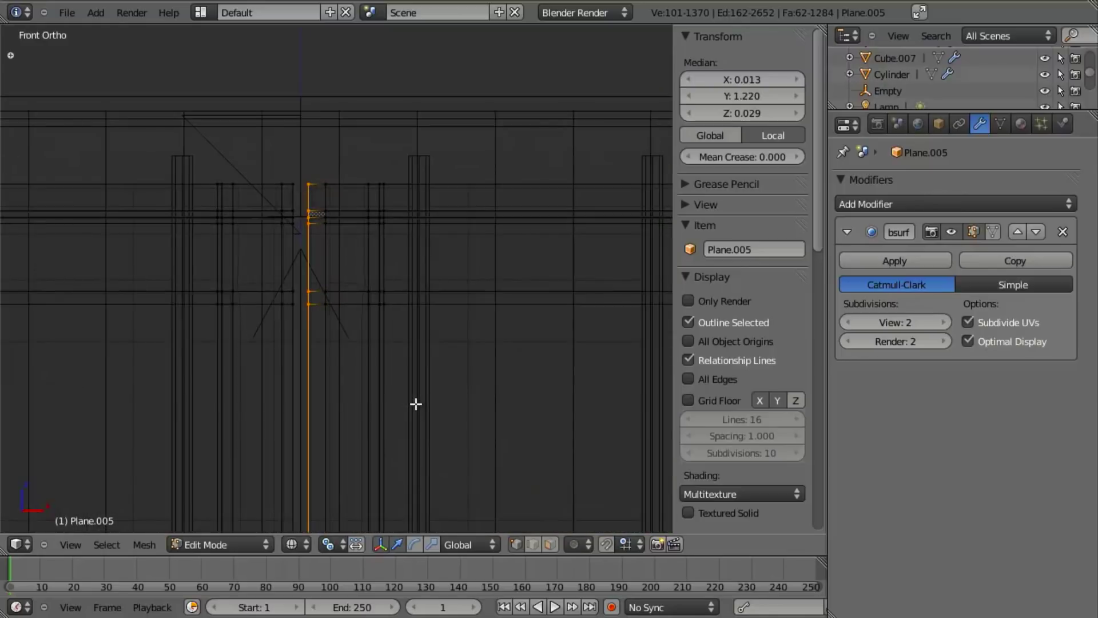
{"action": "key", "text": "g"}
{"action": "key", "text": "x"}
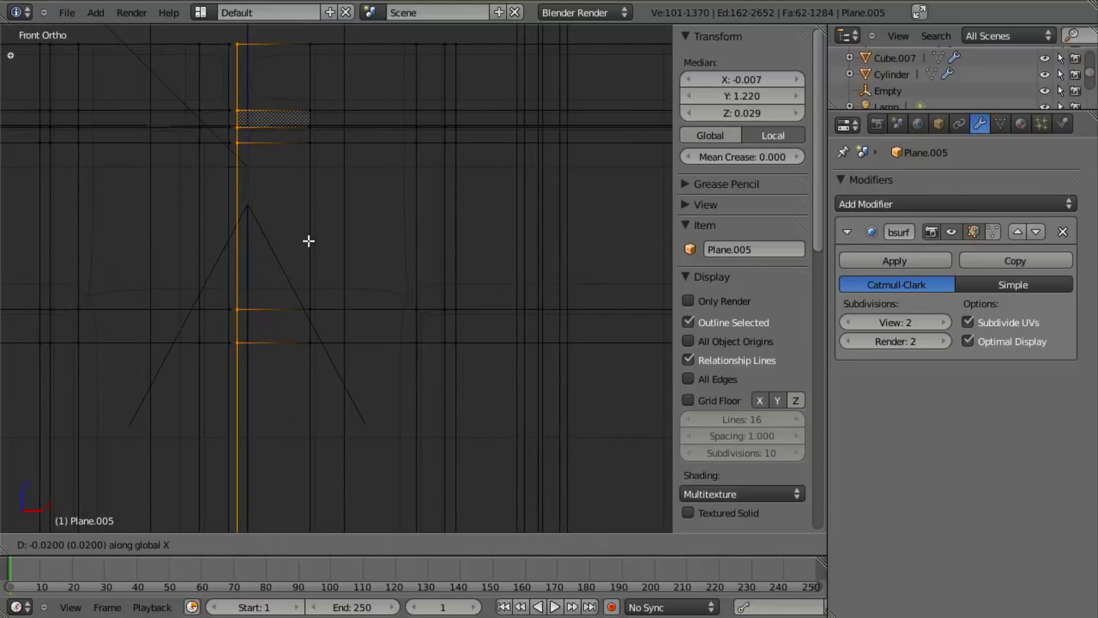
{"action": "right_click", "coordinate": [329, 238]}
{"action": "key", "text": "g"}
{"action": "left_click", "coordinate": [314, 235], "text": "ctrl"}
- Select all vertices of the left door's inner vertical edge and move them 0.01 along X towards the centre line
{"action": "key", "text": "a"}
{"action": "key", "text": "b"}
{"action": "left_click_drag", "start_coordinate": [213, 38], "coordinate": [237, 168]}
{"action": "key", "text": "KP_7"}
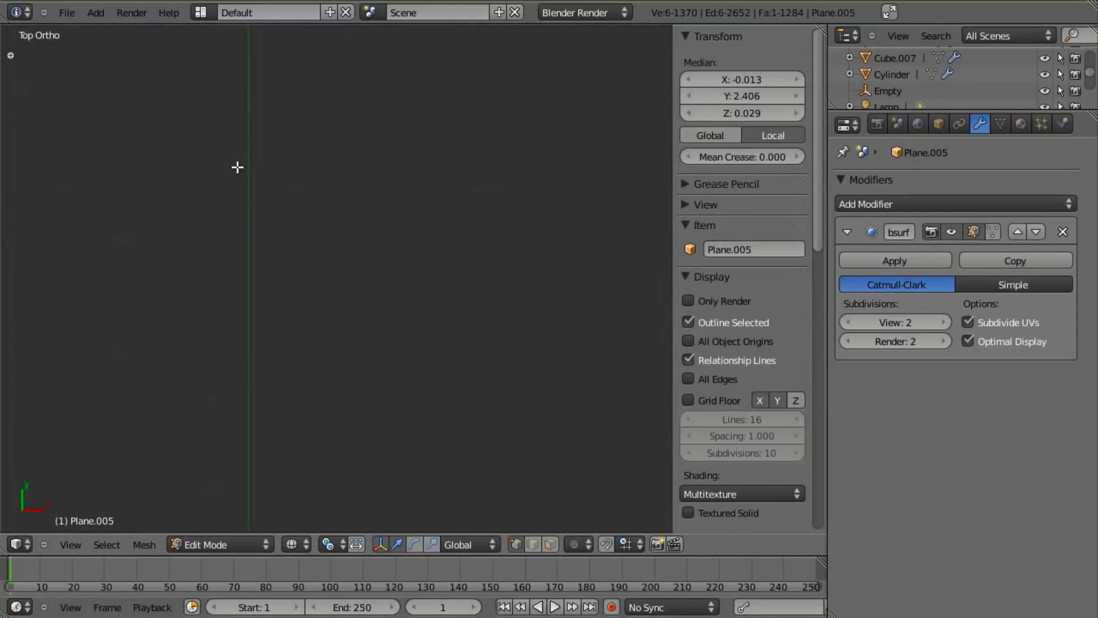
{"action": "key", "text": "KP_Decimal"}
{"action": "left_click_drag", "start_coordinate": [270, 213], "coordinate": [338, 518]}
{"action": "key", "text": "g"}
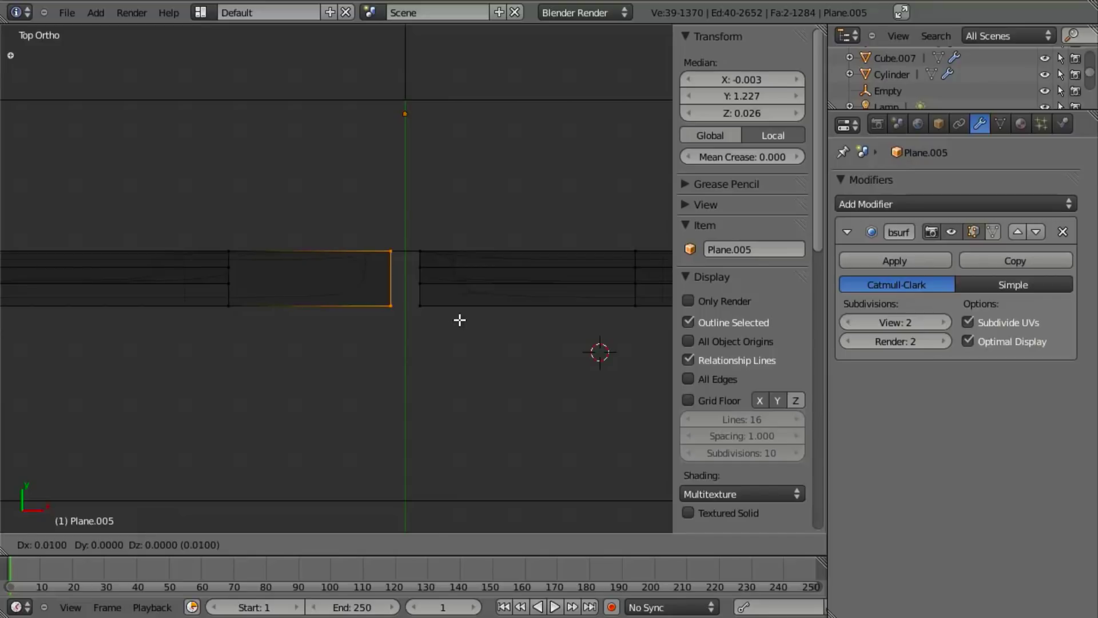
{"action": "left_click", "coordinate": [460, 320]}
- Examine the shaded upper area of the door gap, where the right door's inner edge meets the horizontal recess
{"action": "key", "text": "KP_1"}
{"action": "key", "text": "z"}
{"action": "mouse_move", "coordinate": [456, 318]}
{"action": "middle_mouse_down", "text": "shift"}
{"action": "mouse_move", "coordinate": [443, 333]}
{"action": "mouse_move", "coordinate": [406, 300]}
{"action": "middle_mouse_up", "text": "shift"}
{"action": "key", "text": "a"}
{"action": "right_click", "coordinate": [476, 243]}
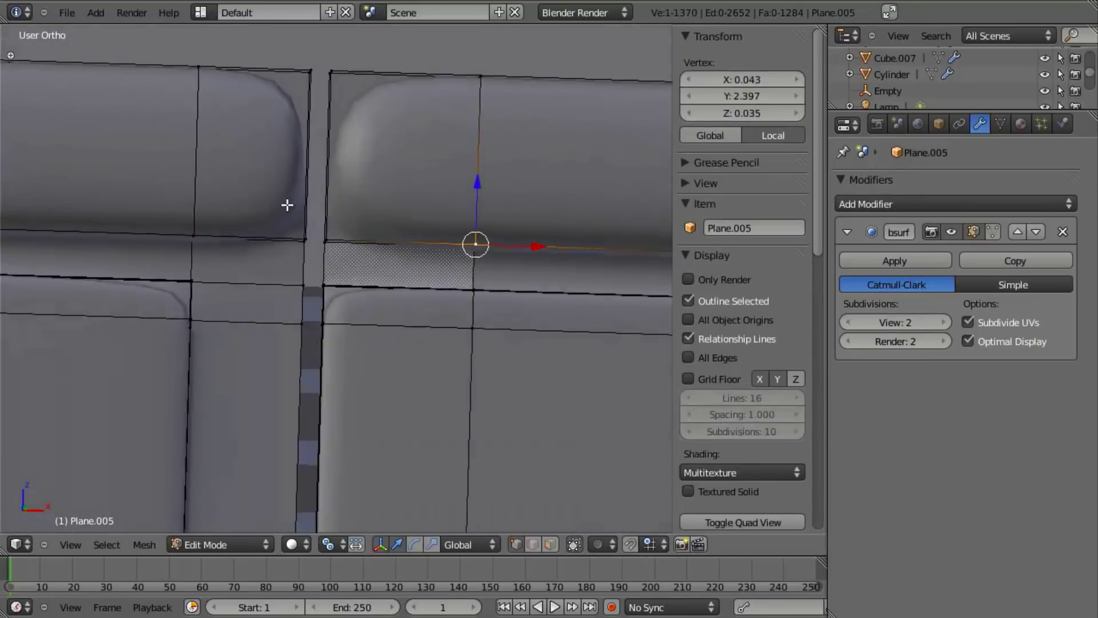
{"action": "middle_click_drag", "start_coordinate": [282, 208], "coordinate": [401, 228]}
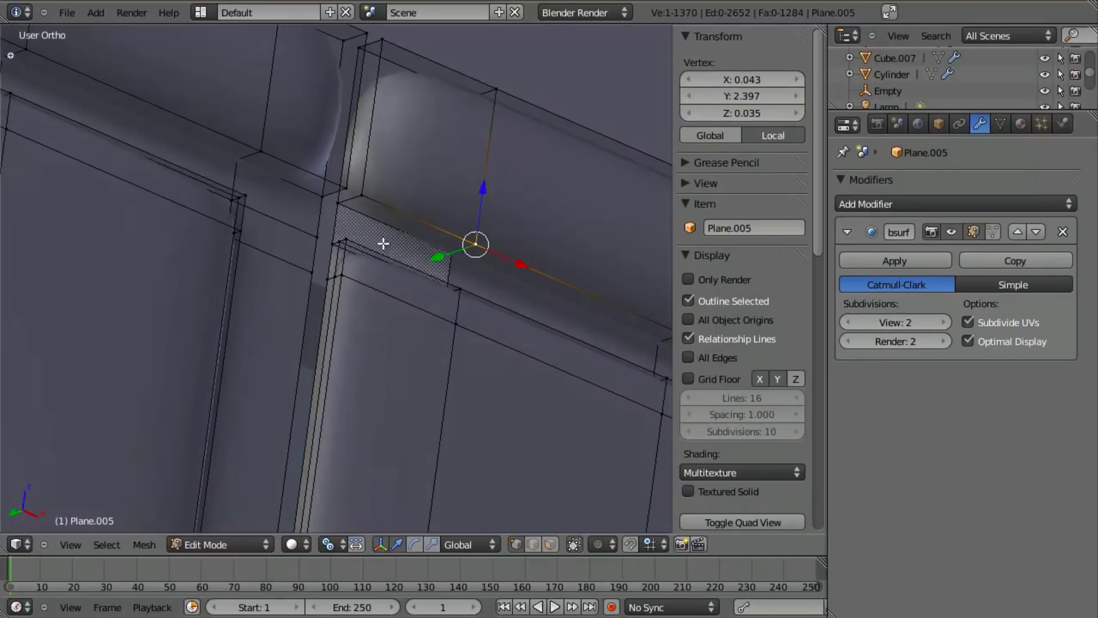
{"action": "key", "text": "z"}
{"action": "key", "text": "z"}
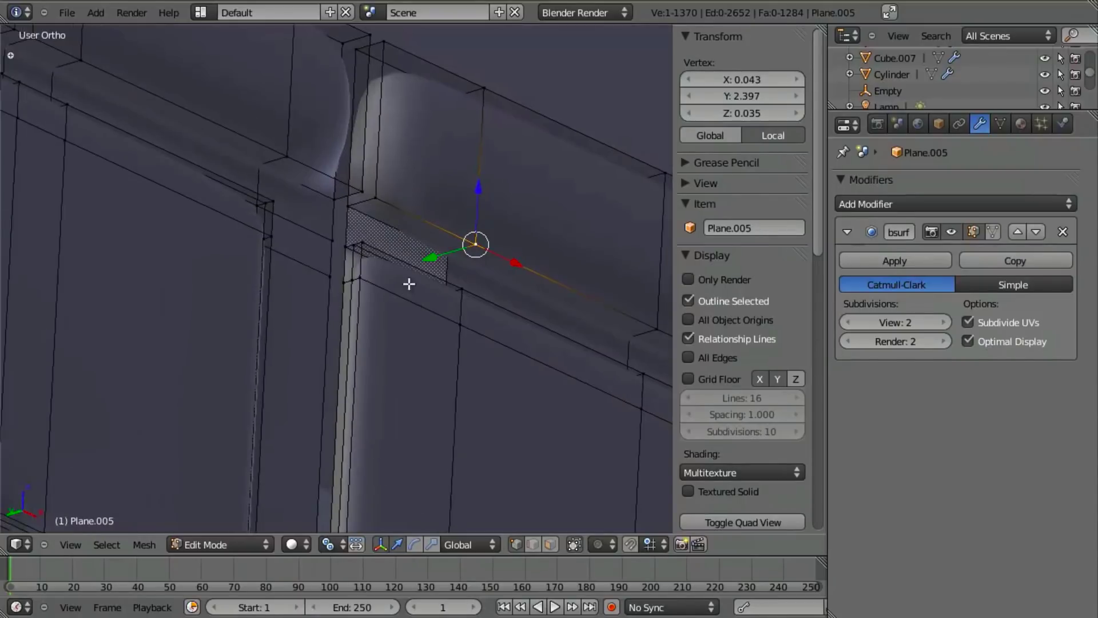
{"action": "middle_click_drag", "start_coordinate": [410, 283], "coordinate": [372, 165]}
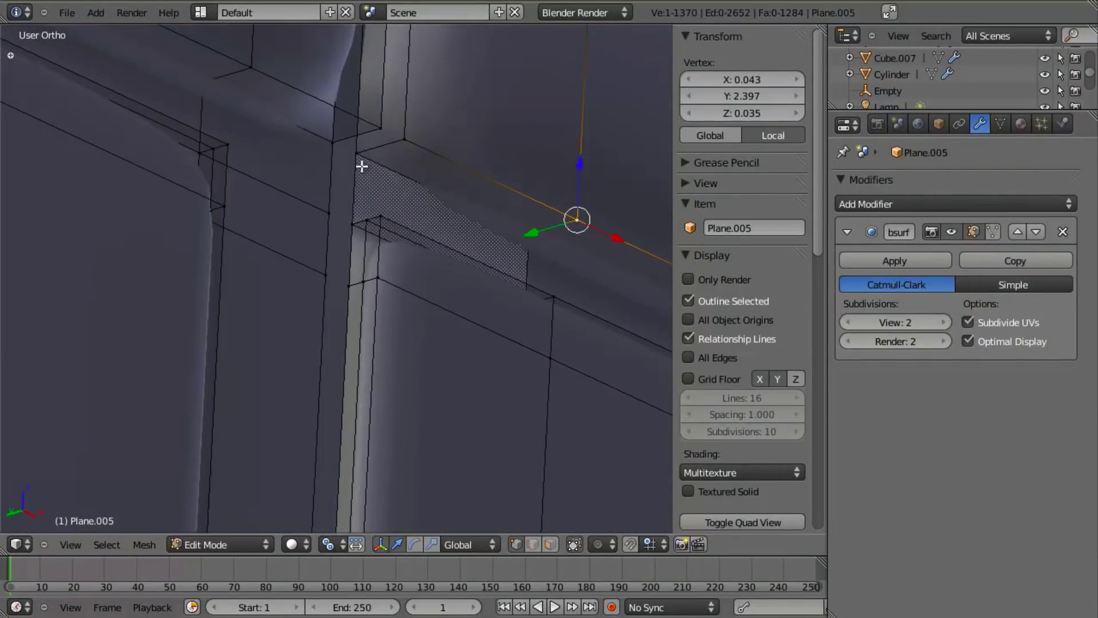
{"action": "key", "text": "z"}
{"action": "key", "text": "z"}
{"action": "scroll", "coordinate": [459, 216], "scroll_direction": "down", "scroll_amount": 2}
{"action": "key", "text": "a"}
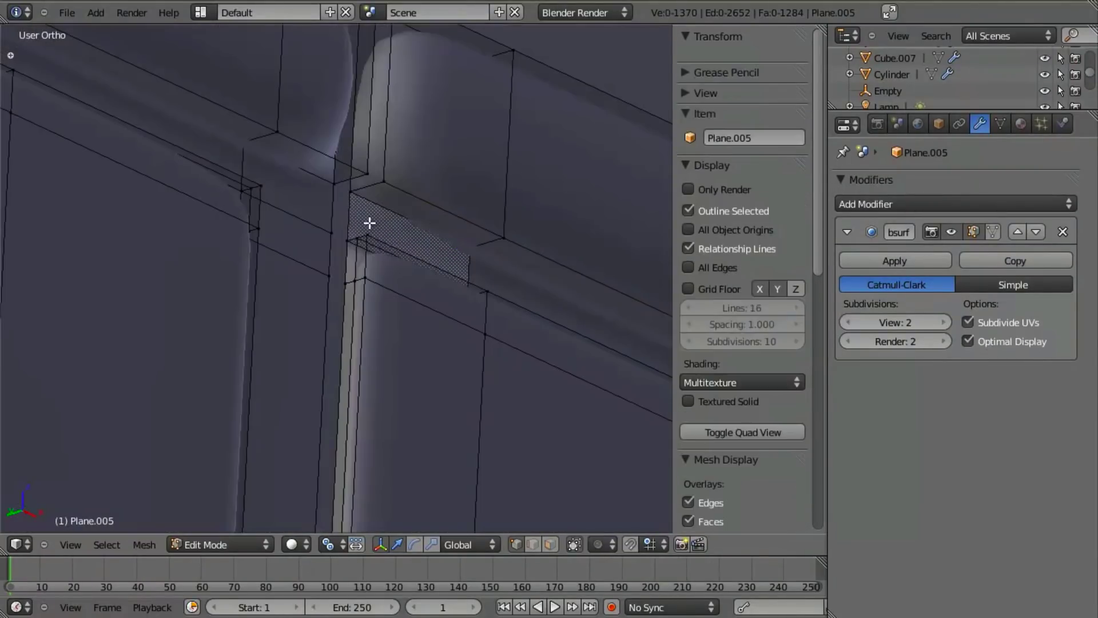
- Cut a new edge loop through the door's thickness next to the upper horizontal recess
{"action": "left_click", "coordinate": [375, 183]}
{"action": "left_click", "coordinate": [375, 183]}
{"action": "scroll", "coordinate": [395, 232], "scroll_direction": "up", "scroll_amount": 3}
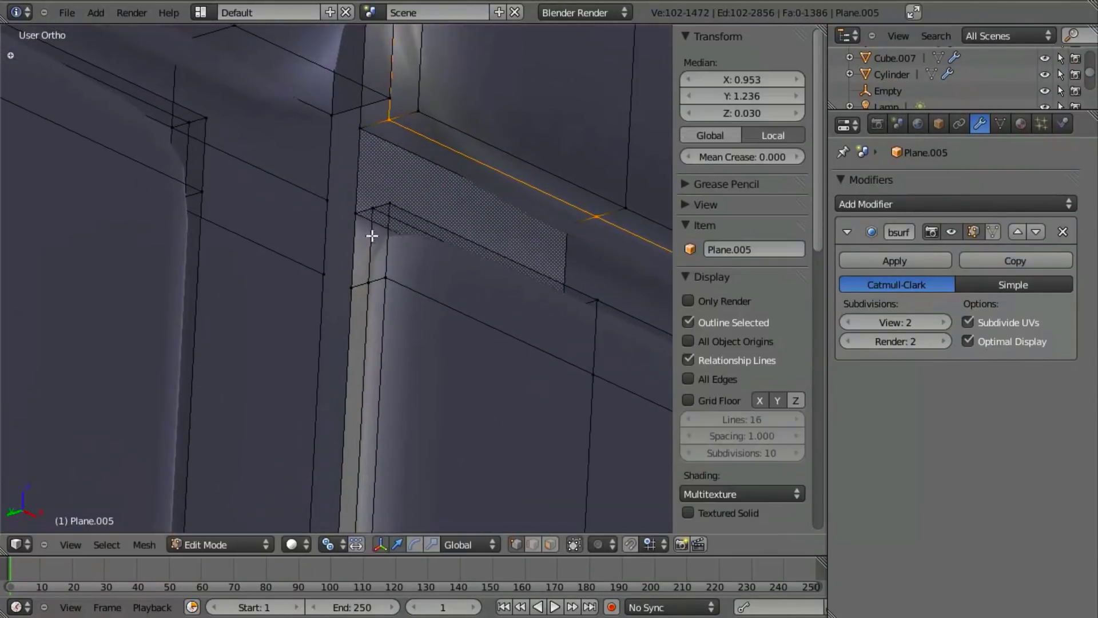
{"action": "key", "text": "g"}
{"action": "key", "text": "y"}
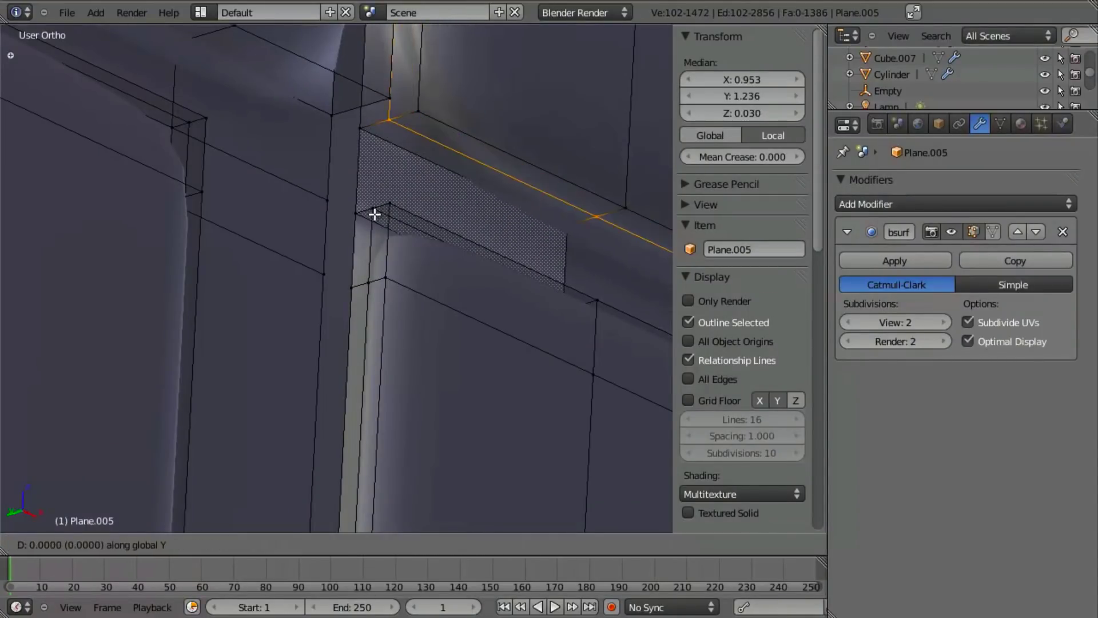
{"action": "key", "text": "Escape"}
- Change the snap element and snap the new edge loop along Y to the depth of the recess's lower corner vertex
{"action": "key", "text": "shift+ctrl+Tab"}
{"action": "left_click", "coordinate": [371, 227]}
{"action": "key", "text": "g"}
{"action": "key", "text": "y"}
{"action": "left_click", "coordinate": [373, 209], "text": "ctrl"}
{"action": "key", "text": "a"}
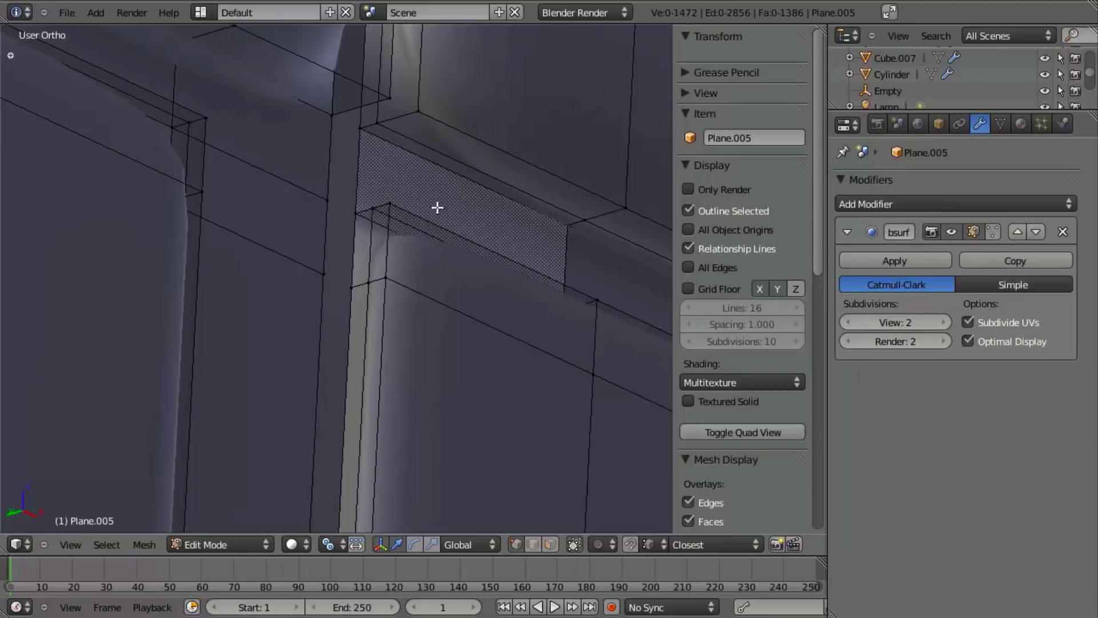
- Delete the two narrow faces along the underside of the small face at the right door's upper inner corner
{"action": "middle_click_drag", "start_coordinate": [438, 207], "coordinate": [420, 232], "text": "shift"}
{"action": "key", "text": "z"}
{"action": "key", "text": "b"}
{"action": "left_click_drag", "start_coordinate": [340, 129], "coordinate": [632, 373]}
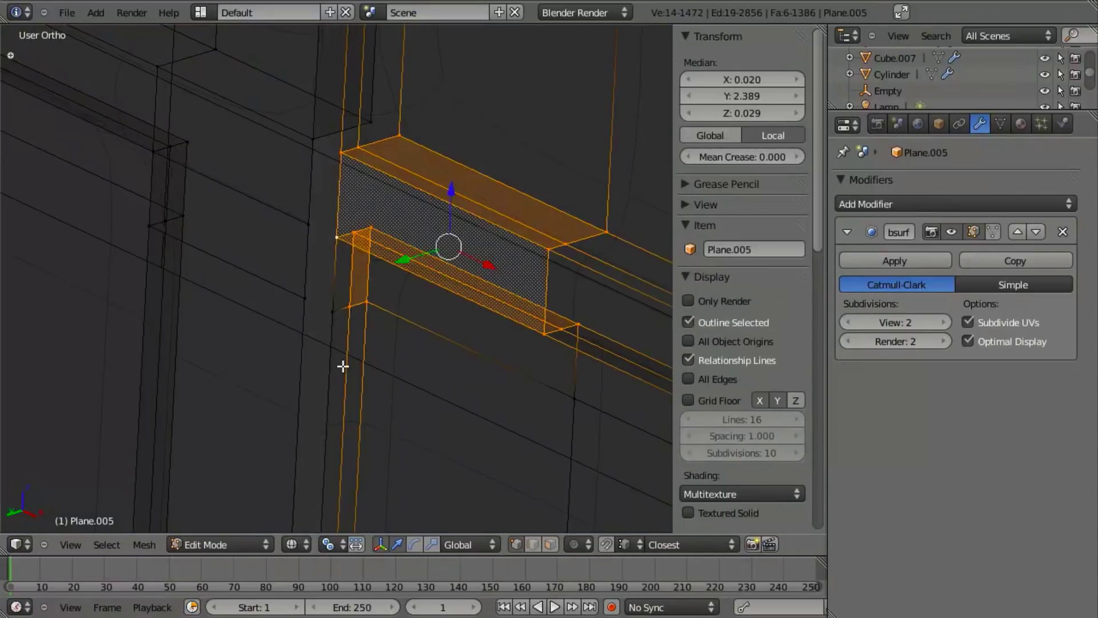
{"action": "key", "text": "a"}
{"action": "key", "text": "b"}
{"action": "left_click_drag", "start_coordinate": [306, 217], "coordinate": [410, 263]}
{"action": "key", "text": "b"}
{"action": "left_click_drag", "start_coordinate": [515, 294], "coordinate": [607, 367]}
{"action": "key", "text": "x"}
{"action": "left_click", "coordinate": [607, 361]}
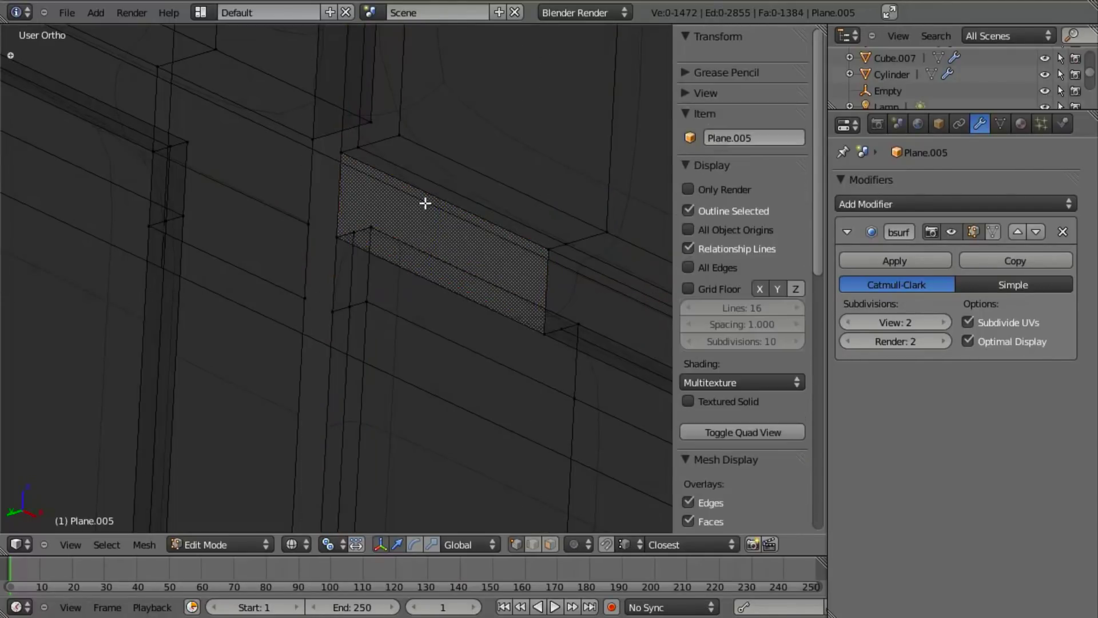
- Delete the two narrow faces along the upper side of the same small corner face
{"action": "left_click_drag", "start_coordinate": [330, 124], "coordinate": [484, 180]}
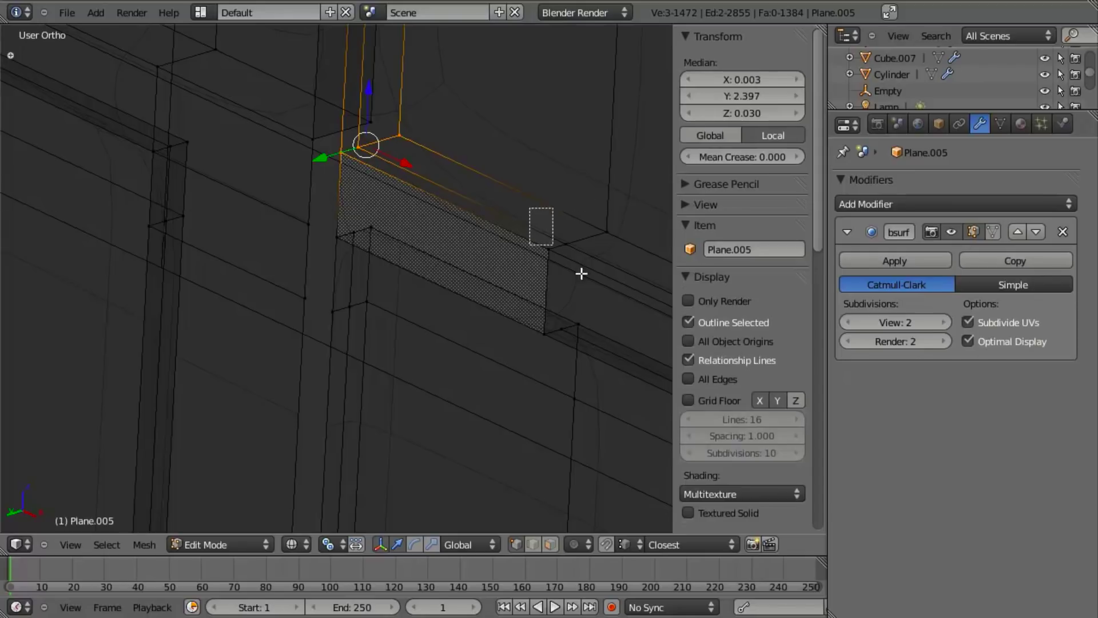
{"action": "left_click_drag", "start_coordinate": [571, 263], "coordinate": [618, 286]}
{"action": "key", "text": "x"}
{"action": "left_click", "coordinate": [620, 287]}
- In face select mode, extrude the small corner face along Y in two segments, snapping the second to the back of the recess
{"action": "key", "text": "ctrl+Tab"}
{"action": "left_click", "coordinate": [466, 281]}
{"action": "key", "text": "ctrl+Tab"}
{"action": "left_click", "coordinate": [449, 328]}
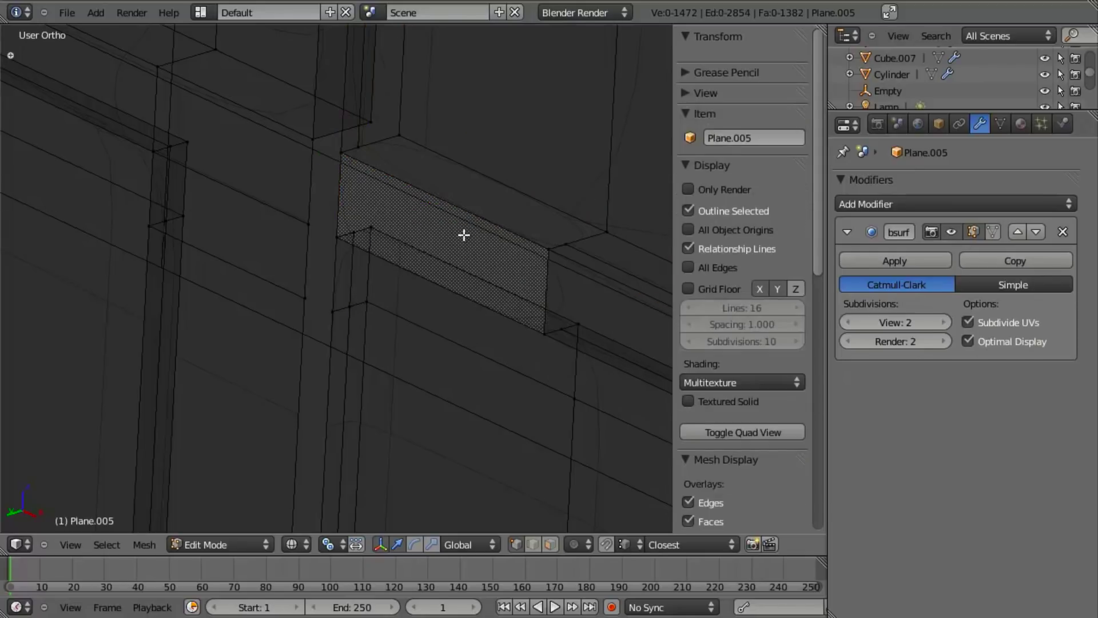
{"action": "key", "text": "ctrl+Tab"}
{"action": "left_click", "coordinate": [417, 282]}
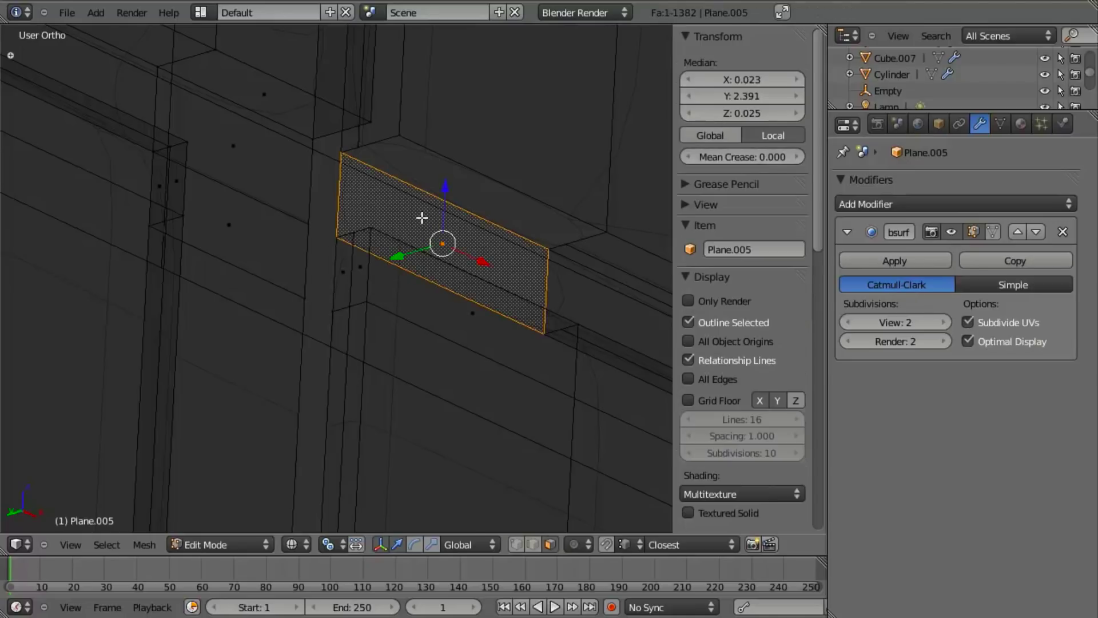
{"action": "key", "text": "g"}
{"action": "key", "text": "y"}
{"action": "key", "text": "Escape"}
{"action": "key", "text": "g"}
{"action": "key", "text": "y"}
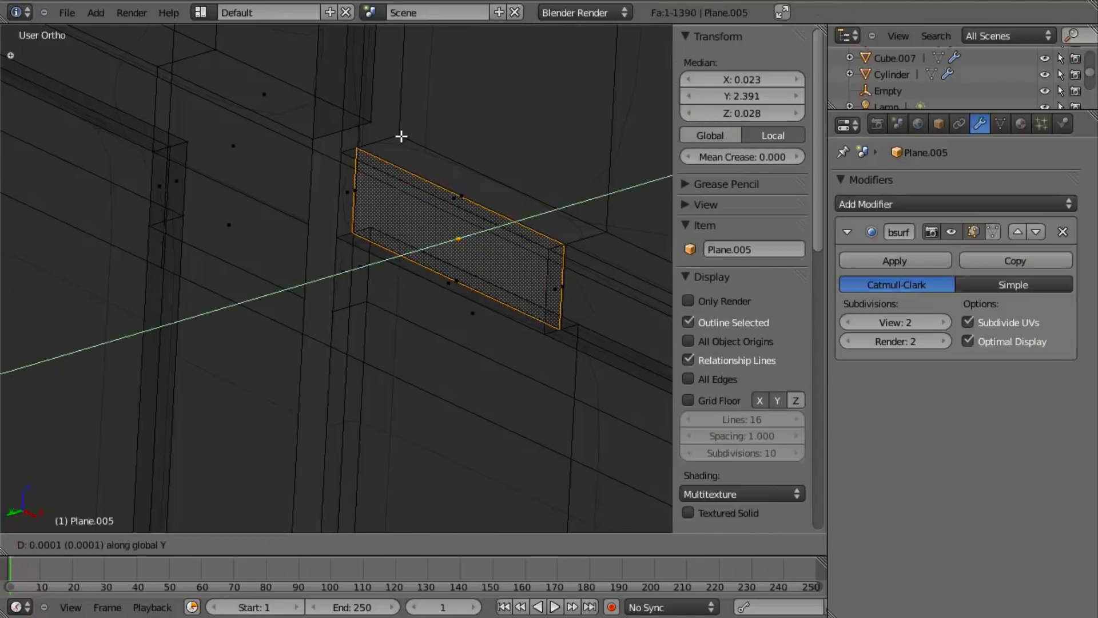
{"action": "left_click", "coordinate": [399, 135]}
- Delete the two upper and two lower faces of the extruded corner block
{"action": "right_click", "coordinate": [450, 194]}
{"action": "right_click", "coordinate": [483, 190], "text": "shift"}
{"action": "right_click", "coordinate": [479, 281], "text": "shift"}
{"action": "right_click", "coordinate": [435, 280], "text": "shift"}
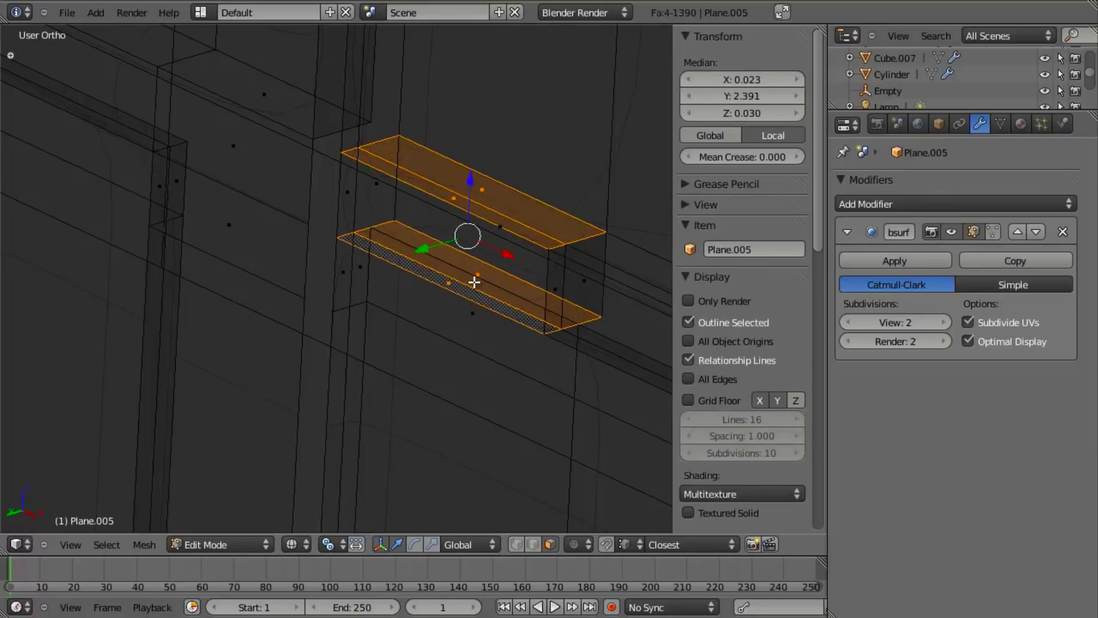
{"action": "key", "text": "x"}
{"action": "left_click", "coordinate": [474, 282]}
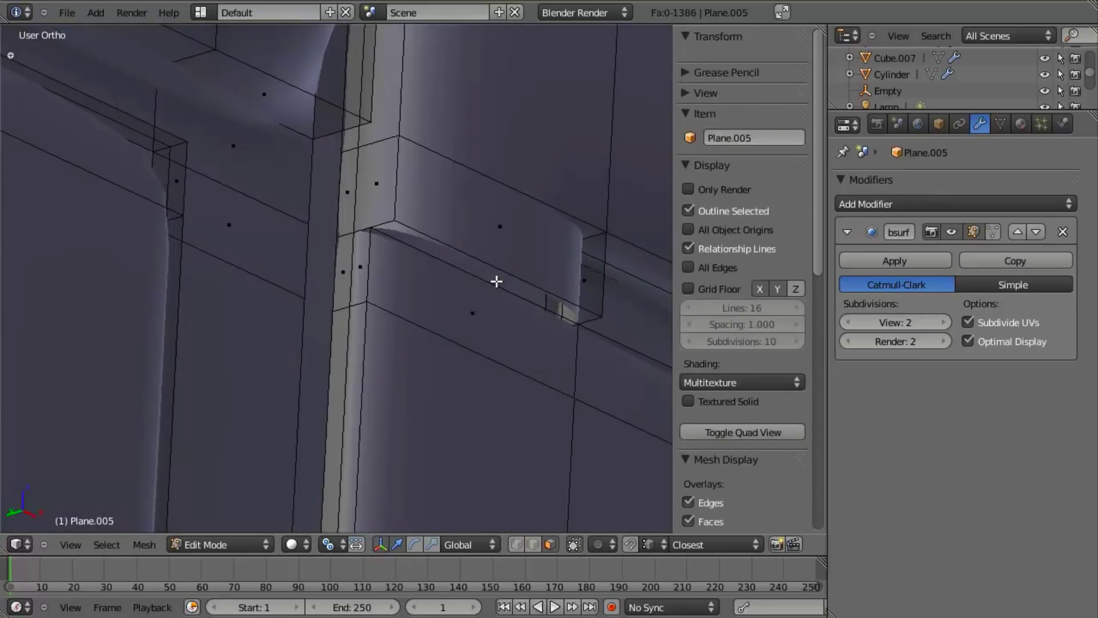
- Remove duplicate vertices from the entire door mesh
{"action": "key", "text": "a"}
{"action": "key", "text": "w"}
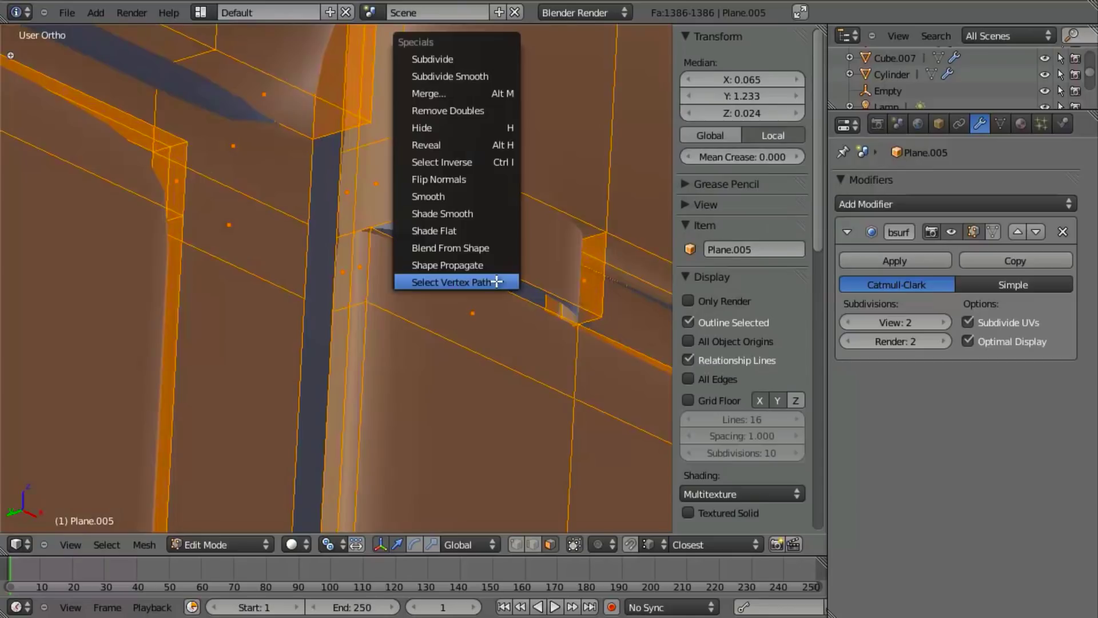
{"action": "left_click", "coordinate": [501, 116]}
{"action": "key", "text": "a"}
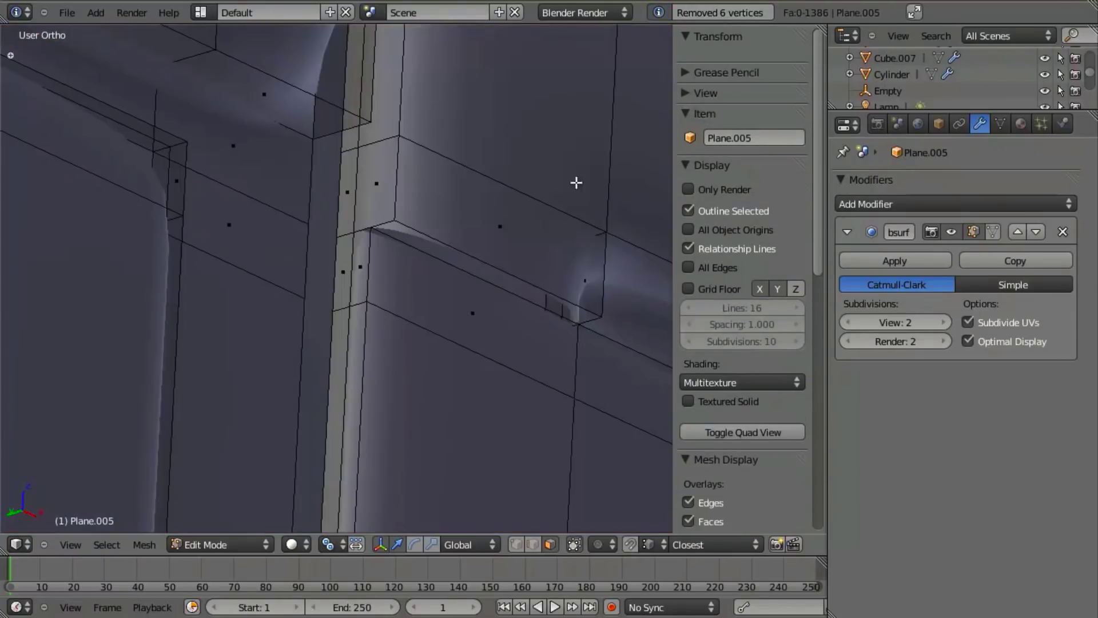
- Cut another edge loop along the door's inner side and snap it along Y to the corner of the face below
{"action": "right_click", "coordinate": [486, 334]}
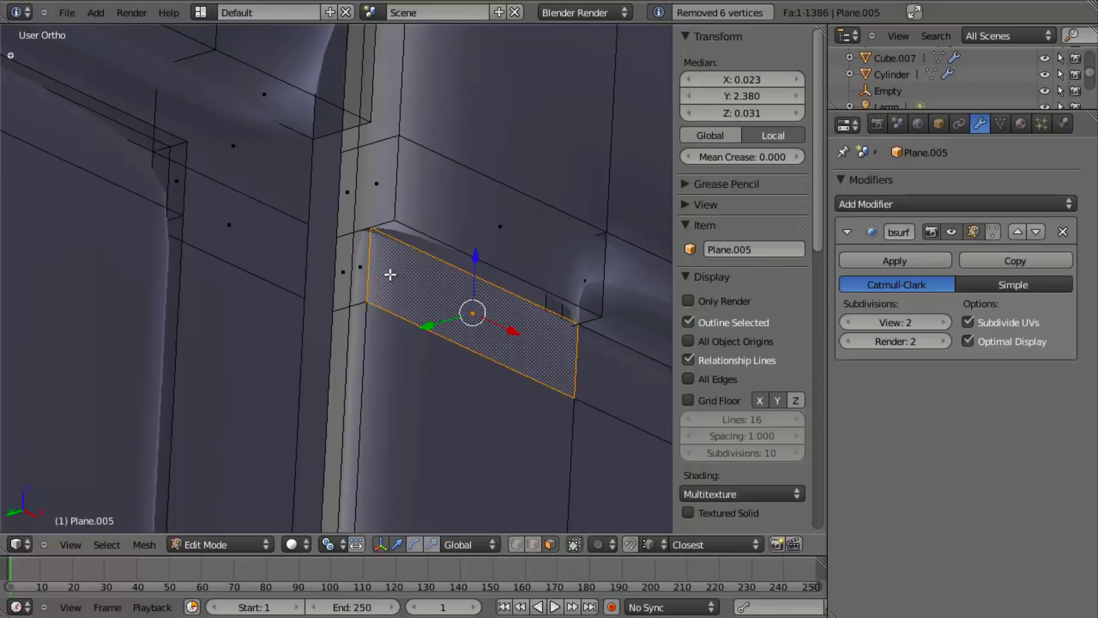
{"action": "left_click", "coordinate": [379, 134]}
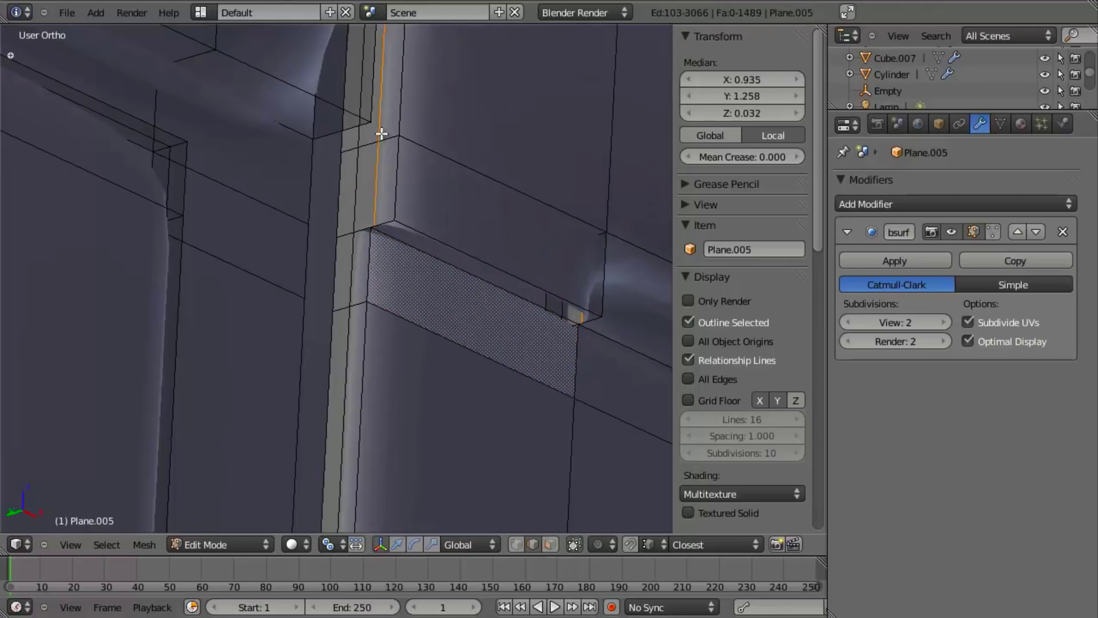
{"action": "right_click", "coordinate": [380, 144]}
{"action": "key", "text": "g"}
{"action": "key", "text": "y"}
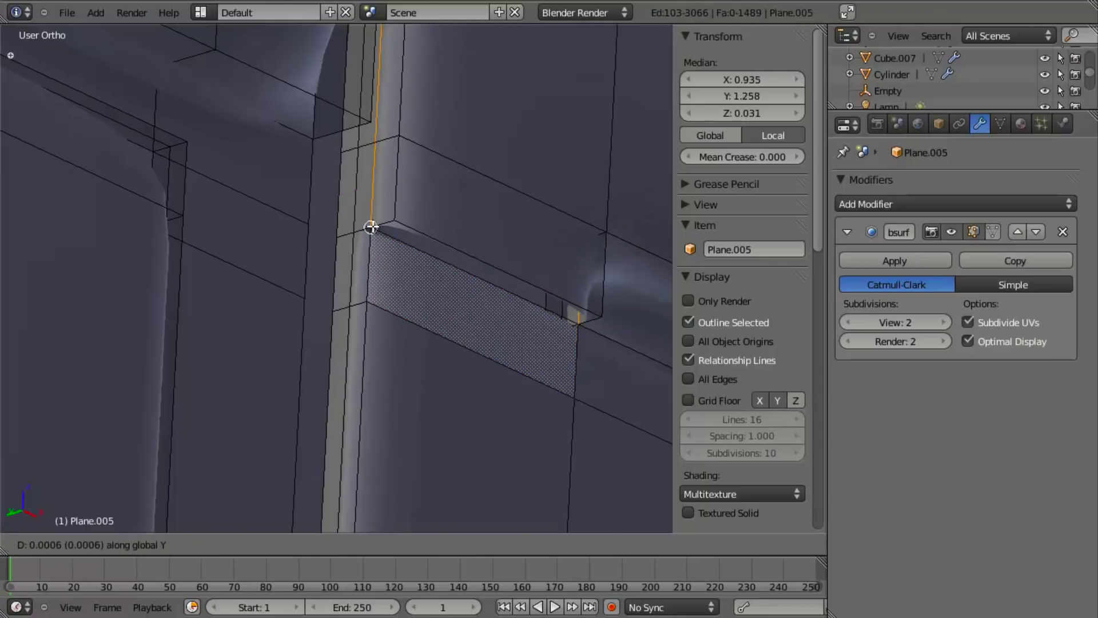
{"action": "key", "text": "Escape"}
- Select the whole mesh and merge the vertices that overlap after snapping the second edge loop
{"action": "key", "text": "a"}
{"action": "key", "text": "a"}
{"action": "key", "text": "w"}
{"action": "left_click", "coordinate": [401, 280]}
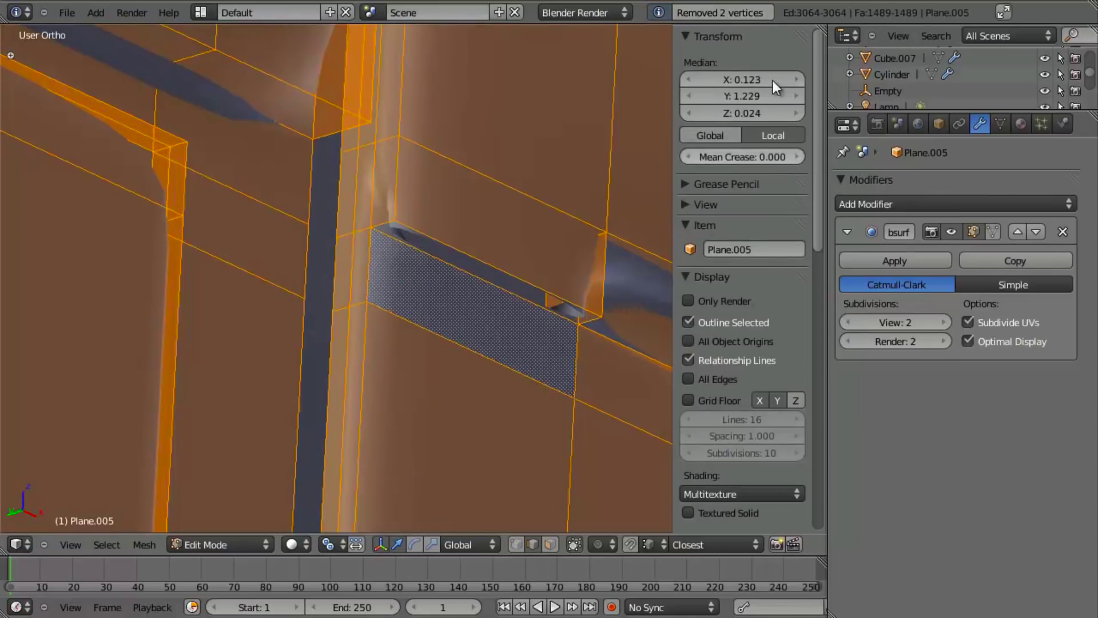
{"action": "key", "text": "a"}
- In face select mode, select the upper faces of the right door's vertical strip beside the centre gap
{"action": "key", "text": "ctrl+Tab"}
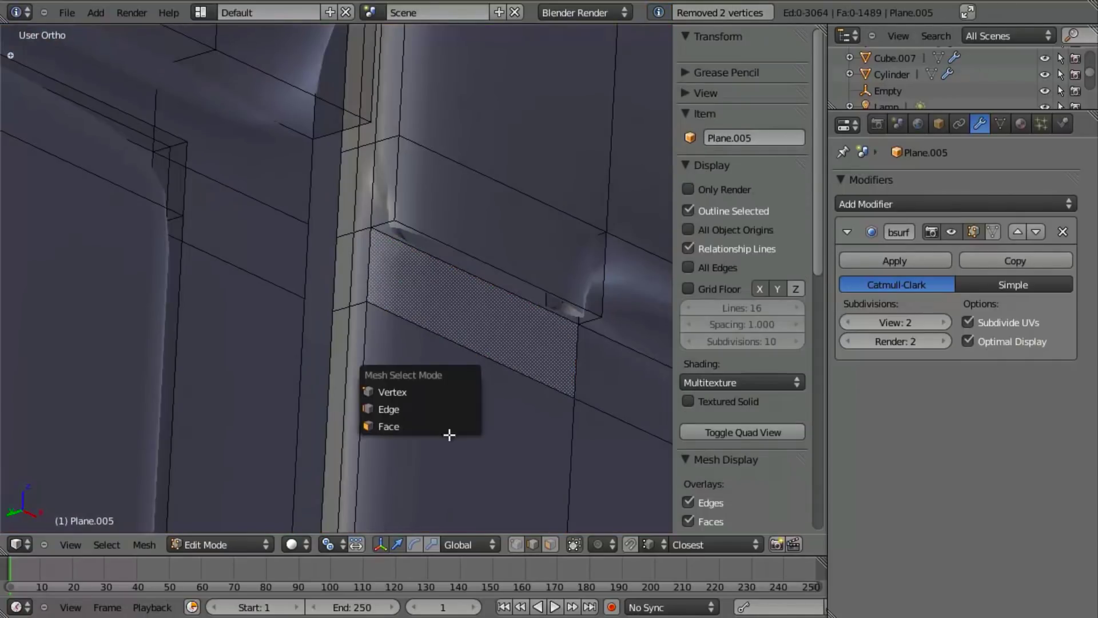
{"action": "left_click", "coordinate": [460, 416]}
{"action": "key", "text": "ctrl+Tab"}
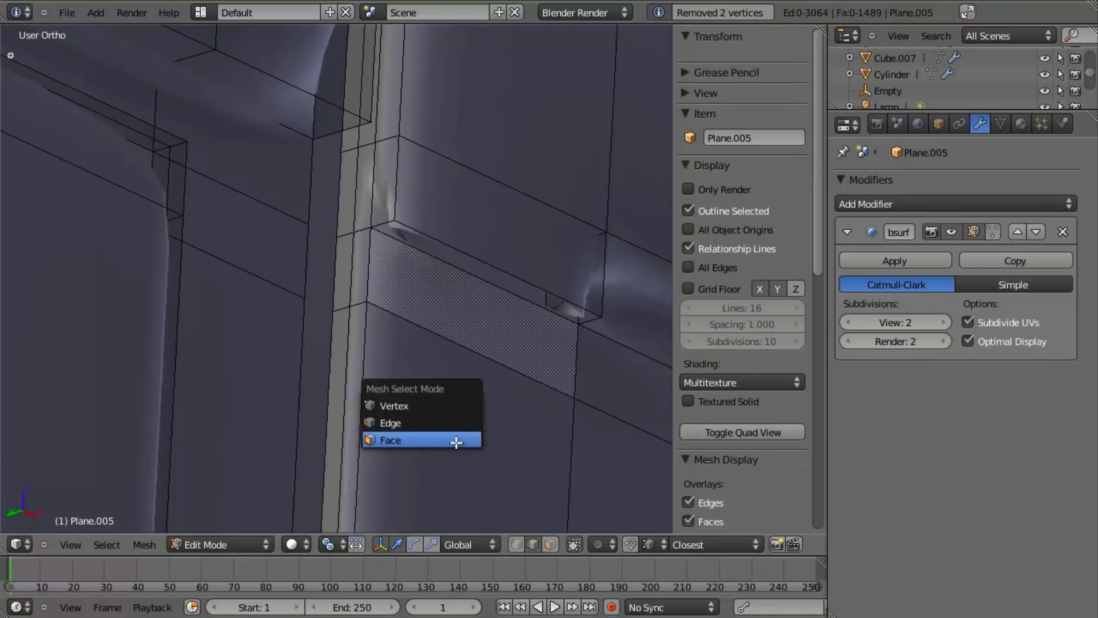
{"action": "left_click", "coordinate": [456, 442]}
{"action": "right_click", "coordinate": [481, 314]}
{"action": "right_click", "coordinate": [434, 410], "text": "shift"}
{"action": "scroll", "coordinate": [434, 410], "scroll_direction": "down", "scroll_amount": 6}
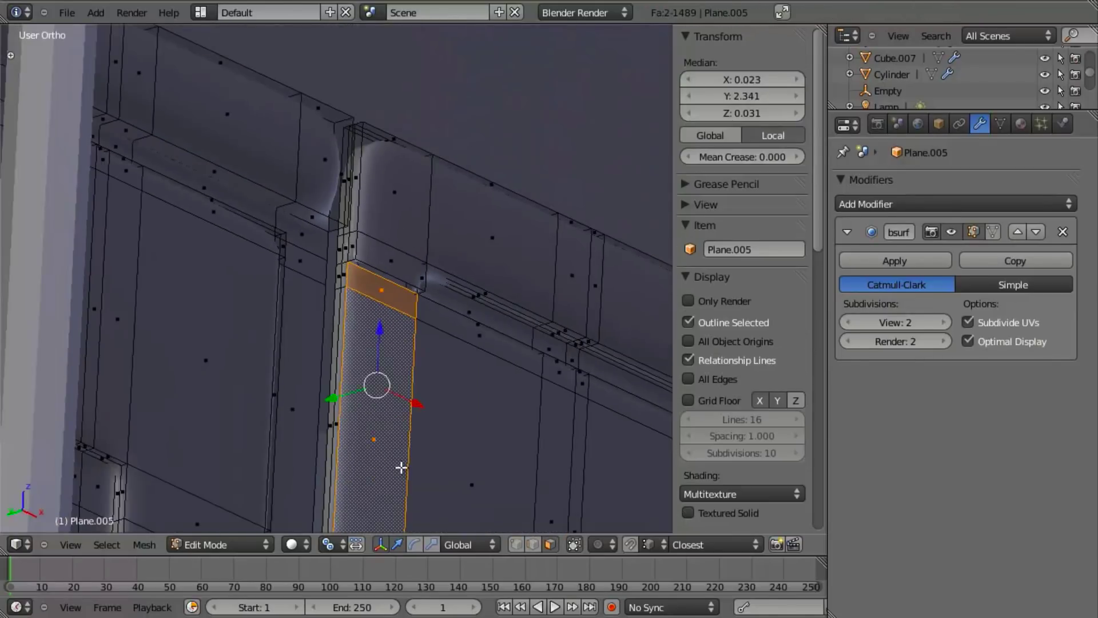
{"action": "middle_click_drag", "start_coordinate": [400, 469], "coordinate": [438, 222], "text": "shift"}
{"action": "right_click", "coordinate": [416, 290], "text": "shift"}
{"action": "middle_click_drag", "start_coordinate": [416, 290], "coordinate": [467, 136]}
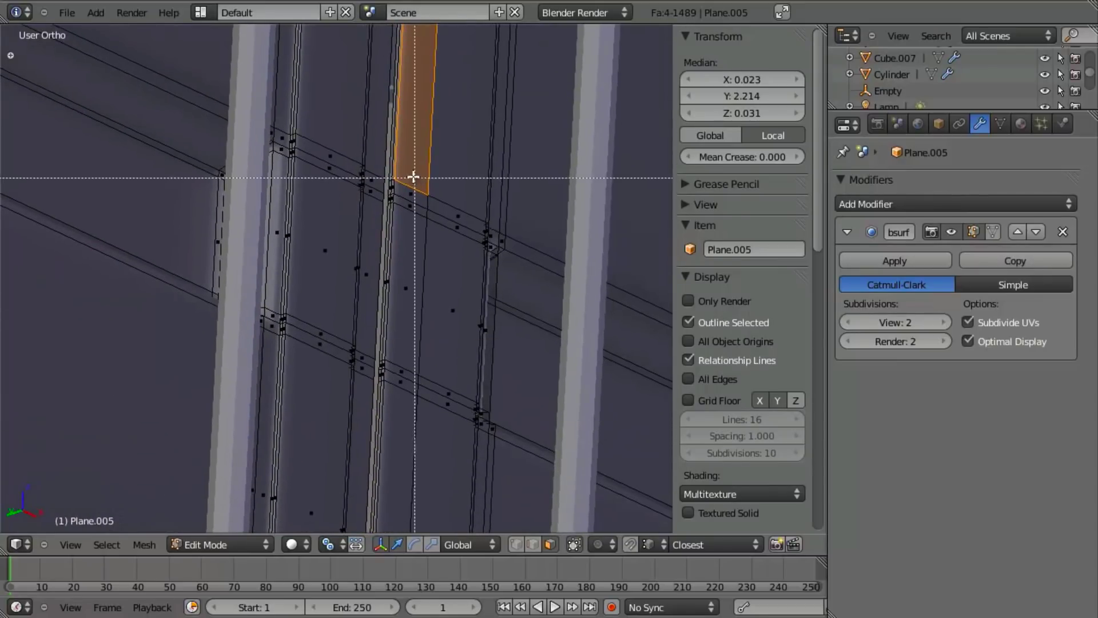
- Extend the face selection down the right door's inner vertical strip until it reaches the strip's lower end
{"action": "left_click_drag", "start_coordinate": [413, 404], "coordinate": [412, 428]}
{"action": "mouse_move", "coordinate": [395, 469]}
{"action": "middle_mouse_down", "text": "shift"}
{"action": "mouse_move", "coordinate": [423, 503]}
{"action": "mouse_move", "coordinate": [413, 474]}
{"action": "middle_mouse_up", "text": "shift"}
{"action": "scroll", "coordinate": [439, 338], "scroll_direction": "down", "scroll_amount": 3}
{"action": "key", "text": "KP_1"}
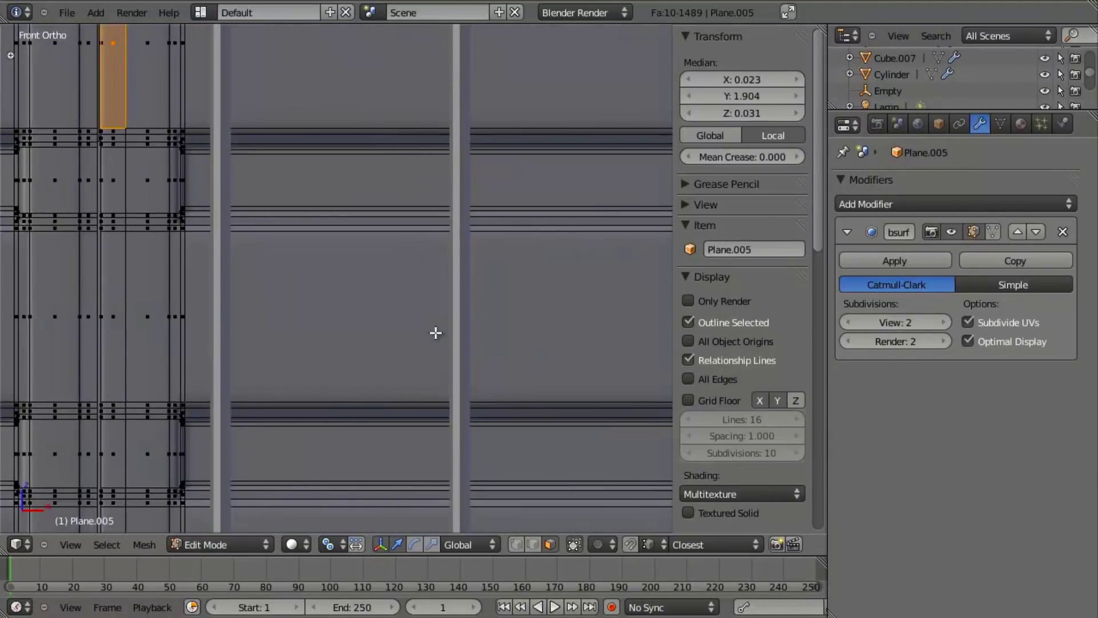
{"action": "middle_click_drag", "start_coordinate": [331, 315], "coordinate": [385, 293], "text": "shift"}
{"action": "key", "text": "b"}
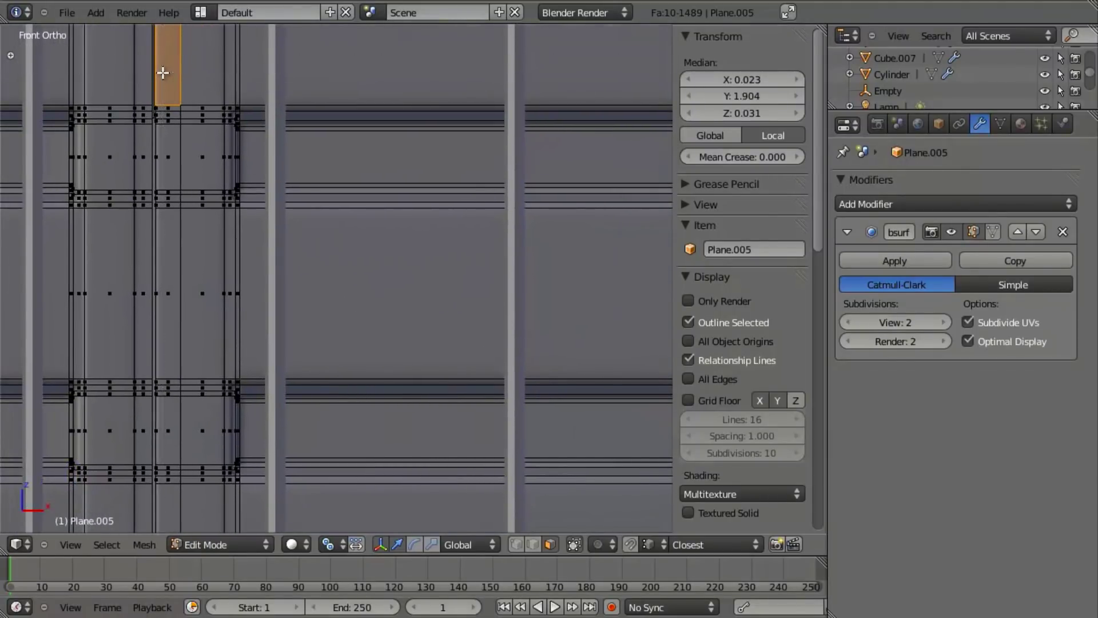
{"action": "left_click_drag", "start_coordinate": [138, 607], "coordinate": [176, 571]}
{"action": "middle_click_drag", "start_coordinate": [263, 403], "coordinate": [339, 81], "text": "shift"}
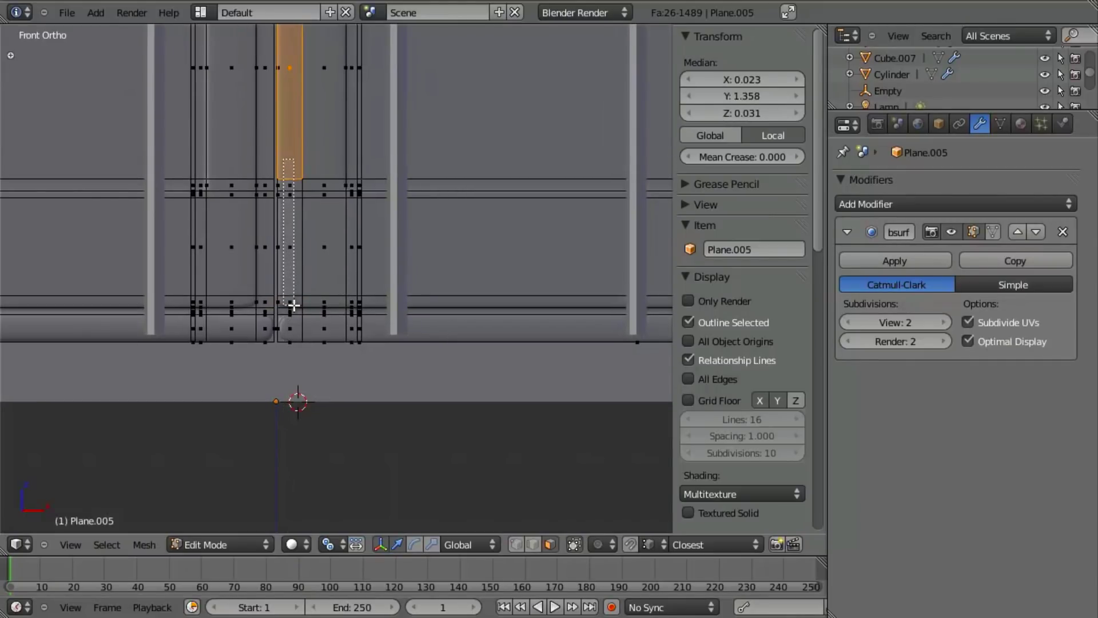
{"action": "scroll", "coordinate": [297, 318], "scroll_direction": "down", "scroll_amount": 5}
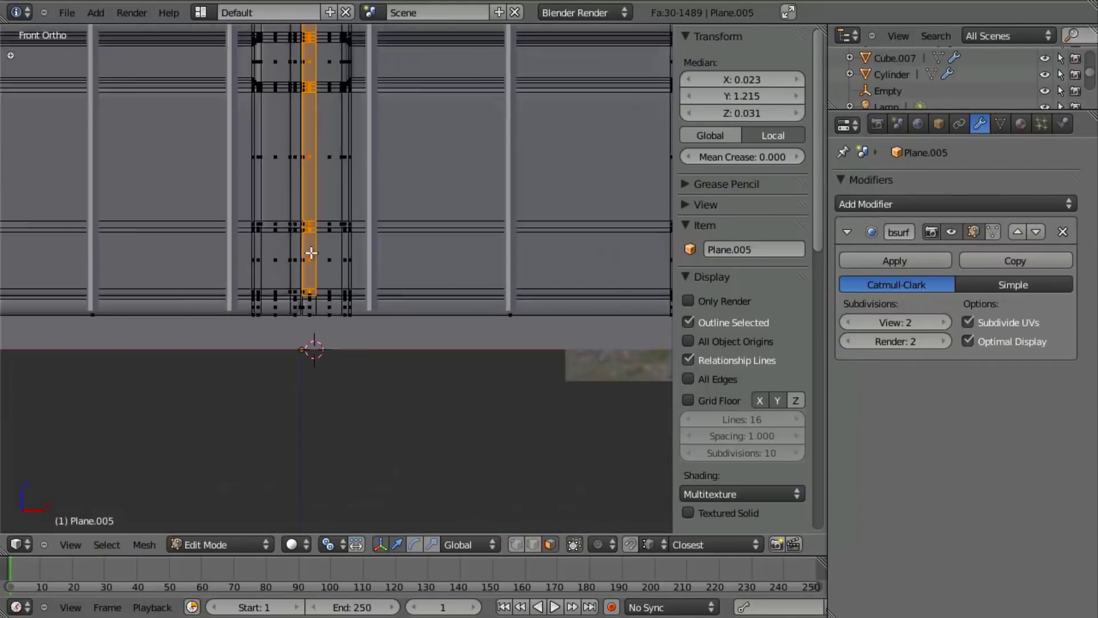
- Extrude the selected strip faces slightly outward from the door surface
{"action": "scroll", "coordinate": [378, 323], "scroll_direction": "up", "scroll_amount": 8}
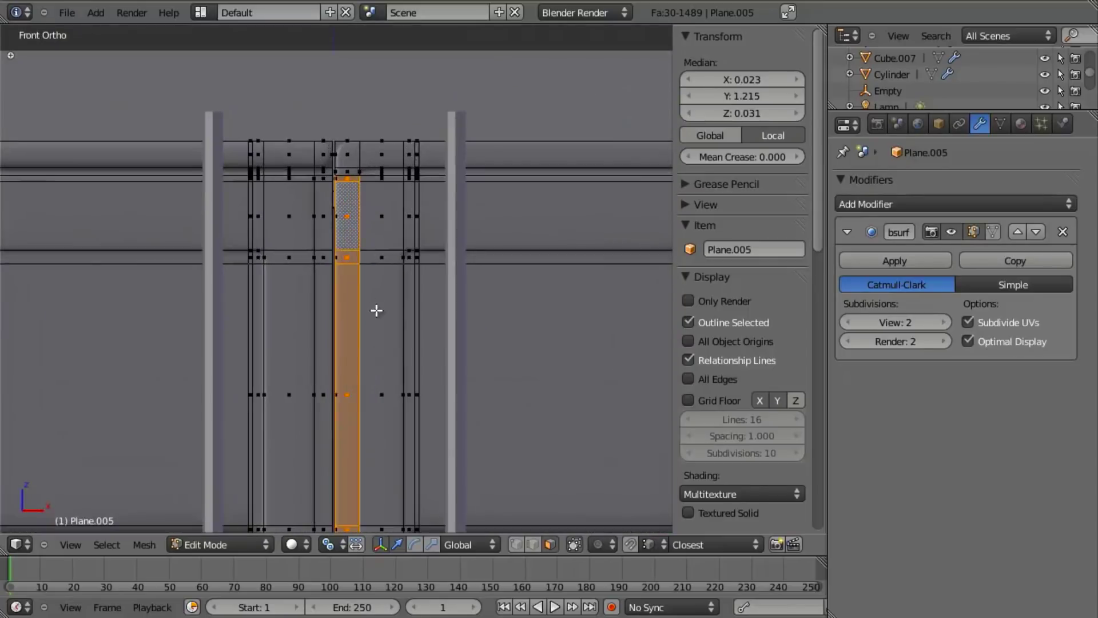
{"action": "middle_click_drag", "start_coordinate": [365, 311], "coordinate": [458, 296]}
{"action": "middle_click_drag", "start_coordinate": [567, 288], "coordinate": [311, 309], "text": "shift"}
{"action": "scroll", "coordinate": [377, 217], "scroll_direction": "up", "scroll_amount": 4}
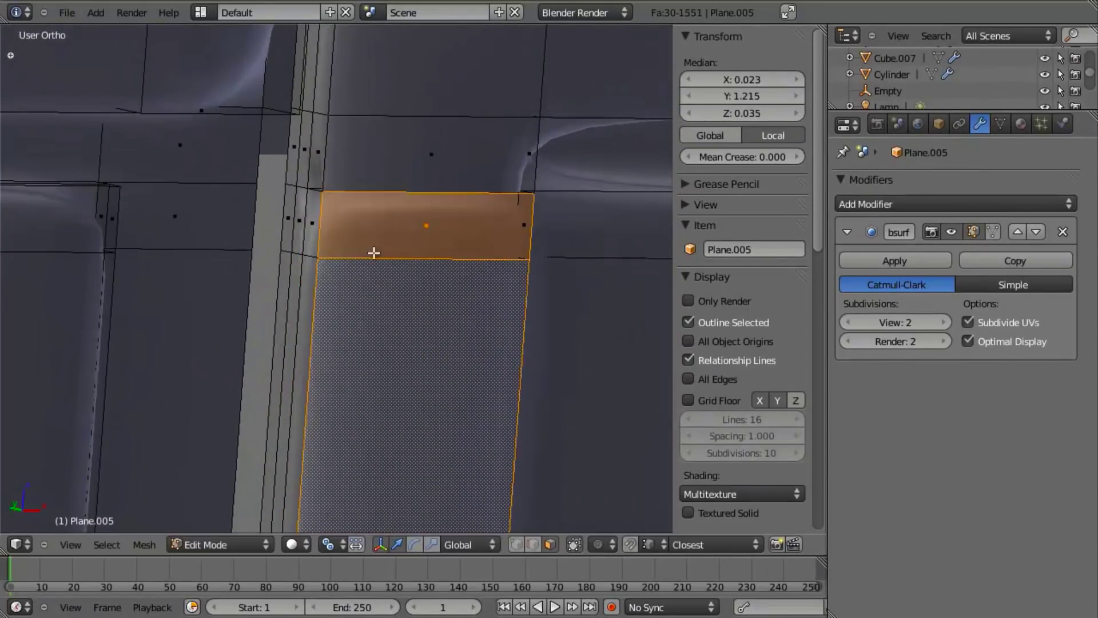
- In wireframe display, delete the hidden internal face where the raised strip's upper end meets the block above it
{"action": "key", "text": "a"}
{"action": "key", "text": "z"}
{"action": "right_click", "coordinate": [421, 196]}
{"action": "key", "text": "x"}
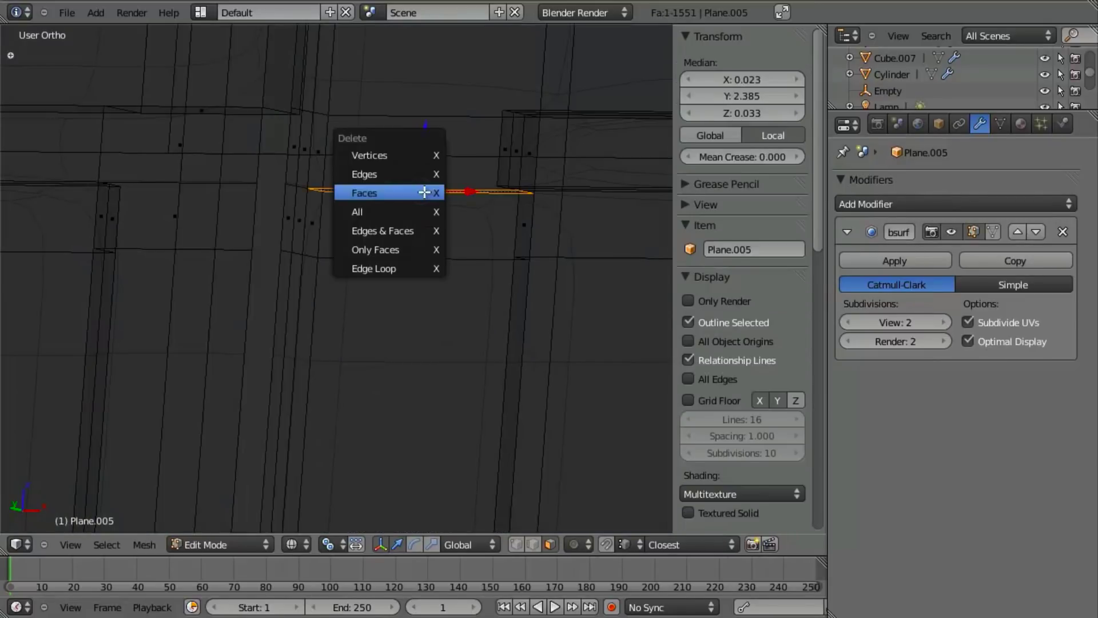
{"action": "left_click", "coordinate": [421, 194]}
- Return to solid display and remove duplicate vertices from the whole mesh, then clear the selection
{"action": "key", "text": "z"}
{"action": "key", "text": "a"}
{"action": "key", "text": "w"}
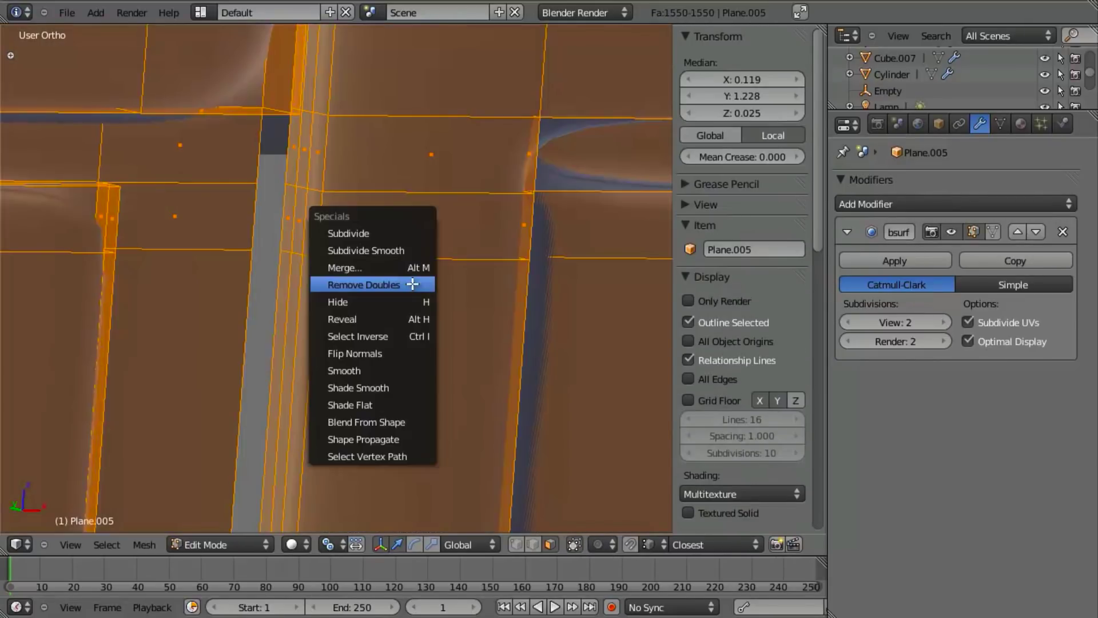
{"action": "left_click", "coordinate": [413, 284]}
{"action": "scroll", "coordinate": [417, 279], "scroll_direction": "down", "scroll_amount": 3}
{"action": "middle_click_drag", "start_coordinate": [442, 294], "coordinate": [441, 368]}
{"action": "key", "text": "a"}
- Select the recessed face just below the raised strip's lower end and extrude it along Y to the first adjoining edge level
{"action": "key", "text": "KP_1"}
{"action": "scroll", "coordinate": [490, 338], "scroll_direction": "down", "scroll_amount": 3}
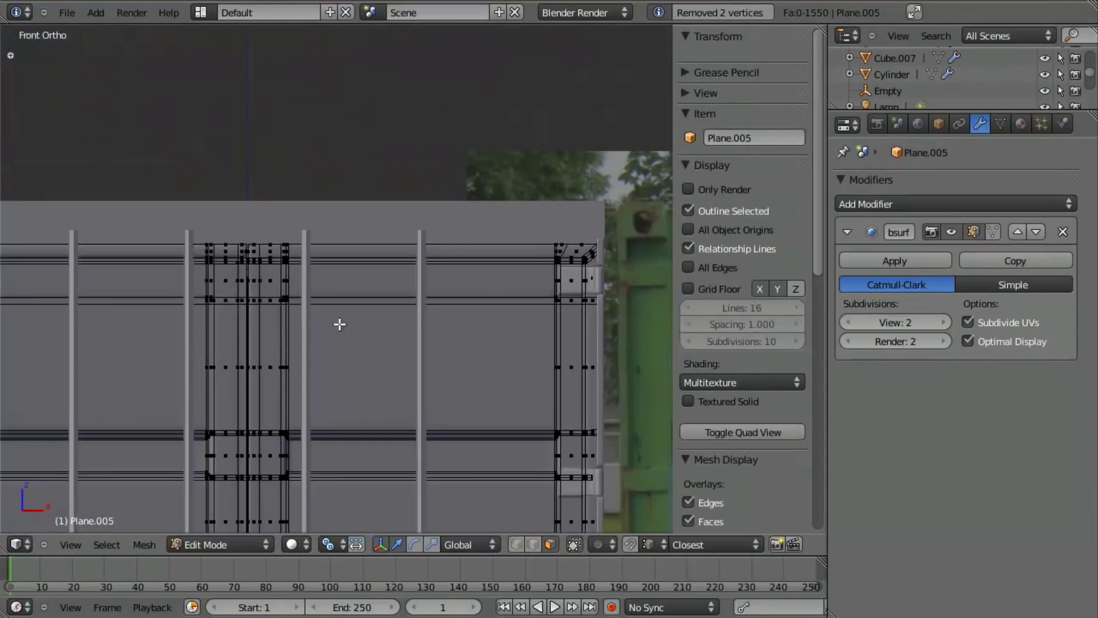
{"action": "middle_click_drag", "start_coordinate": [333, 400], "coordinate": [384, 26], "text": "shift"}
{"action": "mouse_move", "coordinate": [416, 222]}
{"action": "middle_mouse_down", "text": "shift"}
{"action": "mouse_move", "coordinate": [420, 165]}
{"action": "mouse_move", "coordinate": [449, 542]}
{"action": "mouse_move", "coordinate": [420, 200]}
{"action": "middle_mouse_up", "text": "shift"}
{"action": "scroll", "coordinate": [374, 206], "scroll_direction": "up", "scroll_amount": 4}
{"action": "scroll", "coordinate": [347, 281], "scroll_direction": "up", "scroll_amount": 4}
{"action": "middle_click_drag", "start_coordinate": [351, 366], "coordinate": [358, 317], "text": "shift"}
{"action": "scroll", "coordinate": [383, 343], "scroll_direction": "up", "scroll_amount": 5}
{"action": "middle_click_drag", "start_coordinate": [350, 386], "coordinate": [372, 340], "text": "shift"}
{"action": "right_click", "coordinate": [357, 334]}
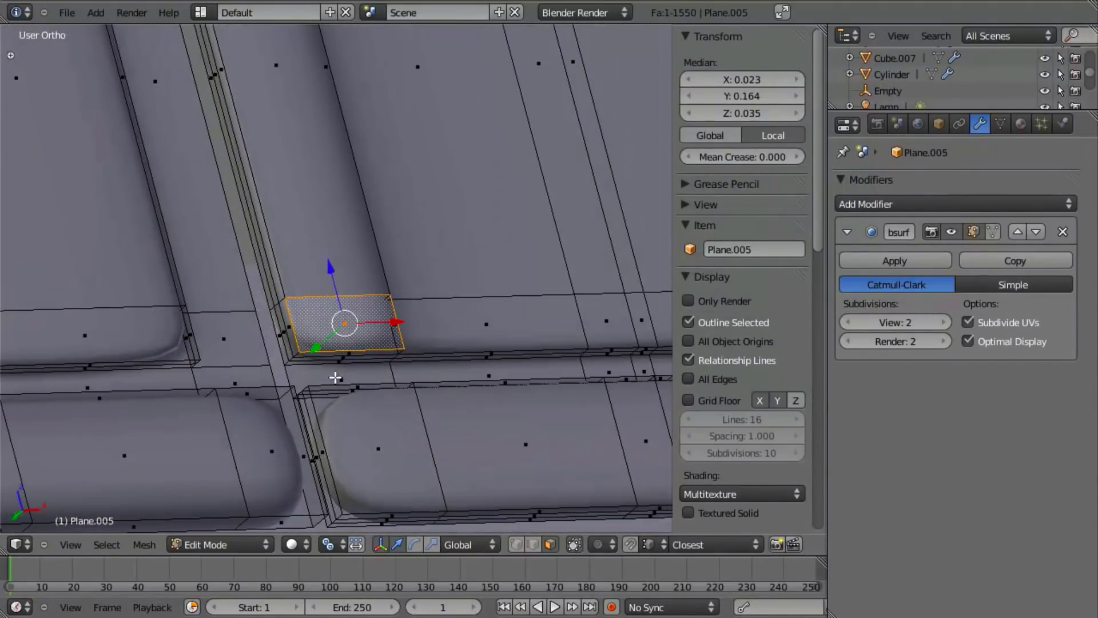
{"action": "right_click", "coordinate": [335, 378]}
{"action": "middle_click_drag", "start_coordinate": [335, 378], "coordinate": [404, 277], "text": "shift"}
{"action": "scroll", "coordinate": [418, 228], "scroll_direction": "up", "scroll_amount": 6}
{"action": "key", "text": "e"}
{"action": "key", "text": "y"}
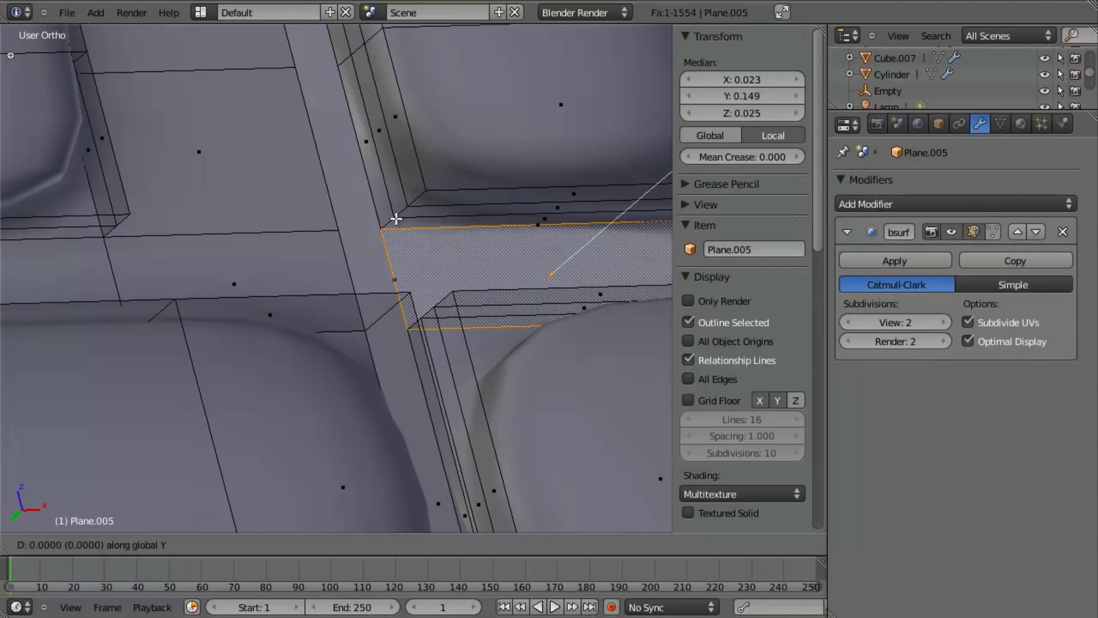
{"action": "left_click", "coordinate": [395, 218]}
- Extrude the same face two more times along Y so it meets the remaining edge levels of the strip
{"action": "key", "text": "e"}
{"action": "key", "text": "y"}
{"action": "left_click", "coordinate": [420, 209]}
{"action": "key", "text": "e"}
{"action": "key", "text": "y"}
{"action": "left_click", "coordinate": [426, 192]}
{"action": "middle_click_drag", "start_coordinate": [475, 287], "coordinate": [399, 284], "text": "shift"}
- In wireframe display, delete the overlapping internal faces along the lower side of the newly extruded block
{"action": "key", "text": "a"}
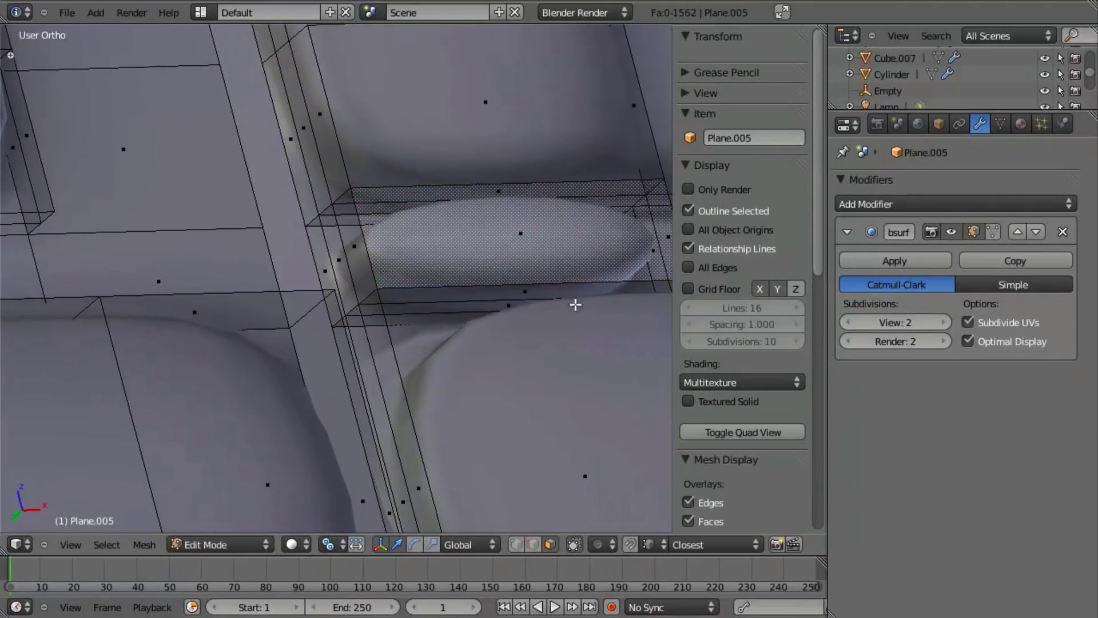
{"action": "key", "text": "z"}
{"action": "right_click", "coordinate": [538, 291]}
{"action": "right_click", "coordinate": [496, 310], "text": "shift"}
{"action": "key", "text": "x"}
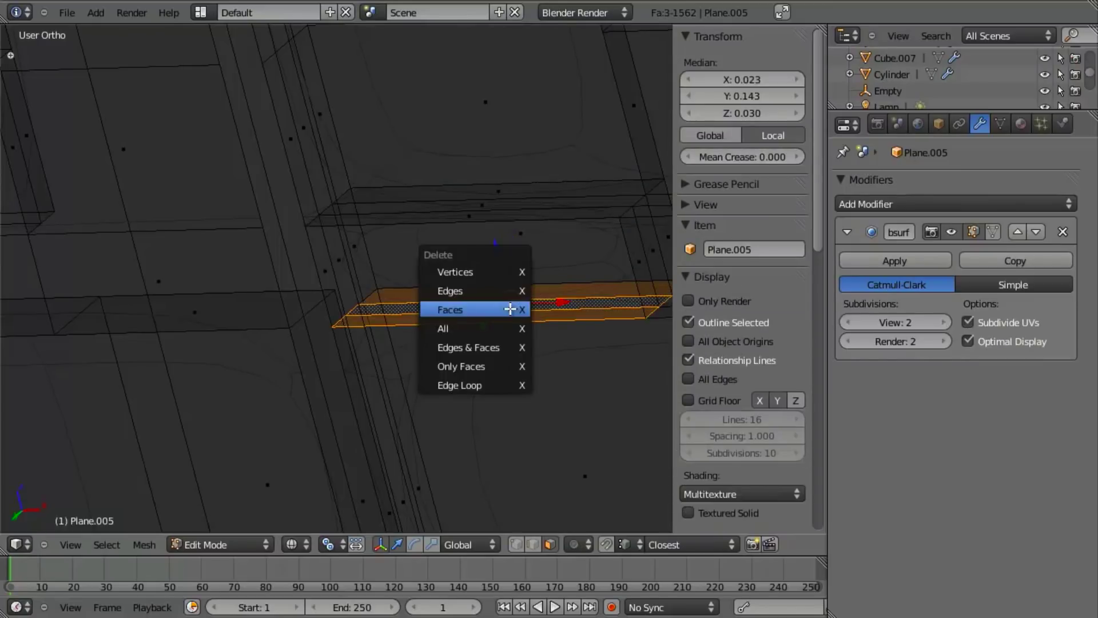
{"action": "left_click", "coordinate": [510, 309]}
{"action": "right_click", "coordinate": [519, 307]}
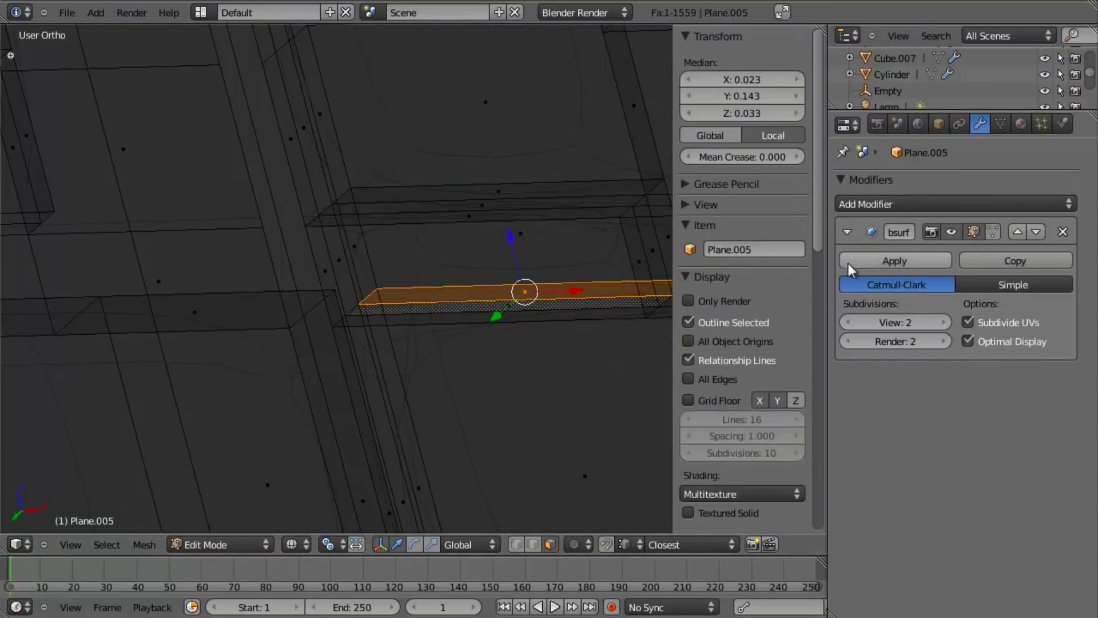
{"action": "key", "text": "x"}
{"action": "left_click", "coordinate": [512, 342]}
- Box-select and delete the overlapping internal faces along the upper side of the extruded block
{"action": "key", "text": "b"}
{"action": "left_click_drag", "start_coordinate": [444, 163], "coordinate": [516, 232]}
{"action": "key", "text": "x"}
{"action": "left_click", "coordinate": [512, 228]}
- Remove duplicate vertices from the whole mesh and inspect the smoothed lower corner in object mode
{"action": "key", "text": "a"}
{"action": "key", "text": "w"}
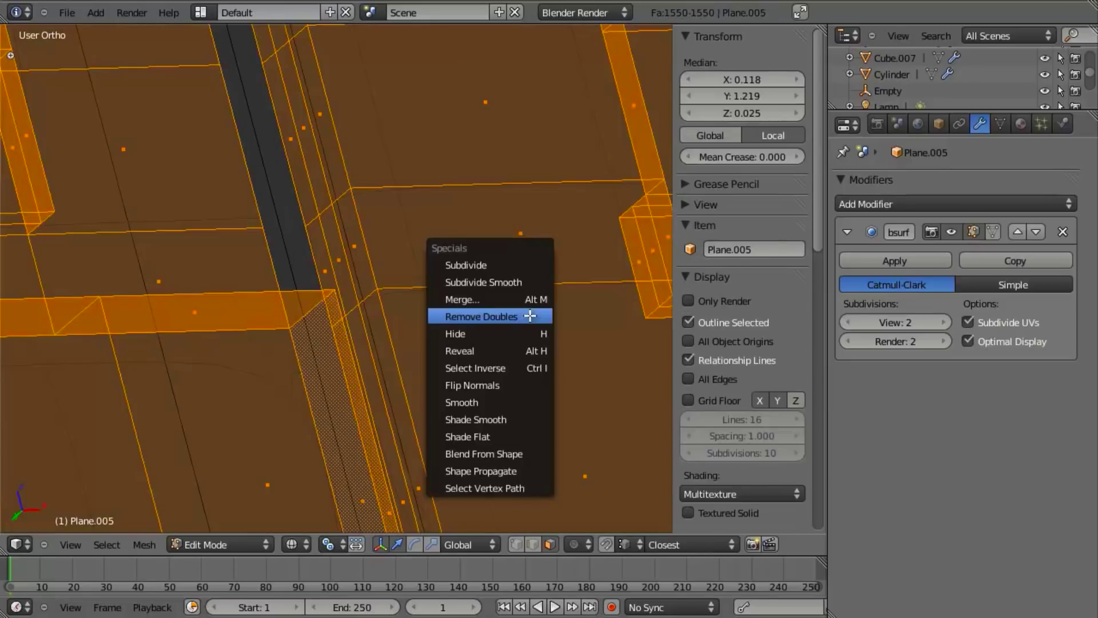
{"action": "left_click", "coordinate": [531, 315]}
{"action": "key", "text": "Tab"}
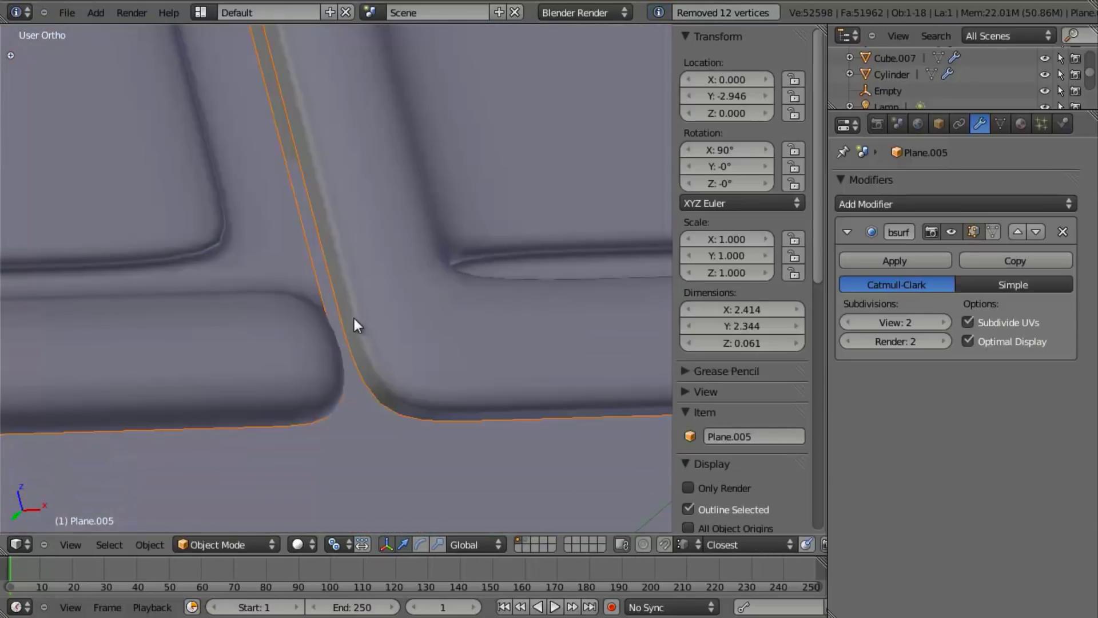
{"action": "scroll", "coordinate": [344, 294], "scroll_direction": "up", "scroll_amount": 2}
- Back in edit mode, select the four lowest front faces of the right door's inner vertical strip
{"action": "key", "text": "Tab"}
{"action": "right_click", "coordinate": [361, 318]}
{"action": "scroll", "coordinate": [365, 309], "scroll_direction": "up", "scroll_amount": 3}
{"action": "middle_click_drag", "start_coordinate": [355, 331], "coordinate": [363, 284]}
{"action": "scroll", "coordinate": [364, 286], "scroll_direction": "up", "scroll_amount": 3}
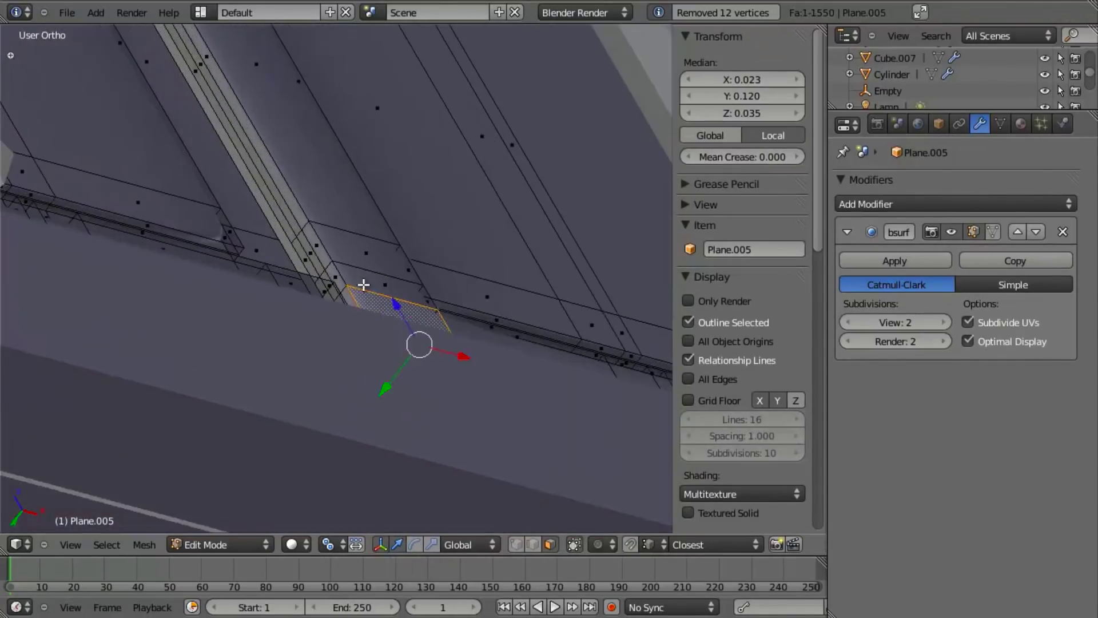
{"action": "middle_click_drag", "start_coordinate": [368, 328], "coordinate": [385, 481]}
{"action": "scroll", "coordinate": [416, 368], "scroll_direction": "up", "scroll_amount": 2}
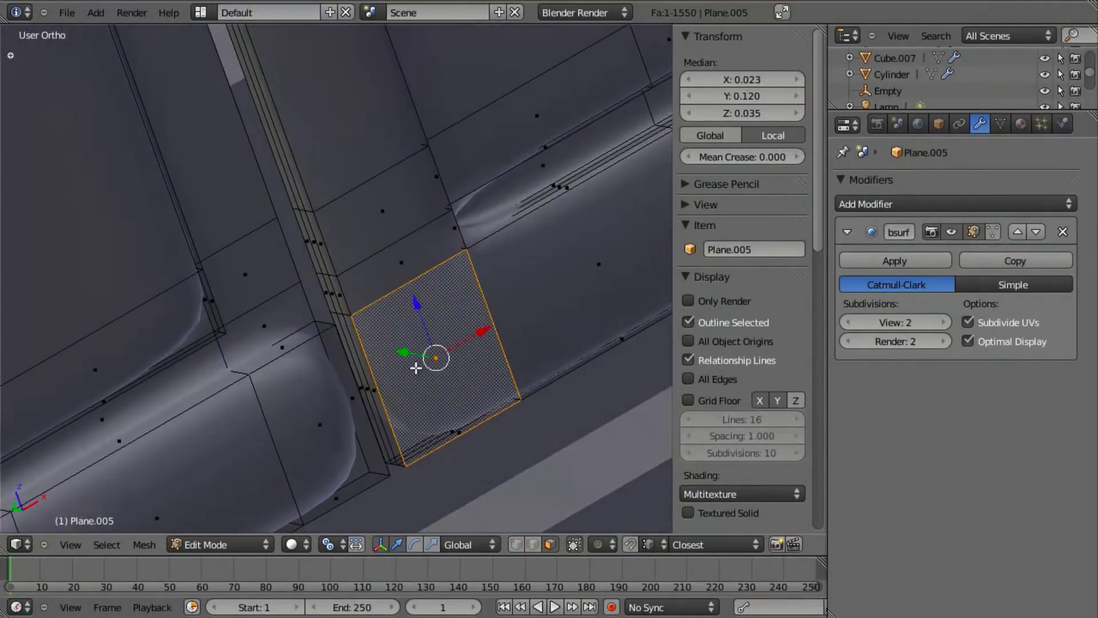
{"action": "right_click", "coordinate": [405, 273], "text": "shift"}
{"action": "right_click", "coordinate": [377, 197], "text": "shift"}
{"action": "scroll", "coordinate": [363, 160], "scroll_direction": "down", "scroll_amount": 4}
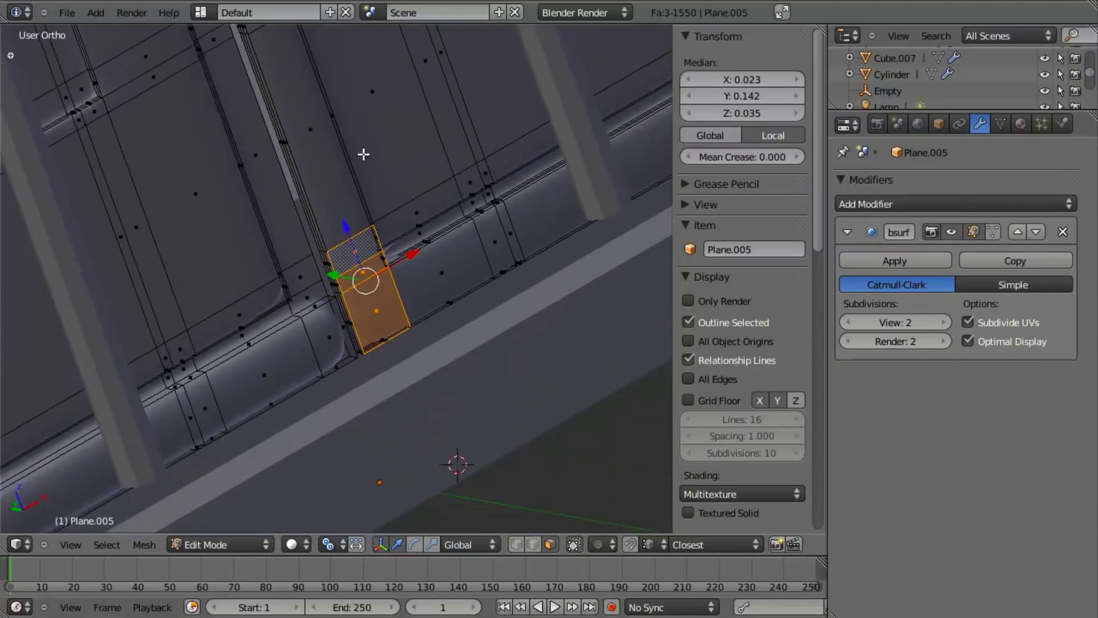
{"action": "right_click", "coordinate": [319, 142], "text": "shift"}
- From the front view, box-select the remaining front faces of the strip up to the door's upper edge
{"action": "scroll", "coordinate": [324, 194], "scroll_direction": "down", "scroll_amount": 4}
{"action": "key", "text": "KP_1"}
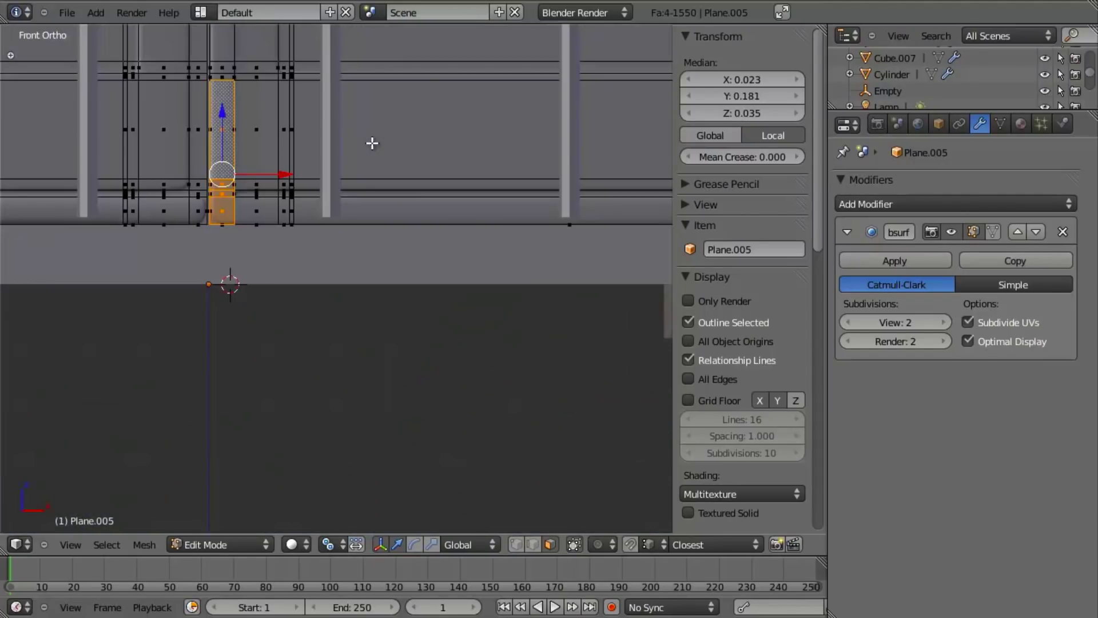
{"action": "middle_click_drag", "start_coordinate": [449, 35], "coordinate": [499, 360], "text": "shift"}
{"action": "scroll", "coordinate": [446, 343], "scroll_direction": "down", "scroll_amount": 4}
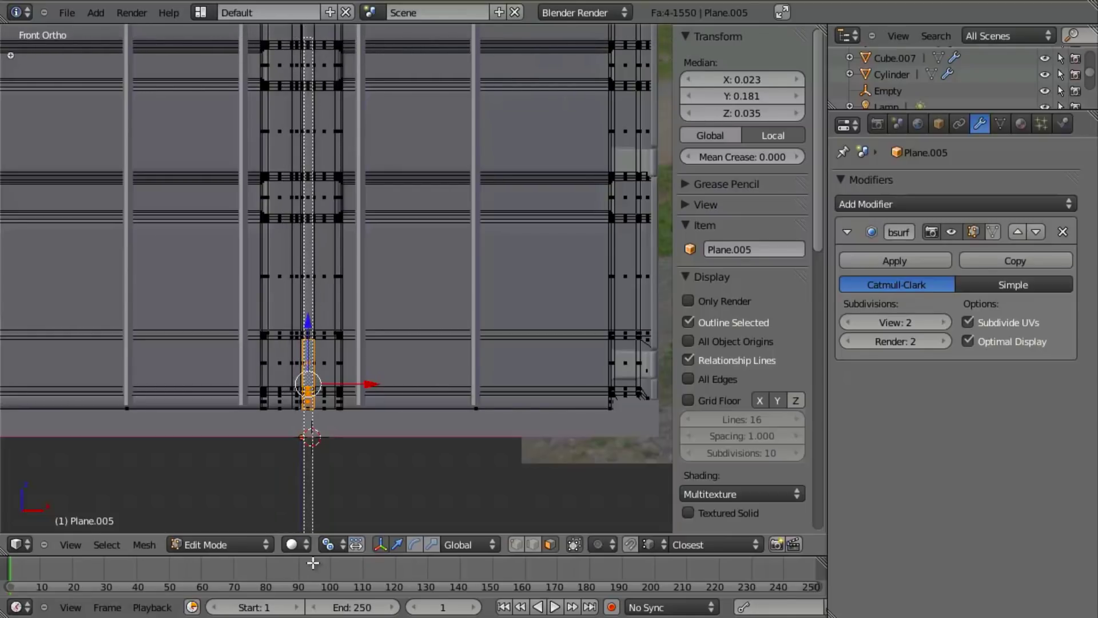
{"action": "left_click_drag", "start_coordinate": [313, 563], "coordinate": [311, 567]}
{"action": "middle_click_drag", "start_coordinate": [414, 69], "coordinate": [433, 139], "text": "shift"}
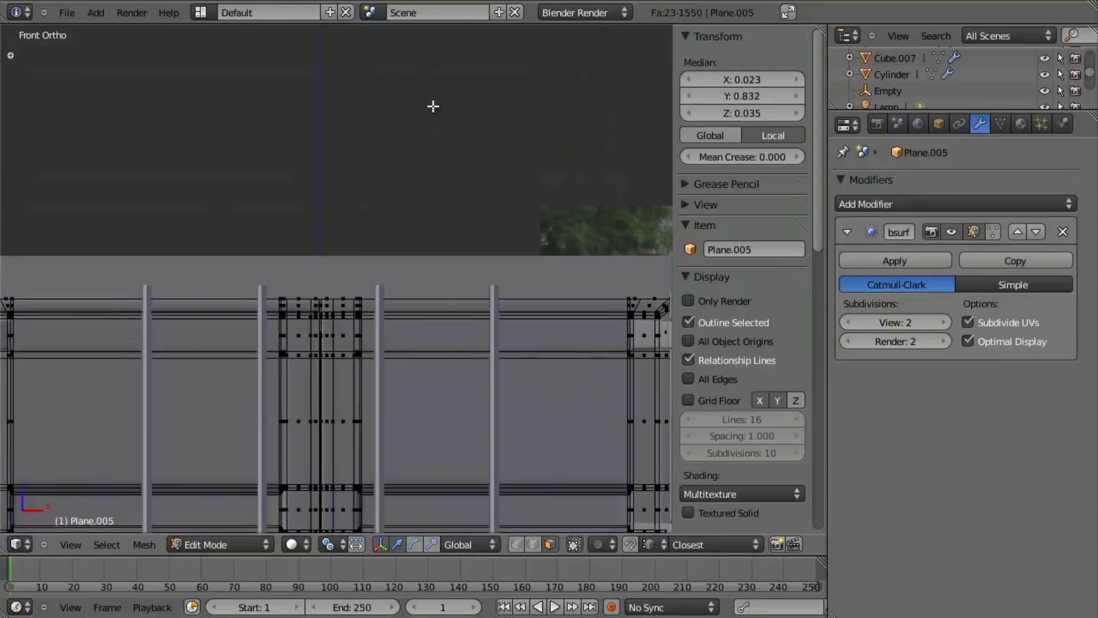
{"action": "scroll", "coordinate": [433, 138], "scroll_direction": "down", "scroll_amount": 5, "text": "shift"}
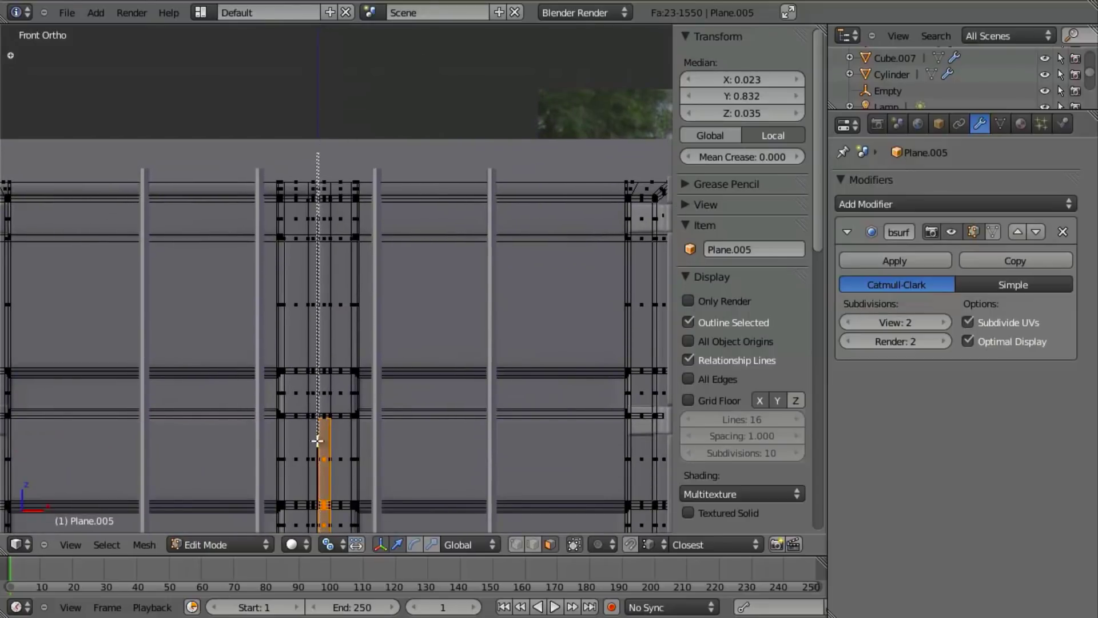
{"action": "left_click_drag", "start_coordinate": [327, 490], "coordinate": [328, 493]}
- Extrude the full-height strip outward along Y by about 0.008
{"action": "scroll", "coordinate": [301, 385], "scroll_direction": "up", "scroll_amount": 8}
{"action": "middle_click_drag", "start_coordinate": [268, 272], "coordinate": [353, 387], "text": "shift"}
{"action": "scroll", "coordinate": [291, 343], "scroll_direction": "up", "scroll_amount": 5}
{"action": "scroll", "coordinate": [283, 256], "scroll_direction": "down", "scroll_amount": 5}
{"action": "scroll", "coordinate": [351, 383], "scroll_direction": "up", "scroll_amount": 6}
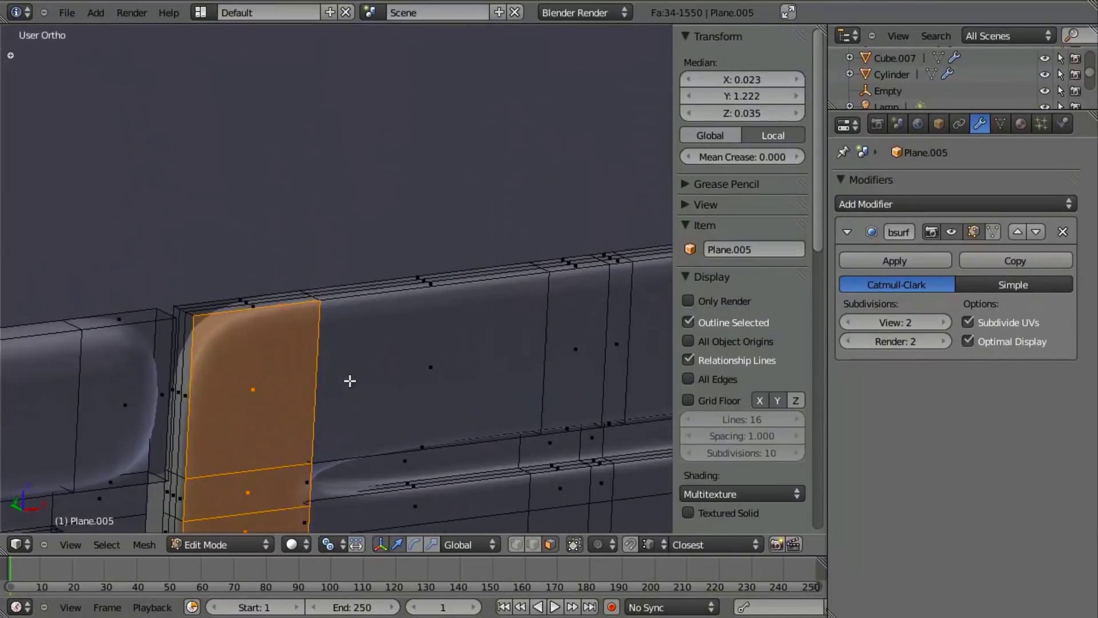
{"action": "key", "text": "e"}
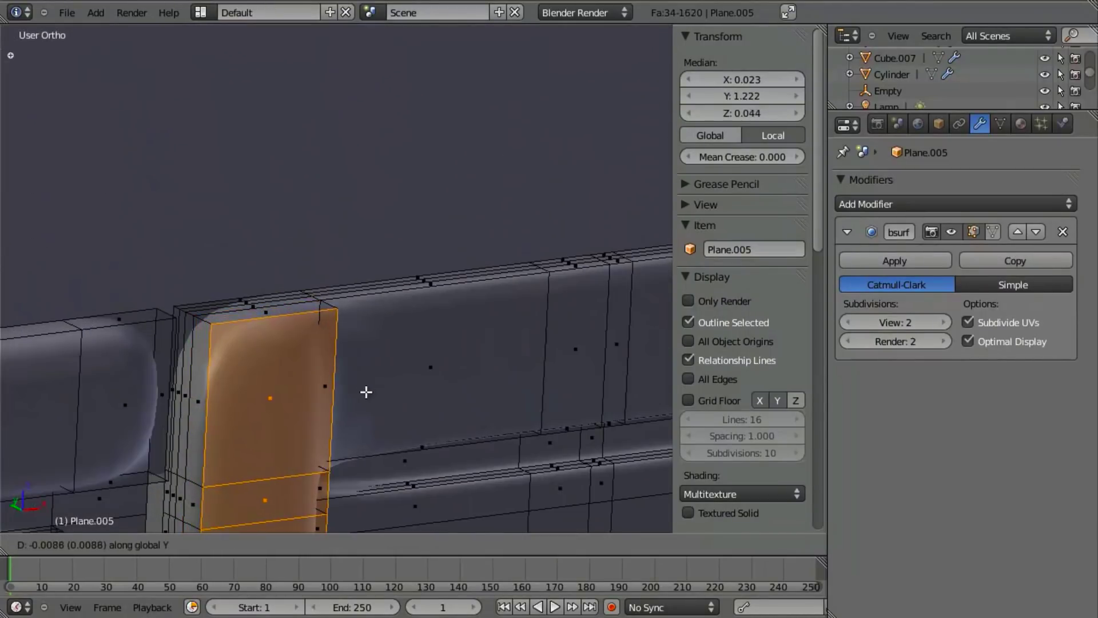
{"action": "left_click", "coordinate": [364, 390]}
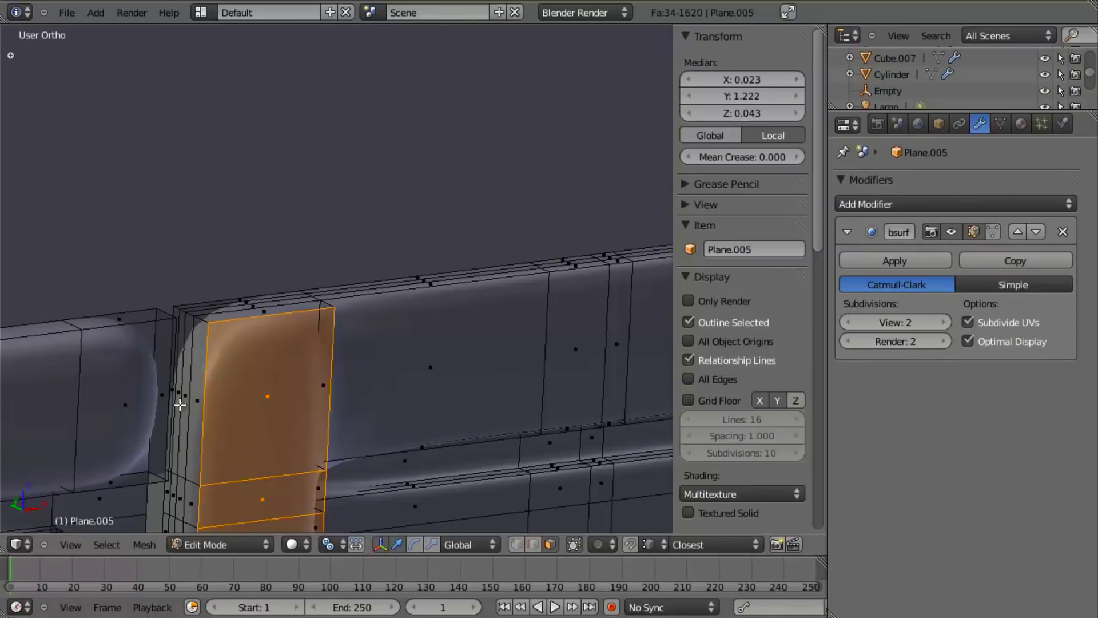
- Select the face loop running around the strip's front and end faces and hide it
{"action": "key", "text": "a"}
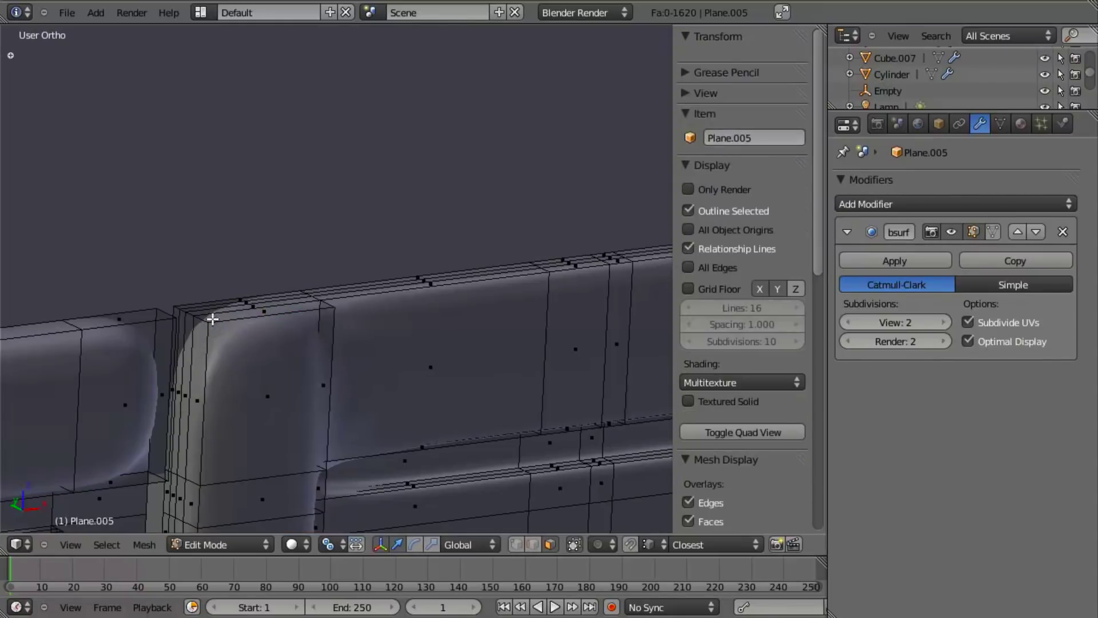
{"action": "right_click", "coordinate": [271, 310], "text": "alt"}
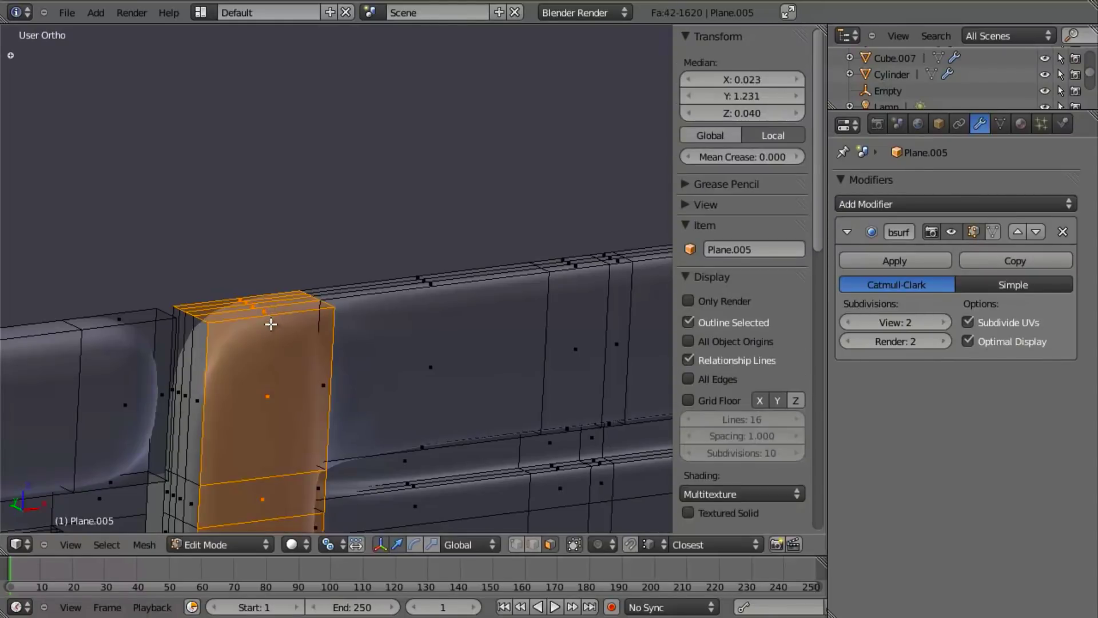
{"action": "key", "text": "h"}
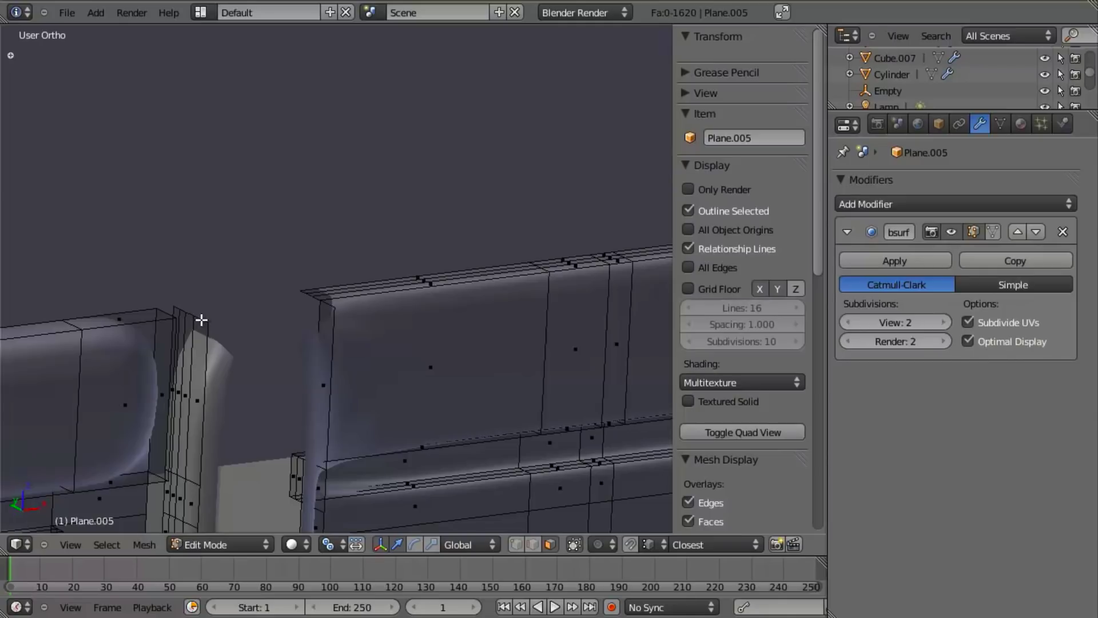
- Select the strip's outermost side face loop facing the centre gap and extrude it 0.0389 along its normal over the left door
{"action": "right_click", "coordinate": [201, 319], "text": "alt"}
{"action": "scroll", "coordinate": [203, 328], "scroll_direction": "down", "scroll_amount": 7}
{"action": "middle_click_drag", "start_coordinate": [346, 463], "coordinate": [469, 250], "text": "shift"}
{"action": "middle_click_drag", "start_coordinate": [444, 327], "coordinate": [423, 309], "text": "shift"}
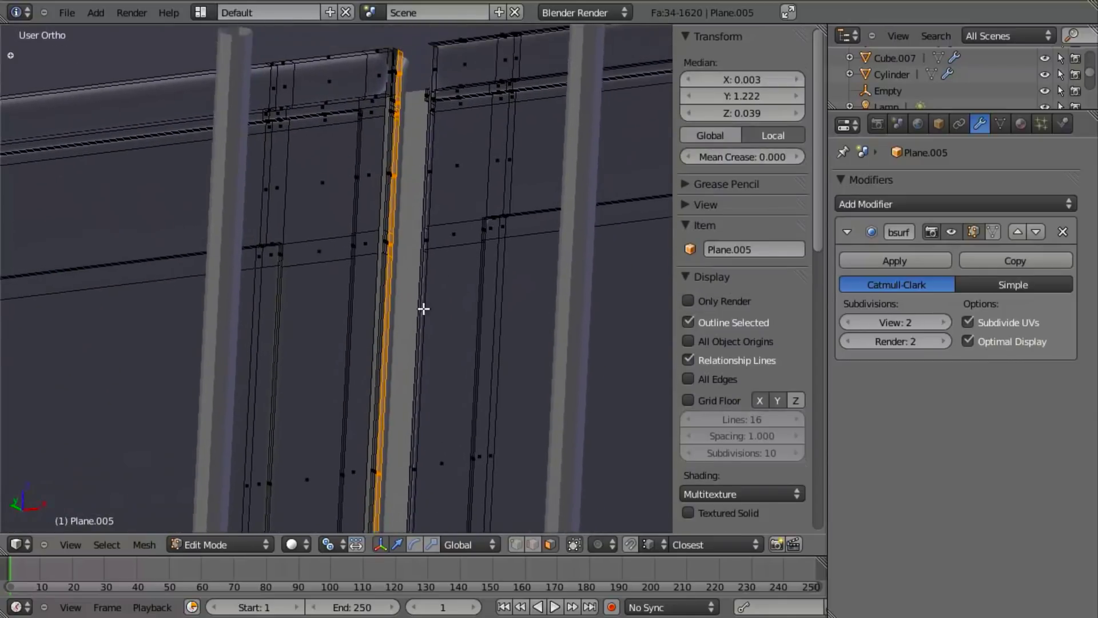
{"action": "scroll", "coordinate": [425, 304], "scroll_direction": "down", "scroll_amount": 7}
{"action": "middle_click_drag", "start_coordinate": [365, 370], "coordinate": [361, 380], "text": "shift"}
{"action": "scroll", "coordinate": [360, 380], "scroll_direction": "up", "scroll_amount": 9}
{"action": "middle_click_drag", "start_coordinate": [421, 270], "coordinate": [289, 284]}
{"action": "key", "text": "e"}
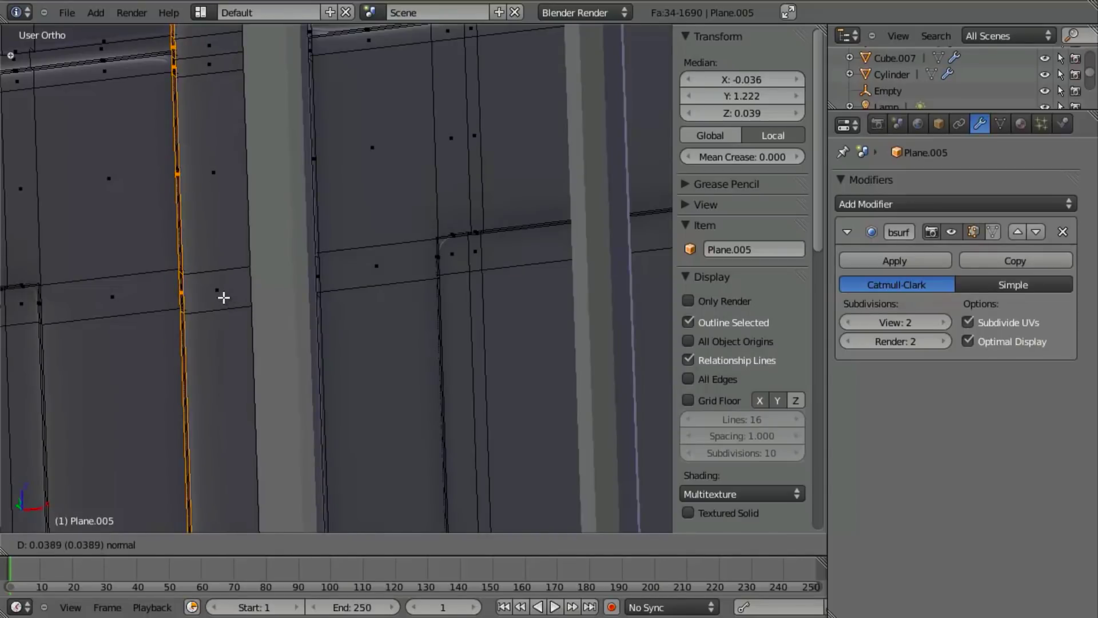
{"action": "left_click", "coordinate": [224, 296]}
- Cut an edge loop close to the free edge of the overlapping flange, clear the selection and return to object mode
{"action": "scroll", "coordinate": [235, 295], "scroll_direction": "down", "scroll_amount": 5}
{"action": "middle_click_drag", "start_coordinate": [234, 295], "coordinate": [285, 332]}
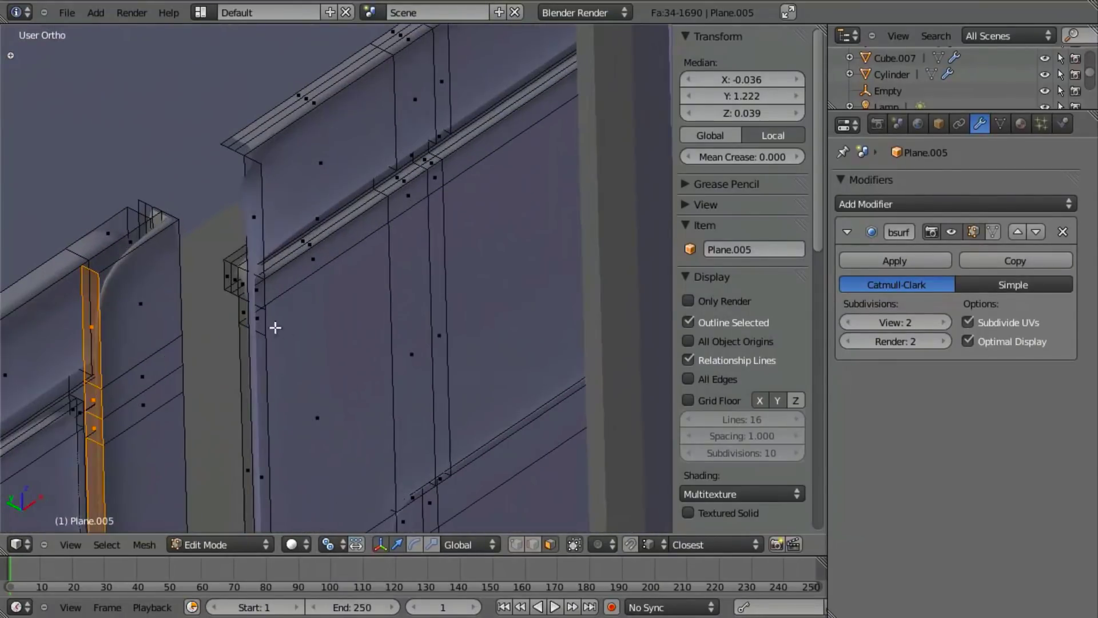
{"action": "key", "text": "a"}
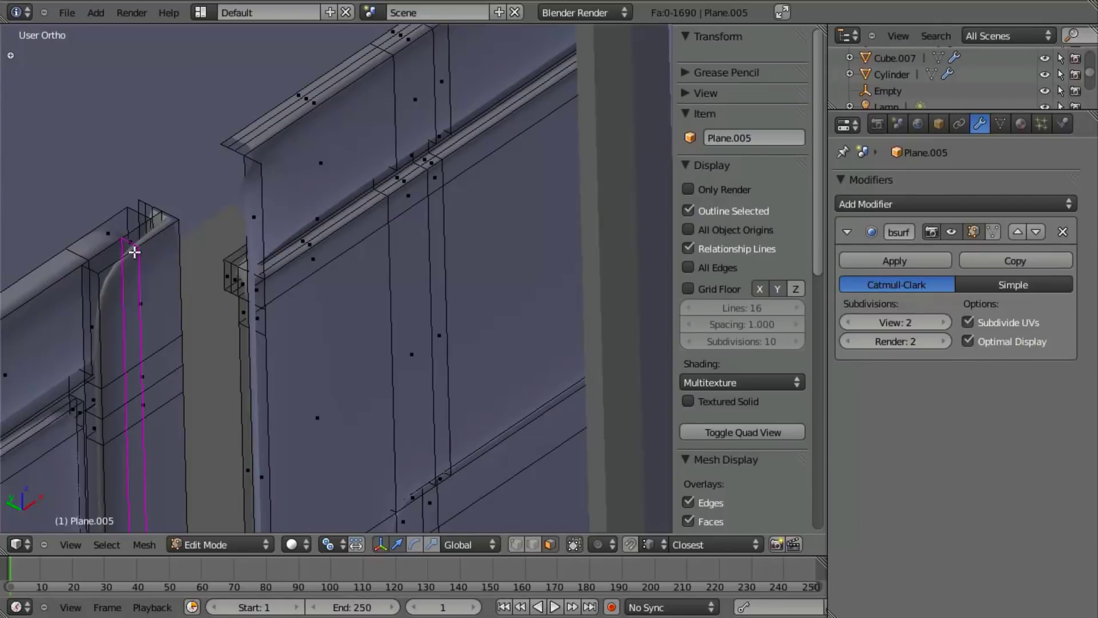
{"action": "left_click", "coordinate": [134, 252]}
{"action": "left_click", "coordinate": [107, 284]}
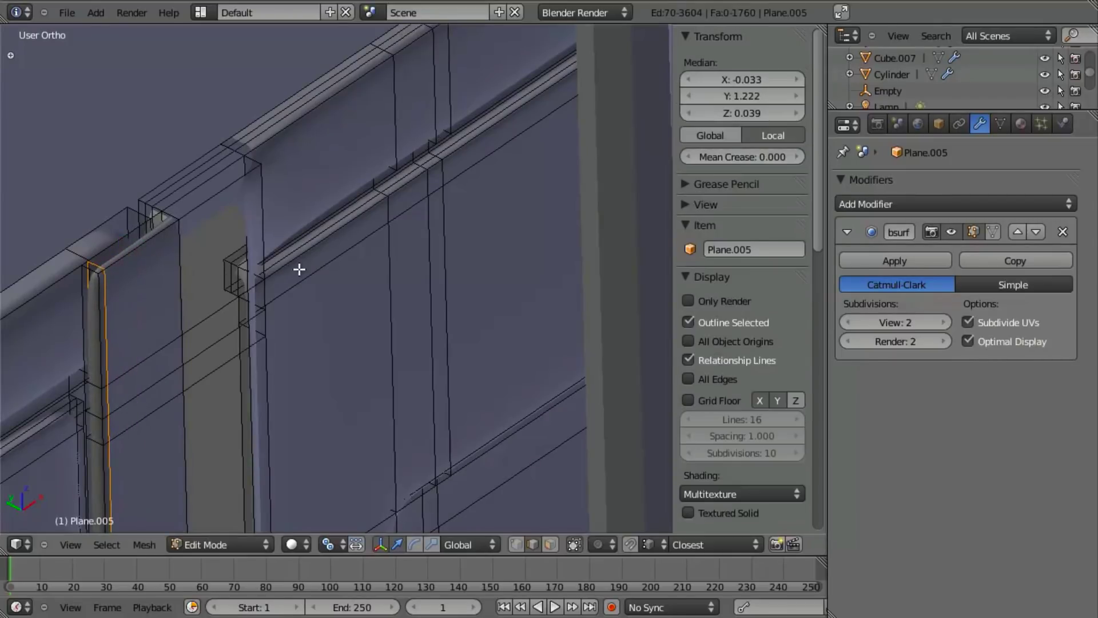
{"action": "key", "text": "a"}
{"action": "key", "text": "Tab"}
{"action": "scroll", "coordinate": [397, 311], "scroll_direction": "up", "scroll_amount": 6}
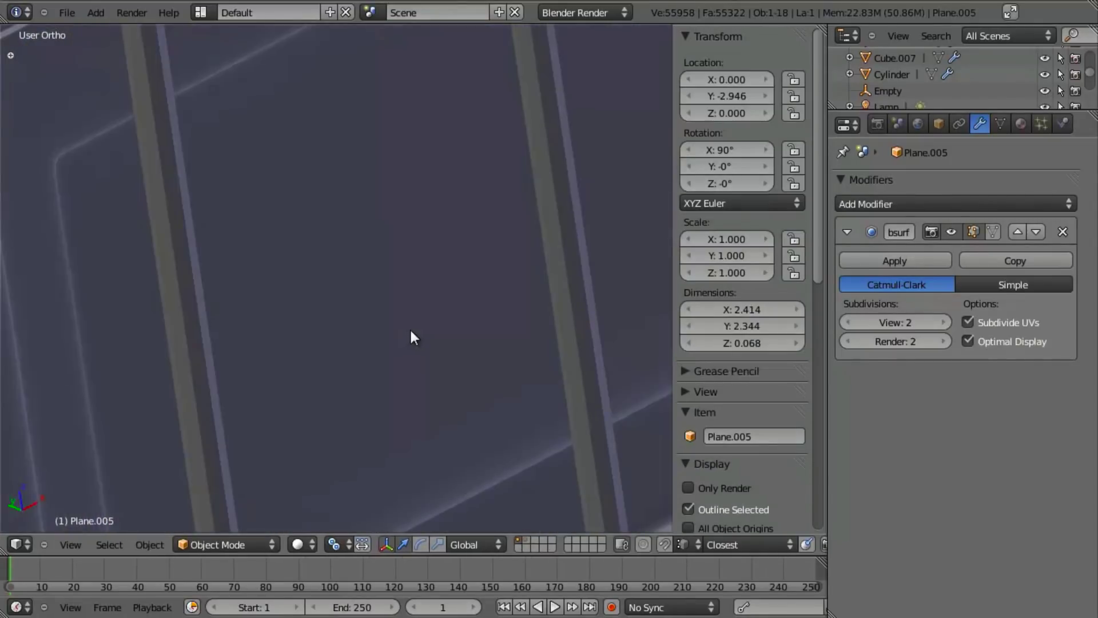
- Switch to vertex selection and cut a vertical edge loop along the right door's raised strip, close to its flange side
{"action": "scroll", "coordinate": [401, 349], "scroll_direction": "down", "scroll_amount": 6}
{"action": "middle_click_drag", "start_coordinate": [380, 345], "coordinate": [318, 270]}
{"action": "key", "text": "a"}
{"action": "middle_click_drag", "start_coordinate": [358, 378], "coordinate": [338, 308]}
{"action": "key", "text": "a"}
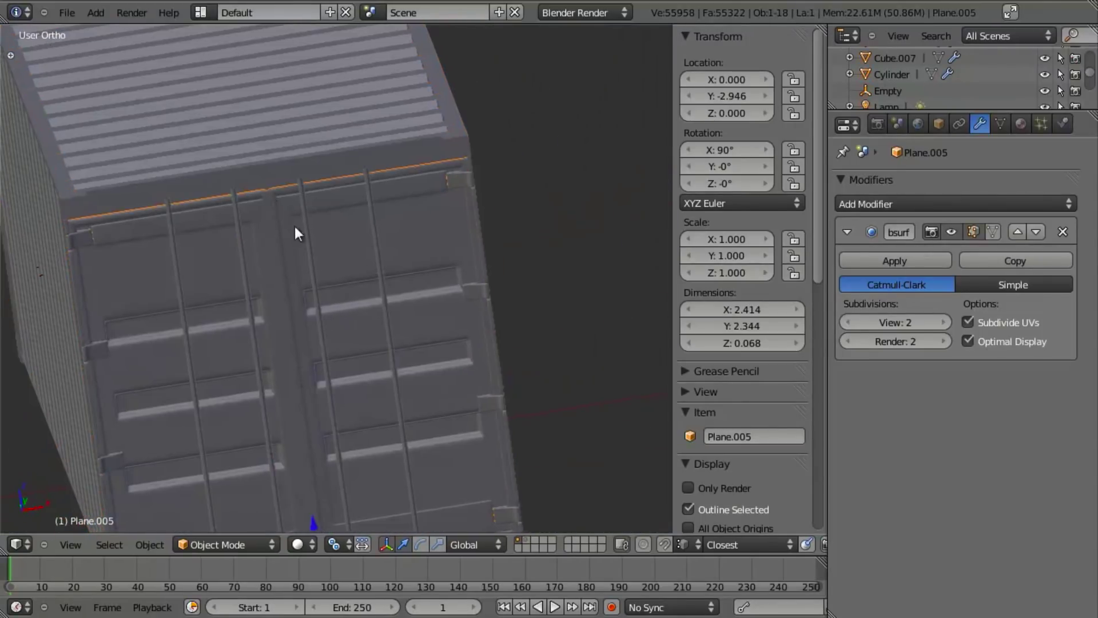
{"action": "scroll", "coordinate": [289, 217], "scroll_direction": "up", "scroll_amount": 8}
{"action": "key", "text": "Tab"}
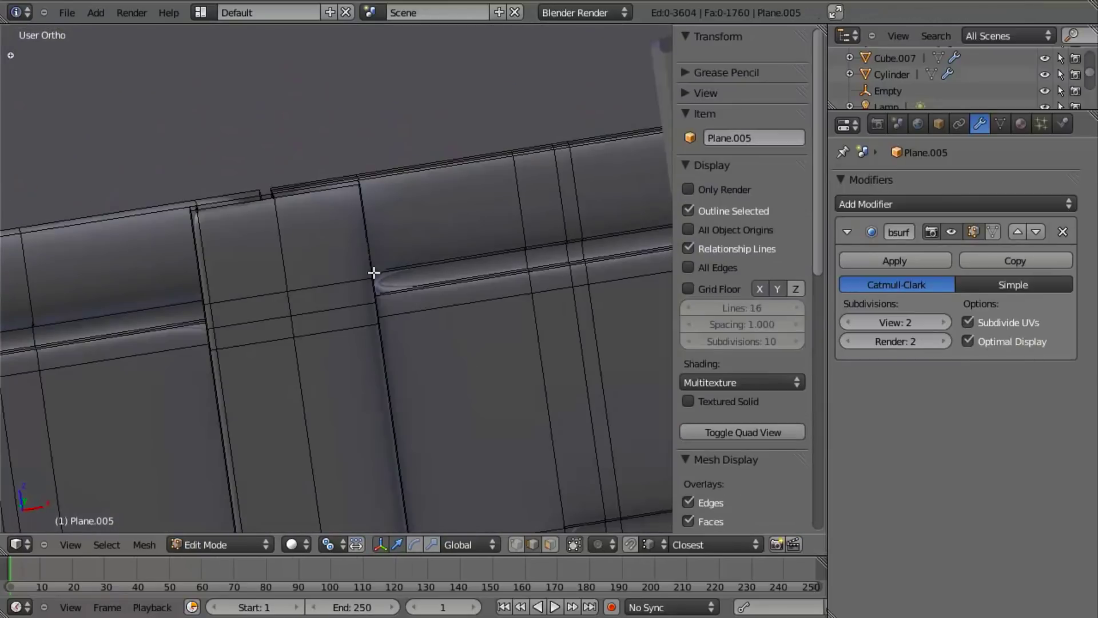
{"action": "key", "text": "ctrl+Tab"}
{"action": "left_click", "coordinate": [330, 194]}
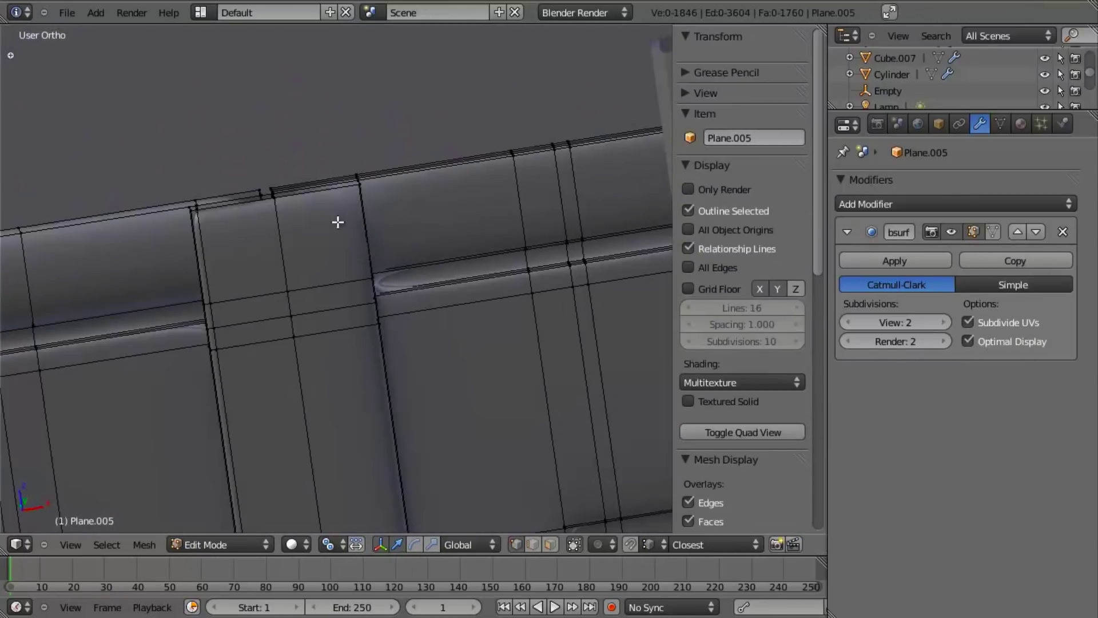
{"action": "key", "text": "ctrl+r"}
{"action": "left_click", "coordinate": [341, 195]}
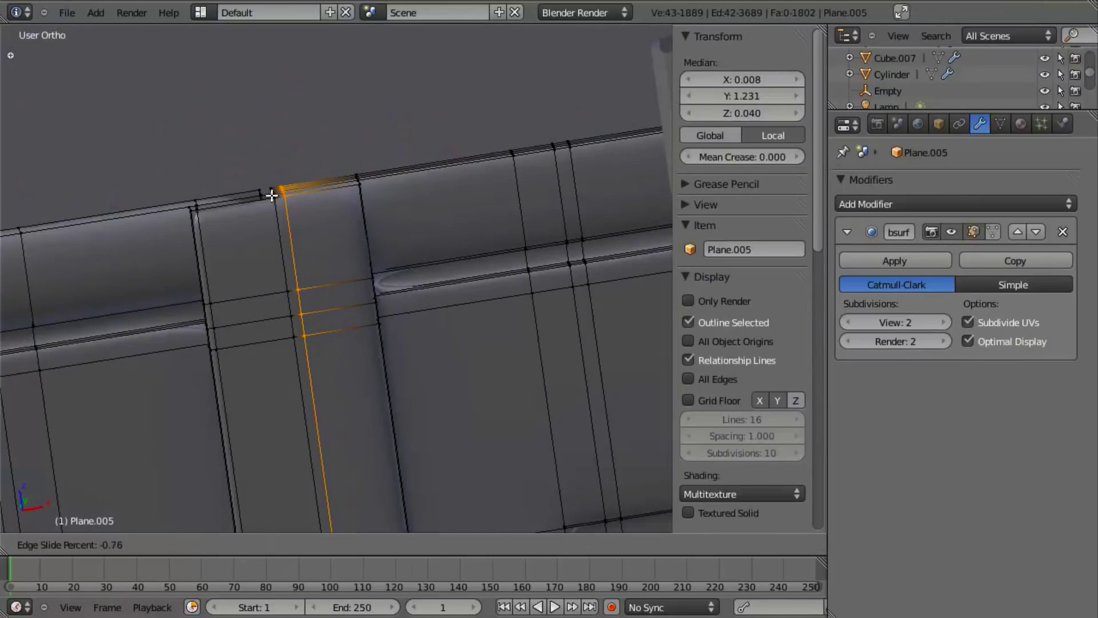
{"action": "left_click", "coordinate": [268, 195]}
{"action": "key", "text": "Tab"}
{"action": "key", "text": "Tab"}
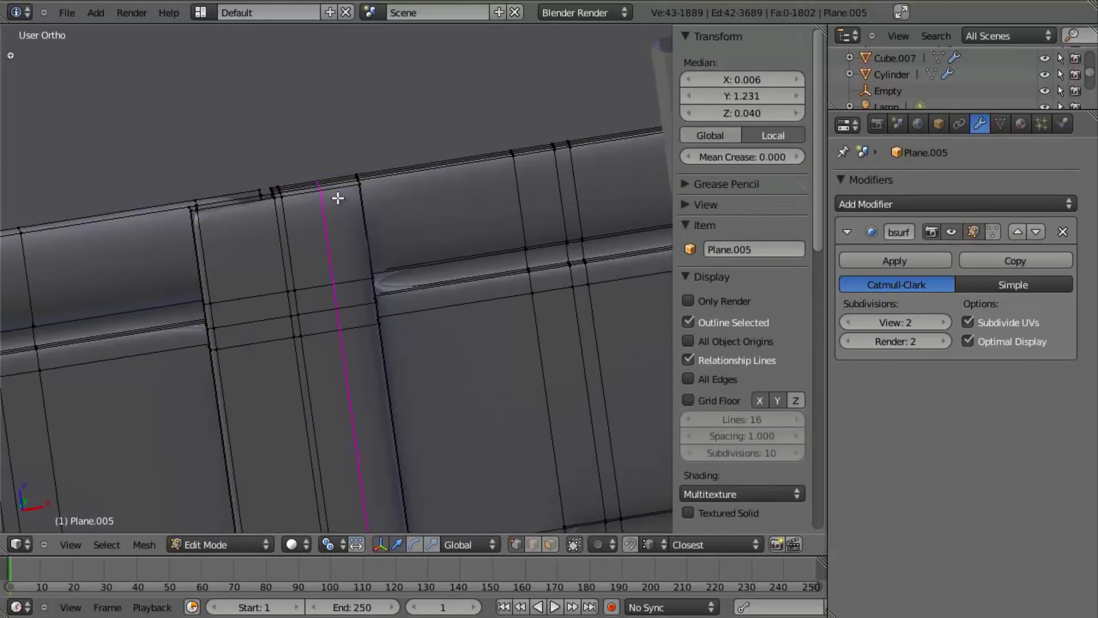
- Cut a second vertical edge loop along the raised strip, close to its side away from the flange
{"action": "key", "text": "ctrl+r"}
{"action": "left_click", "coordinate": [339, 198]}
{"action": "left_click", "coordinate": [371, 197]}
{"action": "key", "text": "Tab"}
- Cut a vertical edge loop in the right door's surface just beside the raised strip and slide it close against the strip
{"action": "scroll", "coordinate": [366, 277], "scroll_direction": "down", "scroll_amount": 5}
{"action": "scroll", "coordinate": [422, 359], "scroll_direction": "up", "scroll_amount": 8}
{"action": "key", "text": "Tab"}
{"action": "key", "text": "a"}
{"action": "key", "text": "ctrl+r"}
{"action": "left_click", "coordinate": [229, 164]}
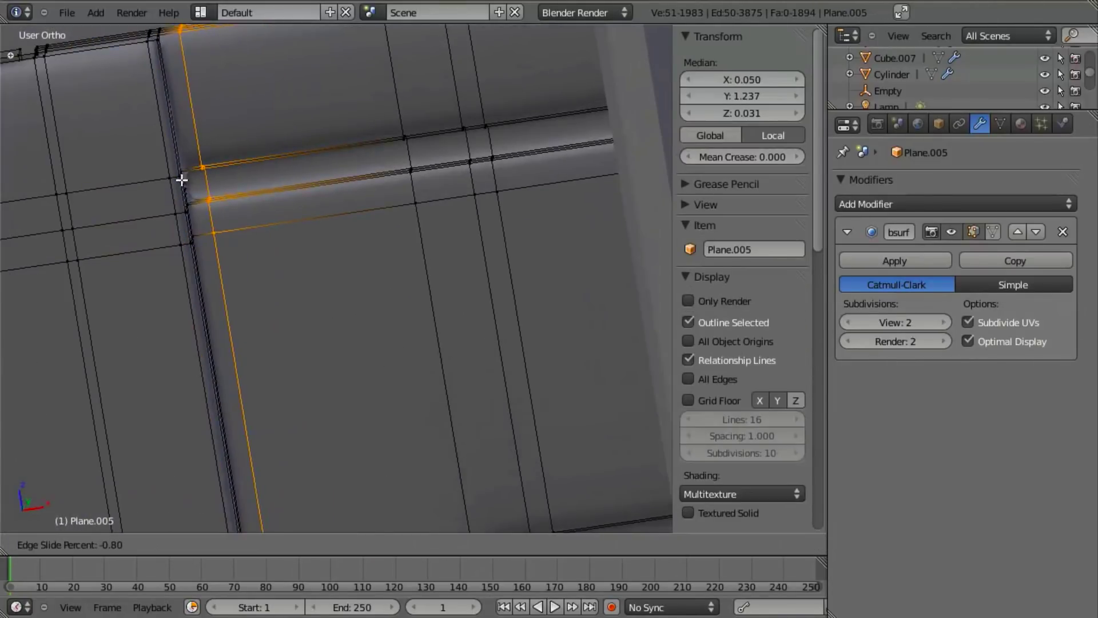
{"action": "left_click", "coordinate": [171, 177]}
{"action": "key", "text": "Tab"}
- Examine the container's door end and the lower end of the centre strip from several angles
{"action": "scroll", "coordinate": [273, 282], "scroll_direction": "down", "scroll_amount": 5}
{"action": "scroll", "coordinate": [365, 358], "scroll_direction": "down", "scroll_amount": 3}
{"action": "middle_click_drag", "start_coordinate": [365, 358], "coordinate": [370, 250]}
{"action": "scroll", "coordinate": [397, 276], "scroll_direction": "down", "scroll_amount": 5}
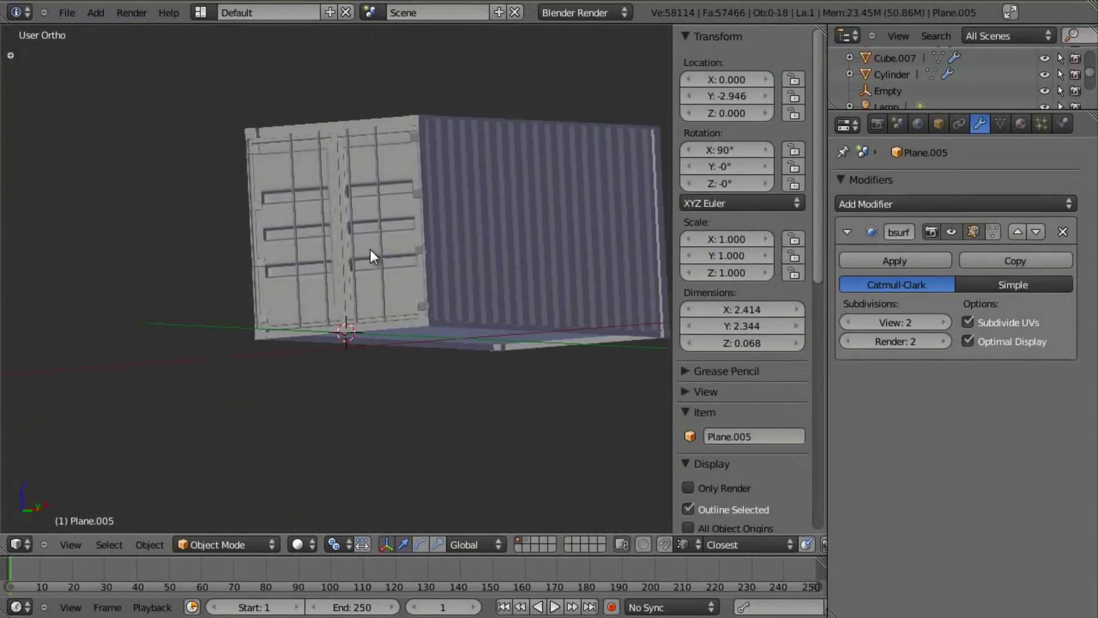
{"action": "scroll", "coordinate": [377, 263], "scroll_direction": "up", "scroll_amount": 6}
{"action": "key", "text": "Tab"}
{"action": "middle_click_drag", "start_coordinate": [355, 290], "coordinate": [358, 301], "text": "shift"}
{"action": "key", "text": "a"}
{"action": "right_click", "coordinate": [334, 222]}
{"action": "middle_click_drag", "start_coordinate": [338, 229], "coordinate": [396, 235]}
{"action": "key", "text": "Tab"}
{"action": "scroll", "coordinate": [436, 278], "scroll_direction": "down", "scroll_amount": 3}
{"action": "scroll", "coordinate": [434, 264], "scroll_direction": "down", "scroll_amount": 4}
{"action": "scroll", "coordinate": [396, 236], "scroll_direction": "up", "scroll_amount": 6}
- Cut a vertical edge loop on the left door and slide it close to the free edge of the overlapping flange
{"action": "key", "text": "Tab"}
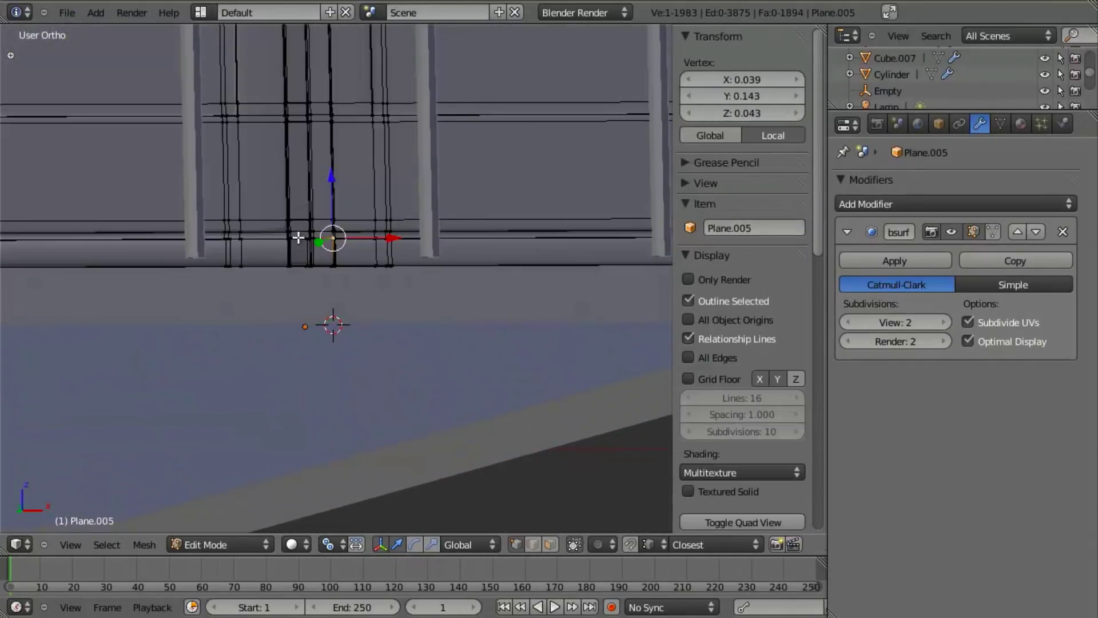
{"action": "middle_click_drag", "start_coordinate": [299, 238], "coordinate": [286, 227]}
{"action": "left_click", "coordinate": [271, 227]}
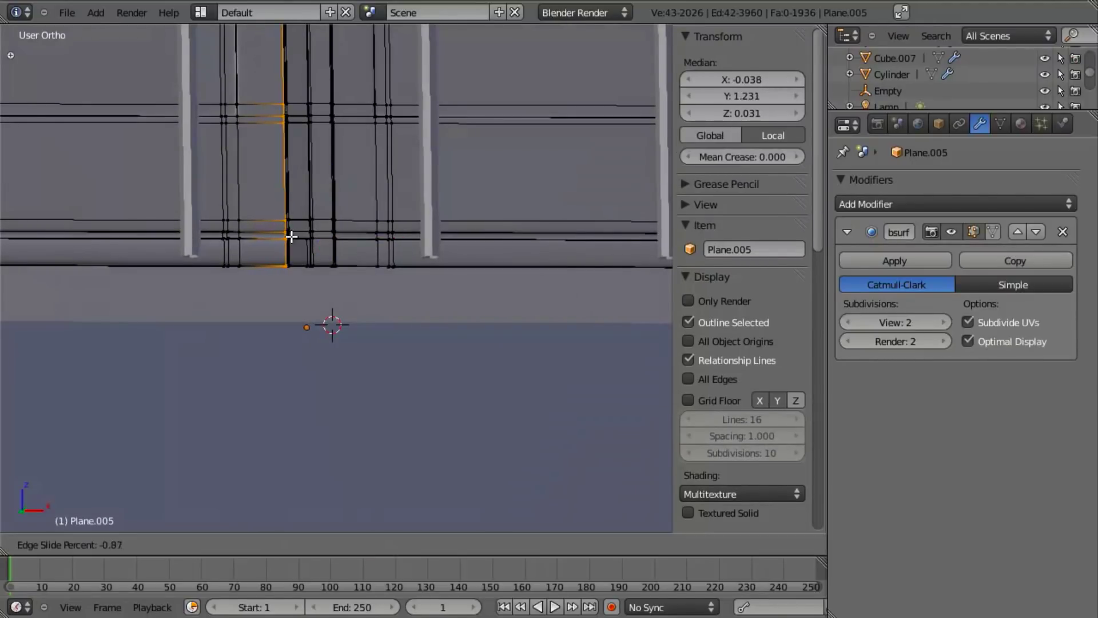
{"action": "left_click", "coordinate": [286, 234]}
{"action": "key", "text": "Tab"}
- Inspect the bottom and top of both doors, comparing the smoothed surface with the mesh edges around the centre strip
{"action": "scroll", "coordinate": [372, 251], "scroll_direction": "down", "scroll_amount": 3}
{"action": "scroll", "coordinate": [418, 286], "scroll_direction": "up", "scroll_amount": 5}
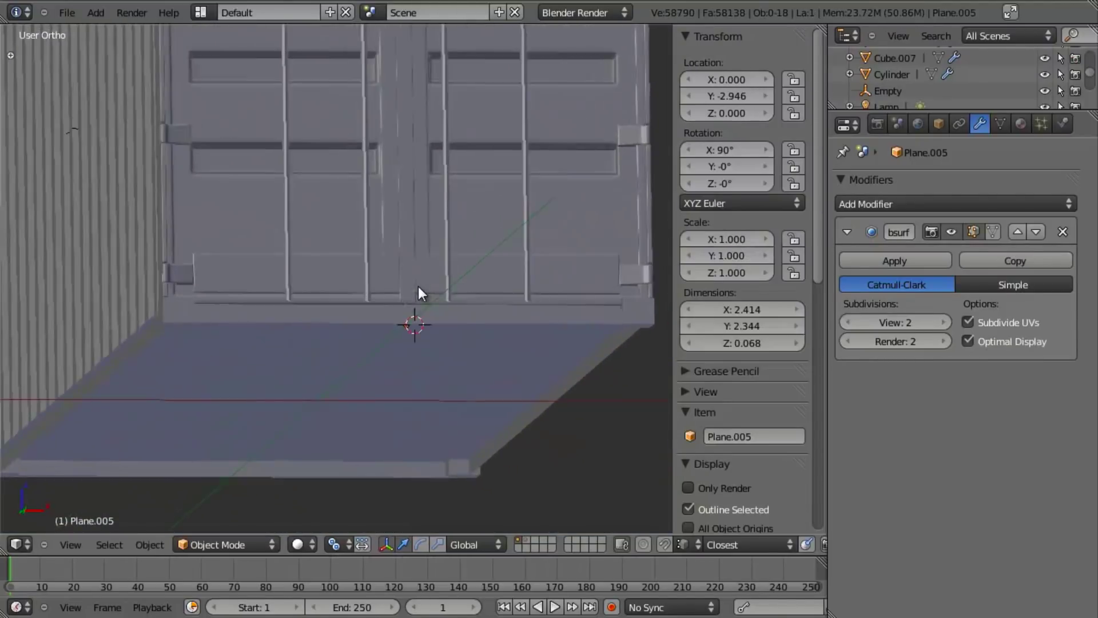
{"action": "scroll", "coordinate": [426, 238], "scroll_direction": "down", "scroll_amount": 5}
{"action": "middle_click_drag", "start_coordinate": [417, 256], "coordinate": [378, 246]}
{"action": "scroll", "coordinate": [328, 355], "scroll_direction": "up", "scroll_amount": 6}
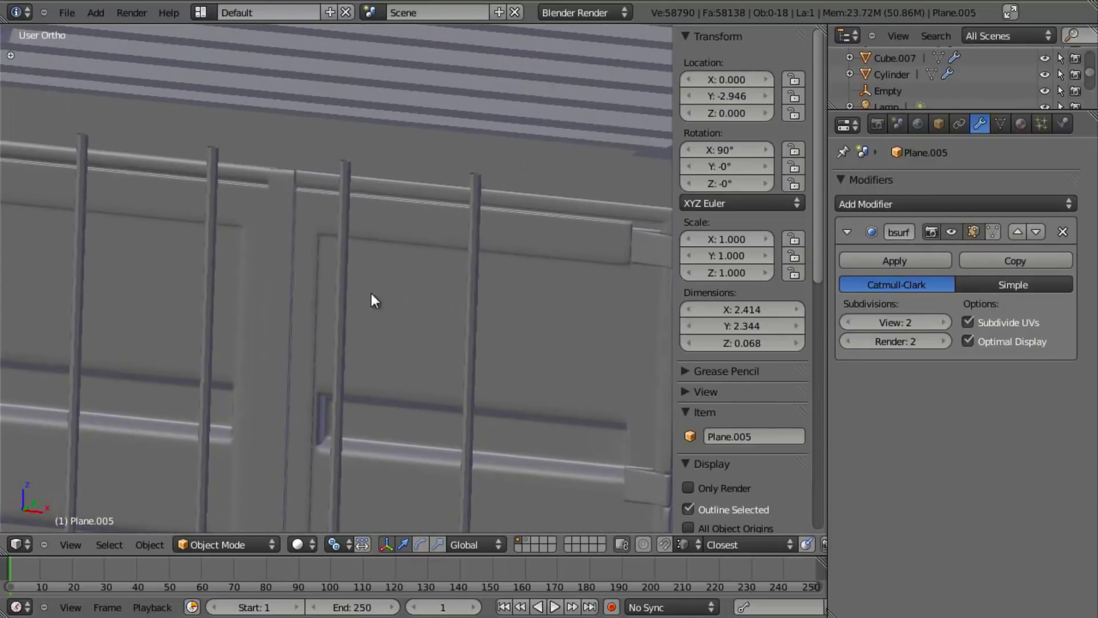
{"action": "key", "text": "Tab"}
{"action": "middle_click_drag", "start_coordinate": [538, 303], "coordinate": [323, 349], "text": "shift"}
{"action": "key", "text": "Tab"}
{"action": "key", "text": "Tab"}
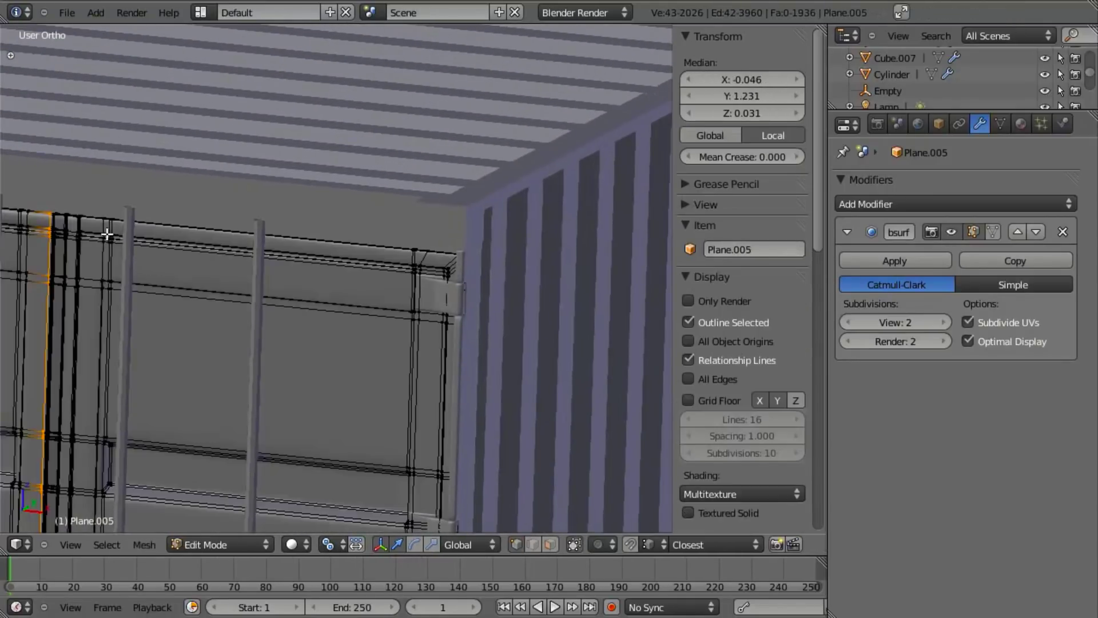
{"action": "right_click", "coordinate": [108, 234]}
{"action": "middle_click_drag", "start_coordinate": [119, 290], "coordinate": [521, 280], "text": "shift"}
{"action": "key", "text": "Tab"}
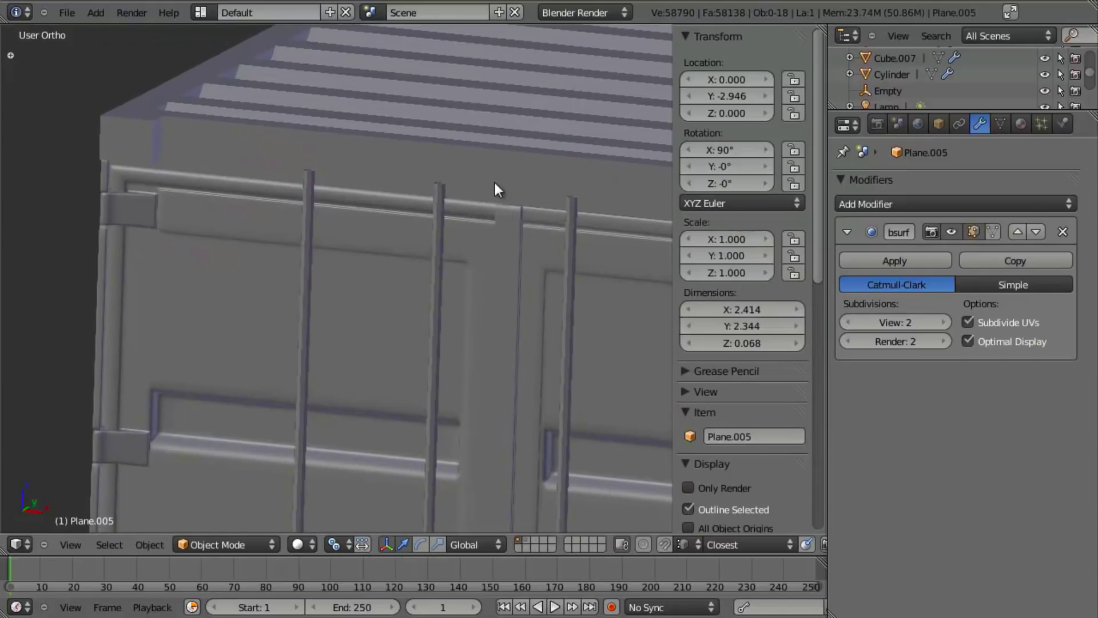
- Select the short vertical edge loop at the upper end of the left door's inner frame and inspect the surrounding topology
{"action": "key", "text": "Tab"}
{"action": "right_click", "coordinate": [490, 260]}
{"action": "right_click", "coordinate": [469, 249], "text": "alt"}
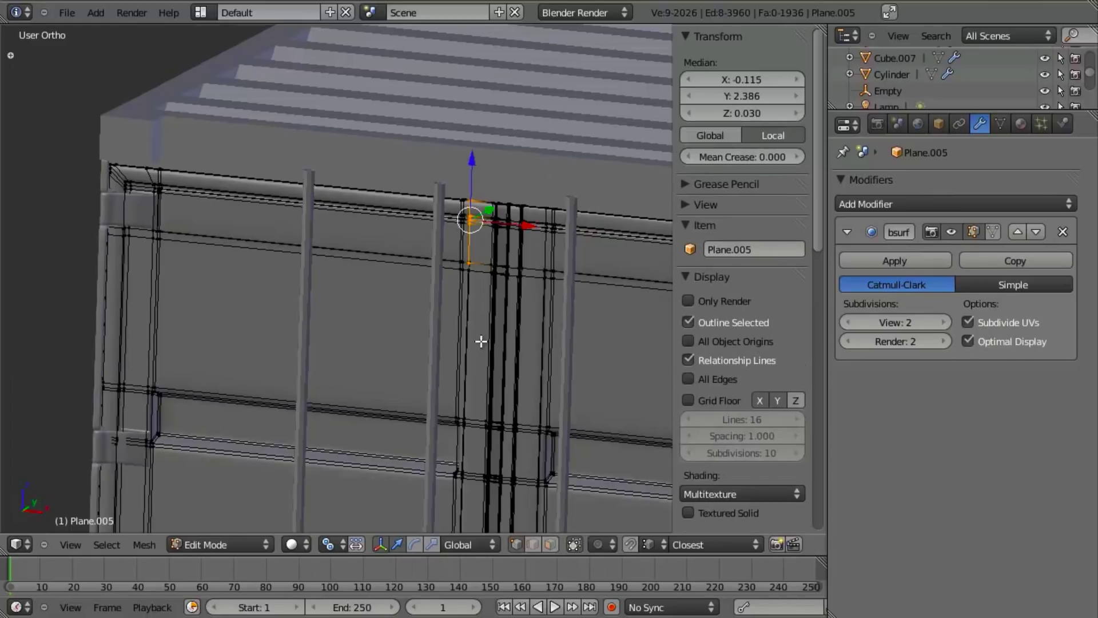
{"action": "middle_click_drag", "start_coordinate": [480, 341], "coordinate": [554, 328]}
{"action": "middle_click_drag", "start_coordinate": [476, 316], "coordinate": [346, 309], "text": "shift"}
{"action": "scroll", "coordinate": [348, 308], "scroll_direction": "up", "scroll_amount": 4}
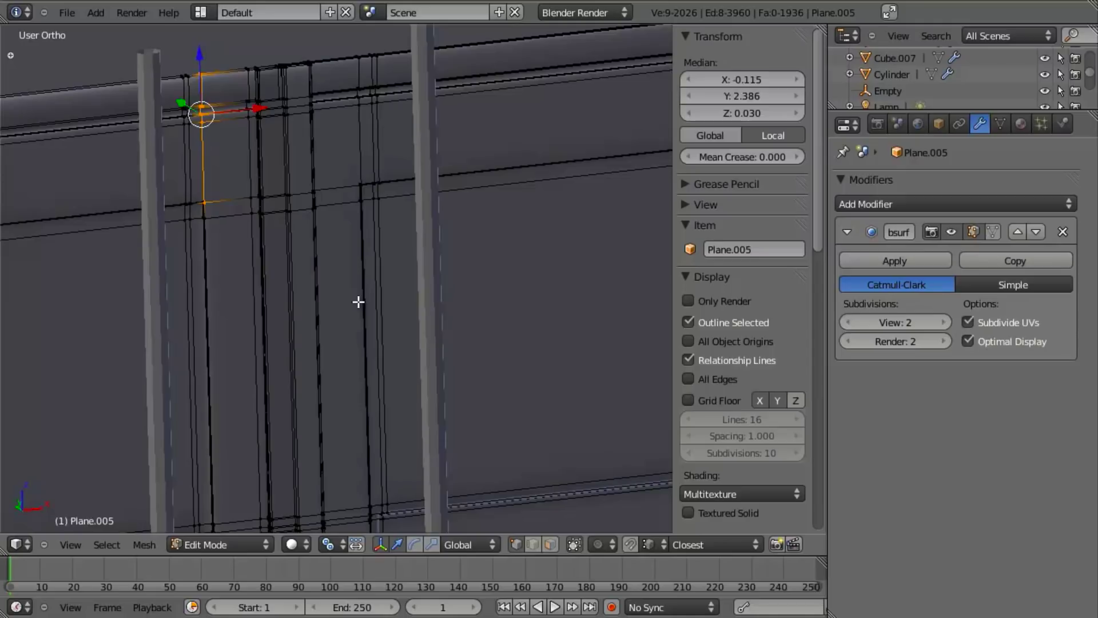
{"action": "scroll", "coordinate": [346, 314], "scroll_direction": "down", "scroll_amount": 5}
{"action": "key", "text": "Tab"}
{"action": "middle_click_drag", "start_coordinate": [335, 362], "coordinate": [365, 322]}
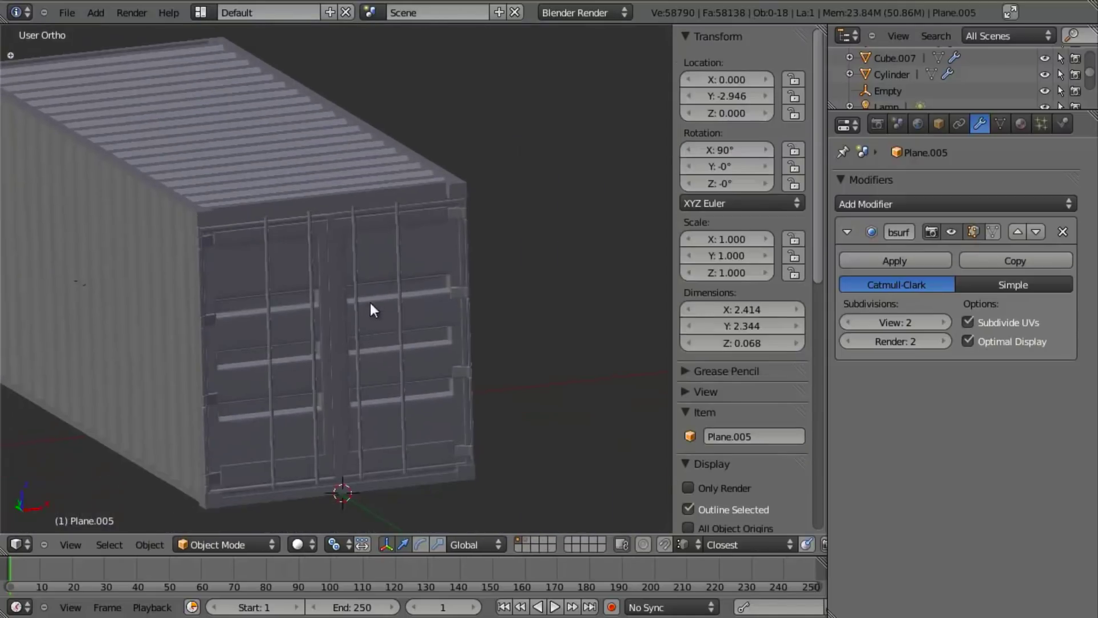
- Examine the shading and edge loops around the recessed panels on both sides of the centre strip
{"action": "scroll", "coordinate": [366, 315], "scroll_direction": "up", "scroll_amount": 4}
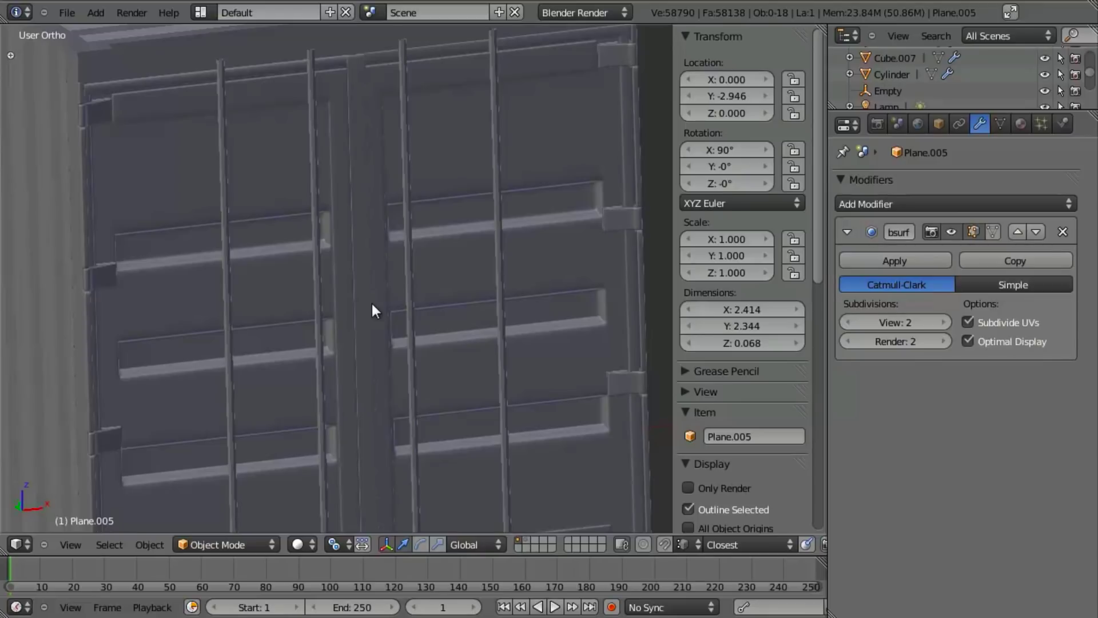
{"action": "scroll", "coordinate": [372, 310], "scroll_direction": "down", "scroll_amount": 5}
{"action": "key", "text": "Tab"}
{"action": "scroll", "coordinate": [393, 265], "scroll_direction": "up", "scroll_amount": 3}
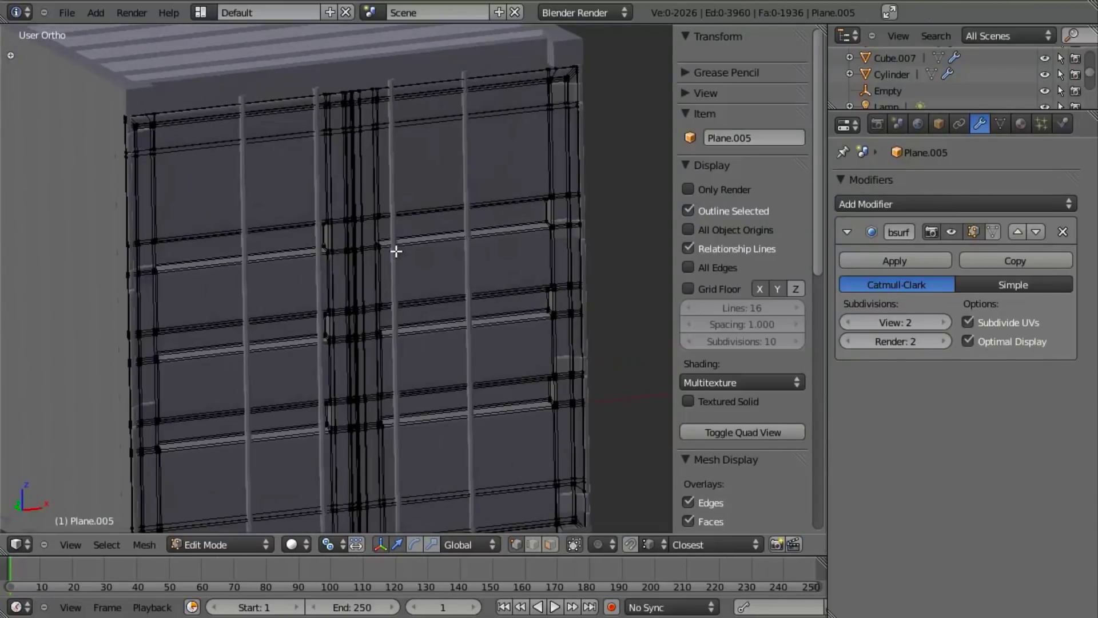
{"action": "right_click", "coordinate": [394, 251]}
{"action": "scroll", "coordinate": [391, 285], "scroll_direction": "up", "scroll_amount": 4}
{"action": "scroll", "coordinate": [390, 285], "scroll_direction": "up", "scroll_amount": 3}
{"action": "middle_click_drag", "start_coordinate": [366, 277], "coordinate": [353, 255]}
{"action": "key", "text": "a"}
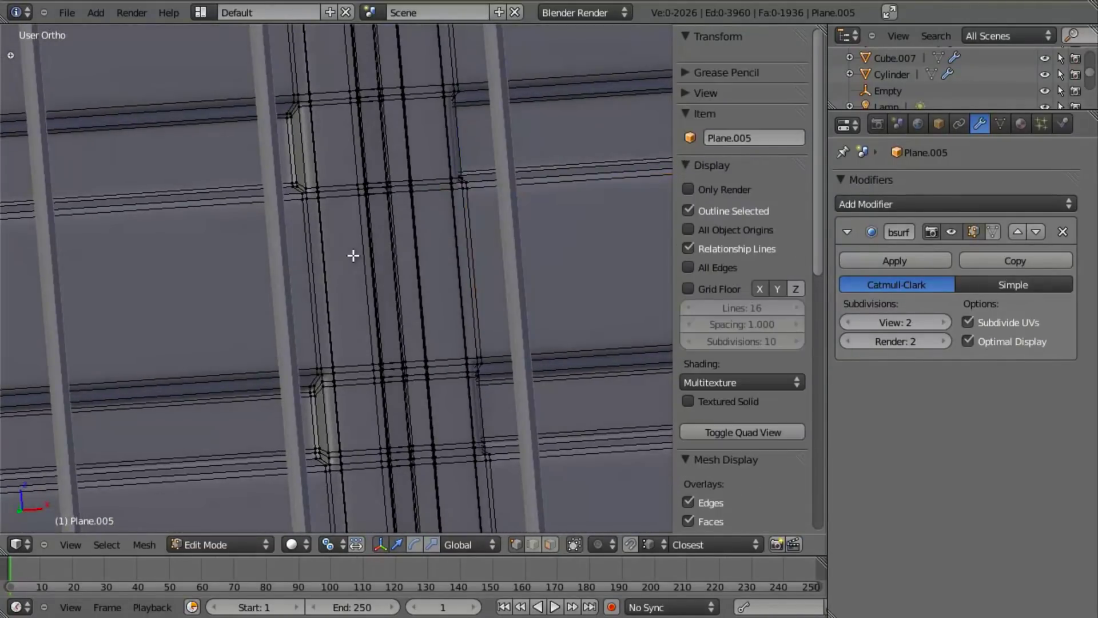
{"action": "key", "text": "Tab"}
{"action": "scroll", "coordinate": [362, 253], "scroll_direction": "down", "scroll_amount": 4}
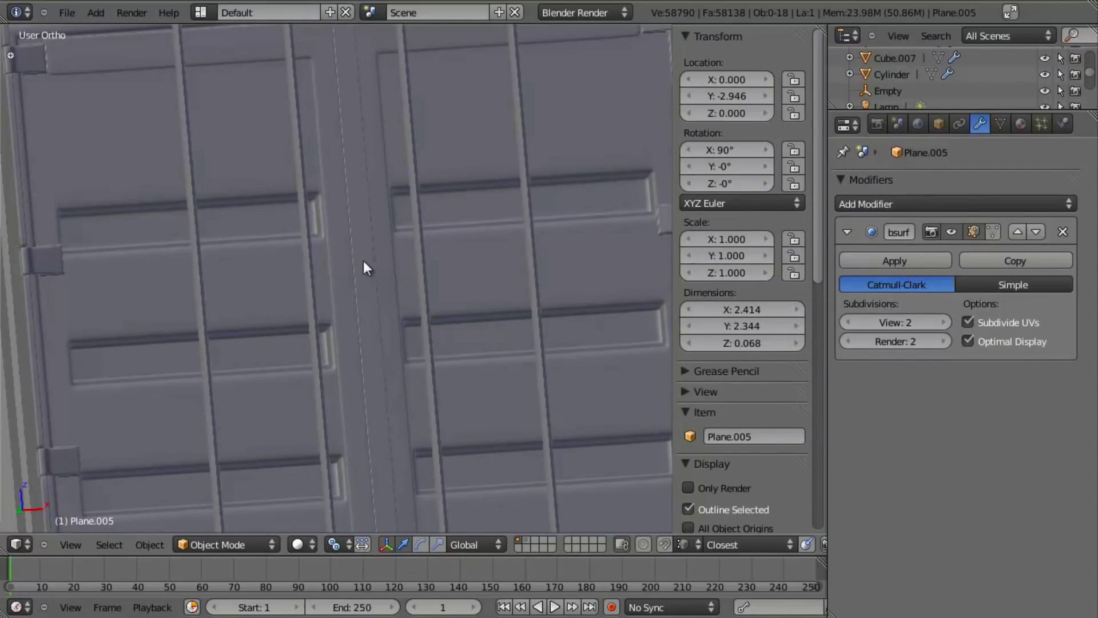
{"action": "scroll", "coordinate": [366, 260], "scroll_direction": "down", "scroll_amount": 4}
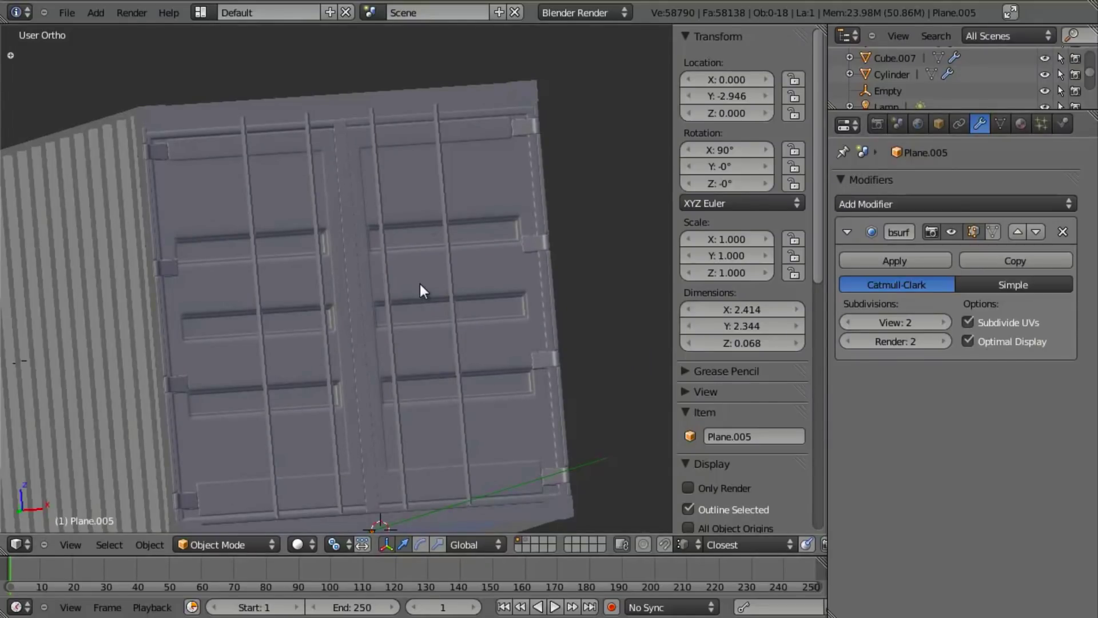
{"action": "scroll", "coordinate": [422, 295], "scroll_direction": "up", "scroll_amount": 3}
- Try to shift the two vertical edge loops along the left door's inner frame step along X, one after the other
{"action": "key", "text": "Tab"}
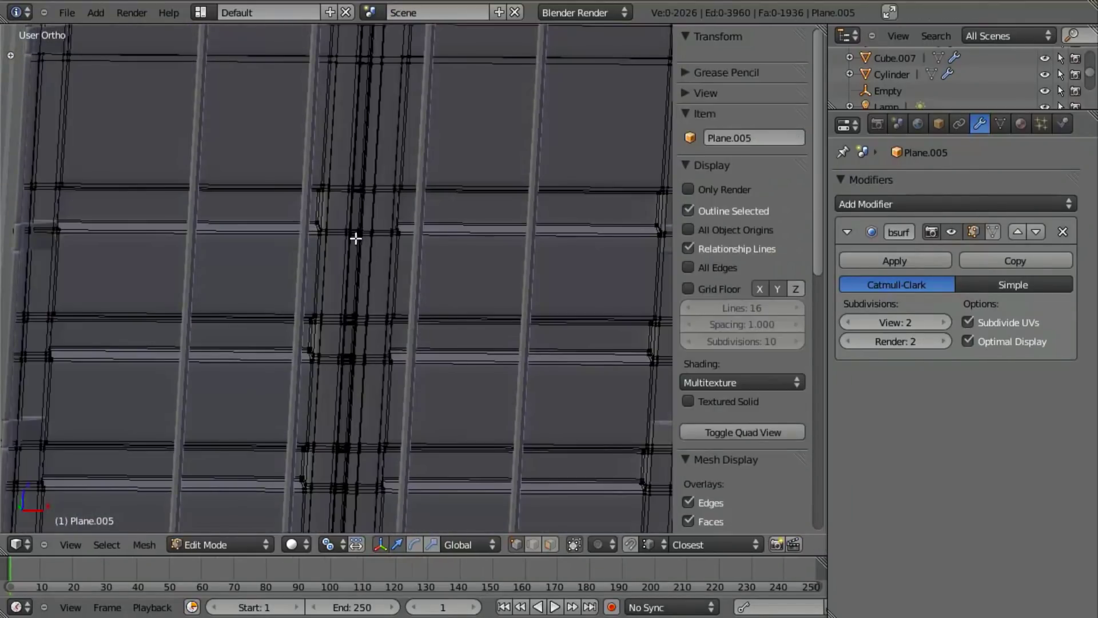
{"action": "right_click", "coordinate": [326, 208], "text": "alt"}
{"action": "scroll", "coordinate": [356, 232], "scroll_direction": "up", "scroll_amount": 6}
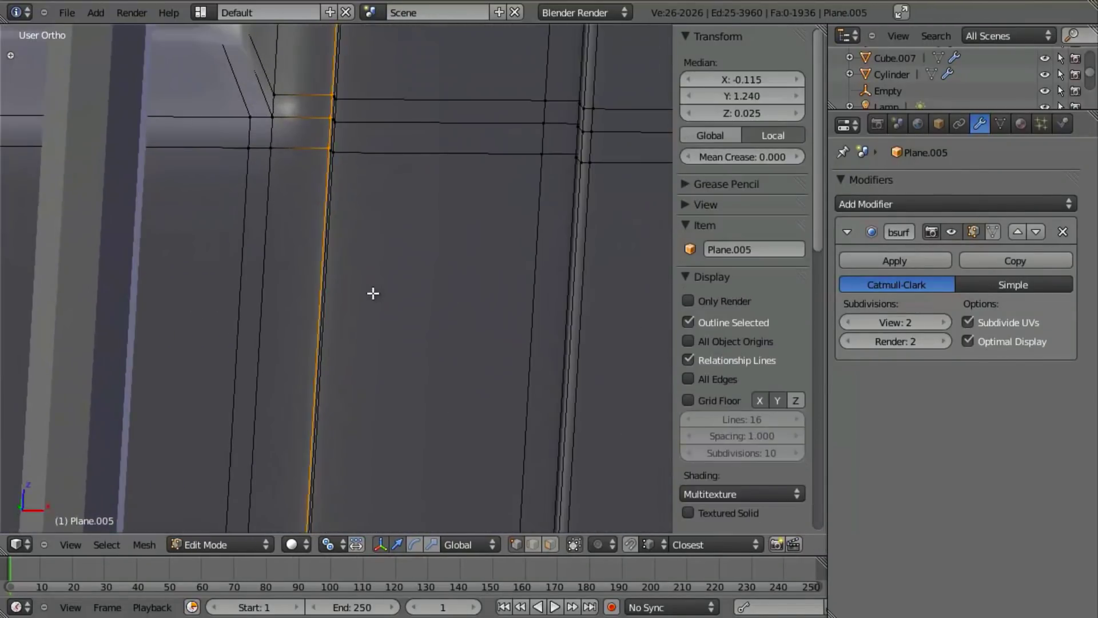
{"action": "key", "text": "g"}
{"action": "key", "text": "x"}
{"action": "left_click", "coordinate": [370, 282]}
{"action": "key", "text": "a"}
{"action": "right_click", "coordinate": [341, 209], "text": "alt"}
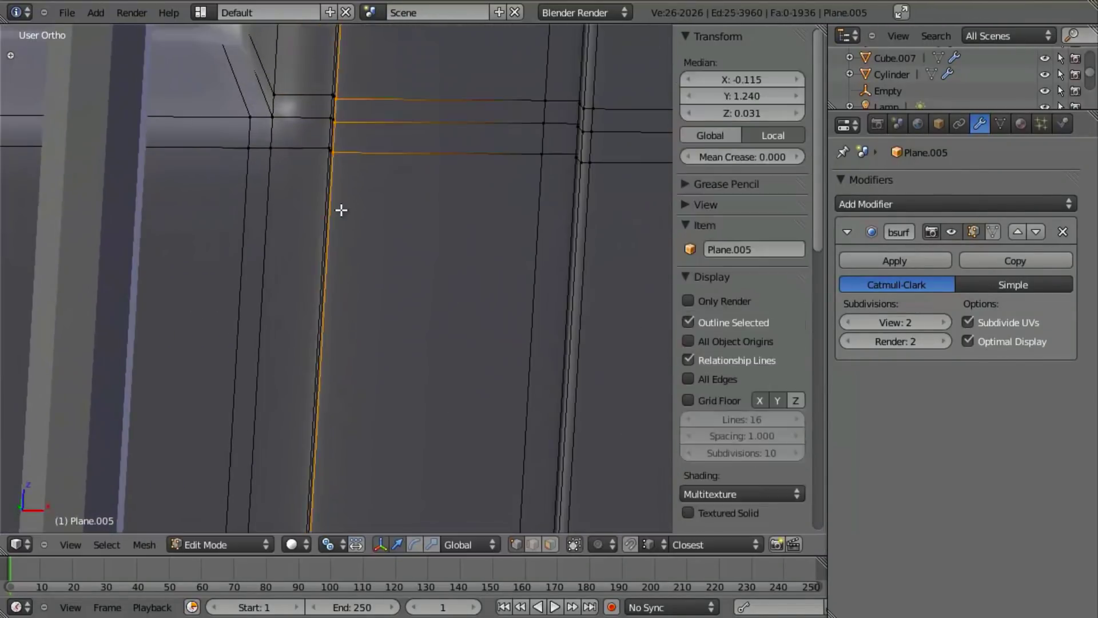
{"action": "key", "text": "g"}
{"action": "key", "text": "x"}
{"action": "right_click", "coordinate": [520, 249]}
{"action": "key", "text": "a"}
{"action": "key", "text": "ctrl+r"}
{"action": "scroll", "coordinate": [461, 162], "scroll_direction": "up", "scroll_amount": 2}
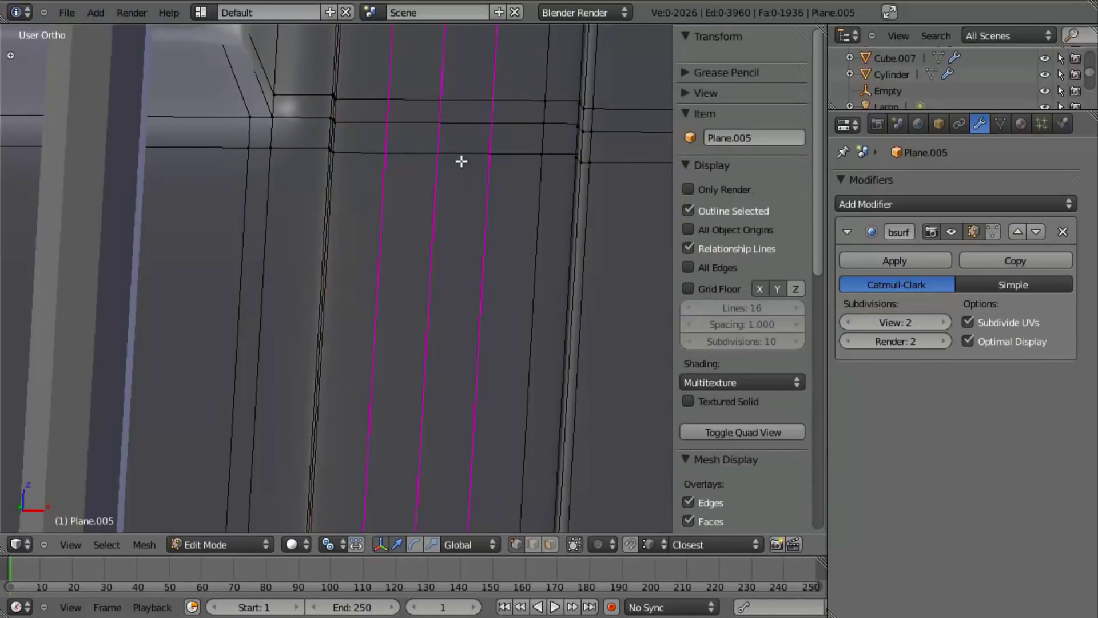
{"action": "left_click", "coordinate": [461, 160]}
{"action": "right_click", "coordinate": [449, 179]}
{"action": "key", "text": "Tab"}
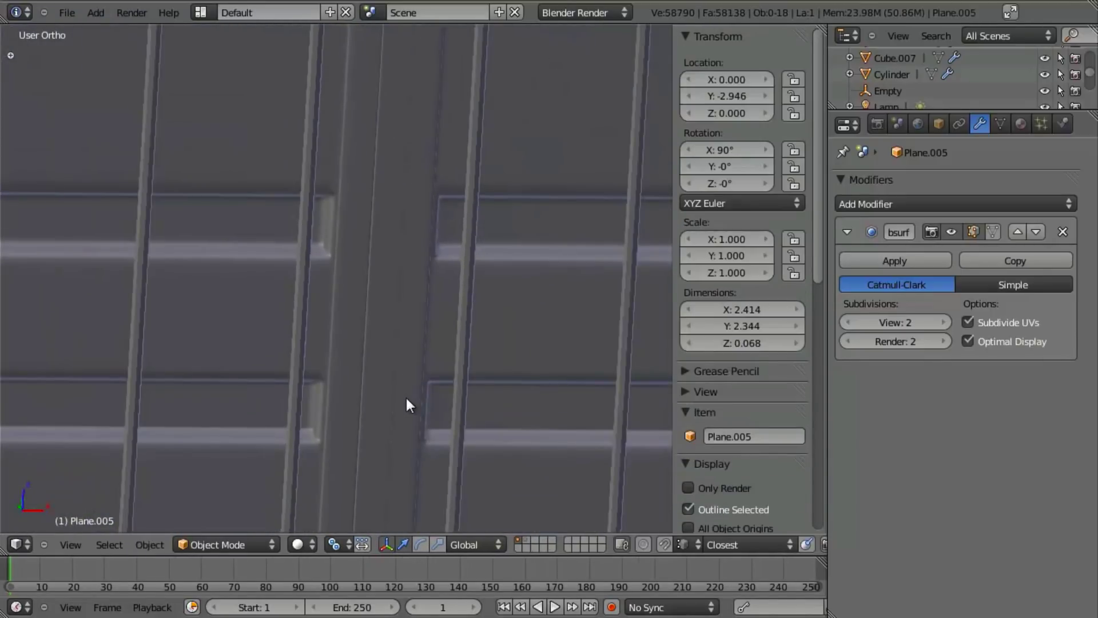
- Compare the doors in front view with the green container reference photo, focusing on the upper ends of the locking bars
{"action": "scroll", "coordinate": [406, 397], "scroll_direction": "down", "scroll_amount": 6}
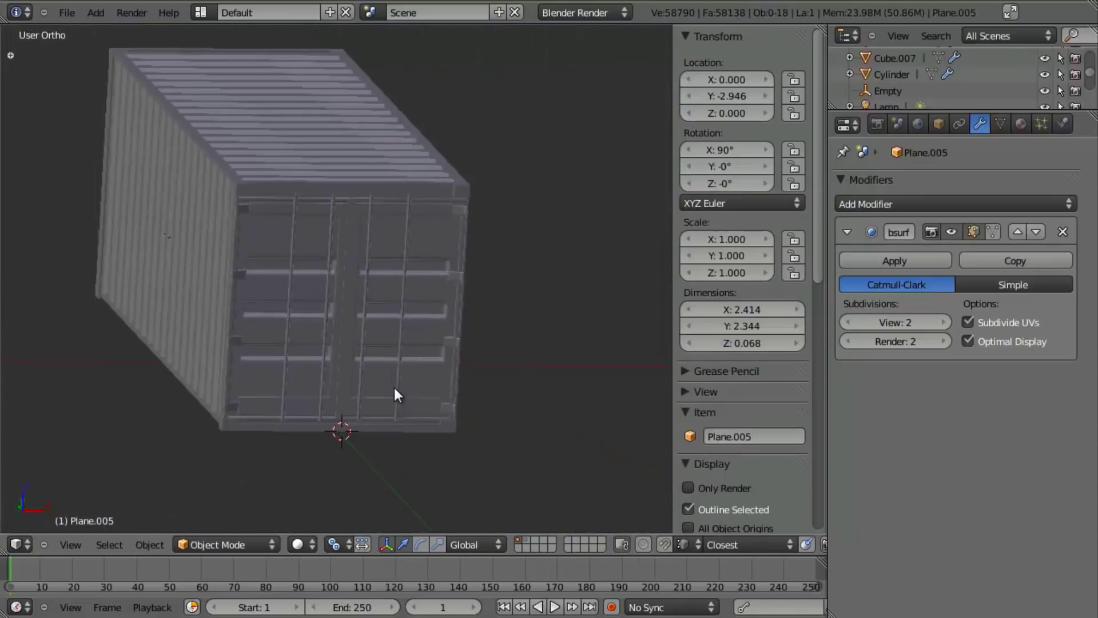
{"action": "scroll", "coordinate": [437, 383], "scroll_direction": "up", "scroll_amount": 2}
{"action": "scroll", "coordinate": [439, 391], "scroll_direction": "up", "scroll_amount": 1}
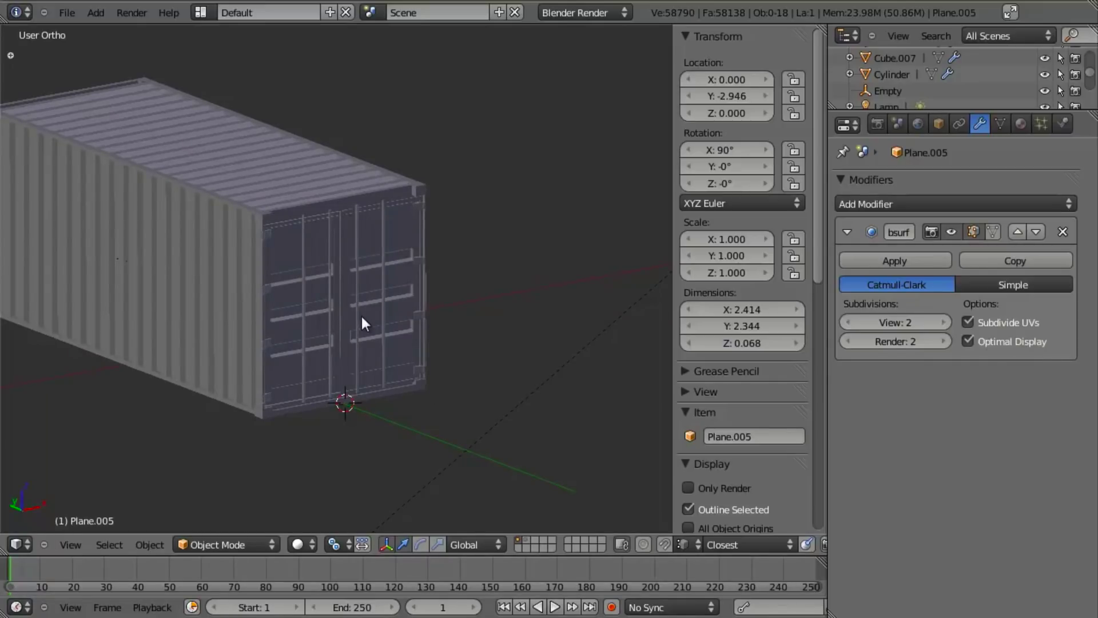
{"action": "key", "text": "KP_1"}
{"action": "scroll", "coordinate": [362, 317], "scroll_direction": "up", "scroll_amount": 4}
{"action": "middle_click_drag", "start_coordinate": [504, 354], "coordinate": [301, 311], "text": "shift"}
{"action": "middle_click_drag", "start_coordinate": [266, 272], "coordinate": [134, 298], "text": "shift"}
{"action": "middle_click_drag", "start_coordinate": [267, 299], "coordinate": [333, 340], "text": "shift"}
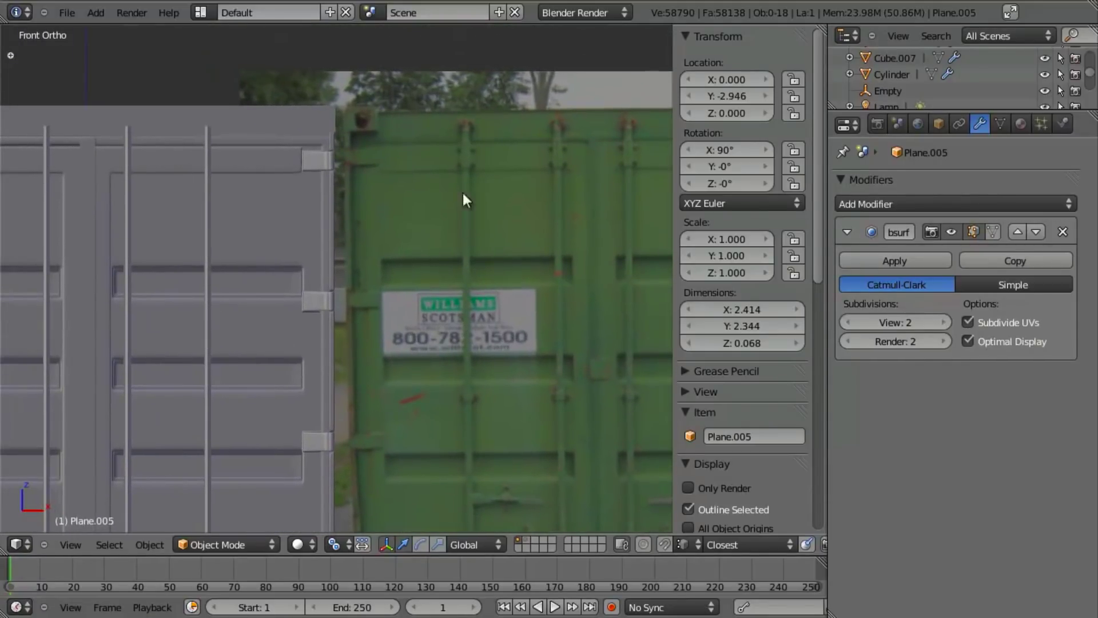
{"action": "middle_click_drag", "start_coordinate": [447, 253], "coordinate": [439, 347], "text": "shift"}
{"action": "scroll", "coordinate": [439, 346], "scroll_direction": "up", "scroll_amount": 5}
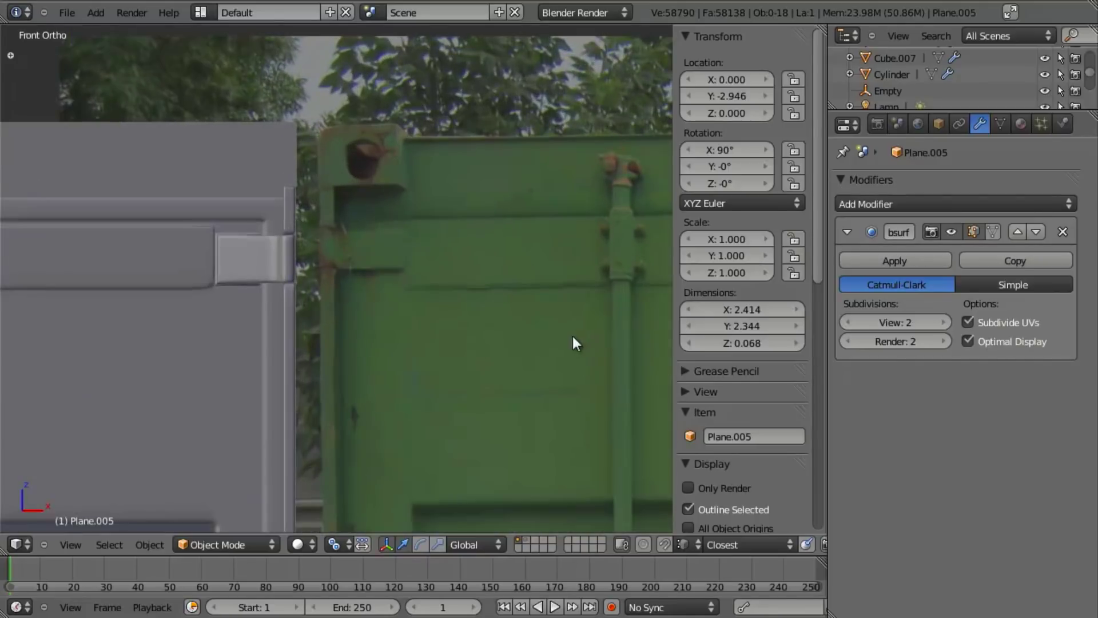
{"action": "middle_click_drag", "start_coordinate": [580, 334], "coordinate": [428, 366], "text": "shift"}
{"action": "scroll", "coordinate": [506, 335], "scroll_direction": "down", "scroll_amount": 3}
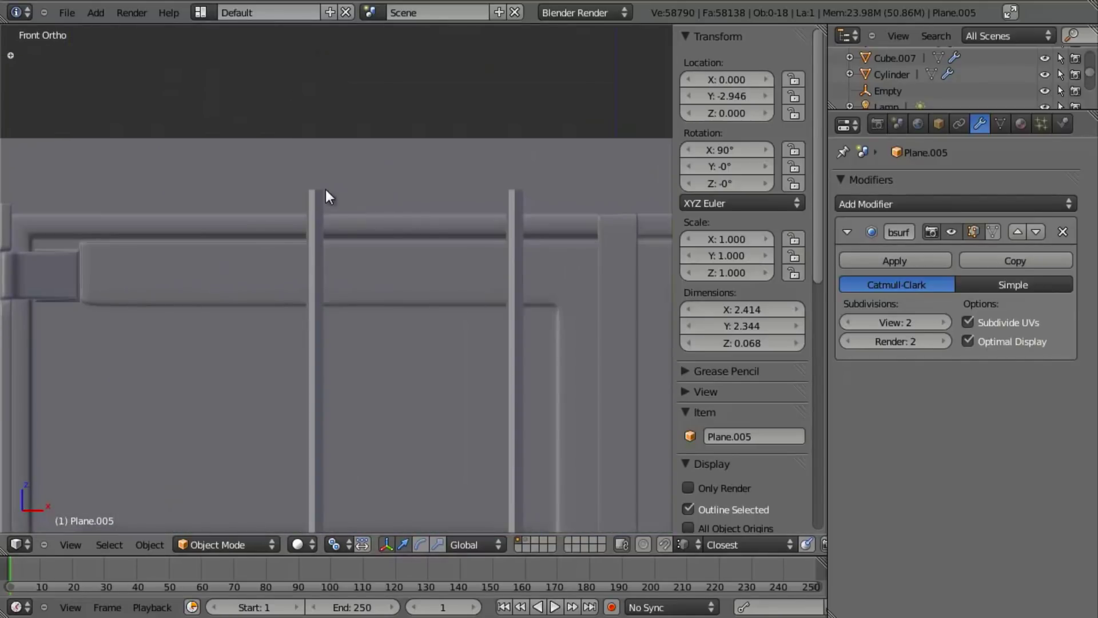
- Select the vertical locking bars, collapse their Array and Mirror modifiers, and add a Subdivision Surface modifier with View subdivisions 2
{"action": "right_click", "coordinate": [322, 190]}
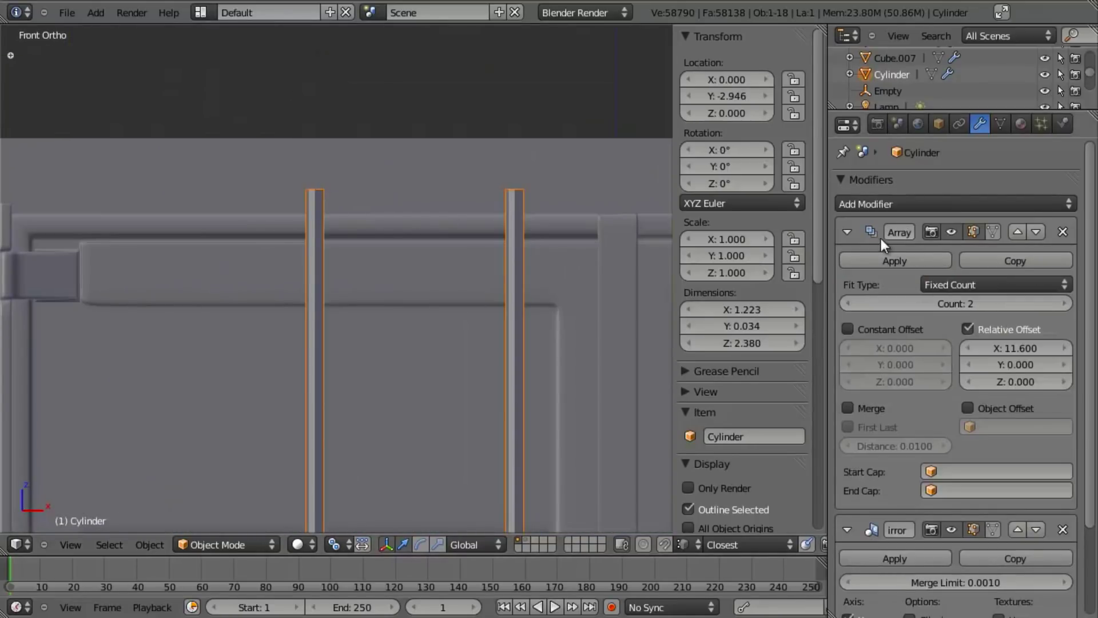
{"action": "left_click", "coordinate": [847, 232]}
{"action": "left_click", "coordinate": [846, 264]}
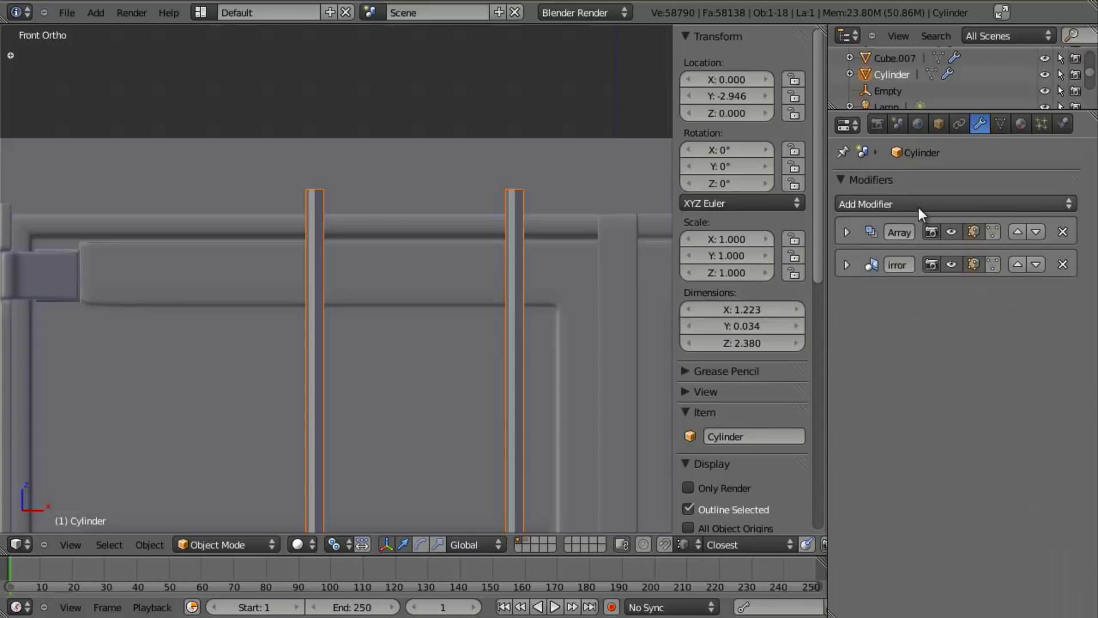
{"action": "left_click", "coordinate": [919, 205]}
{"action": "left_click", "coordinate": [797, 451]}
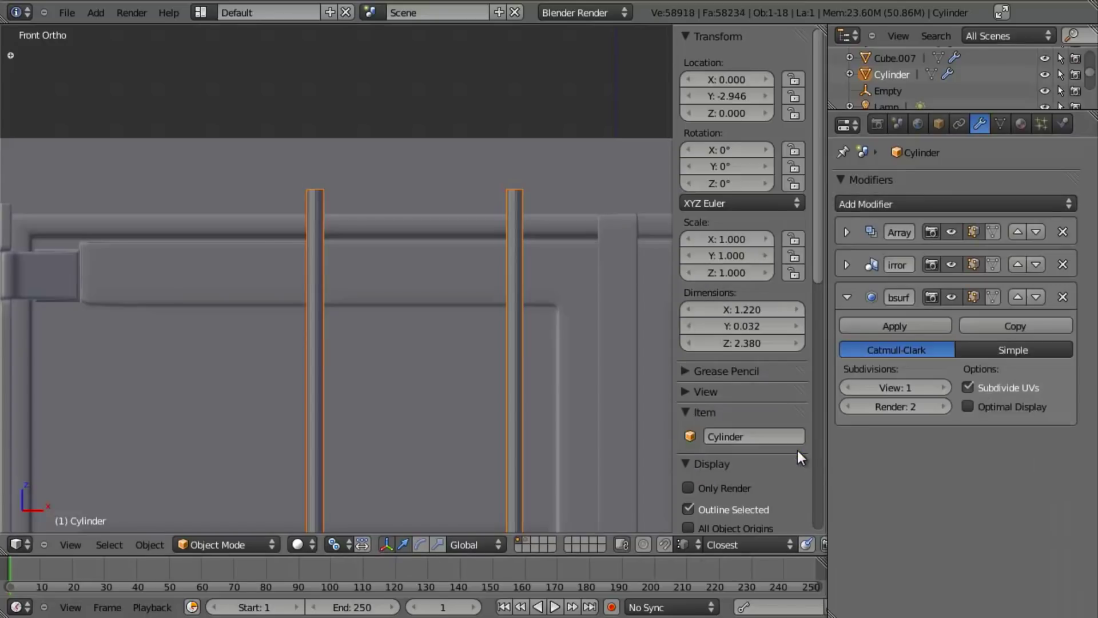
{"action": "left_click", "coordinate": [943, 388]}
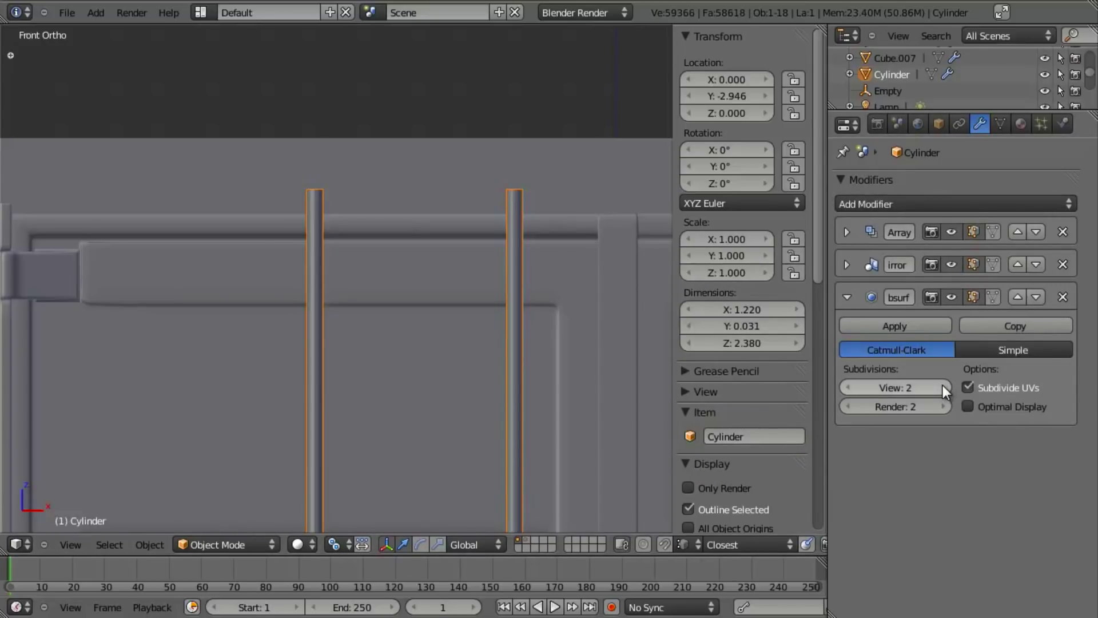
- Enable Optimal Display on the locking bars' Subdivision Surface modifier, apply smooth shading to the bars, and deselect everything
{"action": "left_click", "coordinate": [967, 405]}
{"action": "scroll", "coordinate": [389, 318], "scroll_direction": "up", "scroll_amount": 4}
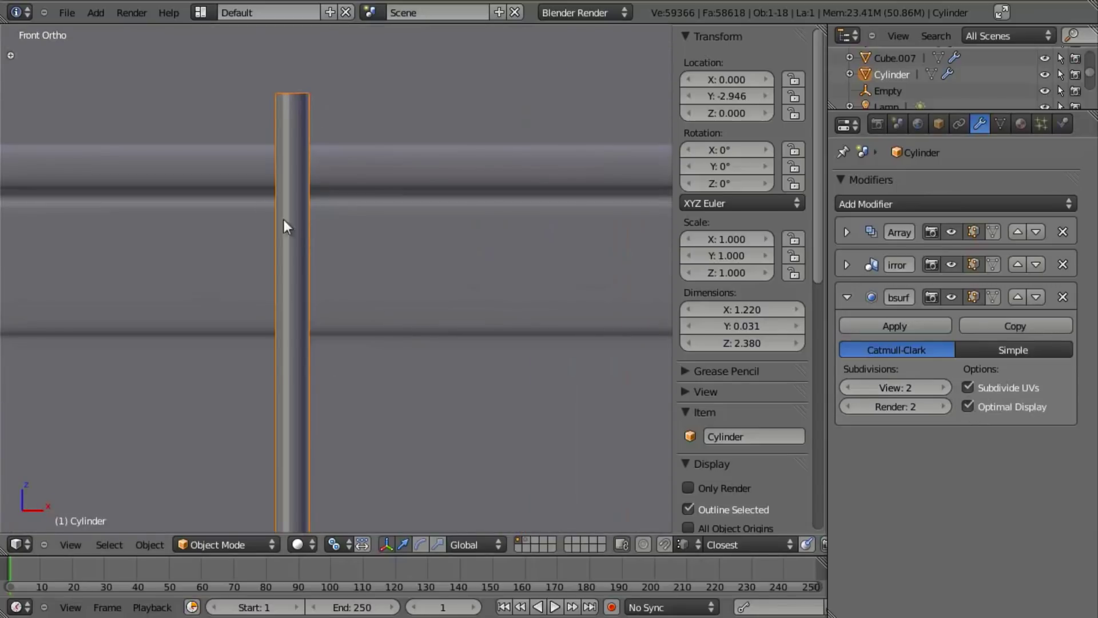
{"action": "key", "text": "t"}
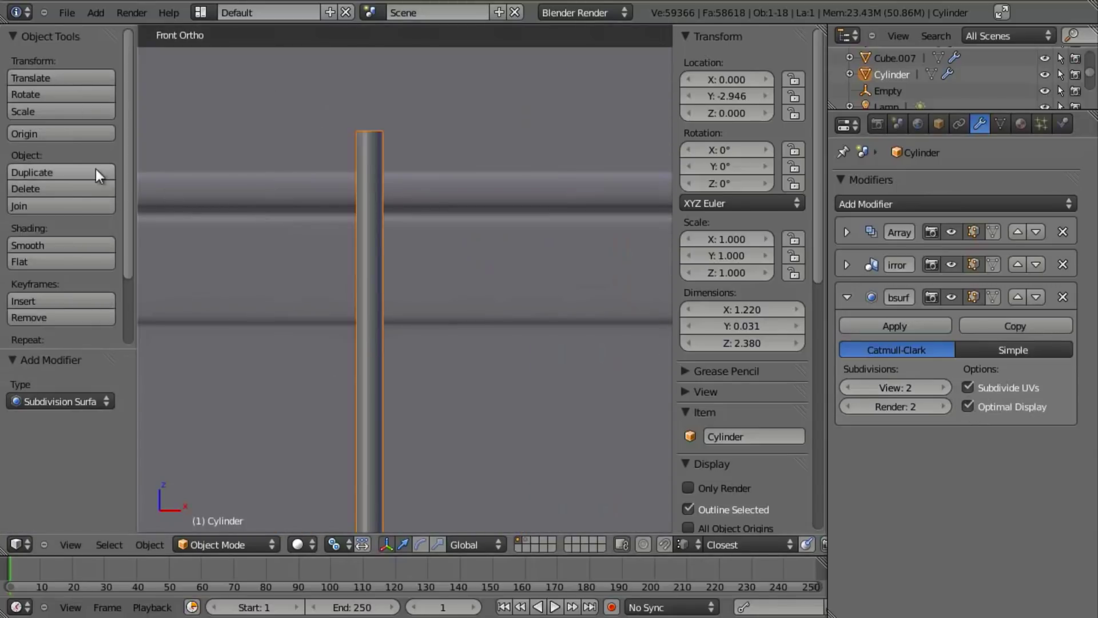
{"action": "left_click", "coordinate": [54, 246]}
{"action": "key", "text": "t"}
{"action": "key", "text": "a"}
- Examine the lower ends of the locking bars in the green container reference photo, including the guide brackets and cams
{"action": "scroll", "coordinate": [446, 292], "scroll_direction": "down", "scroll_amount": 8}
{"action": "middle_click_drag", "start_coordinate": [454, 307], "coordinate": [272, 261], "text": "shift"}
{"action": "middle_click_drag", "start_coordinate": [364, 326], "coordinate": [420, 121], "text": "shift"}
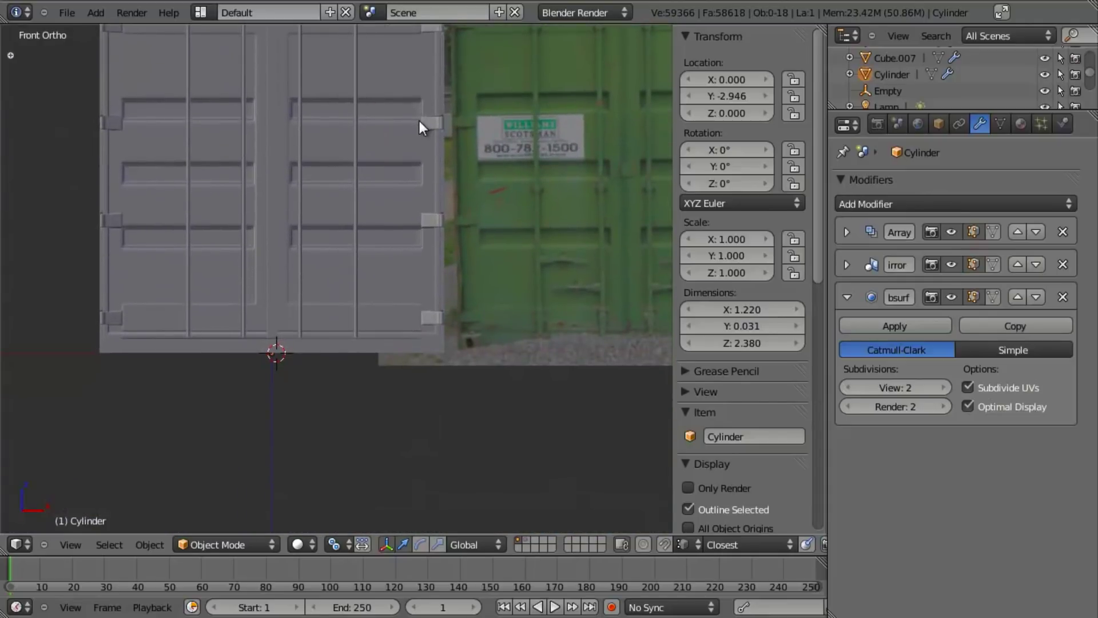
{"action": "scroll", "coordinate": [428, 135], "scroll_direction": "up", "scroll_amount": 4}
{"action": "middle_click_drag", "start_coordinate": [479, 304], "coordinate": [267, 224], "text": "shift"}
{"action": "scroll", "coordinate": [266, 224], "scroll_direction": "up", "scroll_amount": 2}
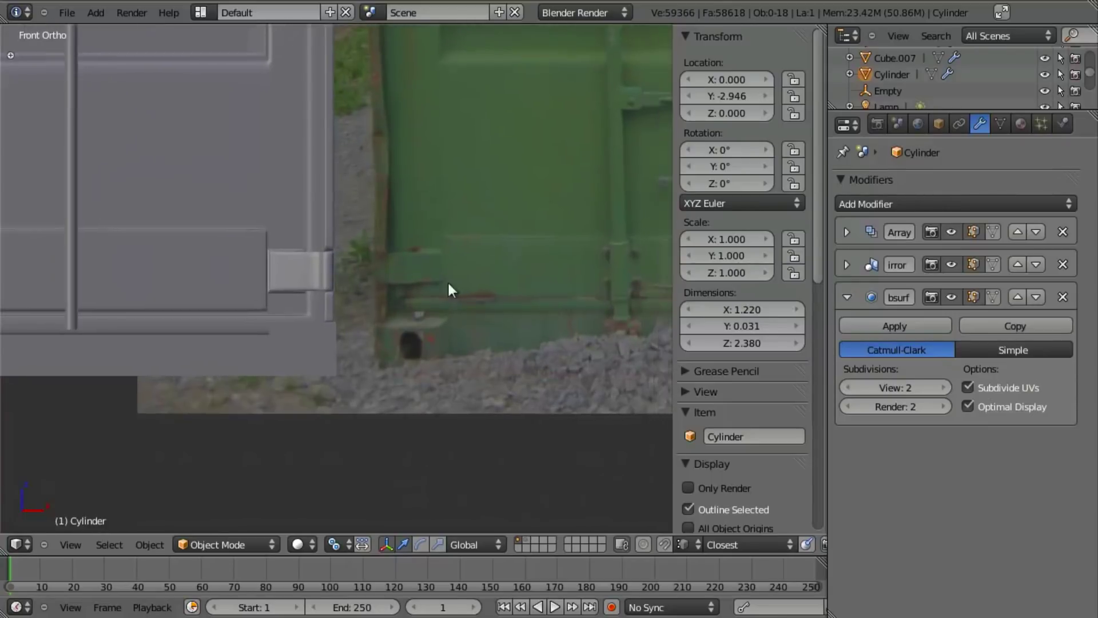
{"action": "middle_click_drag", "start_coordinate": [562, 302], "coordinate": [464, 293], "text": "shift"}
{"action": "scroll", "coordinate": [485, 252], "scroll_direction": "up", "scroll_amount": 3}
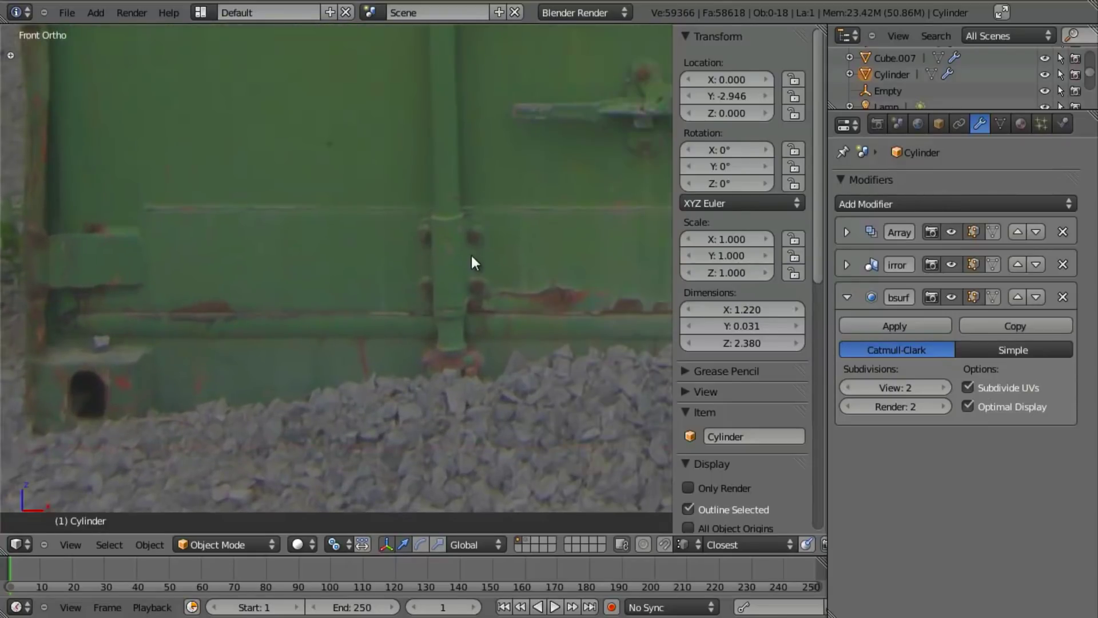
{"action": "scroll", "coordinate": [517, 277], "scroll_direction": "up", "scroll_amount": 3}
{"action": "middle_click_drag", "start_coordinate": [484, 284], "coordinate": [313, 338], "text": "shift"}
{"action": "scroll", "coordinate": [430, 324], "scroll_direction": "down", "scroll_amount": 3}
{"action": "scroll", "coordinate": [208, 348], "scroll_direction": "down", "scroll_amount": 4}
- Compare the small mid-height bar bracket below the sign with the lower bracket in the reference photo
{"action": "middle_click_drag", "start_coordinate": [324, 177], "coordinate": [513, 308], "text": "shift"}
{"action": "scroll", "coordinate": [512, 307], "scroll_direction": "up", "scroll_amount": 5}
{"action": "middle_click_drag", "start_coordinate": [448, 240], "coordinate": [331, 522], "text": "shift"}
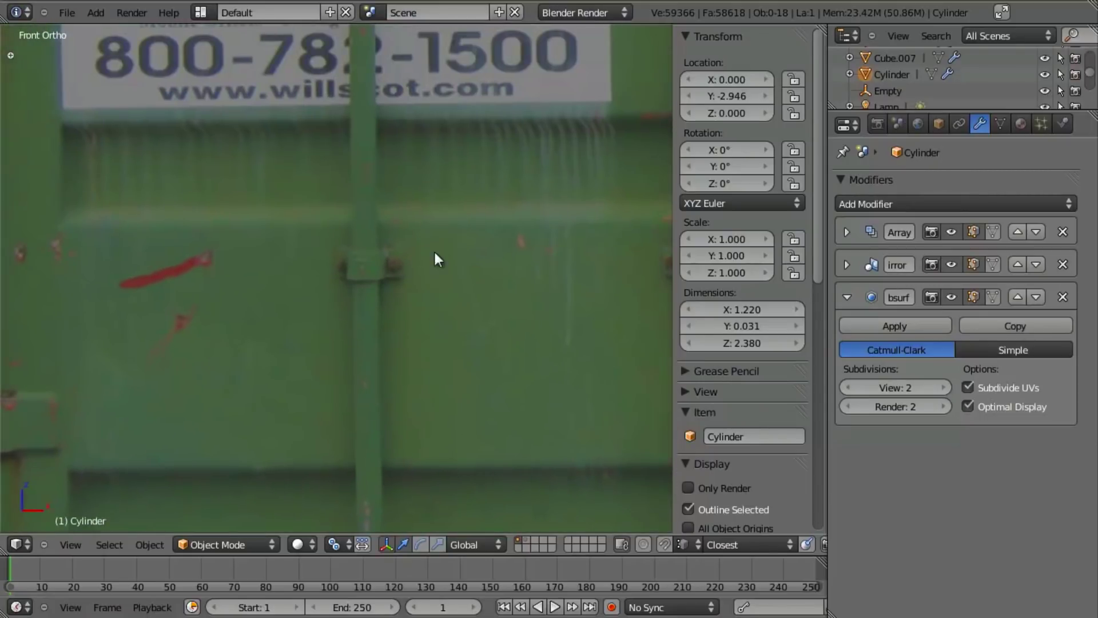
{"action": "scroll", "coordinate": [433, 305], "scroll_direction": "up", "scroll_amount": 2}
{"action": "scroll", "coordinate": [449, 331], "scroll_direction": "down", "scroll_amount": 5}
{"action": "middle_click_drag", "start_coordinate": [441, 417], "coordinate": [476, 143], "text": "shift"}
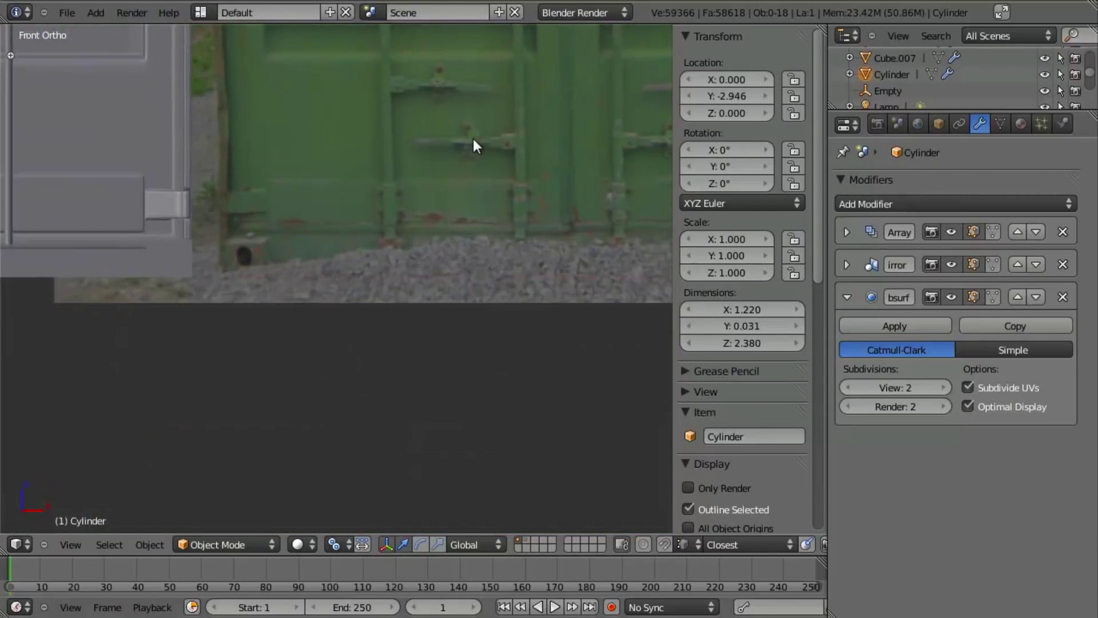
{"action": "scroll", "coordinate": [468, 189], "scroll_direction": "up", "scroll_amount": 3}
{"action": "middle_click_drag", "start_coordinate": [468, 190], "coordinate": [417, 291], "text": "shift"}
{"action": "scroll", "coordinate": [475, 312], "scroll_direction": "up", "scroll_amount": 2}
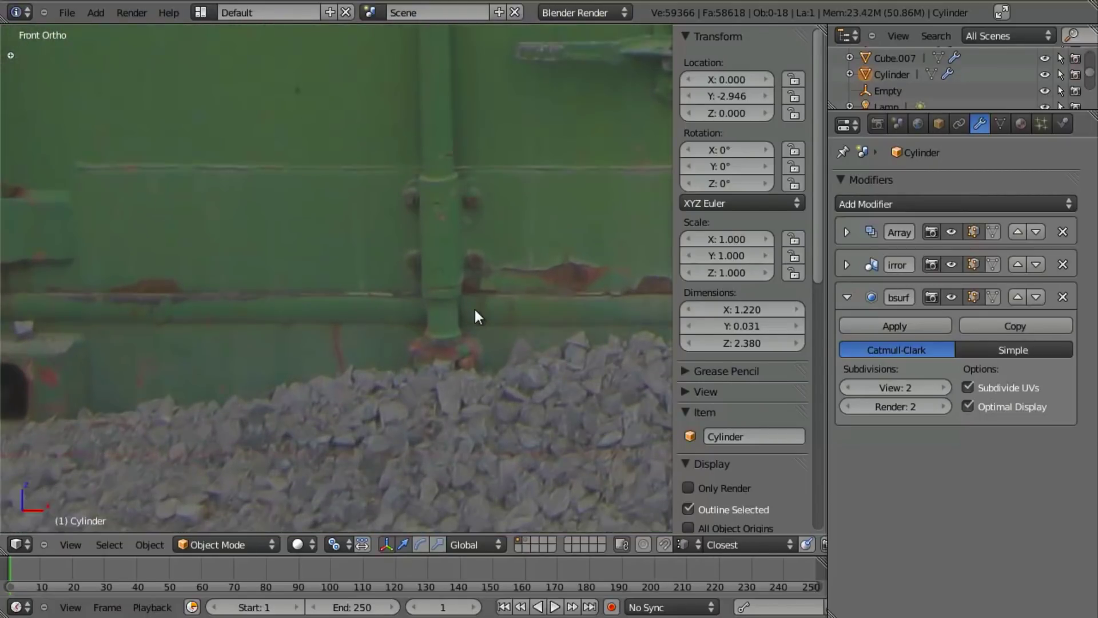
- Examine the cams and bolted brackets at the upper ends of the locking bars in the reference photo
{"action": "scroll", "coordinate": [489, 328], "scroll_direction": "down", "scroll_amount": 9}
{"action": "middle_click_drag", "start_coordinate": [498, 167], "coordinate": [458, 43], "text": "shift"}
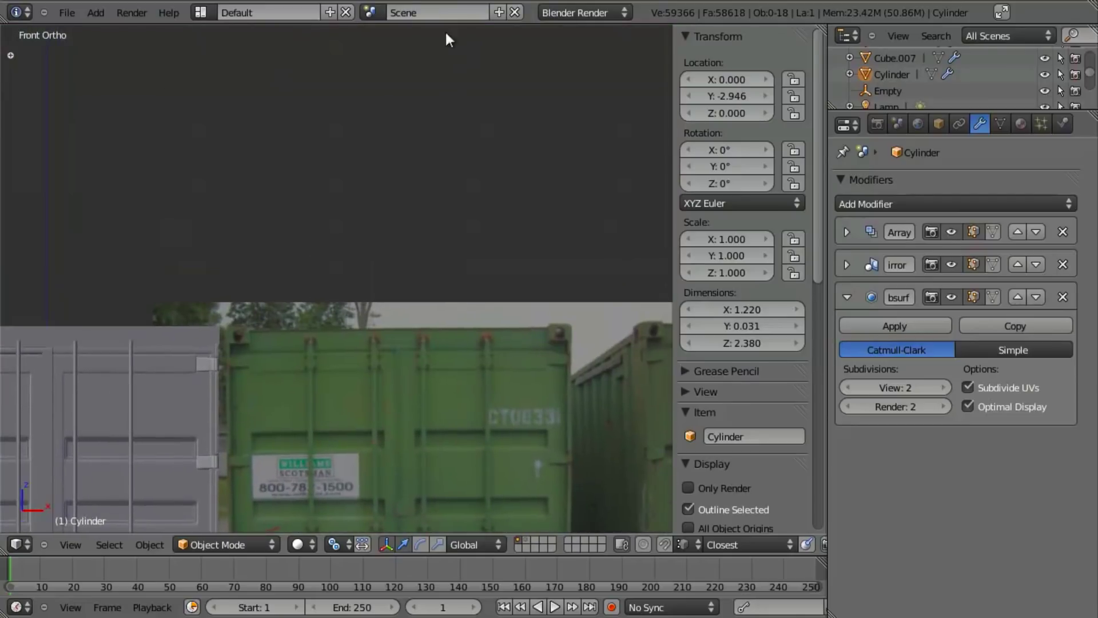
{"action": "scroll", "coordinate": [318, 250], "scroll_direction": "up", "scroll_amount": 4}
{"action": "middle_click_drag", "start_coordinate": [314, 380], "coordinate": [368, 250], "text": "shift"}
{"action": "scroll", "coordinate": [360, 346], "scroll_direction": "up", "scroll_amount": 2}
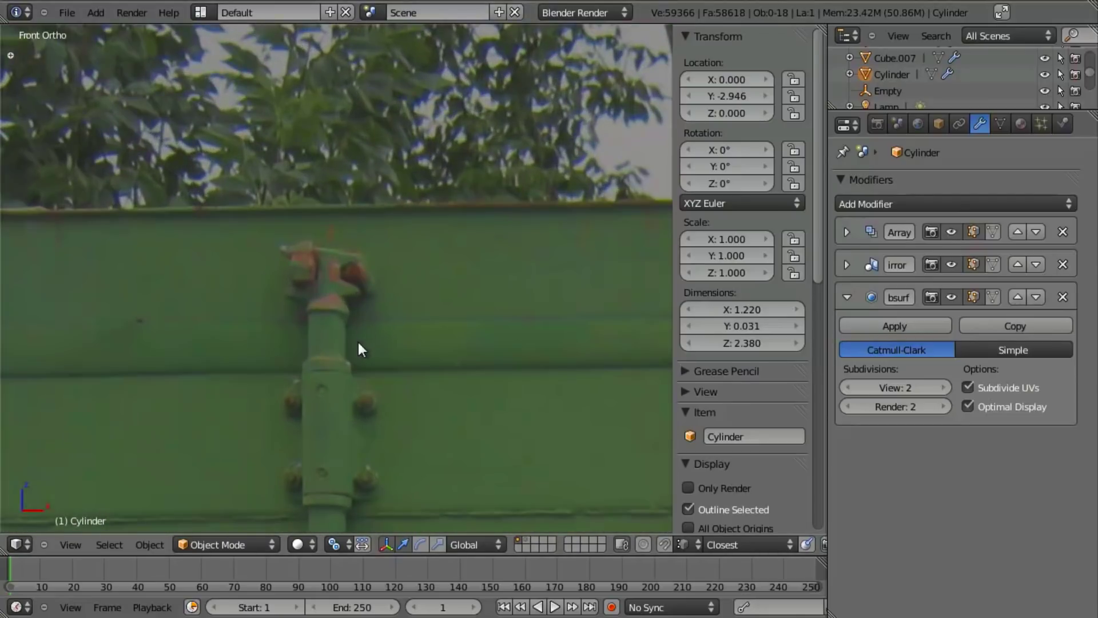
{"action": "scroll", "coordinate": [348, 314], "scroll_direction": "down", "scroll_amount": 3}
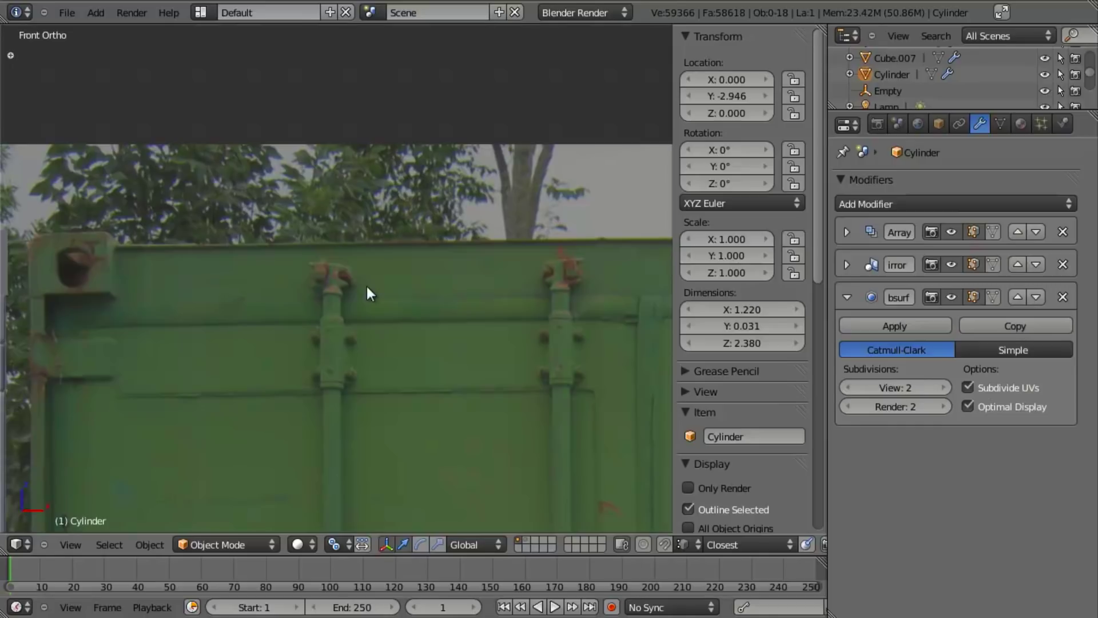
{"action": "scroll", "coordinate": [365, 289], "scroll_direction": "down", "scroll_amount": 3}
{"action": "middle_click_drag", "start_coordinate": [365, 358], "coordinate": [416, 198], "text": "shift"}
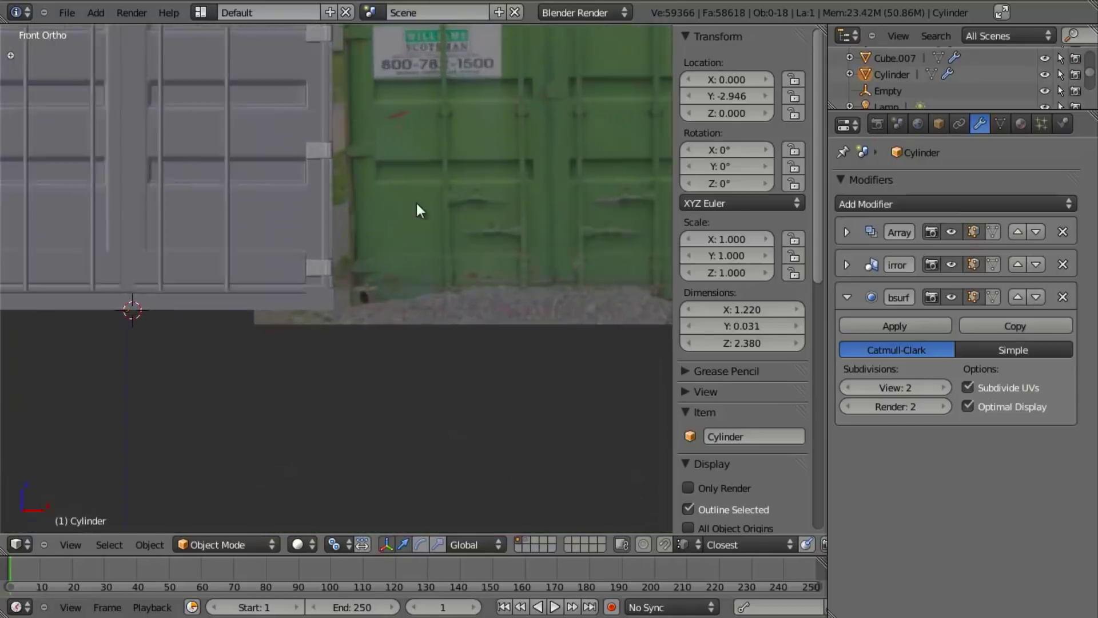
- Examine how the lower cams and brackets sit against the bottom rail near the reference container's right corner
{"action": "right_click", "coordinate": [181, 270]}
{"action": "scroll", "coordinate": [174, 387], "scroll_direction": "up", "scroll_amount": 3}
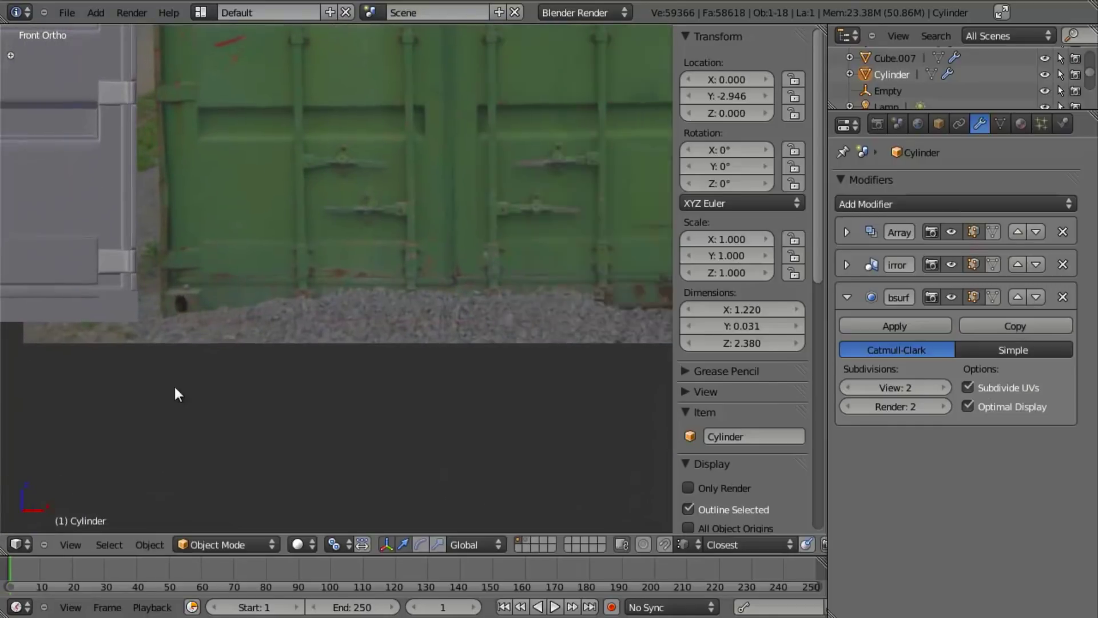
{"action": "scroll", "coordinate": [488, 389], "scroll_direction": "up", "scroll_amount": 5}
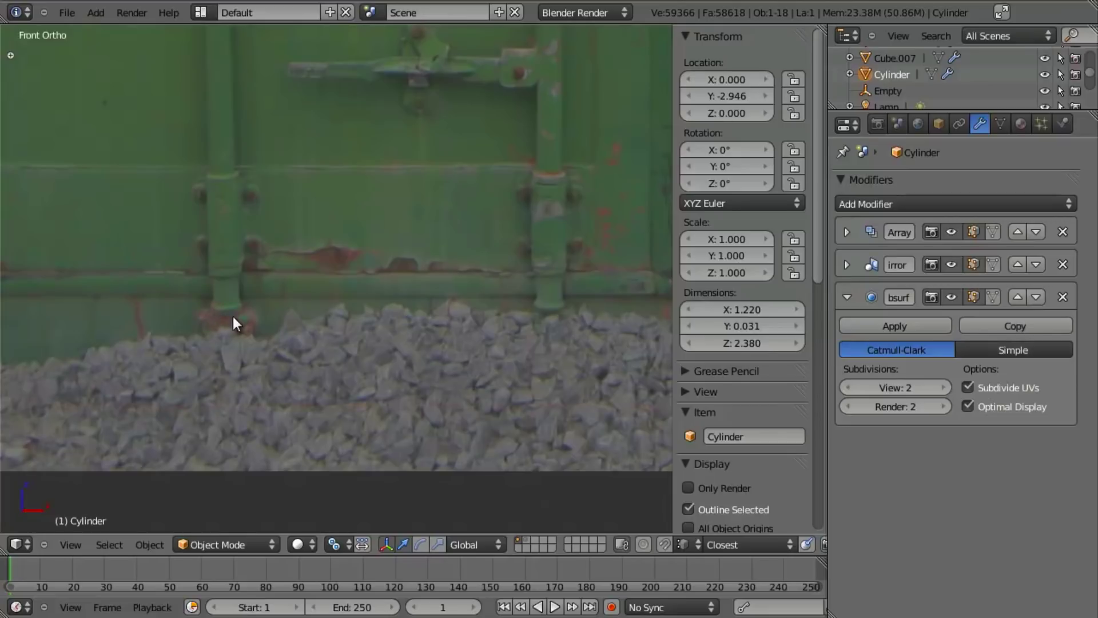
{"action": "scroll", "coordinate": [223, 335], "scroll_direction": "down", "scroll_amount": 4}
{"action": "scroll", "coordinate": [240, 344], "scroll_direction": "up", "scroll_amount": 5}
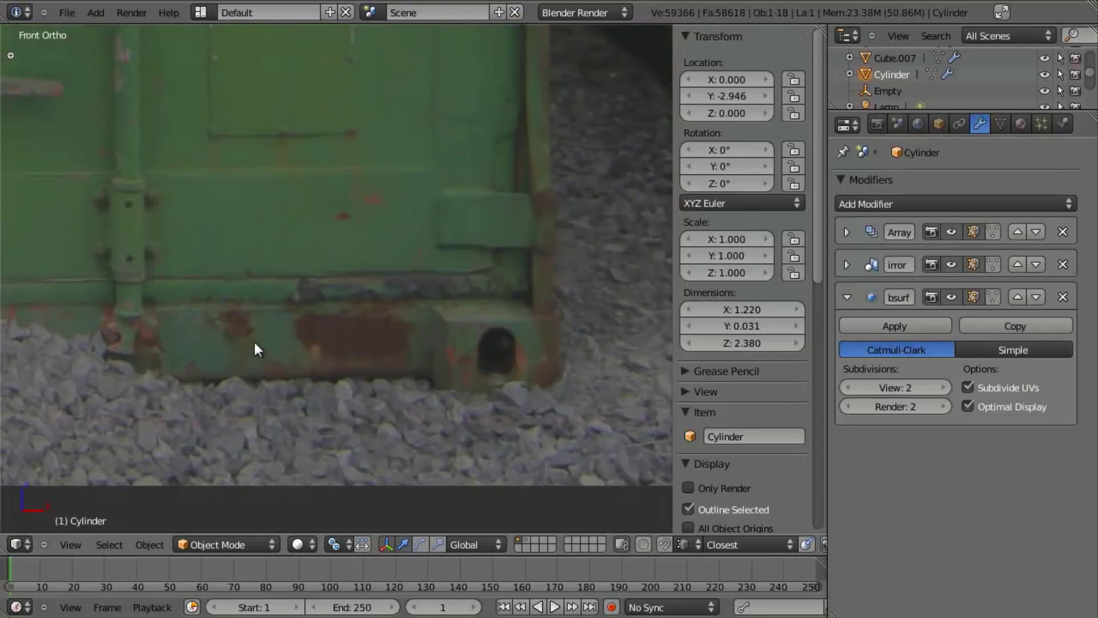
{"action": "scroll", "coordinate": [245, 350], "scroll_direction": "up", "scroll_amount": 3}
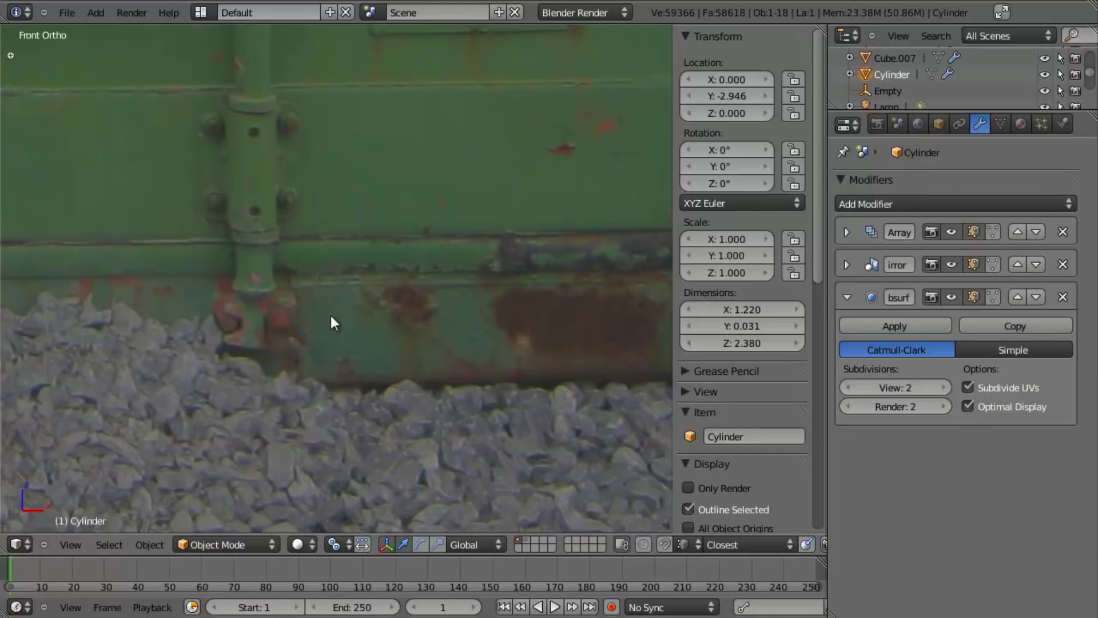
{"action": "scroll", "coordinate": [292, 346], "scroll_direction": "down", "scroll_amount": 5}
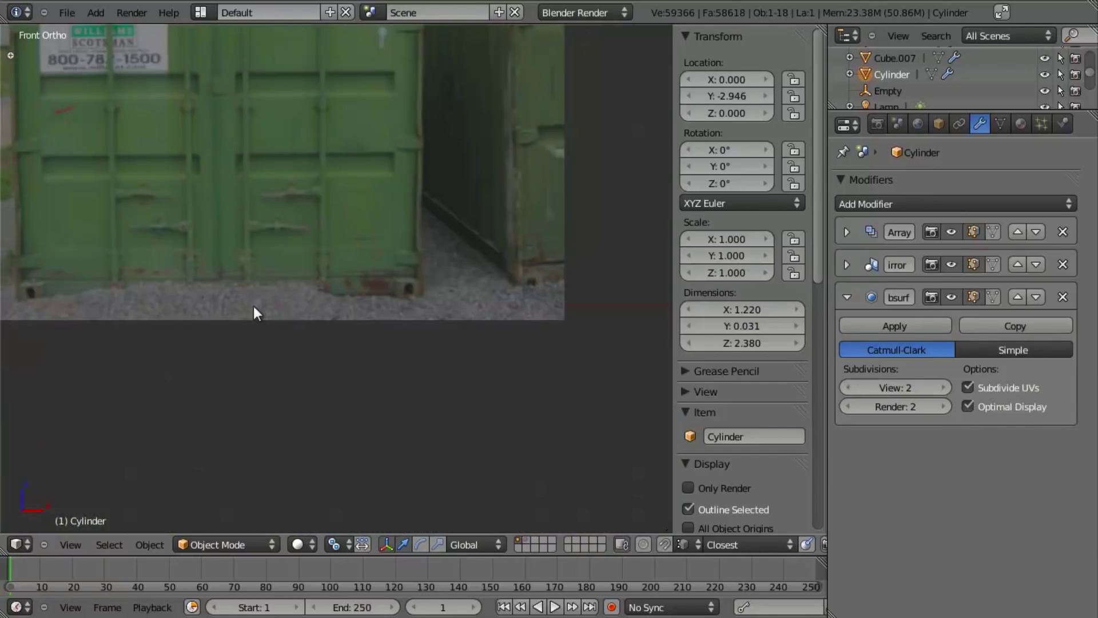
- Examine the sleeve, rims and bolts of a lower locking bar bracket close up in the reference photo
{"action": "middle_click_drag", "start_coordinate": [253, 306], "coordinate": [572, 269], "text": "shift"}
{"action": "scroll", "coordinate": [572, 269], "scroll_direction": "up", "scroll_amount": 2}
{"action": "middle_click_drag", "start_coordinate": [598, 208], "coordinate": [349, 344], "text": "shift"}
{"action": "scroll", "coordinate": [569, 270], "scroll_direction": "up", "scroll_amount": 4}
{"action": "key", "text": "a"}
{"action": "scroll", "coordinate": [363, 361], "scroll_direction": "up", "scroll_amount": 7}
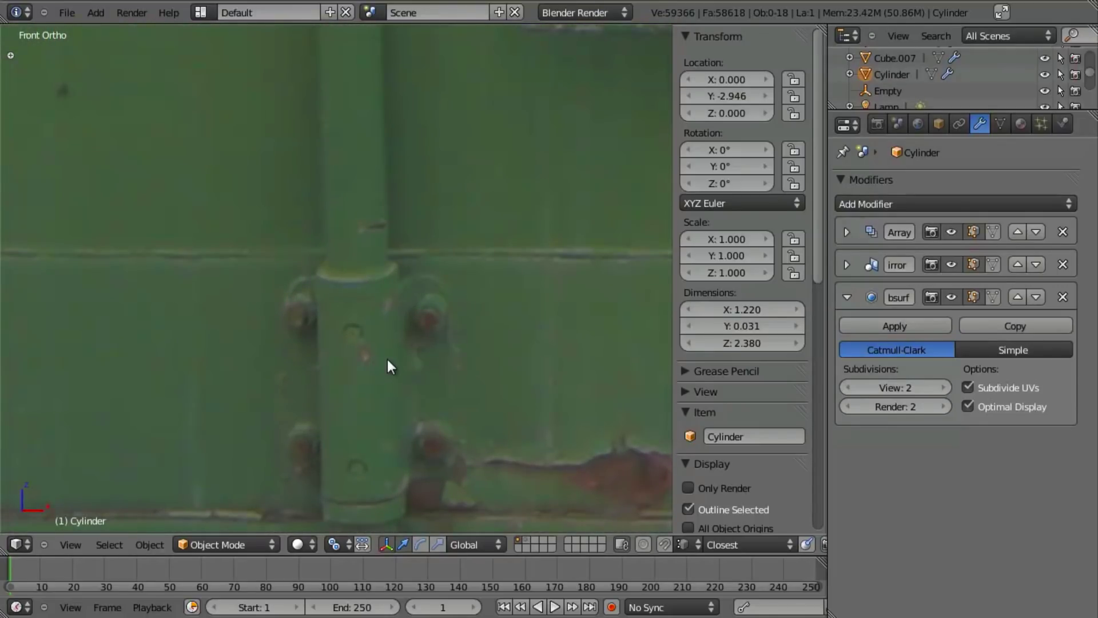
{"action": "scroll", "coordinate": [387, 366], "scroll_direction": "down", "scroll_amount": 3}
{"action": "scroll", "coordinate": [388, 368], "scroll_direction": "up", "scroll_amount": 5}
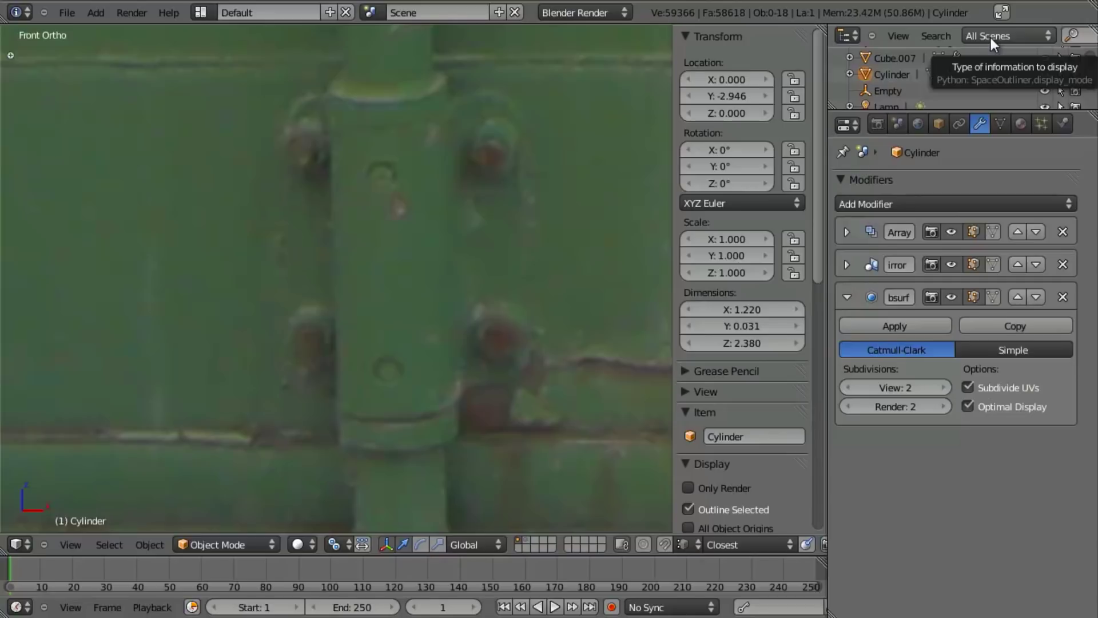
{"action": "scroll", "coordinate": [458, 280], "scroll_direction": "down", "scroll_amount": 4}
- Select the bottom vertex ring of the locking bar just right of the centre strip and snap the 3D cursor to it
{"action": "key", "text": "n"}
{"action": "scroll", "coordinate": [286, 366], "scroll_direction": "down", "scroll_amount": 3}
{"action": "middle_click_drag", "start_coordinate": [286, 366], "coordinate": [38, 365], "text": "shift"}
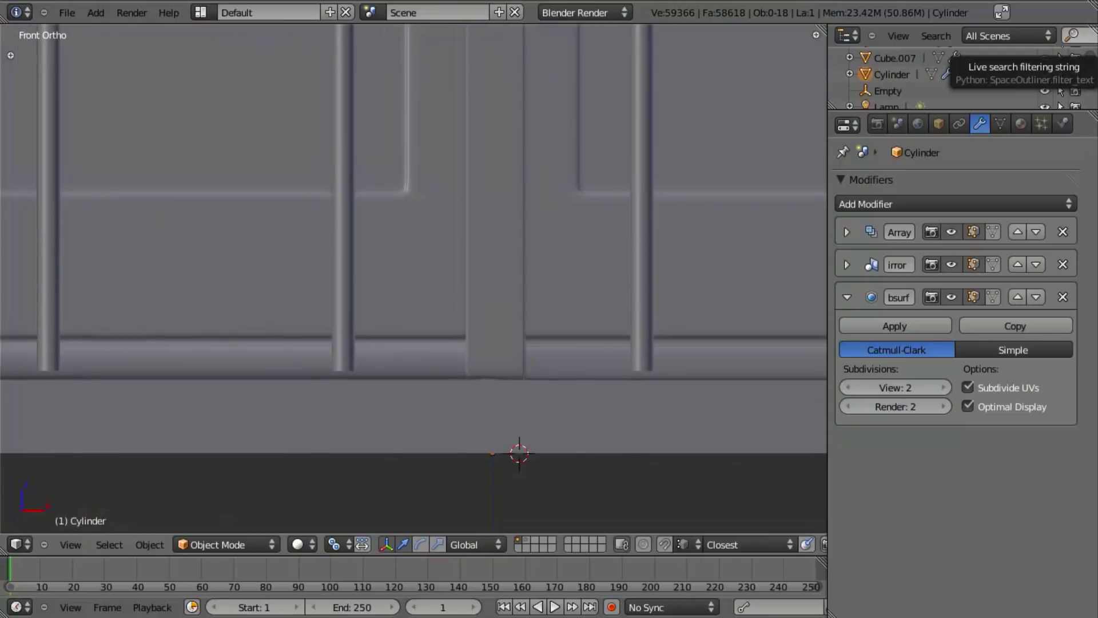
{"action": "scroll", "coordinate": [534, 353], "scroll_direction": "down", "scroll_amount": 5}
{"action": "key", "text": "Tab"}
{"action": "middle_click_drag", "start_coordinate": [541, 306], "coordinate": [429, 332], "text": "shift"}
{"action": "key", "text": "a"}
{"action": "scroll", "coordinate": [426, 351], "scroll_direction": "up", "scroll_amount": 3}
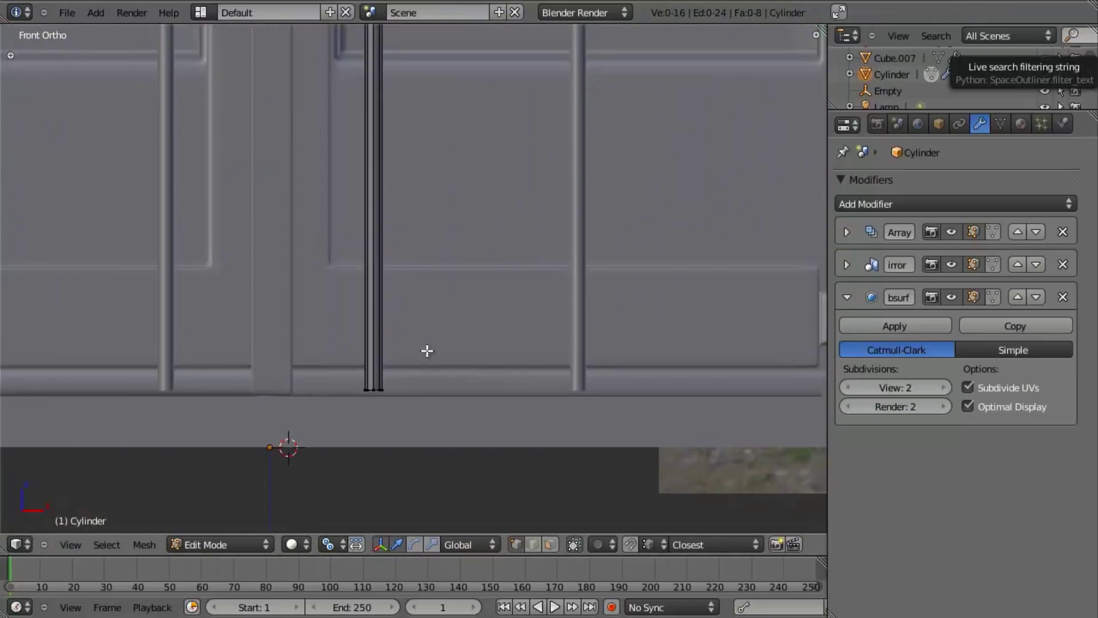
{"action": "key", "text": "b"}
{"action": "key", "text": "z"}
{"action": "left_click_drag", "start_coordinate": [319, 379], "coordinate": [442, 434]}
{"action": "key", "text": "b"}
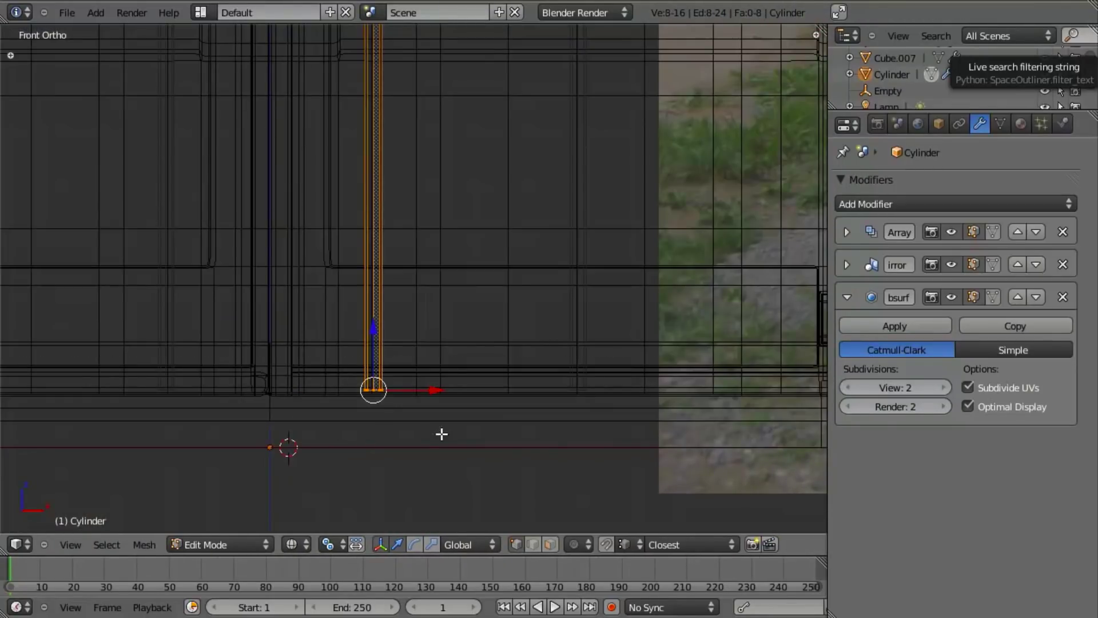
{"action": "key", "text": "shift+s"}
{"action": "left_click", "coordinate": [423, 464]}
{"action": "key", "text": "Tab"}
{"action": "key", "text": "z"}
{"action": "scroll", "coordinate": [495, 323], "scroll_direction": "up", "scroll_amount": 3}
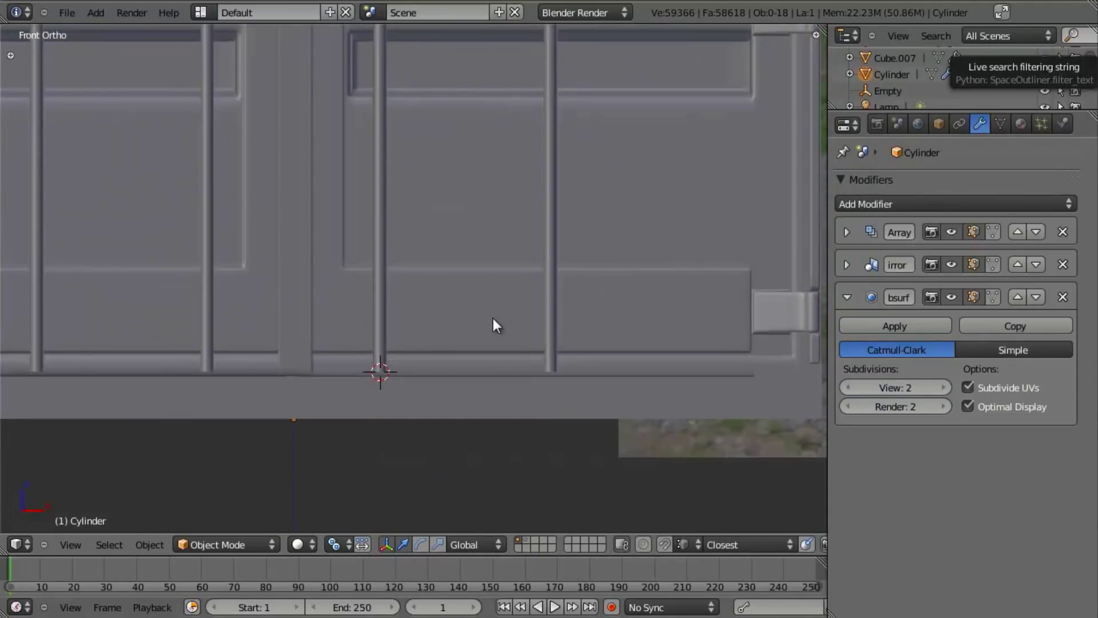
{"action": "middle_click_drag", "start_coordinate": [495, 323], "coordinate": [482, 276]}
{"action": "key", "text": "KP_1"}
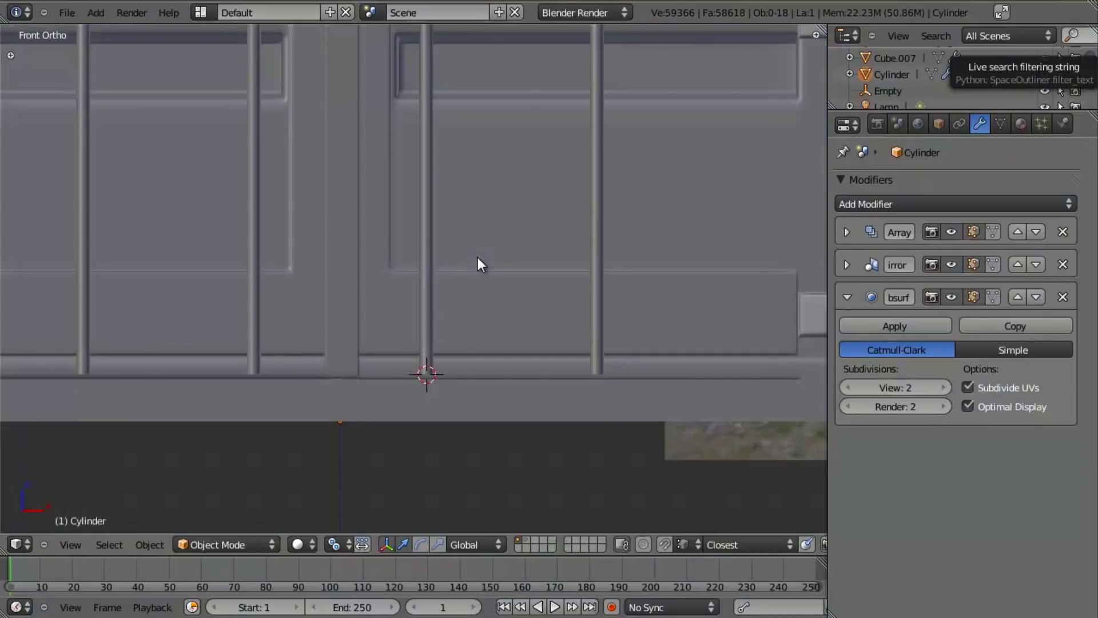
- Extrude the bottom vertex ring of that locking bar in place, without moving the new vertices
{"action": "key", "text": "Tab"}
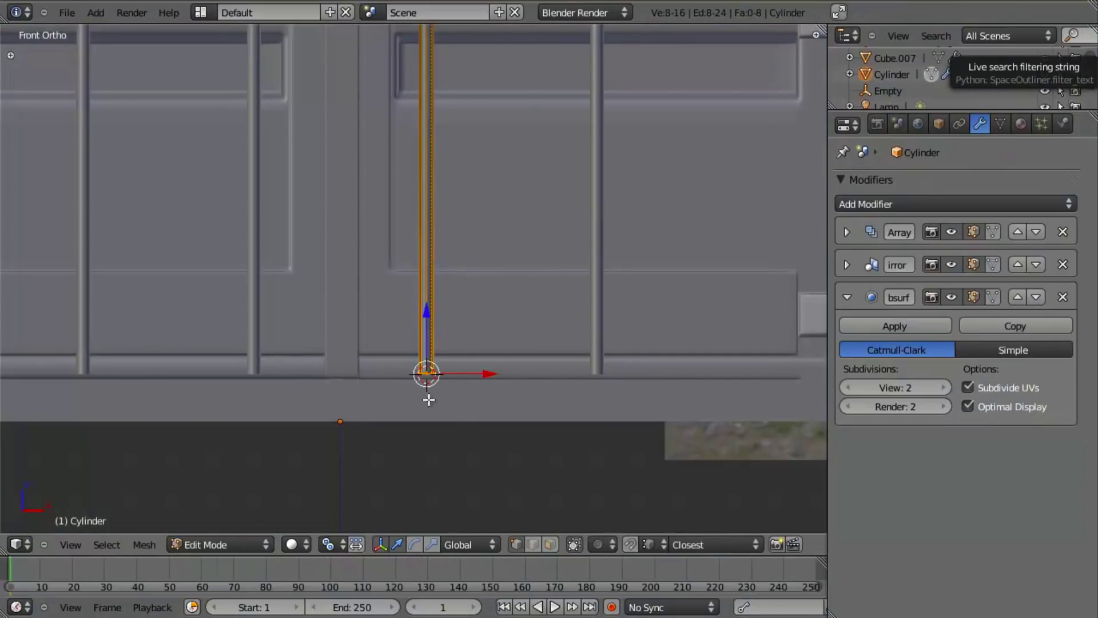
{"action": "key", "text": "a"}
{"action": "key", "text": "shift+a"}
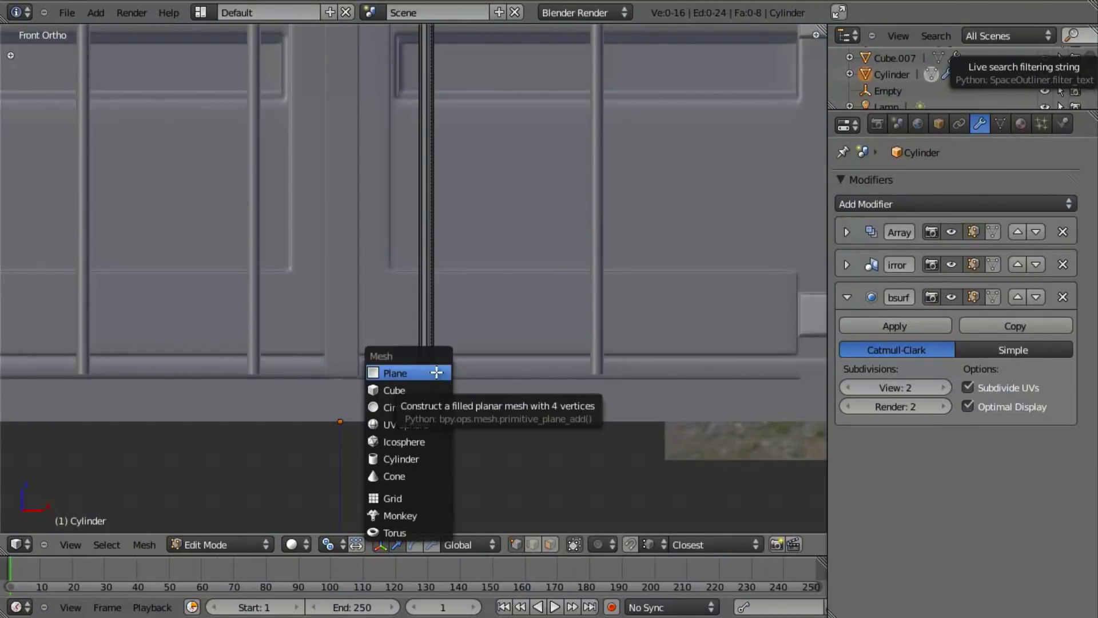
{"action": "key", "text": "Escape"}
{"action": "key", "text": "z"}
{"action": "key", "text": "b"}
{"action": "left_click_drag", "start_coordinate": [385, 348], "coordinate": [549, 432]}
{"action": "key", "text": "e"}
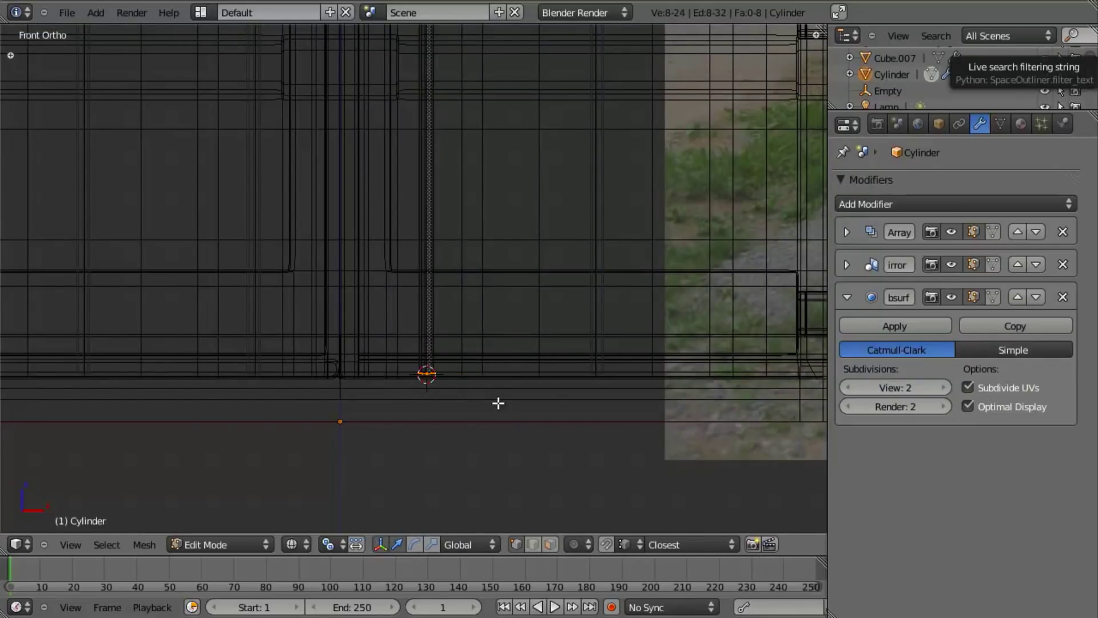
{"action": "right_click", "coordinate": [498, 404]}
- Separate the extruded ring into its own object and select that object in Object Mode
{"action": "key", "text": "p"}
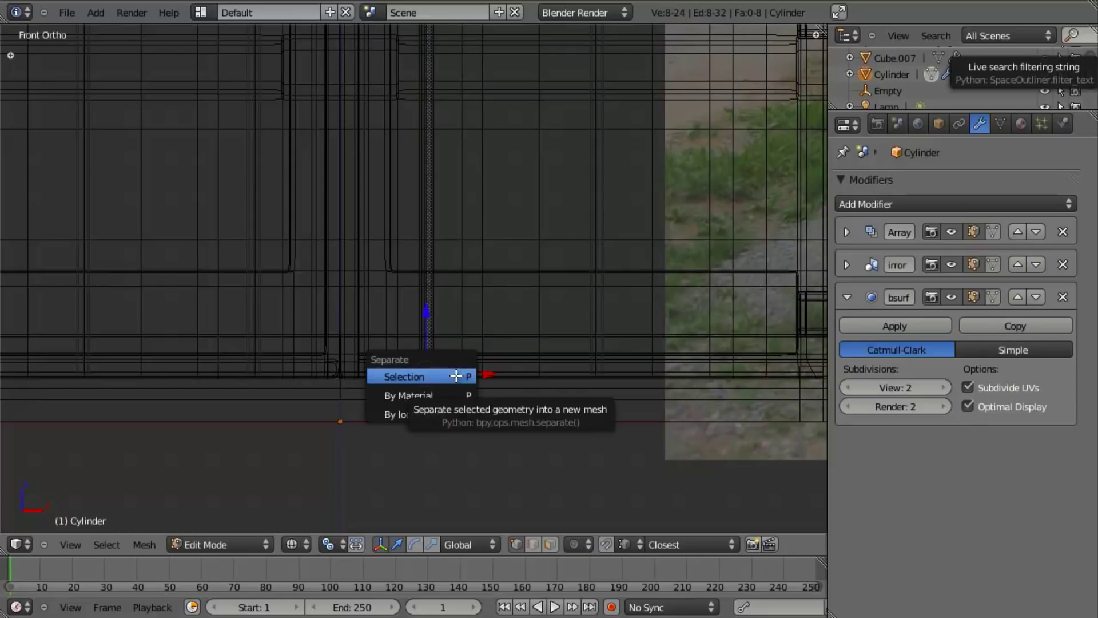
{"action": "left_click", "coordinate": [456, 376]}
{"action": "key", "text": "Tab"}
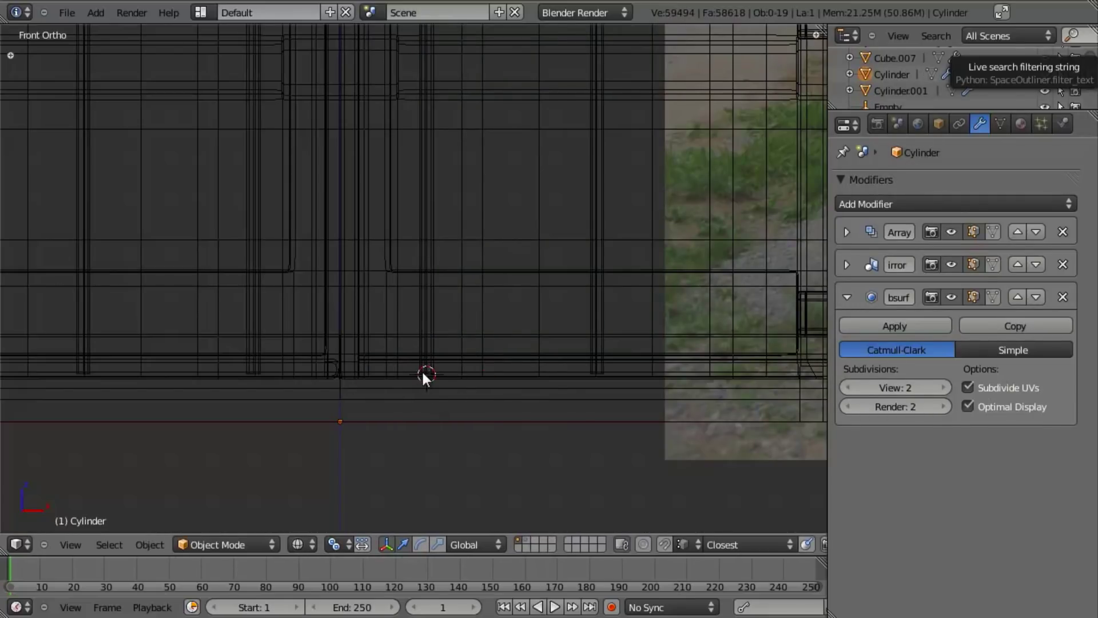
{"action": "right_click", "coordinate": [424, 371]}
{"action": "right_click", "coordinate": [428, 377]}
{"action": "right_click", "coordinate": [425, 371]}
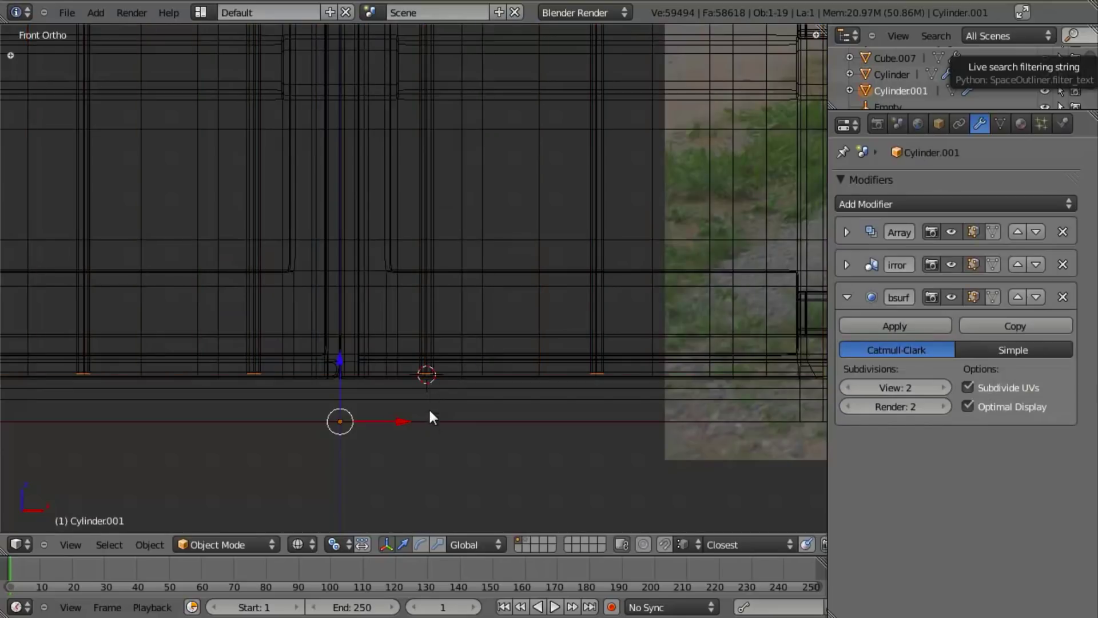
{"action": "middle_click_drag", "start_coordinate": [430, 420], "coordinate": [438, 382], "text": "shift"}
{"action": "scroll", "coordinate": [538, 346], "scroll_direction": "up", "scroll_amount": 3}
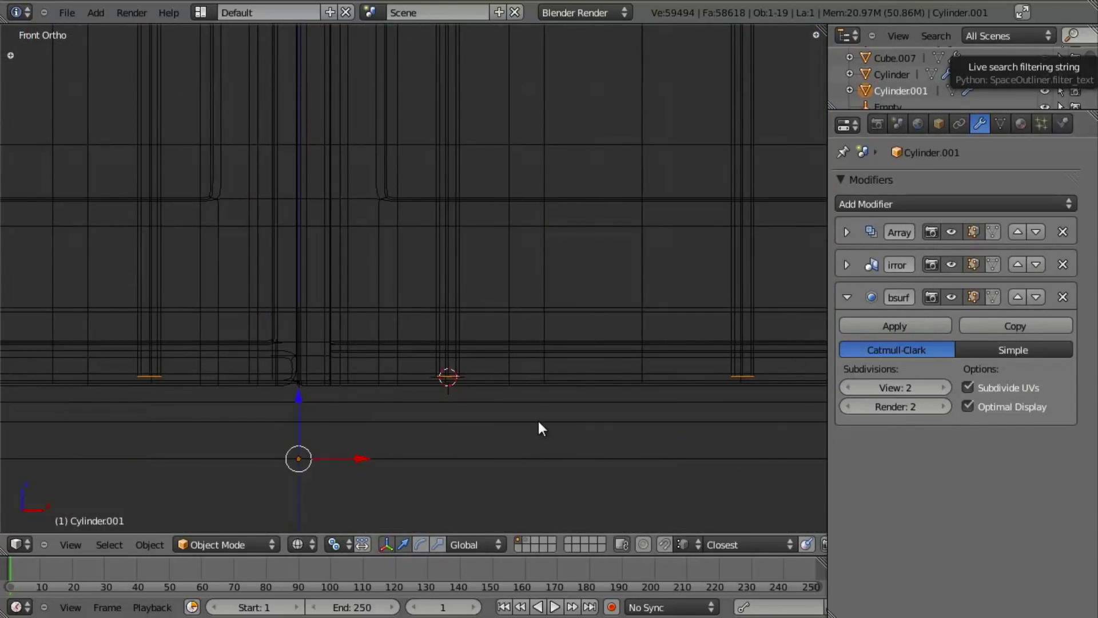
- Edit the separated ring in solid shading and move it up about 0.06 along global Z for the bracket's base
{"action": "key", "text": "Tab"}
{"action": "middle_click_drag", "start_coordinate": [535, 429], "coordinate": [486, 349], "text": "shift"}
{"action": "scroll", "coordinate": [497, 361], "scroll_direction": "up", "scroll_amount": 2}
{"action": "key", "text": "z"}
{"action": "scroll", "coordinate": [498, 361], "scroll_direction": "down", "scroll_amount": 5}
{"action": "middle_click_drag", "start_coordinate": [379, 378], "coordinate": [19, 397], "text": "shift"}
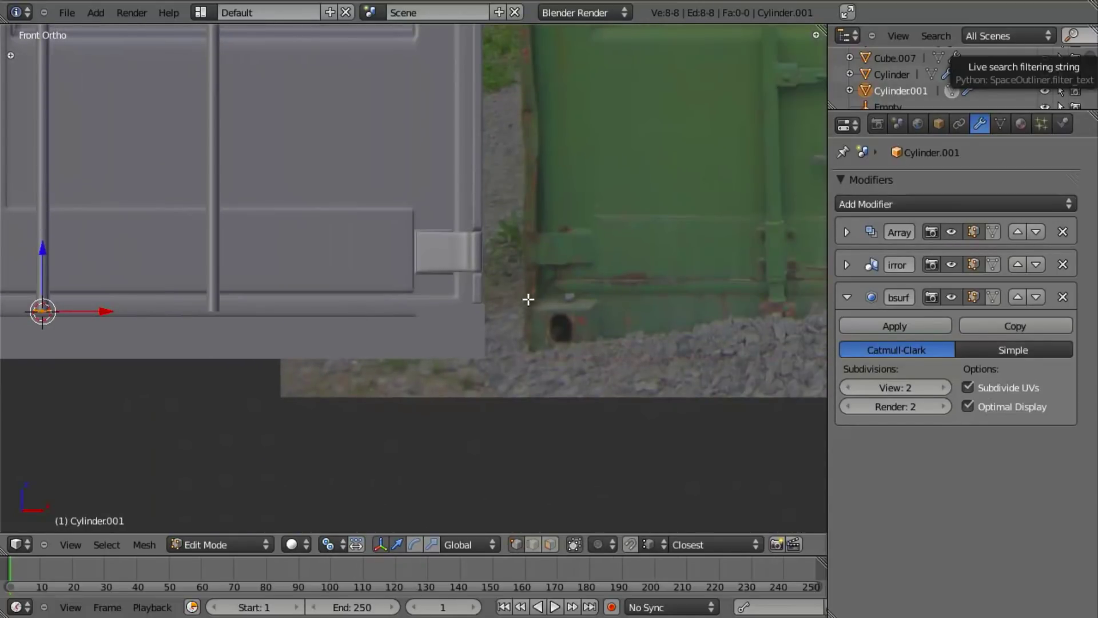
{"action": "middle_click_drag", "start_coordinate": [169, 277], "coordinate": [435, 288], "text": "shift"}
{"action": "scroll", "coordinate": [351, 361], "scroll_direction": "up", "scroll_amount": 4}
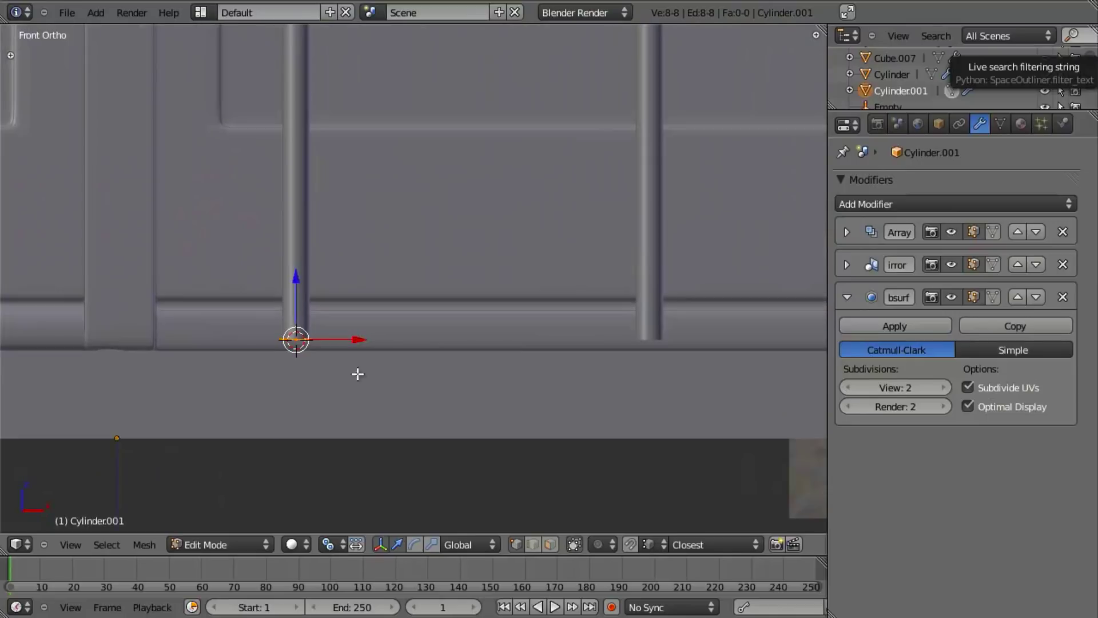
{"action": "key", "text": "g"}
{"action": "key", "text": "z"}
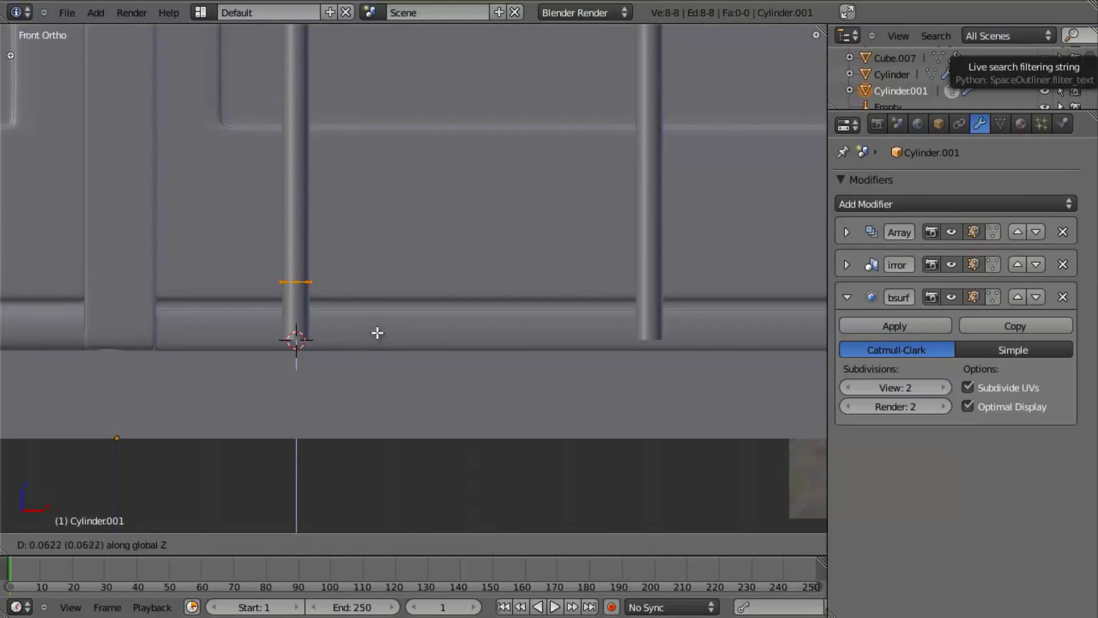
{"action": "left_click", "coordinate": [379, 337]}
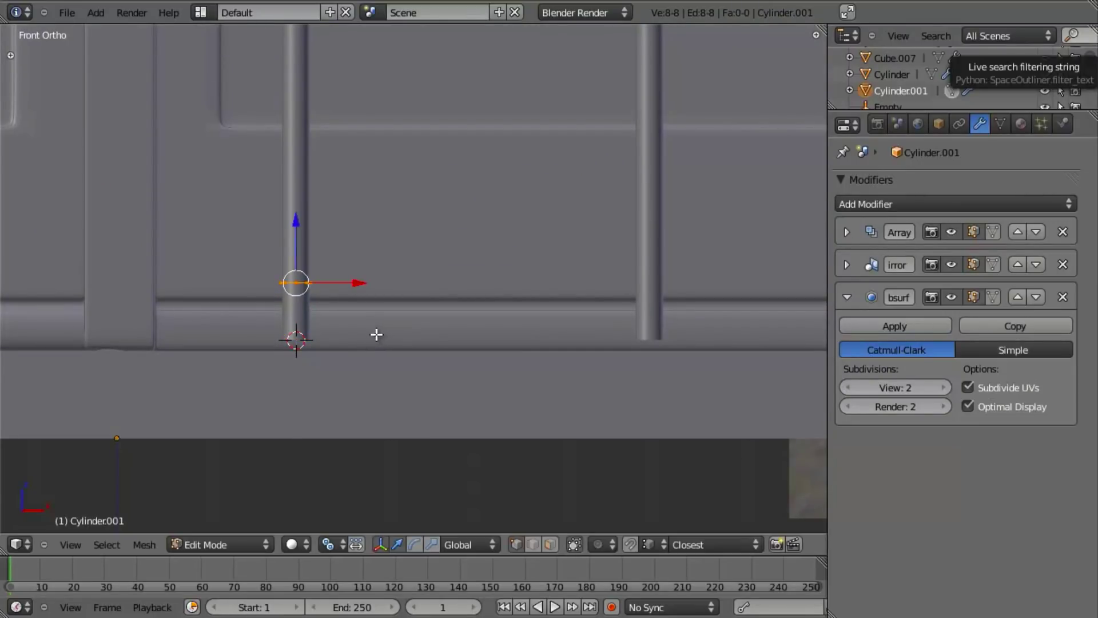
- Extrude the raised ring in place and scale the new vertices outward to form the sleeve's wall thickness
{"action": "scroll", "coordinate": [377, 336], "scroll_direction": "up", "scroll_amount": 4}
{"action": "middle_click_drag", "start_coordinate": [272, 324], "coordinate": [574, 383], "text": "shift"}
{"action": "key", "text": "e"}
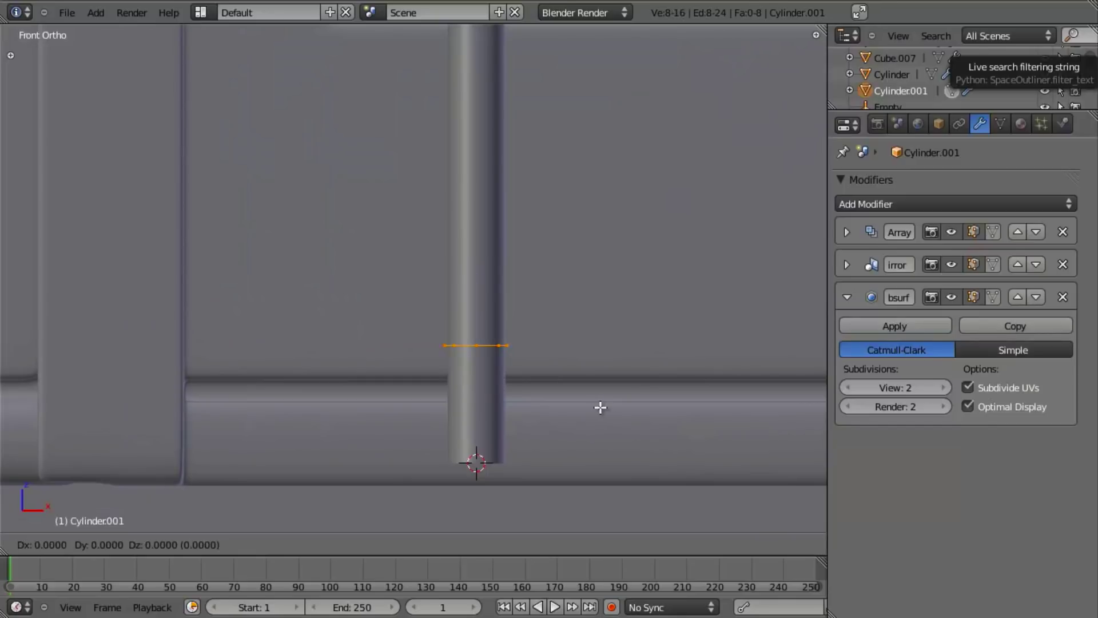
{"action": "key", "text": "s"}
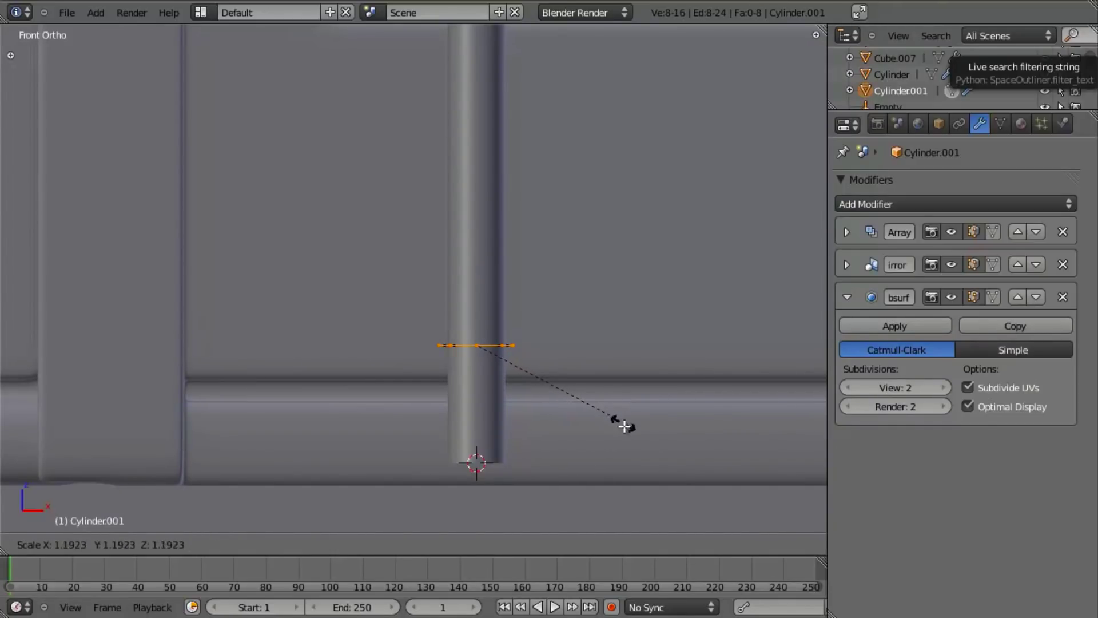
{"action": "left_click", "coordinate": [638, 441]}
{"action": "key", "text": "a"}
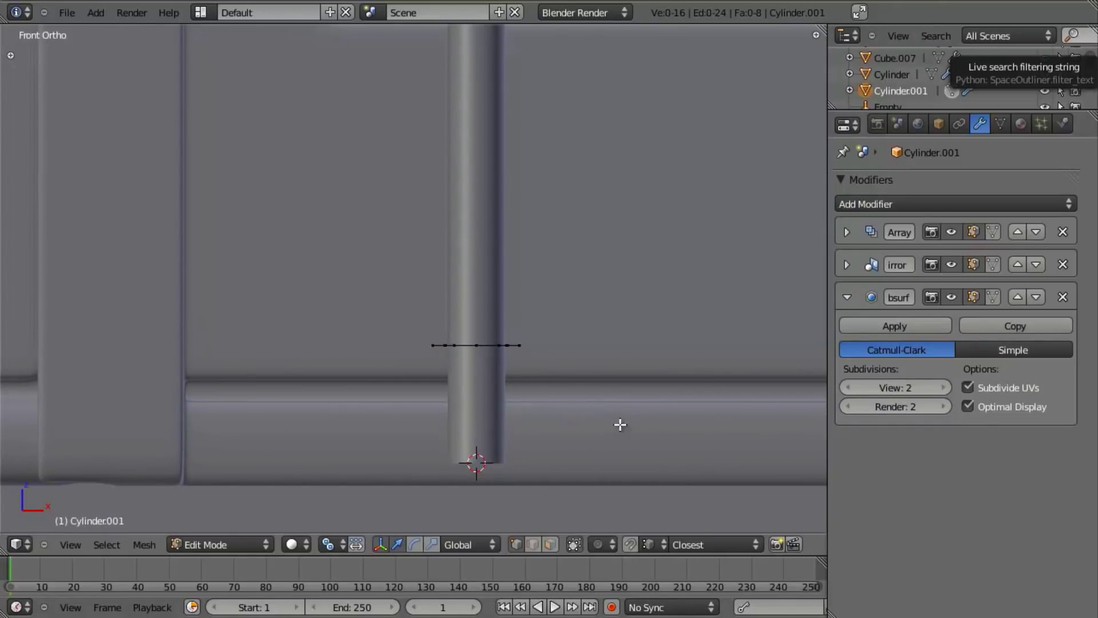
- Select the whole double ring and extrude it upward about 0.15 along global Z to form the bracket sleeve
{"action": "key", "text": "a"}
{"action": "scroll", "coordinate": [606, 434], "scroll_direction": "down", "scroll_amount": 4}
{"action": "scroll", "coordinate": [567, 445], "scroll_direction": "up", "scroll_amount": 2}
{"action": "key", "text": "e"}
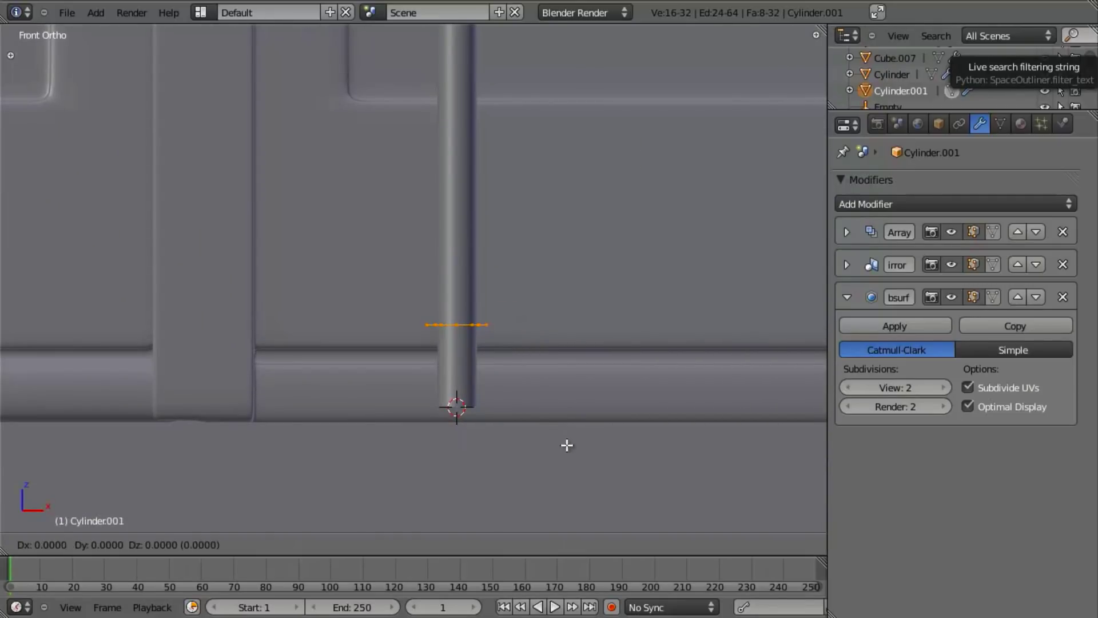
{"action": "key", "text": "z"}
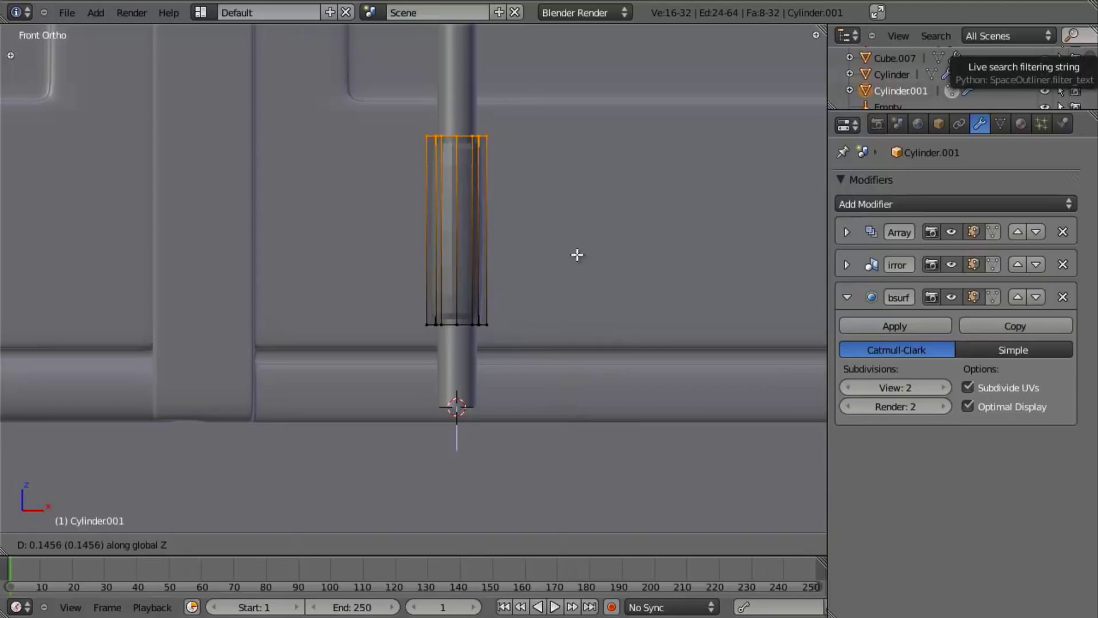
{"action": "left_click", "coordinate": [578, 254]}
- Examine the lower locking bar bracket and its bolted side flanges on the reference photo beside the container
{"action": "scroll", "coordinate": [583, 343], "scroll_direction": "down", "scroll_amount": 6}
{"action": "middle_click_drag", "start_coordinate": [539, 361], "coordinate": [194, 361], "text": "shift"}
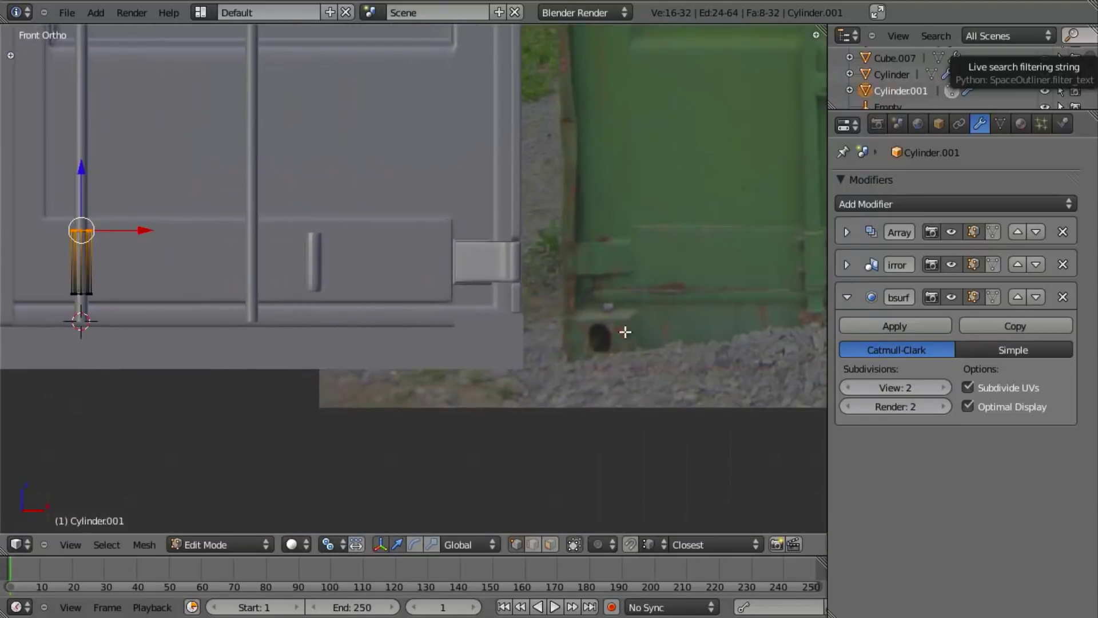
{"action": "middle_click_drag", "start_coordinate": [579, 334], "coordinate": [323, 321], "text": "shift"}
{"action": "scroll", "coordinate": [645, 259], "scroll_direction": "up", "scroll_amount": 5}
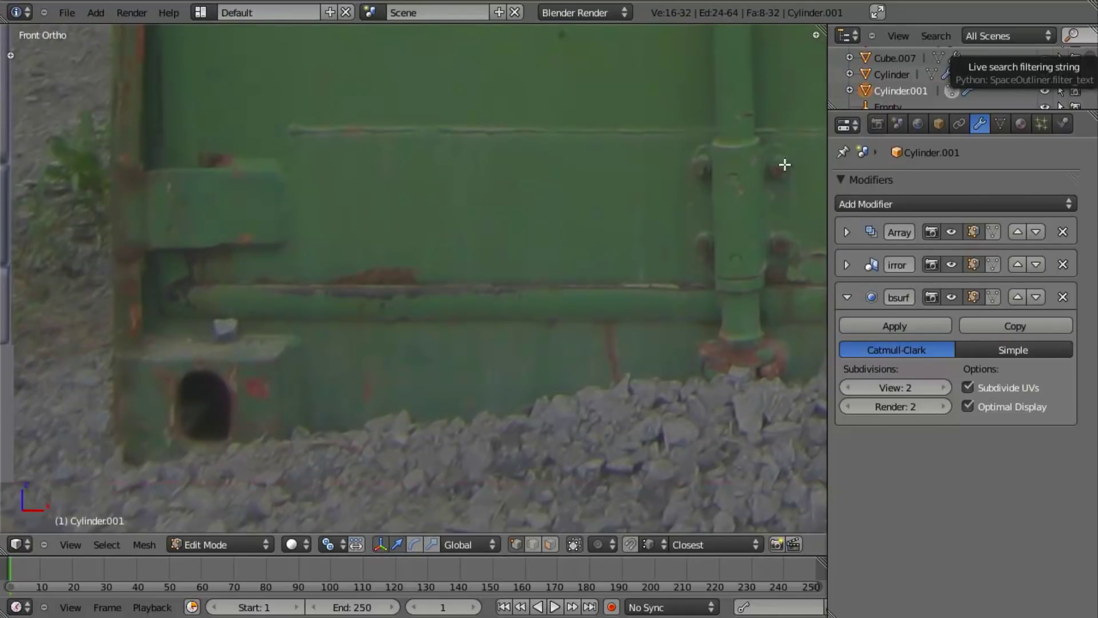
{"action": "scroll", "coordinate": [689, 240], "scroll_direction": "down", "scroll_amount": 3}
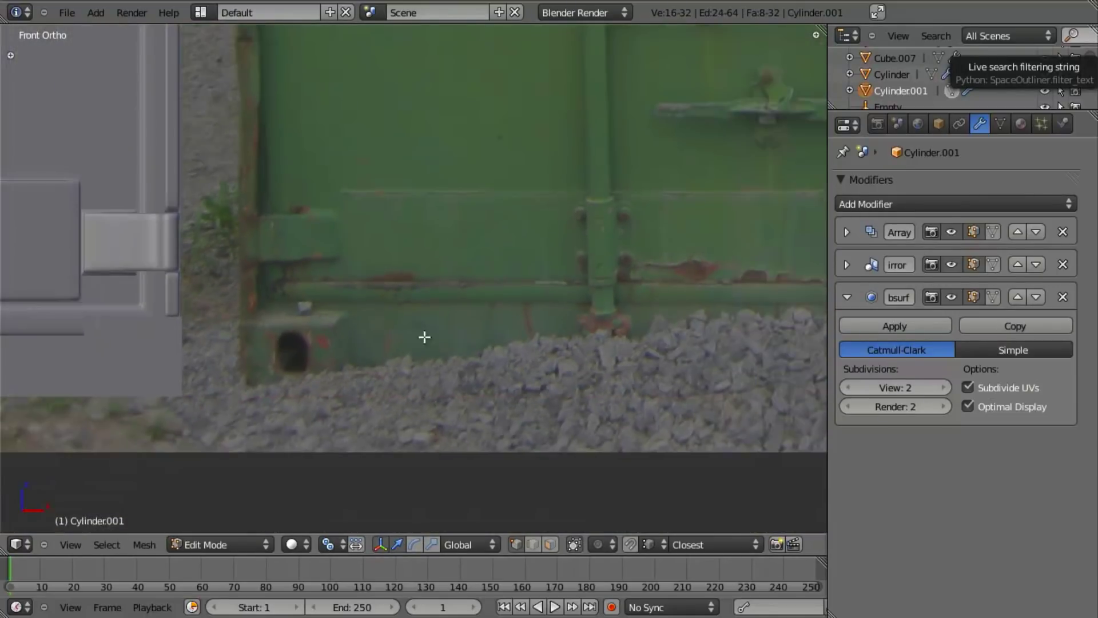
{"action": "middle_click_drag", "start_coordinate": [424, 335], "coordinate": [714, 363], "text": "shift"}
{"action": "middle_click_drag", "start_coordinate": [456, 354], "coordinate": [735, 358], "text": "shift"}
{"action": "key", "text": "KP_Decimal"}
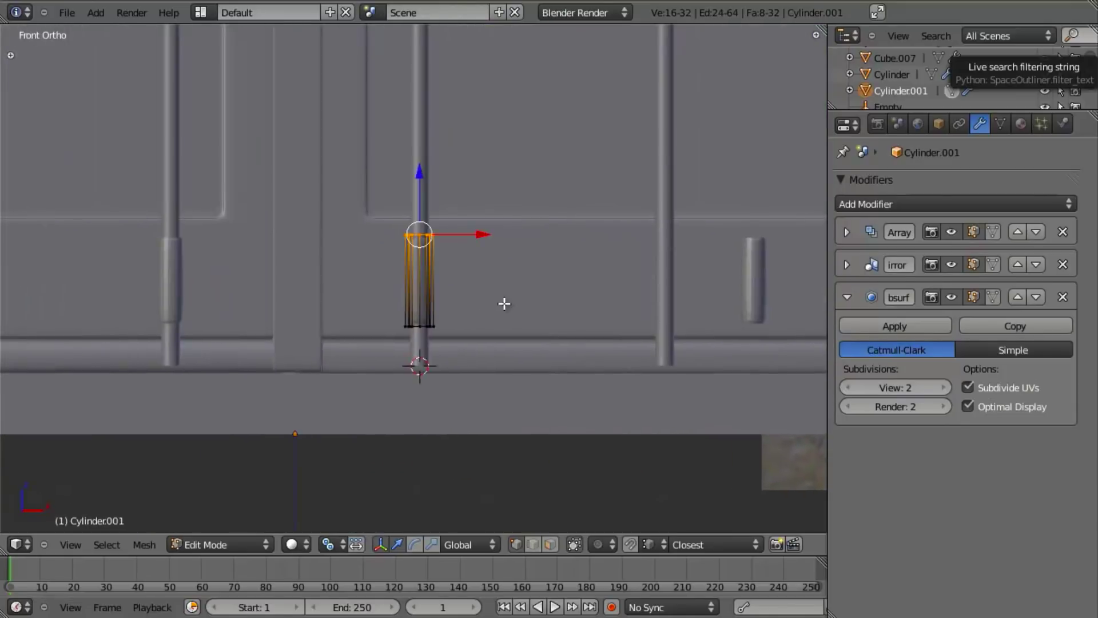
- In top wireframe view, delete the three door-side vertex columns of the sleeve, leaving a half ring open toward the door
{"action": "key", "text": "a"}
{"action": "right_click", "coordinate": [476, 143]}
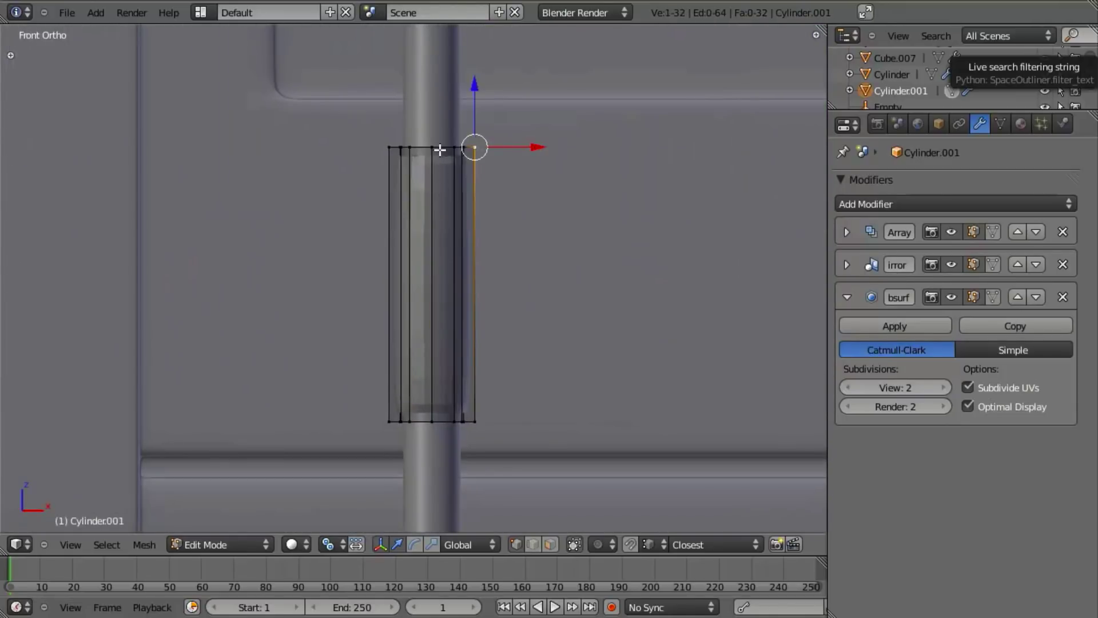
{"action": "key", "text": "a"}
{"action": "key", "text": "a"}
{"action": "key", "text": "KP_7"}
{"action": "key", "text": "z"}
{"action": "scroll", "coordinate": [439, 150], "scroll_direction": "down", "scroll_amount": 10}
{"action": "middle_click_drag", "start_coordinate": [547, 334], "coordinate": [486, 327], "text": "shift"}
{"action": "scroll", "coordinate": [606, 251], "scroll_direction": "up", "scroll_amount": 6}
{"action": "scroll", "coordinate": [474, 341], "scroll_direction": "up", "scroll_amount": 8}
{"action": "key", "text": "a"}
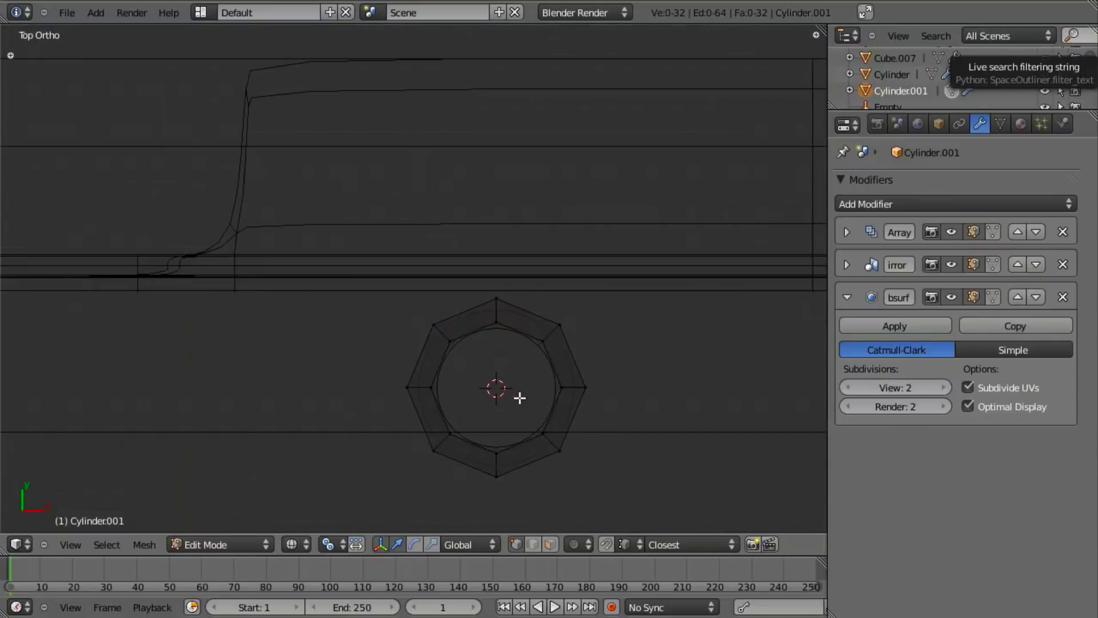
{"action": "key", "text": "b"}
{"action": "left_click_drag", "start_coordinate": [397, 282], "coordinate": [700, 374]}
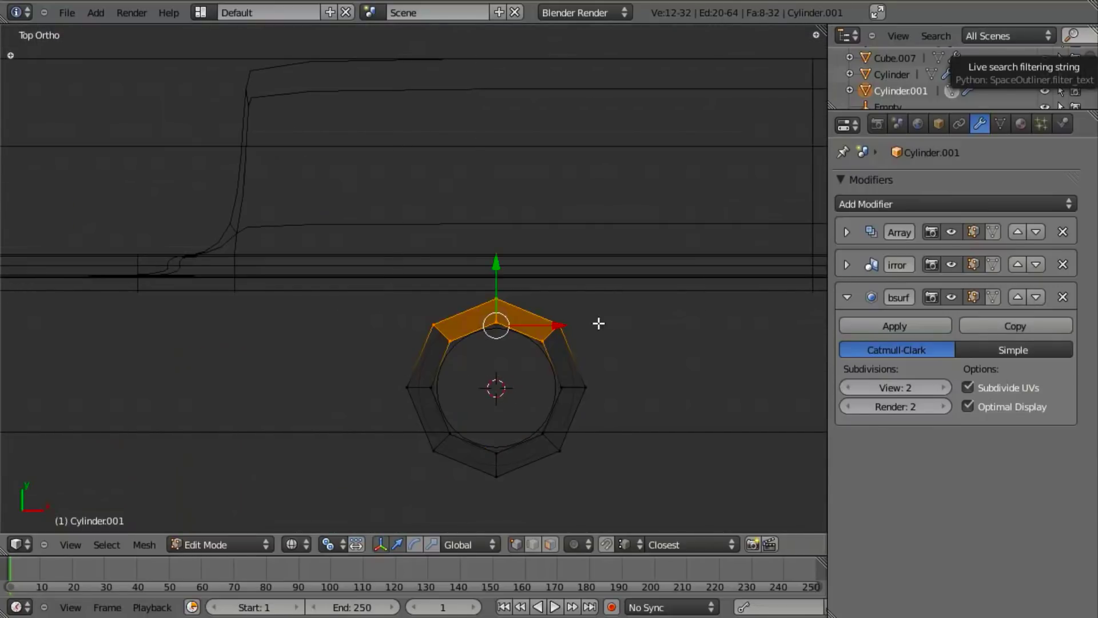
{"action": "key", "text": "x"}
{"action": "left_click", "coordinate": [604, 280]}
- Extrude both open ends of the half ring along global Y toward the door to form a U-shaped profile
{"action": "key", "text": "b"}
{"action": "left_click_drag", "start_coordinate": [280, 369], "coordinate": [701, 407]}
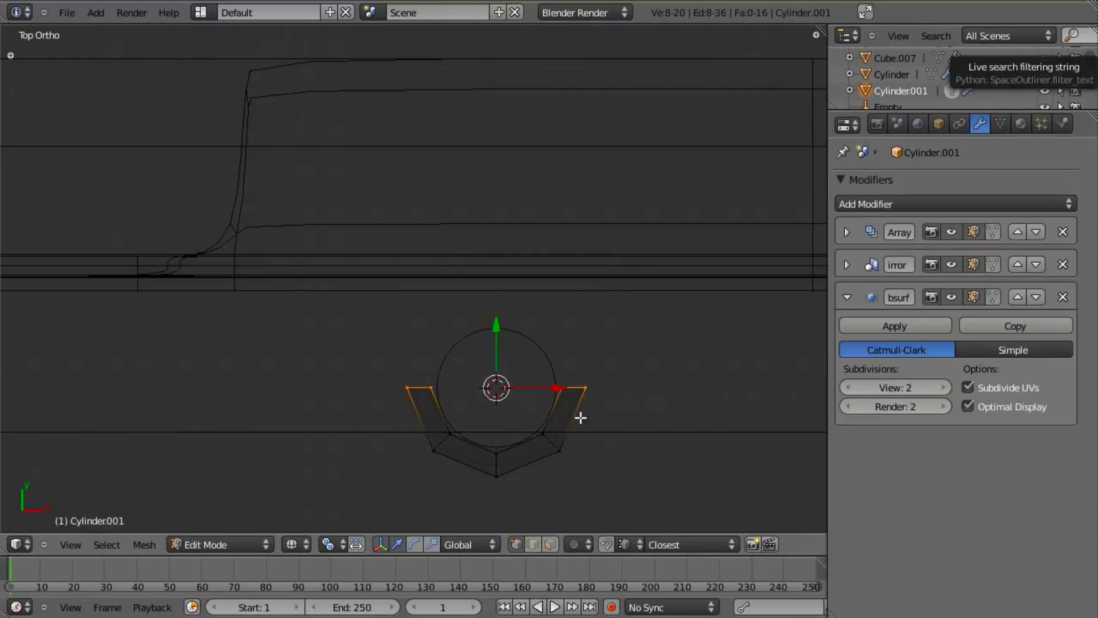
{"action": "key", "text": "e"}
{"action": "key", "text": "y"}
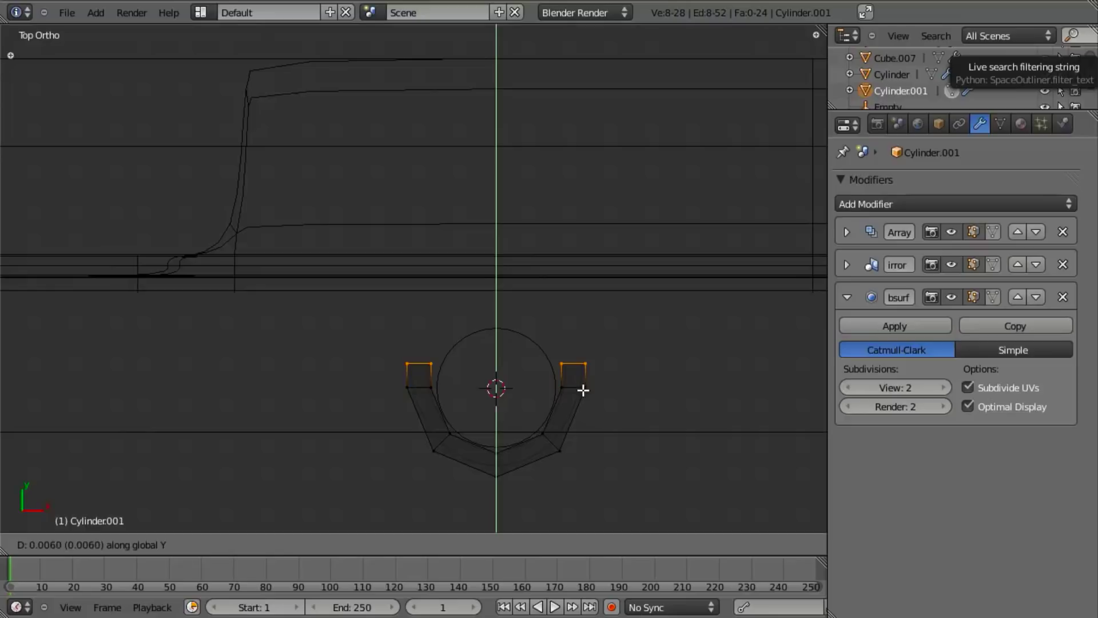
{"action": "left_click", "coordinate": [595, 337]}
- Move the end vertices of both U-profile arms slightly back from the door along global Y
{"action": "key", "text": "a"}
{"action": "key", "text": "b"}
{"action": "left_click_drag", "start_coordinate": [371, 288], "coordinate": [481, 337]}
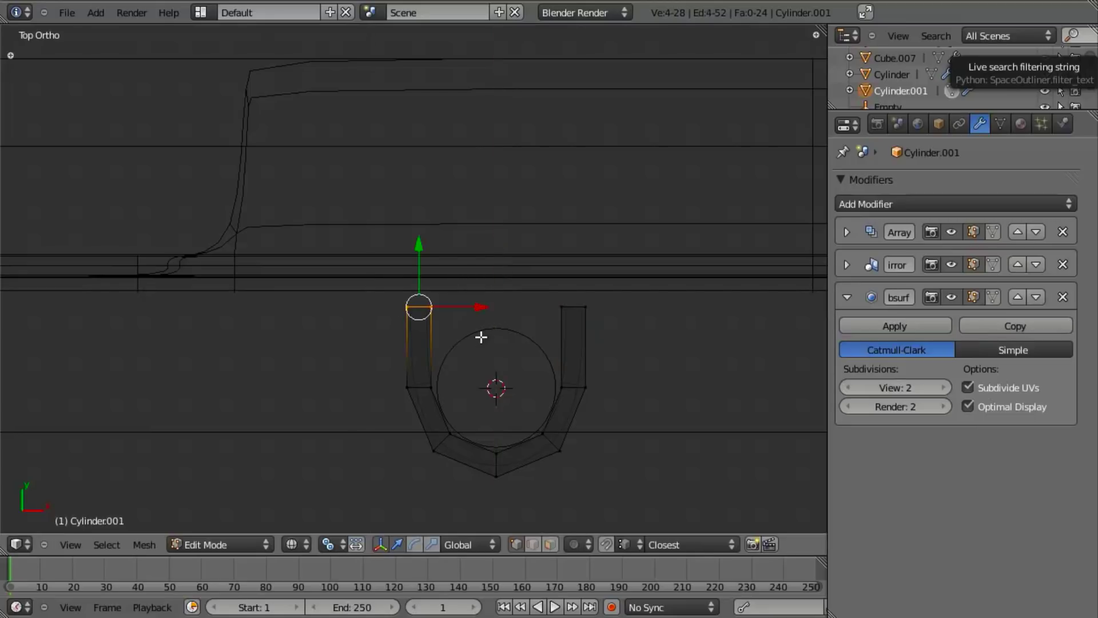
{"action": "key", "text": "b"}
{"action": "left_click_drag", "start_coordinate": [266, 242], "coordinate": [809, 323]}
{"action": "key", "text": "g"}
{"action": "key", "text": "y"}
{"action": "left_click", "coordinate": [808, 335]}
- Extrude the left arm's end, rotate it by -45° and move it out to the door surface as a bend
{"action": "key", "text": "a"}
{"action": "key", "text": "b"}
{"action": "left_click_drag", "start_coordinate": [294, 287], "coordinate": [446, 329]}
{"action": "key", "text": "g"}
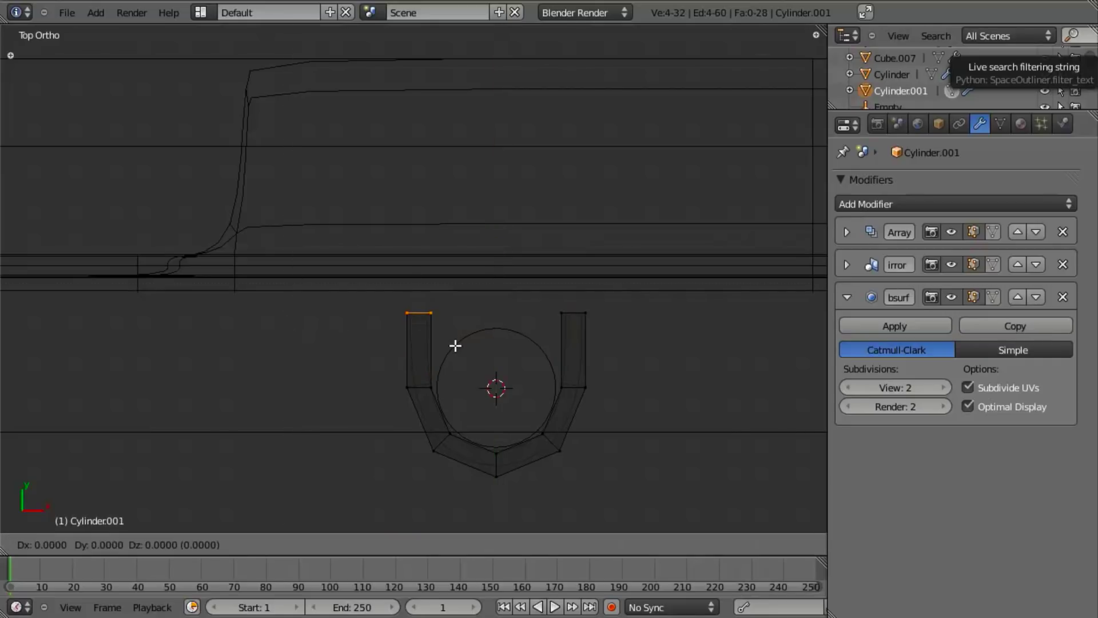
{"action": "right_click", "coordinate": [455, 345]}
{"action": "type", "text": "r45"}
{"action": "right_click", "coordinate": [456, 346]}
{"action": "type", "text": "r-45"}
{"action": "key", "text": "Return"}
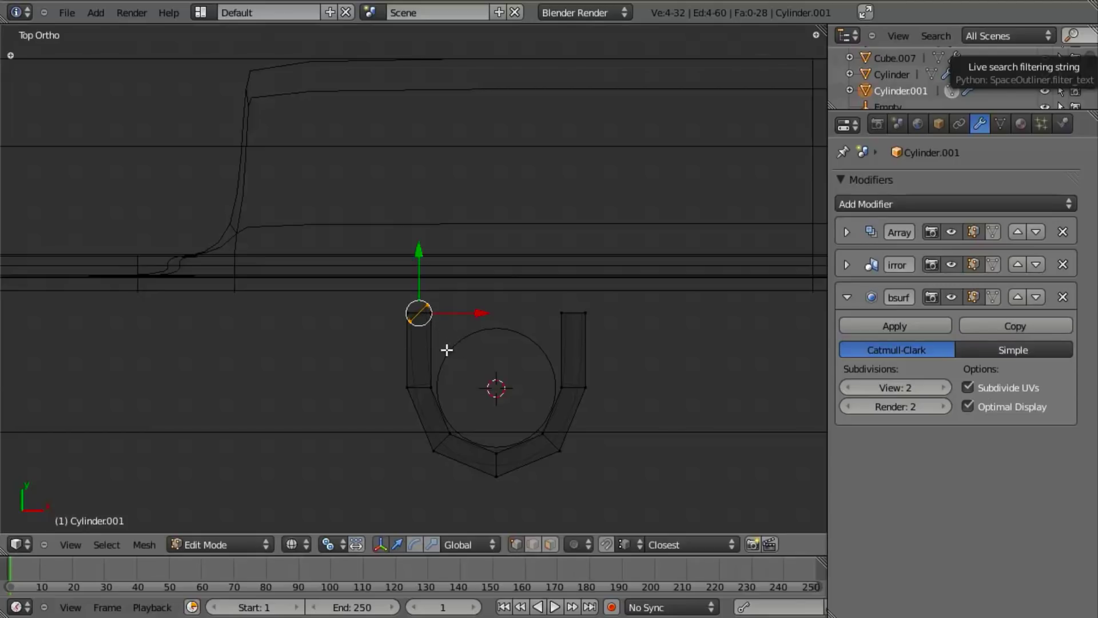
{"action": "key", "text": "g"}
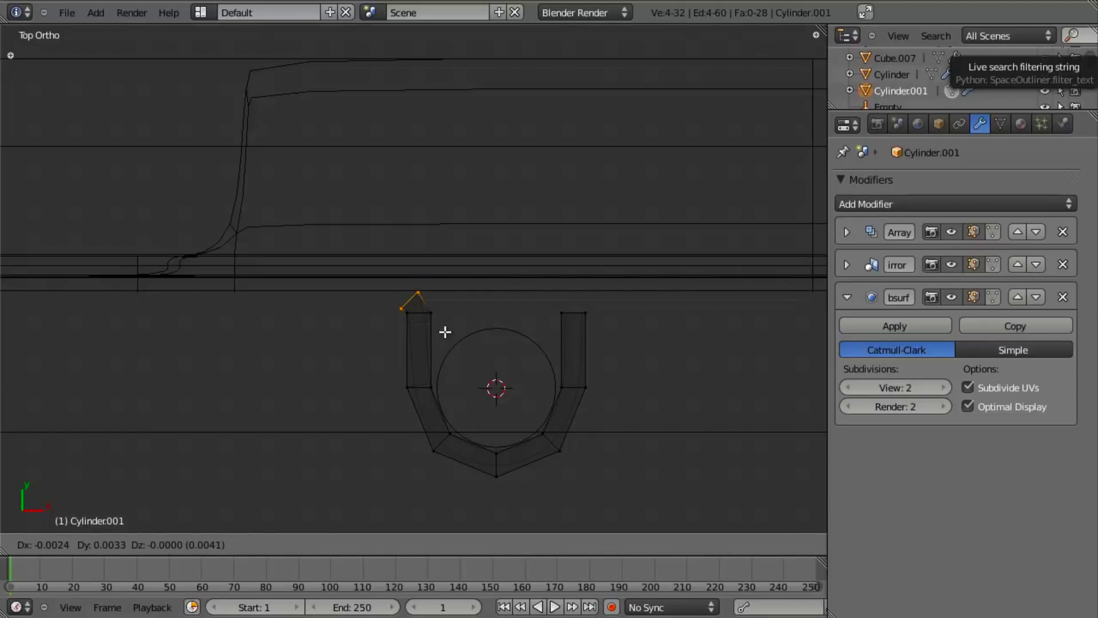
{"action": "left_click", "coordinate": [448, 327]}
- Extrude the bend's end outward along global X and rotate it by -45° to square off the side flange
{"action": "key", "text": "g"}
{"action": "key", "text": "x"}
{"action": "left_click", "coordinate": [406, 326]}
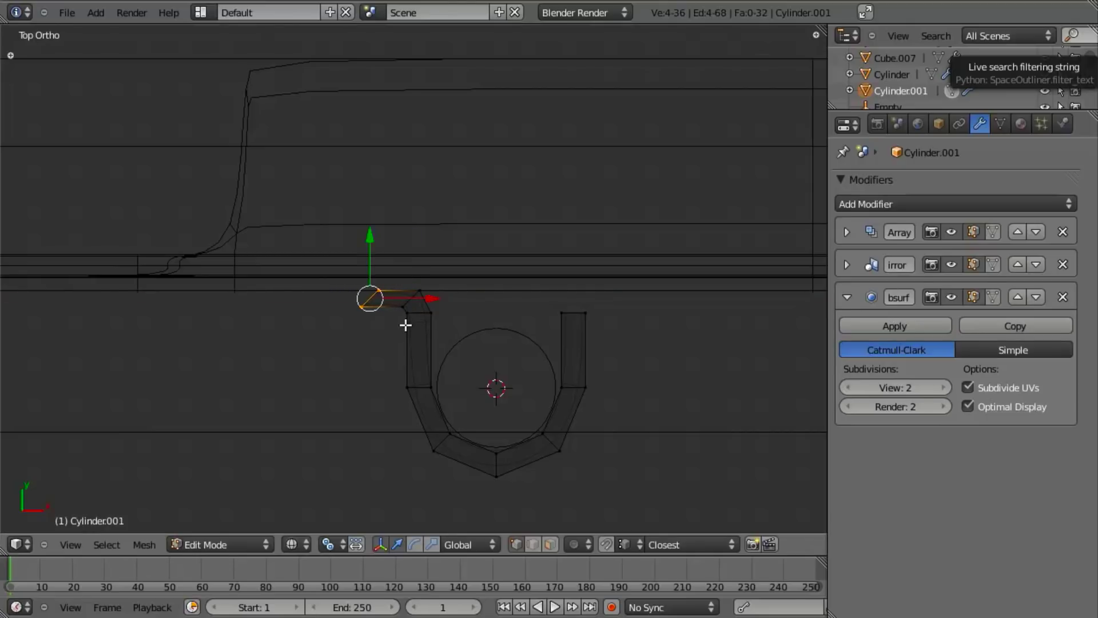
{"action": "key", "text": "r"}
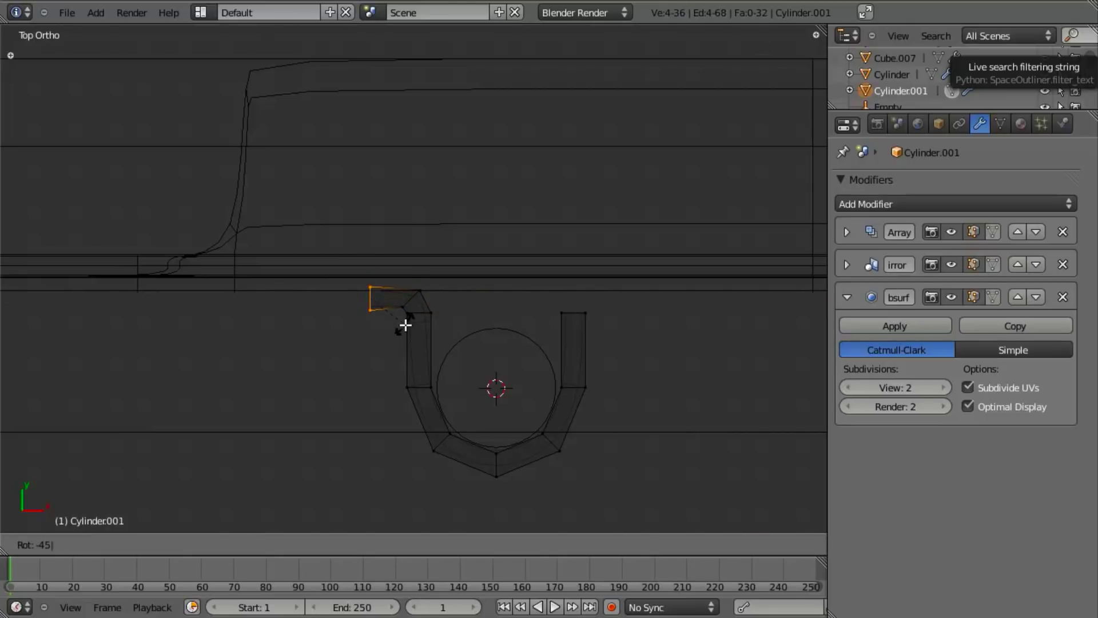
{"action": "key", "text": "Return"}
- Move the flange's end vertices slightly along global Y to bring them in line with the bend
{"action": "scroll", "coordinate": [391, 317], "scroll_direction": "up", "scroll_amount": 5}
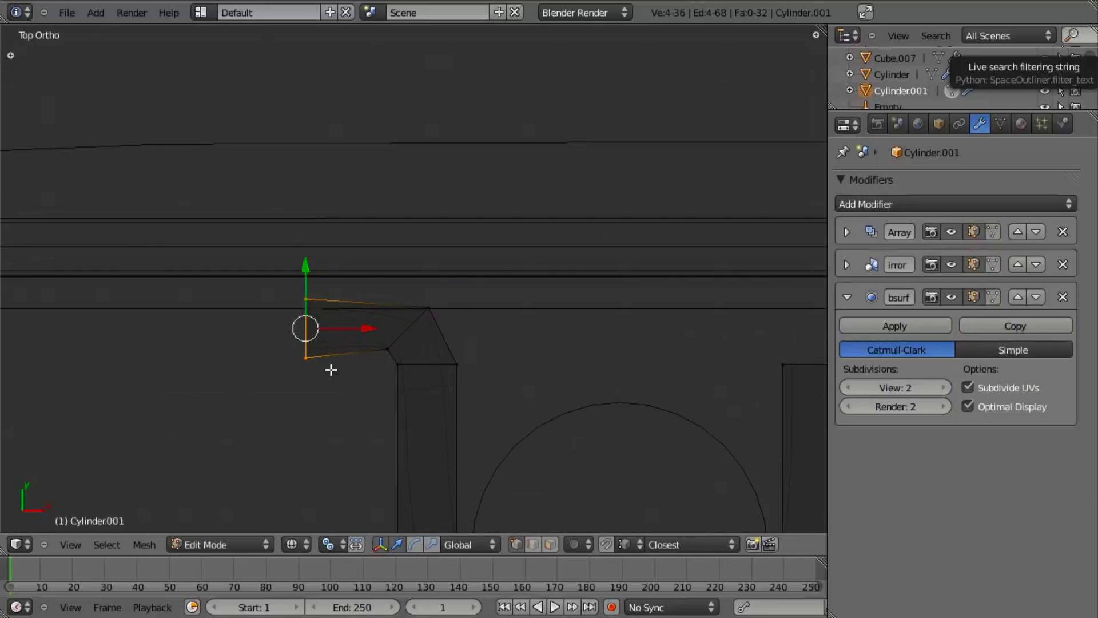
{"action": "key", "text": "g"}
{"action": "key", "text": "y"}
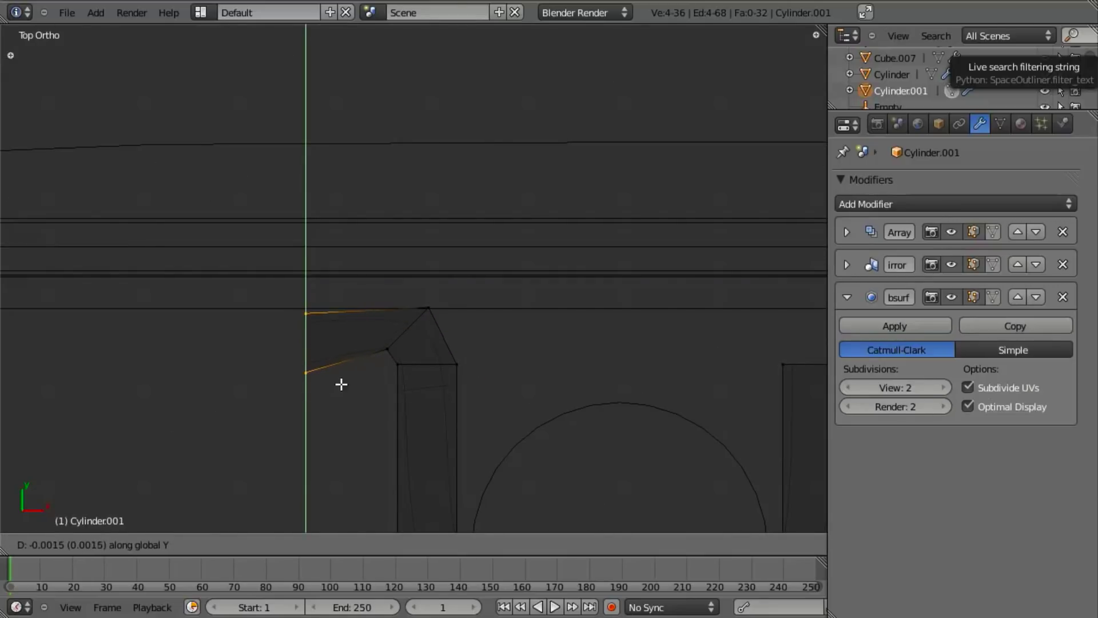
{"action": "left_click", "coordinate": [346, 378]}
{"action": "key", "text": "a"}
{"action": "key", "text": "b"}
{"action": "left_click_drag", "start_coordinate": [366, 327], "coordinate": [440, 401]}
{"action": "key", "text": "g"}
{"action": "key", "text": "y"}
{"action": "right_click", "coordinate": [440, 421]}
- Readjust the flange's end vertices along global Y so its front face runs nearly straight into the bend's inner corner
{"action": "key", "text": "a"}
{"action": "key", "text": "b"}
{"action": "left_click_drag", "start_coordinate": [238, 275], "coordinate": [319, 376]}
{"action": "key", "text": "g"}
{"action": "key", "text": "y"}
{"action": "left_click", "coordinate": [353, 381]}
- Snap the bend's outer corner vertices along global Y to the flange end's door-side vertices to flatten the flange's back
{"action": "key", "text": "a"}
{"action": "key", "text": "b"}
{"action": "left_click_drag", "start_coordinate": [424, 265], "coordinate": [471, 358]}
{"action": "key", "text": "g"}
{"action": "key", "text": "y"}
{"action": "right_click", "coordinate": [474, 347]}
{"action": "key", "text": "g"}
{"action": "key", "text": "y"}
{"action": "right_click", "coordinate": [305, 288]}
{"action": "key", "text": "ctrl+shift+Tab"}
{"action": "left_click", "coordinate": [306, 289]}
{"action": "key", "text": "g"}
{"action": "key", "text": "y"}
{"action": "left_click", "coordinate": [304, 287]}
- Select the flange, its bend and both arm ends and move them along global Y until the flange sits flush with the door
{"action": "key", "text": "b"}
{"action": "left_click_drag", "start_coordinate": [235, 228], "coordinate": [649, 374]}
{"action": "scroll", "coordinate": [736, 369], "scroll_direction": "down", "scroll_amount": 4}
{"action": "key", "text": "b"}
{"action": "left_click_drag", "start_coordinate": [517, 260], "coordinate": [701, 377]}
{"action": "scroll", "coordinate": [552, 373], "scroll_direction": "up", "scroll_amount": 4}
{"action": "key", "text": "g"}
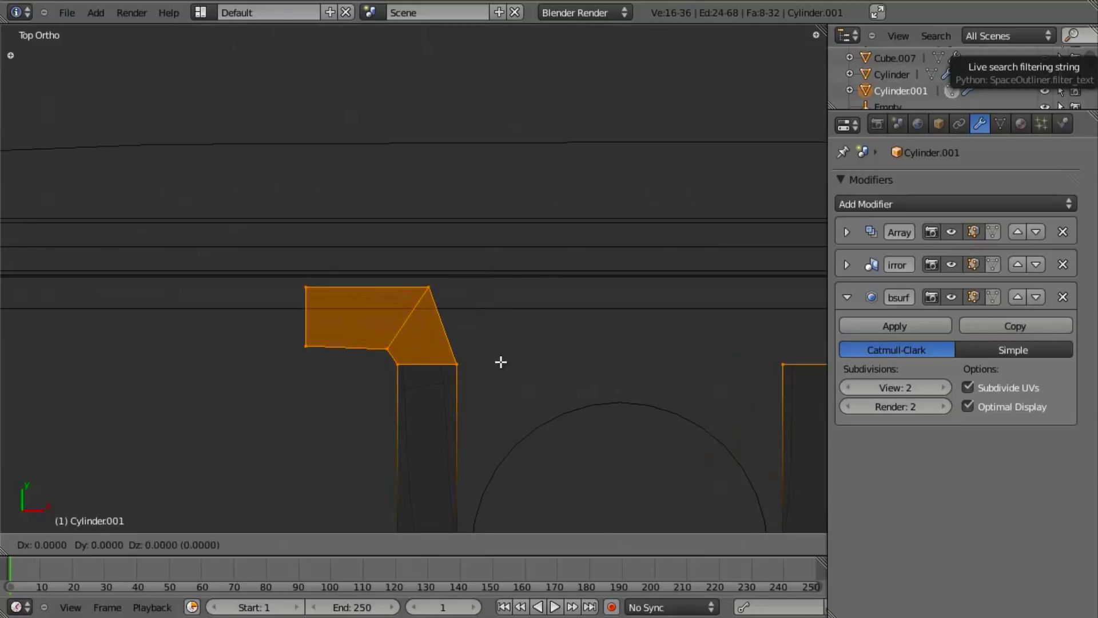
{"action": "key", "text": "y"}
{"action": "left_click", "coordinate": [499, 384]}
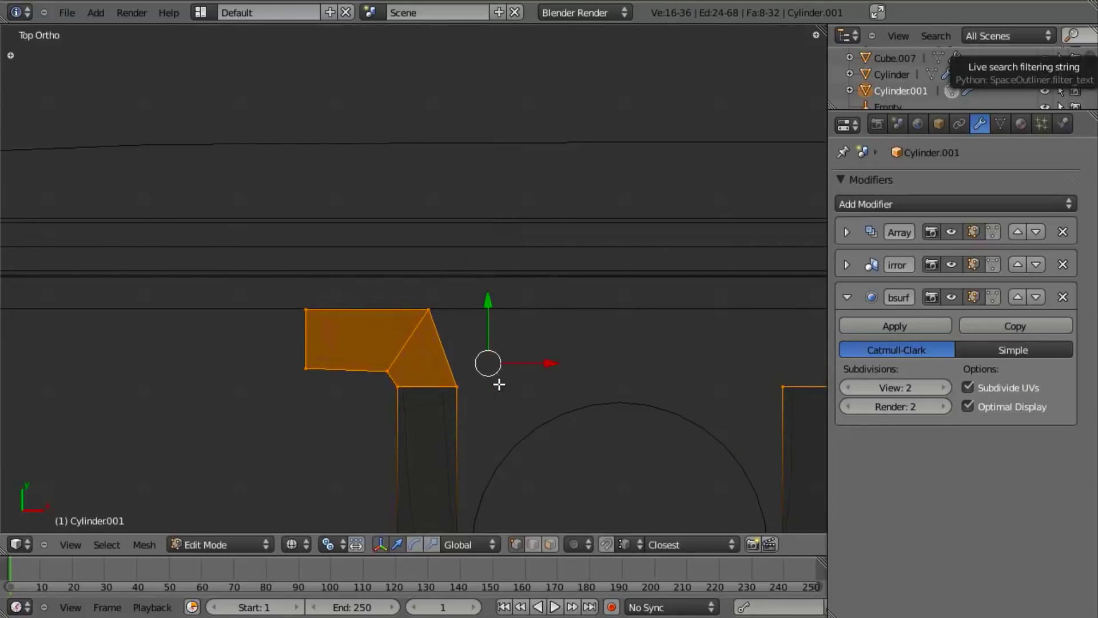
- Extrude the flange's end edge a short distance outward along global X
{"action": "key", "text": "a"}
{"action": "key", "text": "b"}
{"action": "left_click_drag", "start_coordinate": [196, 256], "coordinate": [339, 387]}
{"action": "key", "text": "e"}
{"action": "key", "text": "x"}
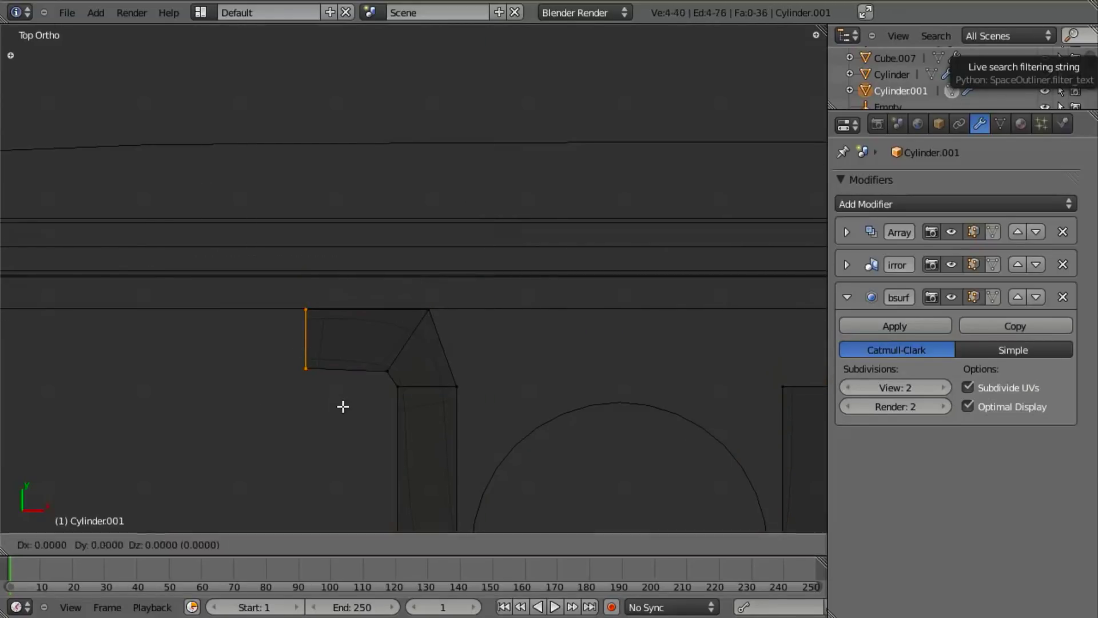
{"action": "left_click", "coordinate": [311, 407]}
- Grow the selection to both outermost edge columns of the flange and move them outward along global X to widen it
{"action": "middle_click_drag", "start_coordinate": [343, 419], "coordinate": [434, 356]}
{"action": "scroll", "coordinate": [422, 342], "scroll_direction": "down", "scroll_amount": 5}
{"action": "scroll", "coordinate": [435, 355], "scroll_direction": "up", "scroll_amount": 4}
{"action": "key", "text": "ctrl+KP_Add"}
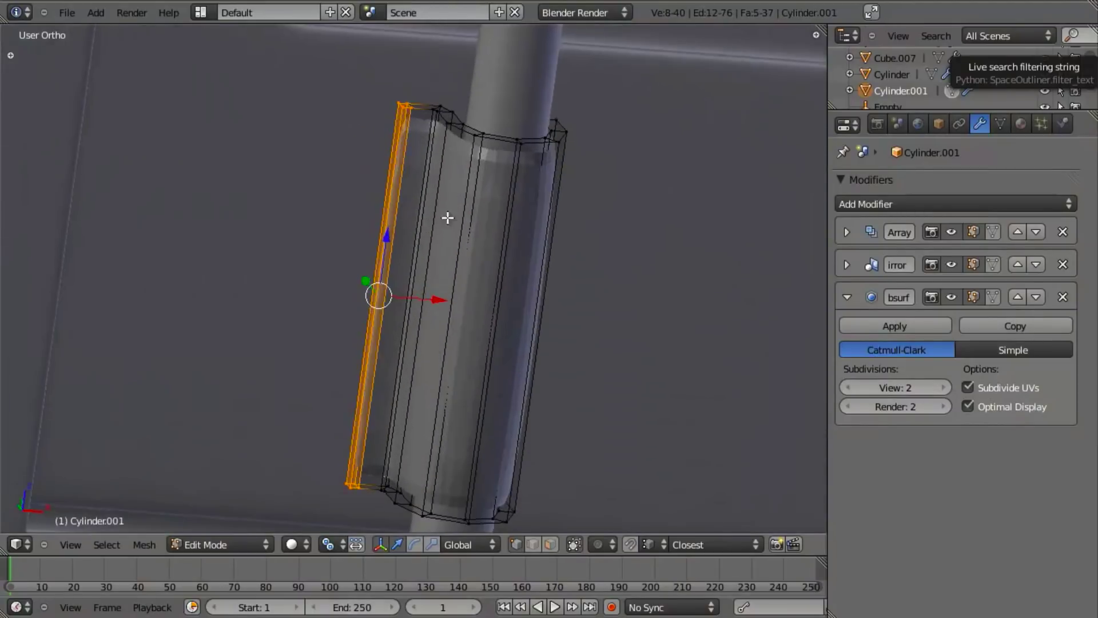
{"action": "middle_click_drag", "start_coordinate": [454, 224], "coordinate": [435, 206]}
{"action": "key", "text": "KP_1"}
{"action": "scroll", "coordinate": [353, 288], "scroll_direction": "down", "scroll_amount": 5}
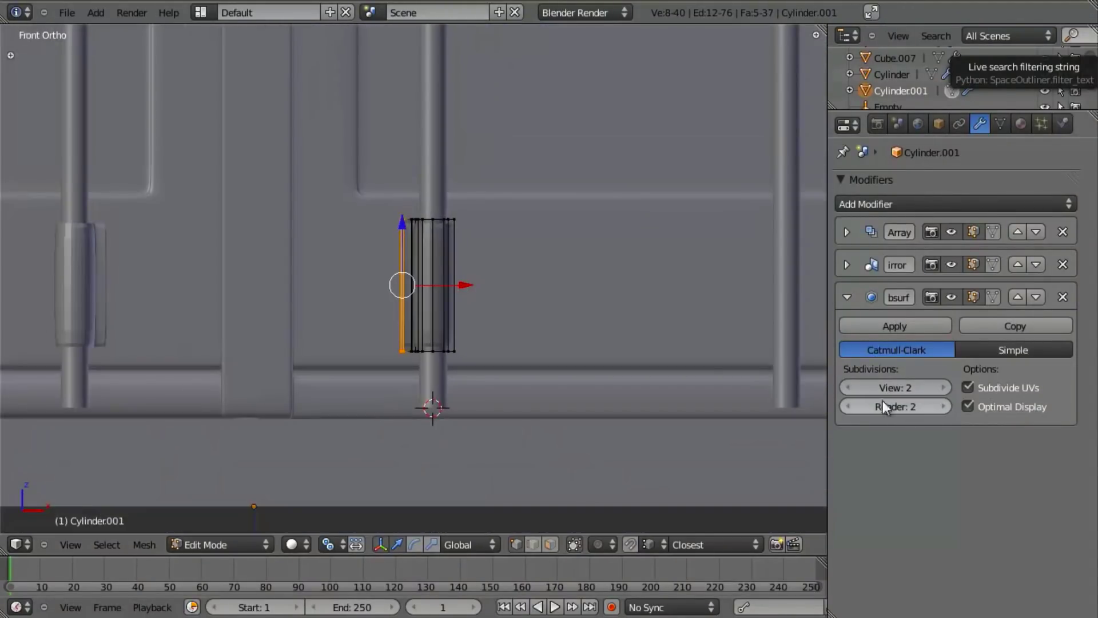
{"action": "scroll", "coordinate": [698, 338], "scroll_direction": "down", "scroll_amount": 7}
{"action": "scroll", "coordinate": [109, 383], "scroll_direction": "up", "scroll_amount": 10}
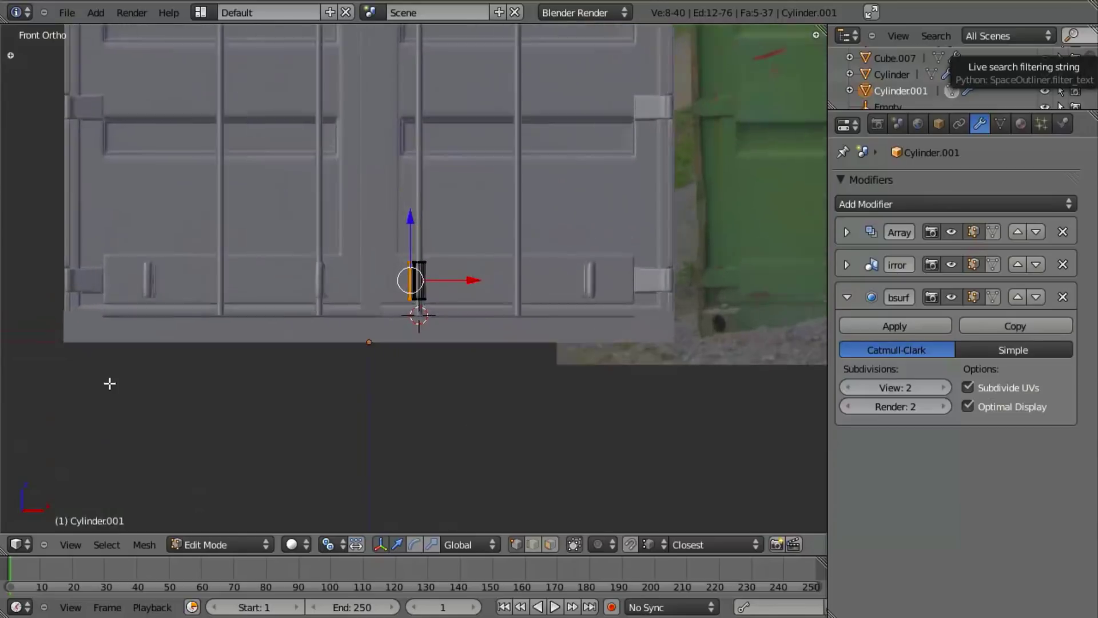
{"action": "key", "text": "g"}
{"action": "key", "text": "x"}
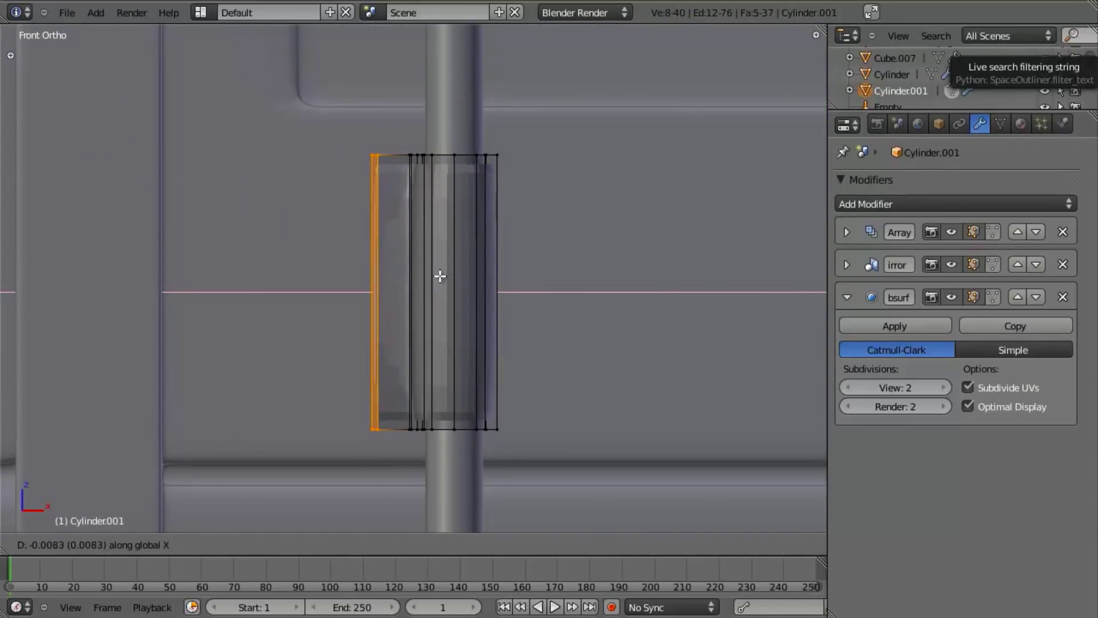
{"action": "left_click", "coordinate": [431, 275]}
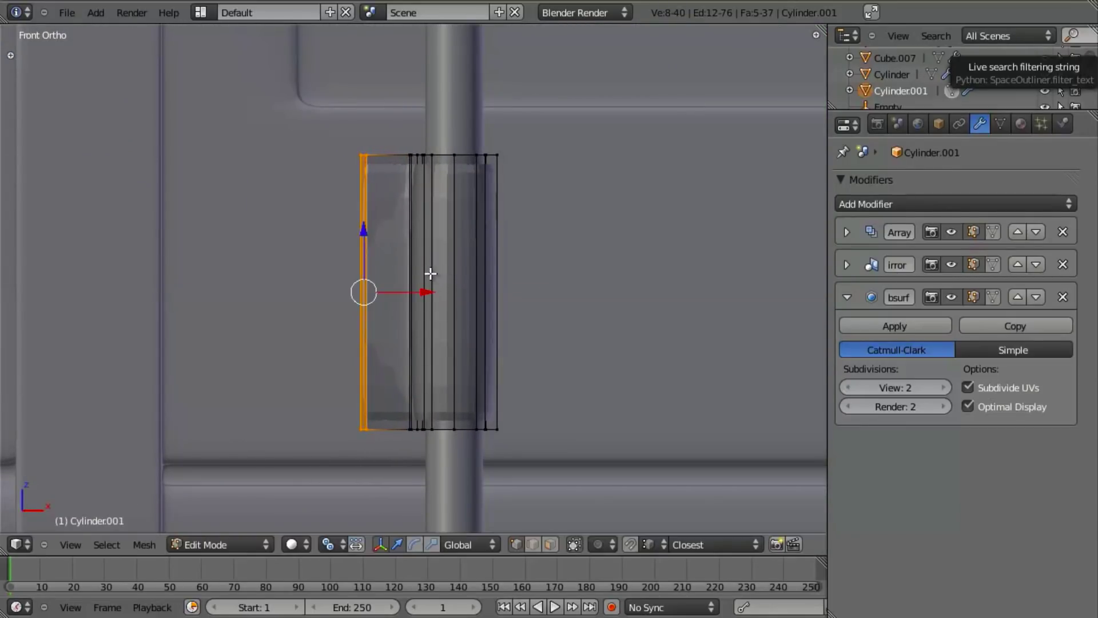
- Add two horizontal loop cuts around the bracket and scale them about 2.9 along global Z toward its upper and lower edges
{"action": "key", "text": "a"}
{"action": "key", "text": "ctrl+r"}
{"action": "left_click", "coordinate": [487, 300]}
{"action": "right_click", "coordinate": [542, 294]}
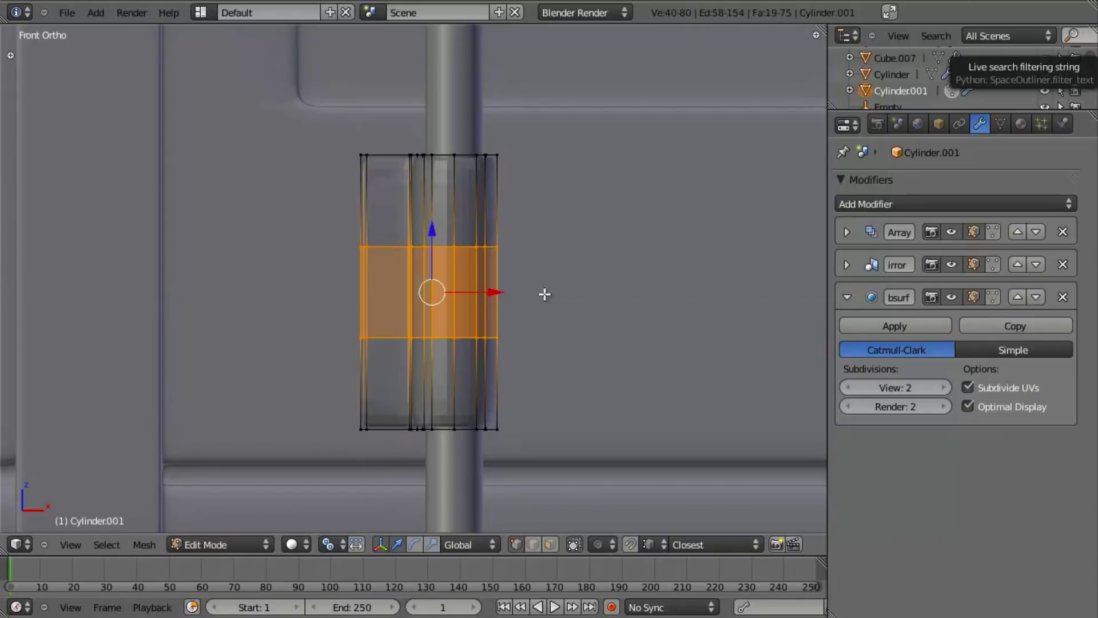
{"action": "key", "text": "s"}
{"action": "key", "text": "z"}
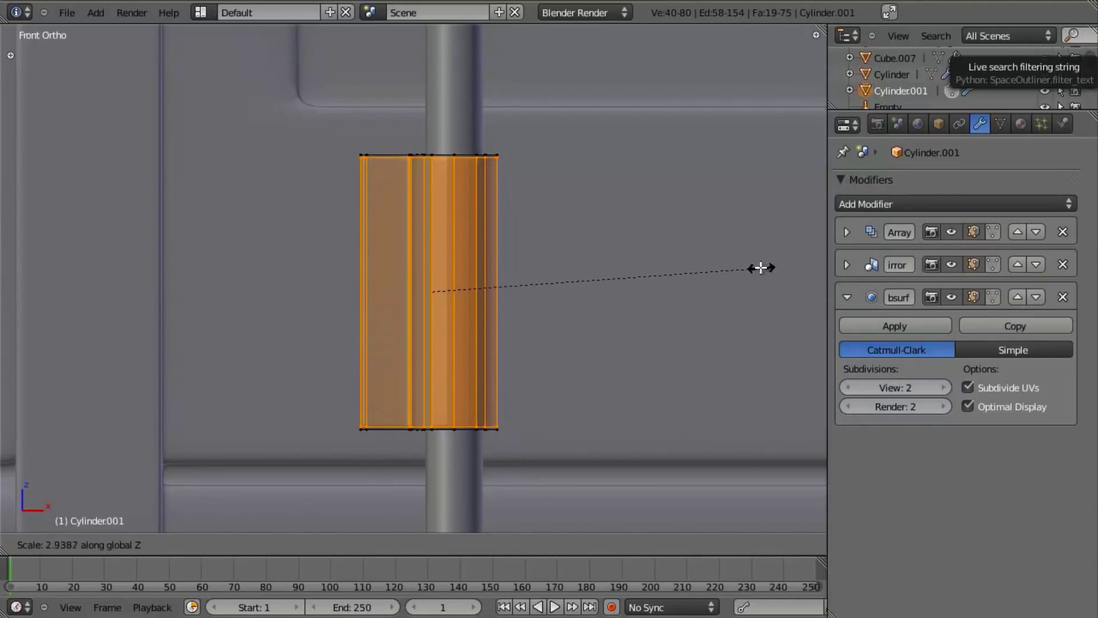
{"action": "left_click", "coordinate": [764, 268]}
- Apply smooth shading to the whole bracket mesh and return to Object Mode to check it
{"action": "key", "text": "a"}
{"action": "key", "text": "a"}
{"action": "key", "text": "w"}
{"action": "left_click", "coordinate": [737, 372]}
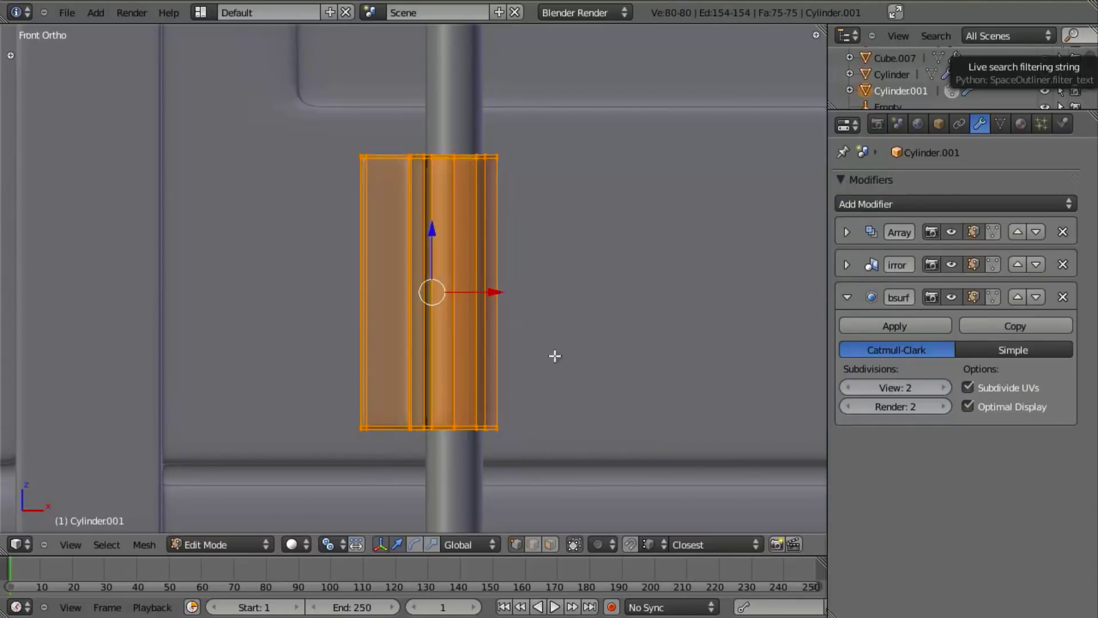
{"action": "scroll", "coordinate": [470, 340], "scroll_direction": "up", "scroll_amount": 3}
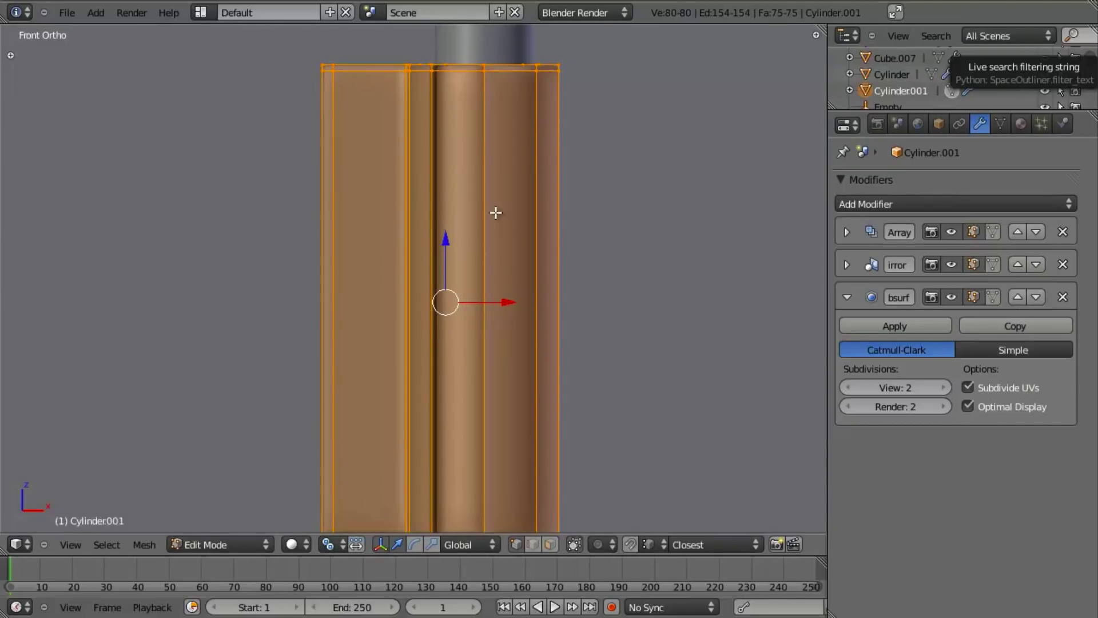
{"action": "key", "text": "Tab"}
{"action": "scroll", "coordinate": [490, 255], "scroll_direction": "down", "scroll_amount": 2}
{"action": "mouse_move", "coordinate": [459, 287]}
{"action": "middle_mouse_down"}
{"action": "mouse_move", "coordinate": [427, 355]}
{"action": "mouse_move", "coordinate": [469, 359]}
{"action": "middle_mouse_up"}
- Select only the bracket's flange vertices in a top wireframe view and set the pivot point to the 3D cursor
{"action": "key", "text": "KP_7"}
{"action": "key", "text": "z"}
{"action": "key", "text": "Tab"}
{"action": "key", "text": "a"}
{"action": "key", "text": "b"}
{"action": "left_click_drag", "start_coordinate": [362, 324], "coordinate": [487, 384]}
{"action": "key", "text": "period"}
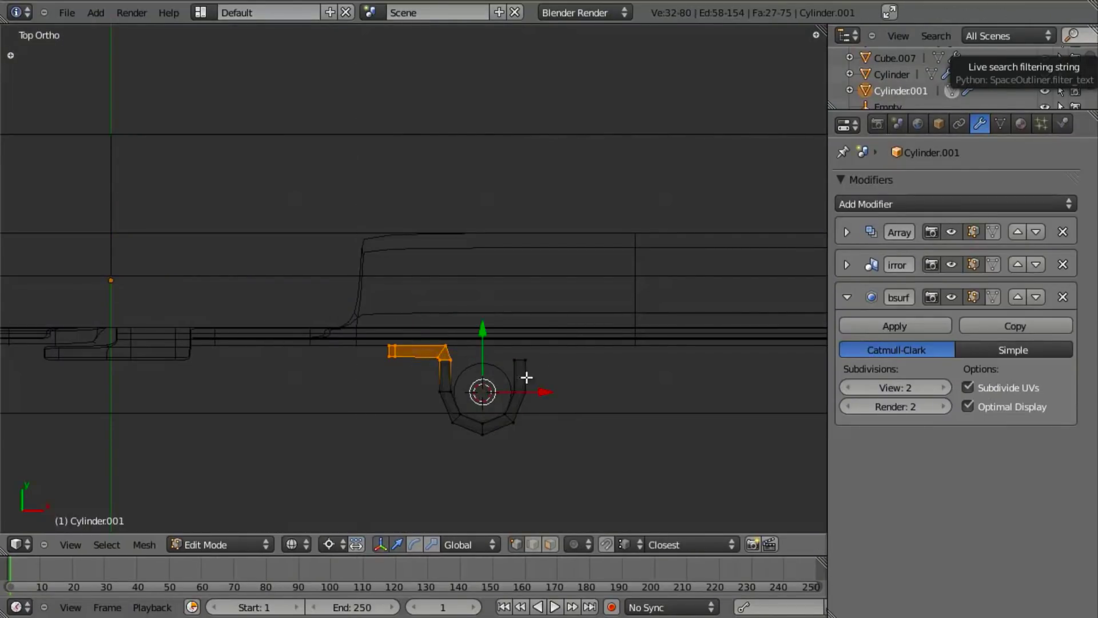
- Examine the locking bar's end loop relative to the bracket and the 3D cursor, and return to editing the bracket mesh
{"action": "key", "text": "Tab"}
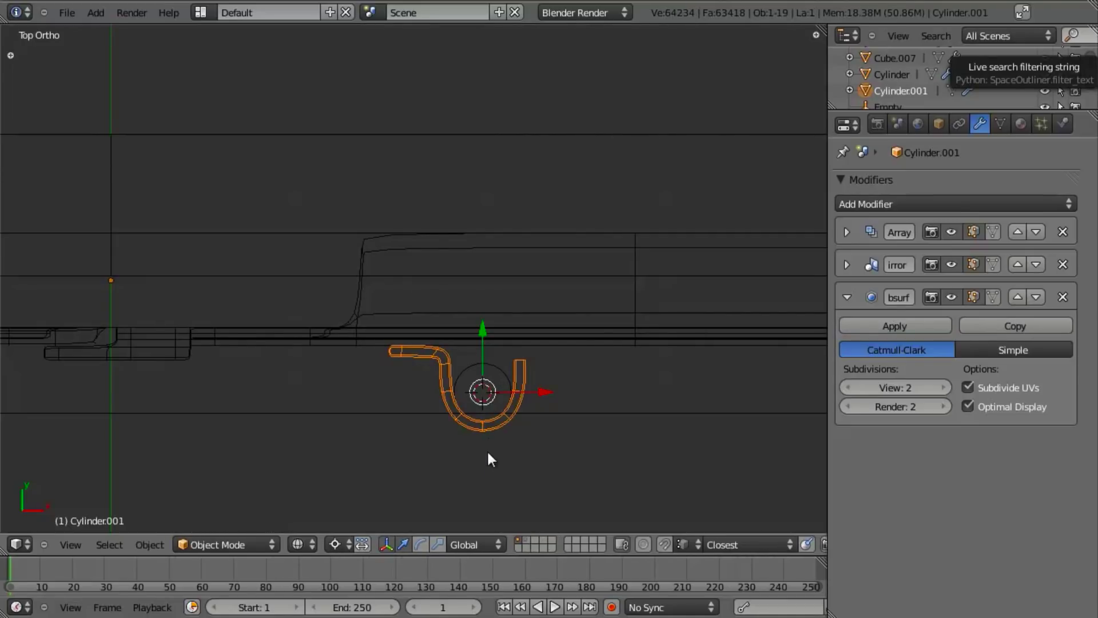
{"action": "key", "text": "Tab"}
{"action": "key", "text": "Tab"}
{"action": "right_click", "coordinate": [463, 371]}
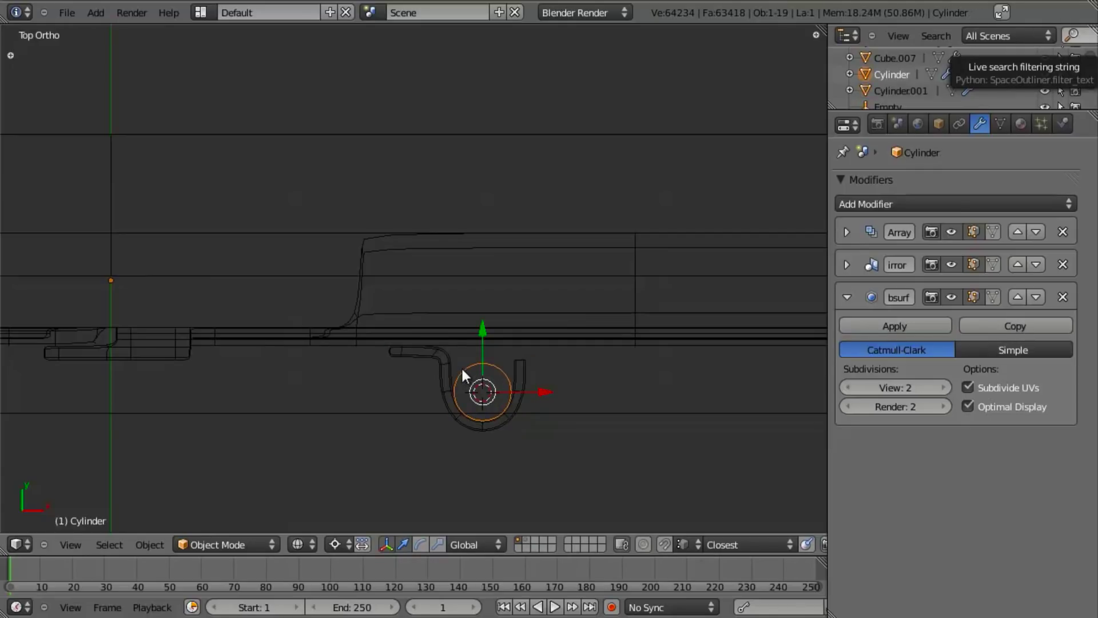
{"action": "key", "text": "Tab"}
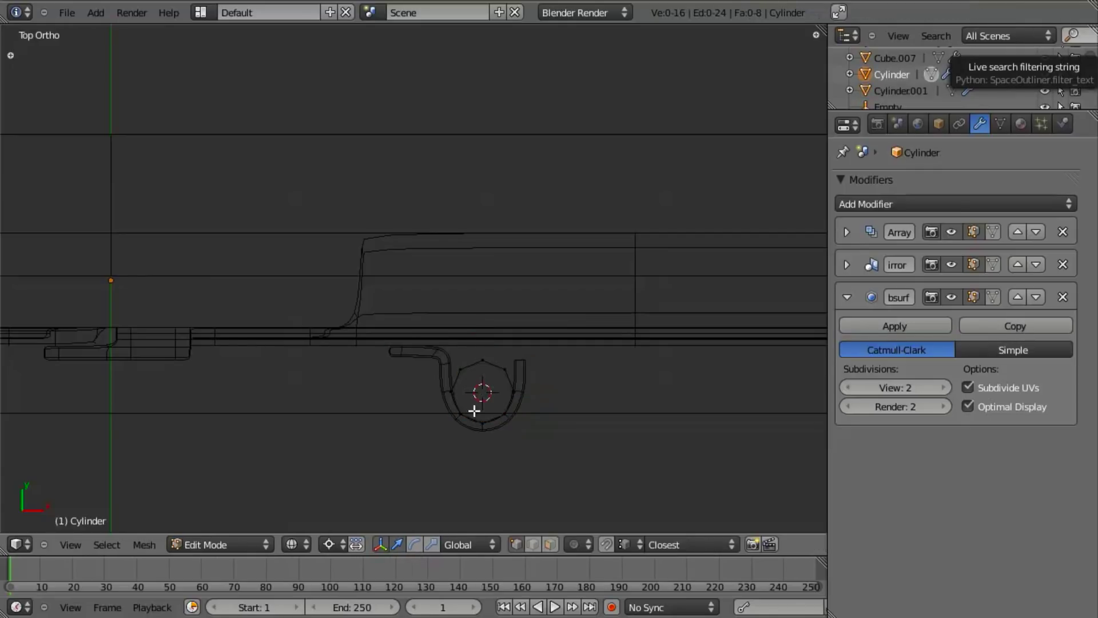
{"action": "middle_click_drag", "start_coordinate": [473, 409], "coordinate": [483, 382]}
{"action": "right_click", "coordinate": [486, 369], "text": "alt"}
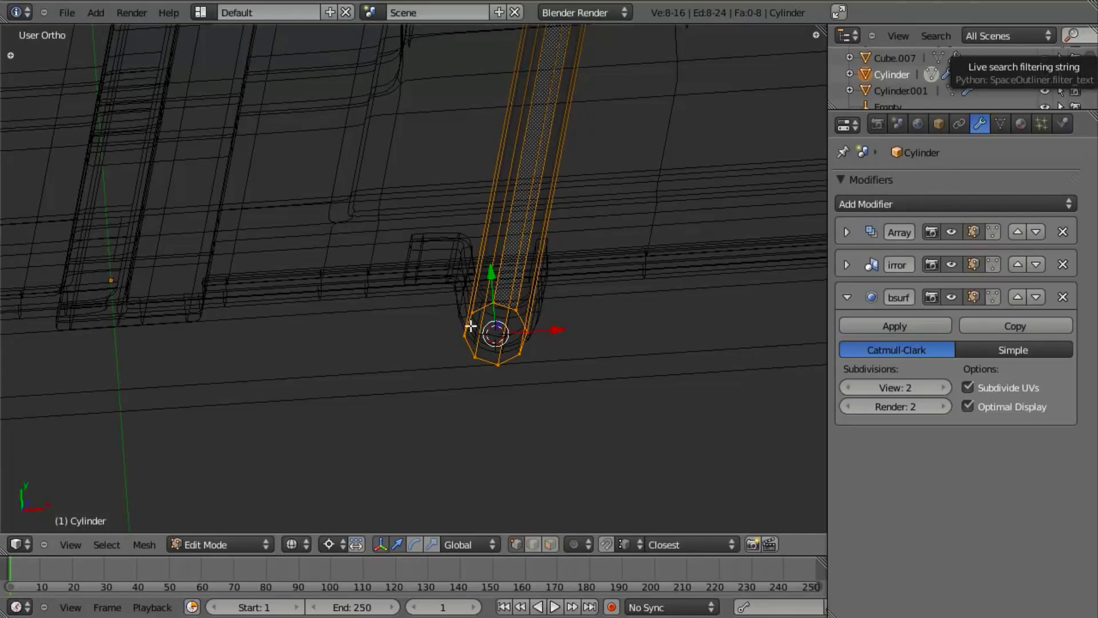
{"action": "key", "text": "Tab"}
{"action": "right_click", "coordinate": [468, 304]}
{"action": "right_click", "coordinate": [468, 303]}
{"action": "key", "text": "Tab"}
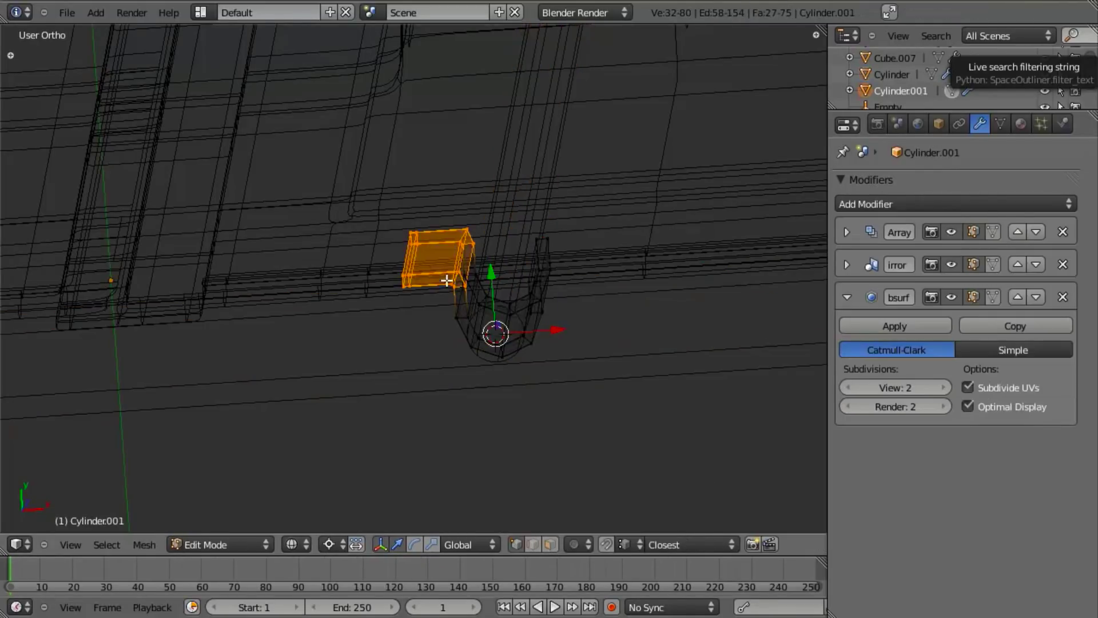
- Extrude the selected flange in place and scale it by -1 along X about the 3D cursor to mirror it across the bar
{"action": "key", "text": "KP_7"}
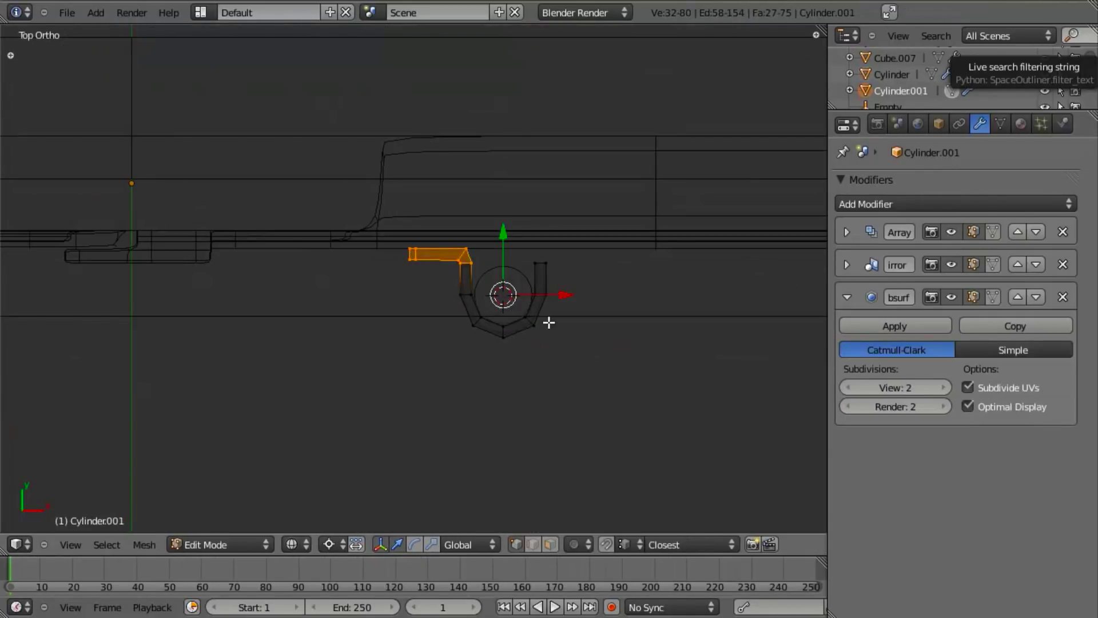
{"action": "key", "text": "e"}
{"action": "right_click", "coordinate": [548, 322]}
{"action": "key", "text": "s"}
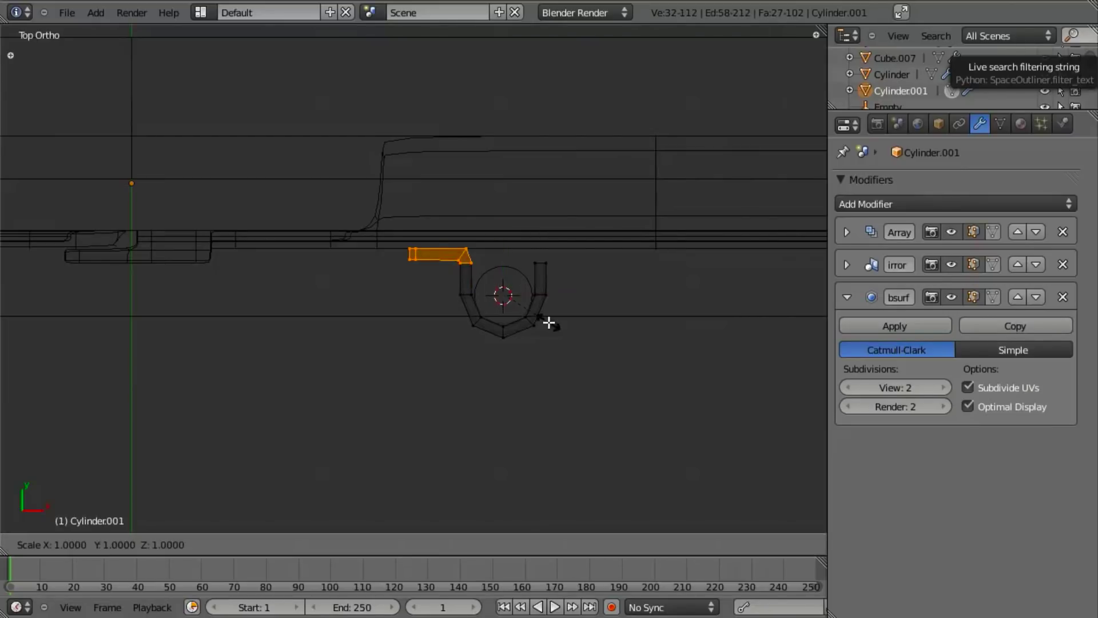
{"action": "key", "text": "x"}
{"action": "key", "text": "0"}
{"action": "key", "text": "BackSpace"}
{"action": "key", "text": "minus"}
{"action": "key", "text": "1"}
{"action": "key", "text": "Return"}
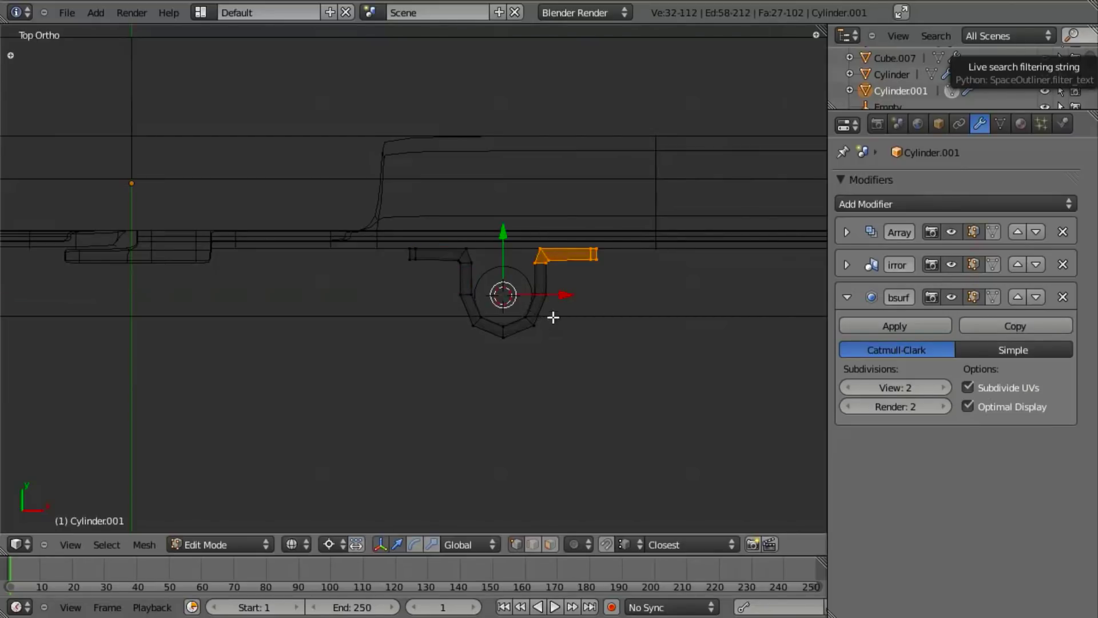
- Remove doubles across the entire bracket mesh and return to Object Mode in solid shading
{"action": "key", "text": "a"}
{"action": "key", "text": "a"}
{"action": "key", "text": "w"}
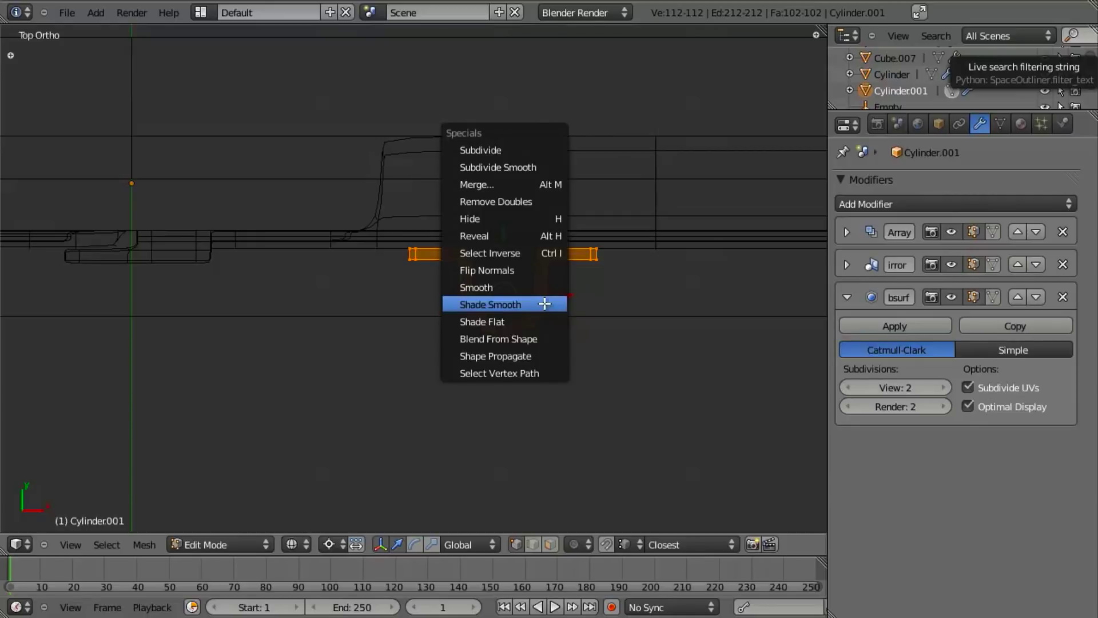
{"action": "left_click", "coordinate": [516, 206]}
{"action": "scroll", "coordinate": [486, 354], "scroll_direction": "down", "scroll_amount": 3}
{"action": "middle_click_drag", "start_coordinate": [483, 358], "coordinate": [508, 221]}
{"action": "key", "text": "z"}
{"action": "key", "text": "Tab"}
- Reselect the bracket and examine from the front how its arrayed copies line up with the locking bars
{"action": "scroll", "coordinate": [442, 364], "scroll_direction": "down", "scroll_amount": 4}
{"action": "key", "text": "a"}
{"action": "middle_click_drag", "start_coordinate": [440, 361], "coordinate": [425, 262]}
{"action": "scroll", "coordinate": [424, 333], "scroll_direction": "down", "scroll_amount": 3}
{"action": "right_click", "coordinate": [424, 262]}
{"action": "scroll", "coordinate": [449, 294], "scroll_direction": "up", "scroll_amount": 3}
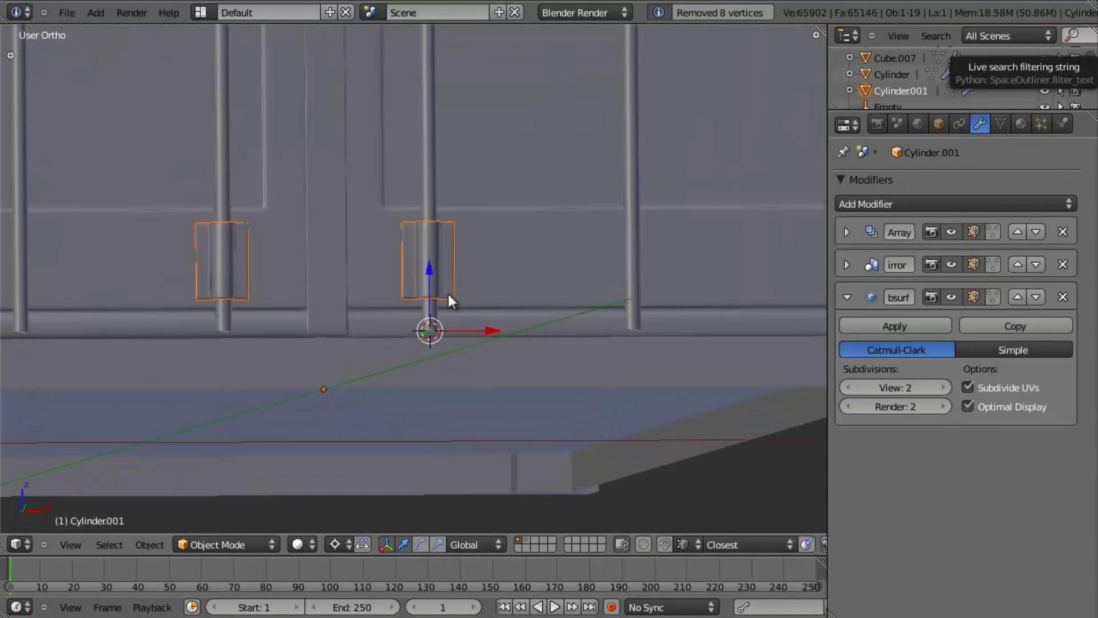
{"action": "key", "text": "KP_1"}
{"action": "scroll", "coordinate": [448, 294], "scroll_direction": "down", "scroll_amount": 3}
{"action": "scroll", "coordinate": [497, 275], "scroll_direction": "down", "scroll_amount": 3}
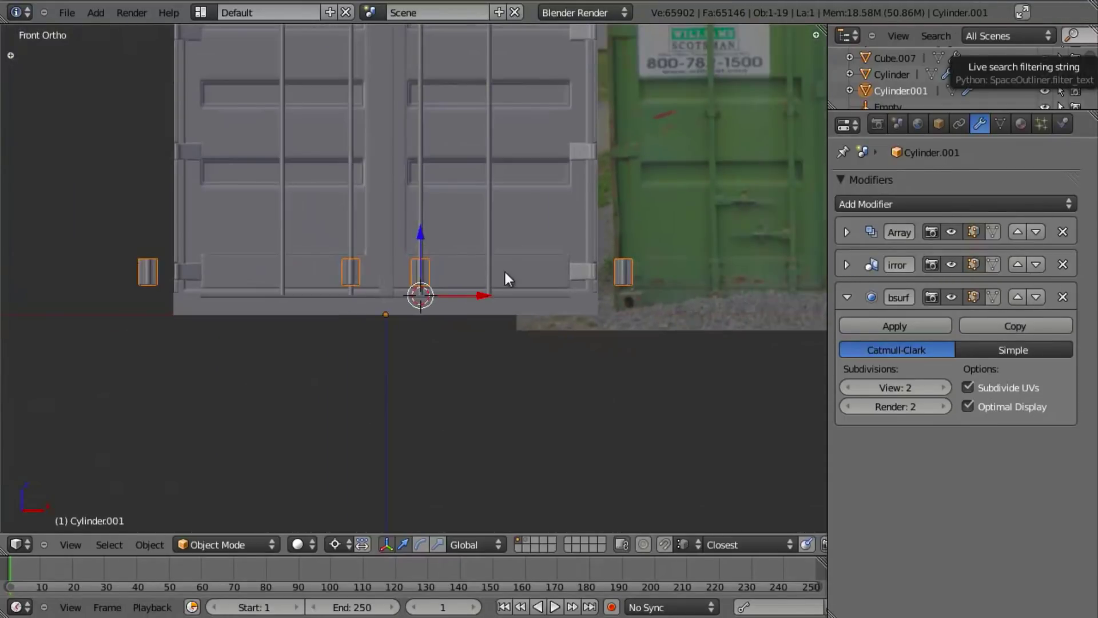
{"action": "scroll", "coordinate": [629, 277], "scroll_direction": "down", "scroll_amount": 6}
{"action": "scroll", "coordinate": [654, 343], "scroll_direction": "up", "scroll_amount": 3}
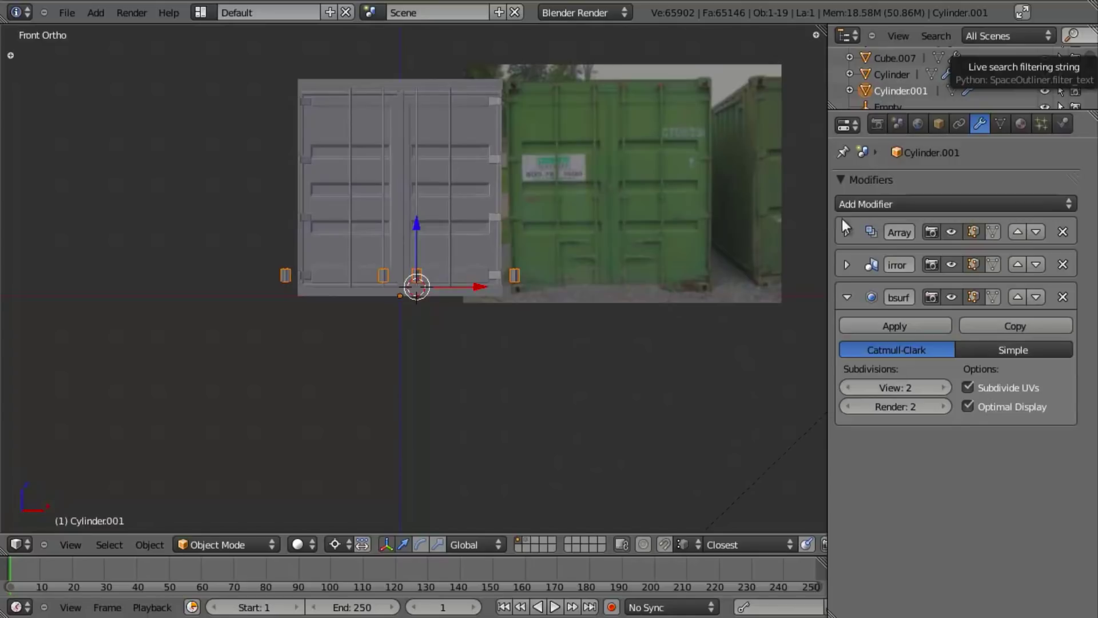
- Switch the bracket's Array modifier from relative to constant offset and set the X distance to 0.390
{"action": "left_click", "coordinate": [847, 232]}
{"action": "scroll", "coordinate": [556, 355], "scroll_direction": "up", "scroll_amount": 5}
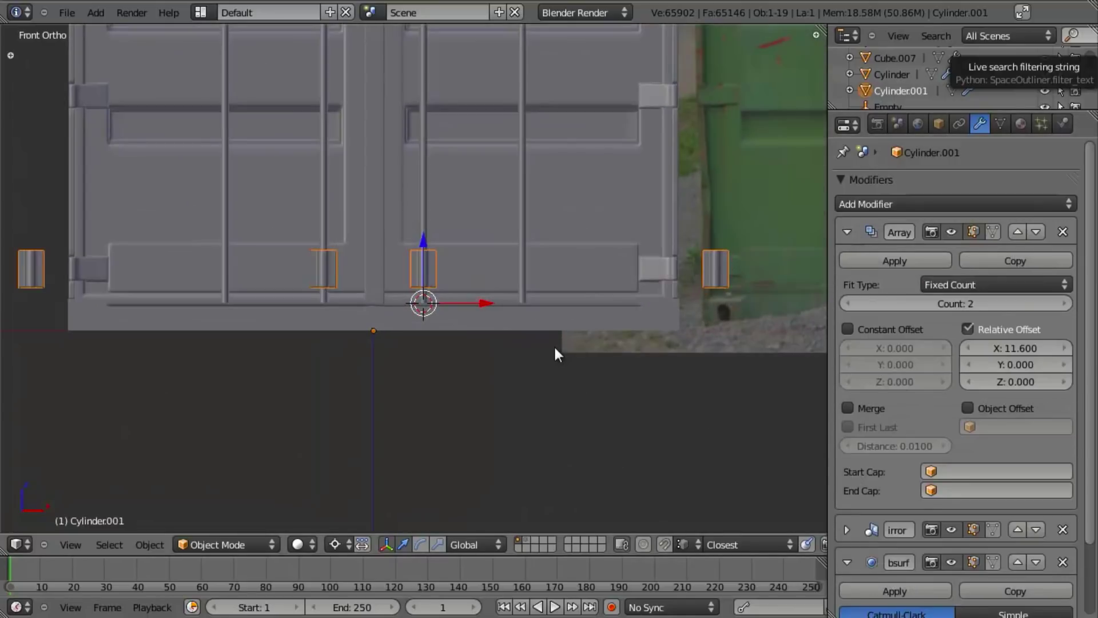
{"action": "scroll", "coordinate": [457, 371], "scroll_direction": "up", "scroll_amount": 3}
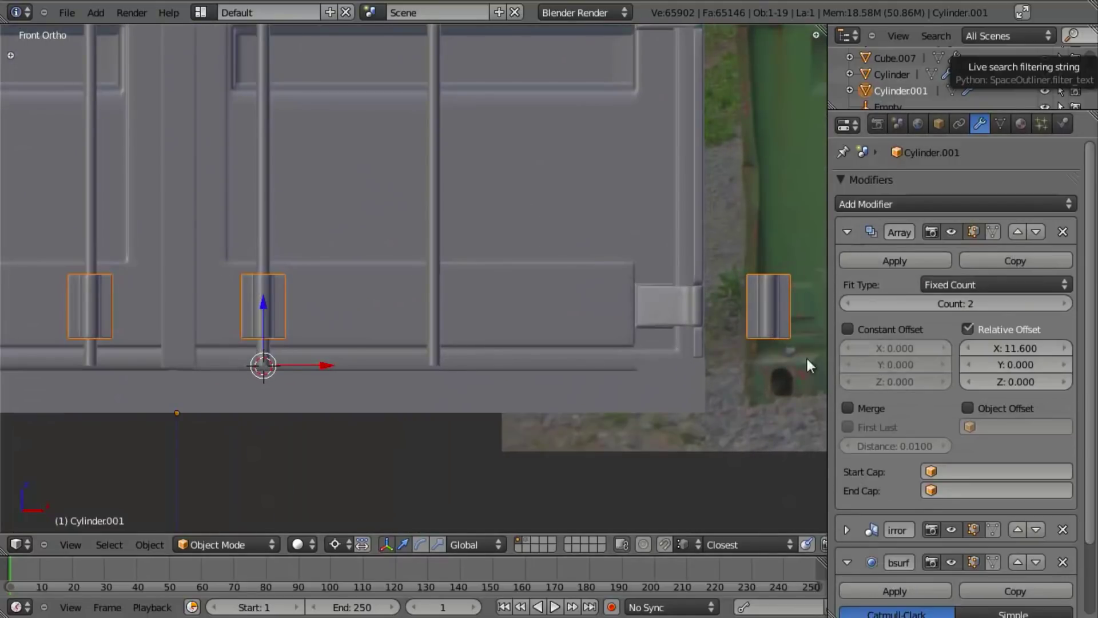
{"action": "left_click", "coordinate": [968, 329]}
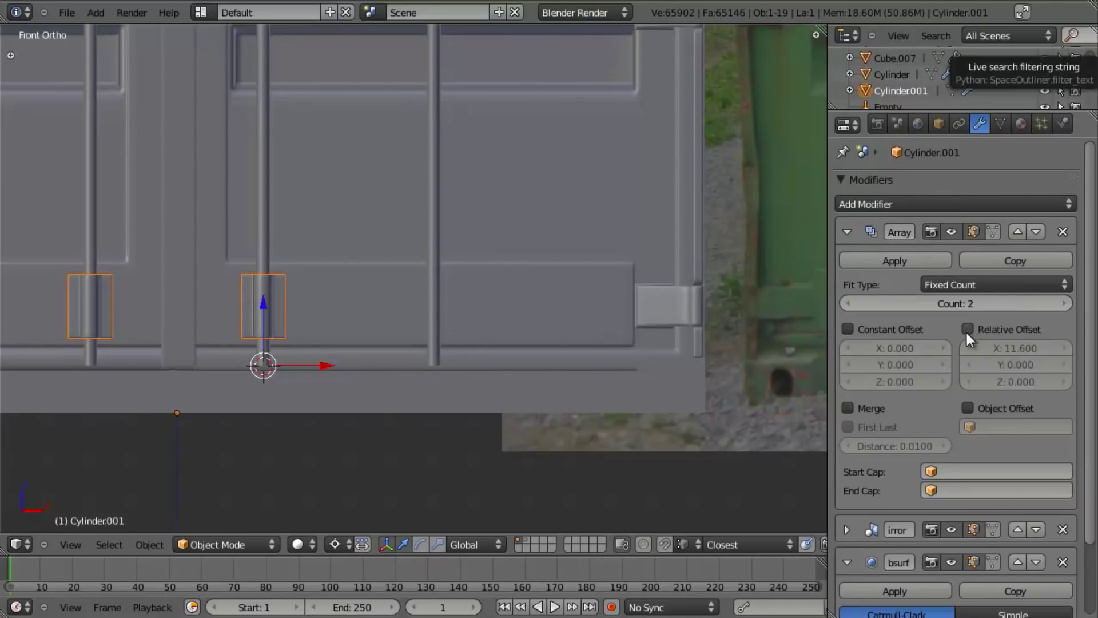
{"action": "left_click", "coordinate": [853, 329]}
{"action": "left_click_drag", "start_coordinate": [945, 348], "coordinate": [979, 348]}
- Fine-tune the Array's constant X offset to 0.395 to centre the copied bracket on the outer locking bar
{"action": "scroll", "coordinate": [606, 345], "scroll_direction": "up", "scroll_amount": 2}
{"action": "scroll", "coordinate": [605, 346], "scroll_direction": "up", "scroll_amount": 4}
{"action": "left_click", "coordinate": [919, 350]}
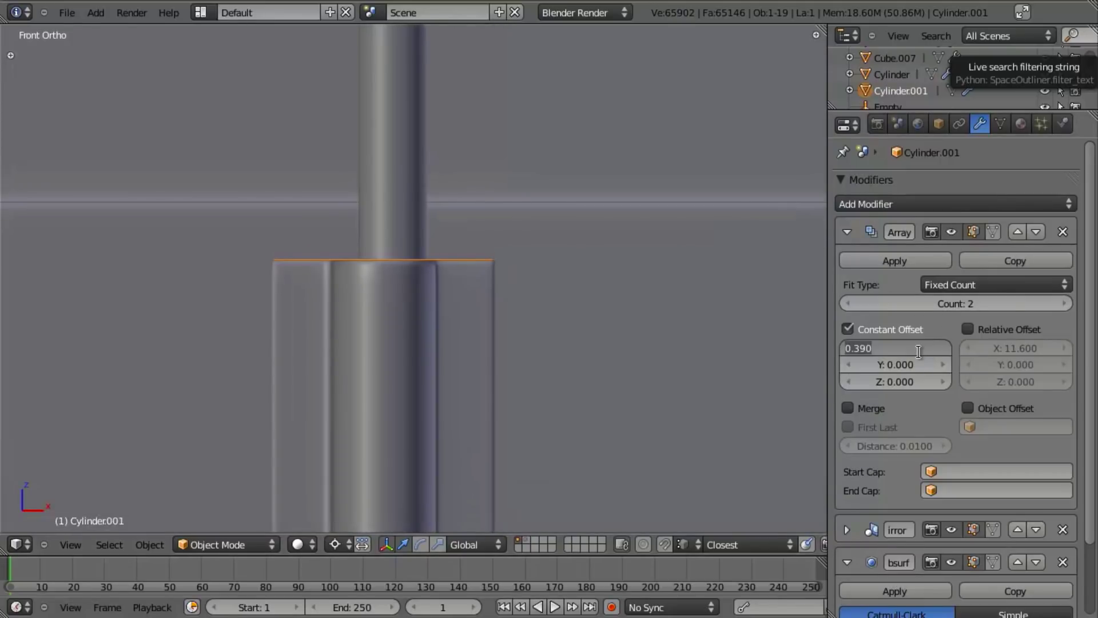
{"action": "type", "text": "4"}
{"action": "key", "text": "Return"}
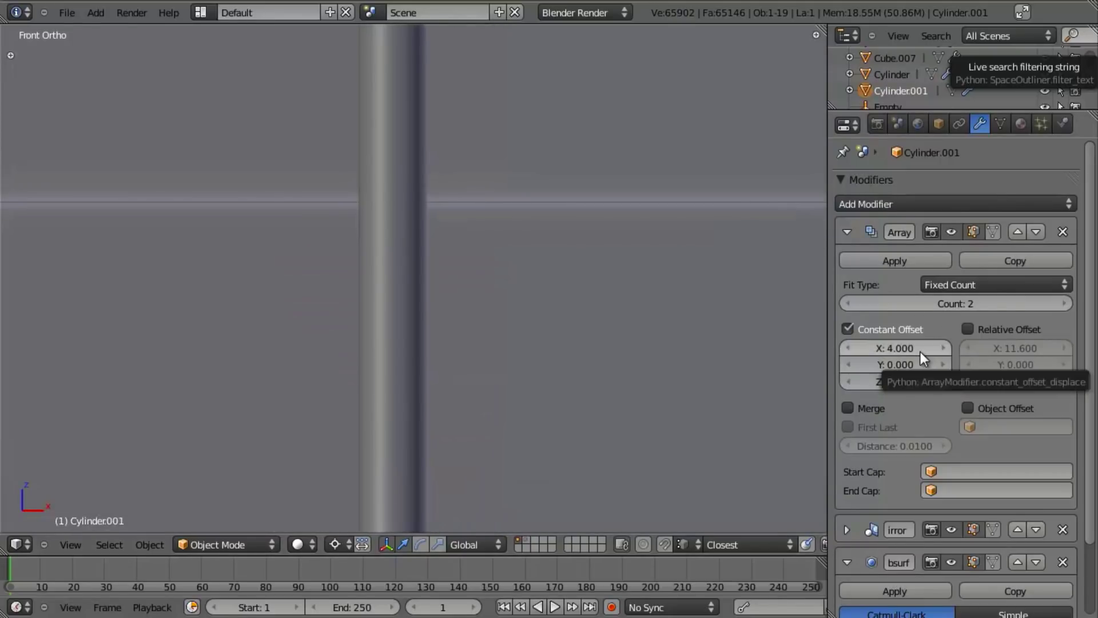
{"action": "left_click", "coordinate": [920, 350]}
{"action": "type", "text": ".4"}
{"action": "key", "text": "Return"}
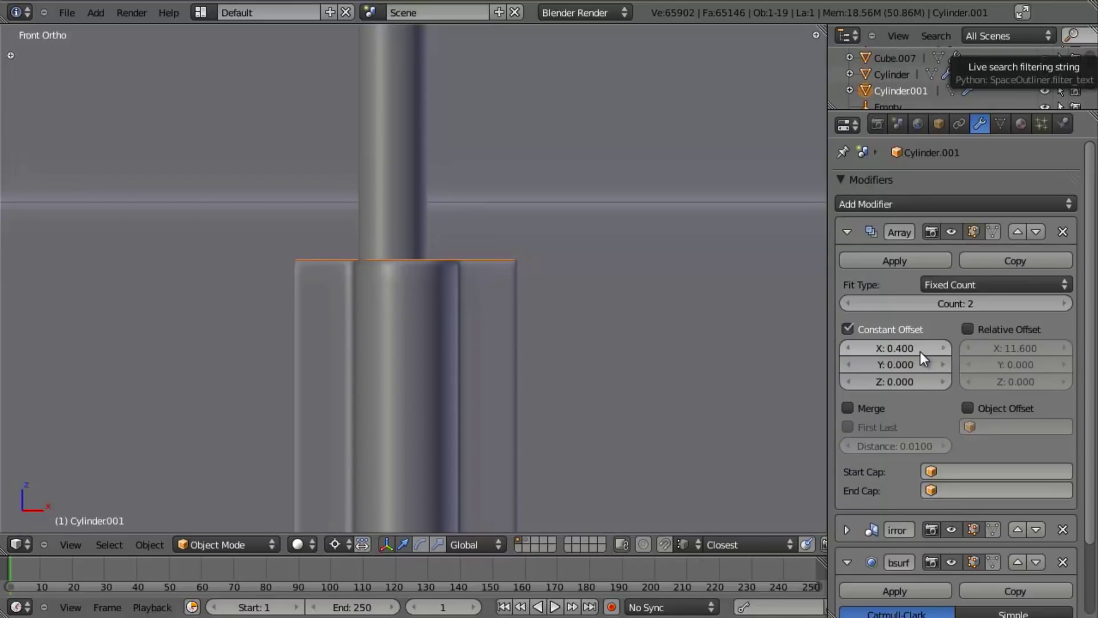
{"action": "left_click", "coordinate": [921, 352]}
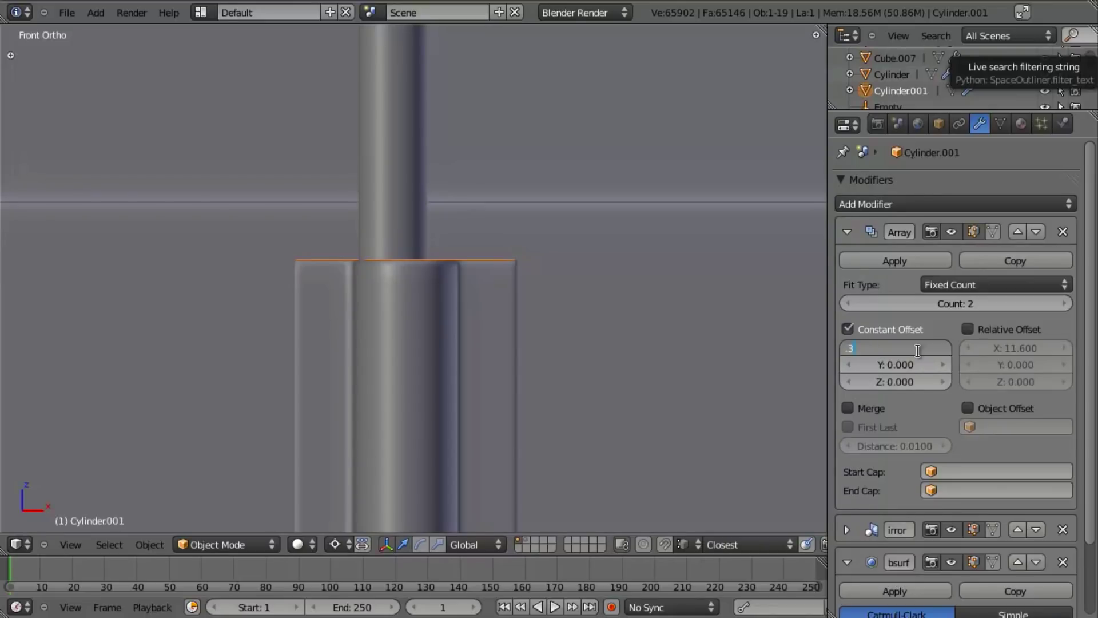
{"action": "type", "text": ".395"}
{"action": "key", "text": "Return"}
{"action": "scroll", "coordinate": [476, 351], "scroll_direction": "down", "scroll_amount": 5}
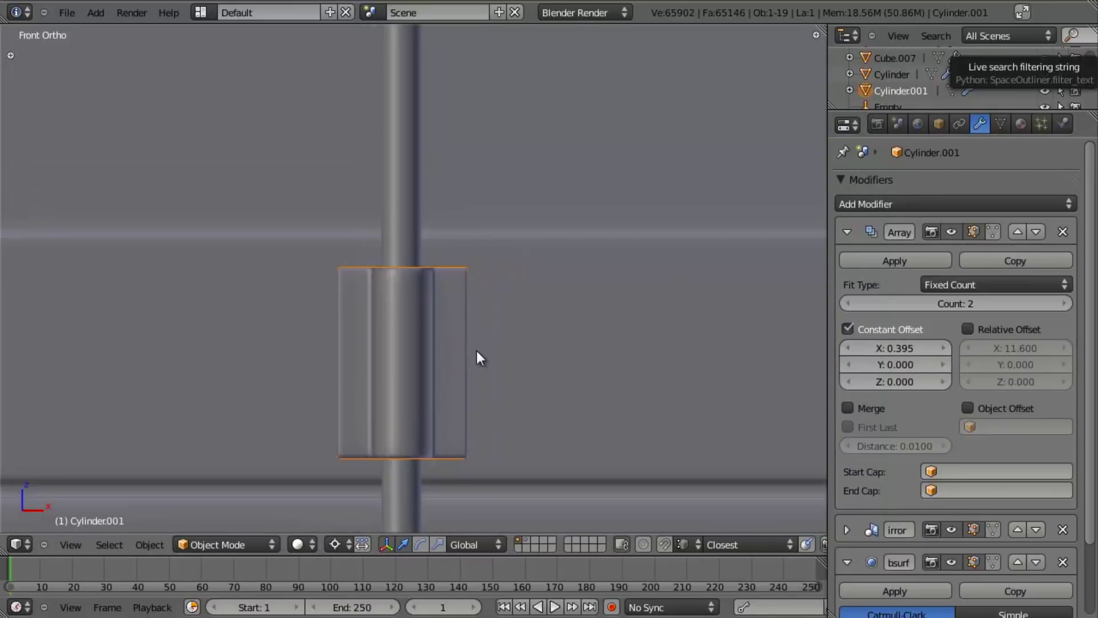
- Check the lower brackets against the reference photo, duplicate the bracket's Array modifier and collapse the original one's settings
{"action": "middle_click_drag", "start_coordinate": [369, 303], "coordinate": [430, 416]}
{"action": "scroll", "coordinate": [422, 444], "scroll_direction": "up", "scroll_amount": 5}
{"action": "key", "text": "KP_1"}
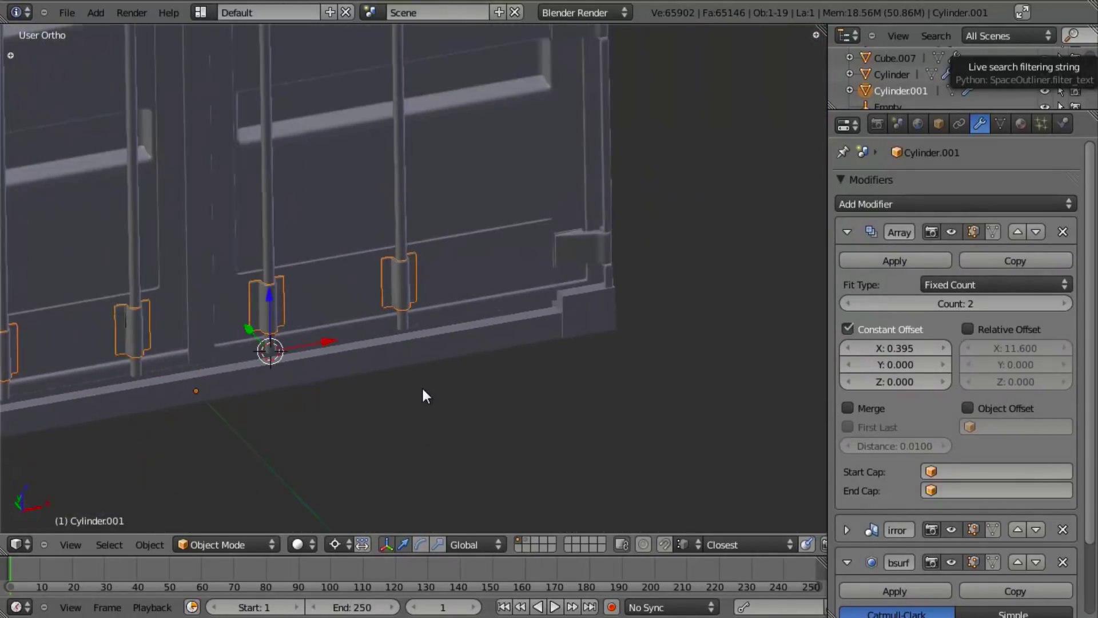
{"action": "scroll", "coordinate": [404, 342], "scroll_direction": "up", "scroll_amount": 4}
{"action": "scroll", "coordinate": [423, 297], "scroll_direction": "down", "scroll_amount": 8}
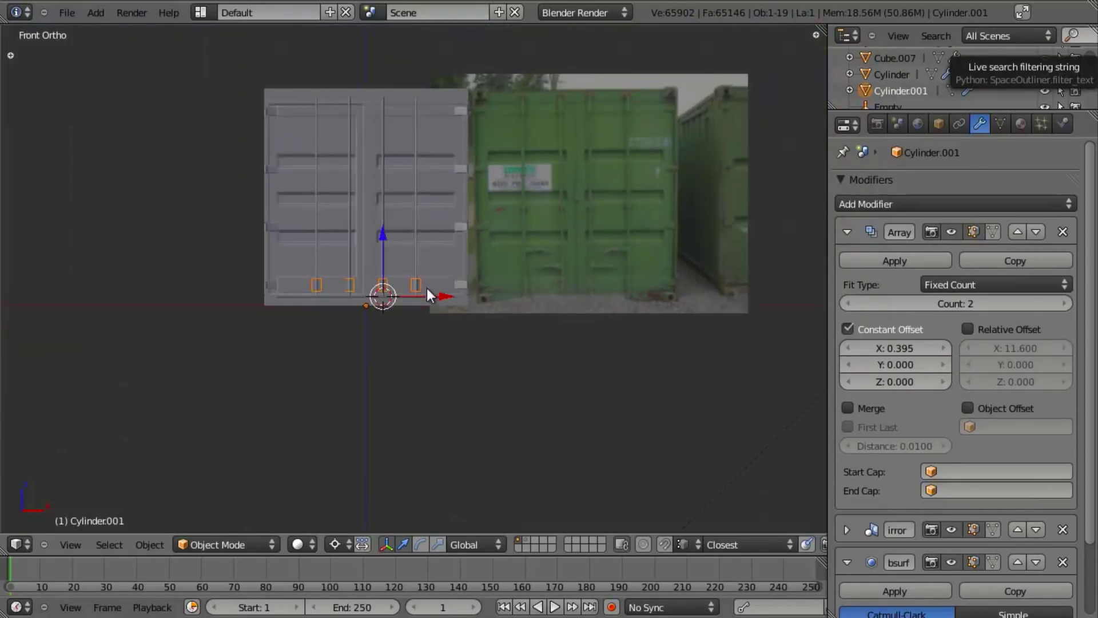
{"action": "scroll", "coordinate": [424, 304], "scroll_direction": "up", "scroll_amount": 4}
{"action": "middle_click_drag", "start_coordinate": [463, 337], "coordinate": [461, 308], "text": "shift"}
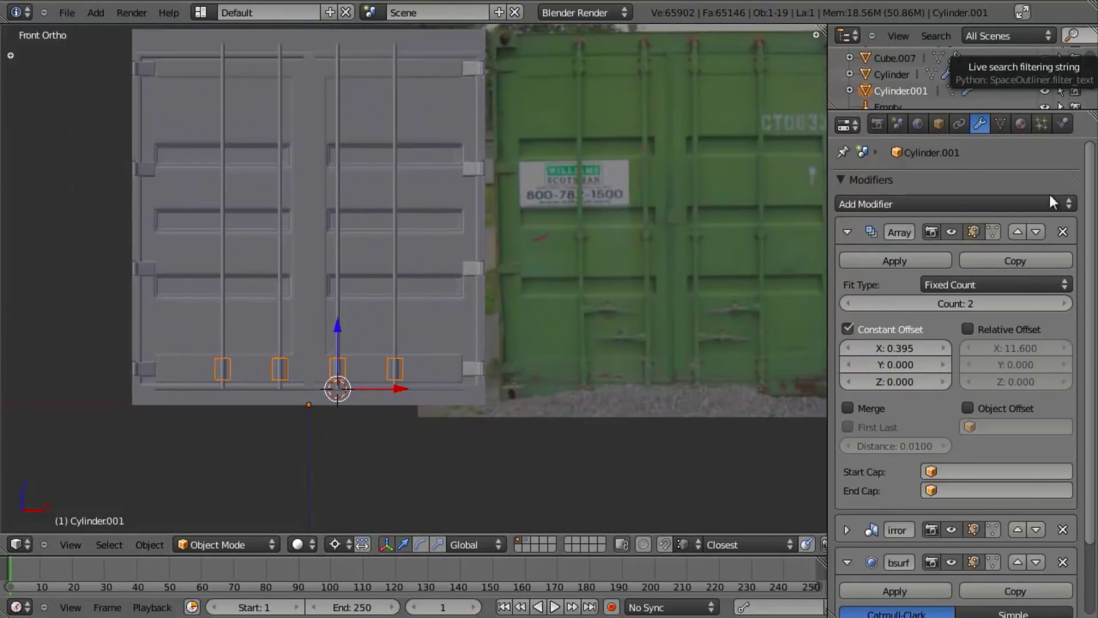
{"action": "left_click", "coordinate": [1029, 261]}
{"action": "left_click", "coordinate": [848, 232]}
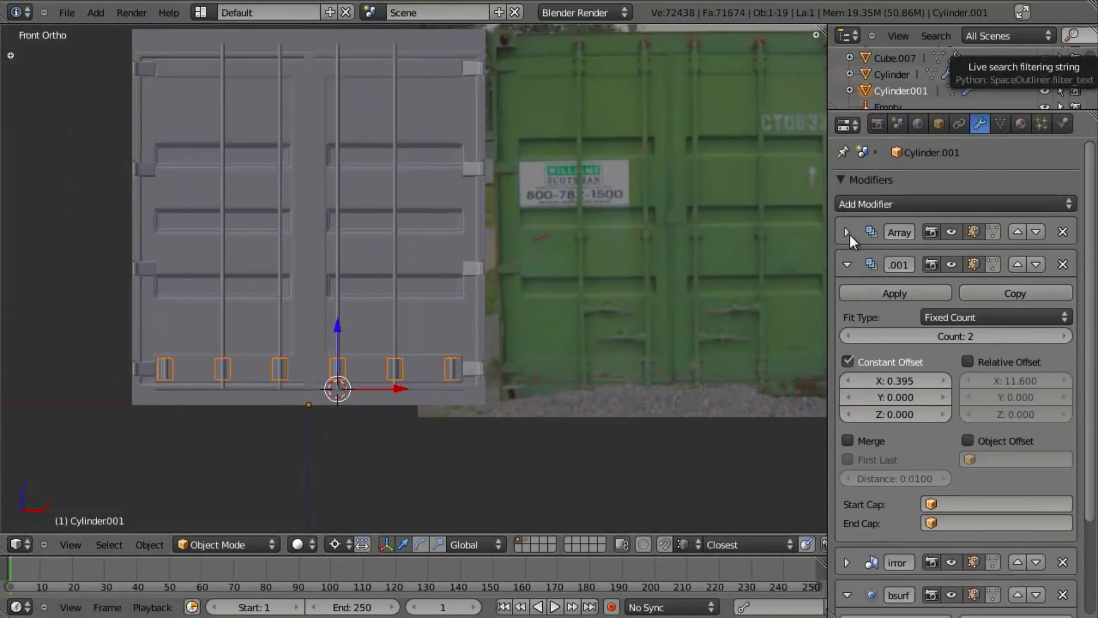
- Set the duplicated Array's constant offset to X 0 and Z 2.060 to place matching brackets near the door's upper edge
{"action": "left_click", "coordinate": [908, 381]}
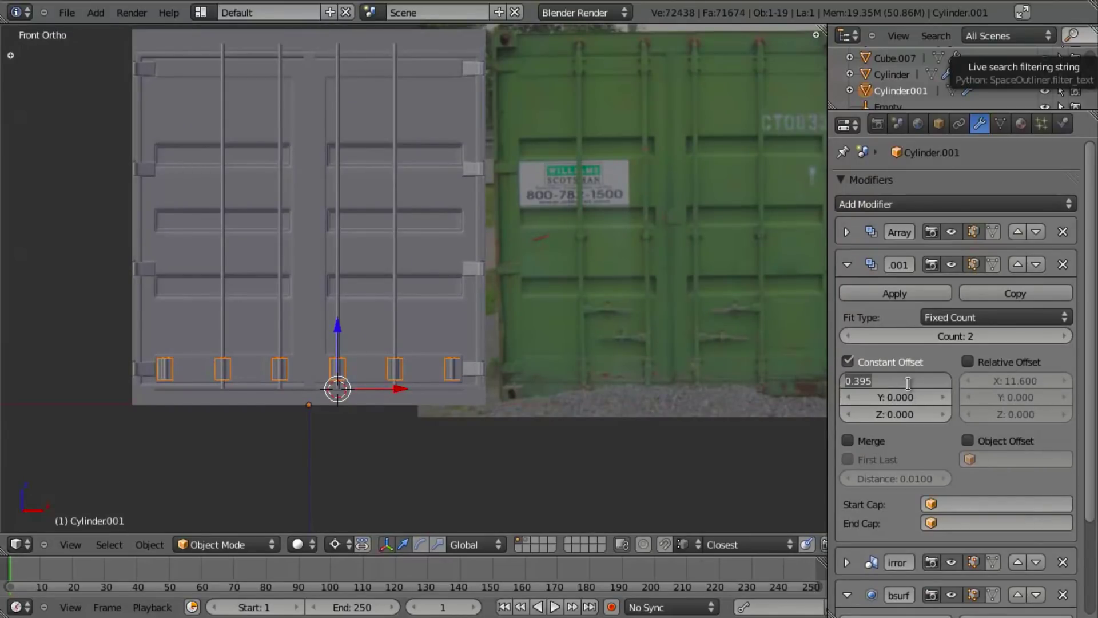
{"action": "type", "text": "0"}
{"action": "key", "text": "Return"}
{"action": "left_click", "coordinate": [928, 413]}
{"action": "type", "text": "0.8"}
{"action": "key", "text": "Return"}
{"action": "left_click_drag", "start_coordinate": [945, 421], "coordinate": [478, 268], "text": "ctrl"}
{"action": "scroll", "coordinate": [478, 268], "scroll_direction": "up", "scroll_amount": 6}
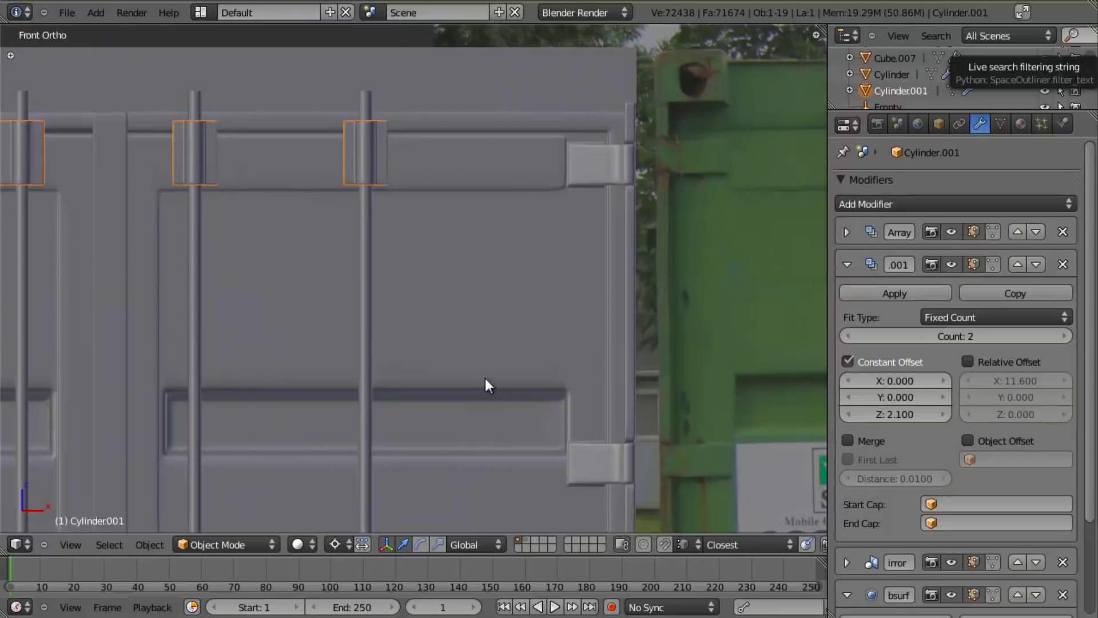
{"action": "middle_click_drag", "start_coordinate": [517, 309], "coordinate": [421, 336], "text": "shift"}
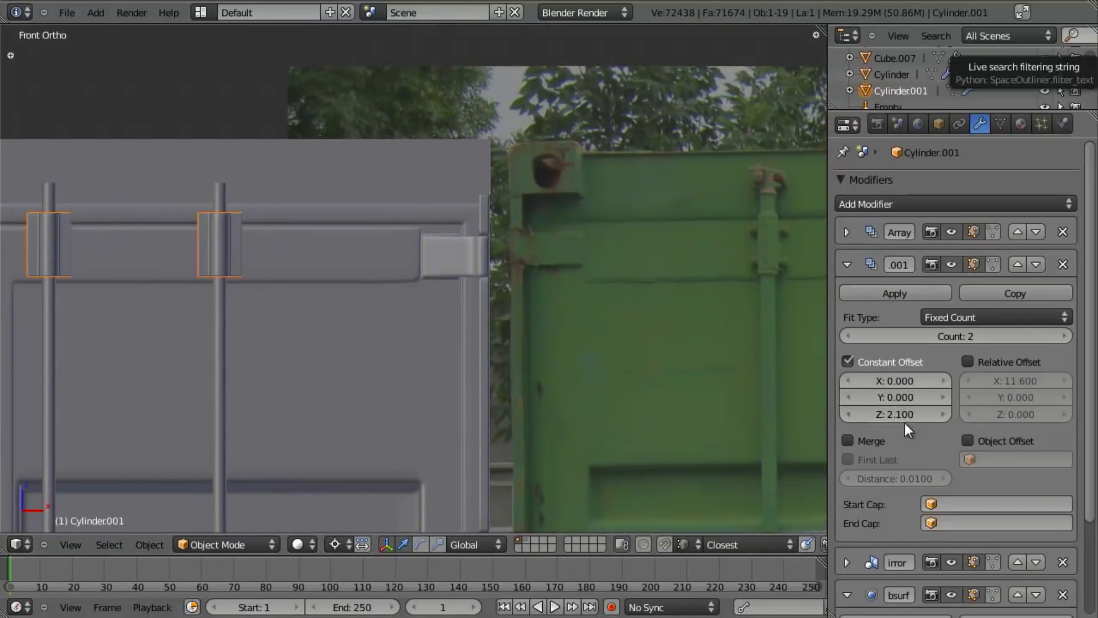
{"action": "left_click_drag", "start_coordinate": [864, 410], "coordinate": [860, 409]}
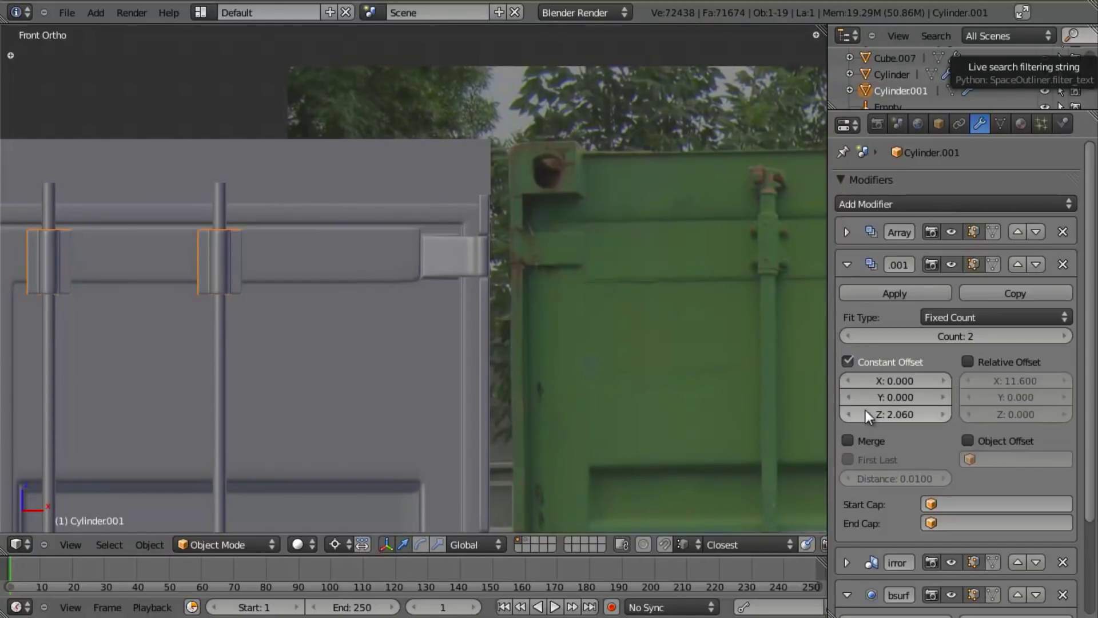
- Move the door panel's horizontal edge rows beneath the upper brackets down about 0.05 along global Z
{"action": "right_click", "coordinate": [282, 276]}
{"action": "key", "text": "Tab"}
{"action": "middle_click_drag", "start_coordinate": [370, 278], "coordinate": [427, 257], "text": "shift"}
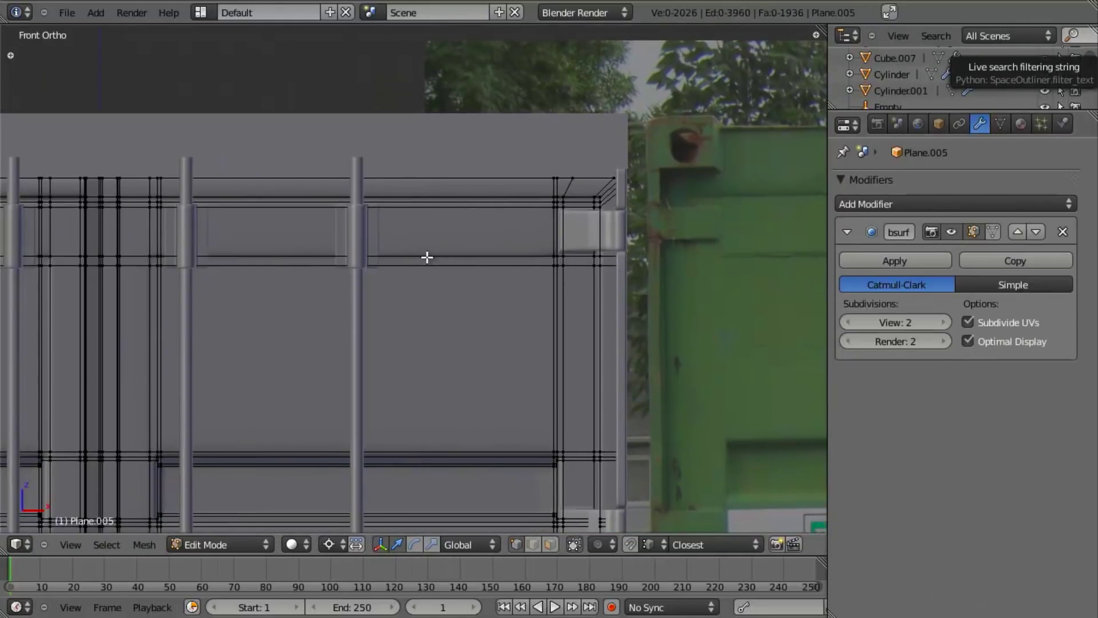
{"action": "key", "text": "b"}
{"action": "left_click_drag", "start_coordinate": [36, 244], "coordinate": [726, 309]}
{"action": "scroll", "coordinate": [601, 300], "scroll_direction": "down", "scroll_amount": 7}
{"action": "key", "text": "b"}
{"action": "mouse_move", "coordinate": [142, 267]}
{"action": "left_mouse_down"}
{"action": "mouse_move", "coordinate": [436, 297]}
{"action": "mouse_move", "coordinate": [293, 314]}
{"action": "left_mouse_up"}
{"action": "key", "text": "z"}
{"action": "key", "text": "b"}
{"action": "left_click_drag", "start_coordinate": [164, 265], "coordinate": [687, 294]}
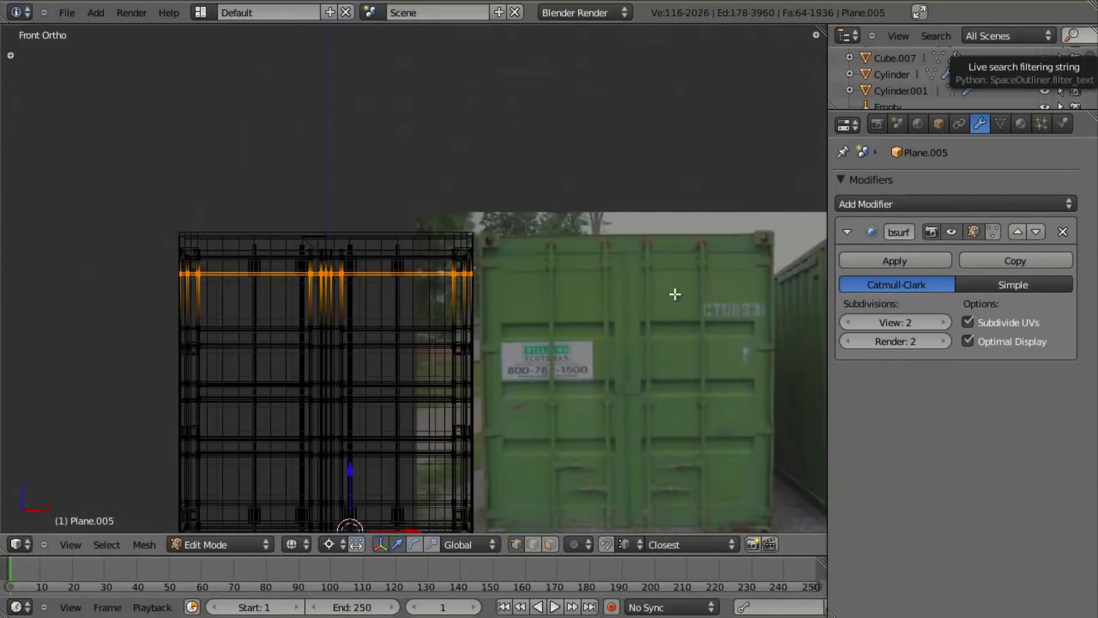
{"action": "key", "text": "z"}
{"action": "scroll", "coordinate": [490, 291], "scroll_direction": "up", "scroll_amount": 5}
{"action": "key", "text": "g"}
{"action": "key", "text": "z"}
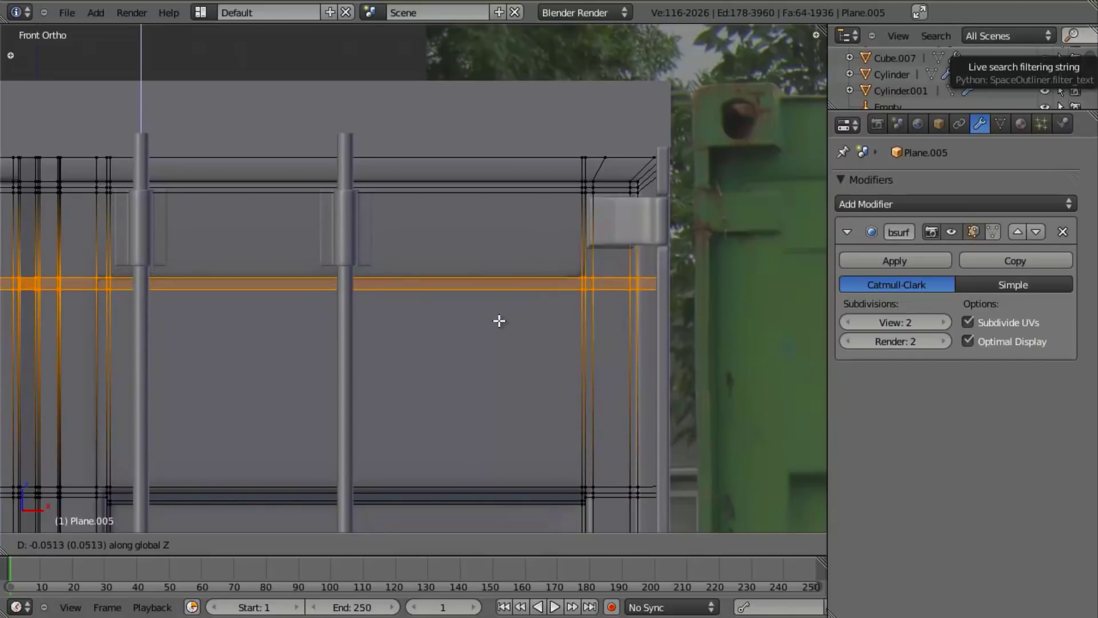
{"action": "left_click", "coordinate": [500, 323]}
{"action": "key", "text": "a"}
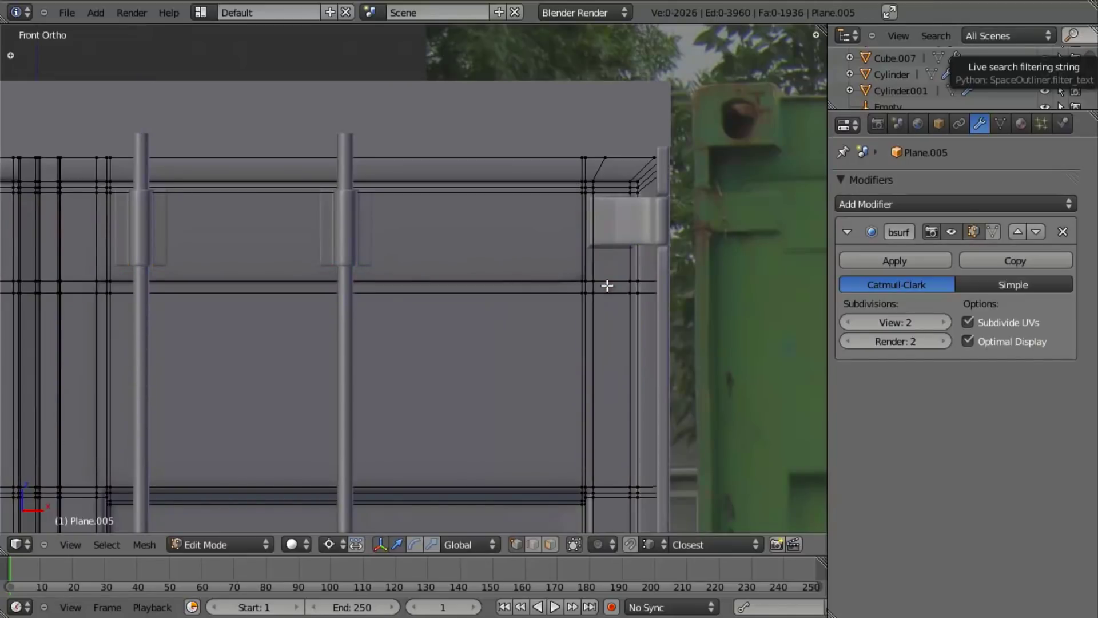
- Add a horizontal edge loop beneath the right door's upper brackets at edge slide -0.83 and try flattening it along global Z
{"action": "left_click", "coordinate": [594, 259]}
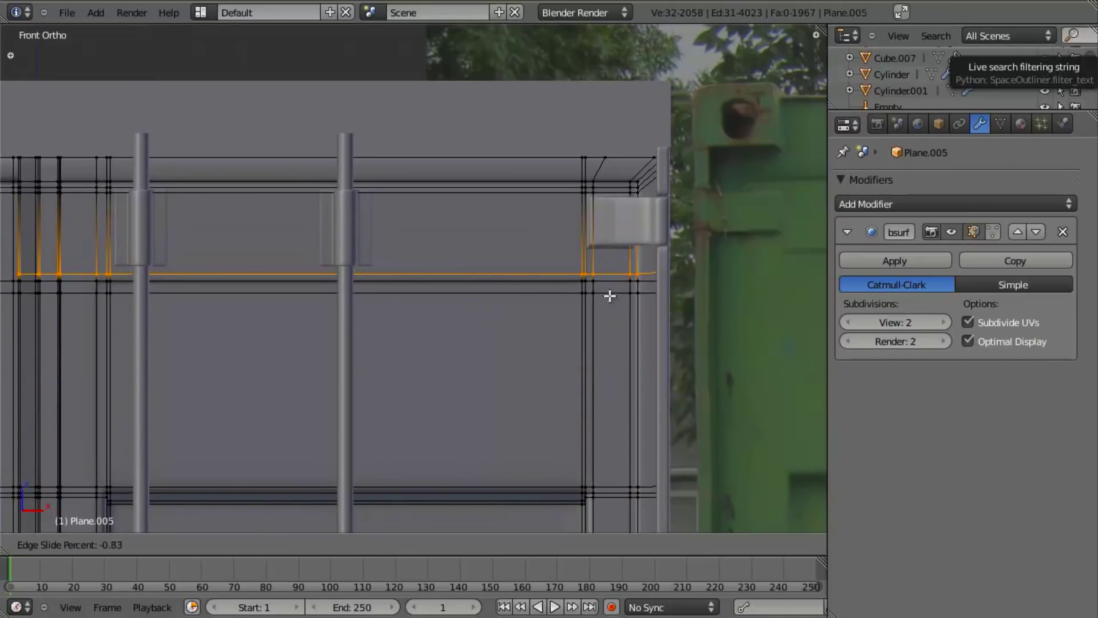
{"action": "left_click", "coordinate": [610, 295]}
{"action": "scroll", "coordinate": [608, 297], "scroll_direction": "down", "scroll_amount": 3}
{"action": "key", "text": "s"}
{"action": "key", "text": "z"}
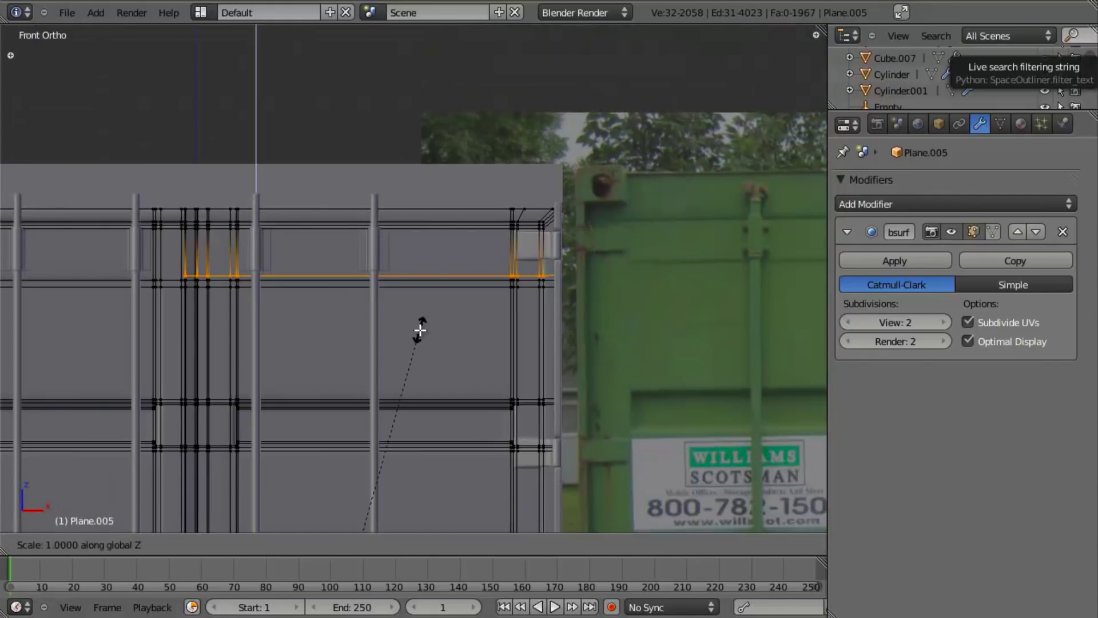
{"action": "key", "text": "0"}
{"action": "key", "text": "Return"}
{"action": "key", "text": "ctrl+z"}
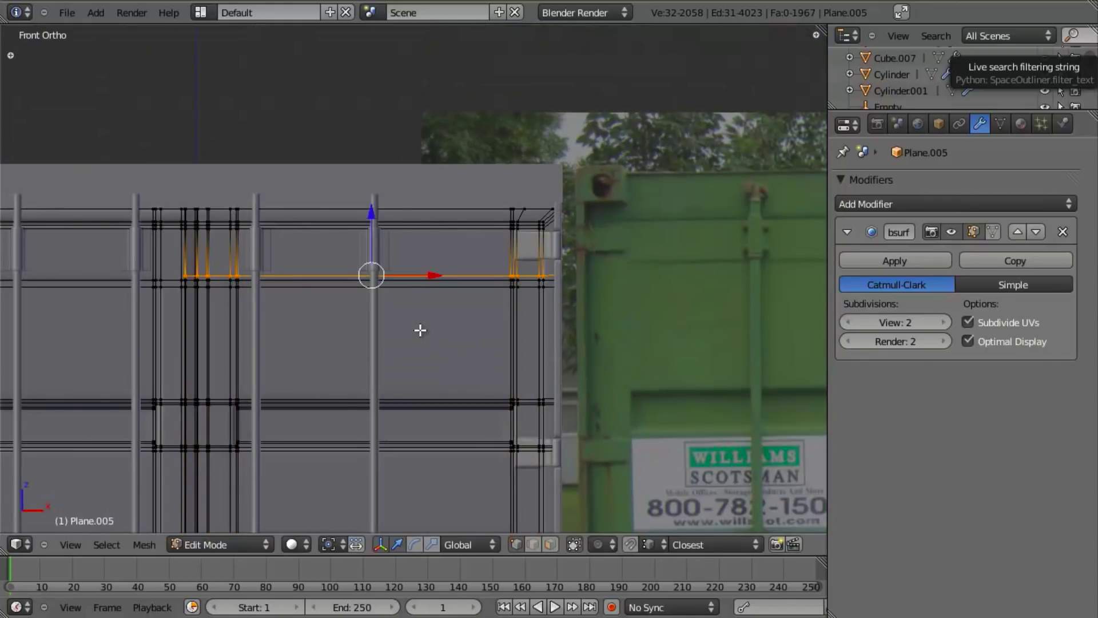
- Flatten the new edge loop by scaling it to 0 along local Z and again along global Z
{"action": "key", "text": "s"}
{"action": "key", "text": "z"}
{"action": "key", "text": "z"}
{"action": "key", "text": "0"}
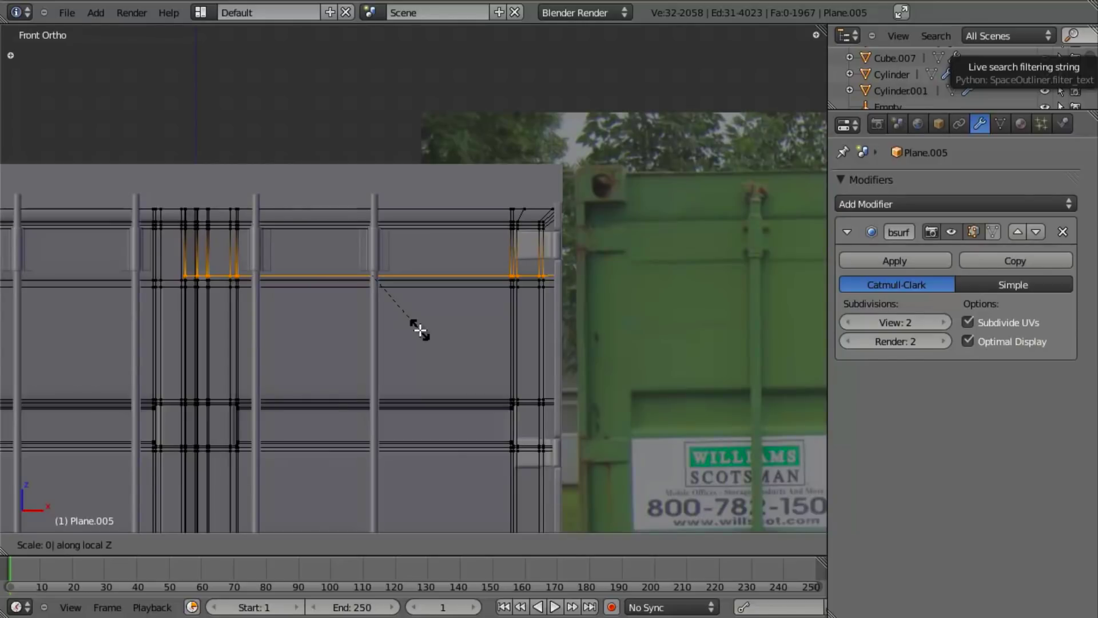
{"action": "key", "text": "Return"}
{"action": "key", "text": "s"}
{"action": "key", "text": "z"}
{"action": "key", "text": "0"}
{"action": "key", "text": "Return"}
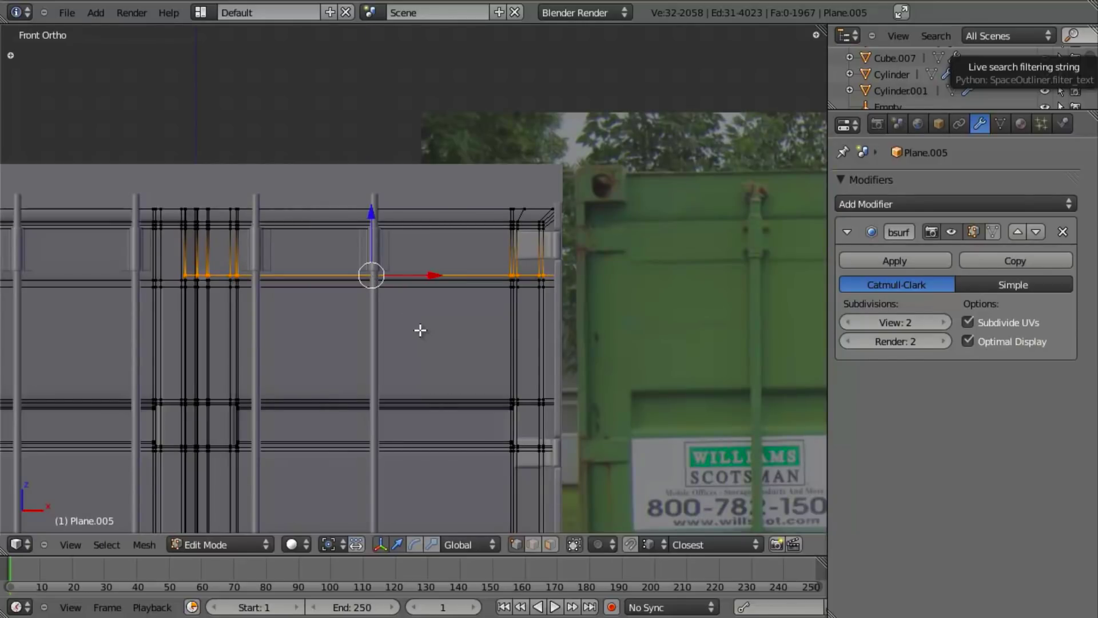
- Add a matching horizontal edge loop beneath the left door's upper brackets and nudge it about 0.0017 down along global Z
{"action": "middle_click_drag", "start_coordinate": [224, 273], "coordinate": [643, 244], "text": "shift"}
{"action": "scroll", "coordinate": [290, 278], "scroll_direction": "up", "scroll_amount": 4}
{"action": "key", "text": "a"}
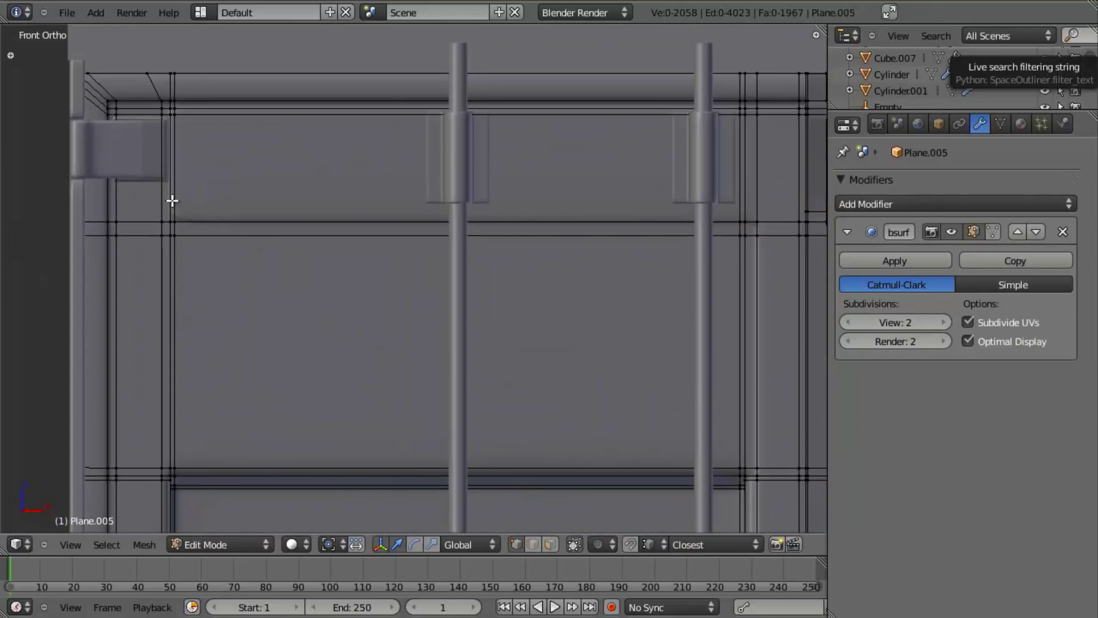
{"action": "key", "text": "ctrl+r"}
{"action": "left_click", "coordinate": [172, 211]}
{"action": "left_click", "coordinate": [171, 241]}
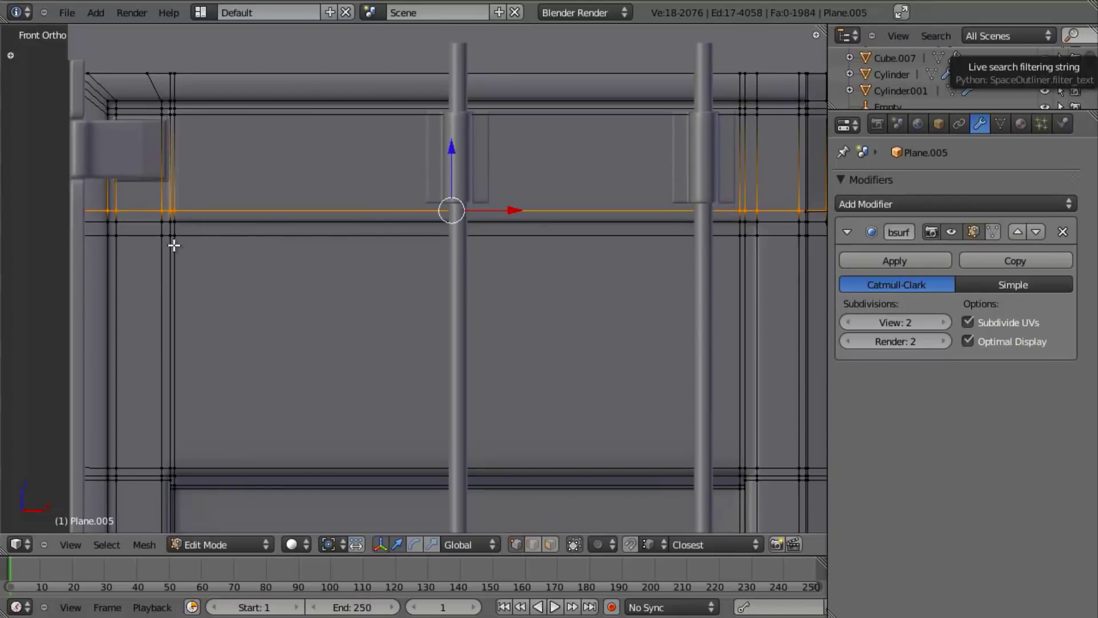
{"action": "scroll", "coordinate": [442, 268], "scroll_direction": "down", "scroll_amount": 2}
{"action": "scroll", "coordinate": [443, 268], "scroll_direction": "down", "scroll_amount": 1}
{"action": "middle_click_drag", "start_coordinate": [649, 266], "coordinate": [383, 270], "text": "shift"}
{"action": "scroll", "coordinate": [464, 243], "scroll_direction": "up", "scroll_amount": 4}
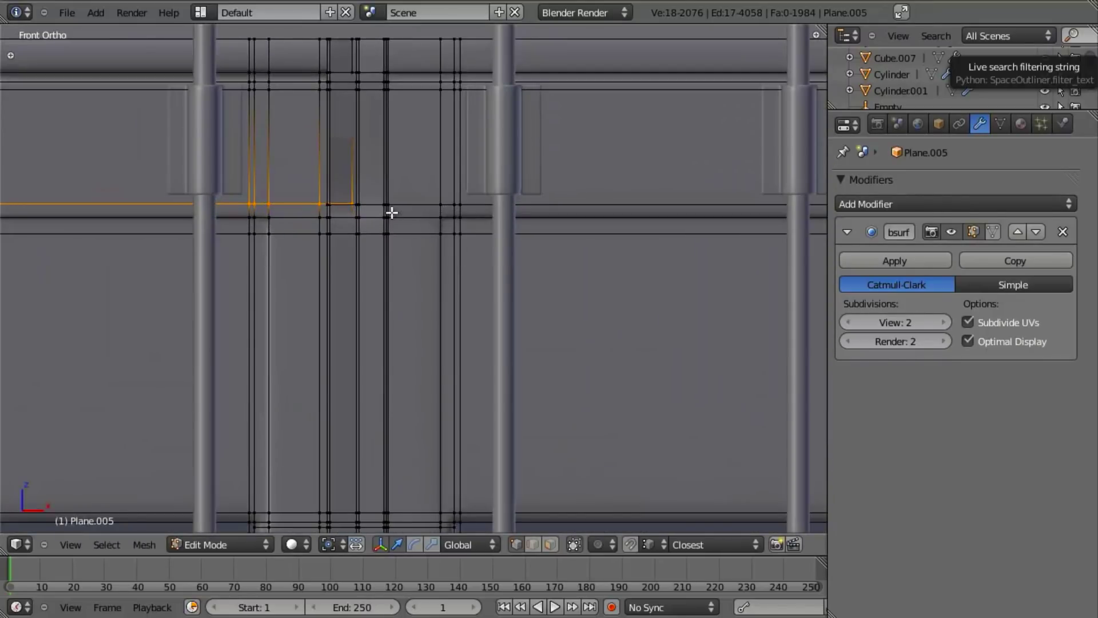
{"action": "key", "text": "g"}
{"action": "key", "text": "z"}
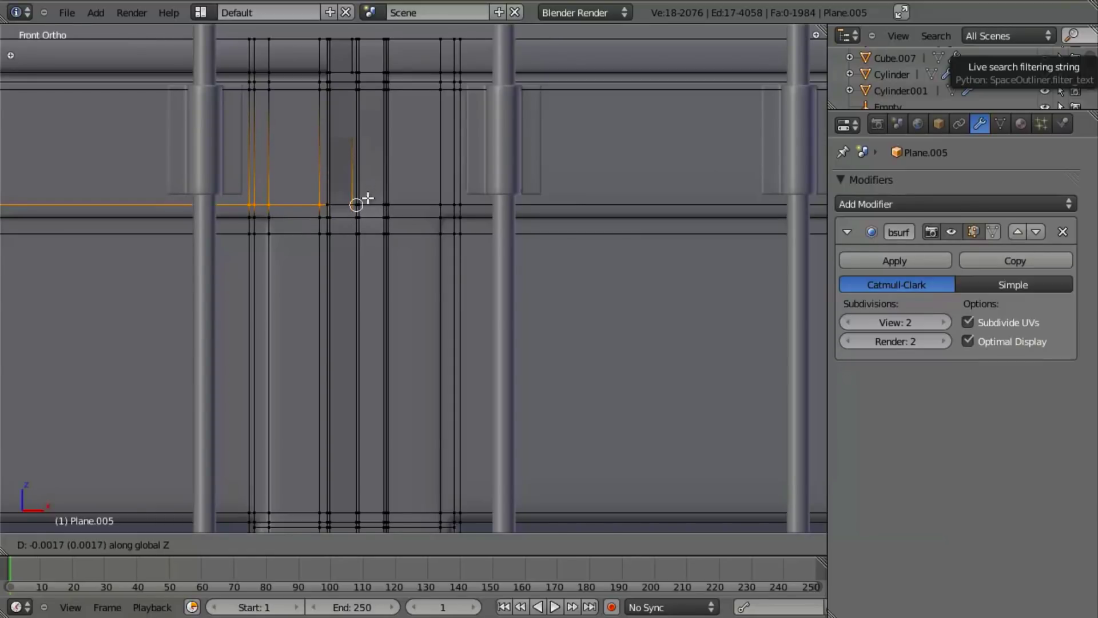
{"action": "left_click", "coordinate": [368, 198]}
- Inspect the edge rows where the two doors meet, and undo the left door's edge loop and its vertical move
{"action": "key", "text": "Tab"}
{"action": "scroll", "coordinate": [400, 314], "scroll_direction": "down", "scroll_amount": 3}
{"action": "scroll", "coordinate": [361, 284], "scroll_direction": "up", "scroll_amount": 3}
{"action": "middle_click_drag", "start_coordinate": [362, 284], "coordinate": [502, 326]}
{"action": "key", "text": "Tab"}
{"action": "scroll", "coordinate": [238, 247], "scroll_direction": "up", "scroll_amount": 3}
{"action": "right_click", "coordinate": [321, 217]}
{"action": "middle_click_drag", "start_coordinate": [416, 308], "coordinate": [564, 335], "text": "shift"}
{"action": "scroll", "coordinate": [495, 324], "scroll_direction": "up", "scroll_amount": 6}
{"action": "key", "text": "ctrl+z"}
{"action": "key", "text": "ctrl+z"}
{"action": "key", "text": "ctrl+z"}
{"action": "key", "text": "ctrl+z"}
{"action": "key", "text": "ctrl+z"}
{"action": "key", "text": "ctrl+z"}
{"action": "key", "text": "ctrl+z"}
{"action": "key", "text": "ctrl+z"}
{"action": "key", "text": "ctrl+z"}
- Scale the right door's new edge loop to 0 along global Z to level it
{"action": "scroll", "coordinate": [566, 260], "scroll_direction": "down", "scroll_amount": 4}
{"action": "middle_click_drag", "start_coordinate": [566, 260], "coordinate": [503, 253]}
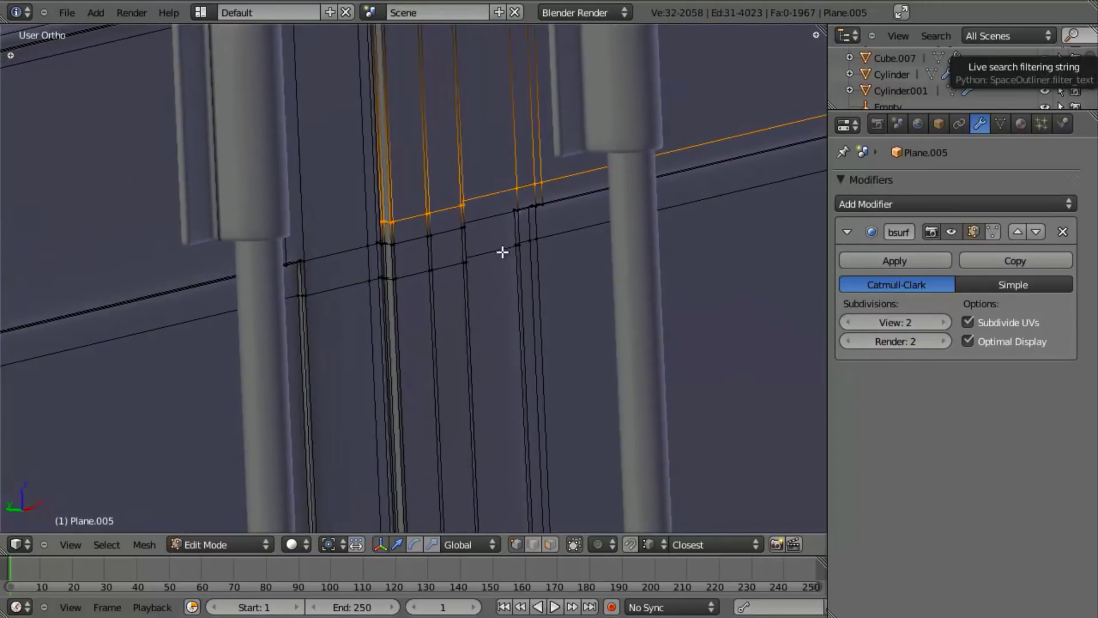
{"action": "scroll", "coordinate": [508, 226], "scroll_direction": "down", "scroll_amount": 6}
{"action": "key", "text": "s"}
{"action": "key", "text": "z"}
{"action": "key", "text": "0"}
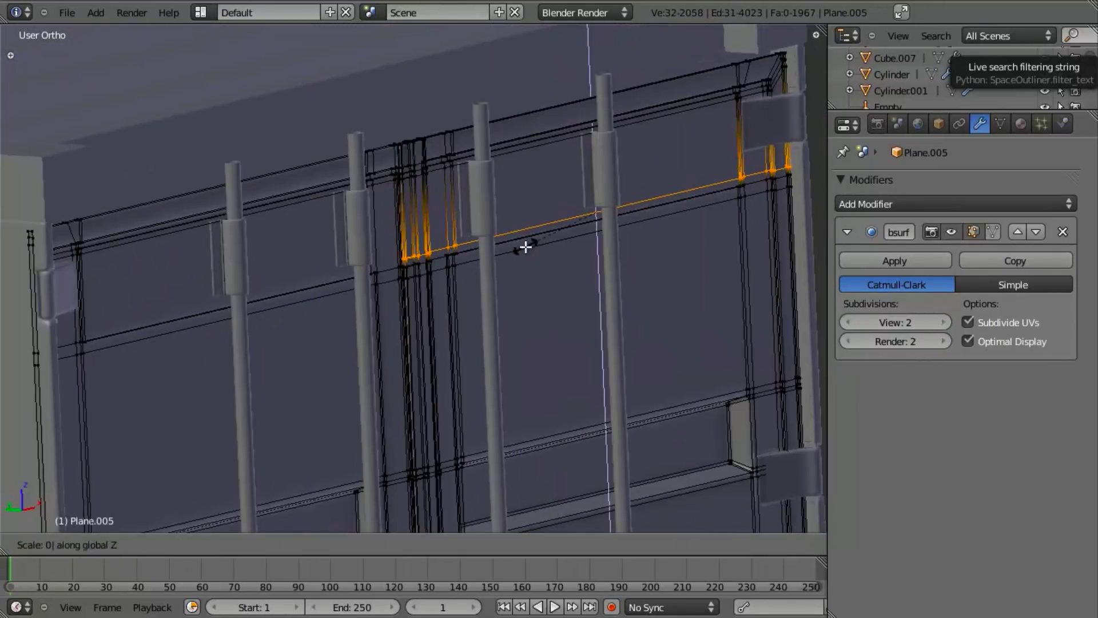
{"action": "key", "text": "Return"}
{"action": "scroll", "coordinate": [454, 277], "scroll_direction": "up", "scroll_amount": 5}
{"action": "key", "text": "g"}
{"action": "key", "text": "z"}
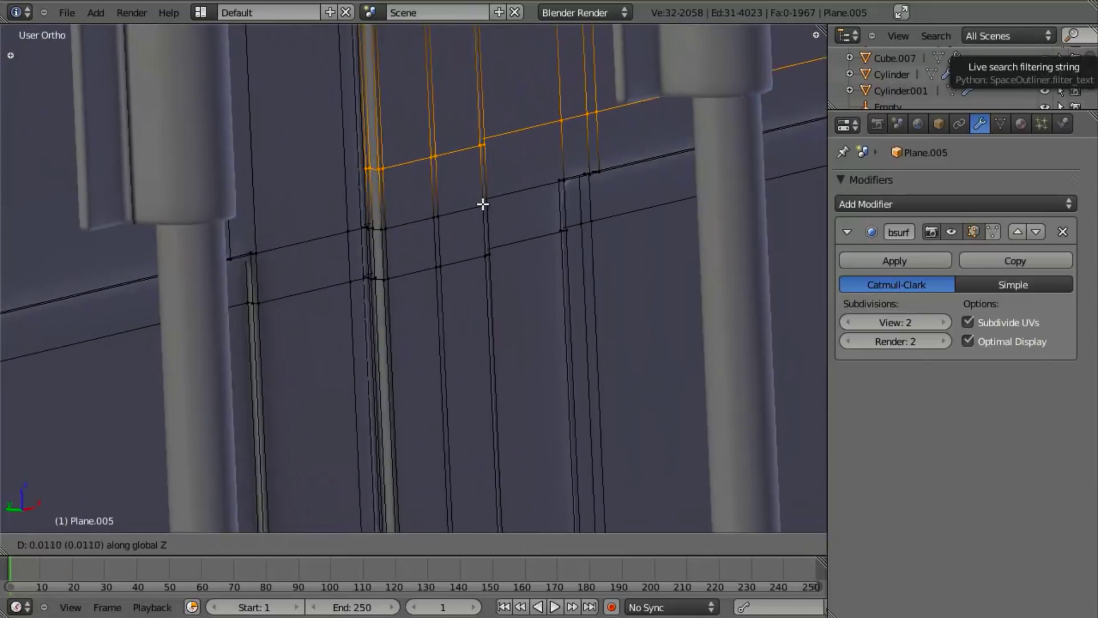
{"action": "right_click", "coordinate": [483, 205]}
- Add a horizontal edge loop beneath the left door's upper brackets, adjust its height along global Z and check both doors in object mode
{"action": "key", "text": "z"}
{"action": "scroll", "coordinate": [515, 191], "scroll_direction": "down", "scroll_amount": 5}
{"action": "key", "text": "z"}
{"action": "key", "text": "a"}
{"action": "key", "text": "ctrl+r"}
{"action": "left_click", "coordinate": [363, 210]}
{"action": "left_click", "coordinate": [375, 269]}
{"action": "key", "text": "g"}
{"action": "key", "text": "z"}
{"action": "left_click", "coordinate": [402, 244]}
{"action": "key", "text": "Tab"}
{"action": "scroll", "coordinate": [515, 324], "scroll_direction": "down", "scroll_amount": 4}
{"action": "middle_click_drag", "start_coordinate": [537, 324], "coordinate": [436, 287]}
{"action": "scroll", "coordinate": [436, 287], "scroll_direction": "up", "scroll_amount": 3}
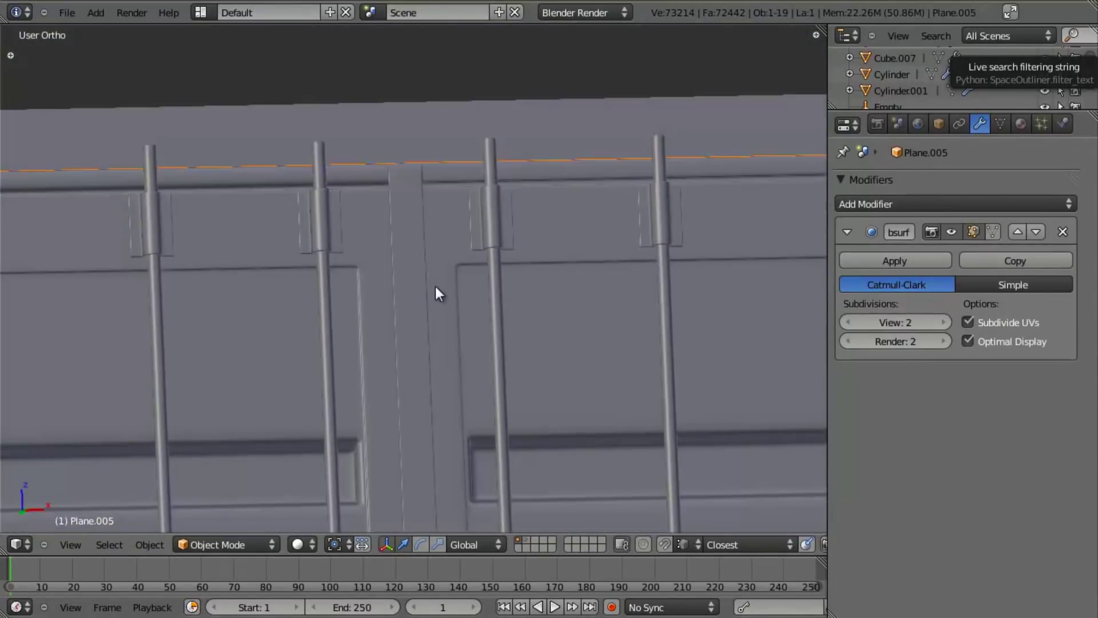
{"action": "scroll", "coordinate": [483, 273], "scroll_direction": "down", "scroll_amount": 5}
{"action": "scroll", "coordinate": [481, 274], "scroll_direction": "up", "scroll_amount": 4}
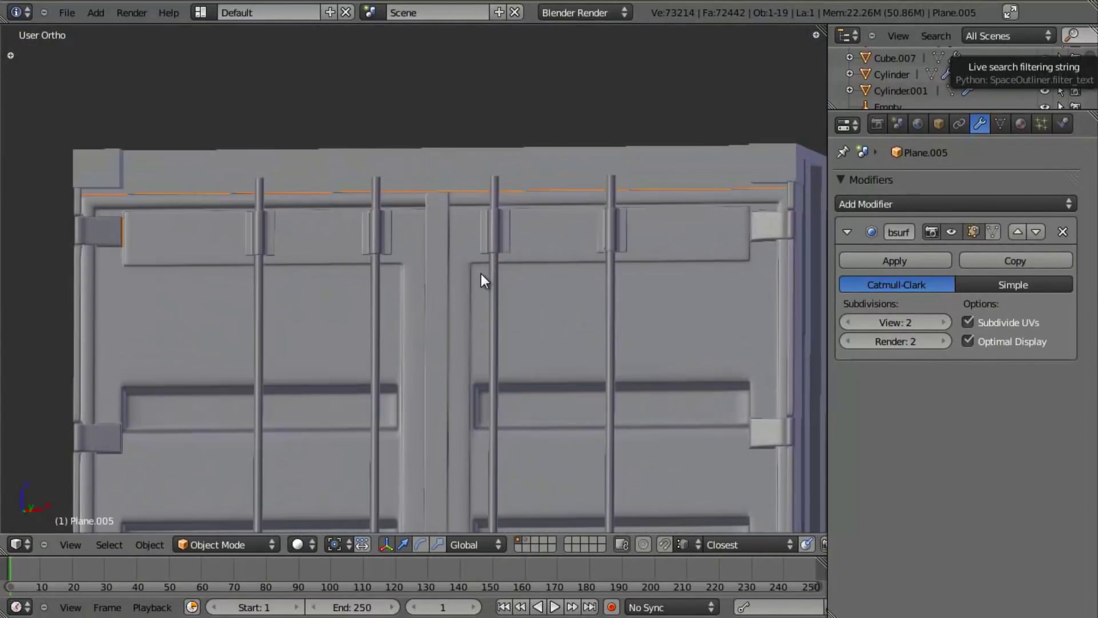
- Set the bracket's second Array constant offset to Z 2.050 and save the file
{"action": "key", "text": "KP_1"}
{"action": "right_click", "coordinate": [469, 222]}
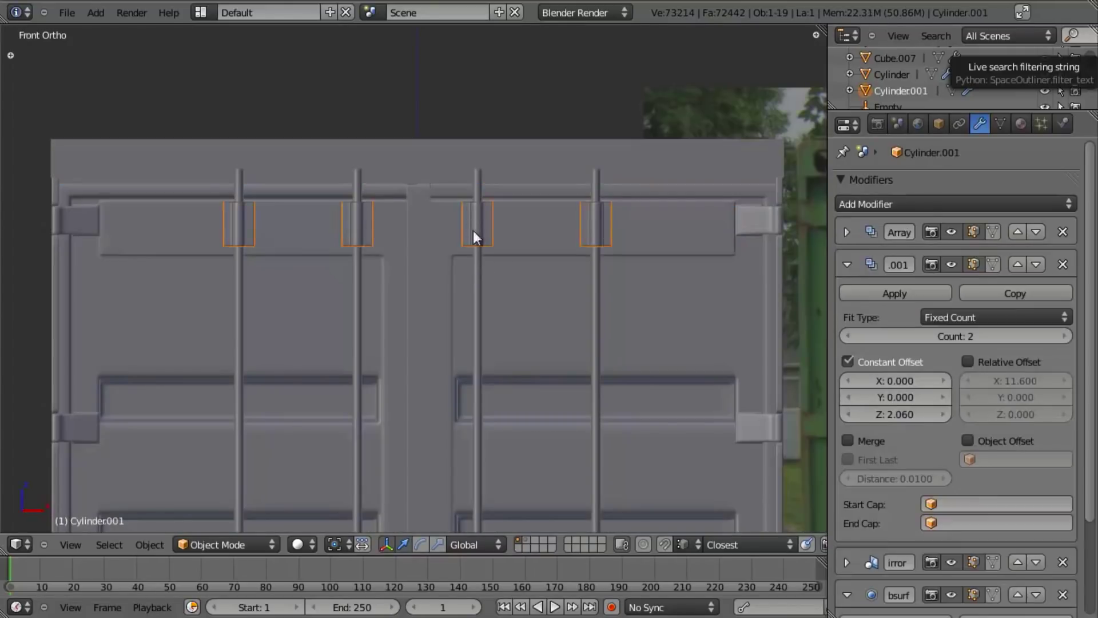
{"action": "key", "text": "KP_Decimal"}
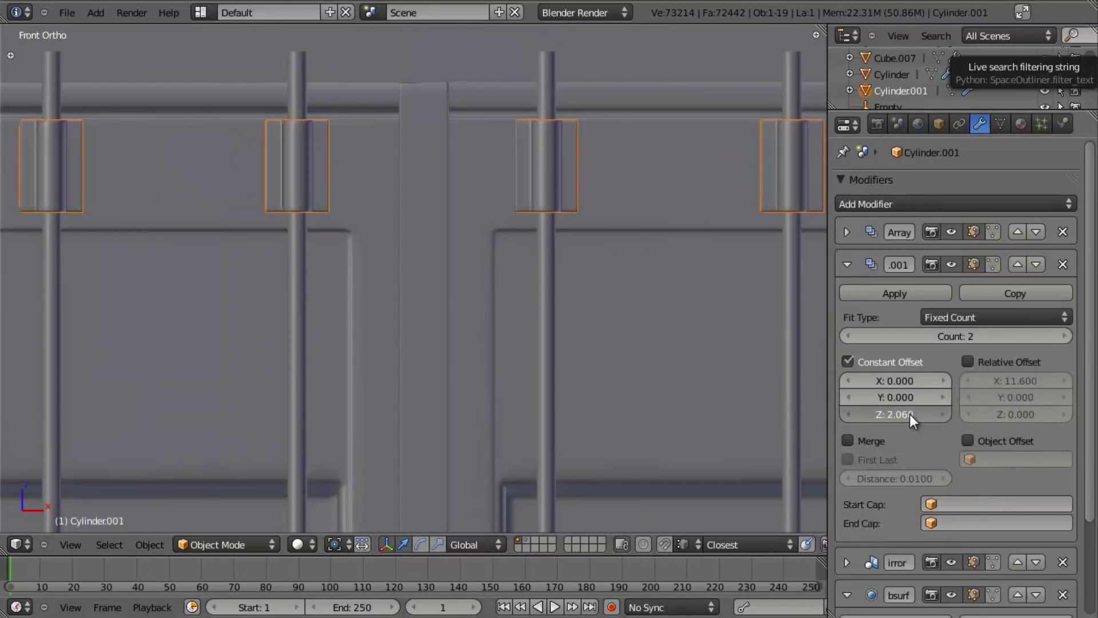
{"action": "left_click_drag", "start_coordinate": [908, 414], "coordinate": [905, 413]}
{"action": "scroll", "coordinate": [479, 355], "scroll_direction": "down", "scroll_amount": 10}
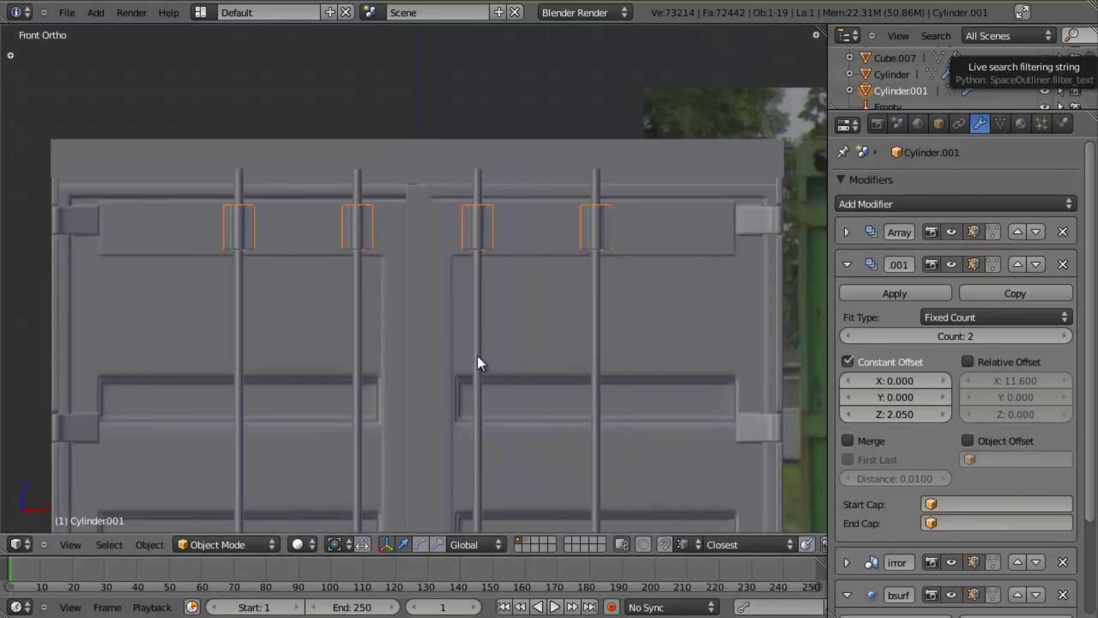
{"action": "key", "text": "a"}
{"action": "scroll", "coordinate": [493, 354], "scroll_direction": "up", "scroll_amount": 5}
{"action": "key", "text": "ctrl+s"}
{"action": "left_click", "coordinate": [500, 355]}
- Select the front face of the lower bracket's outer flange in face select mode and snap the 3D cursor to it
{"action": "middle_click_drag", "start_coordinate": [497, 384], "coordinate": [236, 425], "text": "shift"}
{"action": "middle_click_drag", "start_coordinate": [363, 265], "coordinate": [462, 24], "text": "shift"}
{"action": "middle_click_drag", "start_coordinate": [306, 341], "coordinate": [379, 208], "text": "shift"}
{"action": "scroll", "coordinate": [343, 297], "scroll_direction": "up", "scroll_amount": 1}
{"action": "key", "text": "Tab"}
{"action": "scroll", "coordinate": [349, 323], "scroll_direction": "up", "scroll_amount": 3}
{"action": "key", "text": "a"}
{"action": "scroll", "coordinate": [361, 352], "scroll_direction": "up", "scroll_amount": 5}
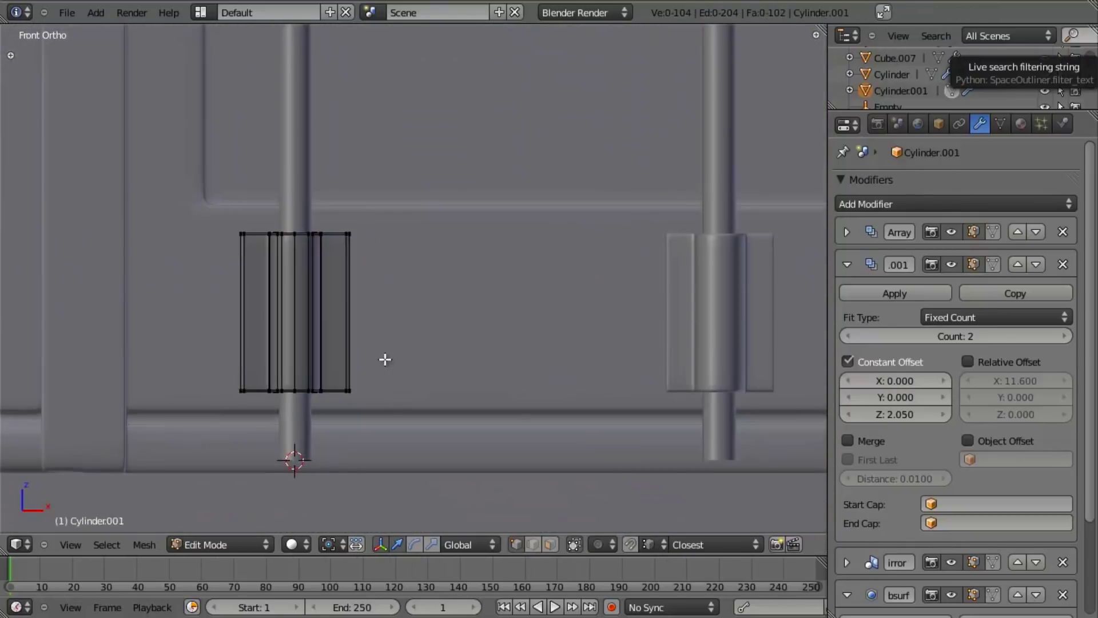
{"action": "key", "text": "ctrl+Tab"}
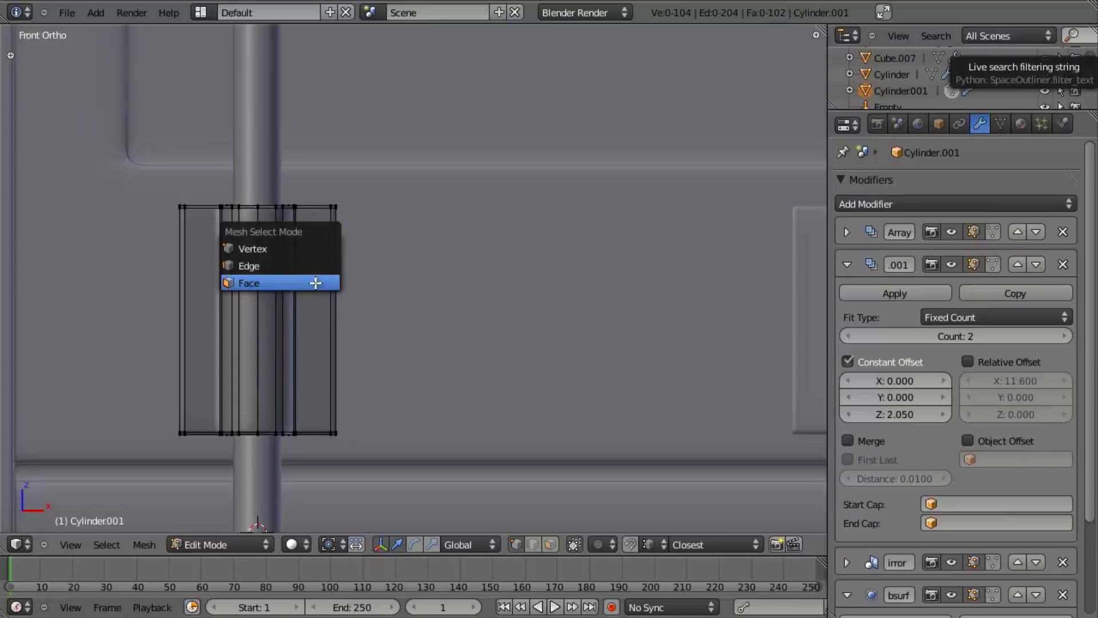
{"action": "left_click", "coordinate": [315, 282]}
{"action": "right_click", "coordinate": [321, 320]}
{"action": "middle_click_drag", "start_coordinate": [385, 292], "coordinate": [339, 413]}
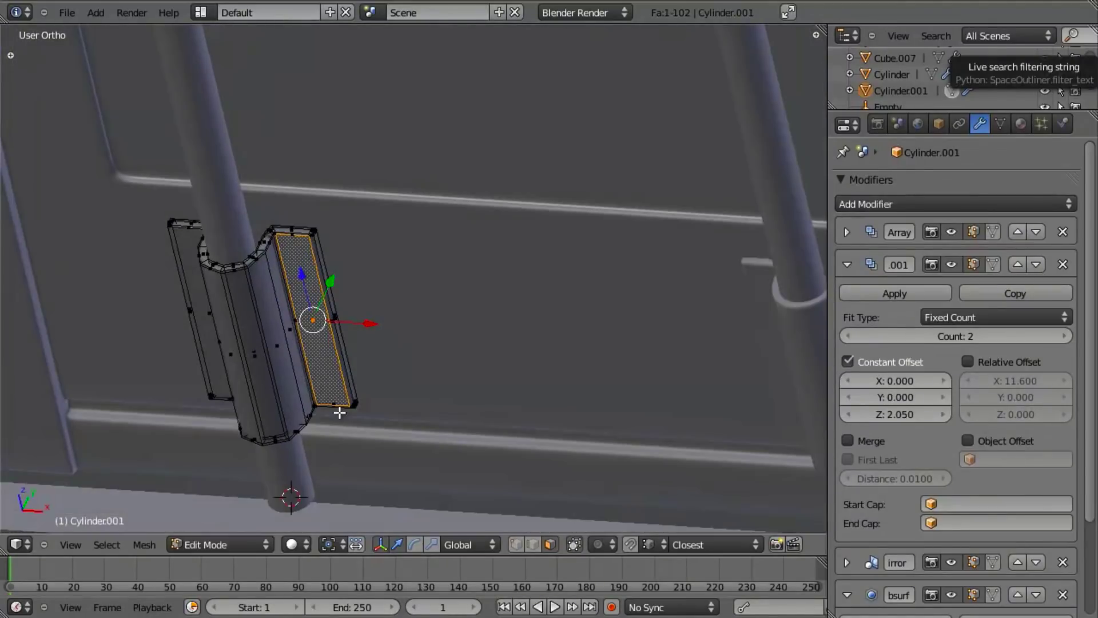
{"action": "key", "text": "shift+s"}
{"action": "left_click", "coordinate": [340, 412]}
{"action": "key", "text": "KP_0"}
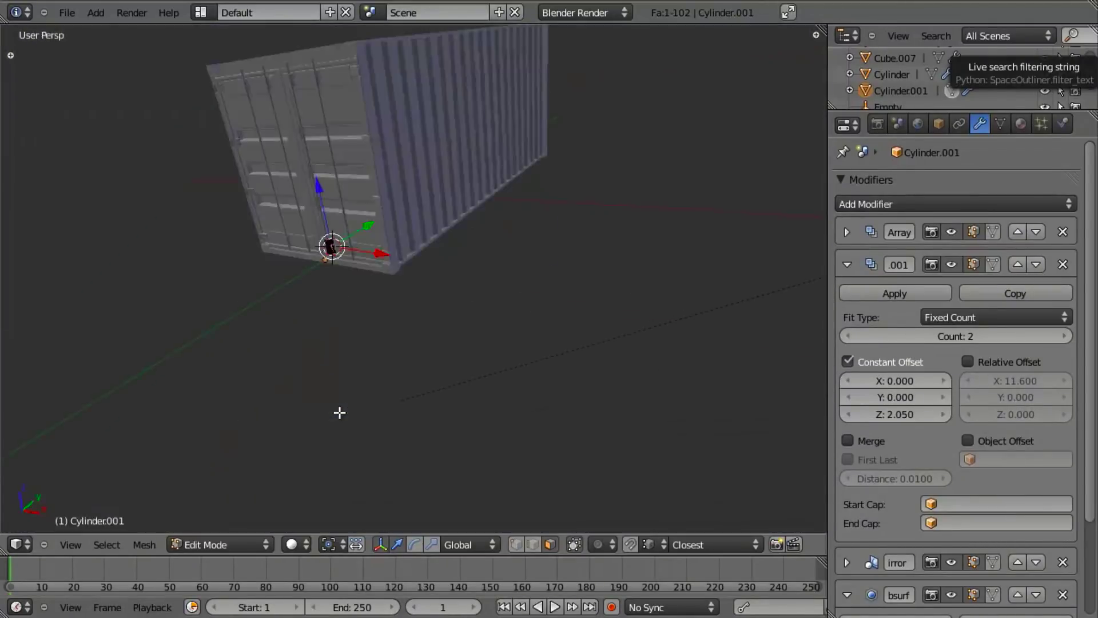
- Examine the bolts on the locking bar's lower bracket flanges in the reference photo
{"action": "key", "text": "KP_1"}
{"action": "scroll", "coordinate": [438, 409], "scroll_direction": "down", "scroll_amount": 10}
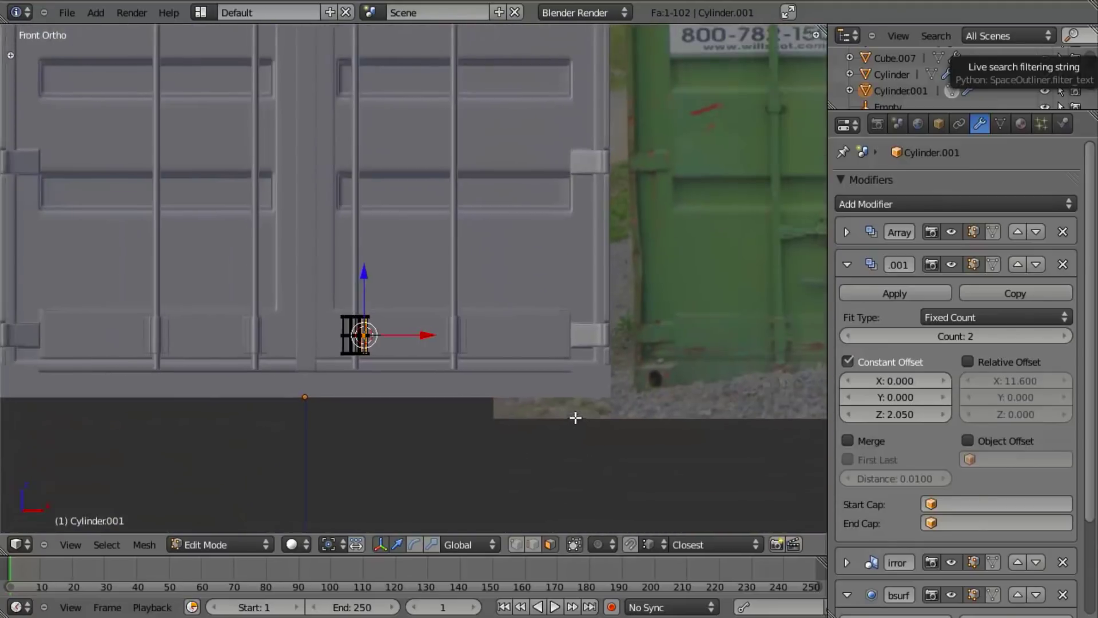
{"action": "middle_click_drag", "start_coordinate": [666, 408], "coordinate": [134, 430], "text": "shift"}
{"action": "scroll", "coordinate": [569, 381], "scroll_direction": "up", "scroll_amount": 6}
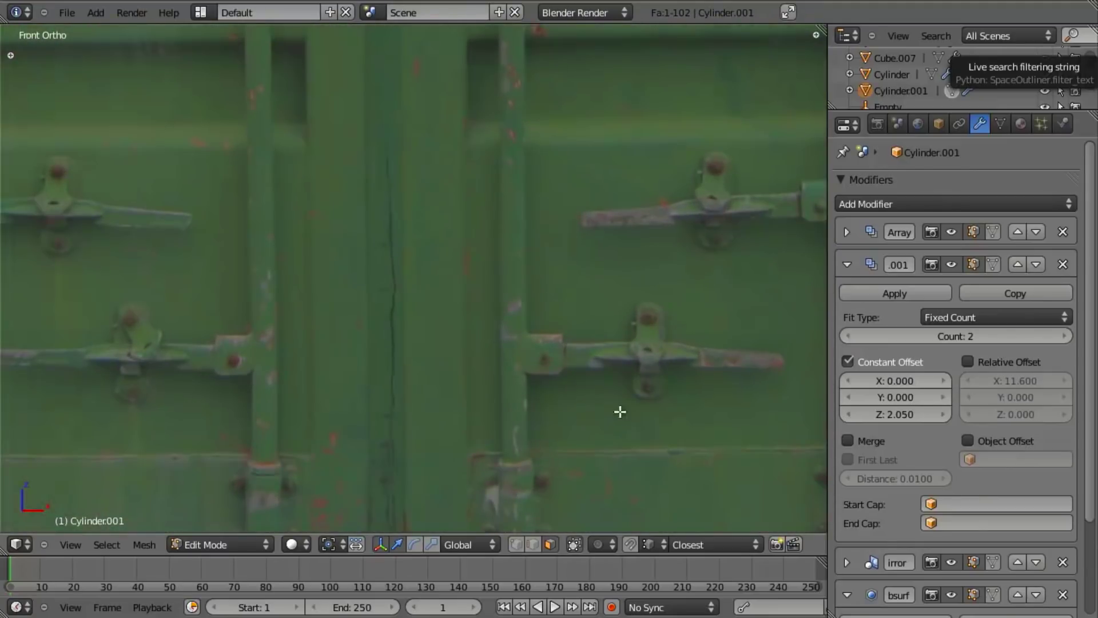
{"action": "middle_click_drag", "start_coordinate": [587, 470], "coordinate": [832, 265], "text": "shift"}
{"action": "scroll", "coordinate": [229, 247], "scroll_direction": "up", "scroll_amount": 3}
{"action": "middle_click_drag", "start_coordinate": [160, 289], "coordinate": [478, 309], "text": "shift"}
{"action": "scroll", "coordinate": [424, 335], "scroll_direction": "up", "scroll_amount": 4}
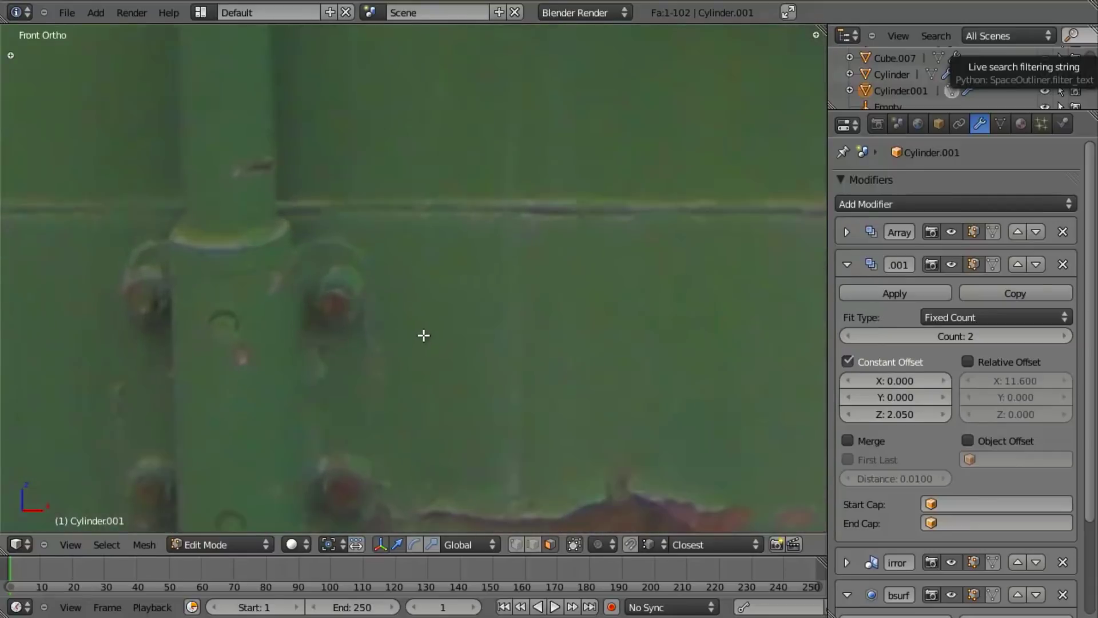
{"action": "scroll", "coordinate": [351, 331], "scroll_direction": "up", "scroll_amount": 2}
{"action": "scroll", "coordinate": [426, 341], "scroll_direction": "down", "scroll_amount": 5}
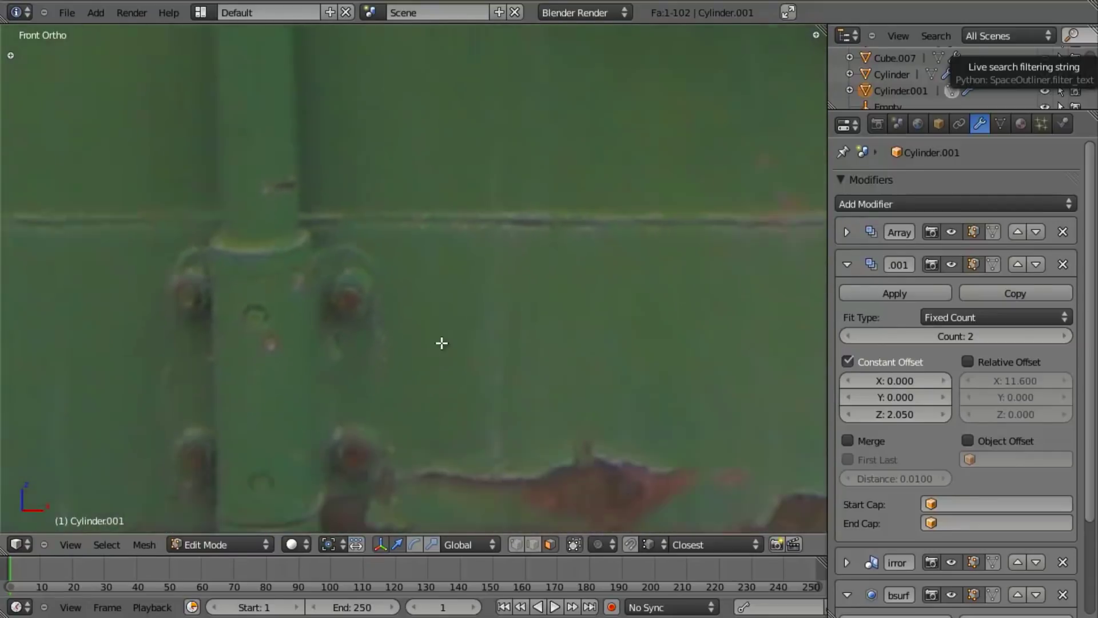
{"action": "scroll", "coordinate": [444, 329], "scroll_direction": "down", "scroll_amount": 1}
{"action": "scroll", "coordinate": [358, 343], "scroll_direction": "up", "scroll_amount": 2}
{"action": "scroll", "coordinate": [412, 122], "scroll_direction": "down", "scroll_amount": 2}
{"action": "scroll", "coordinate": [292, 317], "scroll_direction": "down", "scroll_amount": 1}
{"action": "middle_click_drag", "start_coordinate": [321, 315], "coordinate": [749, 285], "text": "shift"}
- Return to object mode at the lower brackets and review the Add Mesh add-ons, including BoltFactory, in the user preferences
{"action": "key", "text": "Tab"}
{"action": "scroll", "coordinate": [246, 336], "scroll_direction": "down", "scroll_amount": 4}
{"action": "middle_click_drag", "start_coordinate": [241, 335], "coordinate": [551, 332], "text": "shift"}
{"action": "scroll", "coordinate": [256, 334], "scroll_direction": "up", "scroll_amount": 4}
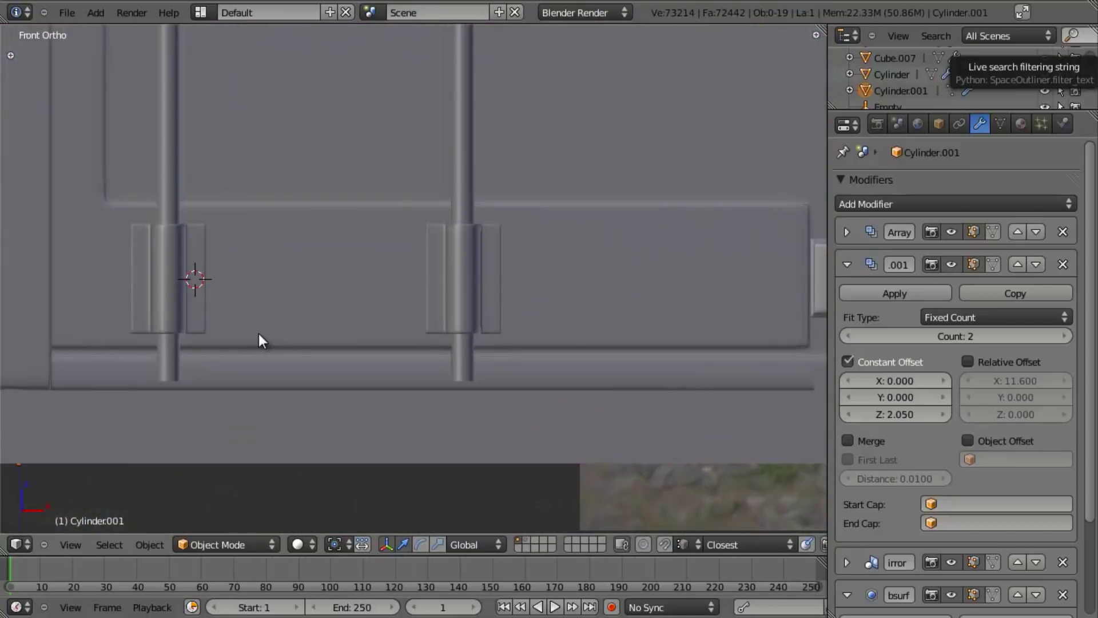
{"action": "middle_click_drag", "start_coordinate": [194, 328], "coordinate": [341, 307], "text": "shift"}
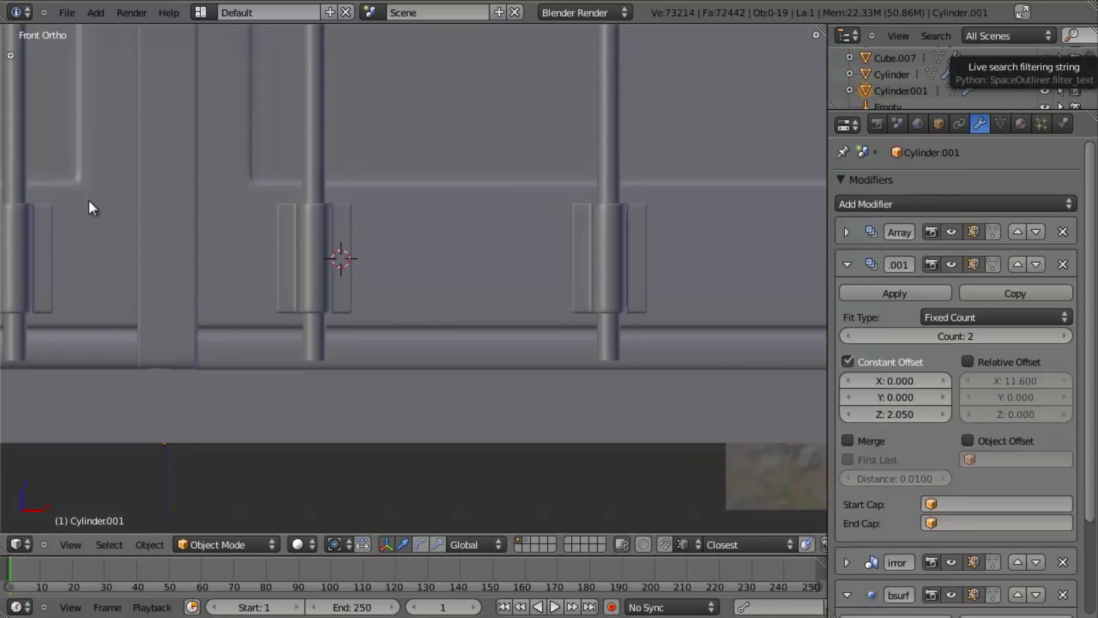
{"action": "key", "text": "ctrl+alt+u"}
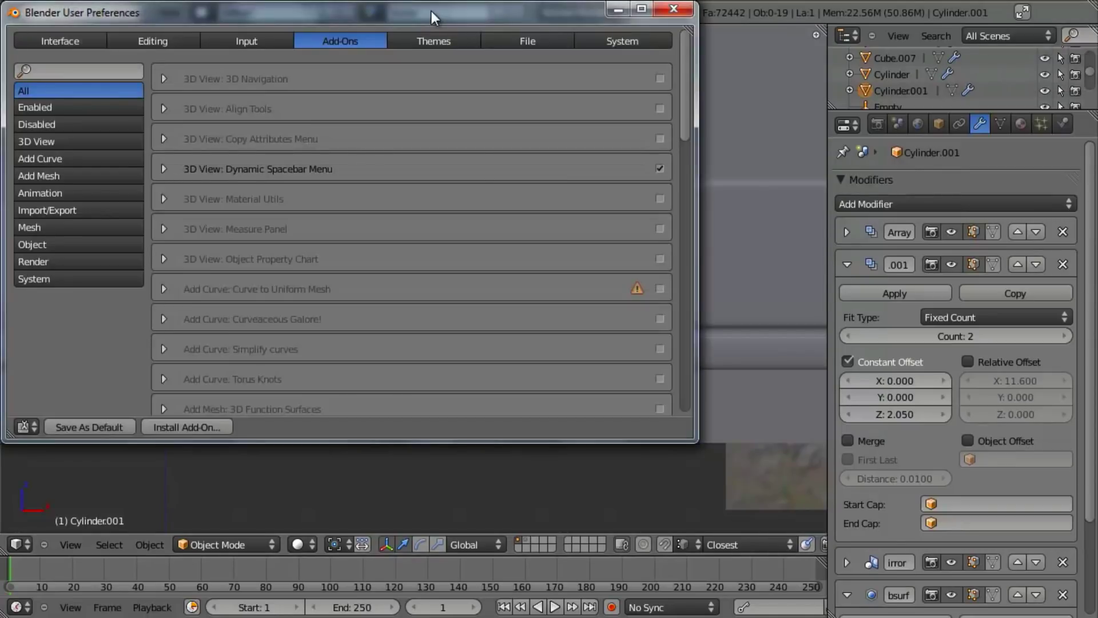
{"action": "key", "text": "alt+Tab"}
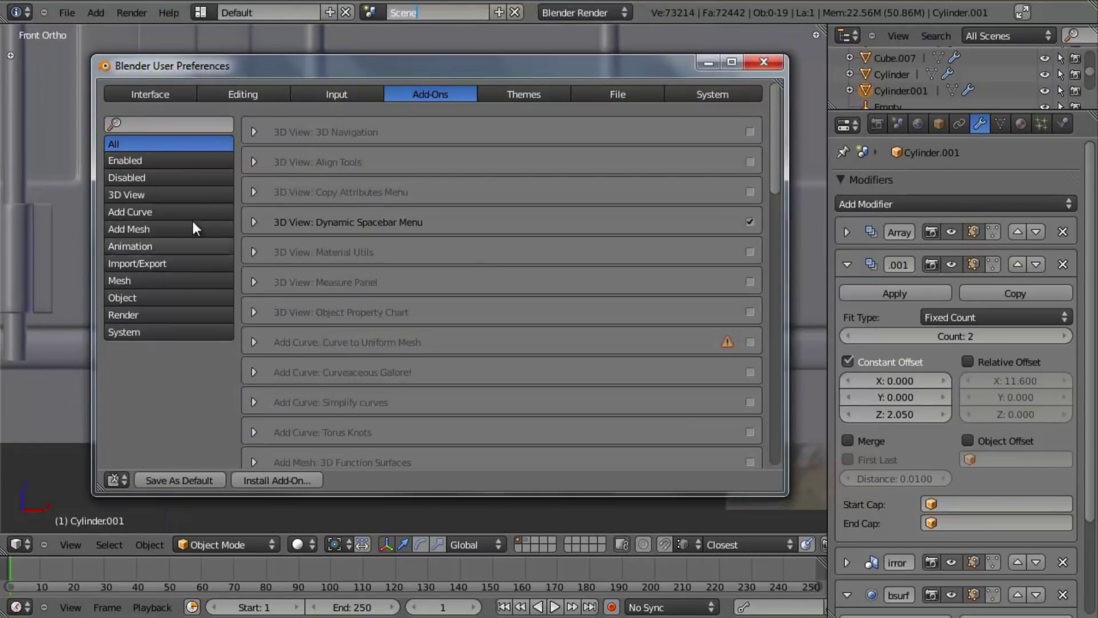
{"action": "left_click", "coordinate": [163, 230]}
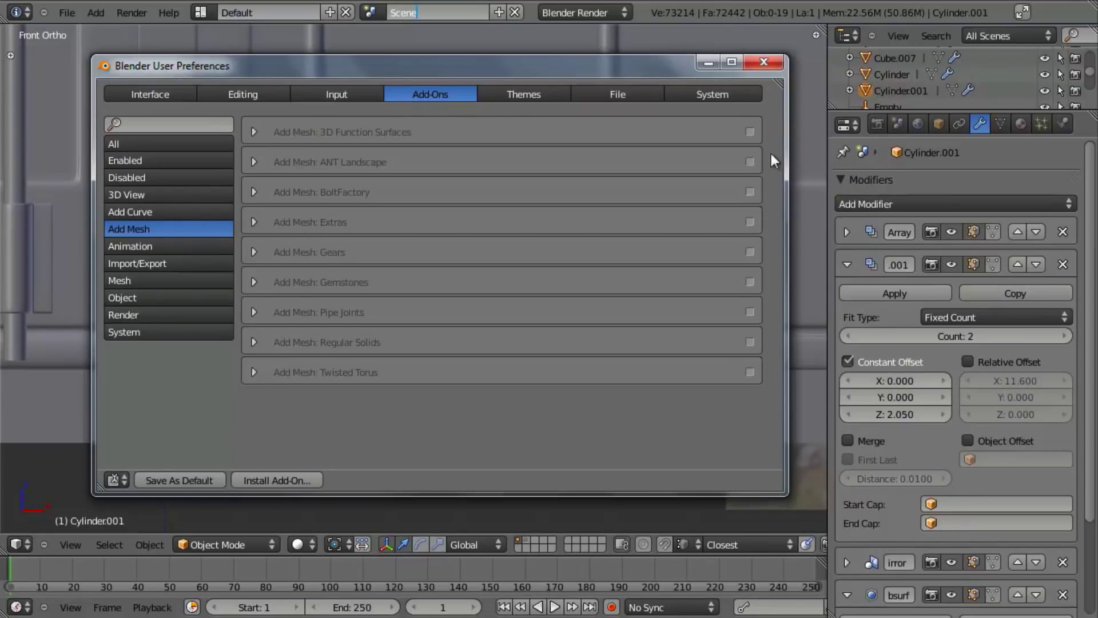
{"action": "left_click", "coordinate": [766, 69]}
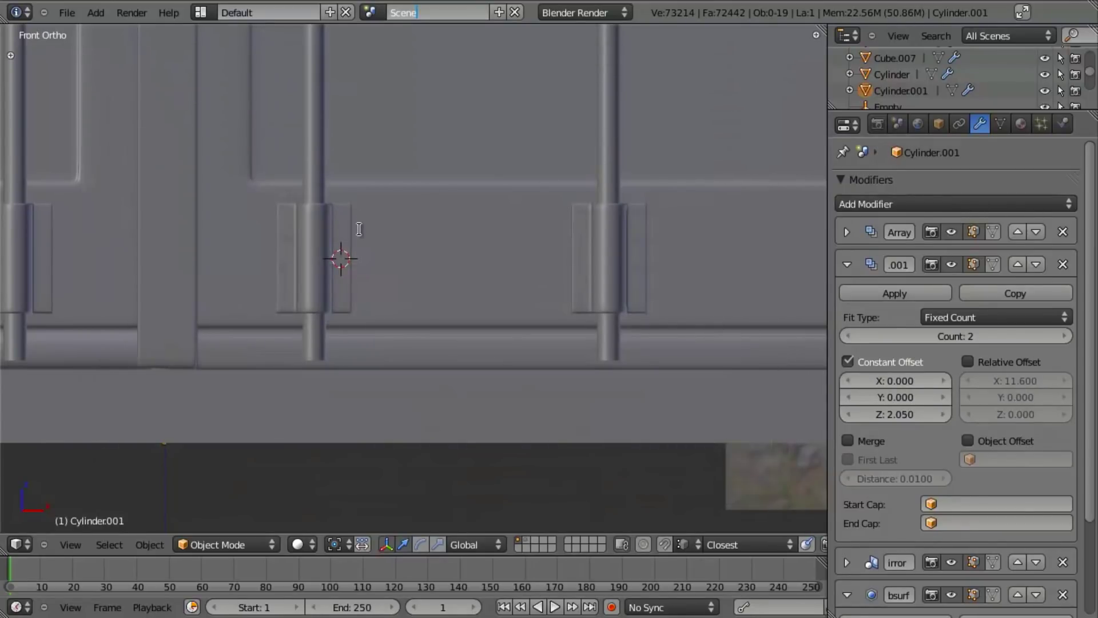
- Add a BoltFactory bolt at the 3D cursor on the lower bracket's outer flange while editing the bracket mesh
{"action": "key", "text": "Tab"}
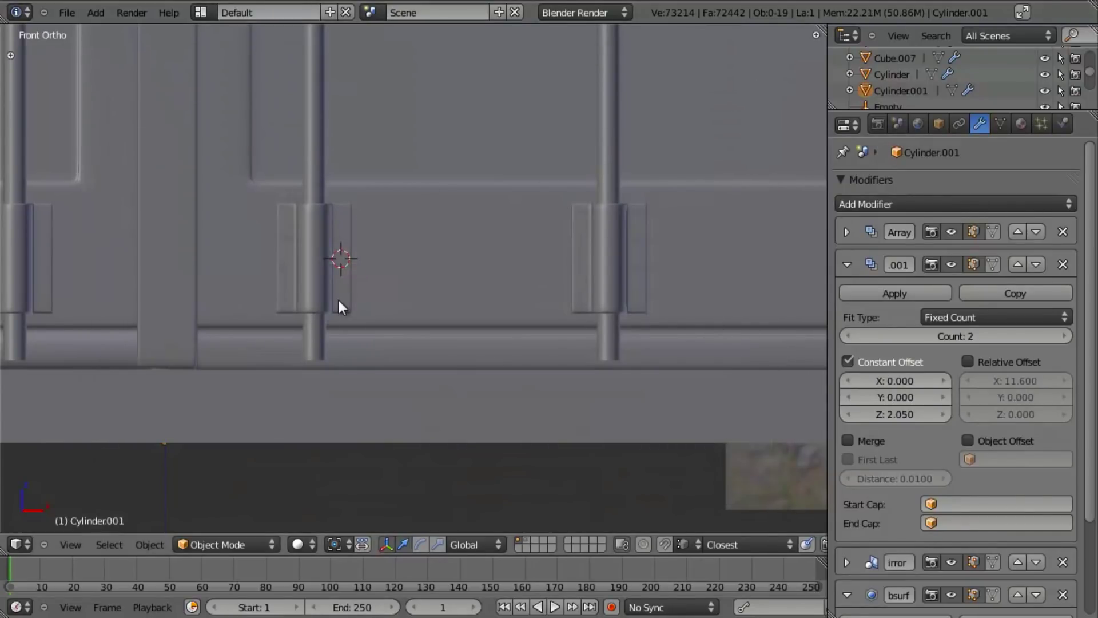
{"action": "right_click", "coordinate": [338, 299]}
{"action": "key", "text": "Tab"}
{"action": "key", "text": "Tab"}
{"action": "key", "text": "Tab"}
{"action": "scroll", "coordinate": [354, 272], "scroll_direction": "up", "scroll_amount": 2}
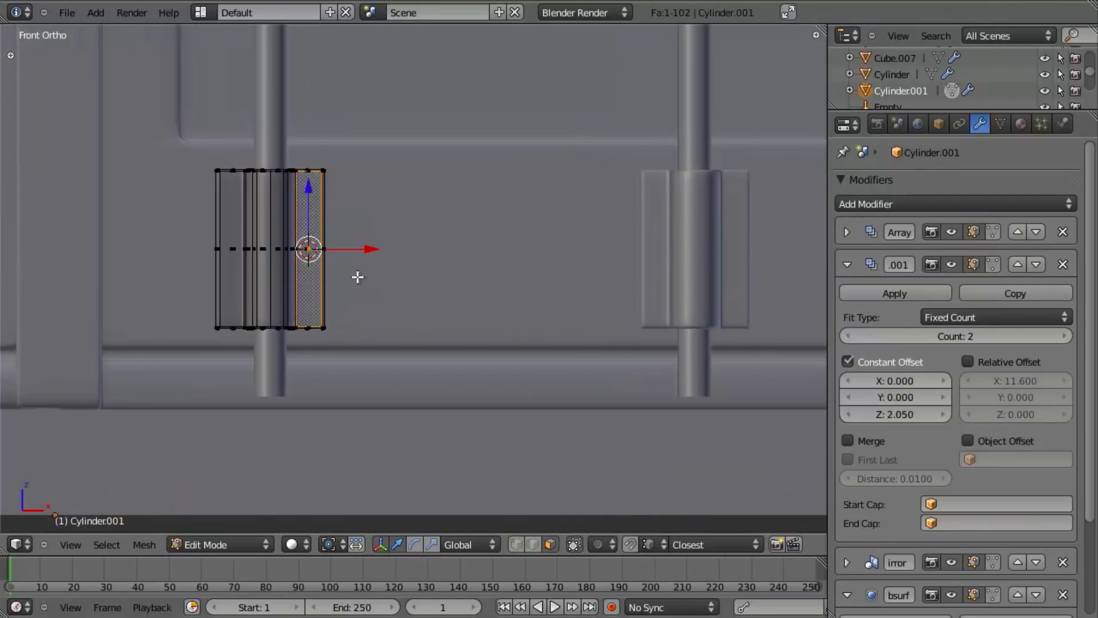
{"action": "middle_click_drag", "start_coordinate": [358, 275], "coordinate": [407, 274], "text": "shift"}
{"action": "key", "text": "shift+a"}
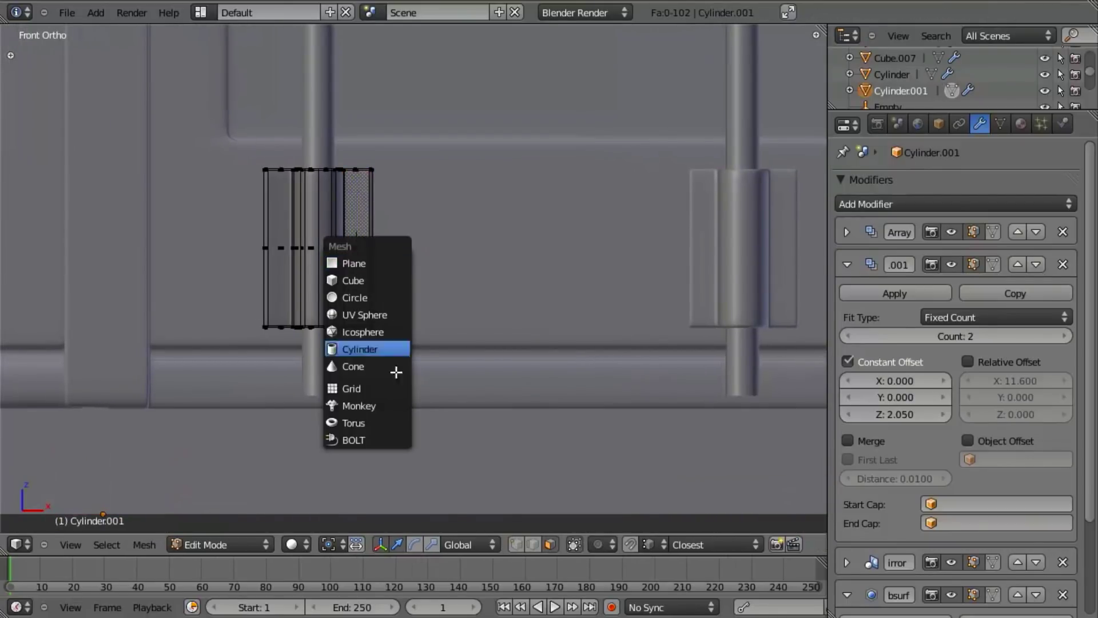
{"action": "key", "text": "Escape"}
{"action": "key", "text": "shift+a"}
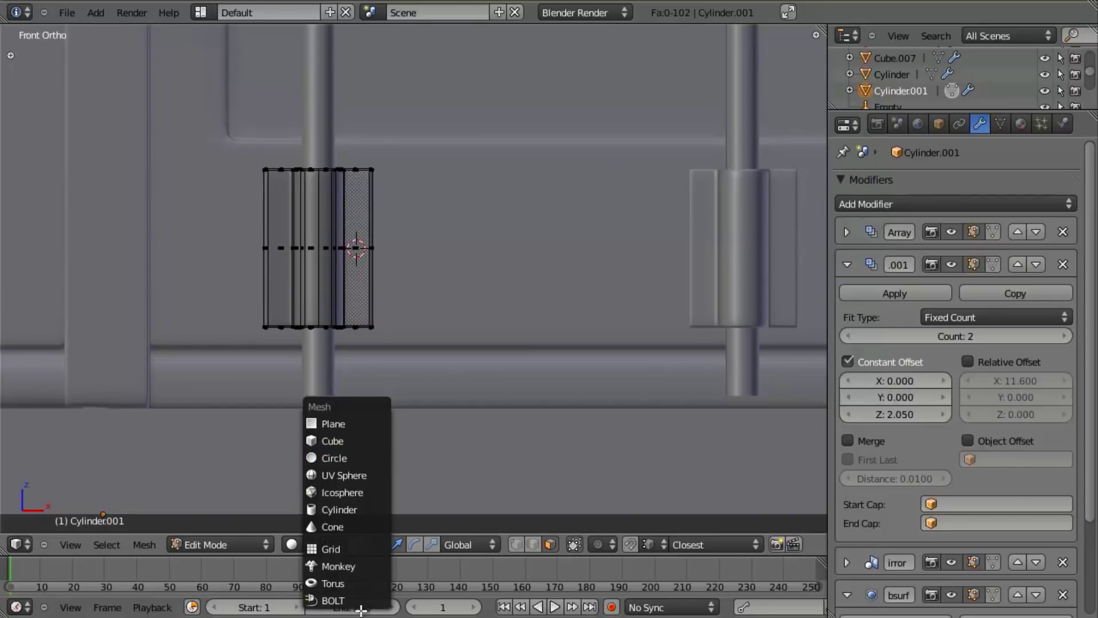
{"action": "left_click", "coordinate": [341, 601]}
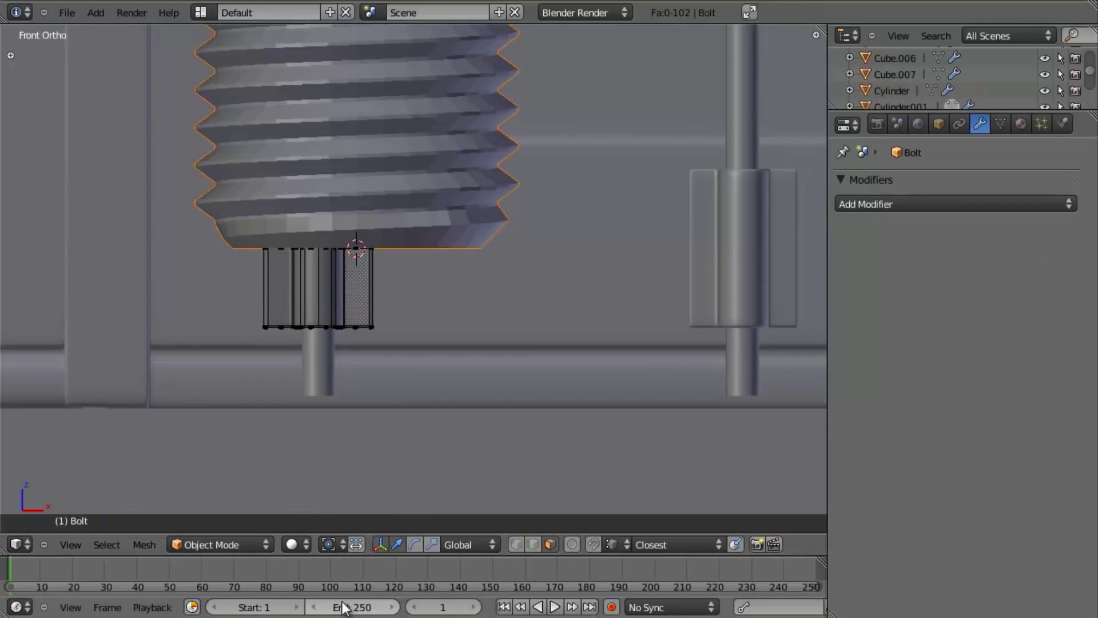
- Switch the added bolt's model to NUT and try the DOME head on it
{"action": "scroll", "coordinate": [478, 262], "scroll_direction": "down", "scroll_amount": 2}
{"action": "middle_click_drag", "start_coordinate": [478, 263], "coordinate": [581, 268], "text": "shift"}
{"action": "key", "text": "F6"}
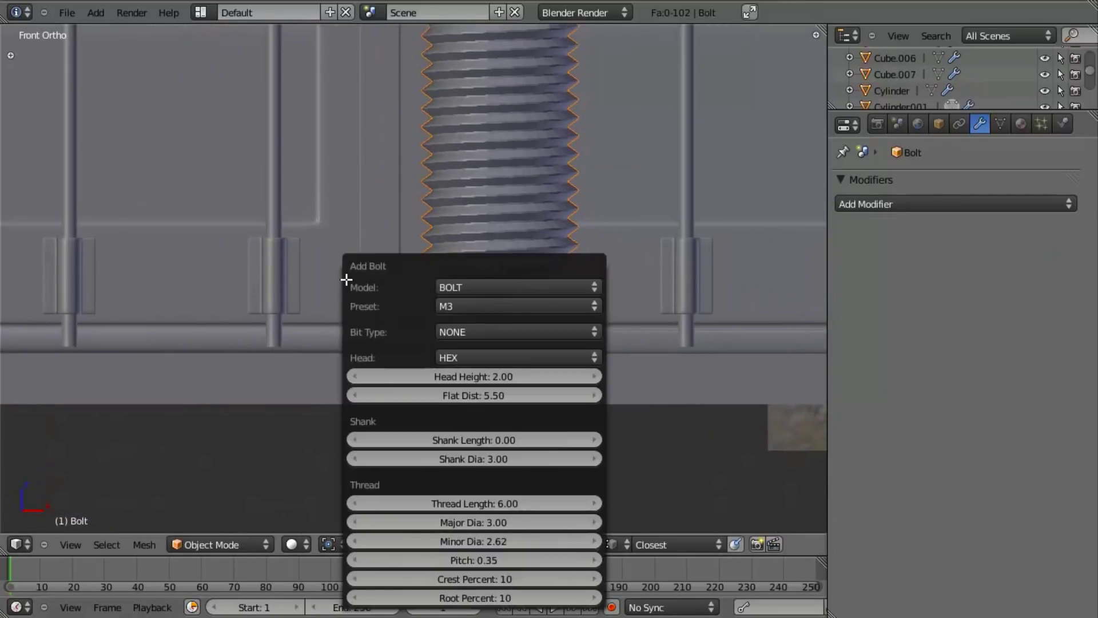
{"action": "left_click", "coordinate": [476, 287]}
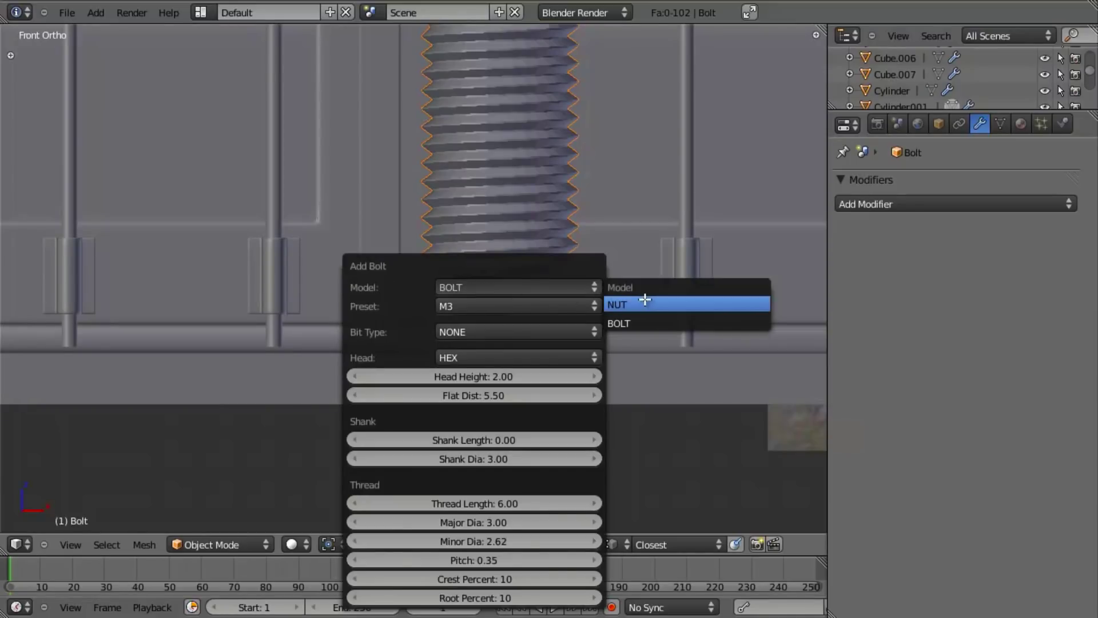
{"action": "left_click", "coordinate": [655, 304]}
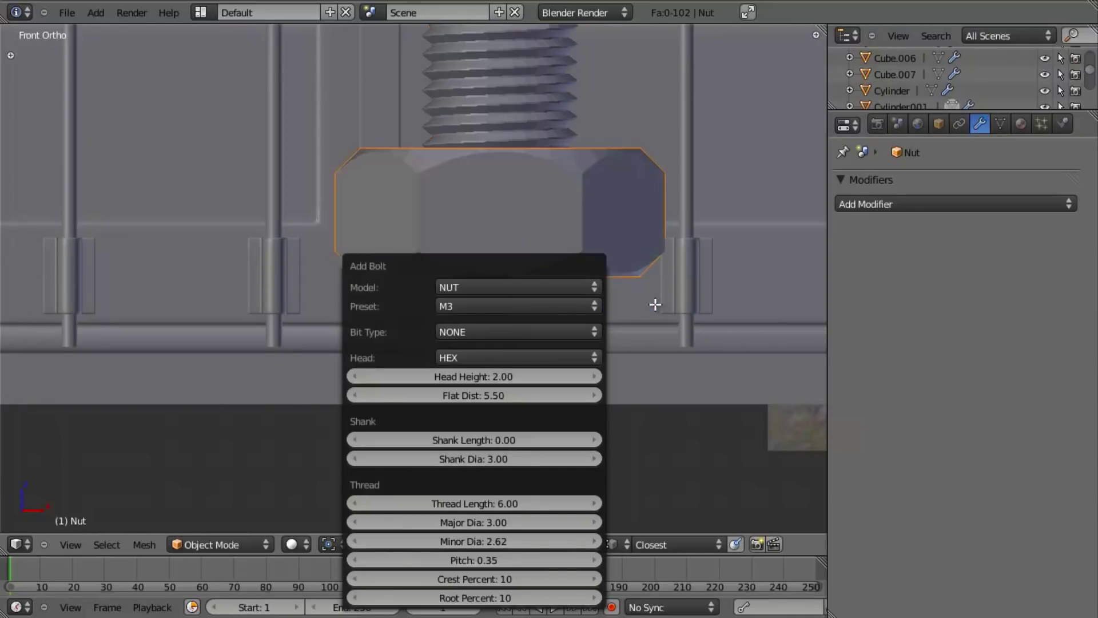
{"action": "left_click", "coordinate": [510, 303]}
{"action": "left_click", "coordinate": [546, 333]}
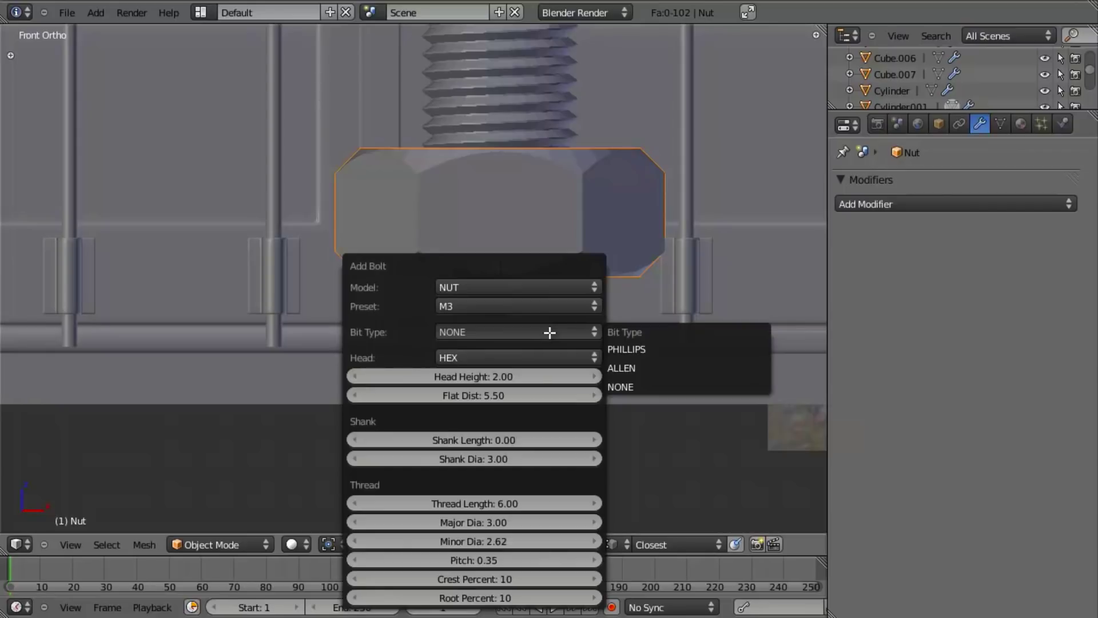
{"action": "left_click", "coordinate": [477, 359]}
{"action": "left_click", "coordinate": [515, 358]}
{"action": "left_click", "coordinate": [481, 360]}
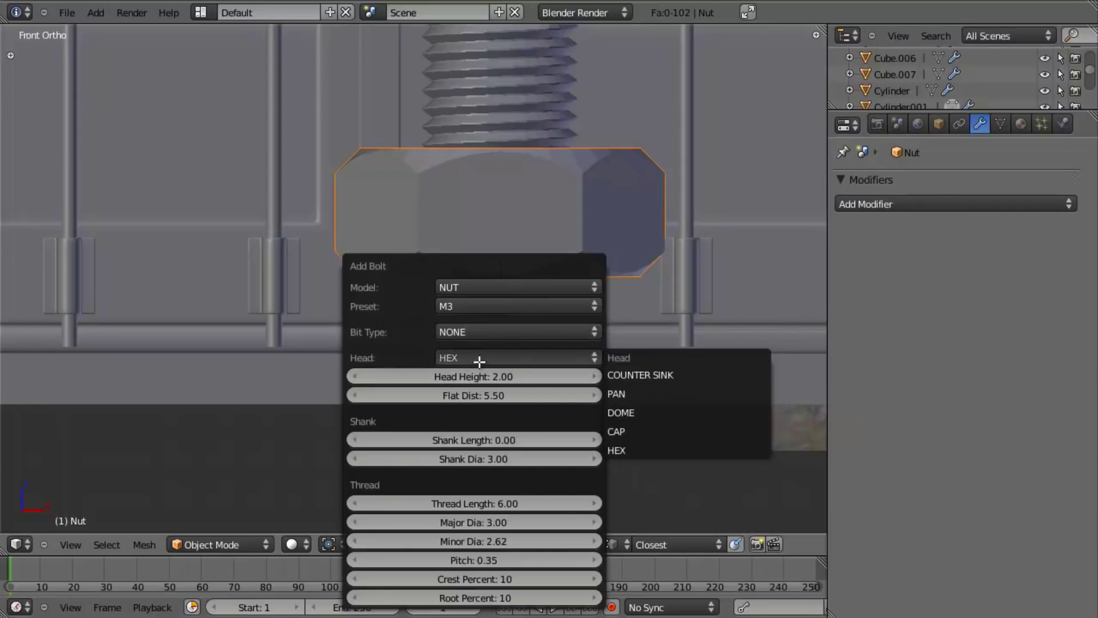
{"action": "left_click", "coordinate": [703, 409]}
- Delete the oversized bolt and the nuts created at the bracket flange
{"action": "scroll", "coordinate": [686, 218], "scroll_direction": "down", "scroll_amount": 4}
{"action": "middle_click_drag", "start_coordinate": [571, 230], "coordinate": [552, 284], "text": "shift"}
{"action": "scroll", "coordinate": [553, 285], "scroll_direction": "up", "scroll_amount": 3}
{"action": "key", "text": "z"}
{"action": "key", "text": "z"}
{"action": "key", "text": "z"}
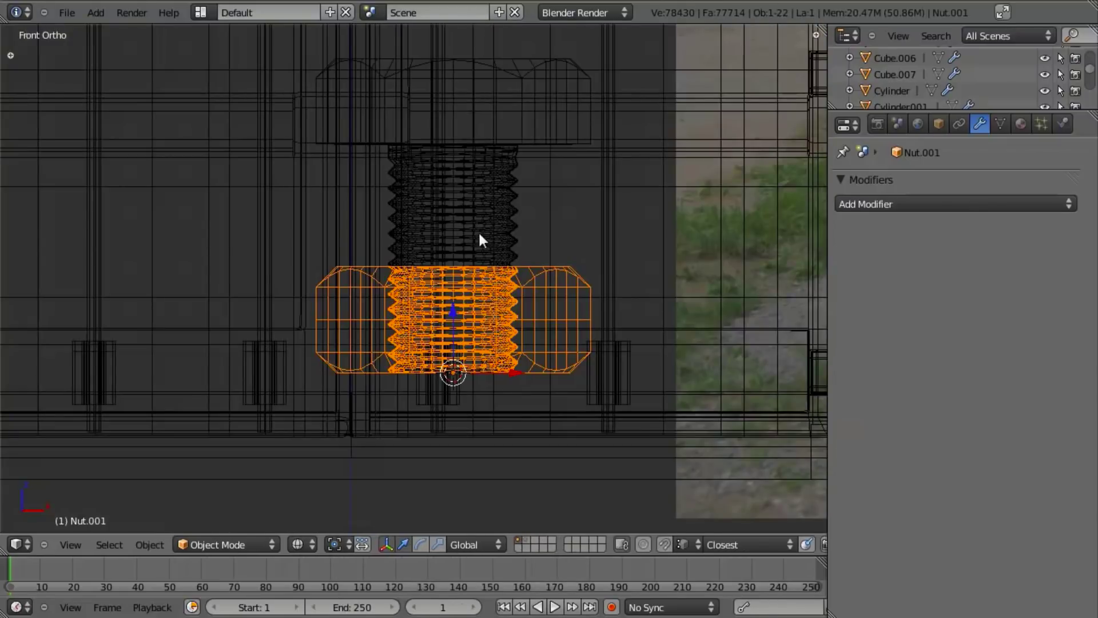
{"action": "right_click", "coordinate": [479, 232]}
{"action": "key", "text": "z"}
{"action": "key", "text": "z"}
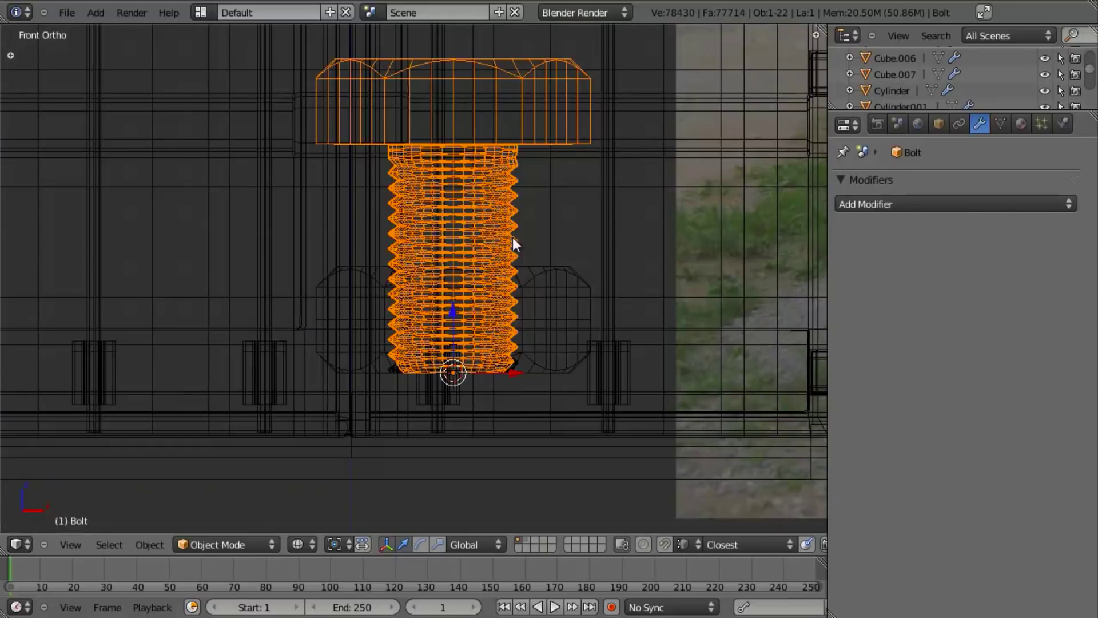
{"action": "key", "text": "x"}
{"action": "left_click", "coordinate": [515, 240]}
{"action": "right_click", "coordinate": [544, 279]}
{"action": "key", "text": "x"}
{"action": "left_click", "coordinate": [551, 290]}
{"action": "scroll", "coordinate": [488, 390], "scroll_direction": "up", "scroll_amount": 4}
{"action": "right_click", "coordinate": [514, 305]}
{"action": "key", "text": "x"}
{"action": "left_click", "coordinate": [515, 306]}
- Add a BoltFactory object at the 3D cursor in object mode and set its model to NUT
{"action": "middle_click_drag", "start_coordinate": [528, 369], "coordinate": [464, 168], "text": "shift"}
{"action": "scroll", "coordinate": [474, 287], "scroll_direction": "up", "scroll_amount": 1}
{"action": "key", "text": "z"}
{"action": "key", "text": "shift+a"}
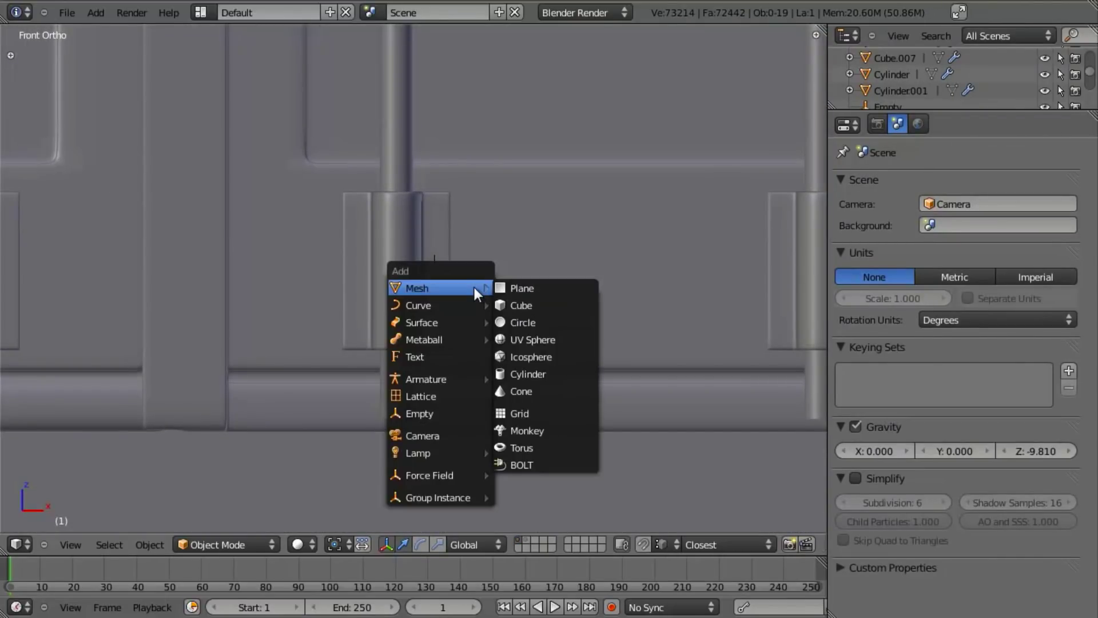
{"action": "left_click", "coordinate": [544, 476]}
{"action": "scroll", "coordinate": [572, 343], "scroll_direction": "down", "scroll_amount": 5}
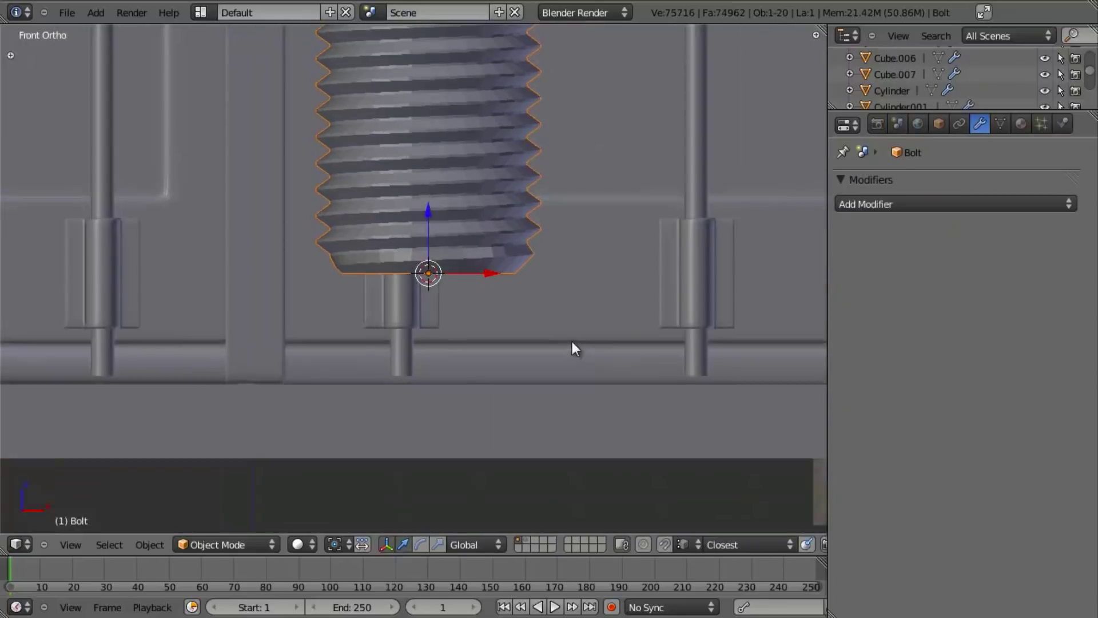
{"action": "key", "text": "z"}
{"action": "key", "text": "z"}
{"action": "scroll", "coordinate": [502, 269], "scroll_direction": "down", "scroll_amount": 2}
{"action": "middle_click_drag", "start_coordinate": [502, 265], "coordinate": [486, 318], "text": "shift"}
{"action": "key", "text": "F6"}
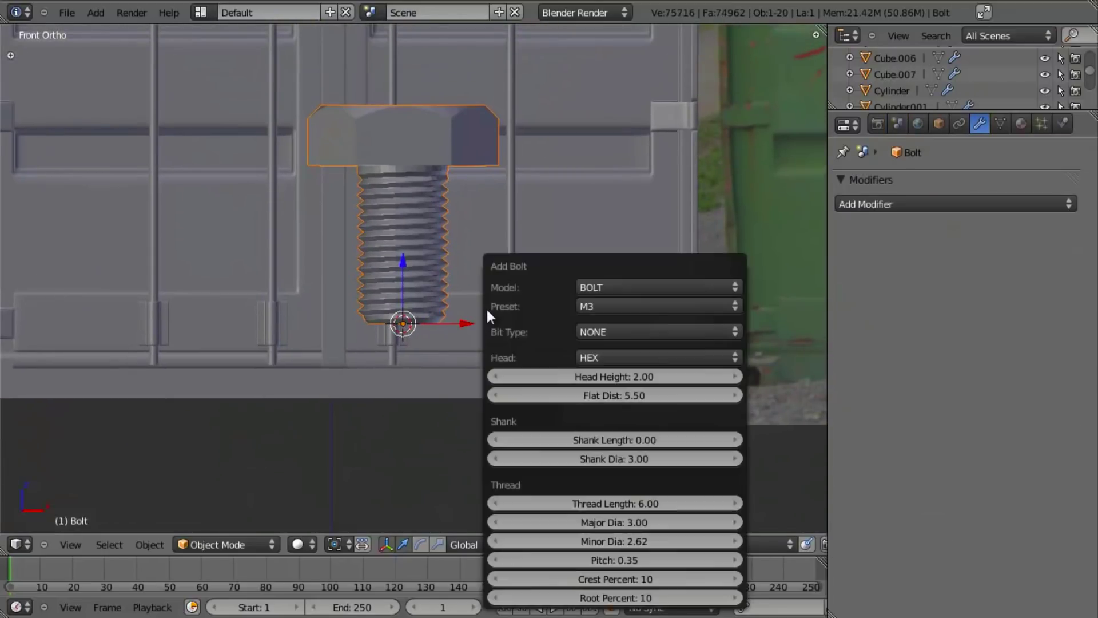
{"action": "left_click", "coordinate": [681, 288]}
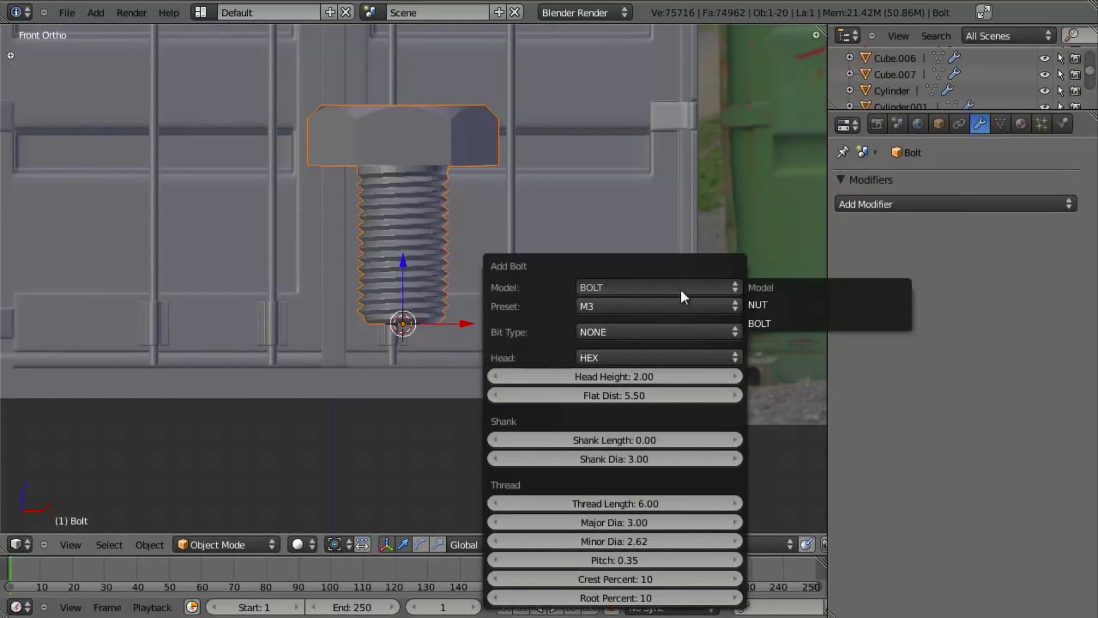
{"action": "left_click", "coordinate": [758, 304]}
- Try the M4 preset on the nut, then return it to M3 and check the bit type
{"action": "left_click", "coordinate": [612, 310]}
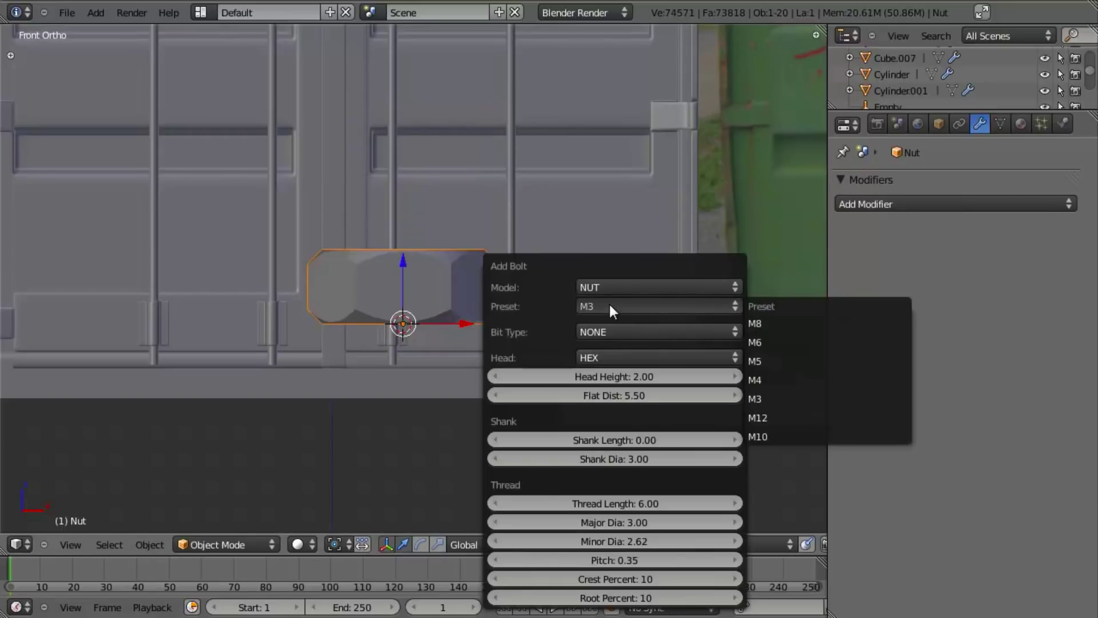
{"action": "left_click", "coordinate": [824, 380]}
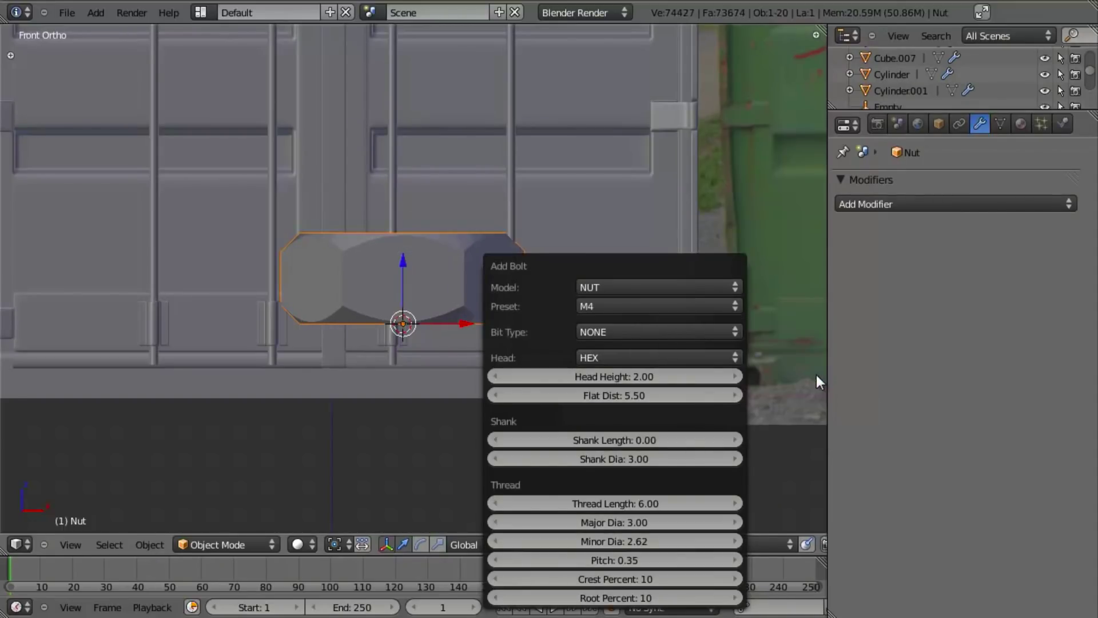
{"action": "left_click", "coordinate": [651, 305]}
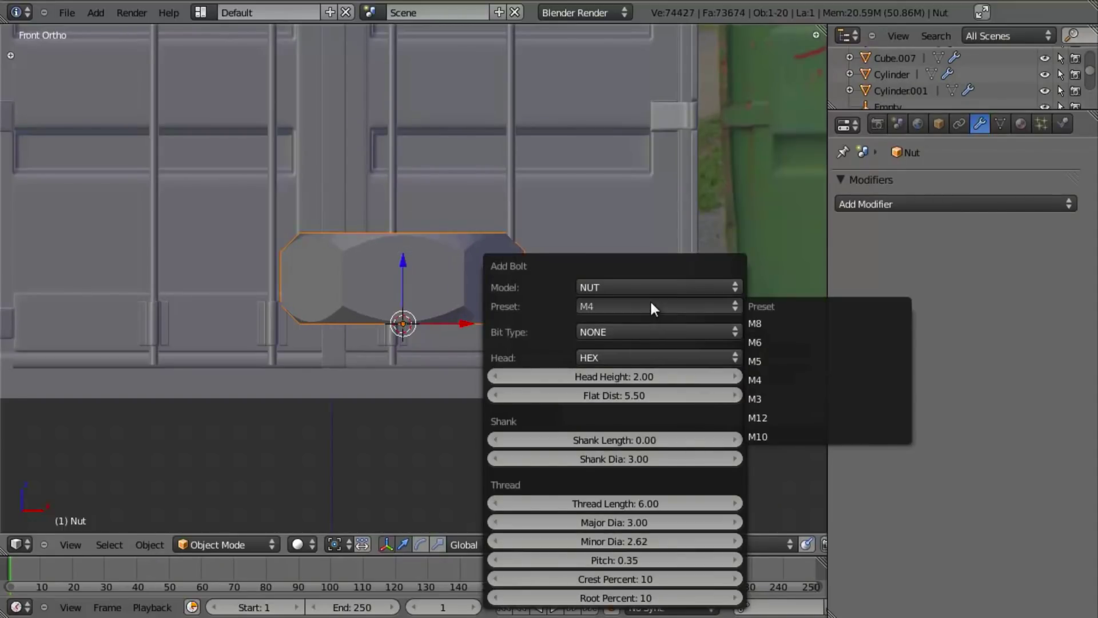
{"action": "left_click", "coordinate": [776, 398]}
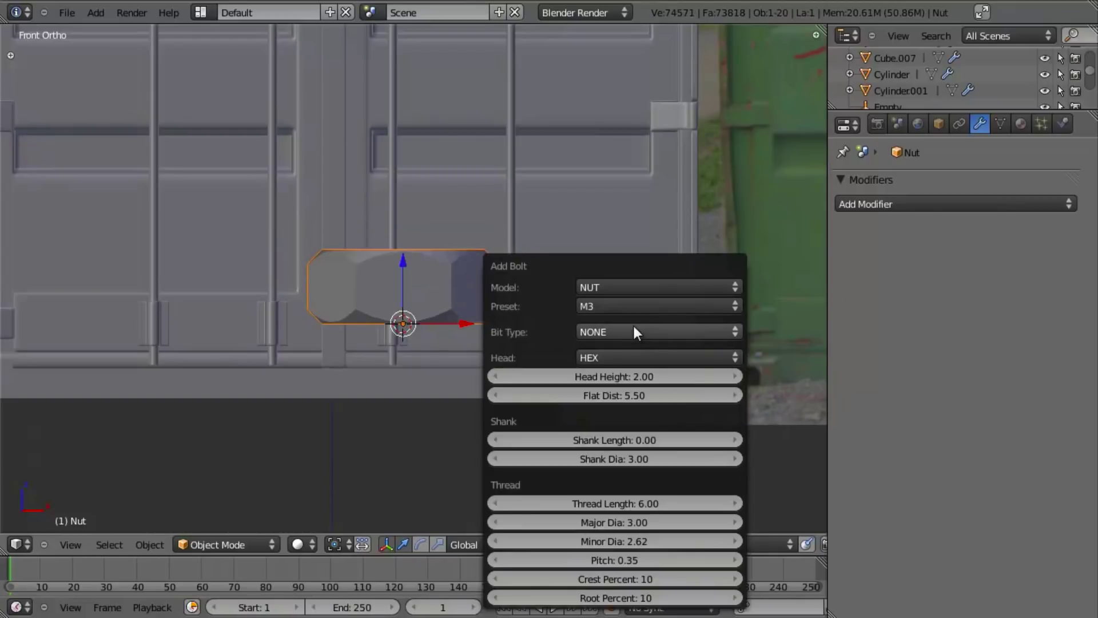
{"action": "left_click", "coordinate": [610, 332]}
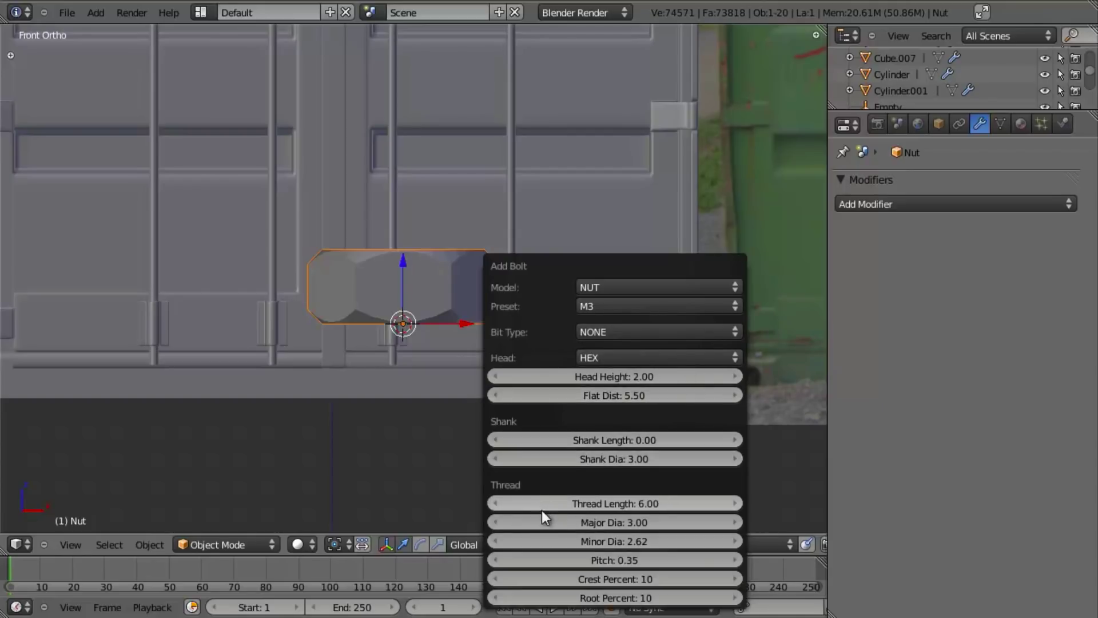
- Add an M3 bolt at the 3D cursor and set its head to DOME
{"action": "key", "text": "shift+a"}
{"action": "mouse_move", "coordinate": [524, 255]}
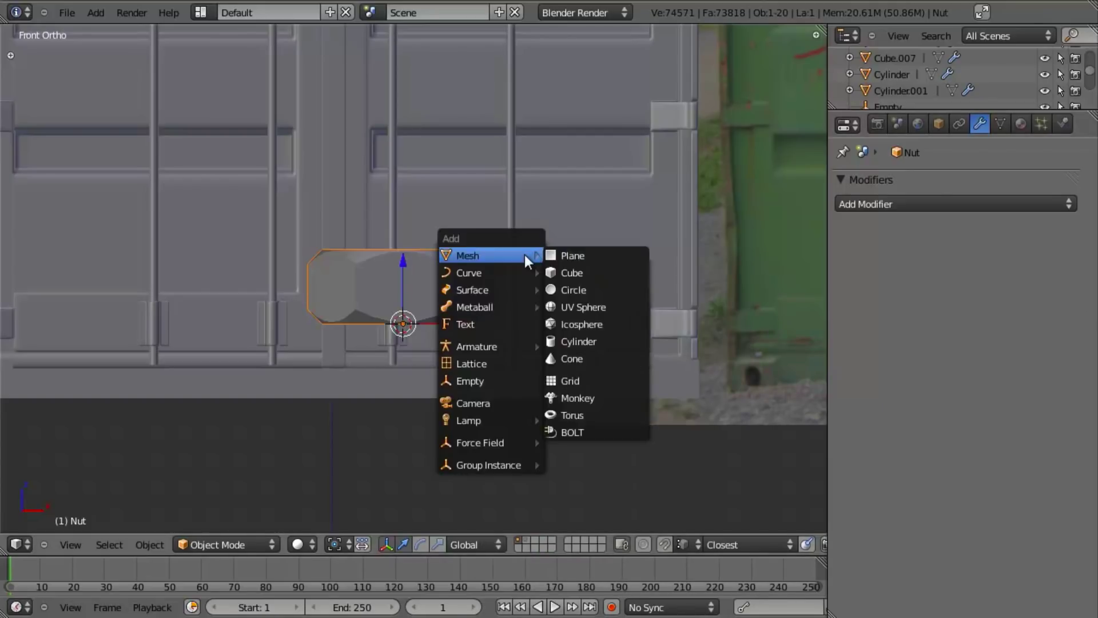
{"action": "left_click", "coordinate": [586, 433]}
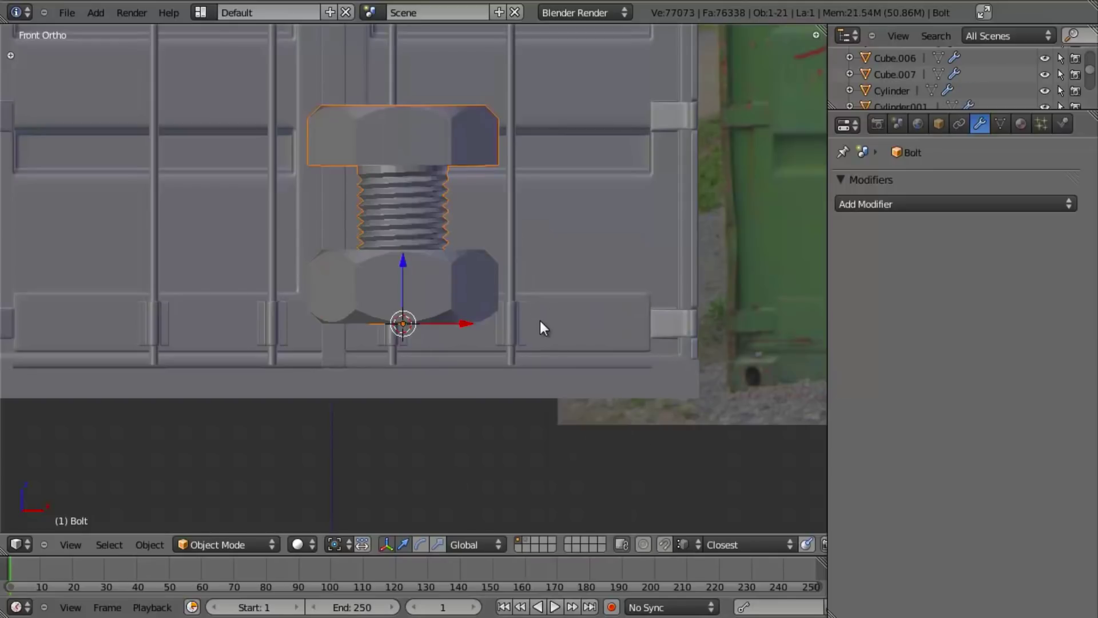
{"action": "key", "text": "F6"}
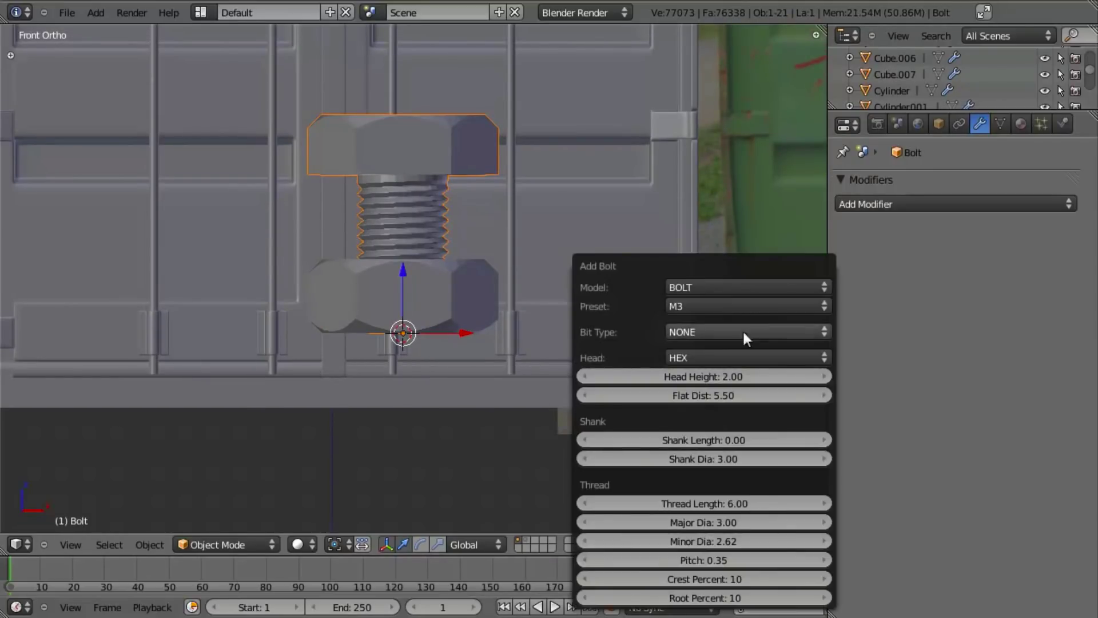
{"action": "left_click", "coordinate": [747, 286]}
{"action": "left_click", "coordinate": [748, 300]}
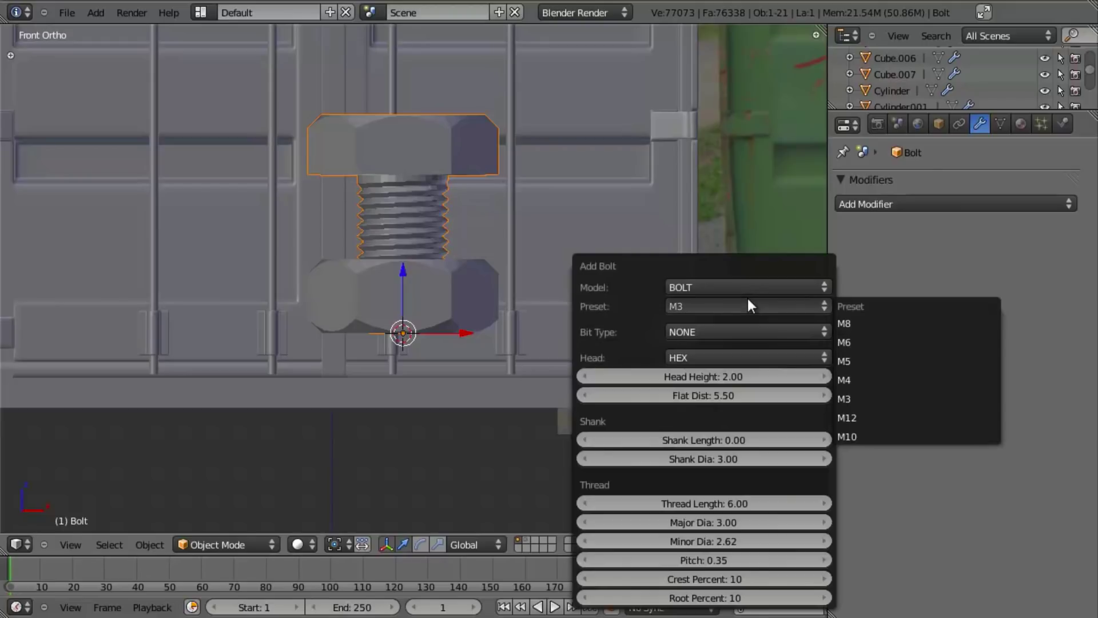
{"action": "left_click", "coordinate": [723, 331]}
{"action": "left_click", "coordinate": [715, 357]}
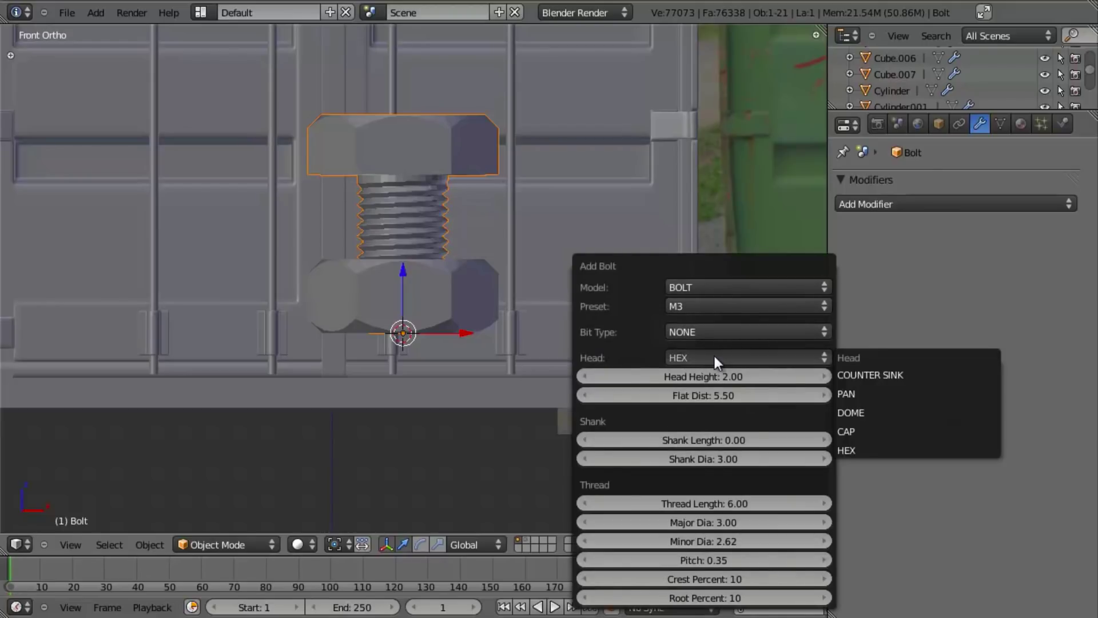
{"action": "left_click", "coordinate": [907, 410]}
- Select the nut together with the dome-head bolt and join them into one object
{"action": "key", "text": "z"}
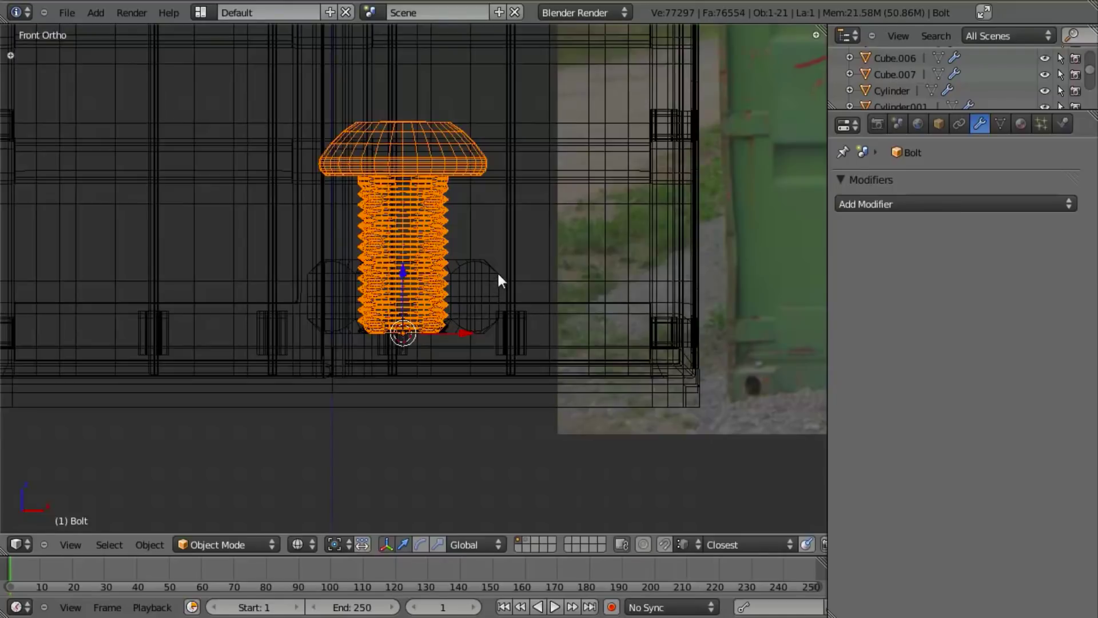
{"action": "scroll", "coordinate": [496, 271], "scroll_direction": "up", "scroll_amount": 3}
{"action": "scroll", "coordinate": [498, 275], "scroll_direction": "down", "scroll_amount": 5}
{"action": "key", "text": "z"}
{"action": "scroll", "coordinate": [531, 297], "scroll_direction": "up", "scroll_amount": 2}
{"action": "mouse_move", "coordinate": [530, 286]}
{"action": "middle_mouse_down"}
{"action": "mouse_move", "coordinate": [483, 231]}
{"action": "mouse_move", "coordinate": [441, 218]}
{"action": "middle_mouse_up"}
{"action": "key", "text": "z"}
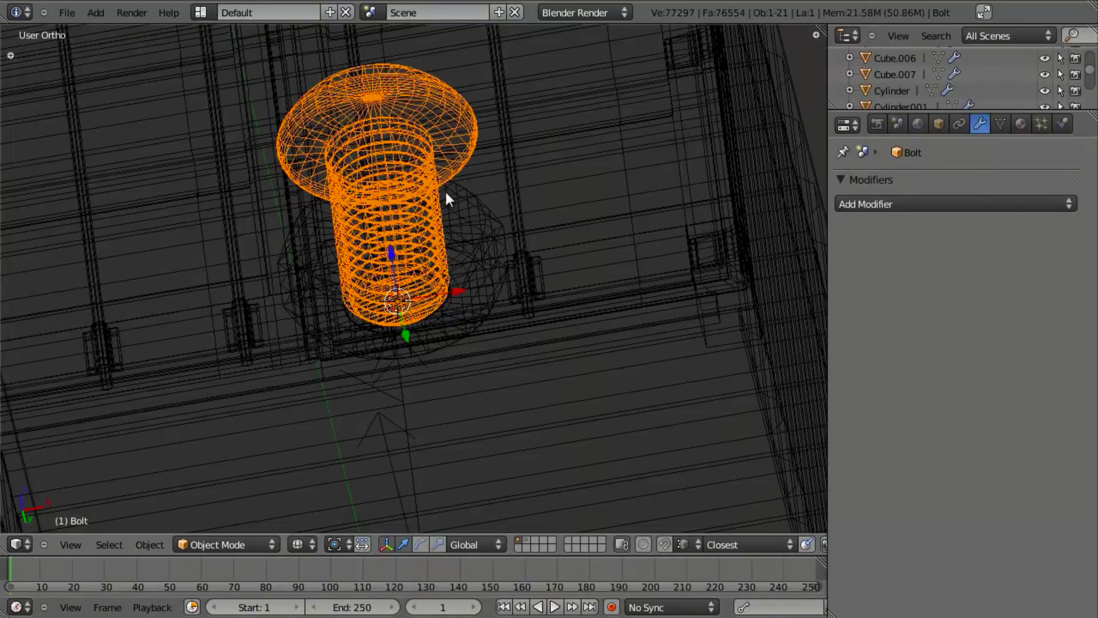
{"action": "right_click", "coordinate": [445, 190], "text": "shift"}
{"action": "key", "text": "KP_3"}
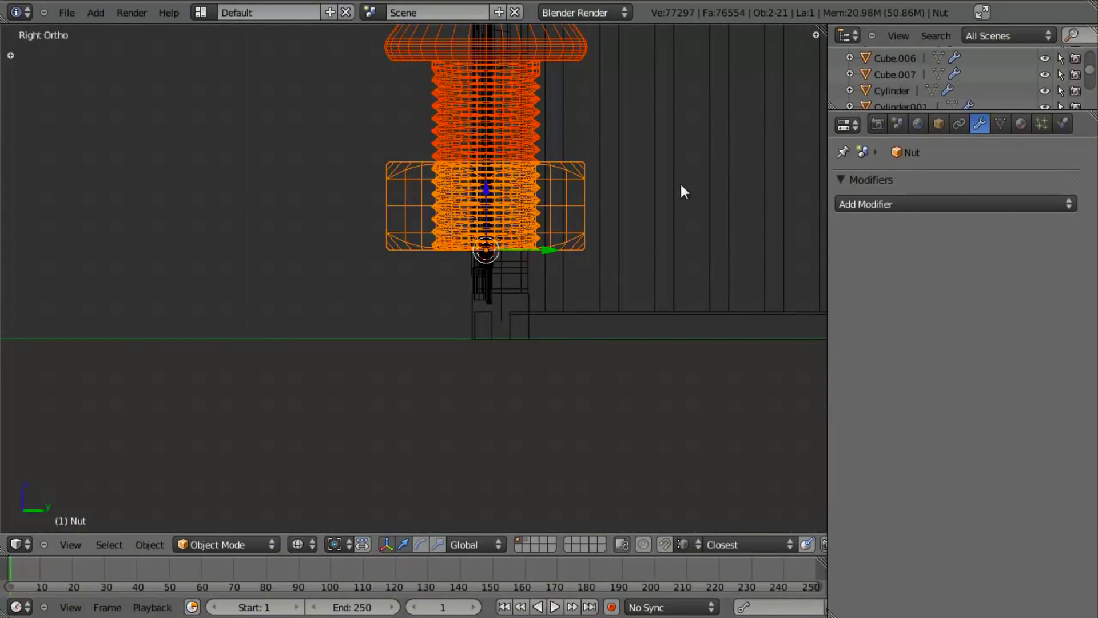
{"action": "key", "text": "Tab"}
{"action": "key", "text": "Tab"}
{"action": "key", "text": "ctrl+j"}
- Rotate the entire bolt-and-nut mesh 90° around the 3D cursor in the right side view
{"action": "key", "text": "Tab"}
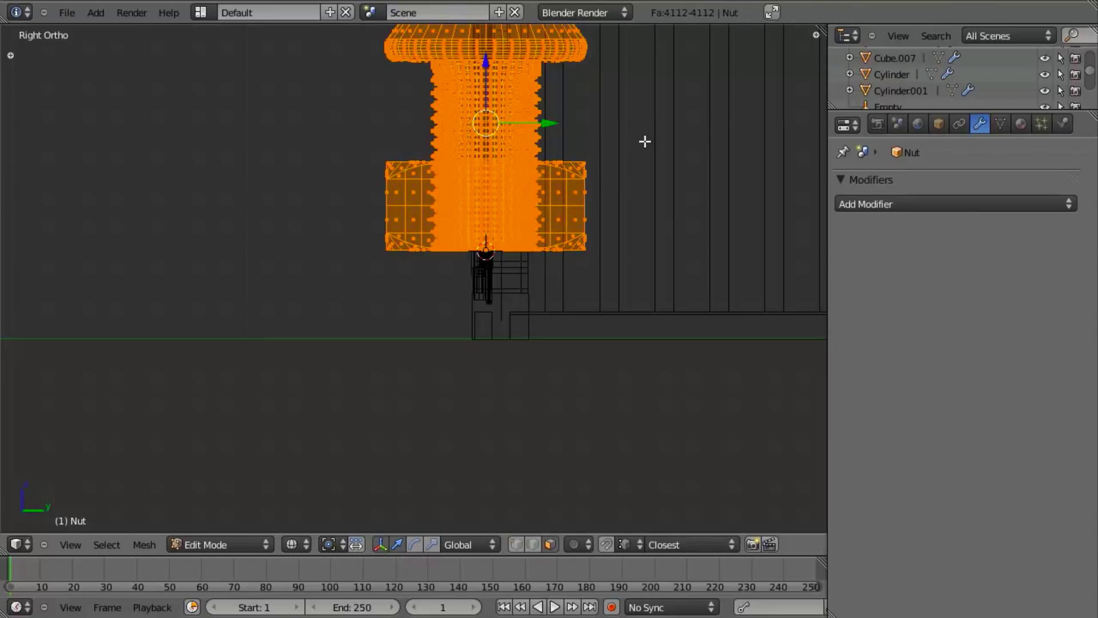
{"action": "key", "text": "period"}
{"action": "key", "text": "r"}
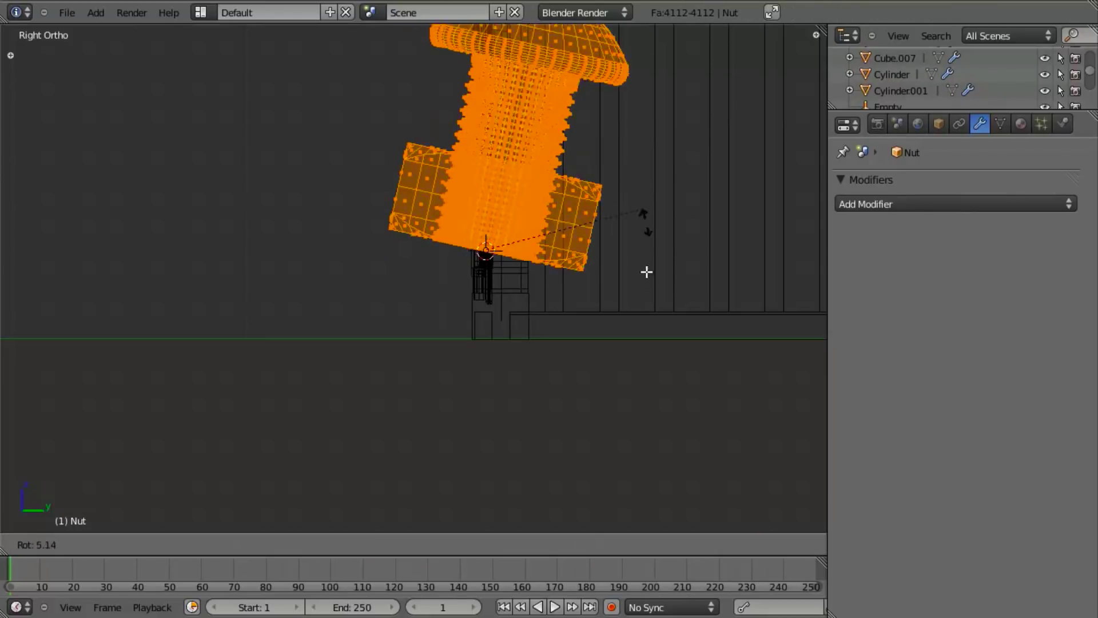
{"action": "right_click", "coordinate": [550, 377]}
{"action": "type", "text": "r90"}
{"action": "key", "text": "Return"}
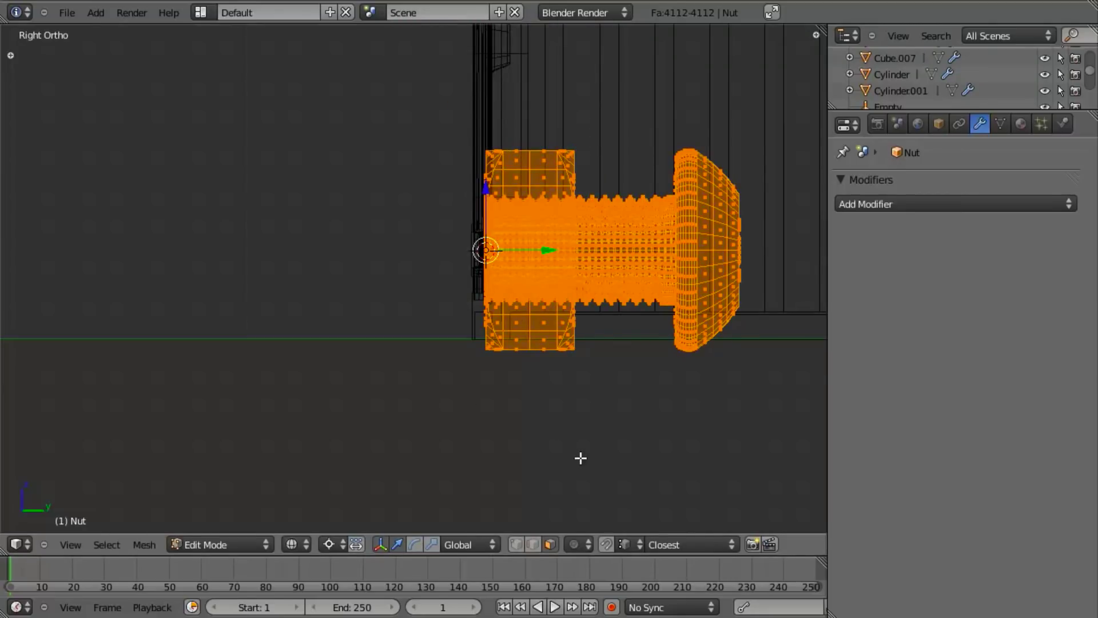
- Scale the bolt-and-nut mesh down around the 3D cursor until the nut fits within the bracket flange's width
{"action": "key", "text": "s"}
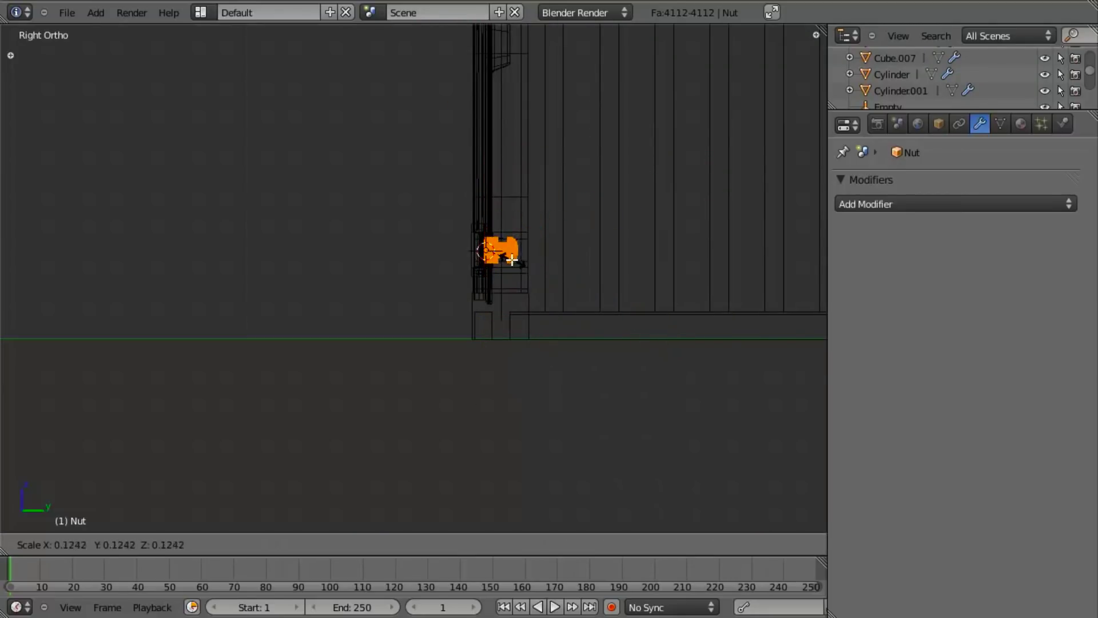
{"action": "left_click", "coordinate": [496, 255]}
{"action": "key", "text": "z"}
{"action": "scroll", "coordinate": [578, 311], "scroll_direction": "up", "scroll_amount": 3}
{"action": "scroll", "coordinate": [297, 331], "scroll_direction": "up", "scroll_amount": 3}
{"action": "mouse_move", "coordinate": [578, 311]}
{"action": "middle_mouse_down", "text": "shift"}
{"action": "mouse_move", "coordinate": [306, 338]}
{"action": "mouse_move", "coordinate": [432, 347]}
{"action": "mouse_move", "coordinate": [366, 355]}
{"action": "middle_mouse_up", "text": "shift"}
{"action": "middle_click_drag", "start_coordinate": [366, 356], "coordinate": [566, 434], "text": "shift"}
{"action": "scroll", "coordinate": [554, 387], "scroll_direction": "up", "scroll_amount": 6}
{"action": "key", "text": "s"}
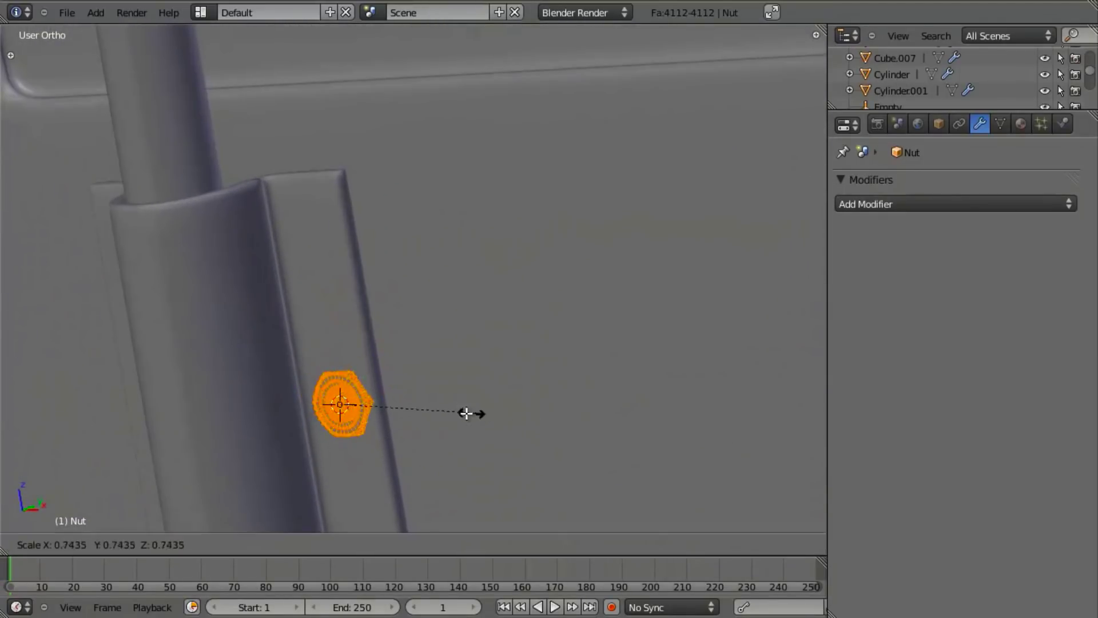
{"action": "left_click", "coordinate": [466, 422]}
- Move the bolt-and-nut object along the Y axis until the nut sits on the bracket flange's outer face
{"action": "key", "text": "Tab"}
{"action": "key", "text": "z"}
{"action": "middle_click_drag", "start_coordinate": [431, 410], "coordinate": [401, 381]}
{"action": "key", "text": "Tab"}
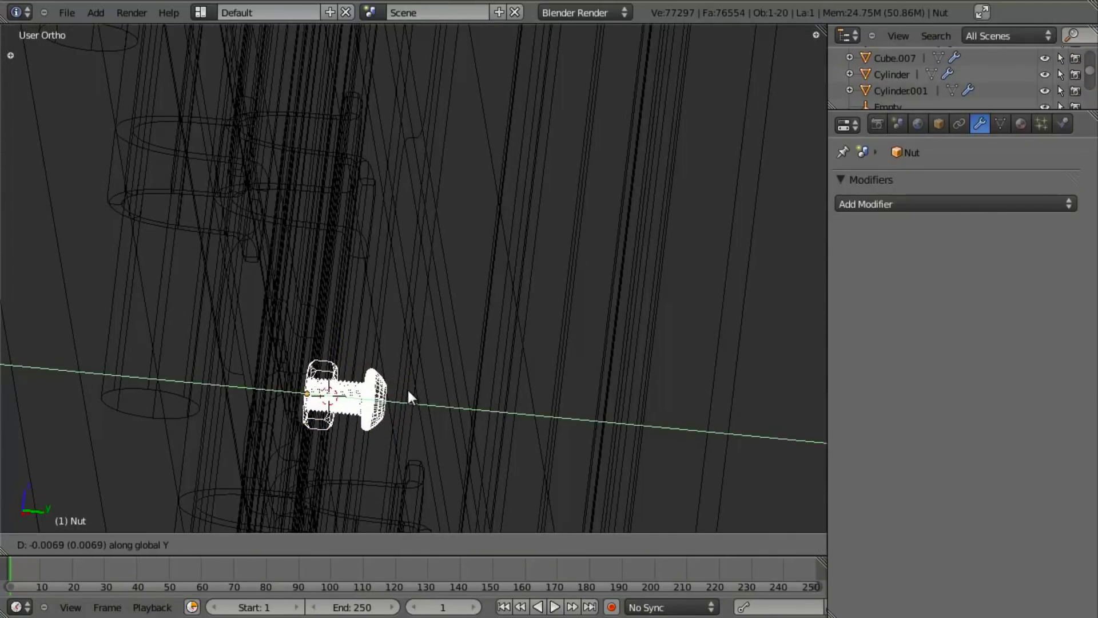
{"action": "left_click", "coordinate": [406, 387]}
{"action": "key", "text": "z"}
{"action": "key", "text": "g"}
{"action": "key", "text": "y"}
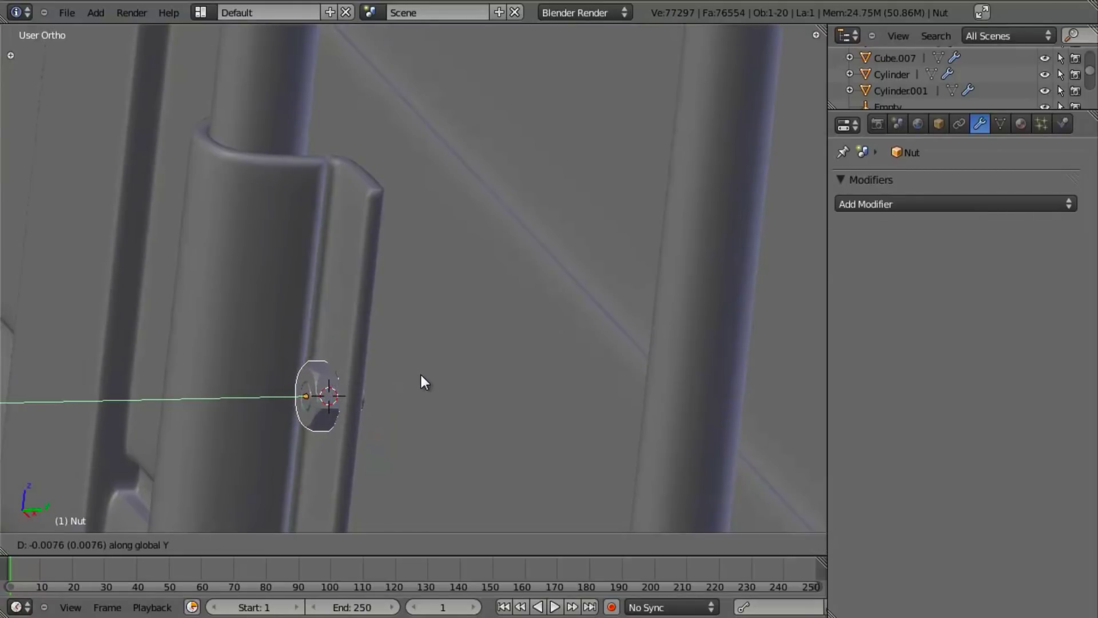
{"action": "left_click", "coordinate": [418, 373]}
- Raise the bolt-and-nut along the Z axis by about 0.045 to near the upper end of the flange
{"action": "key", "text": "g"}
{"action": "key", "text": "z"}
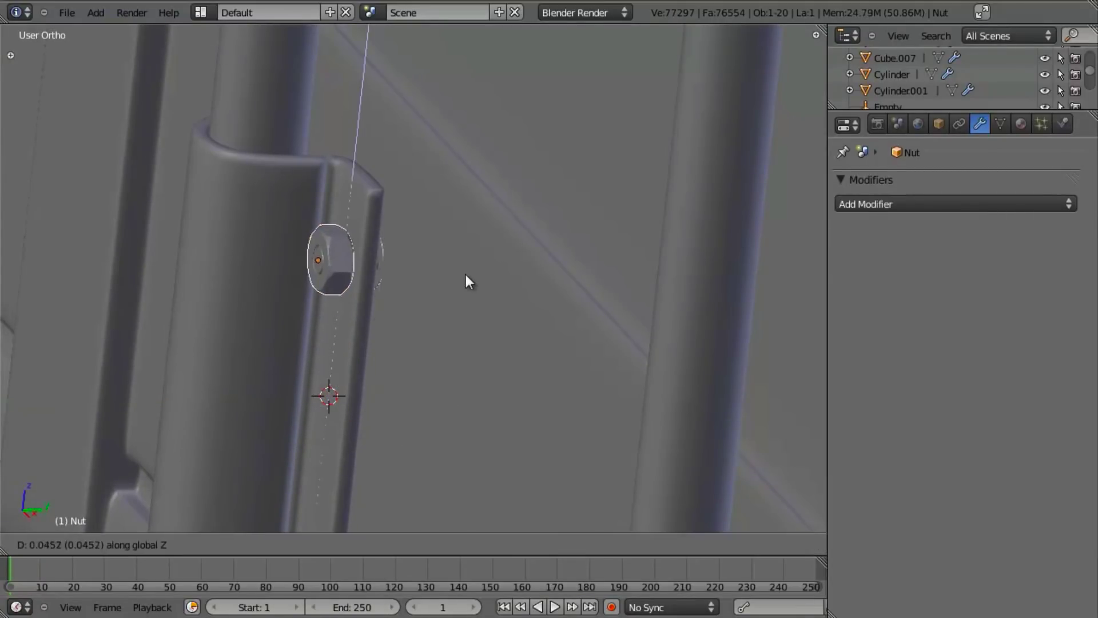
{"action": "left_click", "coordinate": [476, 296]}
{"action": "middle_click_drag", "start_coordinate": [476, 296], "coordinate": [350, 404]}
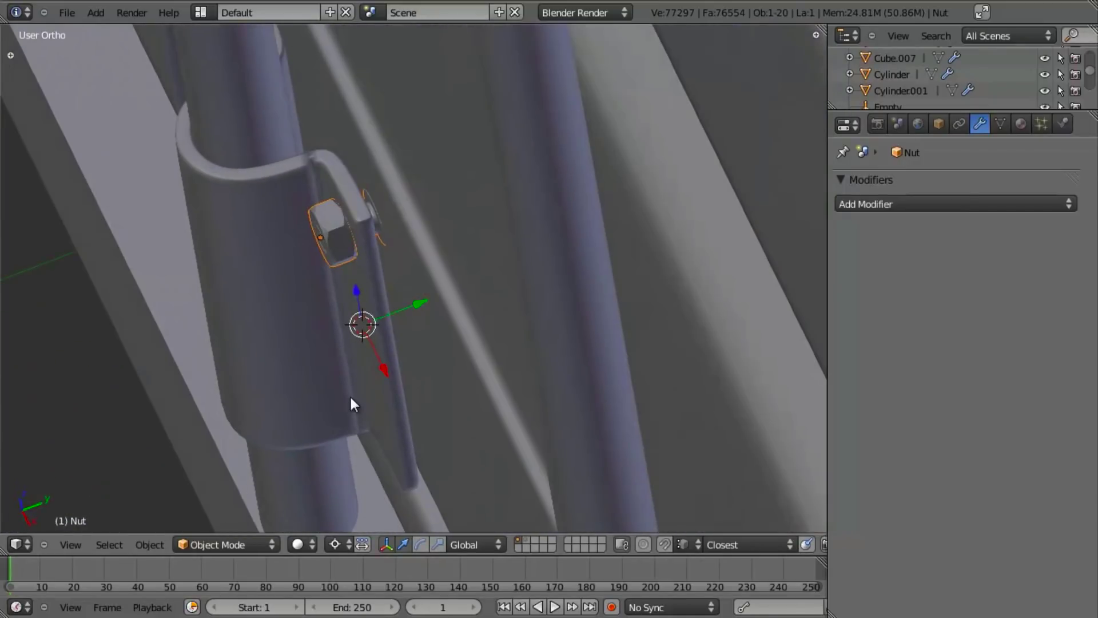
- Edit the bracket mesh and select the face loops of the flange that carries the nut, including its outer end
{"action": "right_click", "coordinate": [380, 280]}
{"action": "key", "text": "z"}
{"action": "key", "text": "Tab"}
{"action": "key", "text": "z"}
{"action": "middle_click_drag", "start_coordinate": [379, 256], "coordinate": [399, 217]}
{"action": "right_click", "coordinate": [355, 183], "text": "alt"}
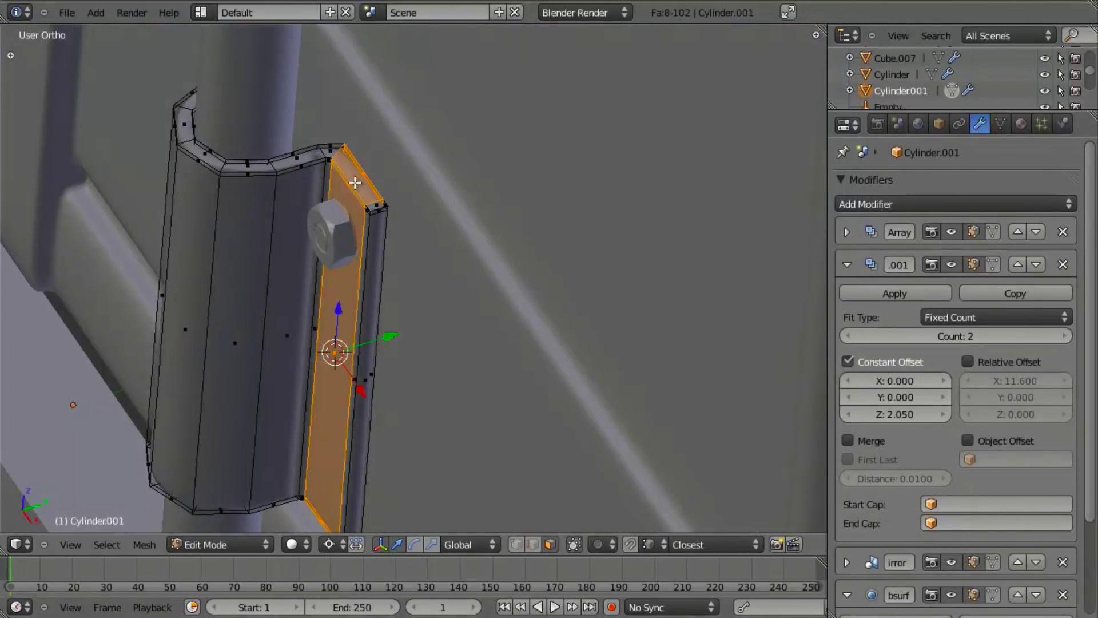
{"action": "right_click", "coordinate": [370, 210], "text": "alt+shift"}
{"action": "scroll", "coordinate": [410, 251], "scroll_direction": "up", "scroll_amount": 2}
{"action": "middle_click_drag", "start_coordinate": [364, 187], "coordinate": [416, 143]}
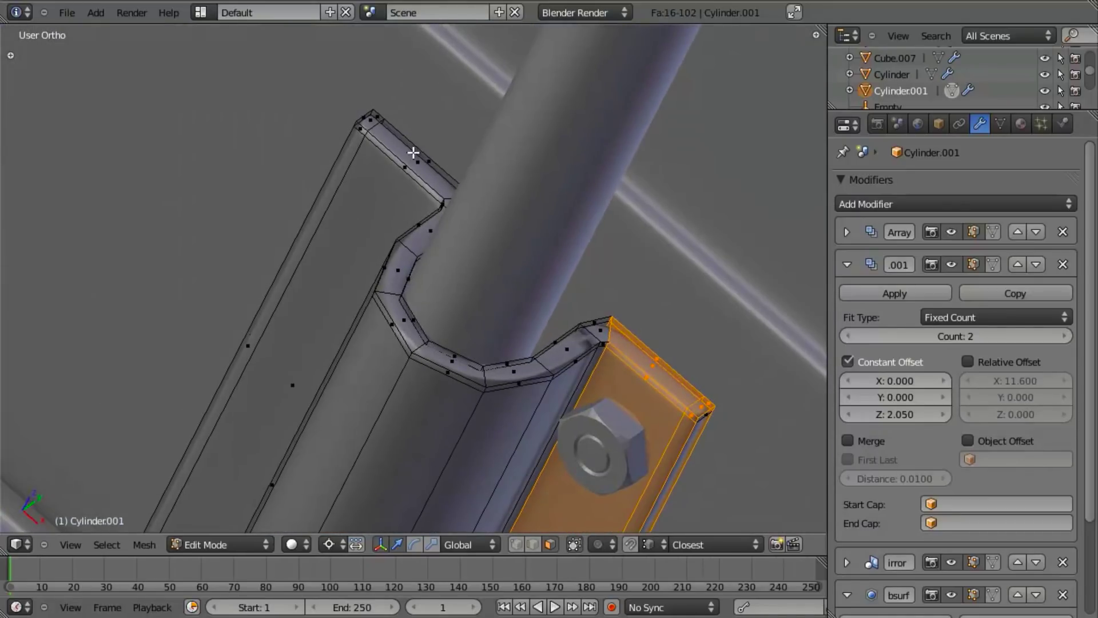
- Add the opposite flange's face loops to the selection and switch the mesh to vertex select mode
{"action": "right_click", "coordinate": [406, 162], "text": "alt+shift"}
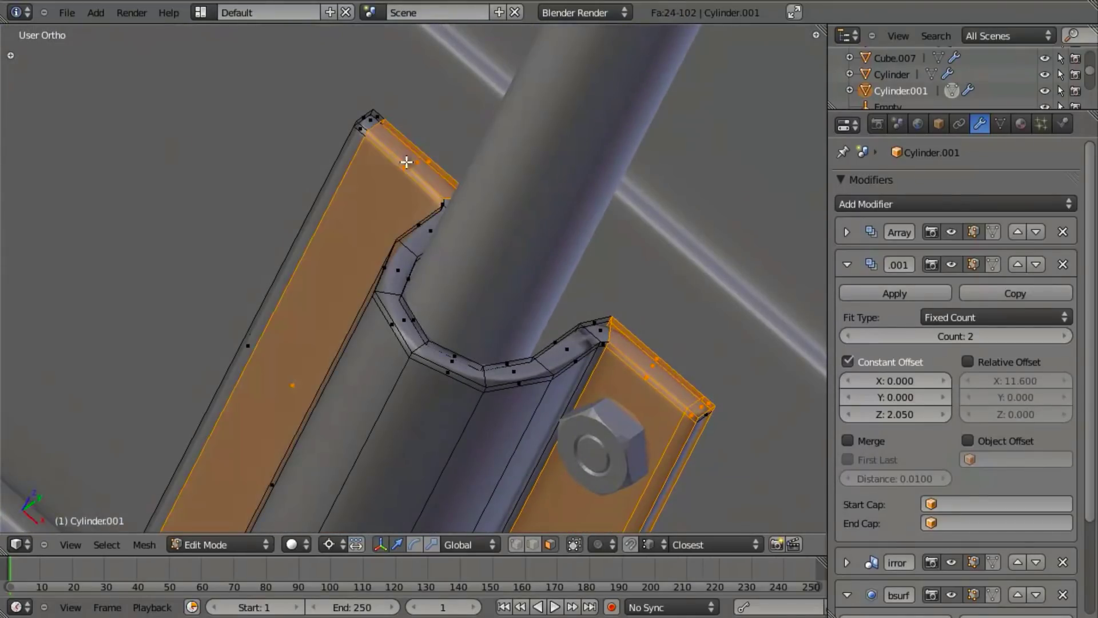
{"action": "right_click", "coordinate": [363, 125], "text": "alt+shift"}
{"action": "middle_click_drag", "start_coordinate": [676, 376], "coordinate": [640, 349]}
{"action": "key", "text": "ctrl+Tab"}
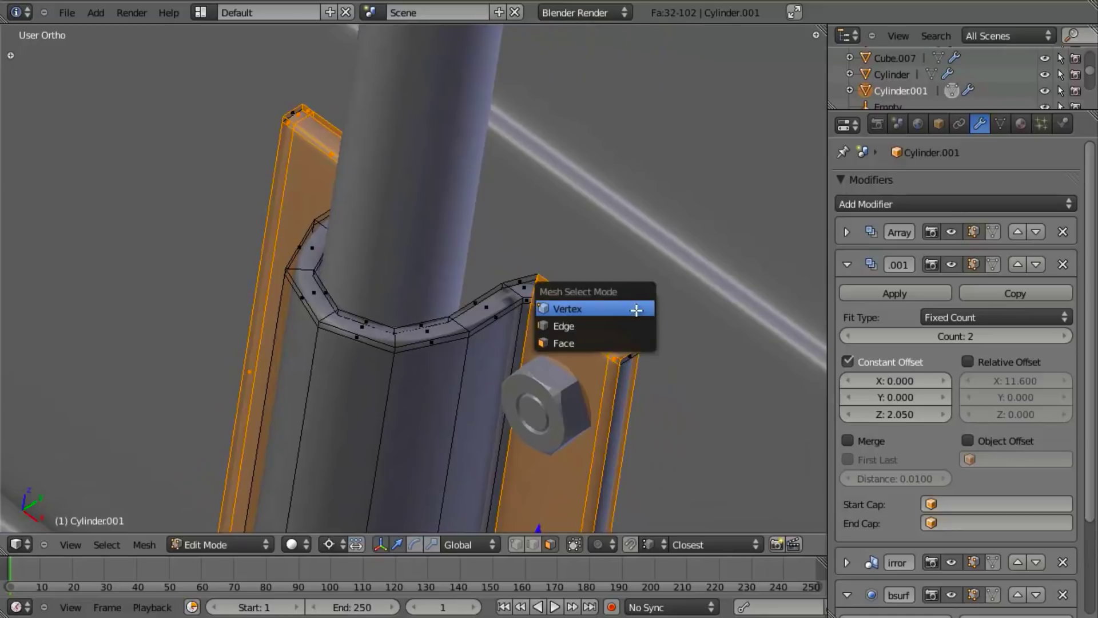
{"action": "left_click", "coordinate": [636, 309]}
{"action": "middle_click_drag", "start_coordinate": [552, 312], "coordinate": [471, 293]}
{"action": "key", "text": "z"}
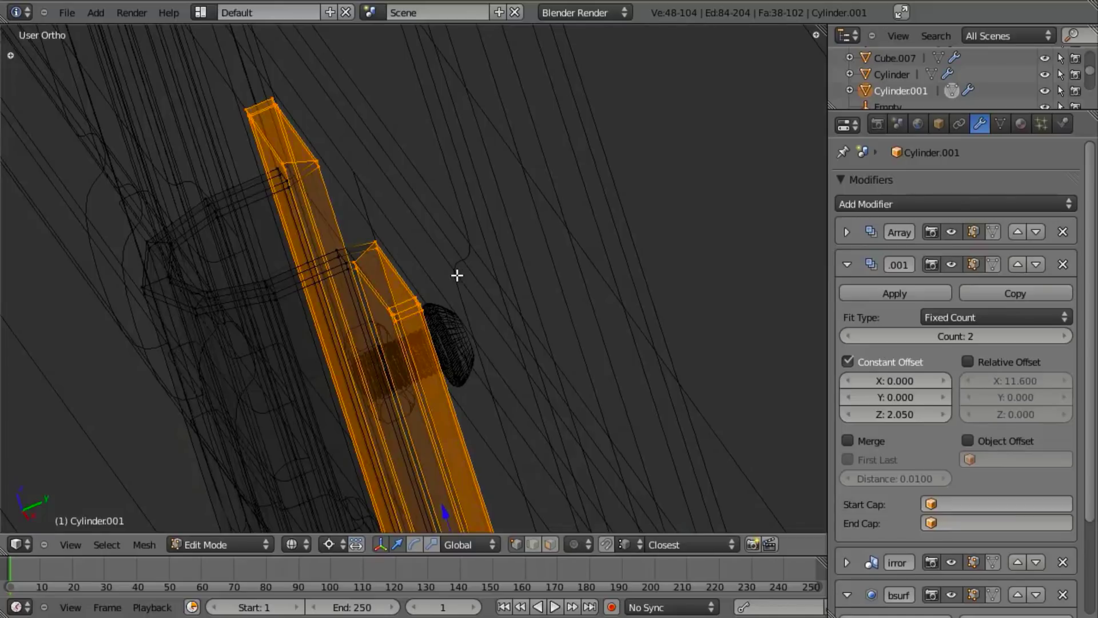
{"action": "key", "text": "g"}
{"action": "key", "text": "y"}
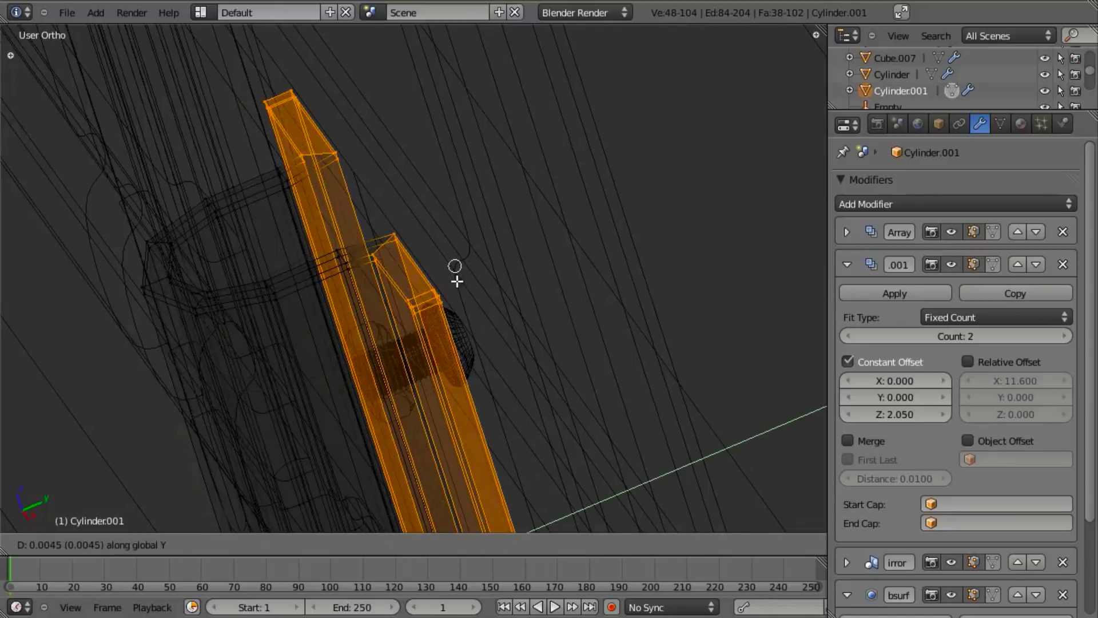
{"action": "right_click", "coordinate": [458, 277]}
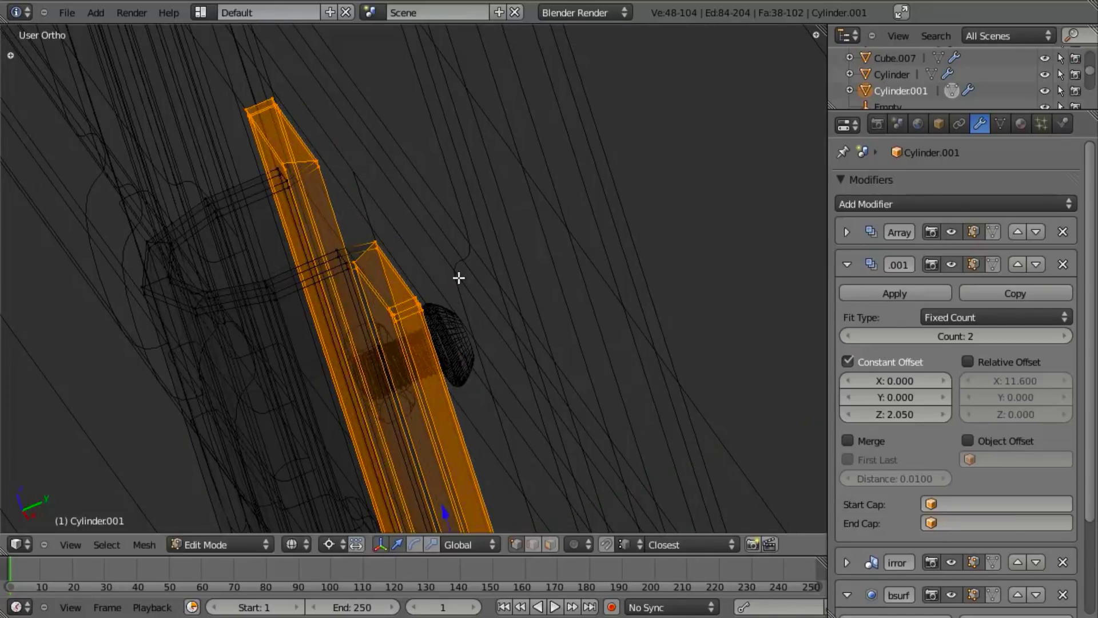
- Shift both selected bracket flanges slightly along the Y axis to adjust their position against the bolt
{"action": "key", "text": "z"}
{"action": "scroll", "coordinate": [465, 298], "scroll_direction": "up", "scroll_amount": 3}
{"action": "middle_click_drag", "start_coordinate": [350, 355], "coordinate": [499, 260]}
{"action": "key", "text": "KP_7"}
{"action": "key", "text": "z"}
{"action": "key", "text": "z"}
{"action": "key", "text": "g"}
{"action": "key", "text": "y"}
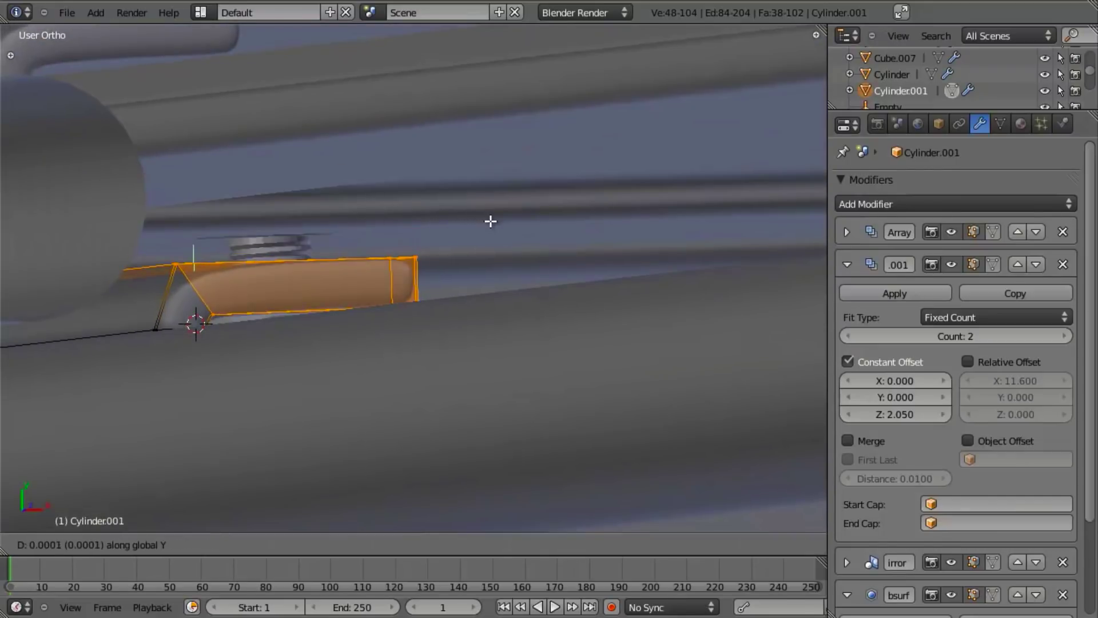
{"action": "left_click", "coordinate": [538, 253]}
- Fine-tune the Y position of both flanges with another small move, checking them in wireframe
{"action": "key", "text": "z"}
{"action": "mouse_move", "coordinate": [457, 273]}
{"action": "middle_mouse_down"}
{"action": "mouse_move", "coordinate": [436, 225]}
{"action": "mouse_move", "coordinate": [338, 289]}
{"action": "mouse_move", "coordinate": [440, 369]}
{"action": "middle_mouse_up"}
{"action": "key", "text": "z"}
{"action": "key", "text": "z"}
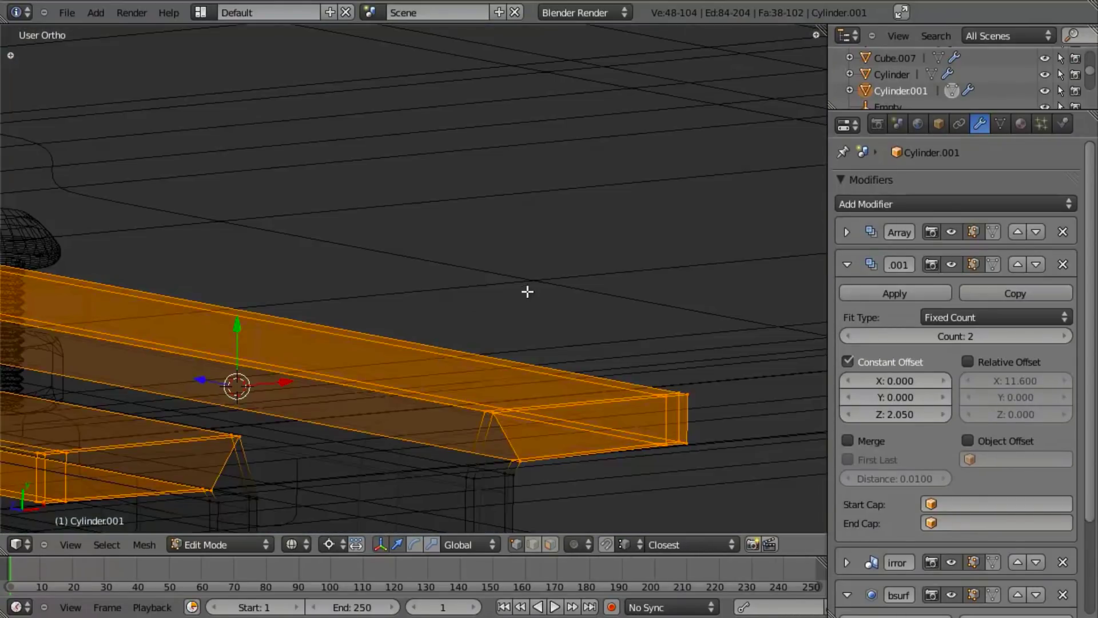
{"action": "key", "text": "g"}
{"action": "key", "text": "y"}
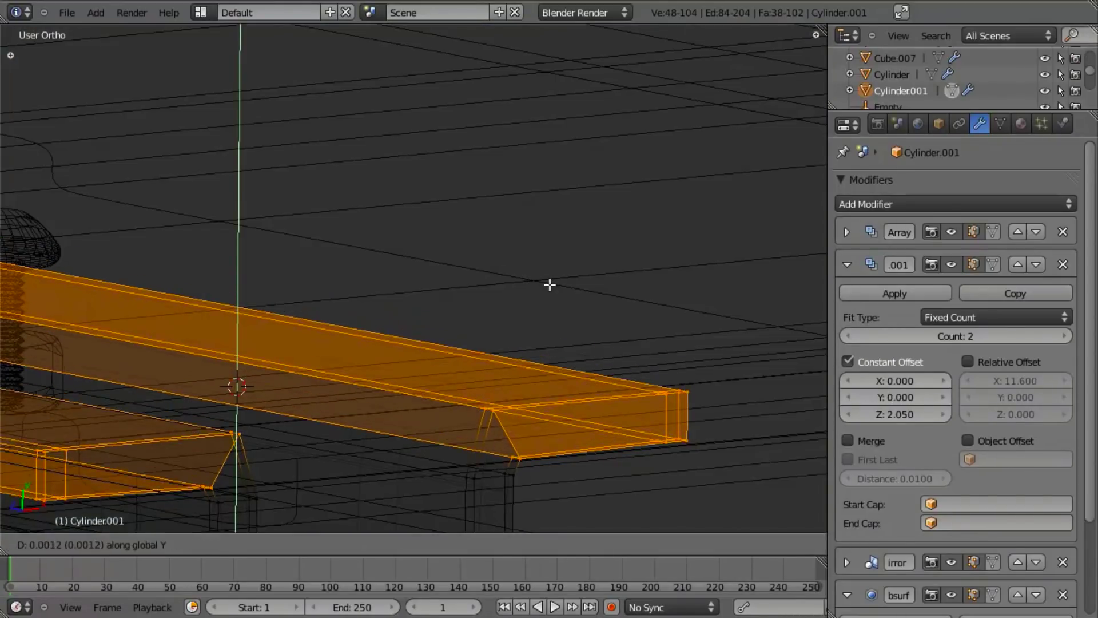
{"action": "left_click", "coordinate": [492, 272]}
- Reselect the guide bracket and recalculate the normals of its mesh
{"action": "key", "text": "z"}
{"action": "middle_click_drag", "start_coordinate": [364, 336], "coordinate": [320, 367]}
{"action": "key", "text": "Tab"}
{"action": "right_click", "coordinate": [198, 361]}
{"action": "right_click", "coordinate": [256, 355]}
{"action": "key", "text": "Tab"}
{"action": "key", "text": "ctrl+n"}
{"action": "key", "text": "Tab"}
{"action": "right_click", "coordinate": [347, 343]}
{"action": "key", "text": "Tab"}
{"action": "scroll", "coordinate": [377, 366], "scroll_direction": "up", "scroll_amount": 3}
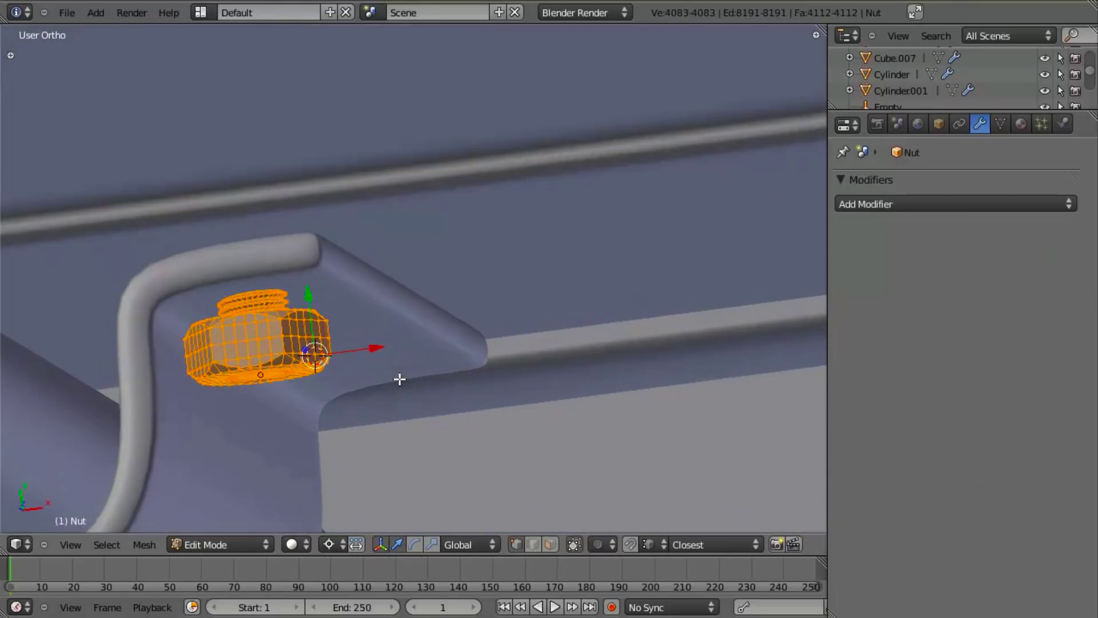
{"action": "middle_click_drag", "start_coordinate": [408, 352], "coordinate": [297, 330]}
{"action": "key", "text": "Tab"}
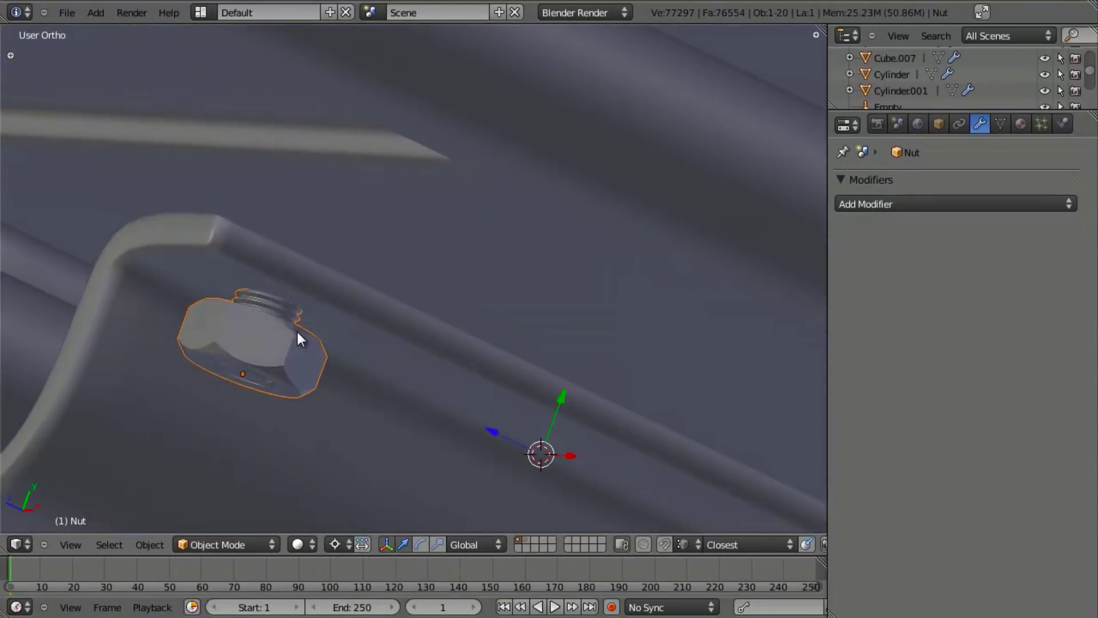
{"action": "key", "text": "h"}
{"action": "key", "text": "u"}
{"action": "left_click", "coordinate": [308, 331]}
{"action": "key", "text": "ctrl+z"}
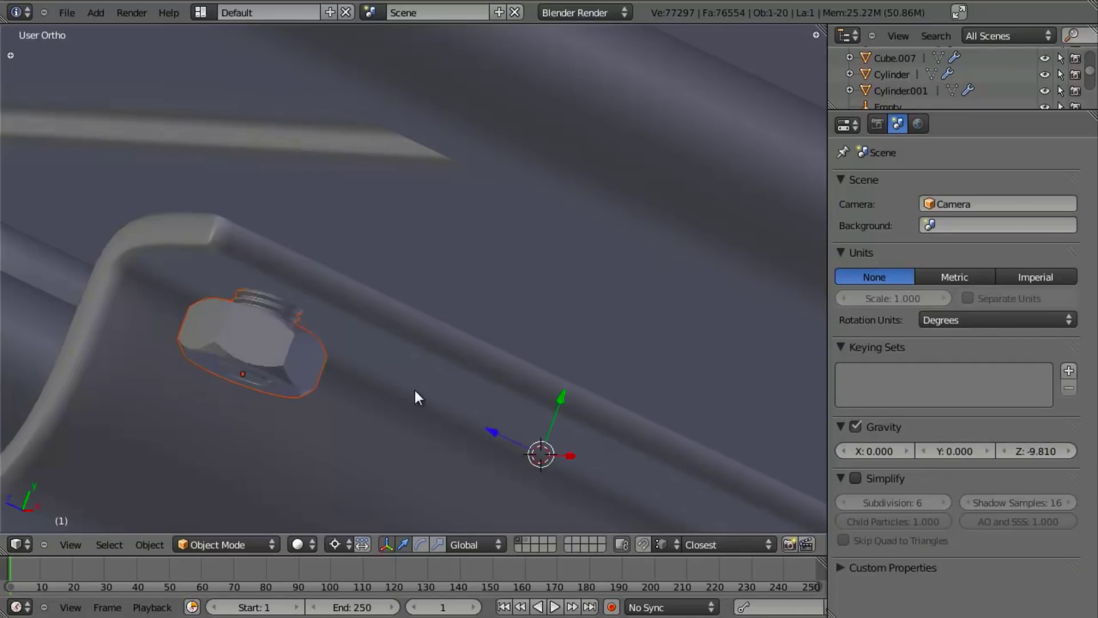
- Select the bolt-and-nut and move it along the Y axis until the nut seats closely against the flange
{"action": "right_click", "coordinate": [302, 364]}
{"action": "key", "text": "g"}
{"action": "key", "text": "y"}
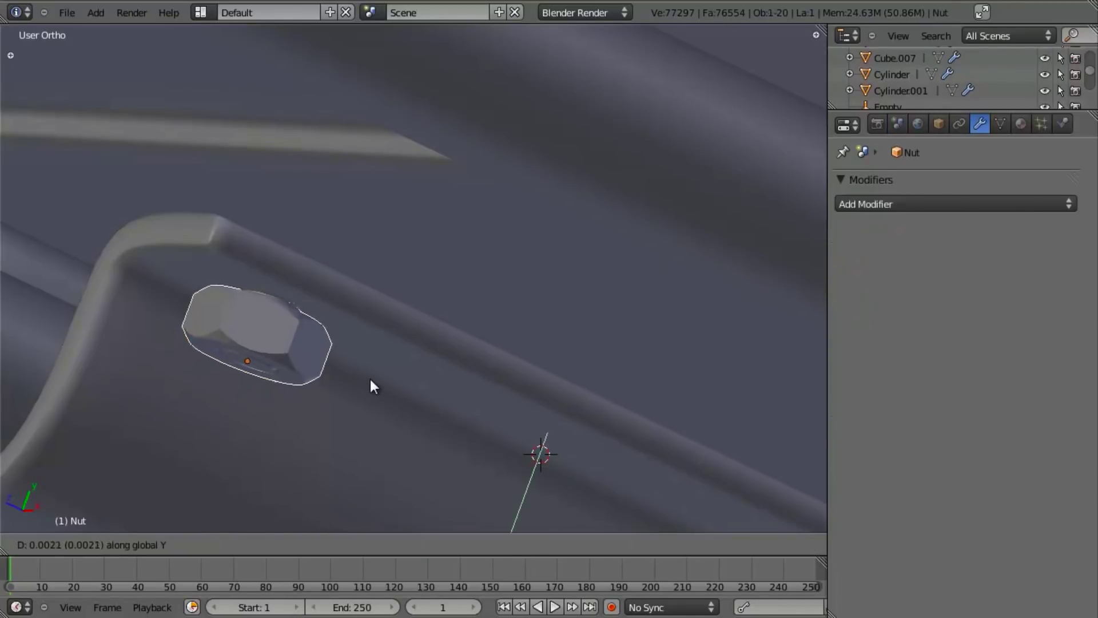
{"action": "left_click", "coordinate": [378, 372]}
{"action": "mouse_move", "coordinate": [377, 372]}
{"action": "middle_mouse_down"}
{"action": "mouse_move", "coordinate": [338, 421]}
{"action": "mouse_move", "coordinate": [380, 333]}
{"action": "mouse_move", "coordinate": [460, 261]}
{"action": "mouse_move", "coordinate": [368, 326]}
{"action": "mouse_move", "coordinate": [441, 355]}
{"action": "middle_mouse_up"}
- In the right side wireframe view, box-select and delete the bolt's dome head and the shaft half beyond the nut
{"action": "key", "text": "z"}
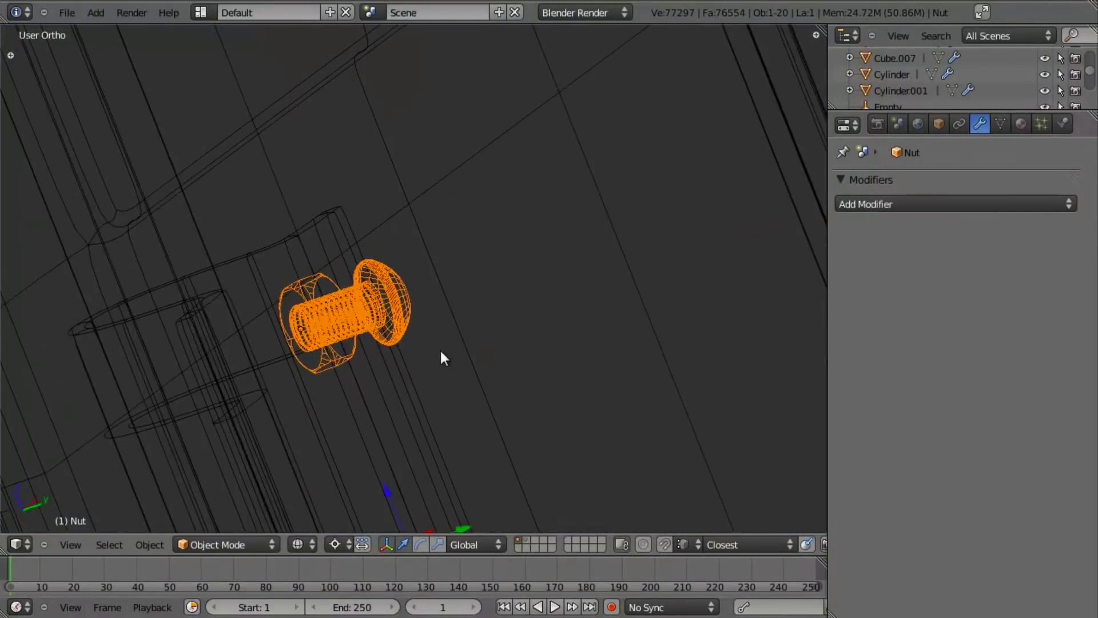
{"action": "key", "text": "KP_3"}
{"action": "key", "text": "Tab"}
{"action": "key", "text": "a"}
{"action": "scroll", "coordinate": [424, 341], "scroll_direction": "up", "scroll_amount": 8}
{"action": "middle_click_drag", "start_coordinate": [359, 276], "coordinate": [426, 290], "text": "shift"}
{"action": "key", "text": "b"}
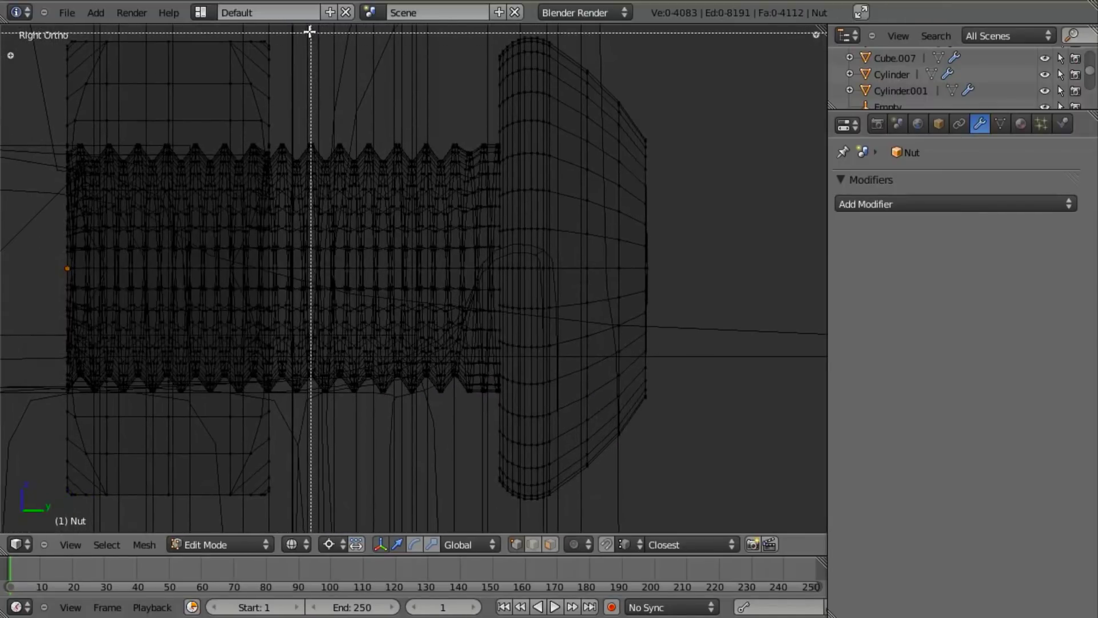
{"action": "left_click_drag", "start_coordinate": [299, 15], "coordinate": [744, 518]}
{"action": "scroll", "coordinate": [583, 255], "scroll_direction": "down", "scroll_amount": 6}
{"action": "key", "text": "x"}
{"action": "left_click", "coordinate": [584, 246]}
{"action": "scroll", "coordinate": [309, 297], "scroll_direction": "up", "scroll_amount": 4}
{"action": "mouse_move", "coordinate": [256, 311]}
{"action": "middle_mouse_down"}
{"action": "mouse_move", "coordinate": [322, 325]}
{"action": "mouse_move", "coordinate": [405, 321]}
{"action": "middle_mouse_up"}
{"action": "key", "text": "Tab"}
{"action": "key", "text": "z"}
- Select the trimmed bolt-and-nut together with the guide bracket and join them into the arrayed bracket object
{"action": "scroll", "coordinate": [327, 325], "scroll_direction": "down", "scroll_amount": 4}
{"action": "key", "text": "a"}
{"action": "scroll", "coordinate": [403, 320], "scroll_direction": "down", "scroll_amount": 5}
{"action": "right_click", "coordinate": [366, 275]}
{"action": "mouse_move", "coordinate": [366, 276]}
{"action": "middle_mouse_down"}
{"action": "mouse_move", "coordinate": [418, 276]}
{"action": "mouse_move", "coordinate": [411, 310]}
{"action": "middle_mouse_up"}
{"action": "key", "text": "z"}
{"action": "right_click", "coordinate": [376, 279], "text": "shift"}
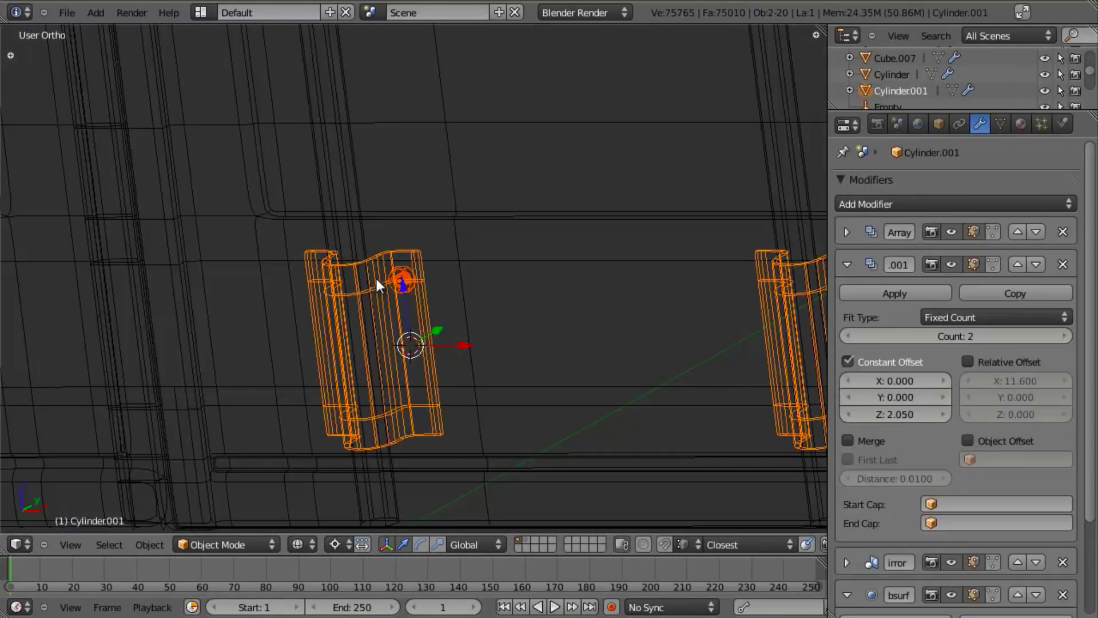
{"action": "key", "text": "ctrl+j"}
- Edit the joined bracket mesh in the front wireframe view around the nut, with nothing selected
{"action": "key", "text": "KP_1"}
{"action": "key", "text": "z"}
{"action": "scroll", "coordinate": [428, 331], "scroll_direction": "up", "scroll_amount": 8}
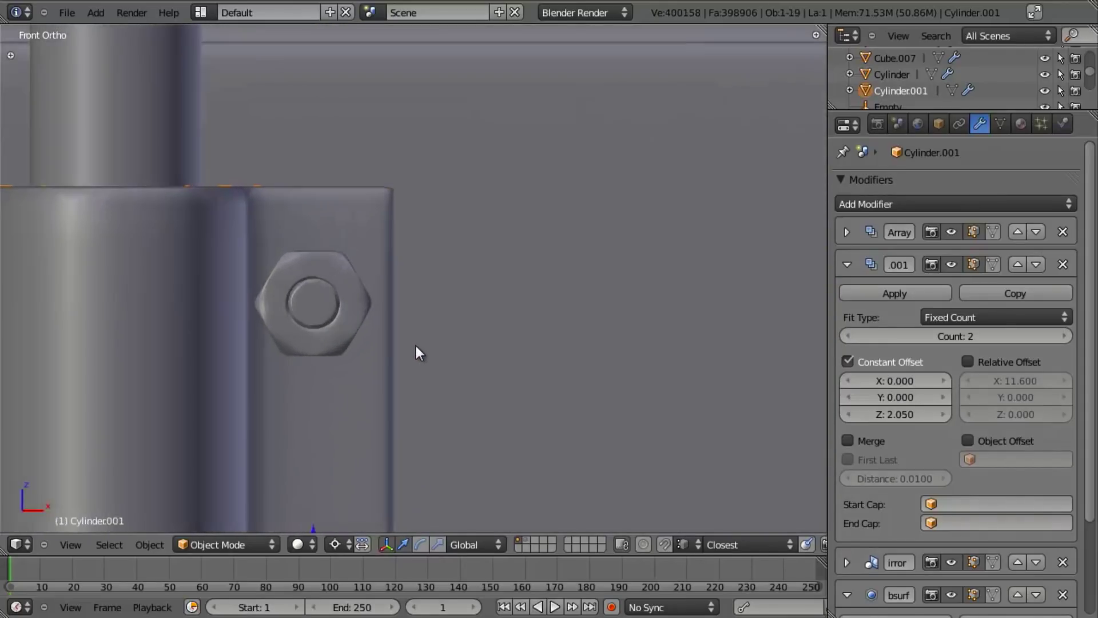
{"action": "key", "text": "Tab"}
{"action": "key", "text": "z"}
{"action": "key", "text": "a"}
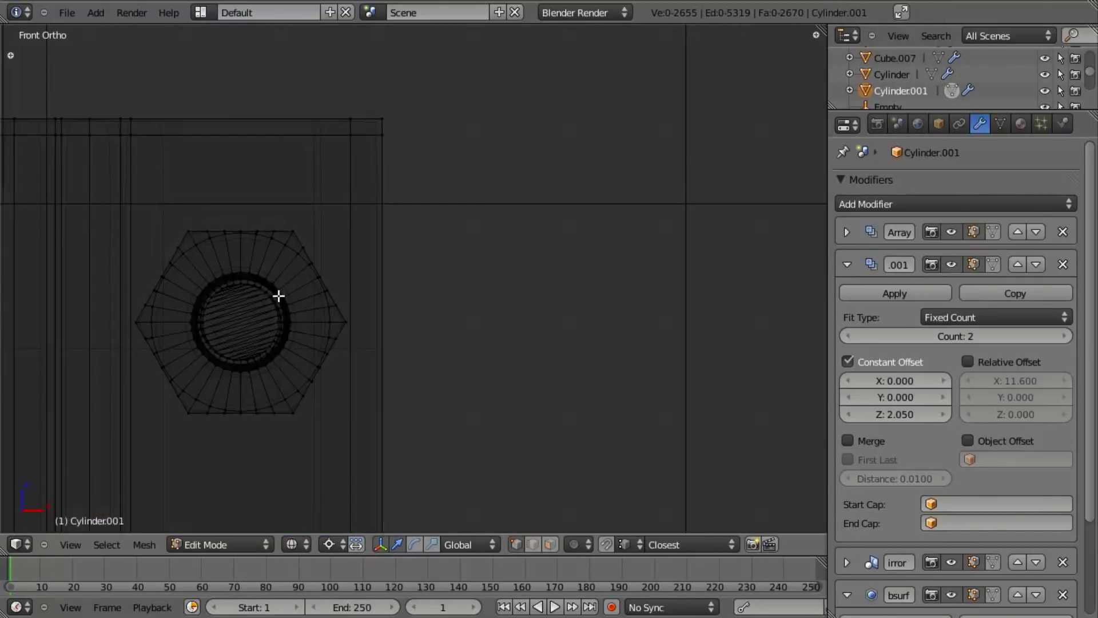
- Duplicate the hex bolt and move the copy straight down along Z, beyond the bracket plate's lower edge
{"action": "key", "text": "b"}
{"action": "left_click_drag", "start_coordinate": [90, 189], "coordinate": [589, 525]}
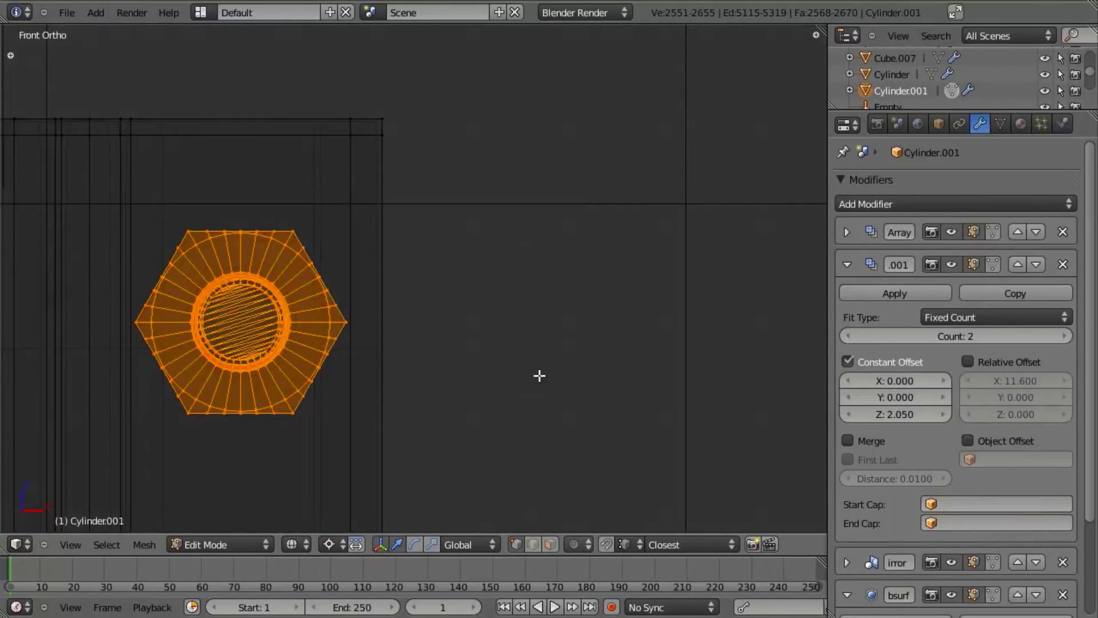
{"action": "scroll", "coordinate": [536, 366], "scroll_direction": "down", "scroll_amount": 5}
{"action": "scroll", "coordinate": [536, 355], "scroll_direction": "down", "scroll_amount": 5}
{"action": "middle_click_drag", "start_coordinate": [505, 375], "coordinate": [535, 303], "text": "shift"}
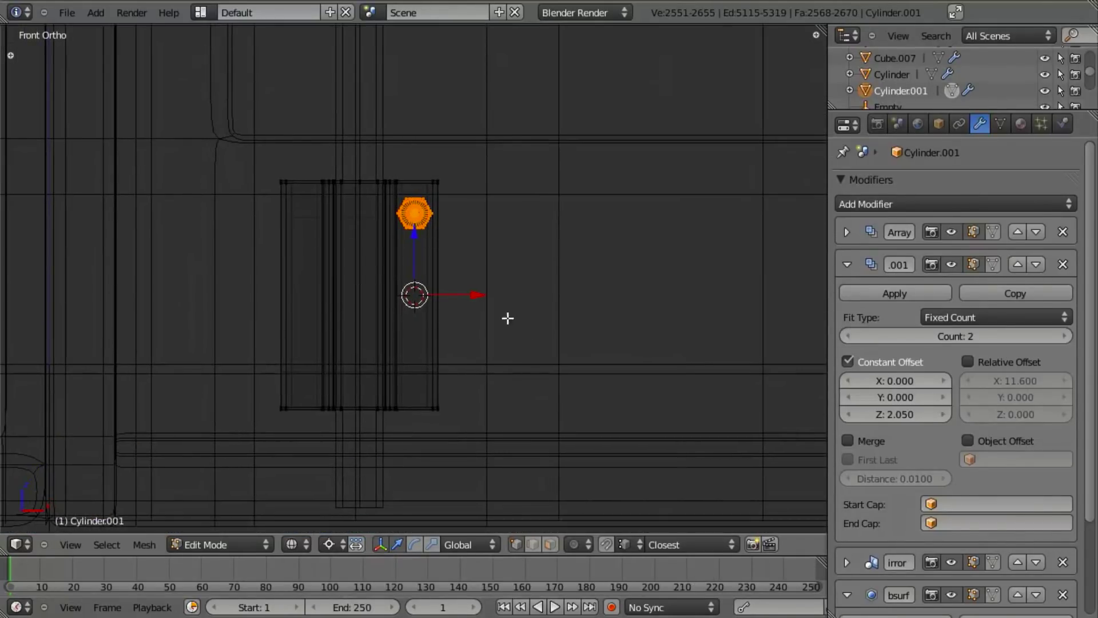
{"action": "scroll", "coordinate": [517, 321], "scroll_direction": "up", "scroll_amount": 3}
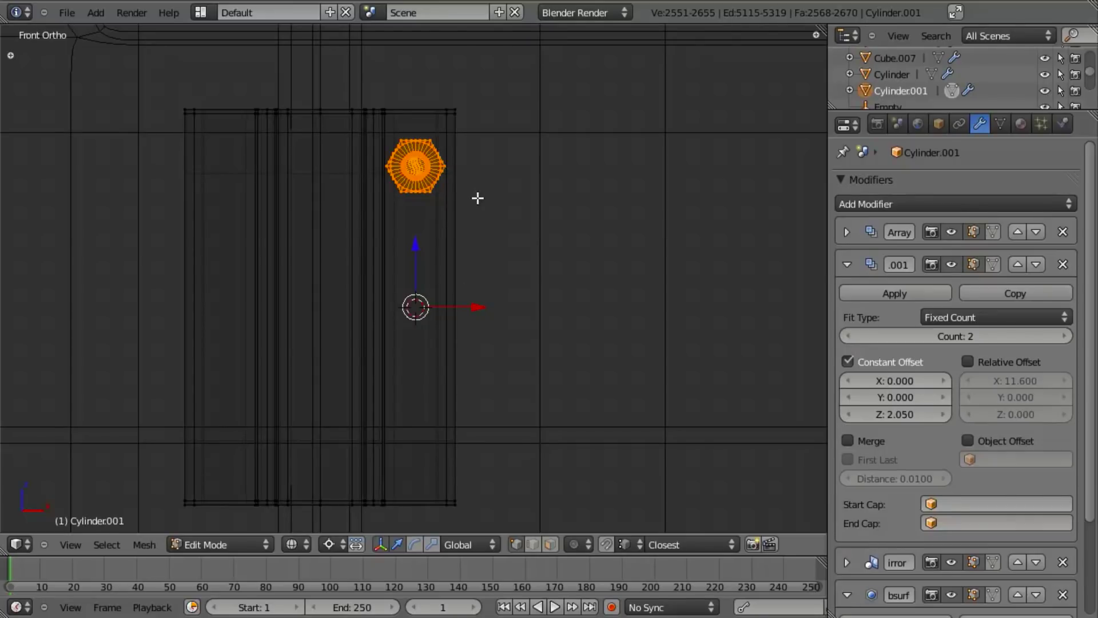
{"action": "key", "text": "shift+d"}
{"action": "key", "text": "z"}
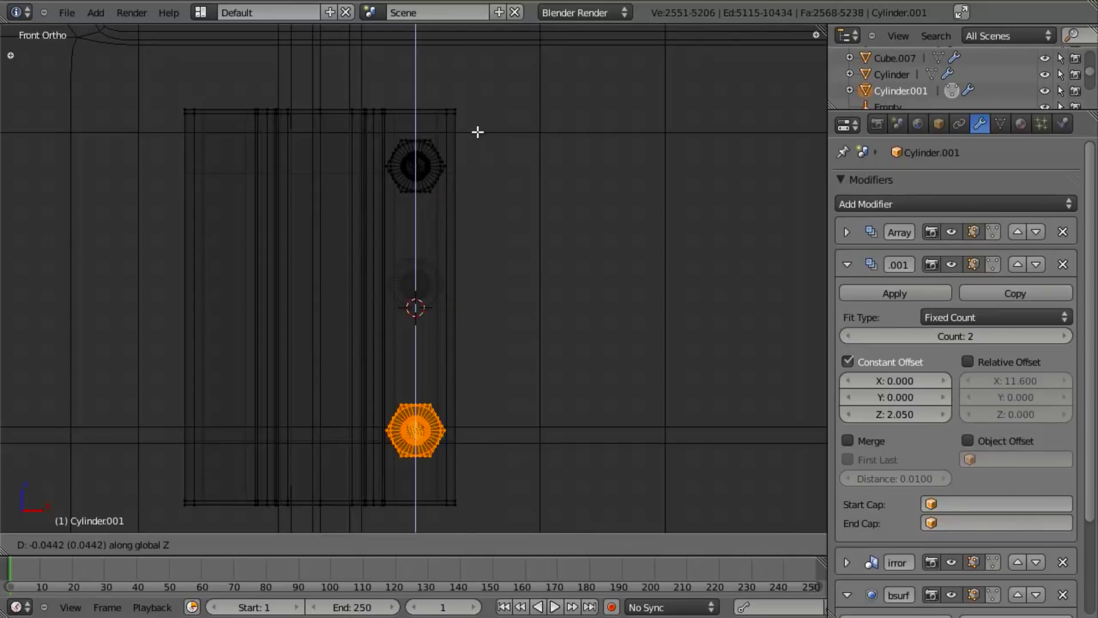
{"action": "left_click", "coordinate": [499, 440]}
- Turn off the edit-mode display of the bracket's Subsurf modifier
{"action": "scroll", "coordinate": [499, 440], "scroll_direction": "down", "scroll_amount": 5}
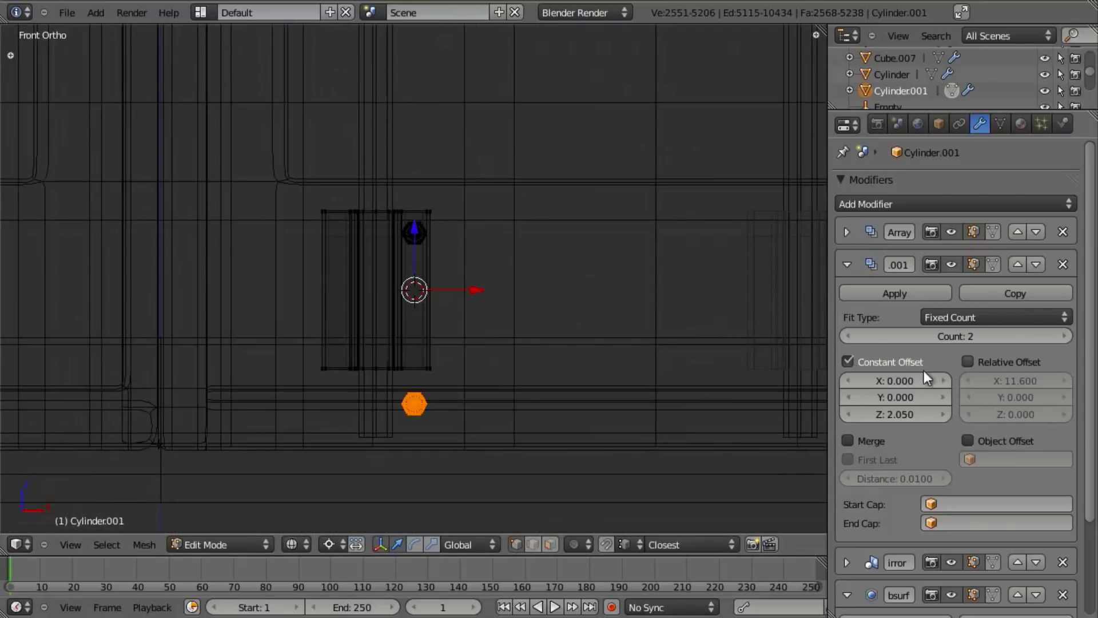
{"action": "left_click", "coordinate": [847, 359]}
{"action": "scroll", "coordinate": [853, 372], "scroll_direction": "down", "scroll_amount": 5}
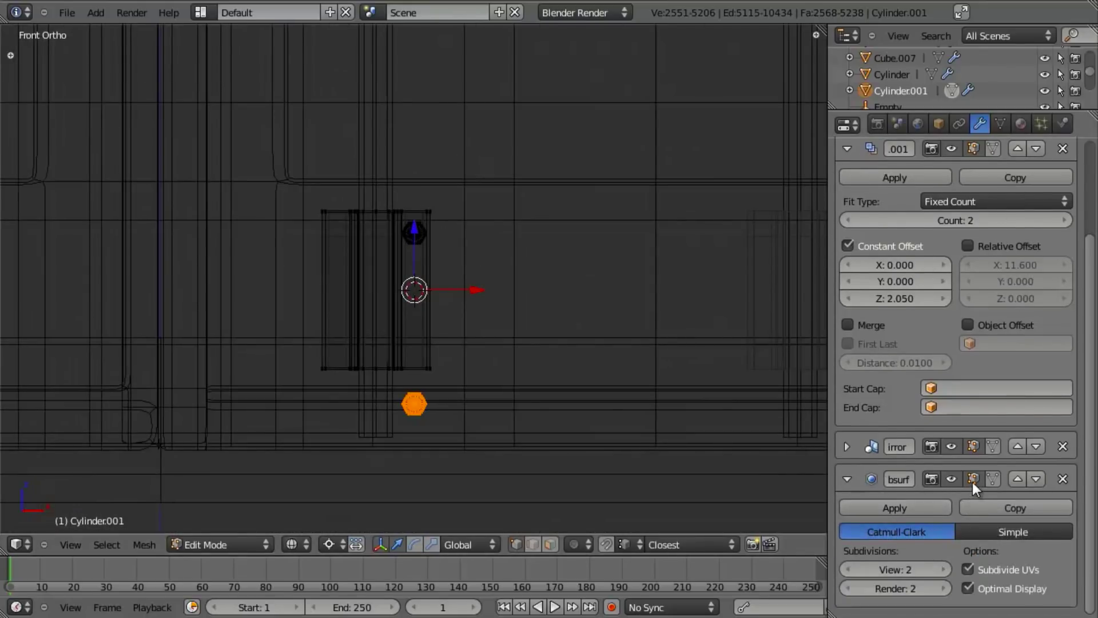
{"action": "scroll", "coordinate": [282, 307], "scroll_direction": "up", "scroll_amount": 5}
- Move the duplicated bolt up along Z onto the lower part of the bracket plate
{"action": "key", "text": "g"}
{"action": "key", "text": "z"}
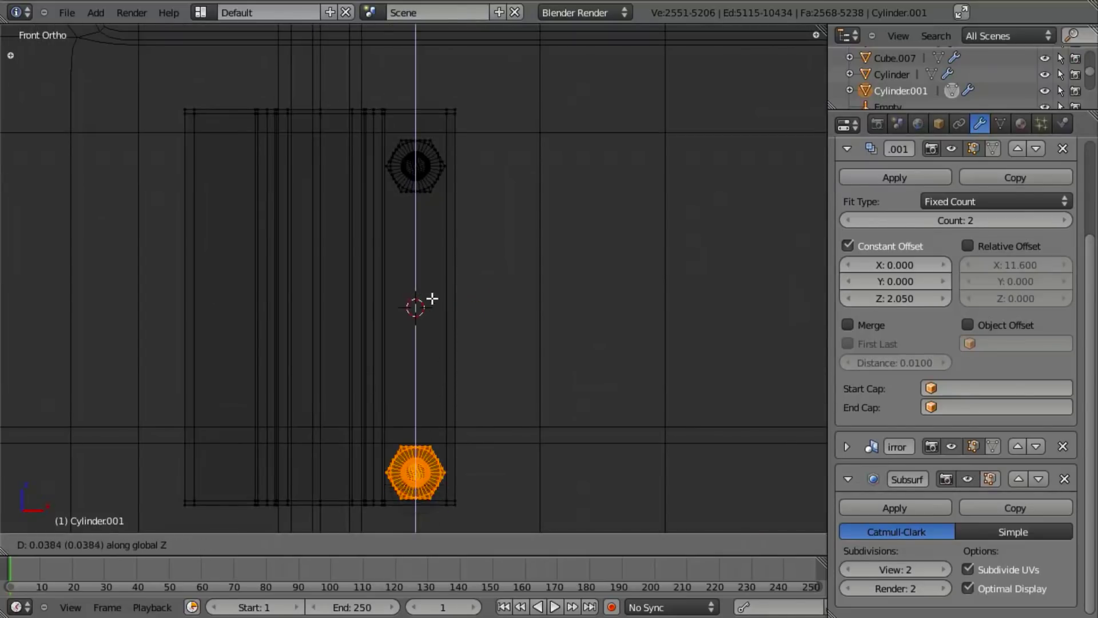
{"action": "left_click", "coordinate": [434, 272]}
- Duplicate both bolts in place and set the snap type to Increment
{"action": "key", "text": "b"}
{"action": "left_click_drag", "start_coordinate": [368, 122], "coordinate": [495, 235]}
{"action": "key", "text": "shift+d"}
{"action": "key", "text": "x"}
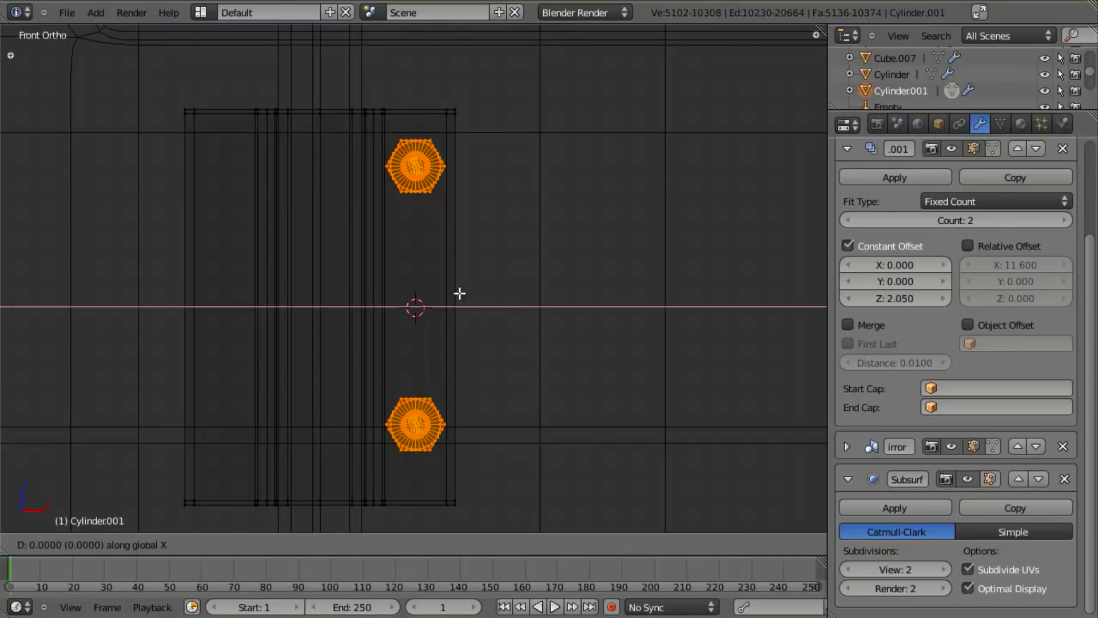
{"action": "key", "text": "Escape"}
{"action": "key", "text": "shift+ctrl+Tab"}
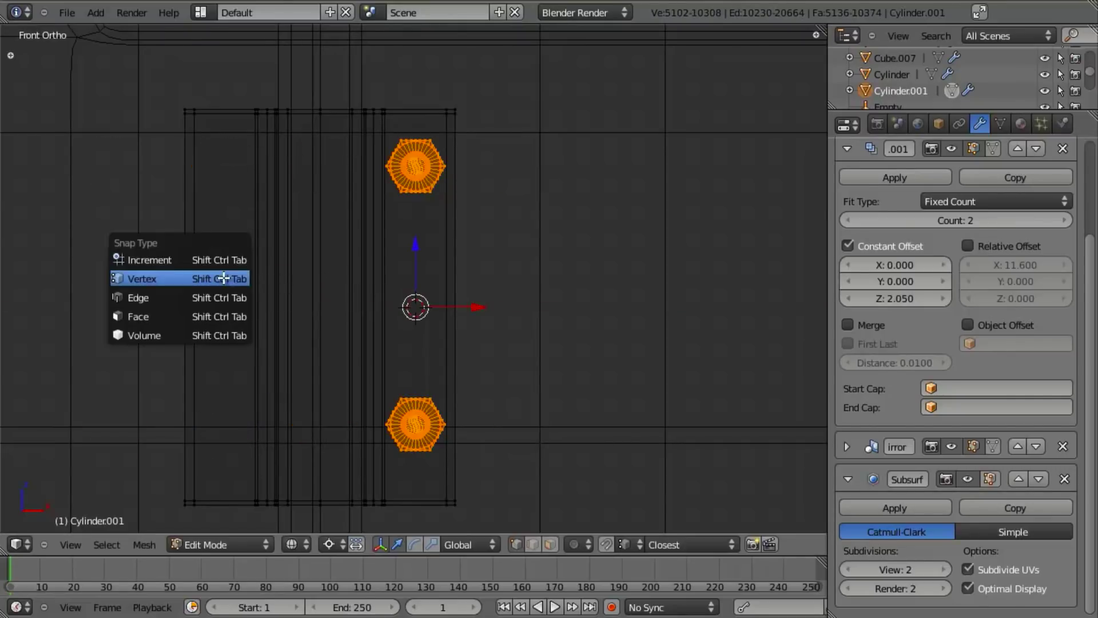
{"action": "left_click", "coordinate": [223, 261]}
- Move the duplicated bolt pair along X onto the bracket's left flange, centred between its edges
{"action": "key", "text": "g"}
{"action": "key", "text": "x"}
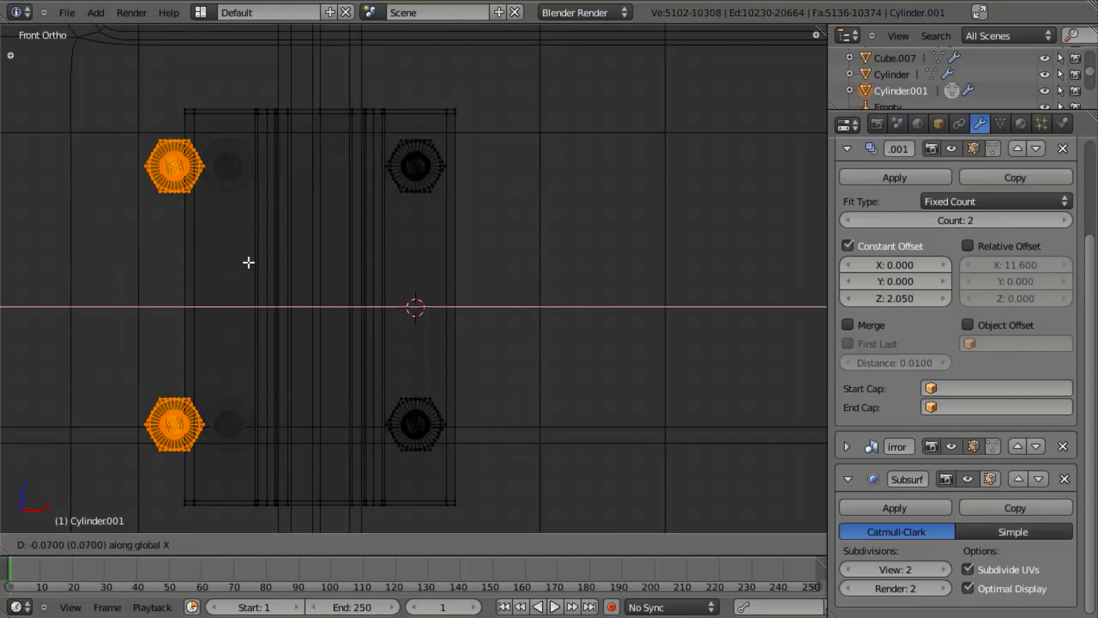
{"action": "left_click", "coordinate": [283, 266]}
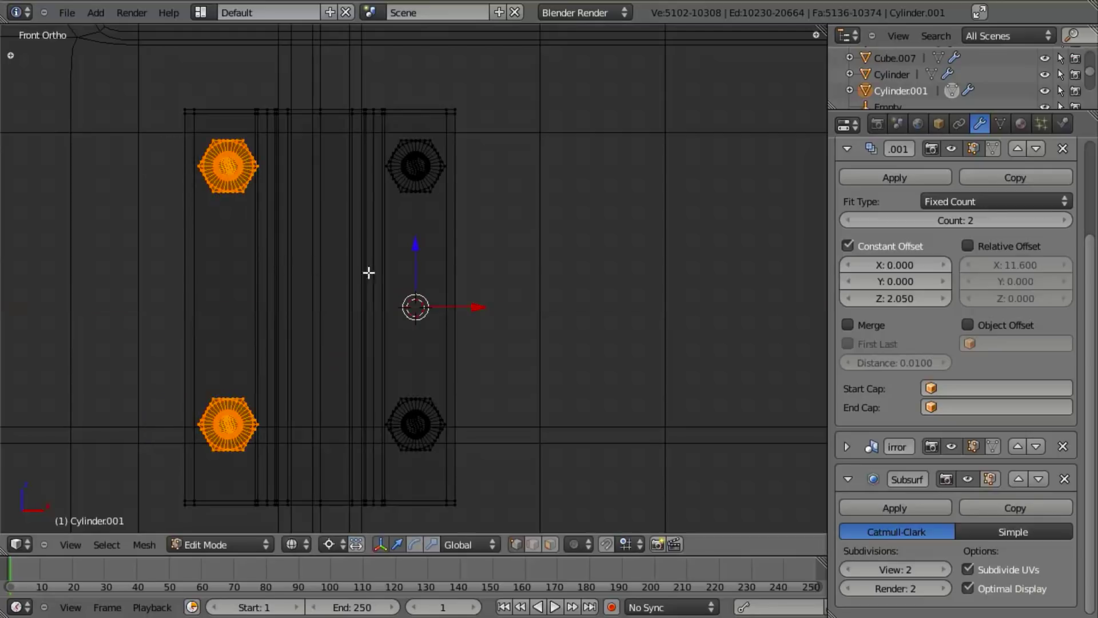
{"action": "key", "text": "z"}
{"action": "key", "text": "z"}
{"action": "key", "text": "g"}
{"action": "key", "text": "x"}
{"action": "left_click", "coordinate": [340, 317]}
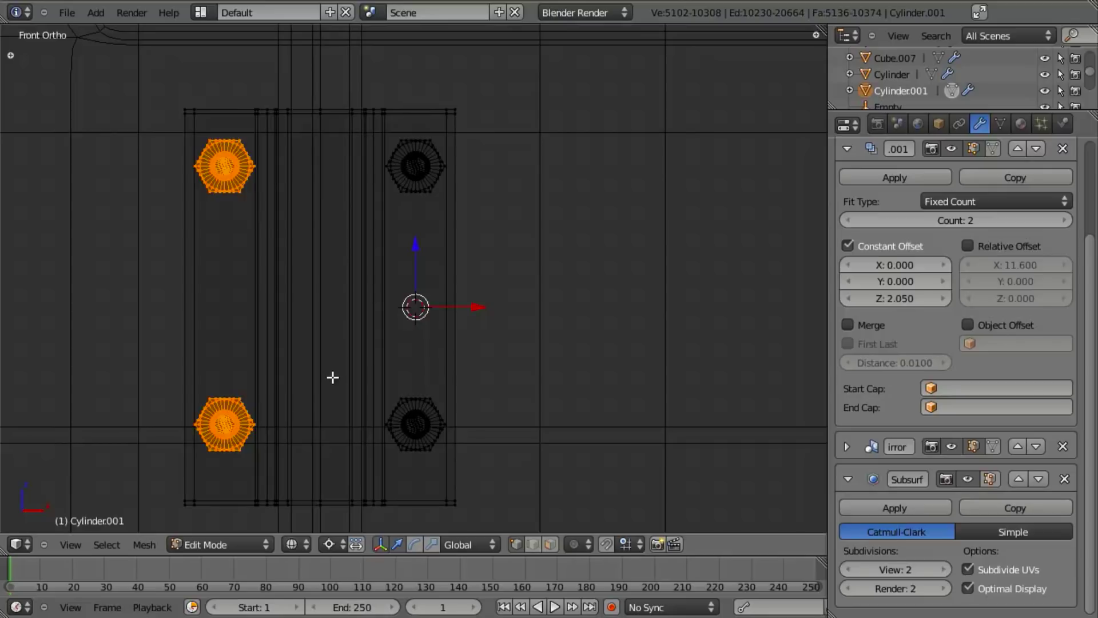
- Select only the two lower bolts, without the plate's vertices, and move them slightly down along Z
{"action": "key", "text": "a"}
{"action": "key", "text": "b"}
{"action": "left_click_drag", "start_coordinate": [106, 367], "coordinate": [618, 500]}
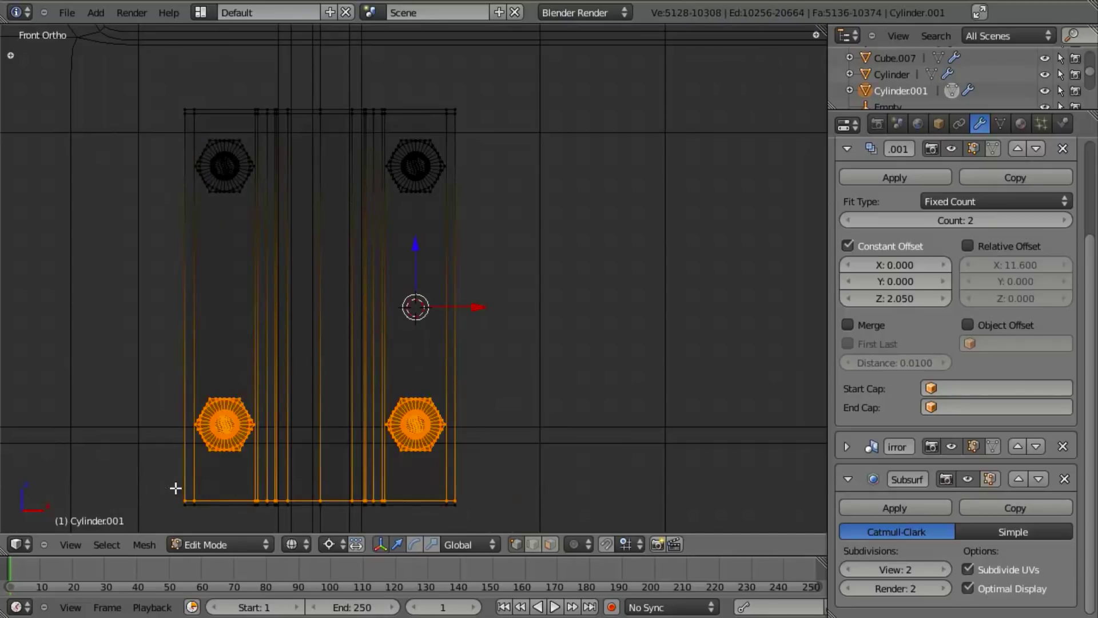
{"action": "key", "text": "b"}
{"action": "middle_click_drag", "start_coordinate": [171, 485], "coordinate": [687, 531]}
{"action": "key", "text": "g"}
{"action": "key", "text": "z"}
{"action": "left_click", "coordinate": [679, 496]}
- Add the two upper bolts to the selection and separate all four bolts into their own object
{"action": "key", "text": "b"}
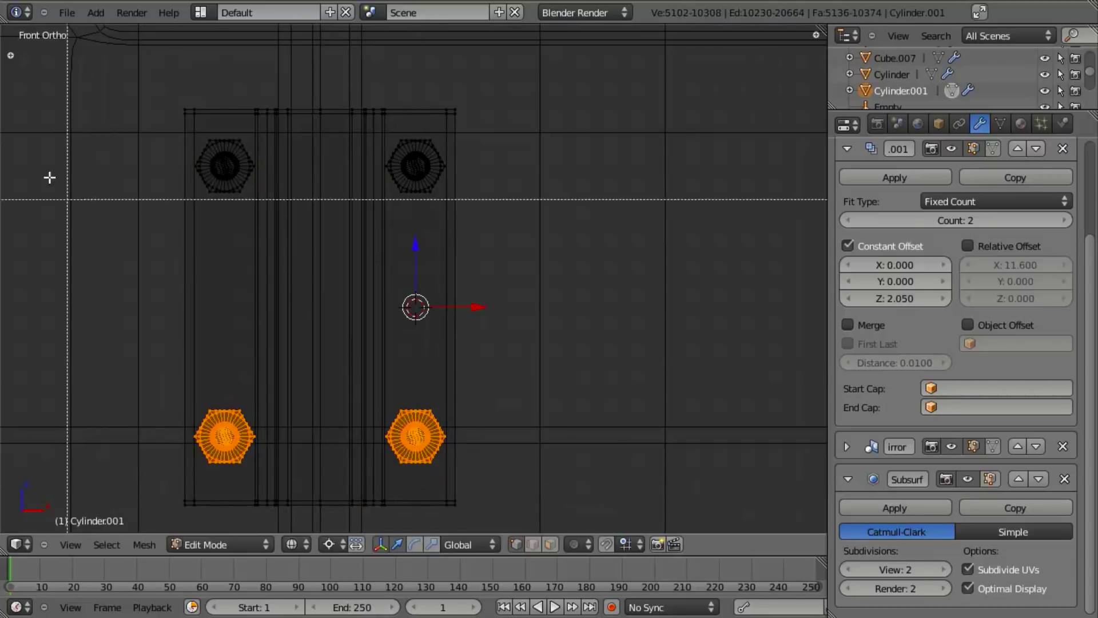
{"action": "left_click_drag", "start_coordinate": [59, 135], "coordinate": [763, 355]}
{"action": "key", "text": "p"}
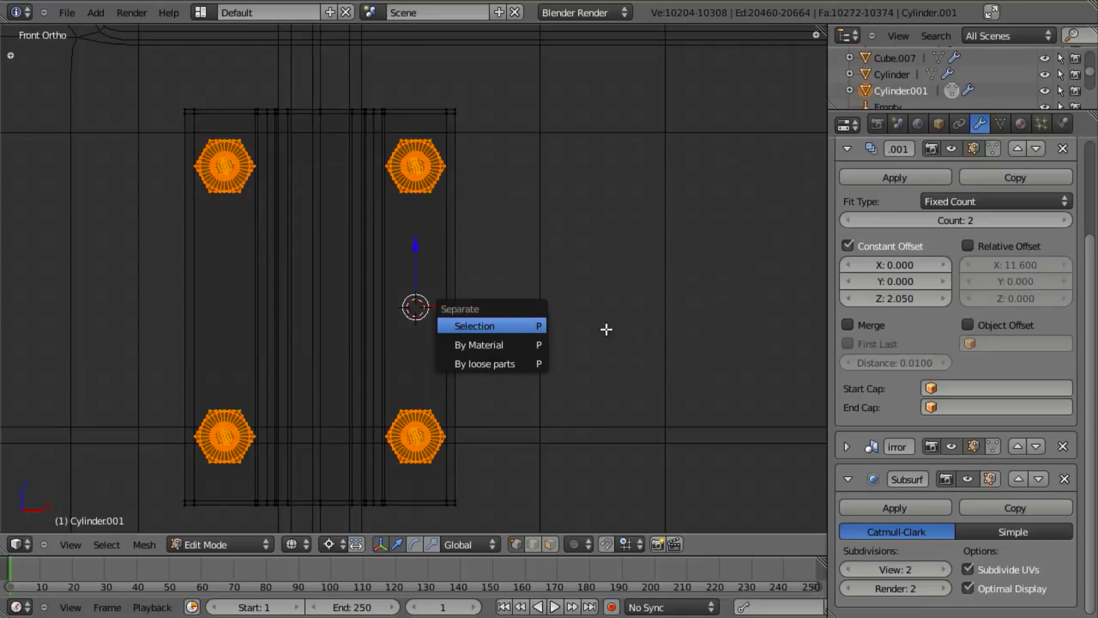
{"action": "left_click", "coordinate": [468, 327]}
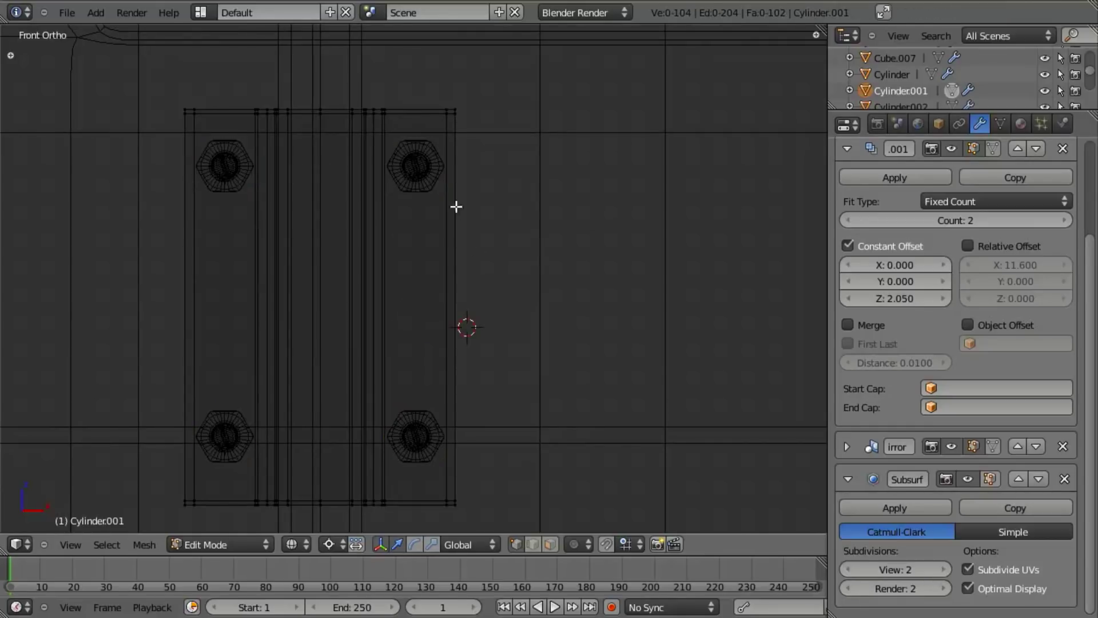
- Remove the Subsurf modifier from the separated bolts object and return the viewport to solid shading
{"action": "key", "text": "Tab"}
{"action": "right_click", "coordinate": [420, 180]}
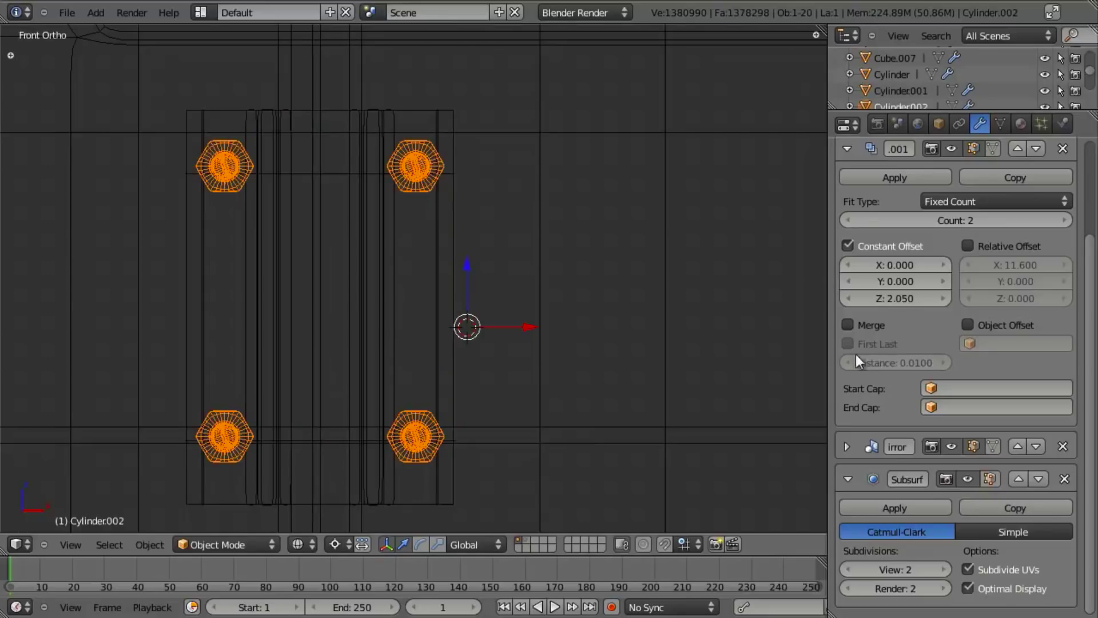
{"action": "left_click", "coordinate": [1065, 479]}
{"action": "scroll", "coordinate": [383, 339], "scroll_direction": "down", "scroll_amount": 5}
{"action": "key", "text": "z"}
- Examine the bolts on the locking-bar brackets near the top of the container doors
{"action": "scroll", "coordinate": [407, 339], "scroll_direction": "down", "scroll_amount": 8}
{"action": "scroll", "coordinate": [417, 389], "scroll_direction": "down", "scroll_amount": 3}
{"action": "key", "text": "a"}
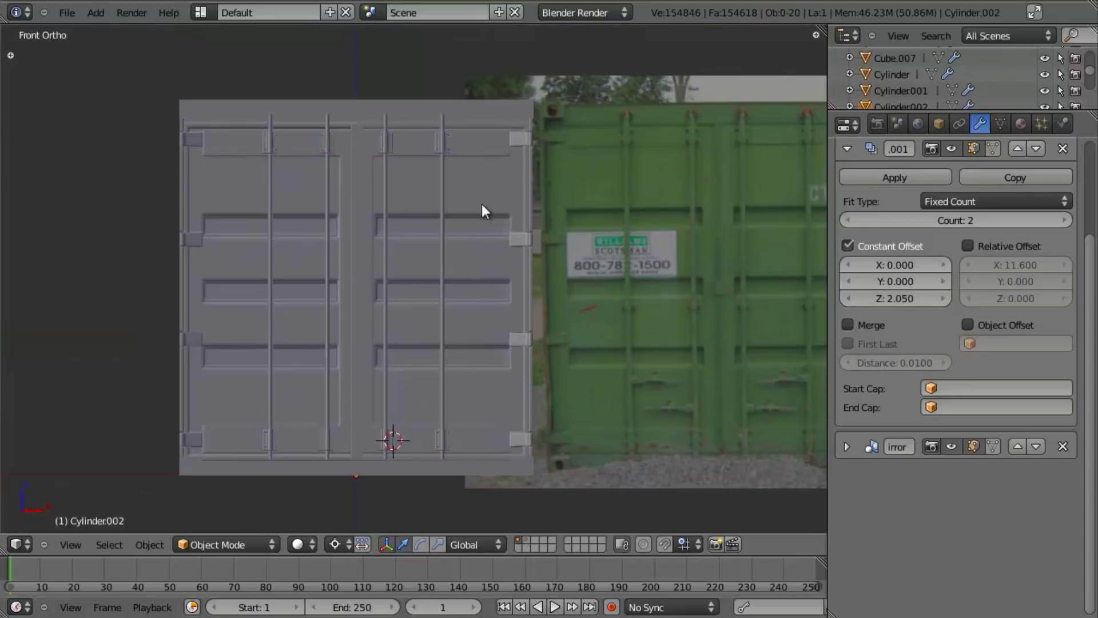
{"action": "middle_click_drag", "start_coordinate": [472, 160], "coordinate": [466, 329]}
{"action": "scroll", "coordinate": [466, 322], "scroll_direction": "up", "scroll_amount": 5}
{"action": "middle_click_drag", "start_coordinate": [464, 114], "coordinate": [461, 358], "text": "shift"}
{"action": "scroll", "coordinate": [461, 358], "scroll_direction": "up", "scroll_amount": 5}
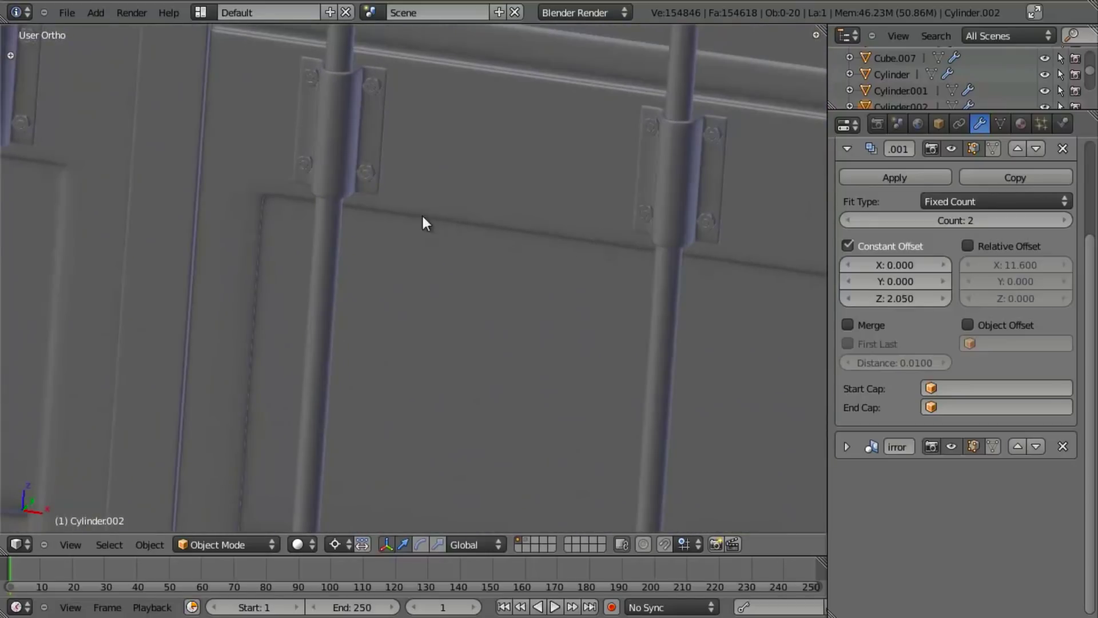
{"action": "middle_click_drag", "start_coordinate": [449, 255], "coordinate": [530, 378], "text": "shift"}
{"action": "scroll", "coordinate": [518, 359], "scroll_direction": "up", "scroll_amount": 2}
{"action": "right_click", "coordinate": [493, 319]}
{"action": "scroll", "coordinate": [503, 383], "scroll_direction": "down", "scroll_amount": 8}
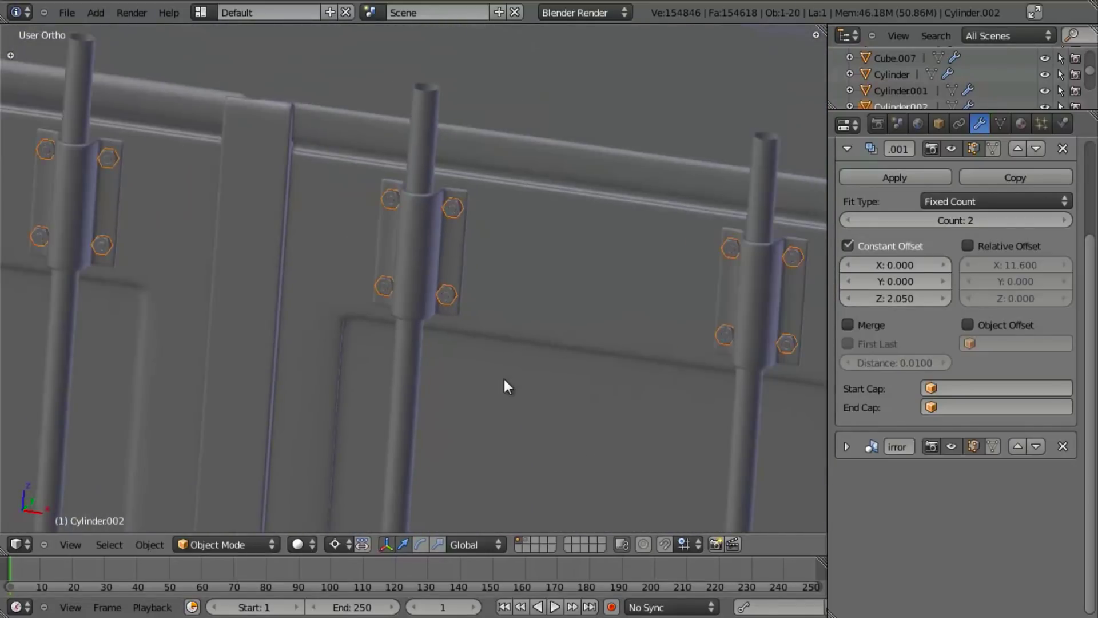
- Deselect everything and save the container file over its existing version
{"action": "scroll", "coordinate": [500, 399], "scroll_direction": "down", "scroll_amount": 6}
{"action": "key", "text": "a"}
{"action": "key", "text": "ctrl+s"}
{"action": "left_click", "coordinate": [500, 390]}
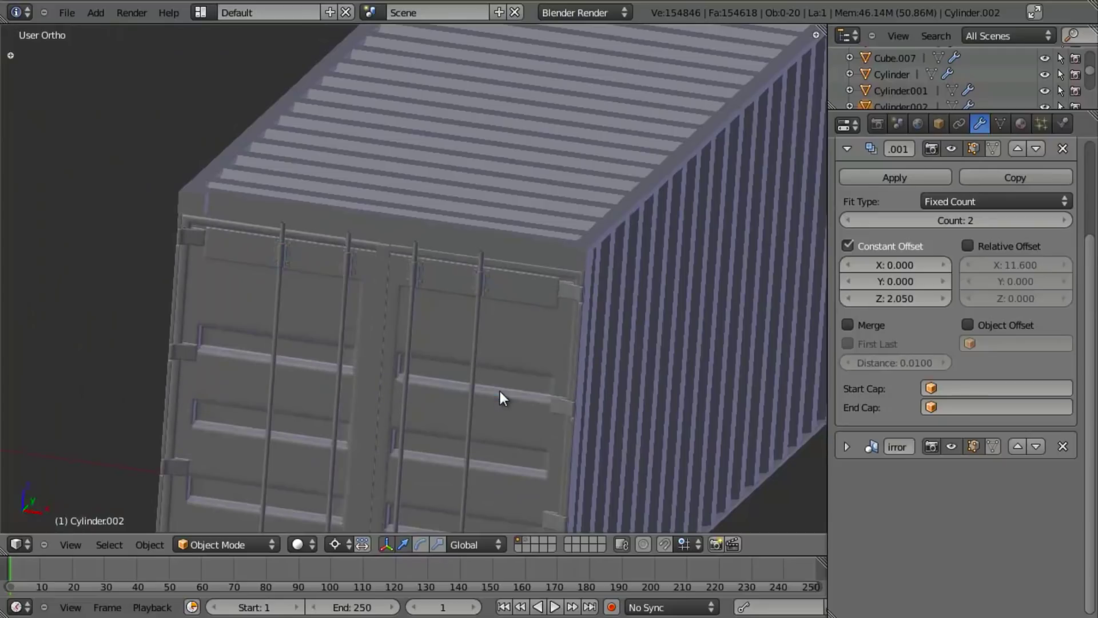
{"action": "middle_click_drag", "start_coordinate": [461, 362], "coordinate": [503, 328]}
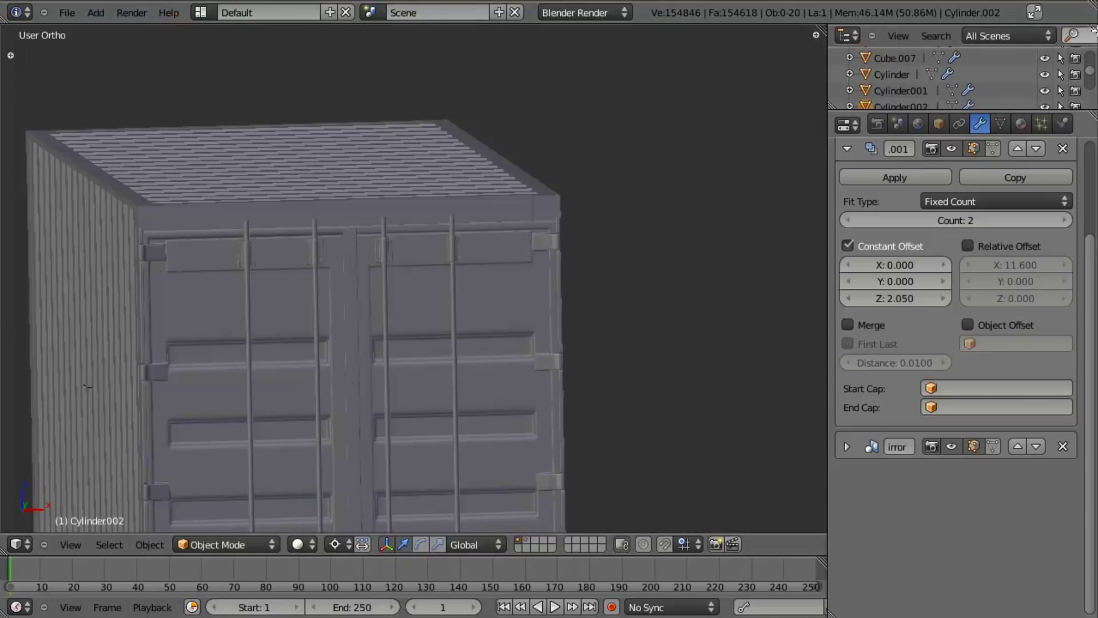
{"action": "middle_click_drag", "start_coordinate": [404, 323], "coordinate": [457, 269], "text": "shift"}
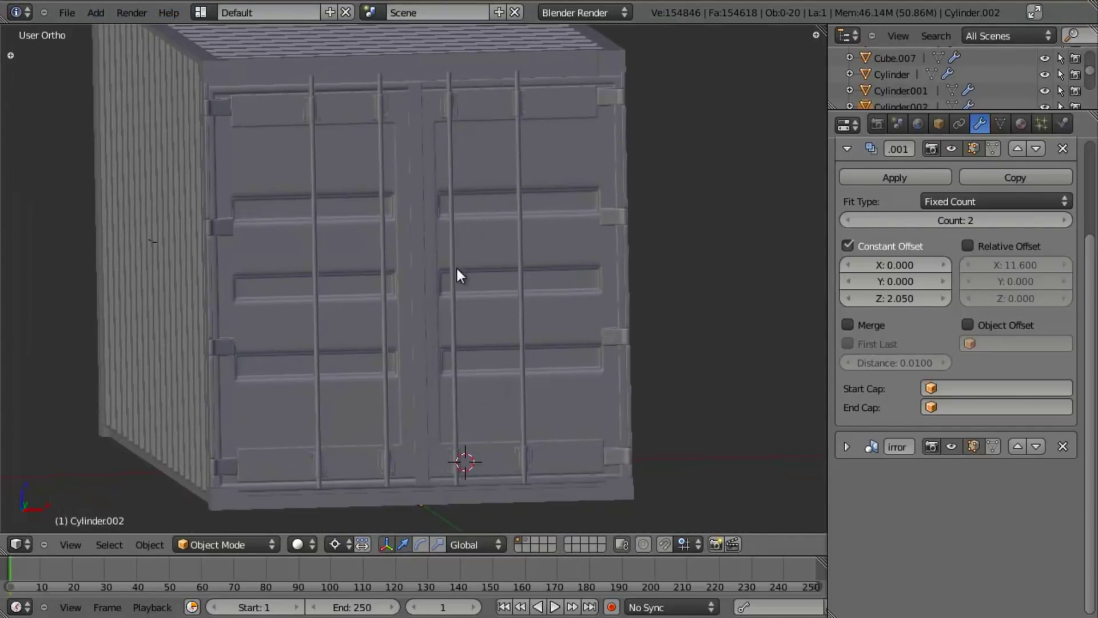
{"action": "key", "text": "super"}
{"action": "left_click", "coordinate": [385, 604]}
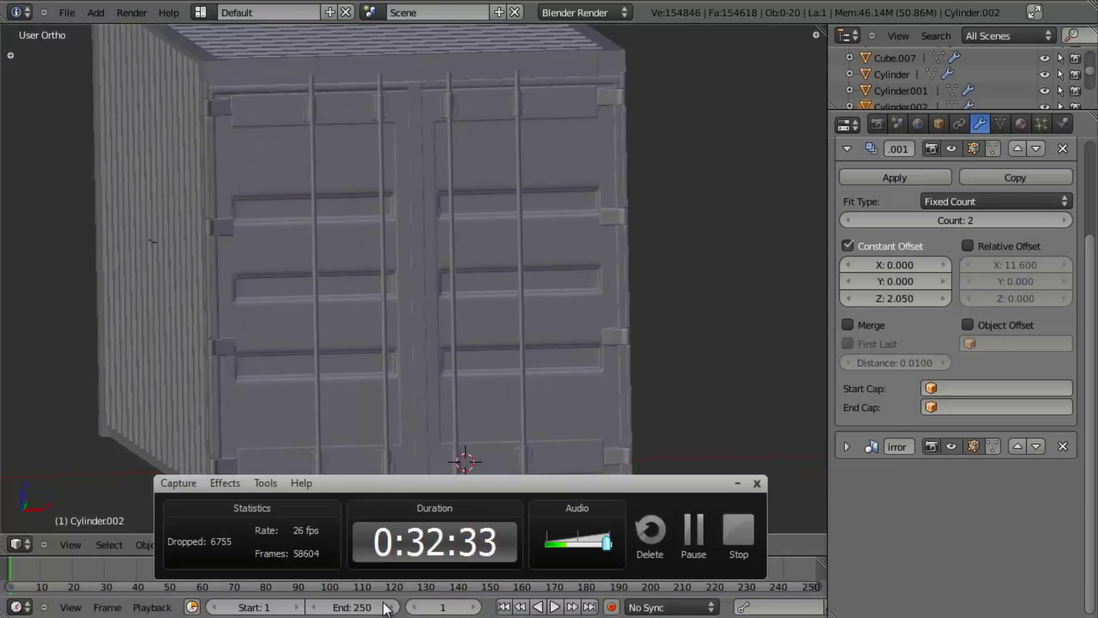
{"action": "left_click", "coordinate": [735, 481]}
- Save the file once more, overwriting the previous save
{"action": "scroll", "coordinate": [558, 346], "scroll_direction": "up", "scroll_amount": 5}
{"action": "key", "text": "ctrl+s"}
{"action": "left_click", "coordinate": [568, 351]}
- Compare the modelled doors with the green container reference photo in the front view
{"action": "key", "text": "KP_1"}
{"action": "key", "text": "z"}
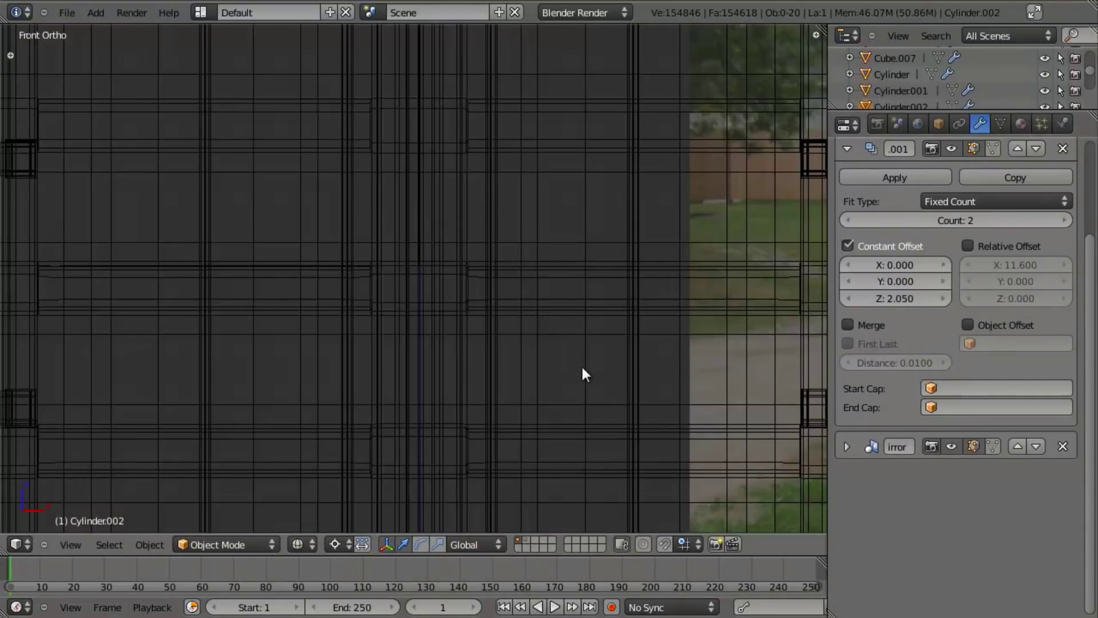
{"action": "key", "text": "z"}
{"action": "scroll", "coordinate": [521, 344], "scroll_direction": "down", "scroll_amount": 5}
{"action": "mouse_move", "coordinate": [406, 341]}
{"action": "middle_mouse_down", "text": "shift"}
{"action": "mouse_move", "coordinate": [308, 313]}
{"action": "mouse_move", "coordinate": [134, 327]}
{"action": "middle_mouse_up", "text": "shift"}
{"action": "scroll", "coordinate": [506, 318], "scroll_direction": "up", "scroll_amount": 3}
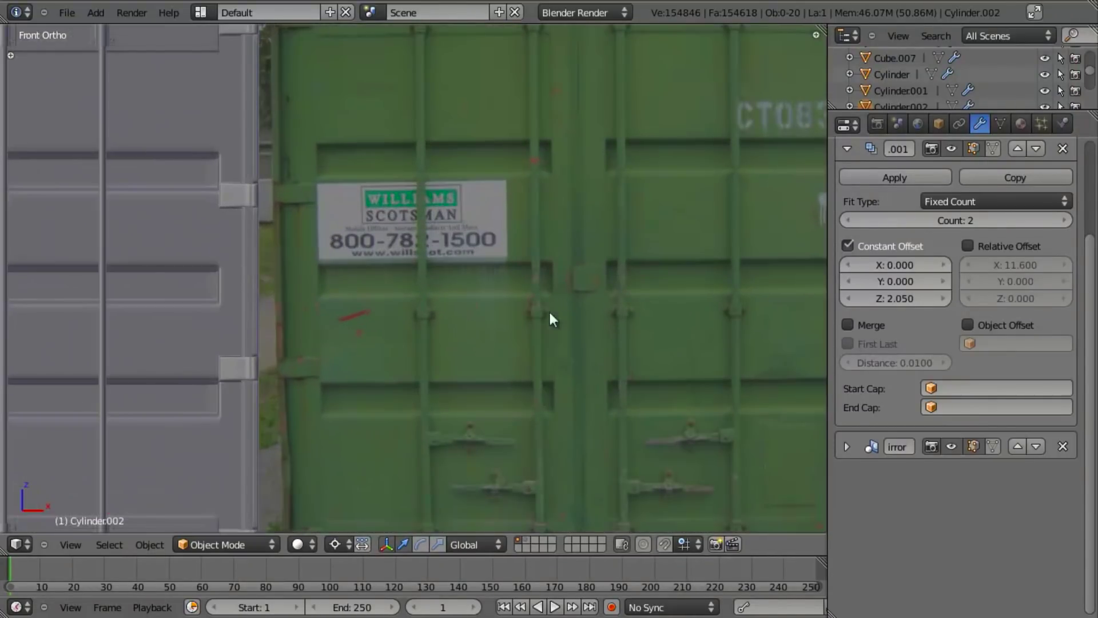
{"action": "middle_click_drag", "start_coordinate": [397, 300], "coordinate": [611, 287], "text": "shift"}
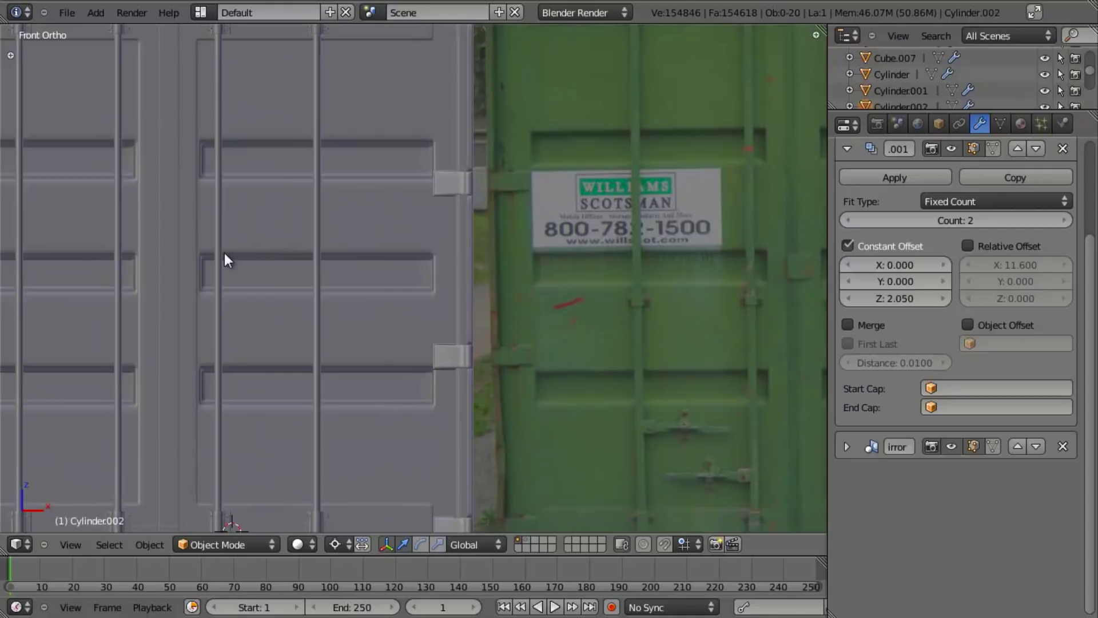
- In the door mesh, select the three stacked faces right of the centre seam, beside the middle recess, using face selection
{"action": "right_click", "coordinate": [174, 263]}
{"action": "key", "text": "Tab"}
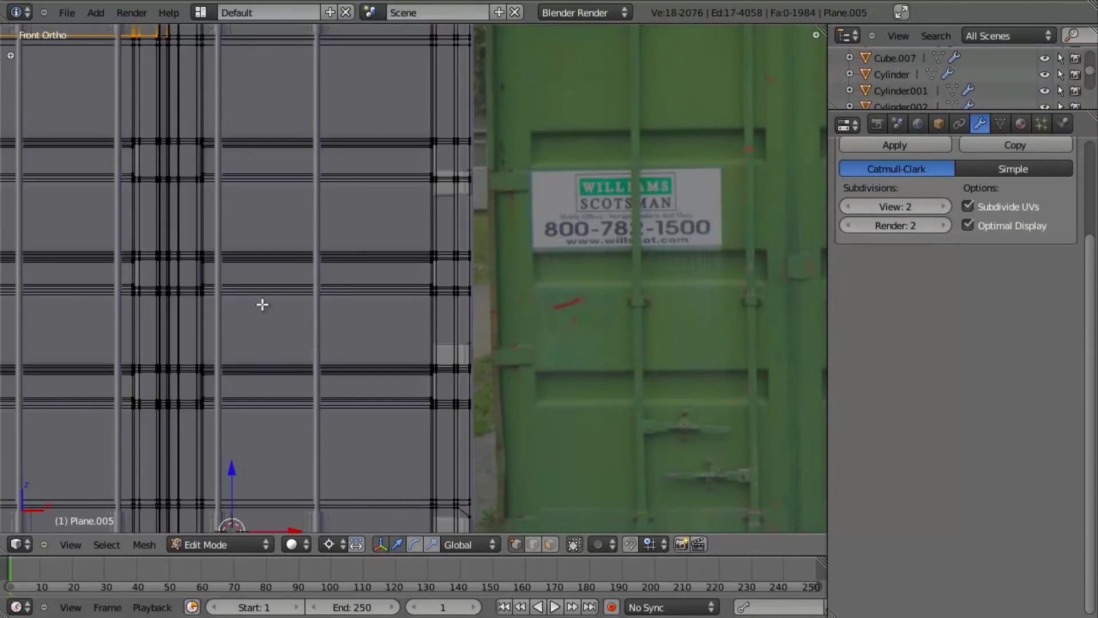
{"action": "key", "text": "a"}
{"action": "scroll", "coordinate": [405, 299], "scroll_direction": "up", "scroll_amount": 8}
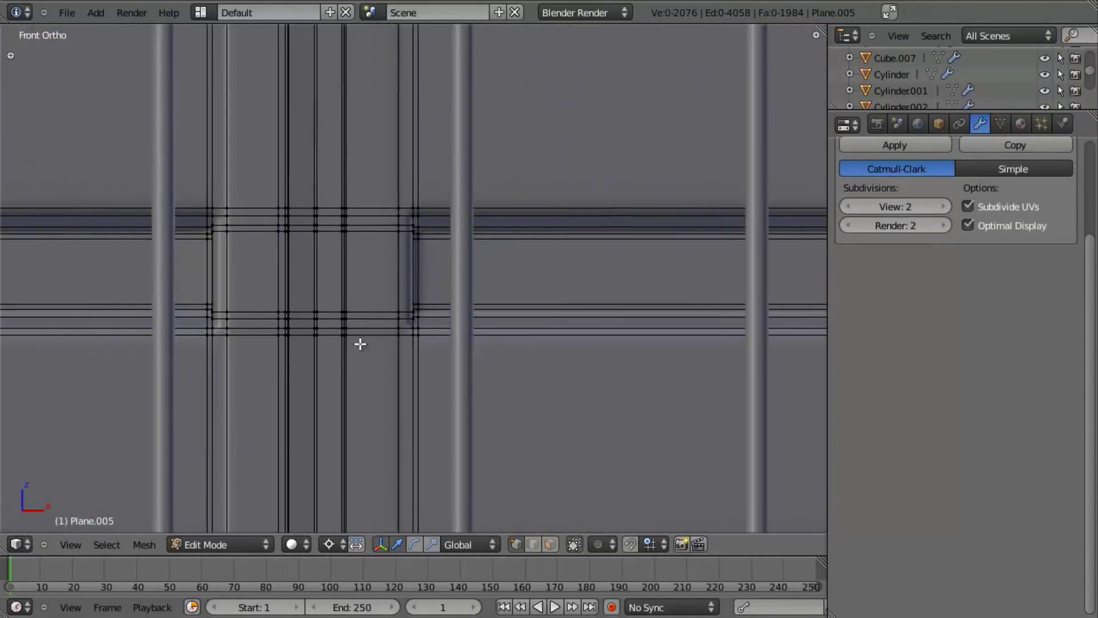
{"action": "key", "text": "ctrl+Tab"}
{"action": "left_click", "coordinate": [359, 380]}
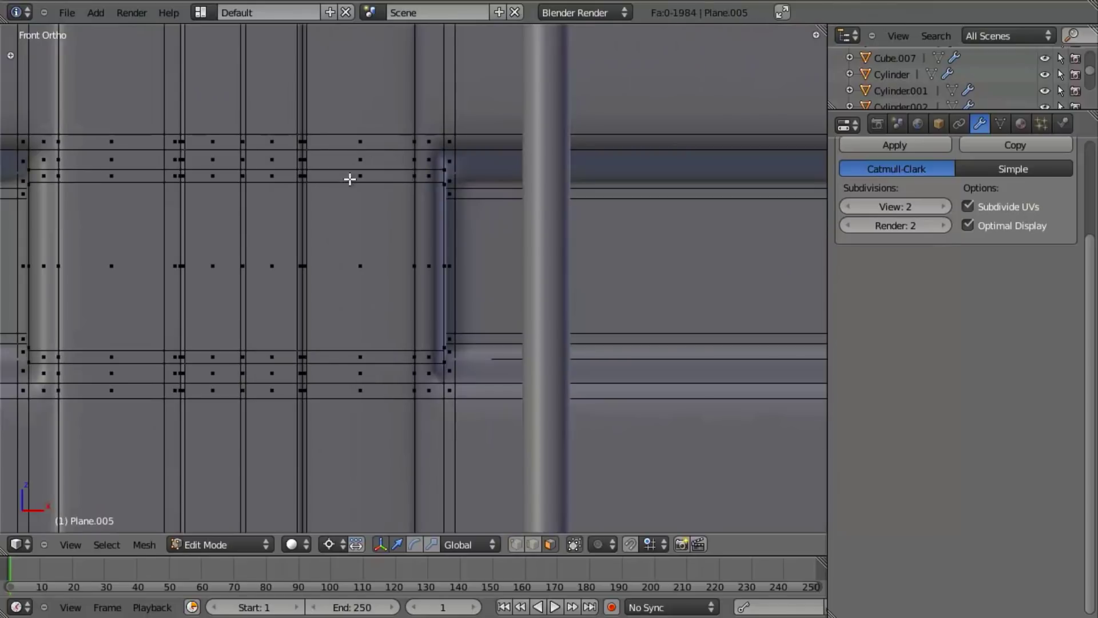
{"action": "right_click", "coordinate": [355, 175]}
{"action": "right_click", "coordinate": [359, 252], "text": "shift"}
{"action": "right_click", "coordinate": [368, 364], "text": "shift"}
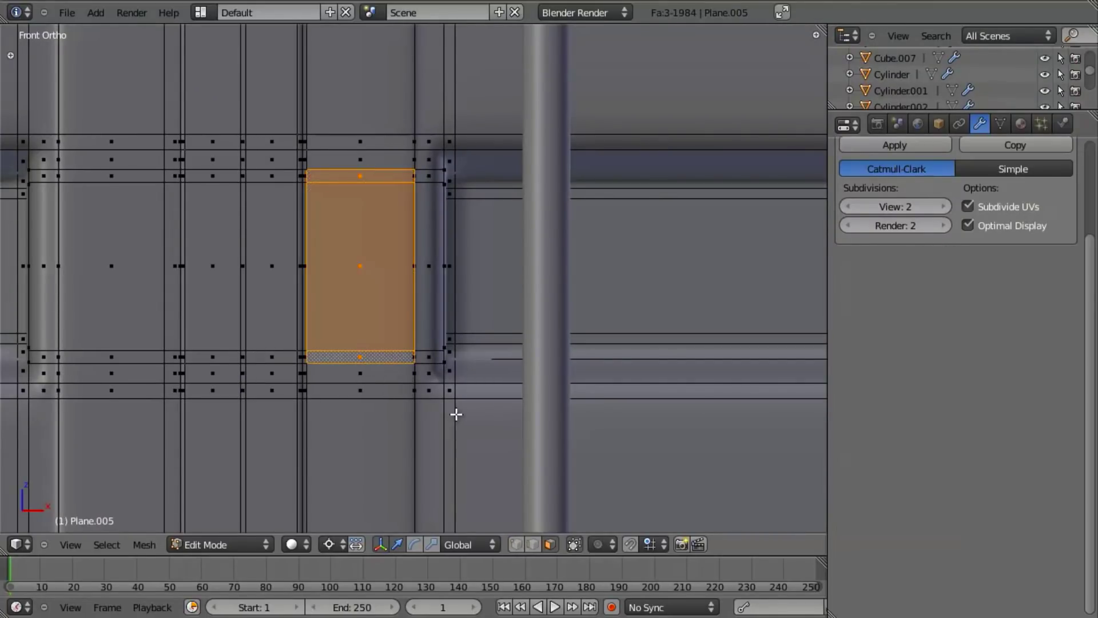
- Duplicate the three selected faces in place and scale the copy to about 0.75 along Z around its own centre
{"action": "key", "text": "s"}
{"action": "key", "text": "z"}
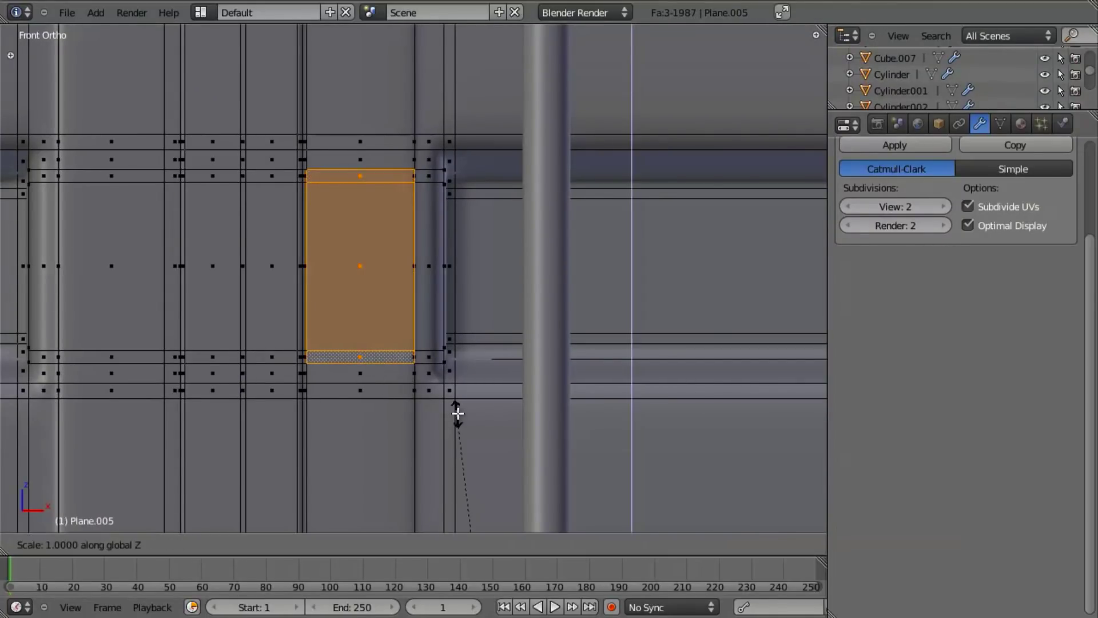
{"action": "key", "text": "Escape"}
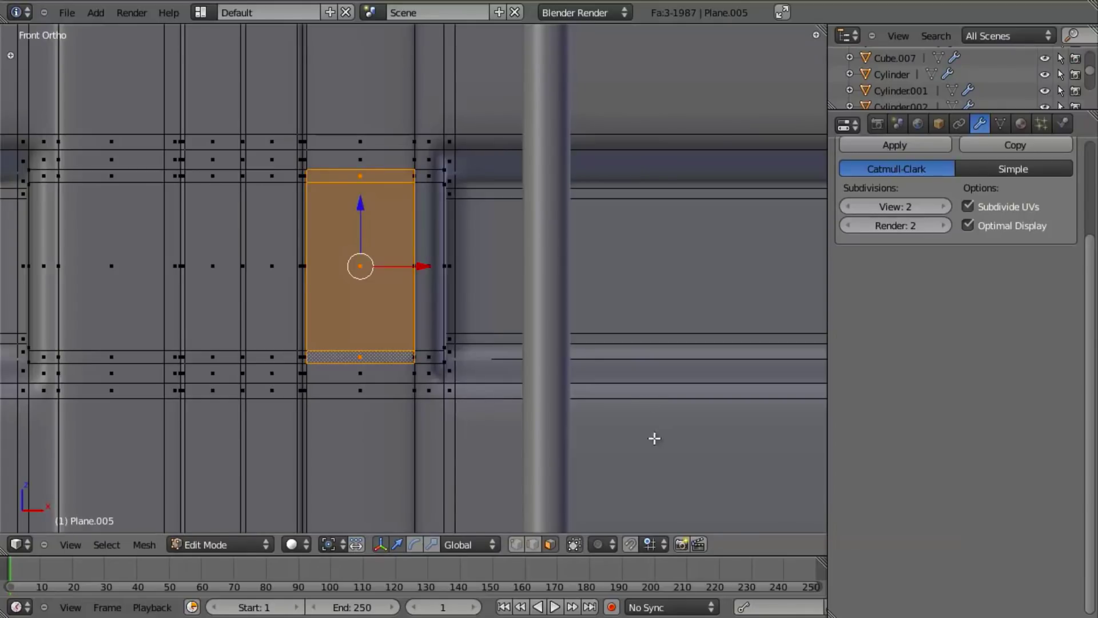
{"action": "scroll", "coordinate": [888, 347], "scroll_direction": "up", "scroll_amount": 5}
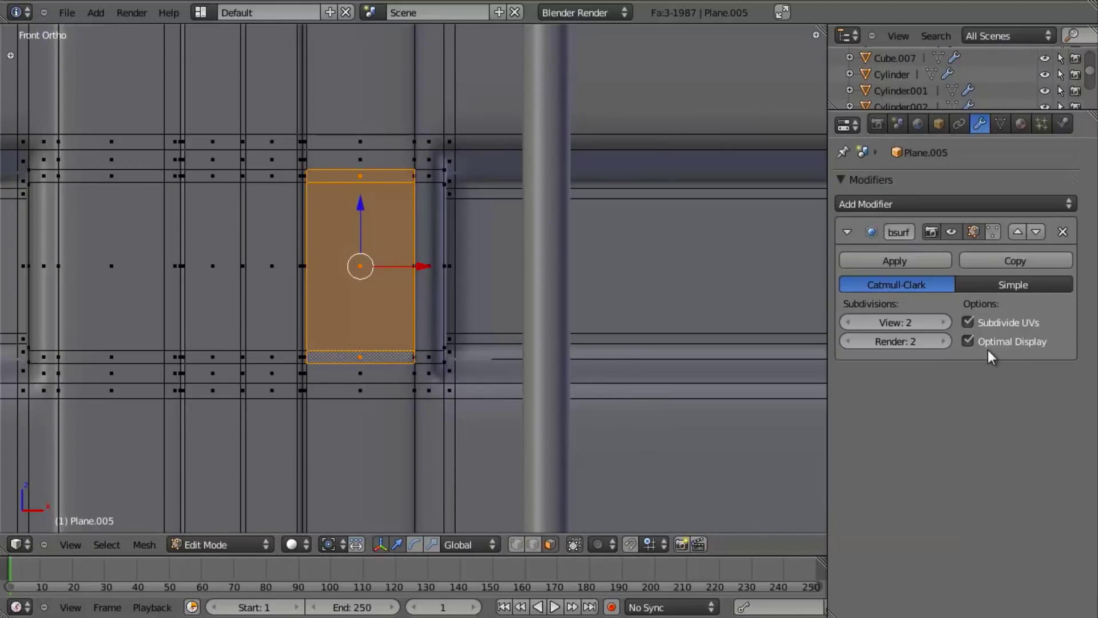
{"action": "key", "text": "s"}
{"action": "key", "text": "z"}
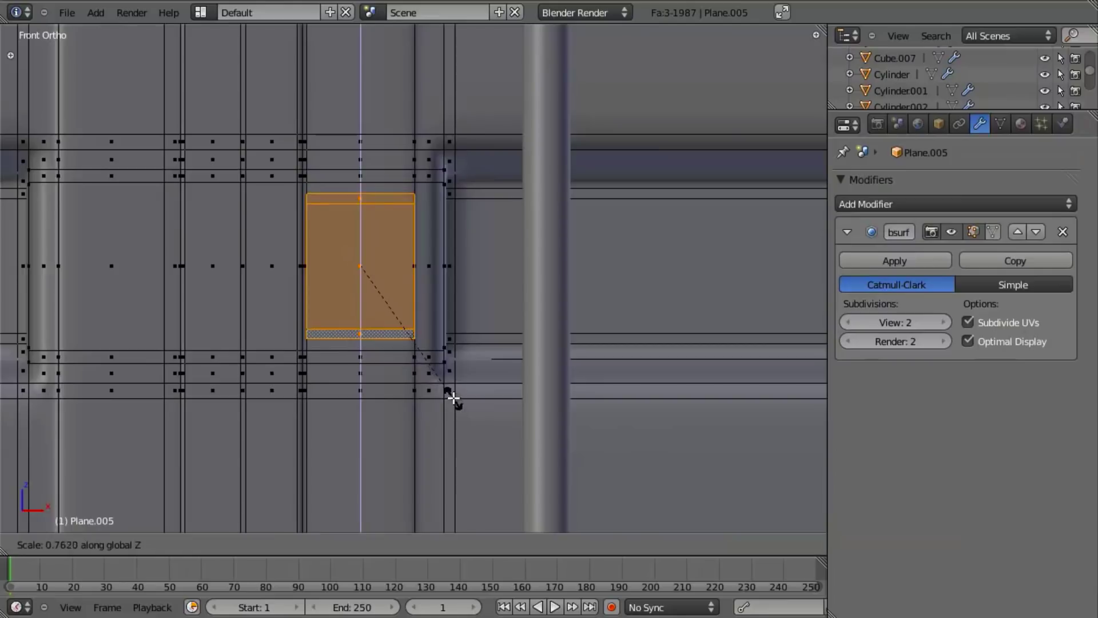
{"action": "left_click", "coordinate": [448, 393]}
- Extrude the duplicated faces outward from the door along Y twice, by about 0.009 and about 0.010
{"action": "scroll", "coordinate": [456, 397], "scroll_direction": "down", "scroll_amount": 9}
{"action": "middle_click_drag", "start_coordinate": [772, 331], "coordinate": [416, 329], "text": "shift"}
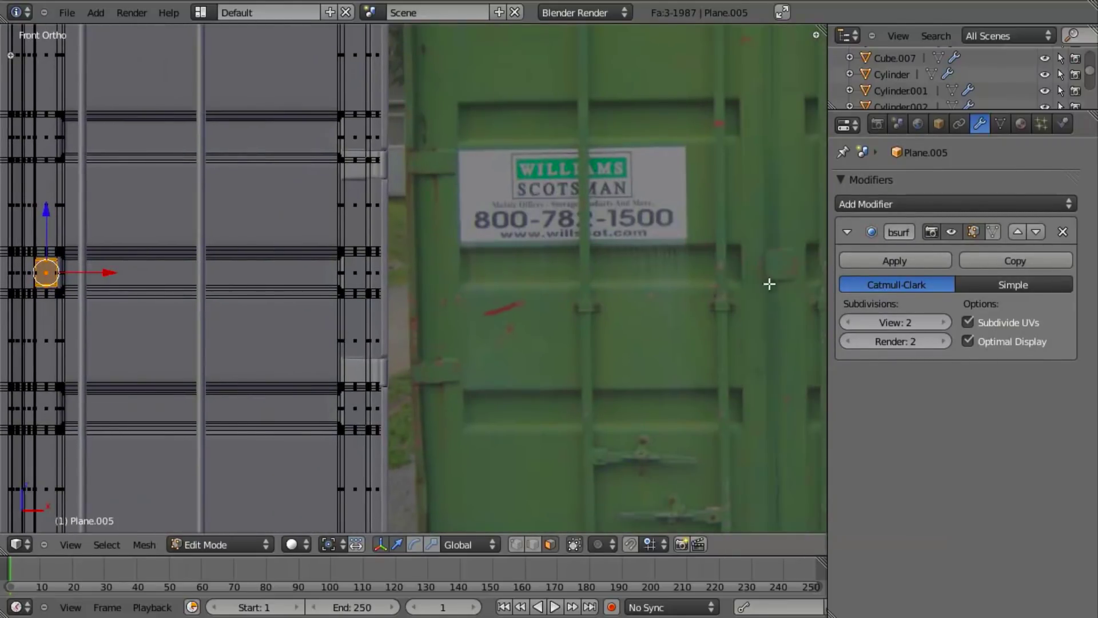
{"action": "middle_click_drag", "start_coordinate": [91, 333], "coordinate": [488, 346], "text": "shift"}
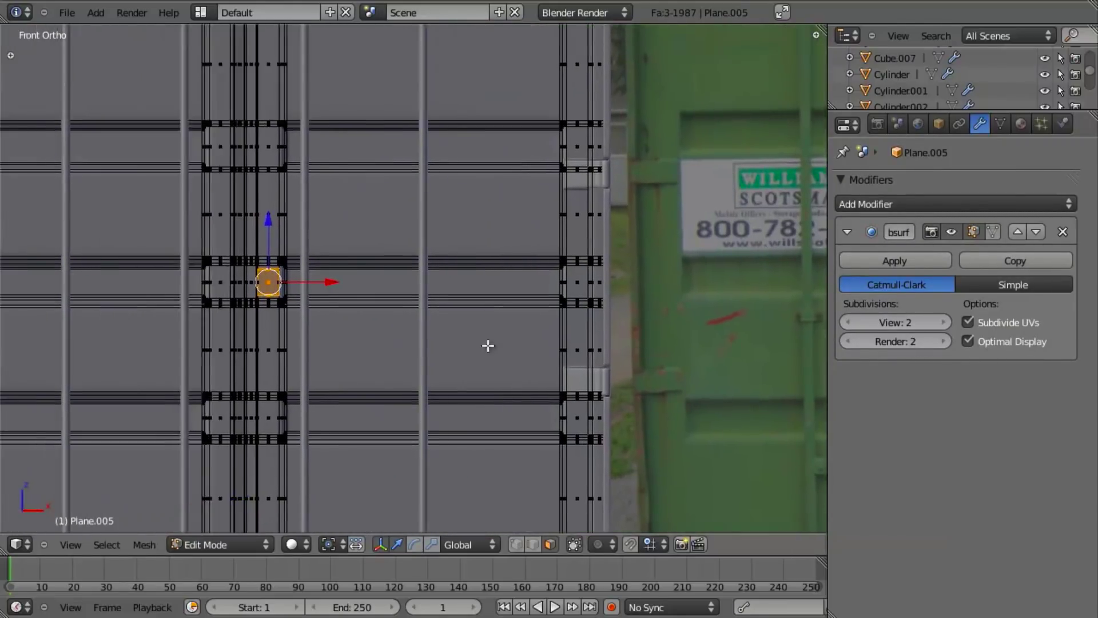
{"action": "scroll", "coordinate": [506, 363], "scroll_direction": "up", "scroll_amount": 8}
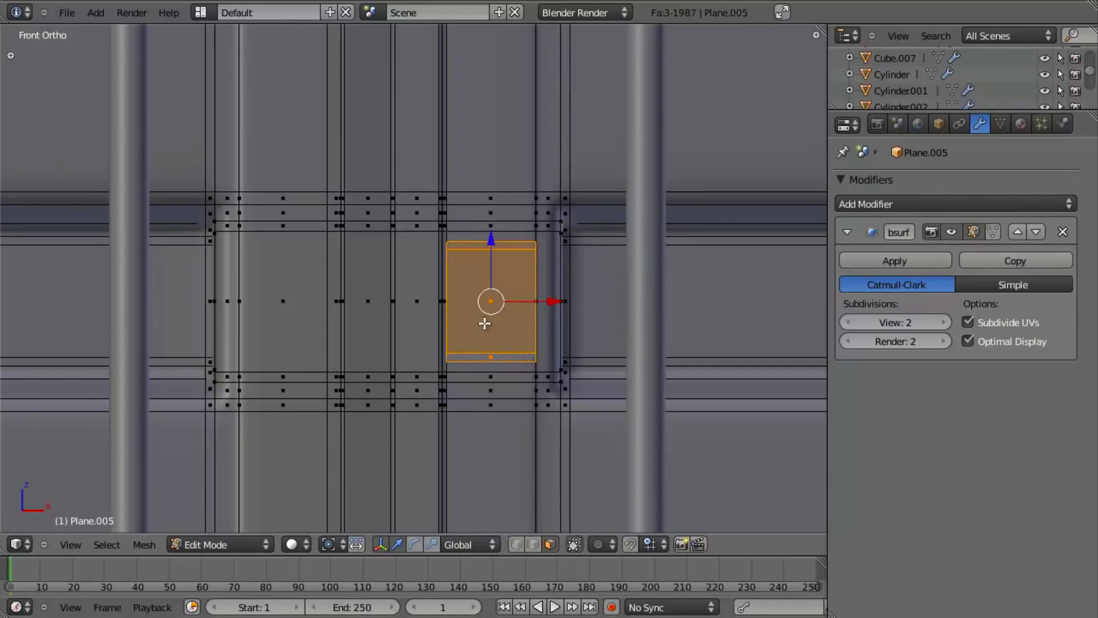
{"action": "middle_click_drag", "start_coordinate": [443, 270], "coordinate": [554, 324]}
{"action": "key", "text": "e"}
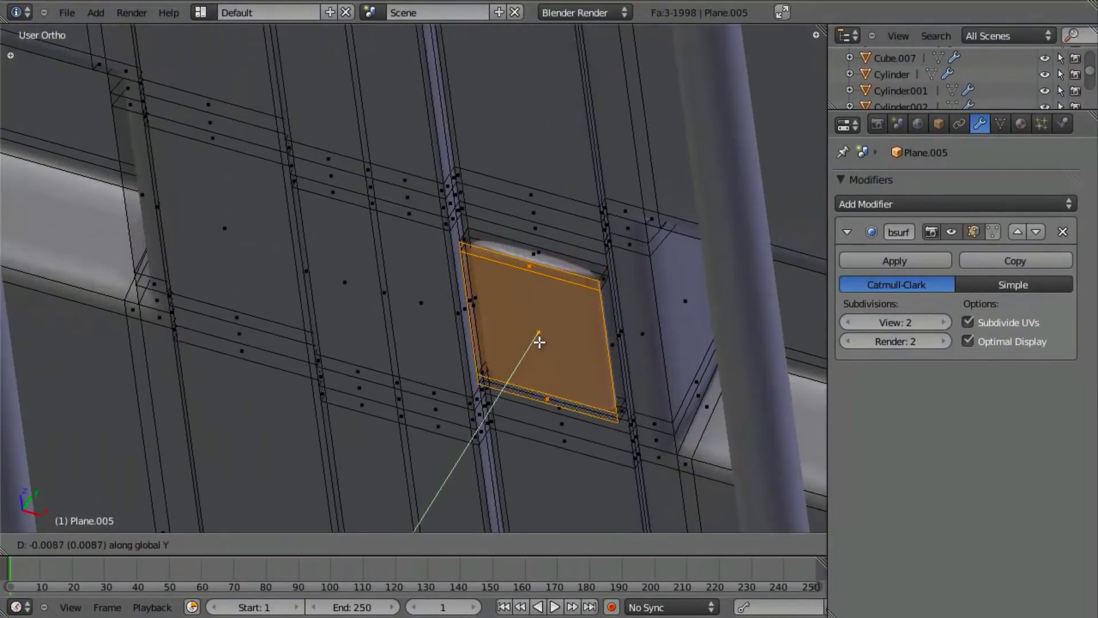
{"action": "left_click", "coordinate": [536, 343]}
{"action": "middle_click_drag", "start_coordinate": [535, 341], "coordinate": [384, 350]}
{"action": "key", "text": "e"}
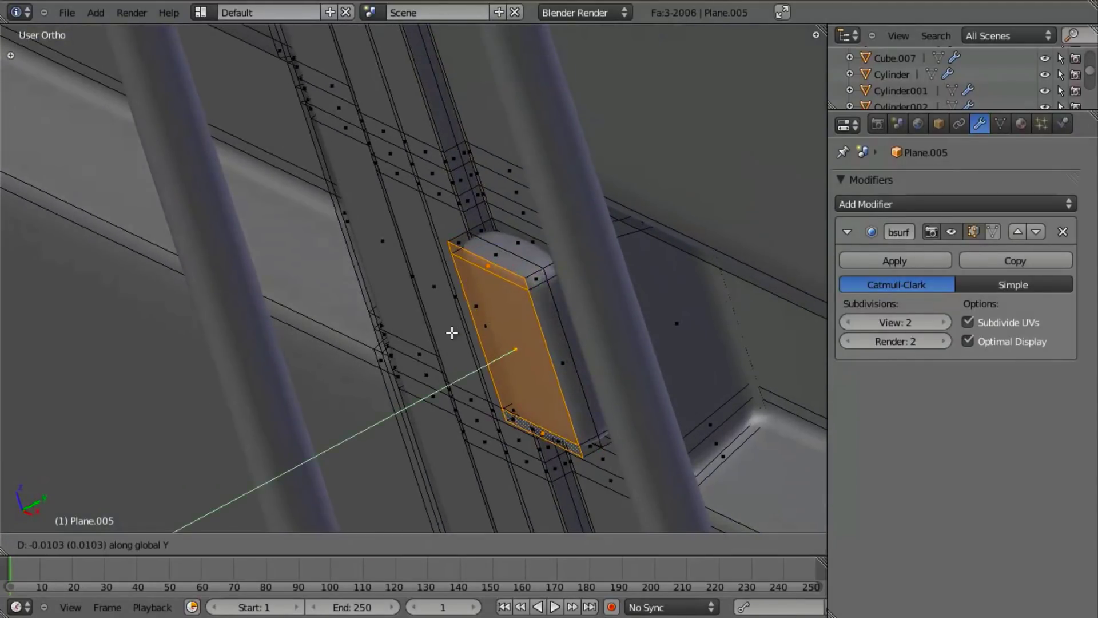
{"action": "left_click", "coordinate": [452, 333]}
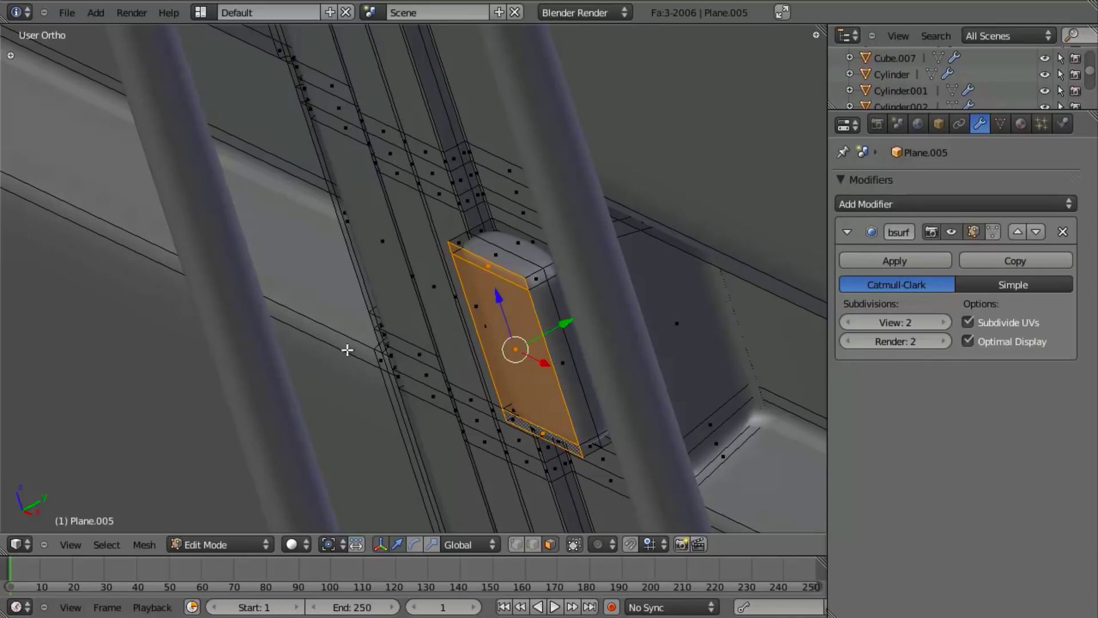
- In vertex selection, select the eight vertices of the plate's right side and move them slightly along positive Y
{"action": "middle_click_drag", "start_coordinate": [542, 352], "coordinate": [635, 405]}
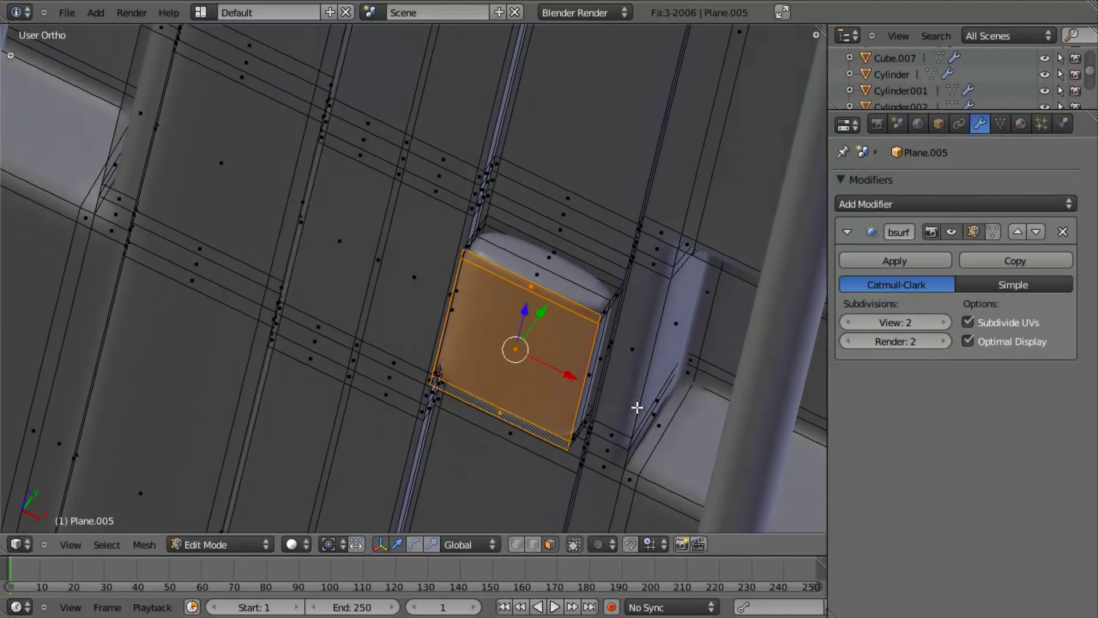
{"action": "key", "text": "ctrl+Tab"}
{"action": "left_click", "coordinate": [566, 319]}
{"action": "key", "text": "b"}
{"action": "left_click_drag", "start_coordinate": [334, 196], "coordinate": [615, 457]}
{"action": "middle_click_drag", "start_coordinate": [581, 380], "coordinate": [578, 367]}
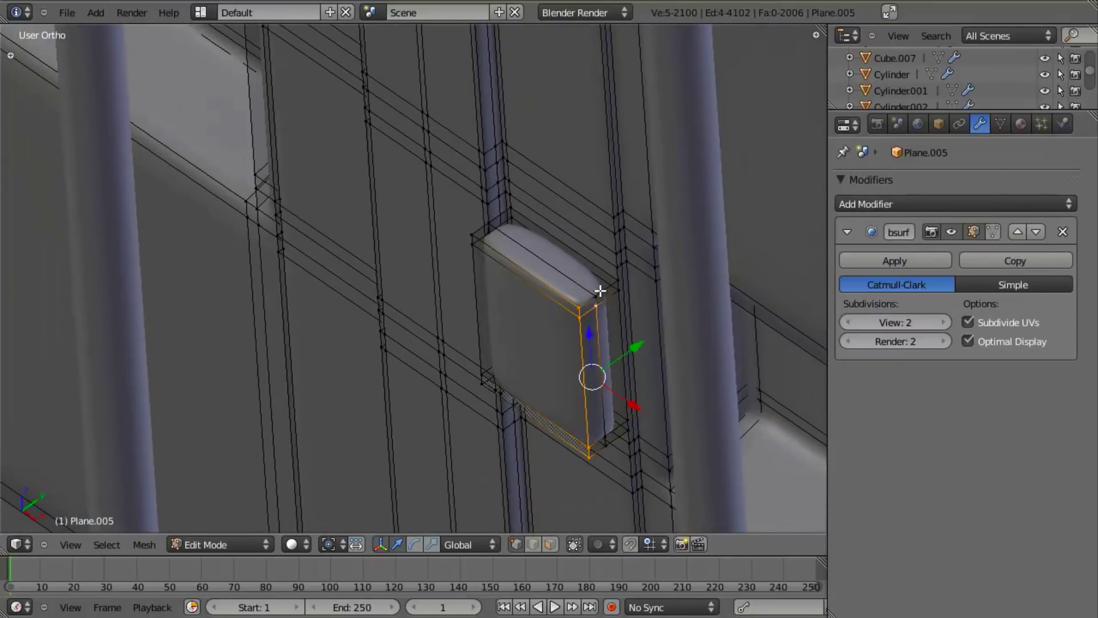
{"action": "right_click", "coordinate": [604, 435], "text": "shift"}
{"action": "right_click", "coordinate": [604, 446], "text": "shift"}
{"action": "key", "text": "g"}
{"action": "key", "text": "y"}
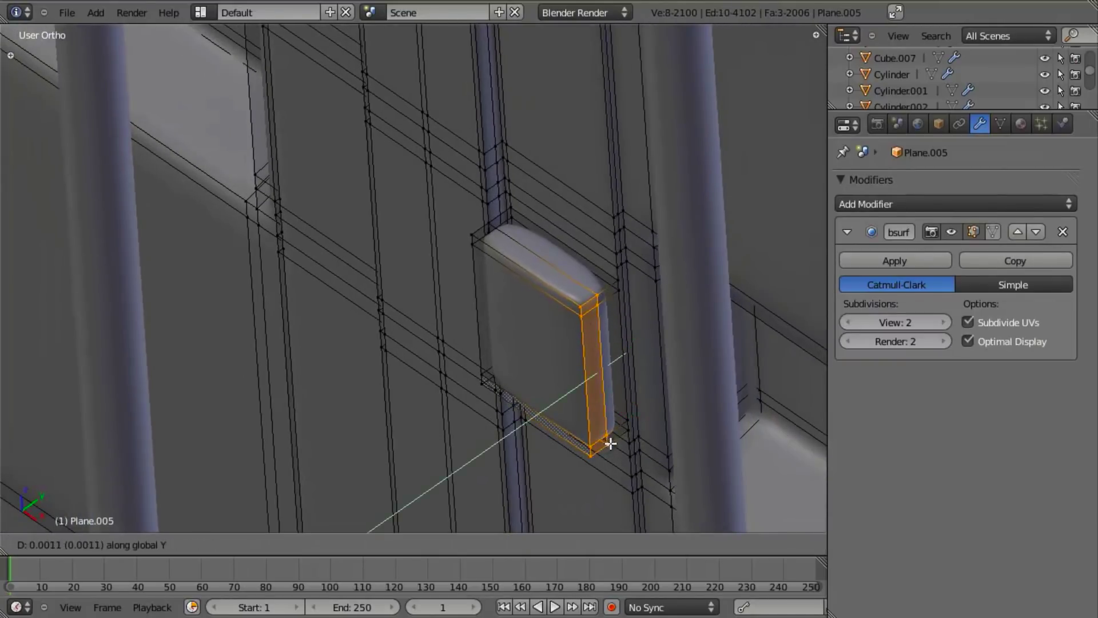
{"action": "left_click", "coordinate": [617, 438]}
- Select the eight vertices forming the plate's left side, beside the centre seam, using wireframe display to reach the hidden ones
{"action": "scroll", "coordinate": [608, 326], "scroll_direction": "up", "scroll_amount": 2}
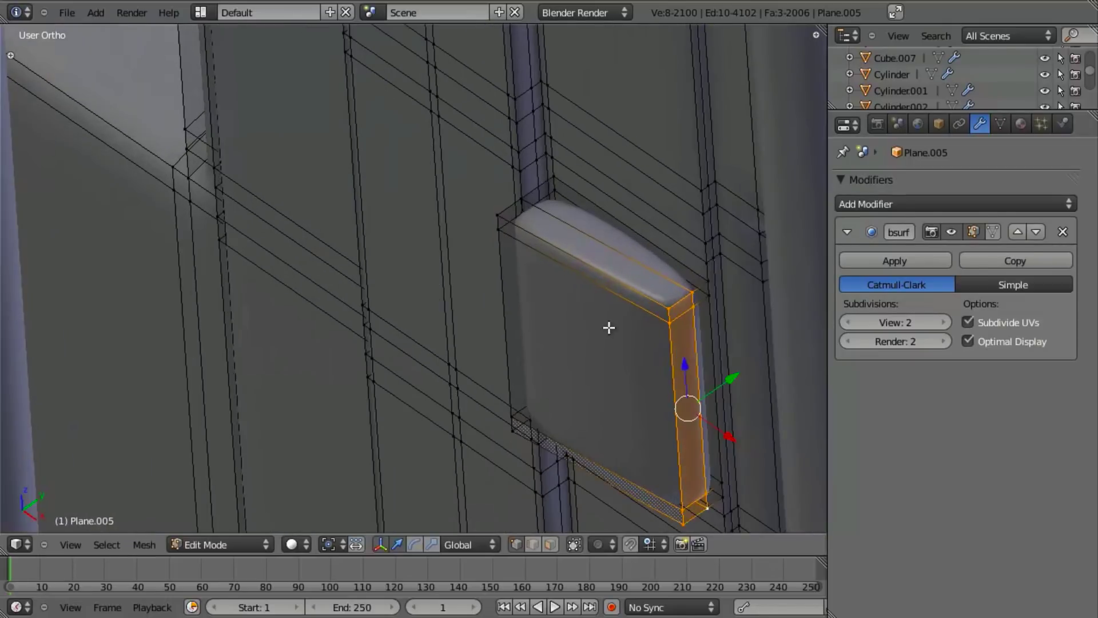
{"action": "key", "text": "a"}
{"action": "right_click", "coordinate": [495, 261], "text": "alt"}
{"action": "key", "text": "z"}
{"action": "right_click", "coordinate": [523, 203], "text": "shift"}
{"action": "right_click", "coordinate": [522, 210], "text": "shift"}
{"action": "right_click", "coordinate": [537, 400], "text": "shift"}
{"action": "right_click", "coordinate": [541, 417], "text": "shift"}
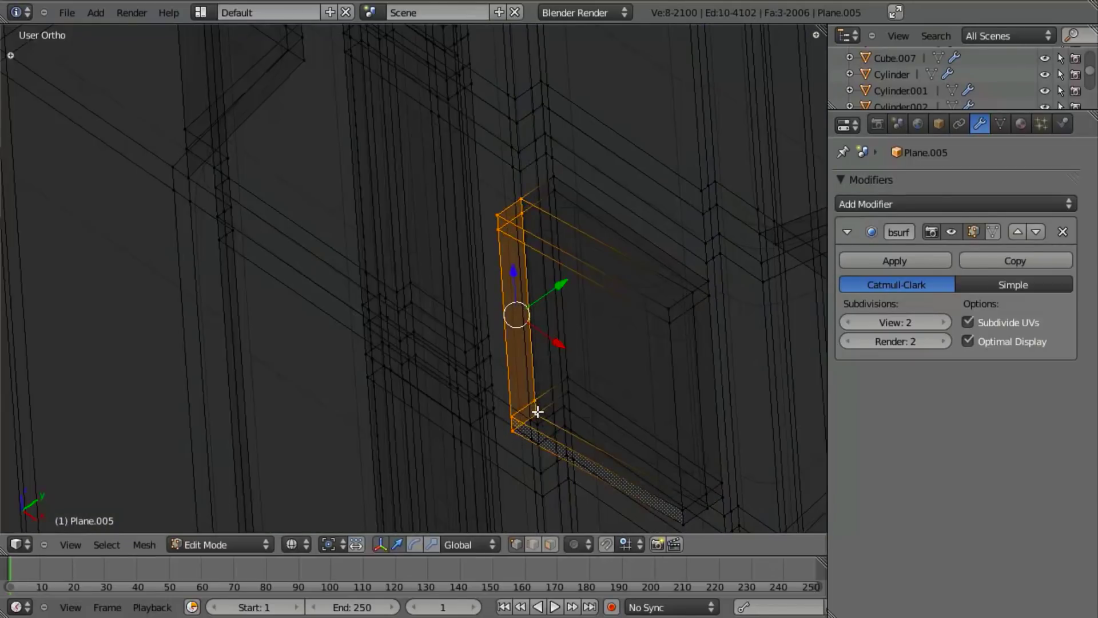
{"action": "key", "text": "z"}
- Extrude the plate's left side about 0.0035 along negative X, and extrude it again across the centre seam
{"action": "middle_click_drag", "start_coordinate": [505, 372], "coordinate": [562, 351]}
{"action": "key", "text": "e"}
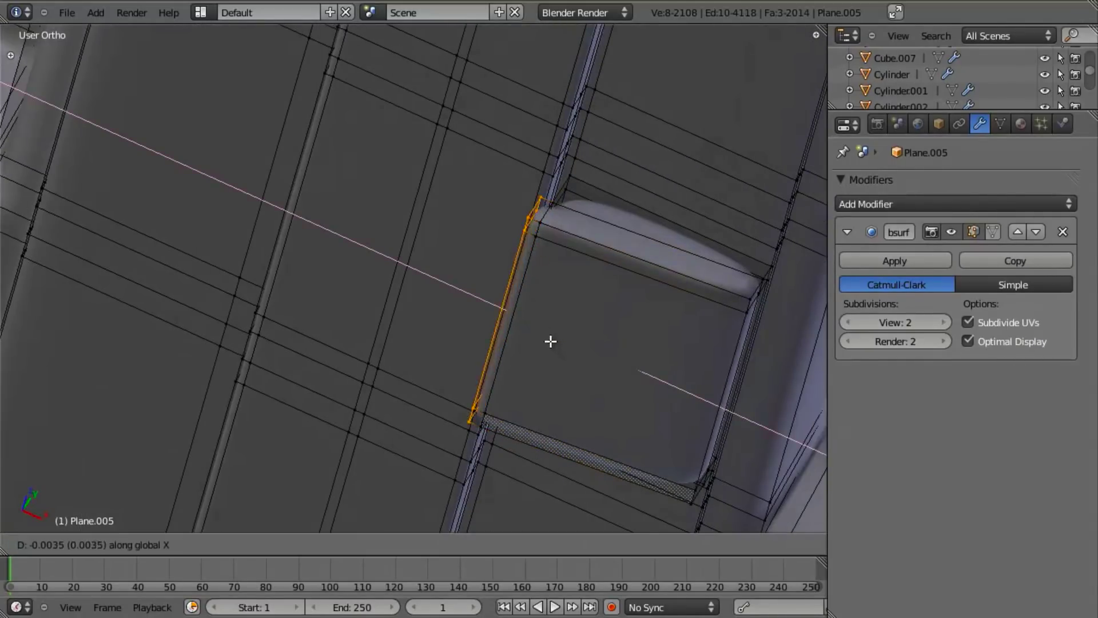
{"action": "left_click", "coordinate": [550, 342]}
{"action": "key", "text": "g"}
{"action": "key", "text": "x"}
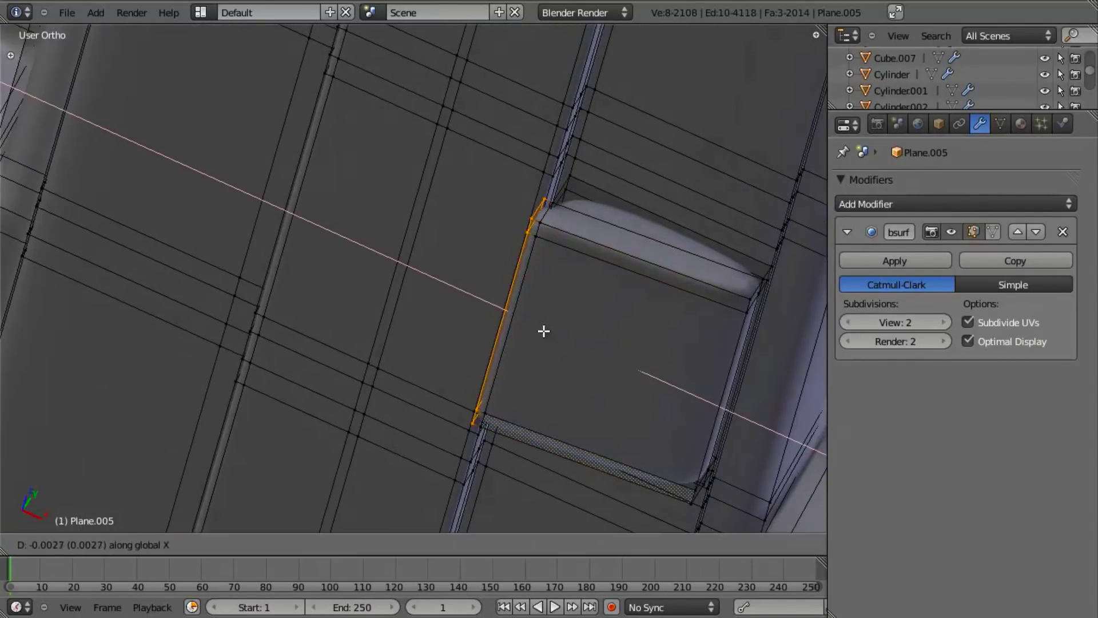
{"action": "left_click", "coordinate": [542, 330]}
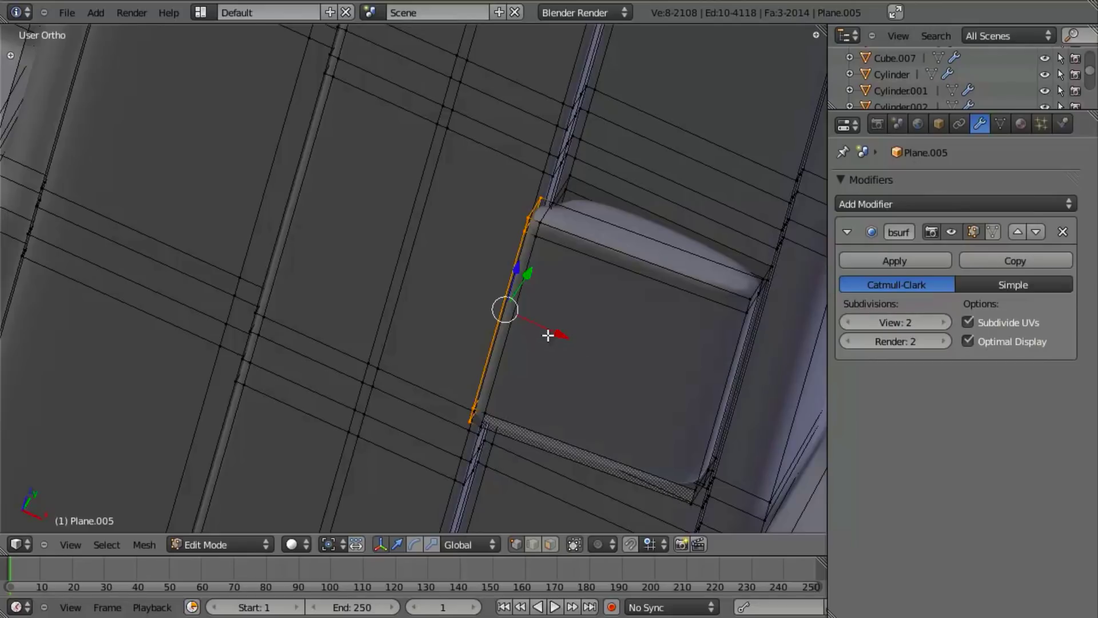
{"action": "key", "text": "e"}
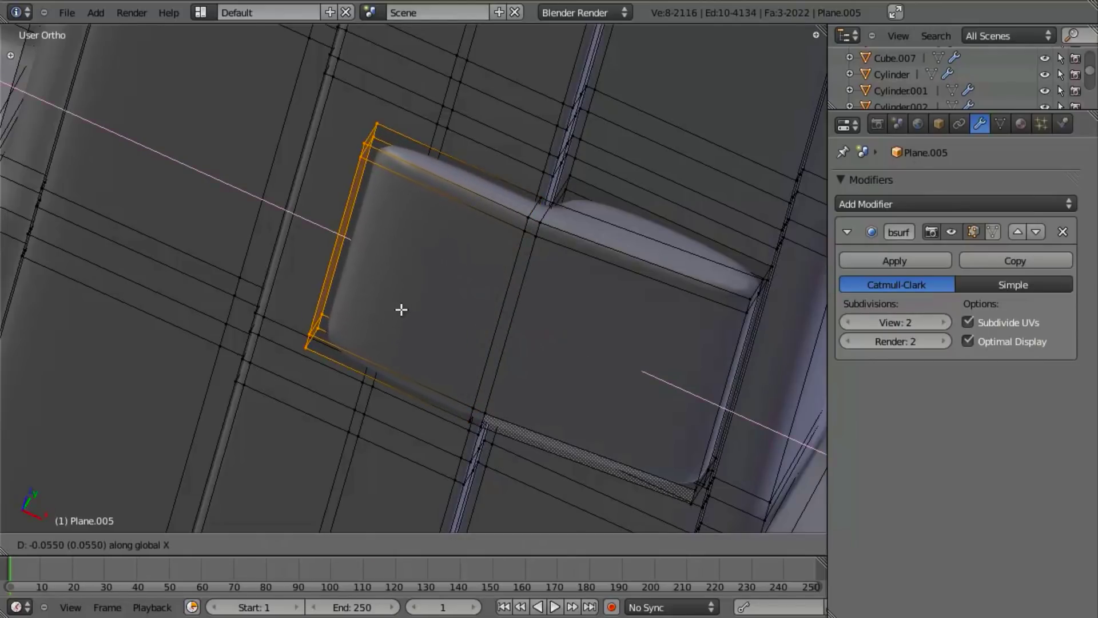
{"action": "left_click", "coordinate": [378, 290]}
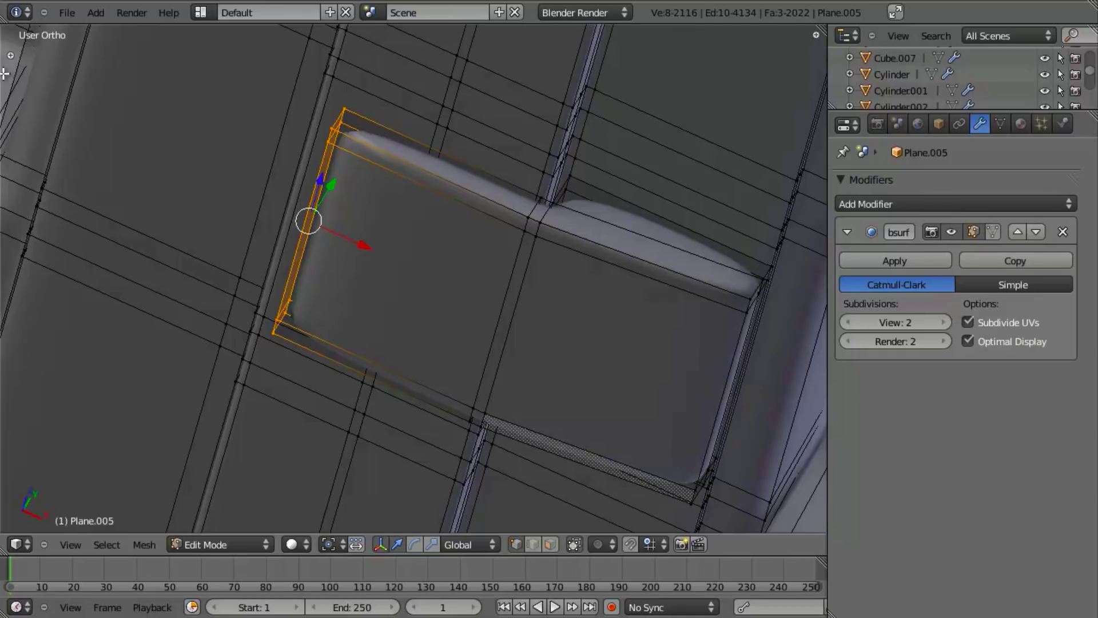
- Examine the square centre plate and the locking bars in the green container reference photo from the front view
{"action": "scroll", "coordinate": [544, 327], "scroll_direction": "down", "scroll_amount": 5}
{"action": "key", "text": "KP_1"}
{"action": "key", "text": "KP_1"}
{"action": "key", "text": "z"}
{"action": "scroll", "coordinate": [527, 299], "scroll_direction": "down", "scroll_amount": 6}
{"action": "mouse_move", "coordinate": [778, 332]}
{"action": "middle_mouse_down", "text": "shift"}
{"action": "mouse_move", "coordinate": [551, 349]}
{"action": "mouse_move", "coordinate": [352, 323]}
{"action": "middle_mouse_up", "text": "shift"}
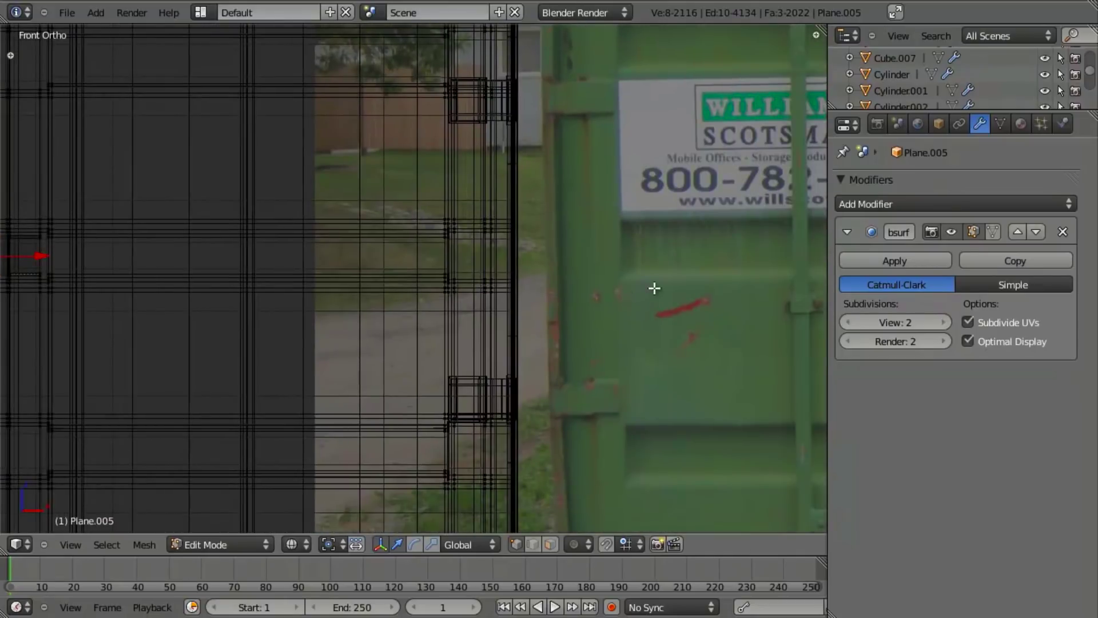
{"action": "middle_click_drag", "start_coordinate": [801, 269], "coordinate": [381, 285], "text": "shift"}
{"action": "scroll", "coordinate": [551, 301], "scroll_direction": "down", "scroll_amount": 4}
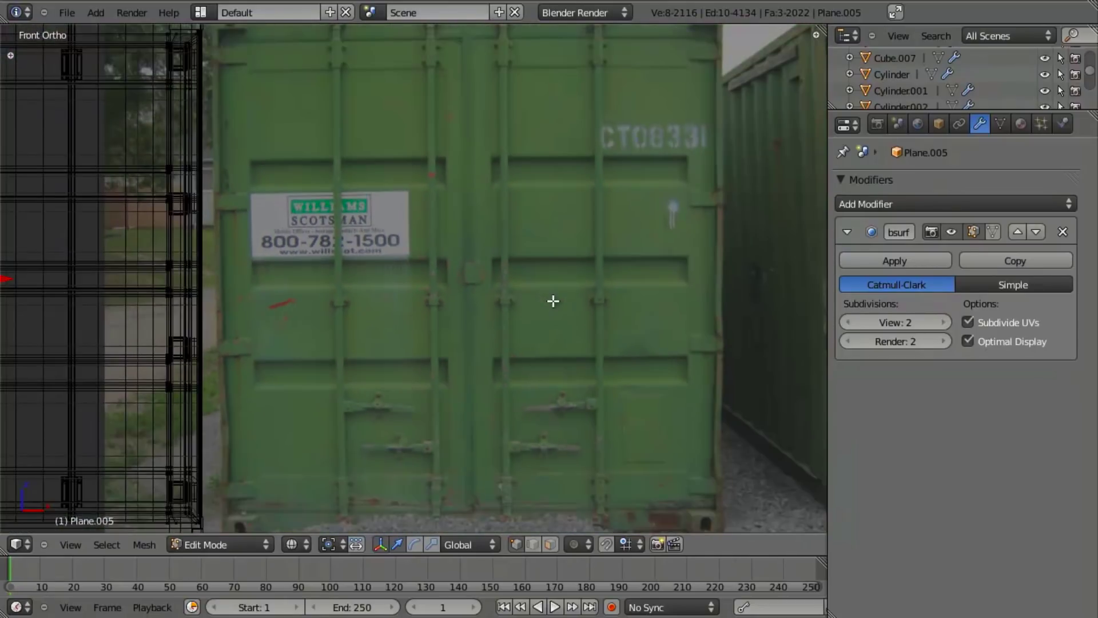
{"action": "scroll", "coordinate": [553, 303], "scroll_direction": "up", "scroll_amount": 2}
{"action": "middle_click_drag", "start_coordinate": [581, 301], "coordinate": [201, 302], "text": "shift"}
{"action": "middle_click_drag", "start_coordinate": [0, 322], "coordinate": [873, 351], "text": "shift"}
{"action": "scroll", "coordinate": [426, 328], "scroll_direction": "down", "scroll_amount": 9}
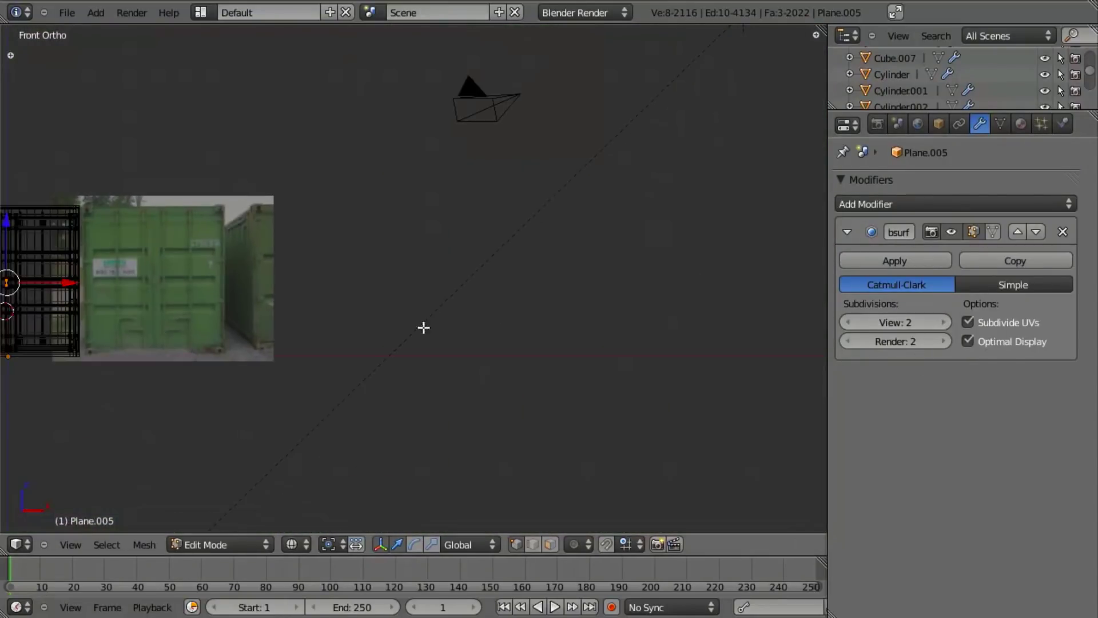
{"action": "middle_click_drag", "start_coordinate": [426, 329], "coordinate": [711, 335], "text": "shift"}
{"action": "scroll", "coordinate": [602, 284], "scroll_direction": "up", "scroll_amount": 6}
{"action": "middle_click_drag", "start_coordinate": [602, 285], "coordinate": [508, 360], "text": "shift"}
{"action": "scroll", "coordinate": [490, 312], "scroll_direction": "up", "scroll_amount": 6}
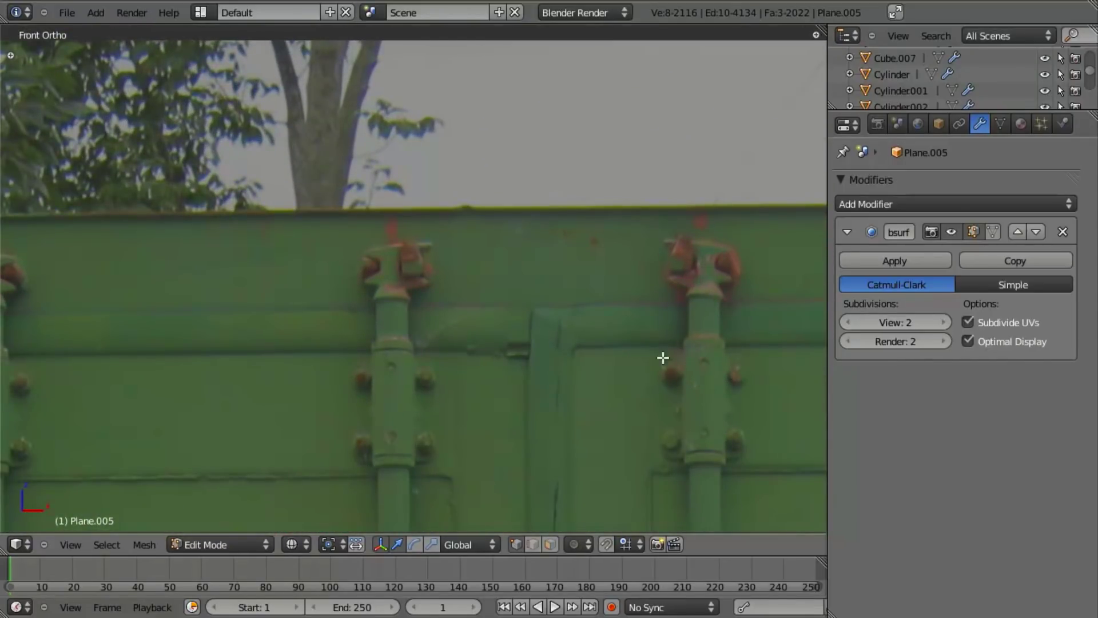
{"action": "scroll", "coordinate": [426, 333], "scroll_direction": "down", "scroll_amount": 4}
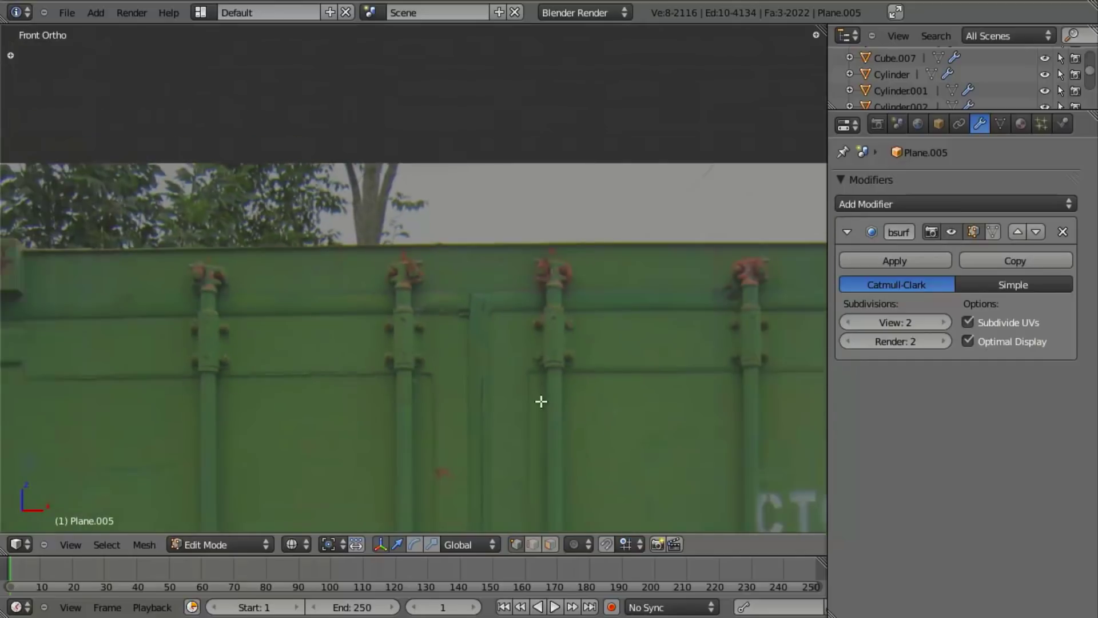
{"action": "middle_click_drag", "start_coordinate": [528, 499], "coordinate": [533, 301], "text": "shift"}
{"action": "middle_click_drag", "start_coordinate": [535, 353], "coordinate": [554, 145], "text": "shift"}
{"action": "middle_click_drag", "start_coordinate": [561, 281], "coordinate": [539, 227], "text": "shift"}
{"action": "scroll", "coordinate": [606, 415], "scroll_direction": "up", "scroll_amount": 3}
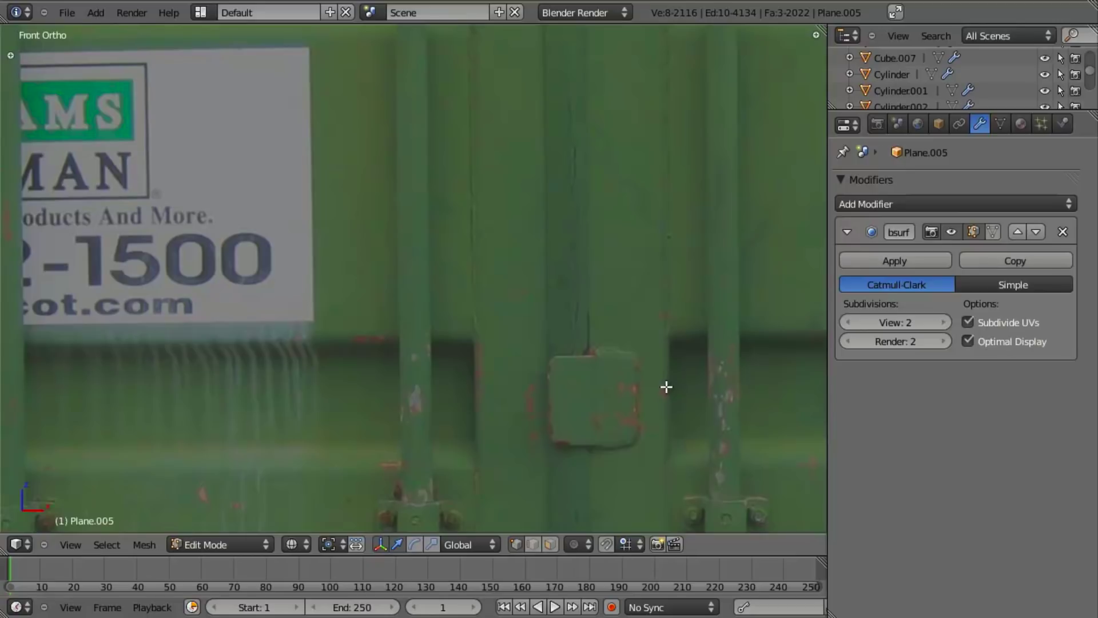
- Widen the plate by moving its left side about 0.01 further along negative X
{"action": "scroll", "coordinate": [666, 387], "scroll_direction": "down", "scroll_amount": 4}
{"action": "middle_click_drag", "start_coordinate": [270, 306], "coordinate": [637, 319], "text": "shift"}
{"action": "scroll", "coordinate": [637, 319], "scroll_direction": "down", "scroll_amount": 3}
{"action": "middle_click_drag", "start_coordinate": [353, 302], "coordinate": [737, 295], "text": "shift"}
{"action": "key", "text": "z"}
{"action": "scroll", "coordinate": [571, 407], "scroll_direction": "up", "scroll_amount": 4}
{"action": "middle_click_drag", "start_coordinate": [571, 407], "coordinate": [520, 307], "text": "shift"}
{"action": "scroll", "coordinate": [522, 314], "scroll_direction": "up", "scroll_amount": 4}
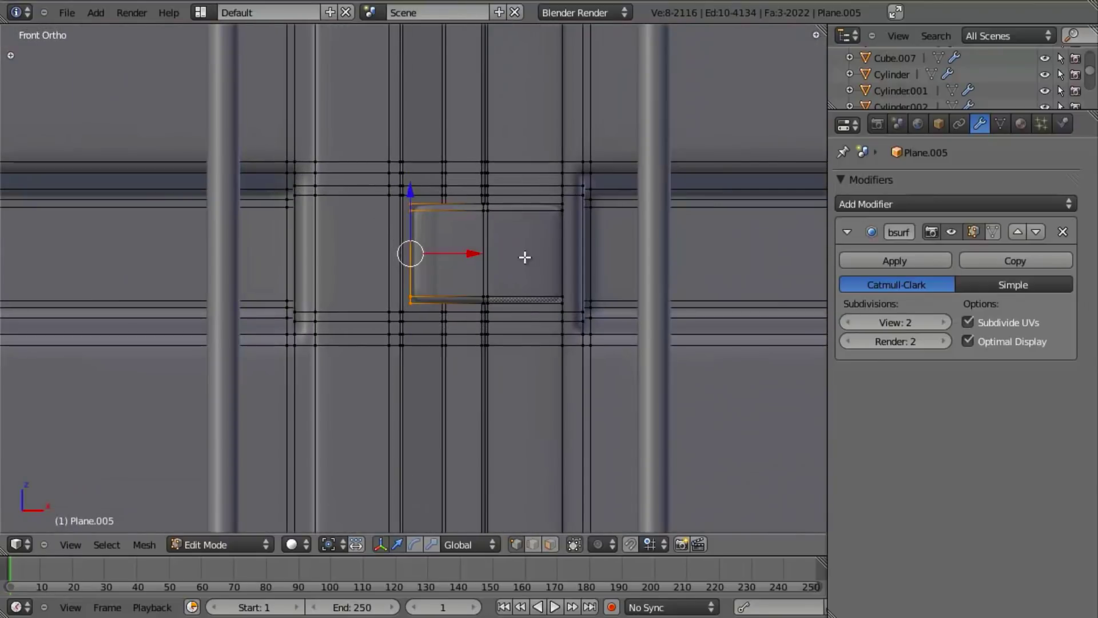
{"action": "middle_click_drag", "start_coordinate": [524, 260], "coordinate": [525, 335], "text": "shift"}
{"action": "scroll", "coordinate": [525, 335], "scroll_direction": "up", "scroll_amount": 1}
{"action": "scroll", "coordinate": [525, 335], "scroll_direction": "up", "scroll_amount": 2}
{"action": "key", "text": "g"}
{"action": "key", "text": "x"}
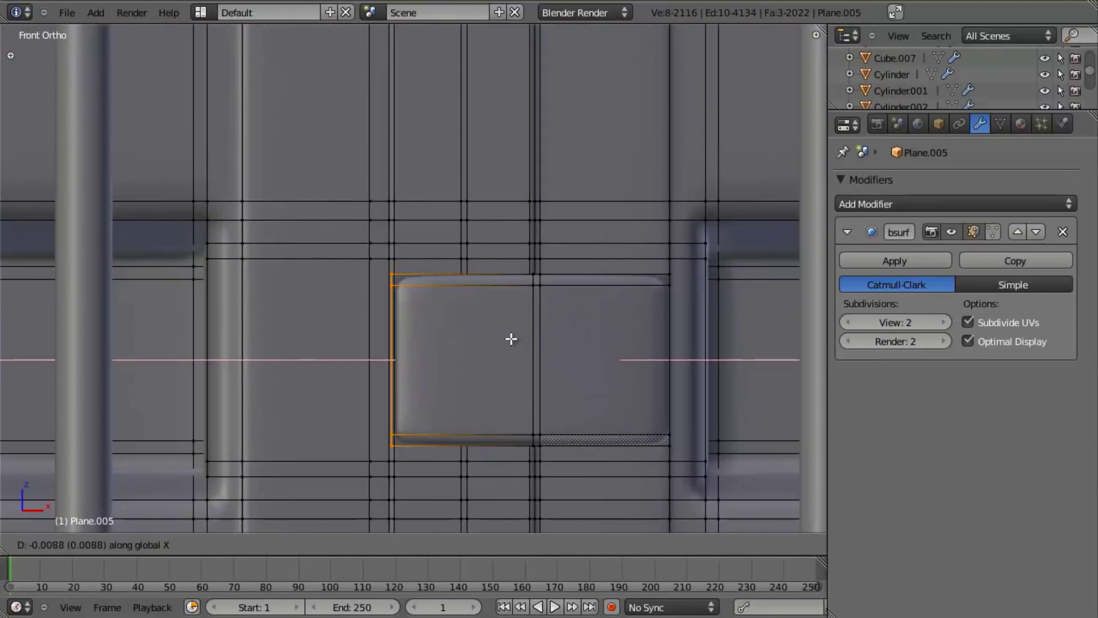
{"action": "left_click", "coordinate": [511, 337]}
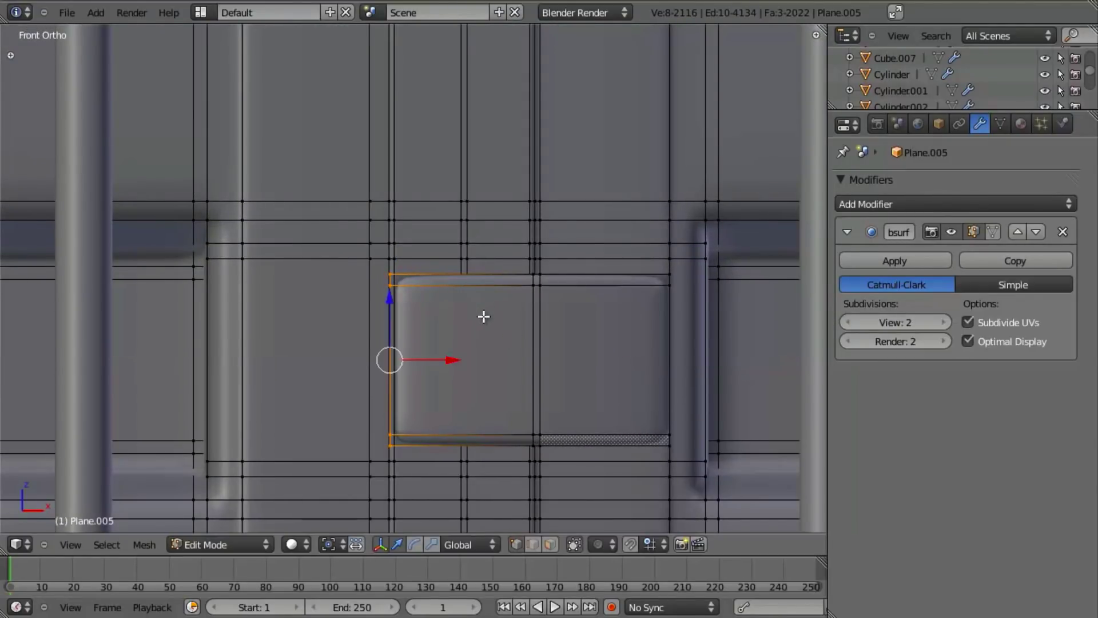
- Check the proportions and corner shape of the centre plate against the reference photo
{"action": "scroll", "coordinate": [587, 339], "scroll_direction": "down", "scroll_amount": 7}
{"action": "middle_click_drag", "start_coordinate": [664, 348], "coordinate": [819, 356], "text": "shift"}
{"action": "scroll", "coordinate": [517, 326], "scroll_direction": "down", "scroll_amount": 3}
{"action": "middle_click_drag", "start_coordinate": [498, 325], "coordinate": [275, 324], "text": "shift"}
{"action": "scroll", "coordinate": [281, 325], "scroll_direction": "up", "scroll_amount": 2}
{"action": "scroll", "coordinate": [281, 325], "scroll_direction": "up", "scroll_amount": 3}
{"action": "middle_click_drag", "start_coordinate": [347, 344], "coordinate": [464, 314], "text": "shift"}
{"action": "middle_click_drag", "start_coordinate": [268, 326], "coordinate": [512, 311], "text": "shift"}
{"action": "scroll", "coordinate": [512, 312], "scroll_direction": "up", "scroll_amount": 2}
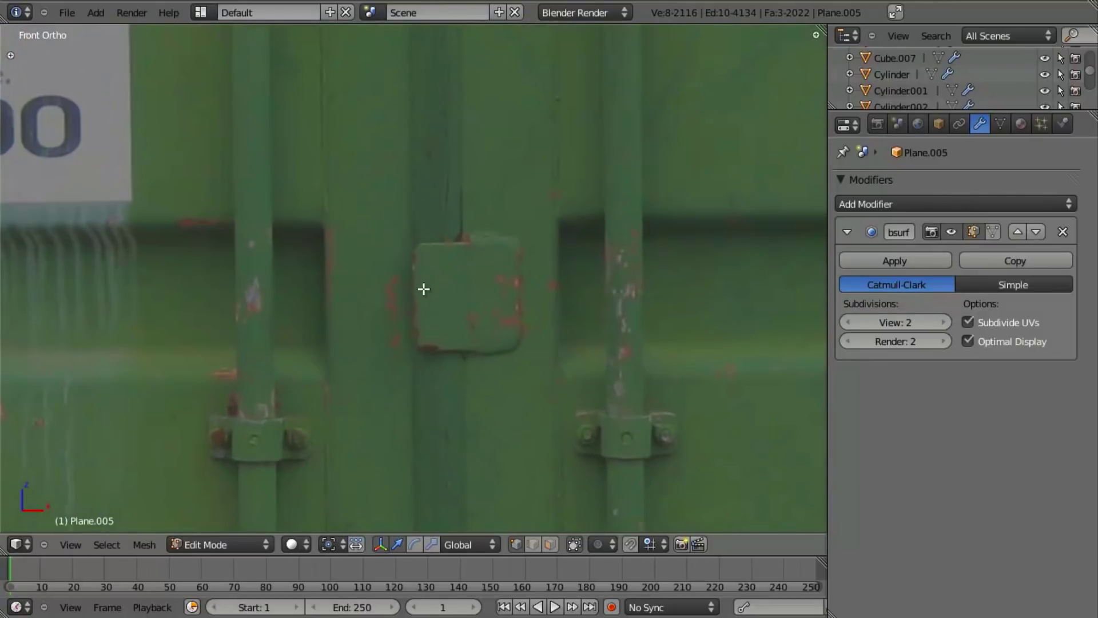
- Add a vertical edge loop to the plate and slide it close to the plate's left edge
{"action": "scroll", "coordinate": [147, 319], "scroll_direction": "down", "scroll_amount": 4}
{"action": "middle_click_drag", "start_coordinate": [147, 319], "coordinate": [800, 309], "text": "shift"}
{"action": "scroll", "coordinate": [52, 278], "scroll_direction": "up", "scroll_amount": 3}
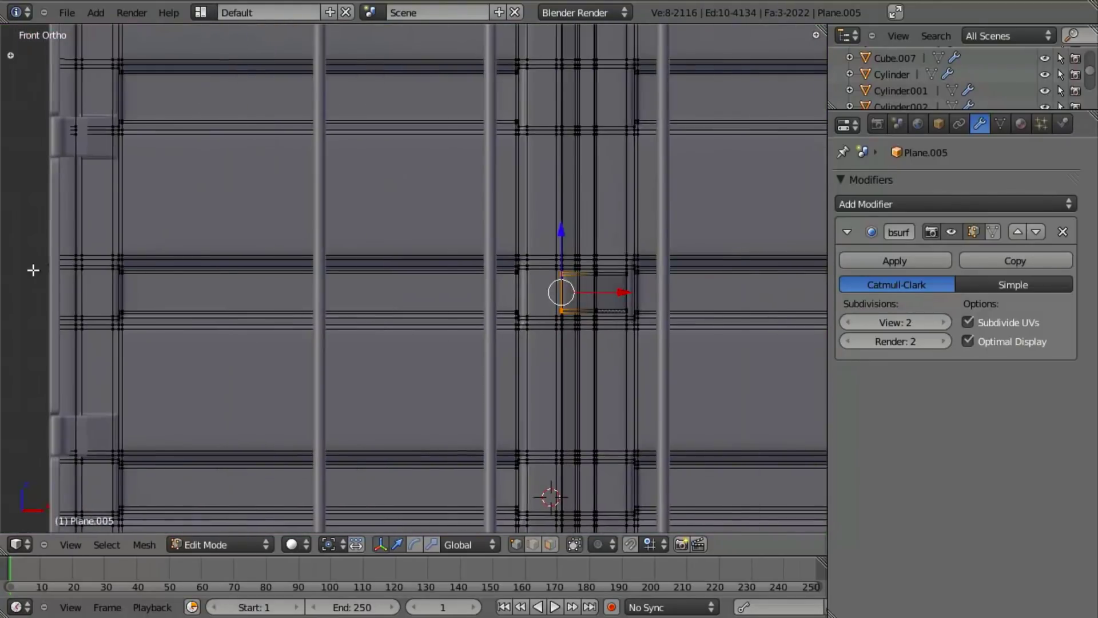
{"action": "middle_click_drag", "start_coordinate": [752, 361], "coordinate": [530, 365], "text": "shift"}
{"action": "scroll", "coordinate": [530, 365], "scroll_direction": "up", "scroll_amount": 7}
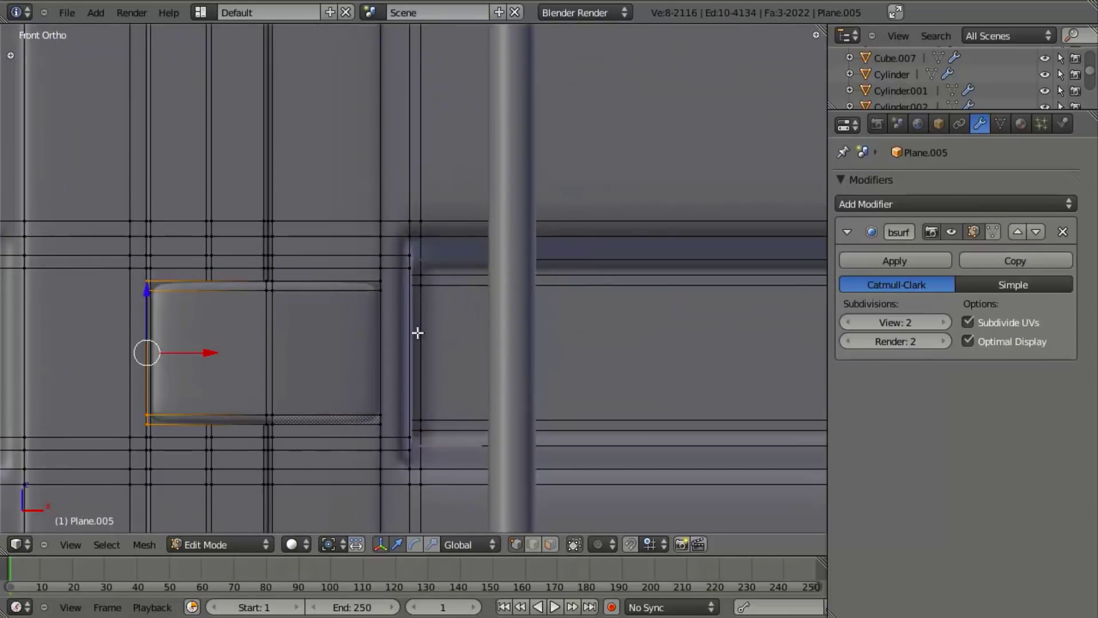
{"action": "middle_click_drag", "start_coordinate": [383, 336], "coordinate": [624, 292], "text": "shift"}
{"action": "scroll", "coordinate": [618, 311], "scroll_direction": "up", "scroll_amount": 3}
{"action": "key", "text": "a"}
{"action": "key", "text": "ctrl+r"}
{"action": "left_click", "coordinate": [436, 209]}
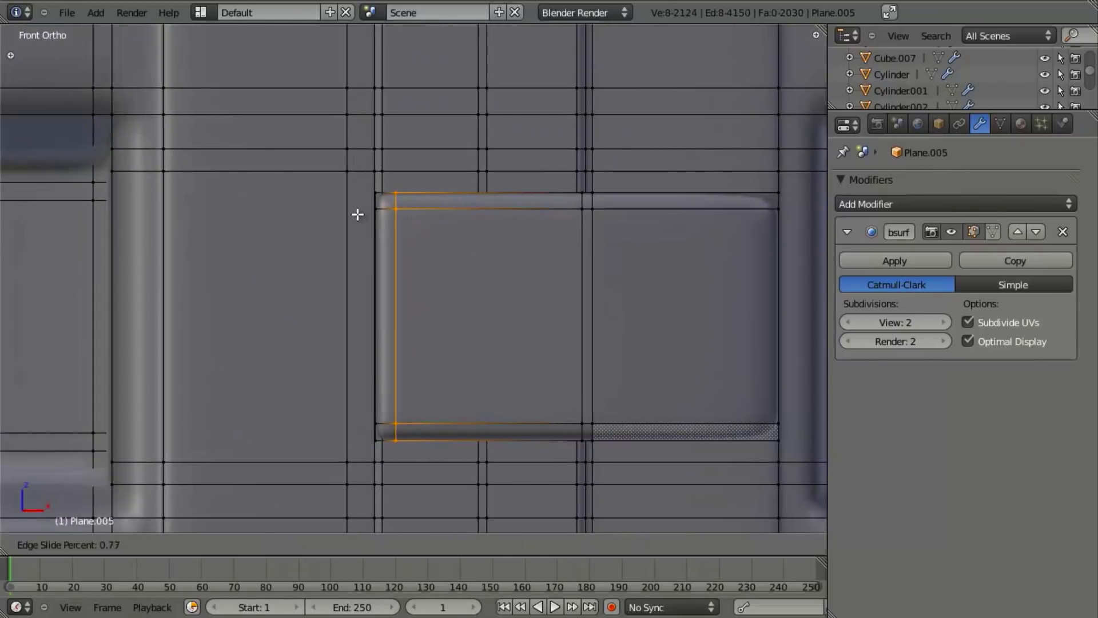
{"action": "left_click", "coordinate": [346, 208]}
- Chamfer the plate's two left corners by moving their outermost upper and lower vertices inward along X
{"action": "key", "text": "a"}
{"action": "key", "text": "z"}
{"action": "key", "text": "b"}
{"action": "left_click_drag", "start_coordinate": [370, 192], "coordinate": [427, 207]}
{"action": "key", "text": "b"}
{"action": "left_click_drag", "start_coordinate": [343, 437], "coordinate": [446, 444]}
{"action": "key", "text": "z"}
{"action": "key", "text": "g"}
{"action": "key", "text": "x"}
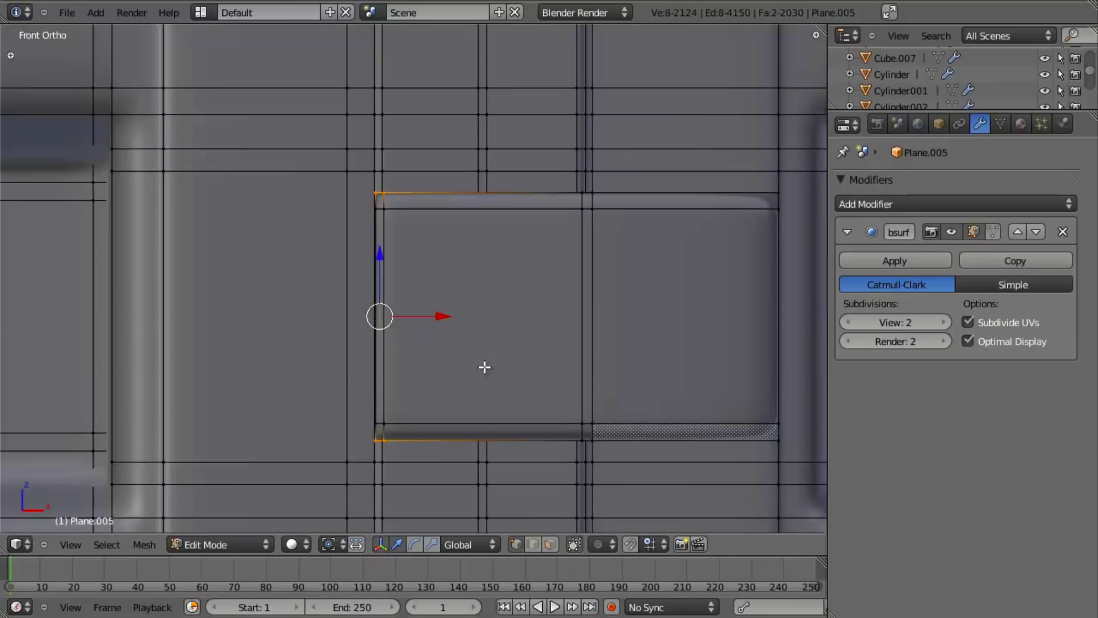
{"action": "left_click", "coordinate": [491, 321]}
- Add two horizontal edge loops across the centre plate and scale them apart along Z to sit near its upper and lower edges
{"action": "key", "text": "a"}
{"action": "left_click", "coordinate": [378, 279]}
{"action": "key", "text": "s"}
{"action": "key", "text": "z"}
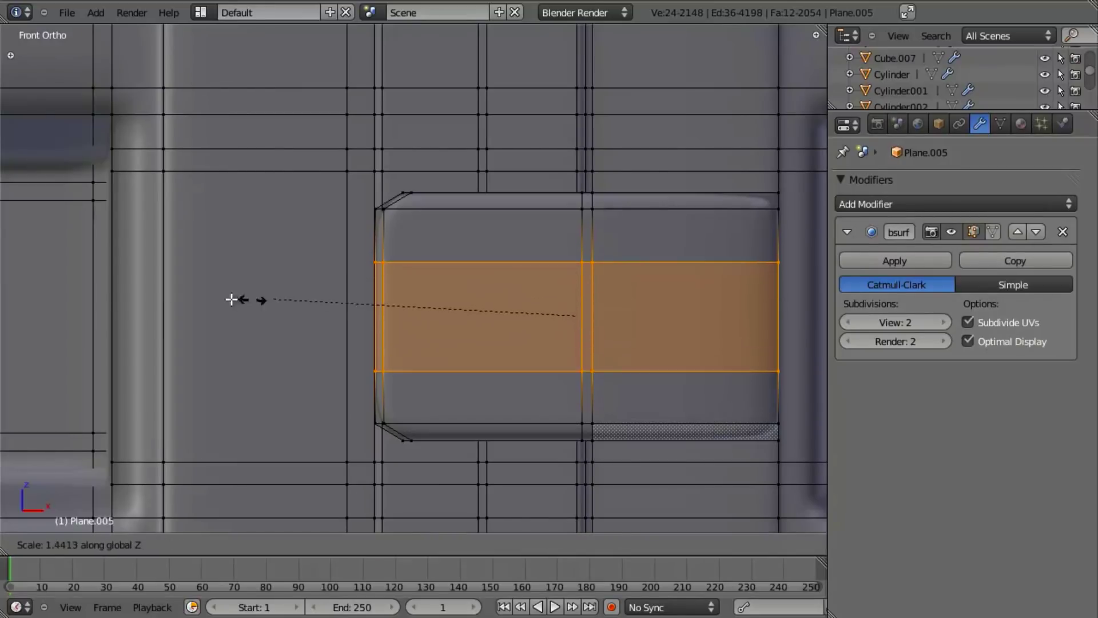
{"action": "left_click", "coordinate": [821, 244]}
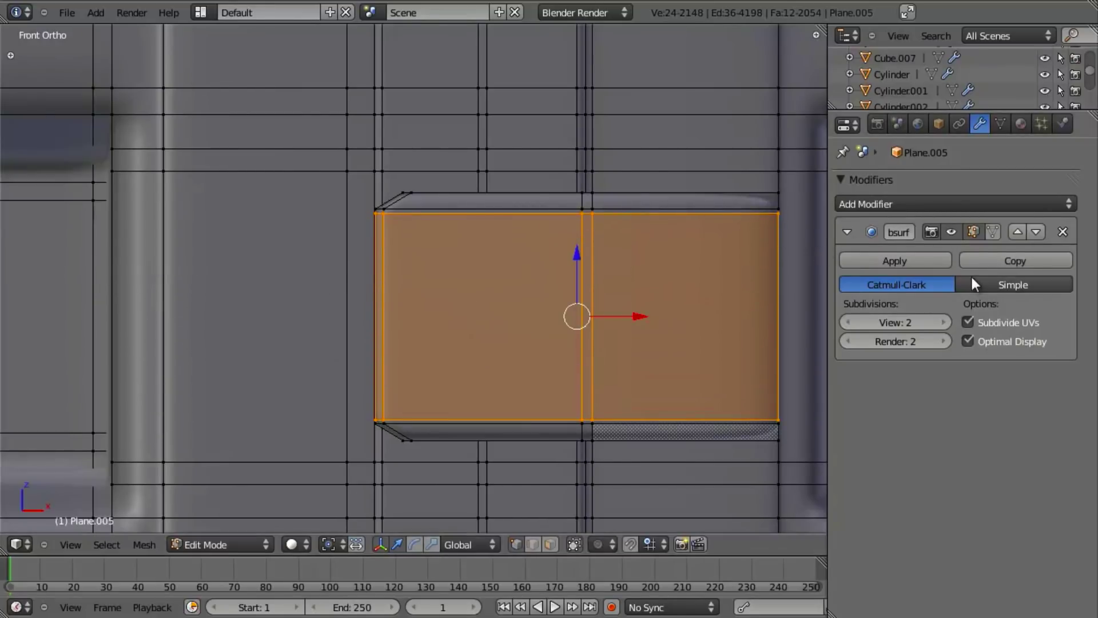
{"action": "key", "text": "Tab"}
{"action": "key", "text": "Tab"}
{"action": "key", "text": "a"}
- Add a vertical edge loop to the right half of the plate and slide it close to the right edge
{"action": "key", "text": "ctrl+r"}
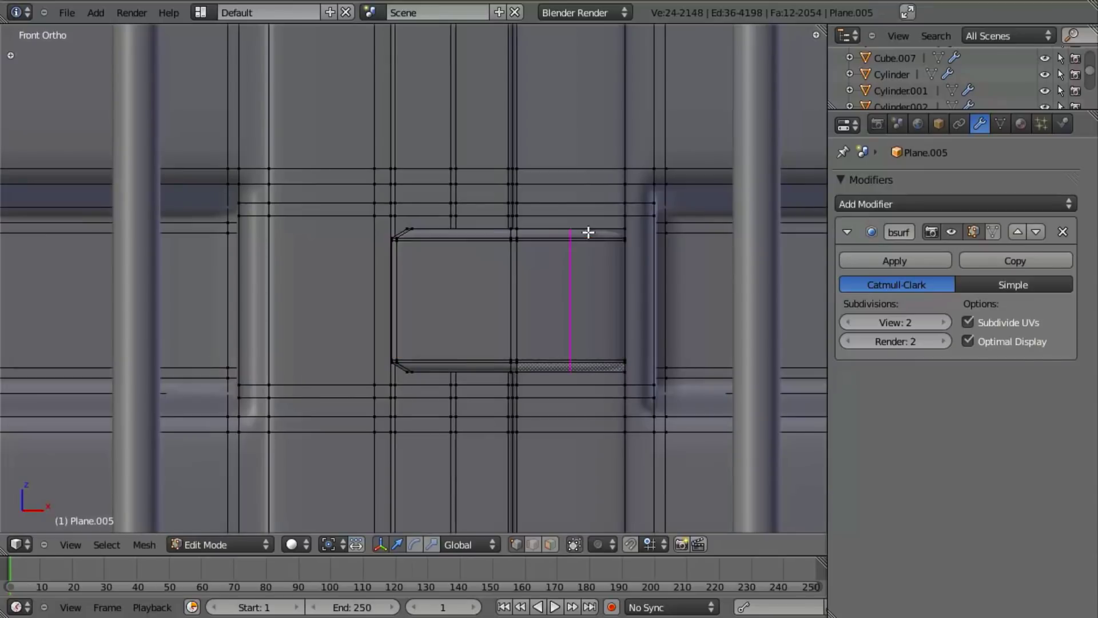
{"action": "left_click", "coordinate": [589, 233]}
{"action": "left_click", "coordinate": [632, 238]}
{"action": "key", "text": "a"}
{"action": "middle_click_drag", "start_coordinate": [625, 236], "coordinate": [272, 335]}
{"action": "key", "text": "Tab"}
{"action": "scroll", "coordinate": [334, 282], "scroll_direction": "down", "scroll_amount": 9}
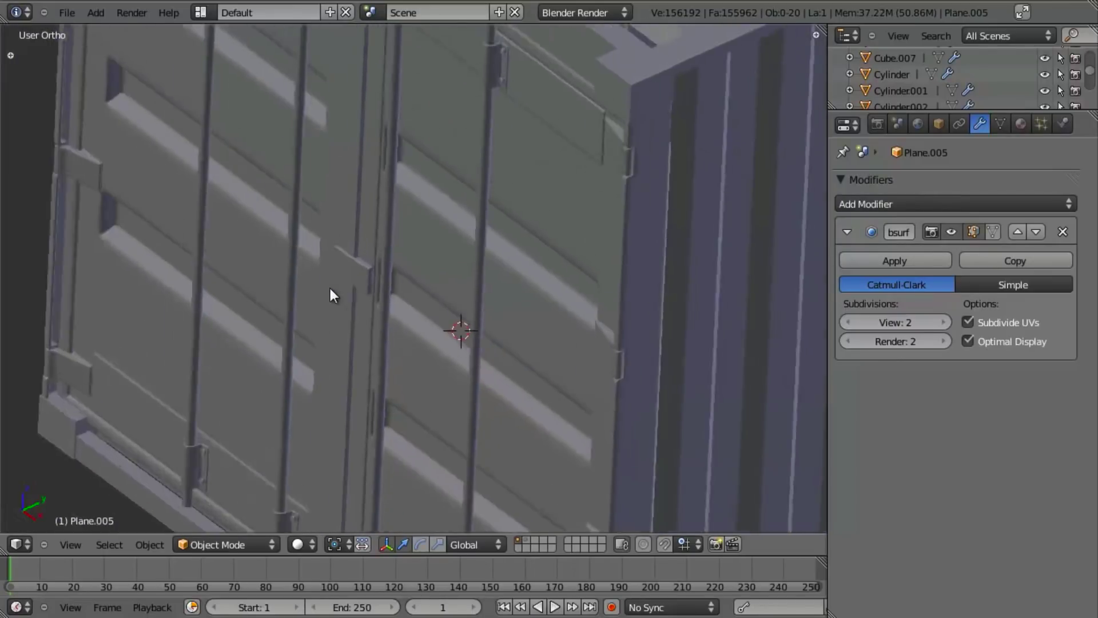
- Add another vertical edge loop in the plate's right half and slide it close to the seam edges
{"action": "middle_click_drag", "start_coordinate": [428, 334], "coordinate": [476, 324]}
{"action": "scroll", "coordinate": [480, 326], "scroll_direction": "up", "scroll_amount": 9}
{"action": "key", "text": "Tab"}
{"action": "scroll", "coordinate": [485, 330], "scroll_direction": "up", "scroll_amount": 5}
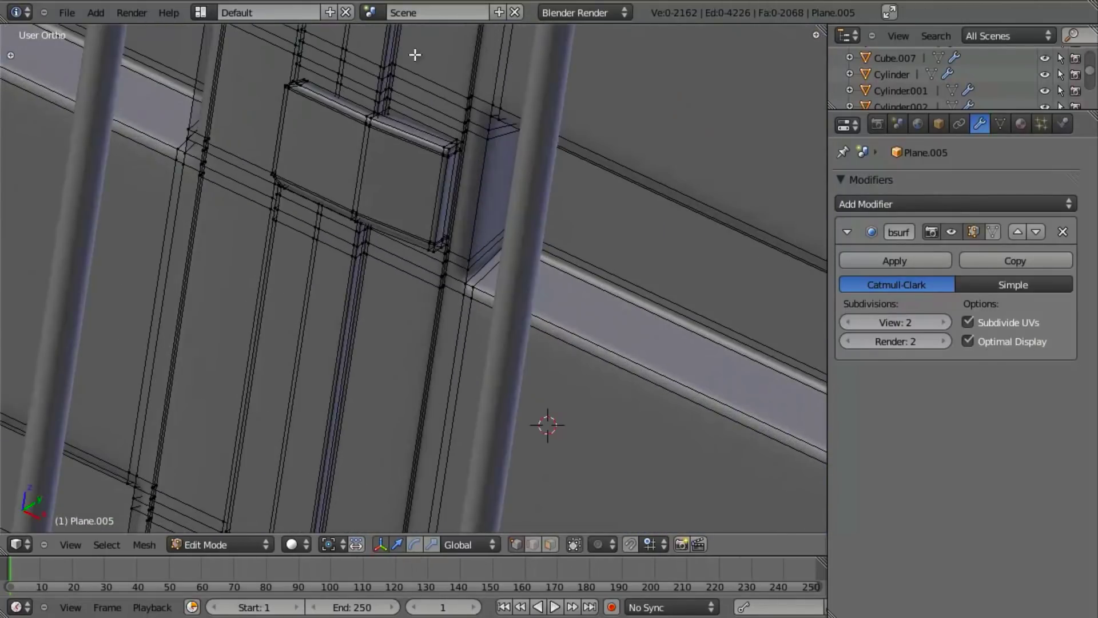
{"action": "left_click", "coordinate": [421, 148]}
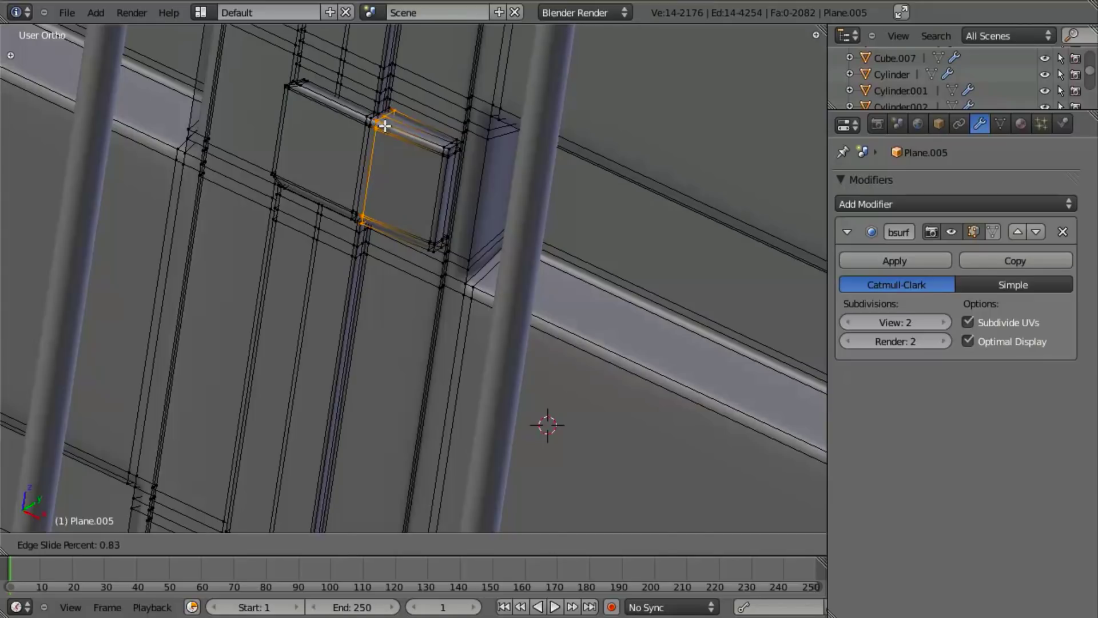
{"action": "left_click", "coordinate": [425, 115]}
{"action": "right_click", "coordinate": [426, 116], "text": "alt"}
{"action": "key", "text": "z"}
{"action": "right_click", "coordinate": [421, 122], "text": "alt"}
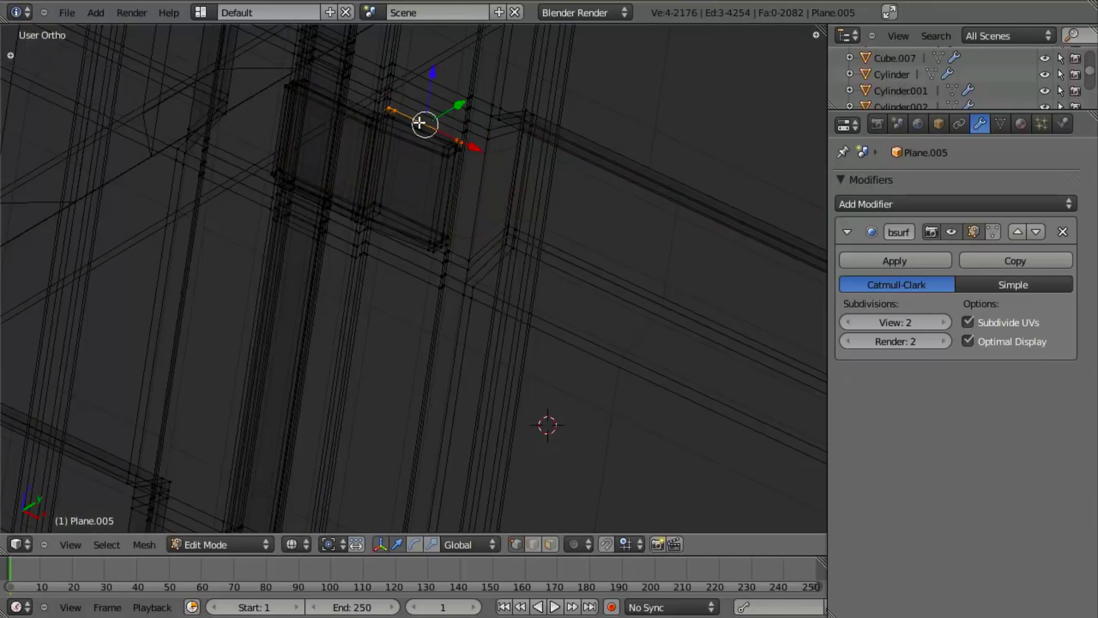
{"action": "key", "text": "z"}
{"action": "key", "text": "Tab"}
- Compare the container's front with the reference photo, examining the locking handles and the corner fittings
{"action": "scroll", "coordinate": [373, 312], "scroll_direction": "down", "scroll_amount": 8}
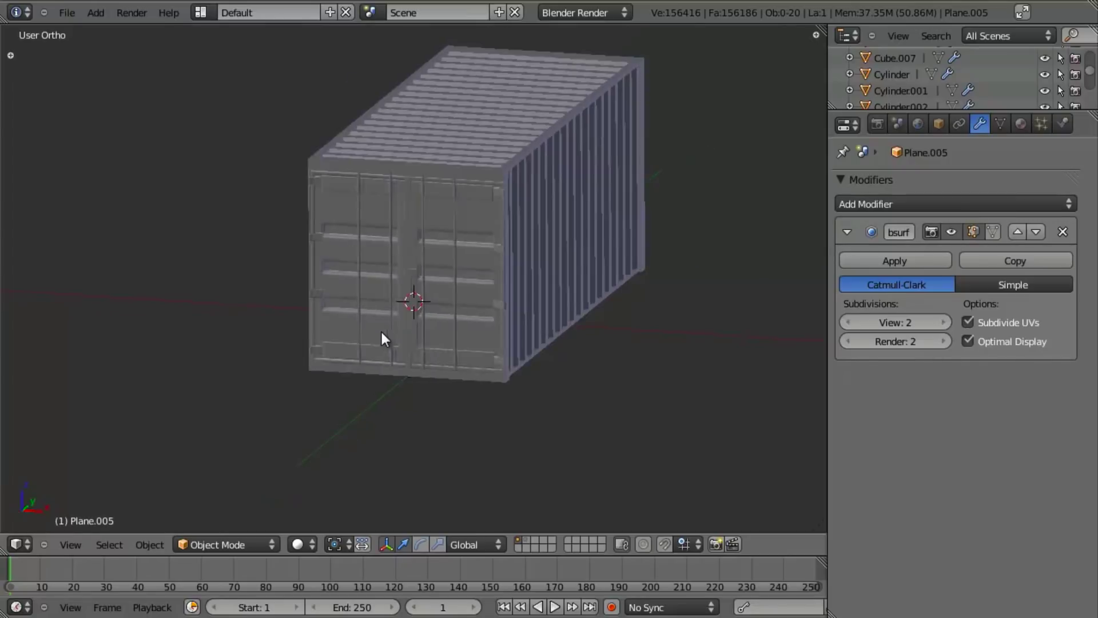
{"action": "middle_click_drag", "start_coordinate": [383, 332], "coordinate": [476, 328]}
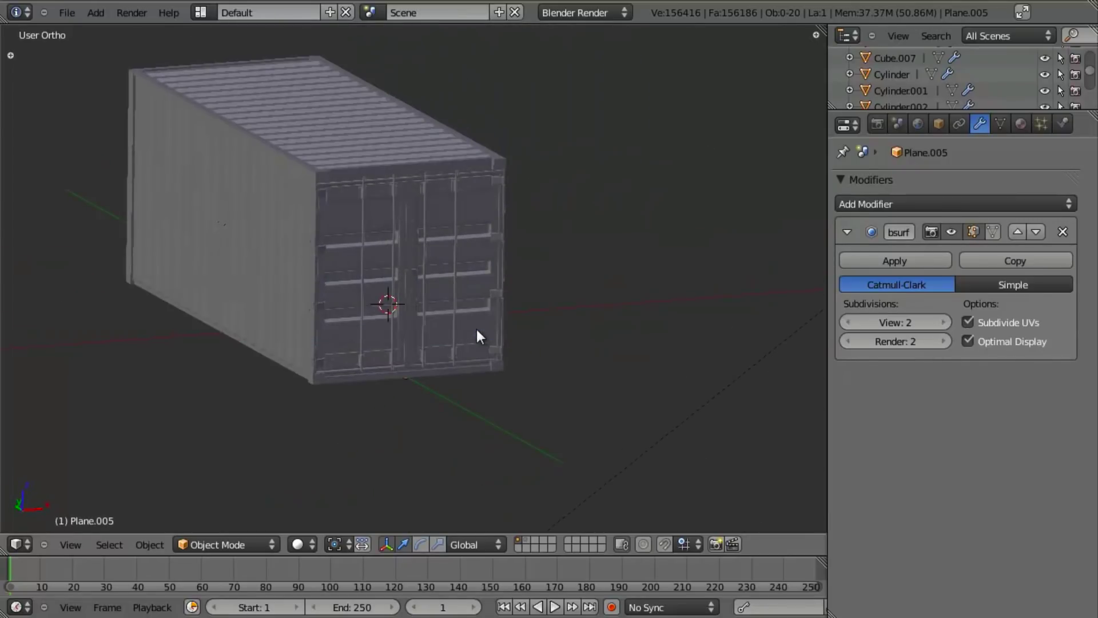
{"action": "key", "text": "KP_1"}
{"action": "scroll", "coordinate": [469, 329], "scroll_direction": "up", "scroll_amount": 3}
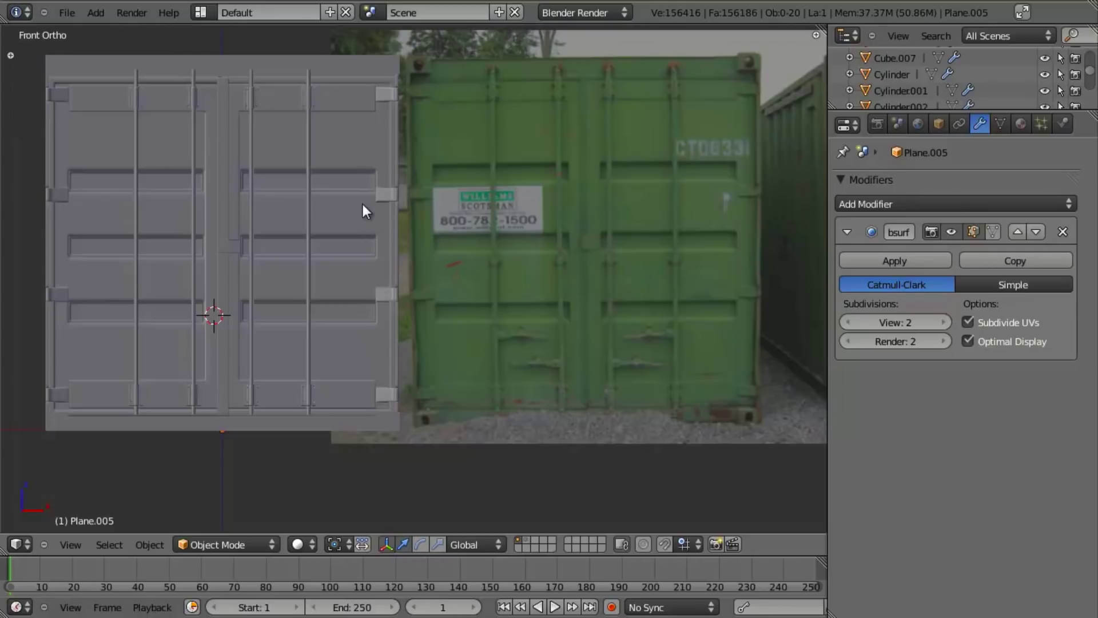
{"action": "scroll", "coordinate": [555, 404], "scroll_direction": "up", "scroll_amount": 6}
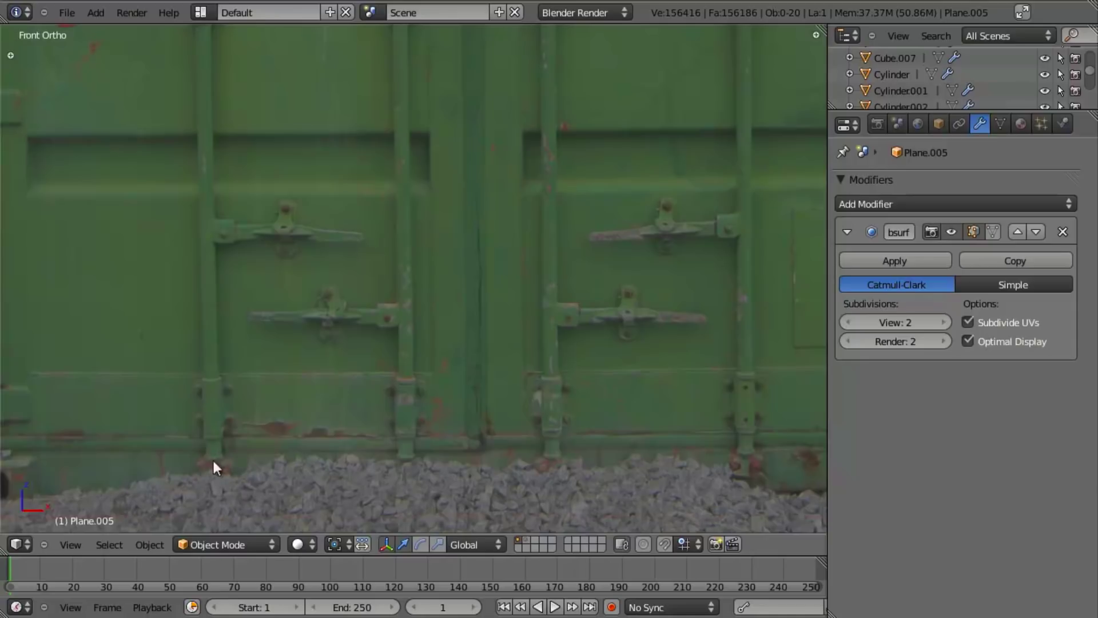
{"action": "scroll", "coordinate": [227, 465], "scroll_direction": "down", "scroll_amount": 5}
{"action": "scroll", "coordinate": [425, 303], "scroll_direction": "up", "scroll_amount": 1}
{"action": "middle_click_drag", "start_coordinate": [435, 228], "coordinate": [497, 80], "text": "shift"}
{"action": "scroll", "coordinate": [307, 242], "scroll_direction": "up", "scroll_amount": 3}
{"action": "scroll", "coordinate": [308, 240], "scroll_direction": "up", "scroll_amount": 5}
{"action": "scroll", "coordinate": [238, 240], "scroll_direction": "down", "scroll_amount": 4}
{"action": "middle_click_drag", "start_coordinate": [238, 240], "coordinate": [485, 270], "text": "shift"}
{"action": "scroll", "coordinate": [406, 275], "scroll_direction": "up", "scroll_amount": 3}
{"action": "mouse_move", "coordinate": [327, 289]}
{"action": "middle_mouse_down", "text": "shift"}
{"action": "mouse_move", "coordinate": [413, 310]}
{"action": "mouse_move", "coordinate": [482, 304]}
{"action": "mouse_move", "coordinate": [348, 287]}
{"action": "middle_mouse_up", "text": "shift"}
- Select the front frame and add a Subdivision Surface modifier to it
{"action": "right_click", "coordinate": [270, 201]}
{"action": "key", "text": "z"}
{"action": "scroll", "coordinate": [349, 266], "scroll_direction": "down", "scroll_amount": 3}
{"action": "key", "text": "z"}
{"action": "key", "text": "z"}
{"action": "key", "text": "z"}
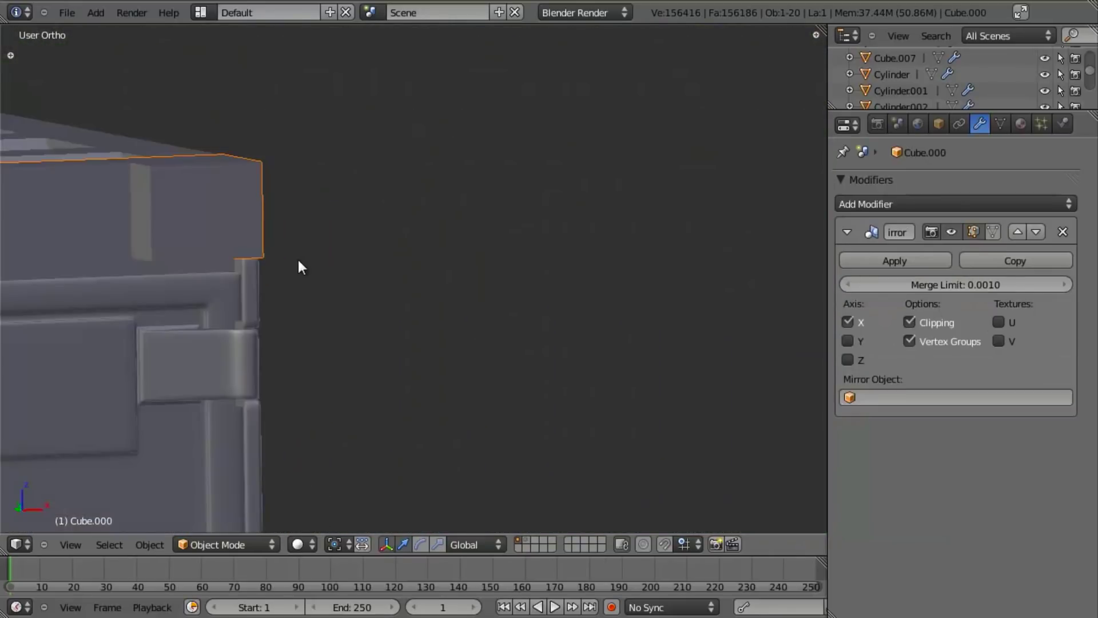
{"action": "key", "text": "KP_1"}
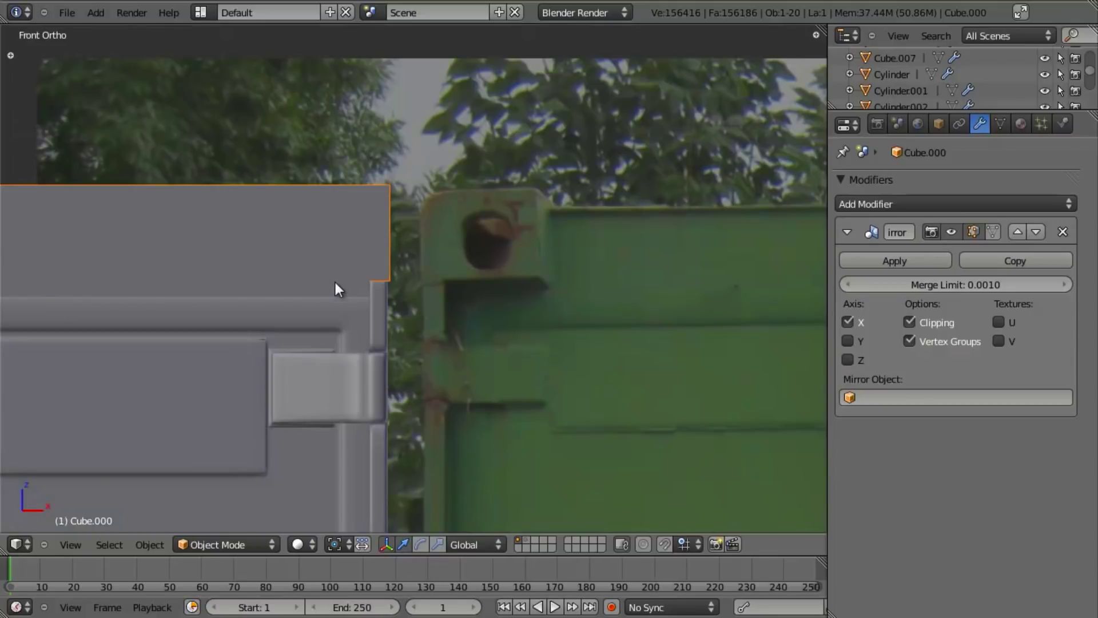
{"action": "key", "text": "z"}
{"action": "left_click", "coordinate": [897, 205]}
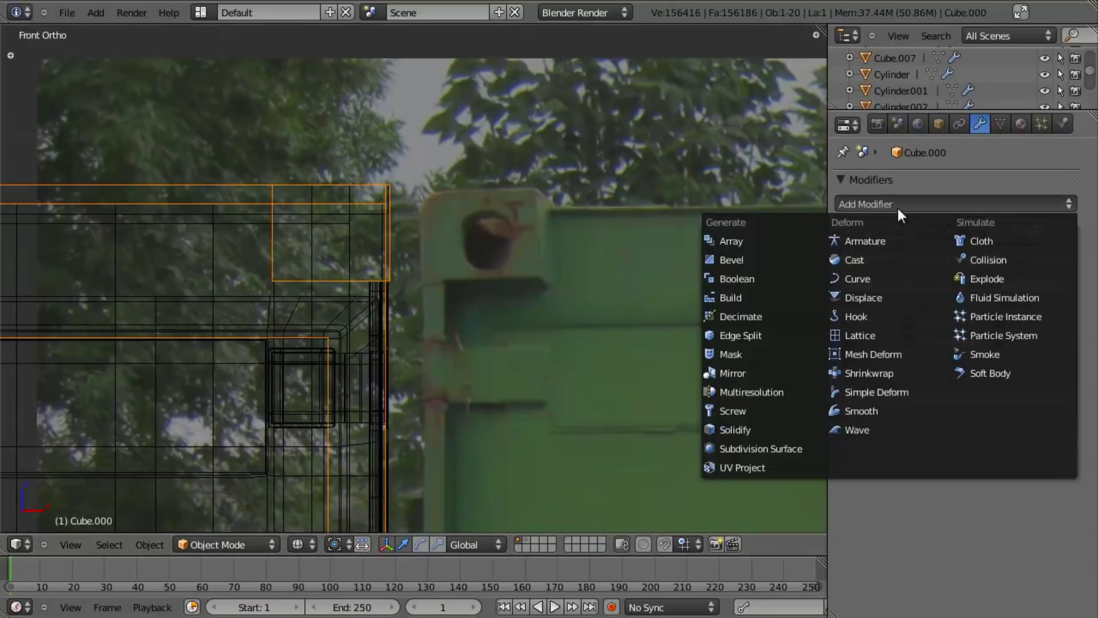
{"action": "left_click", "coordinate": [781, 447]}
{"action": "key", "text": "z"}
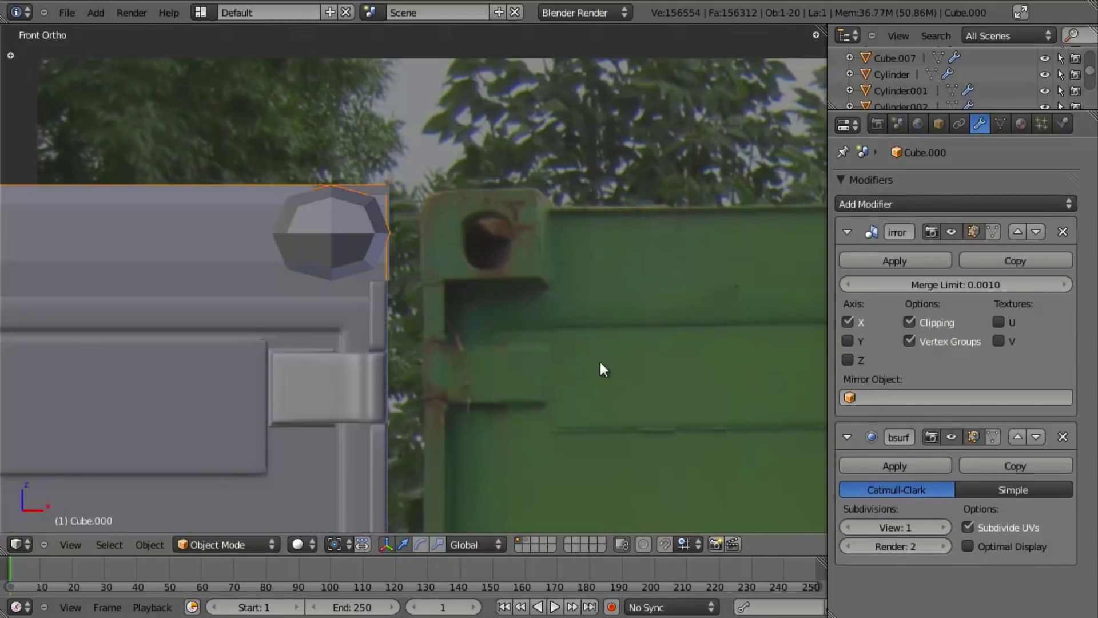
- Examine the subdivided front frame's upper corner and its mesh in solid and wireframe display
{"action": "scroll", "coordinate": [419, 363], "scroll_direction": "up", "scroll_amount": 2}
{"action": "middle_click_drag", "start_coordinate": [420, 363], "coordinate": [476, 389]}
{"action": "scroll", "coordinate": [476, 389], "scroll_direction": "down", "scroll_amount": 3}
{"action": "key", "text": "z"}
{"action": "mouse_move", "coordinate": [558, 419]}
{"action": "middle_mouse_down", "text": "shift"}
{"action": "mouse_move", "coordinate": [593, 318]}
{"action": "mouse_move", "coordinate": [534, 273]}
{"action": "mouse_move", "coordinate": [505, 303]}
{"action": "mouse_move", "coordinate": [442, 336]}
{"action": "mouse_move", "coordinate": [464, 327]}
{"action": "middle_mouse_up", "text": "shift"}
{"action": "key", "text": "z"}
{"action": "key", "text": "Tab"}
{"action": "key", "text": "z"}
{"action": "right_click", "coordinate": [562, 242]}
{"action": "key", "text": "z"}
{"action": "key", "text": "Tab"}
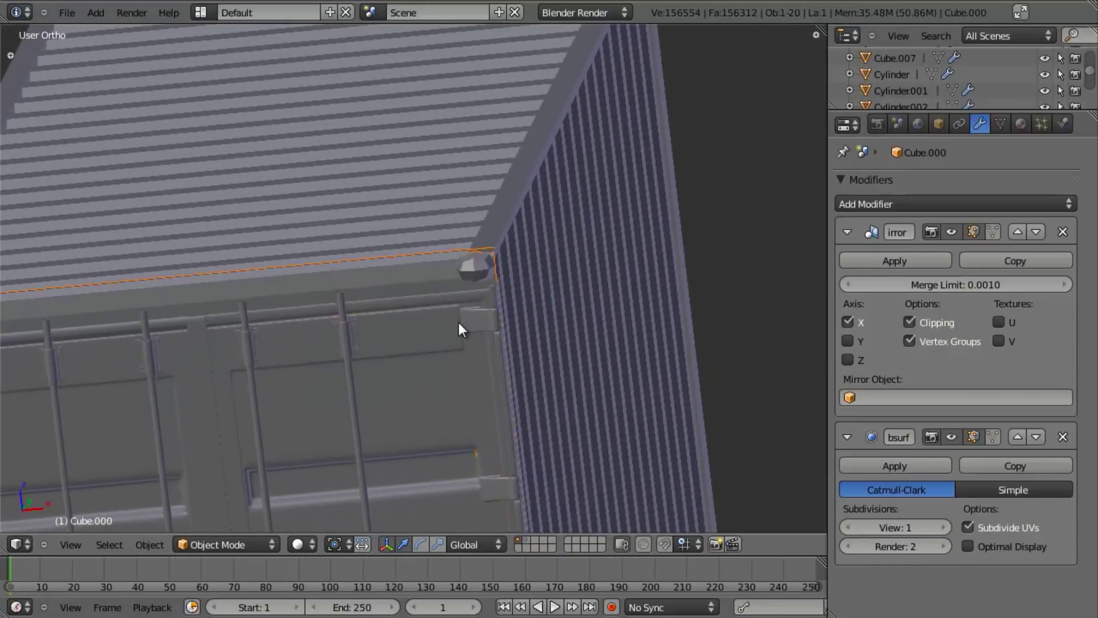
- Isolate the front frame and add a vertical edge loop across its upper beam, slid close to the corner
{"action": "key", "text": "KP_Divide"}
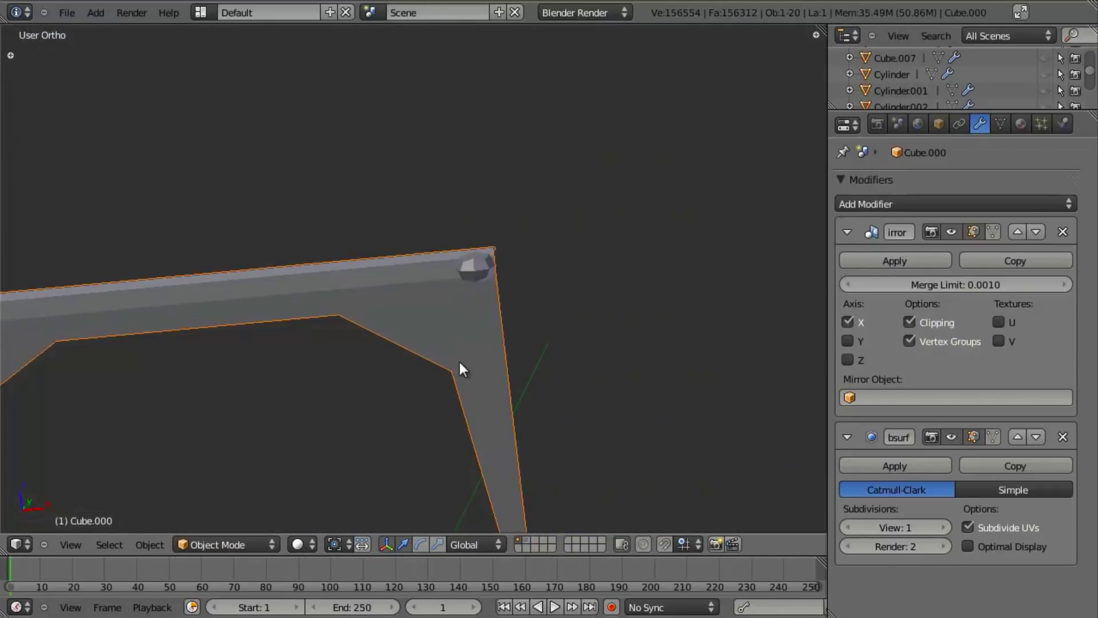
{"action": "key", "text": "Tab"}
{"action": "scroll", "coordinate": [498, 348], "scroll_direction": "up", "scroll_amount": 3}
{"action": "key", "text": "a"}
{"action": "middle_click_drag", "start_coordinate": [502, 344], "coordinate": [450, 332]}
{"action": "scroll", "coordinate": [448, 334], "scroll_direction": "up", "scroll_amount": 2}
{"action": "left_click", "coordinate": [389, 265]}
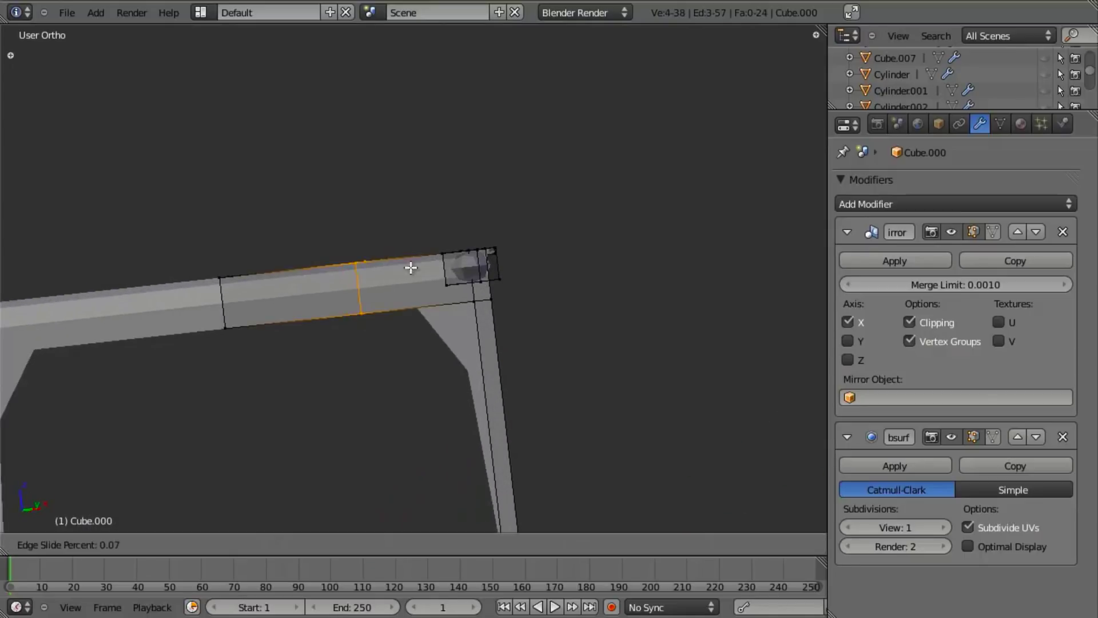
{"action": "left_click", "coordinate": [511, 260]}
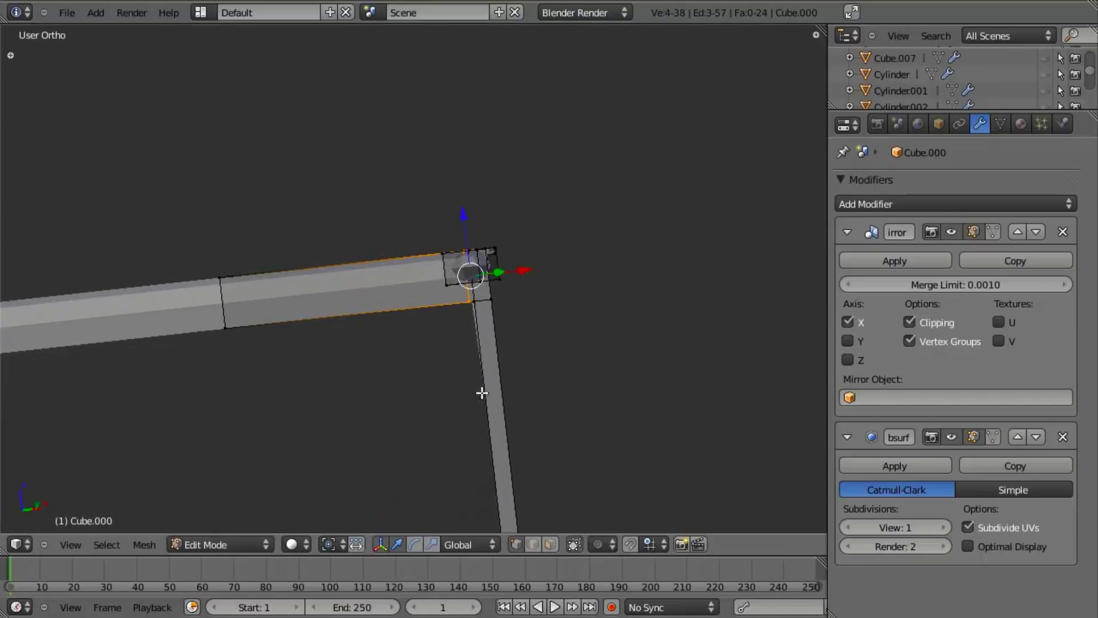
- Add two edge loops across the frame's side post and scale them apart along Z towards its ends
{"action": "scroll", "coordinate": [475, 385], "scroll_direction": "down", "scroll_amount": 3}
{"action": "left_click", "coordinate": [435, 340]}
{"action": "key", "text": "s"}
{"action": "key", "text": "z"}
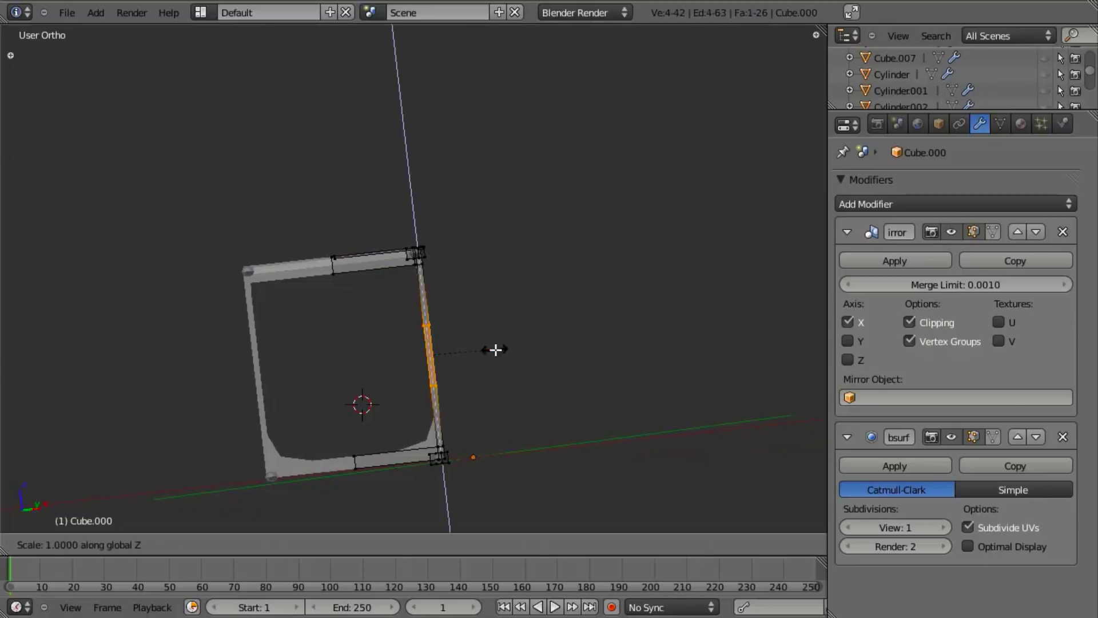
{"action": "left_click", "coordinate": [616, 336]}
- Add a vertical edge loop across the frame's lower beam and slide it close to the corner
{"action": "right_click", "coordinate": [402, 458]}
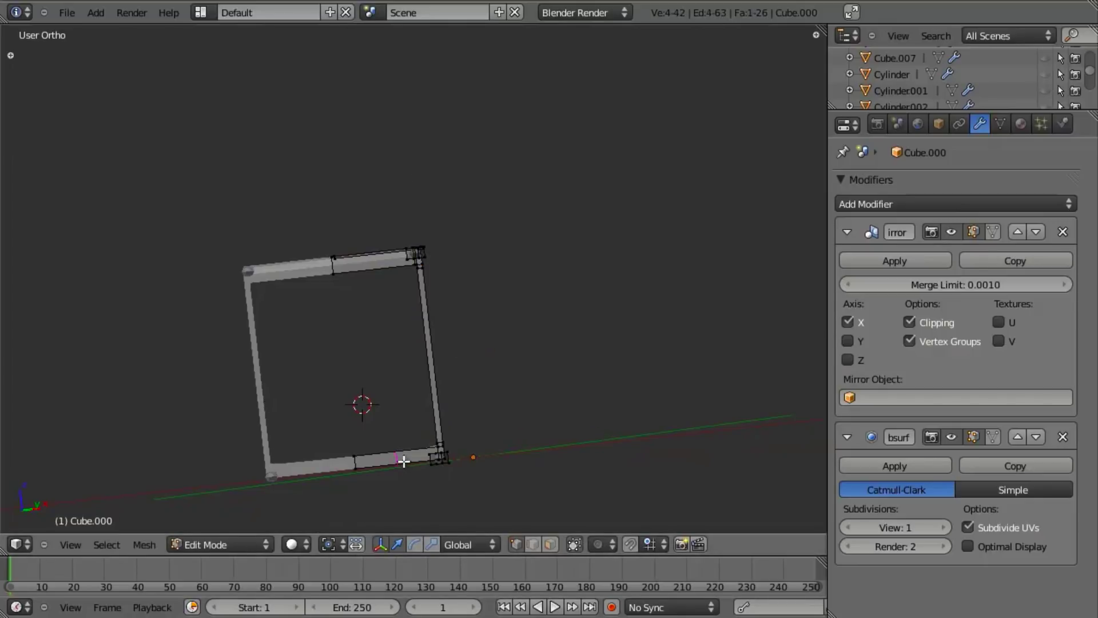
{"action": "key", "text": "g"}
{"action": "key", "text": "g"}
{"action": "left_click", "coordinate": [445, 471]}
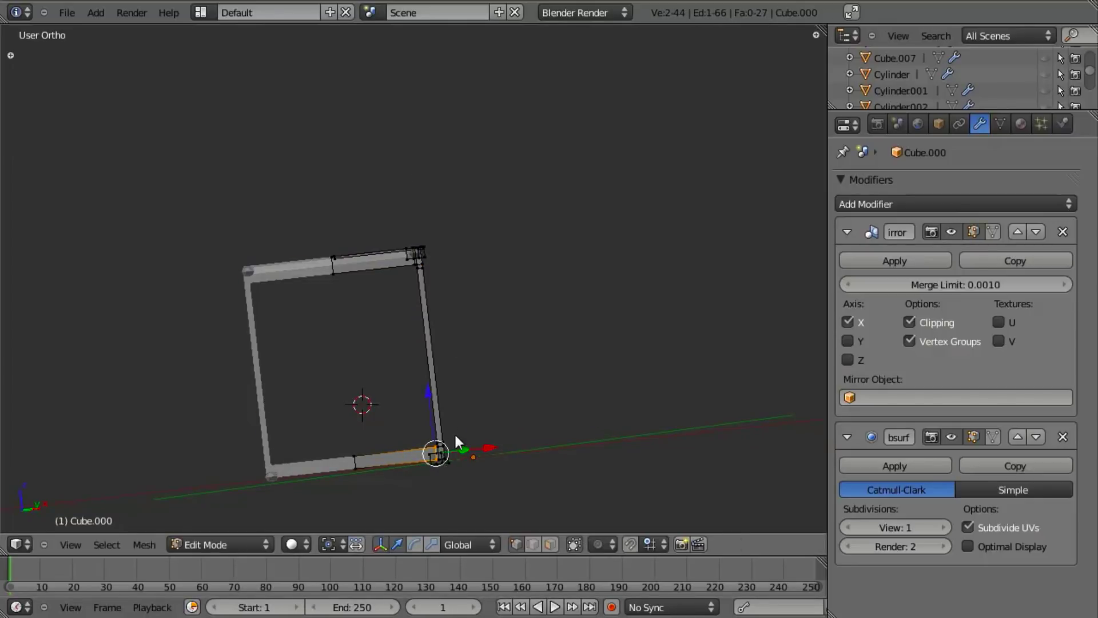
{"action": "key", "text": "Tab"}
{"action": "scroll", "coordinate": [471, 431], "scroll_direction": "up", "scroll_amount": 3}
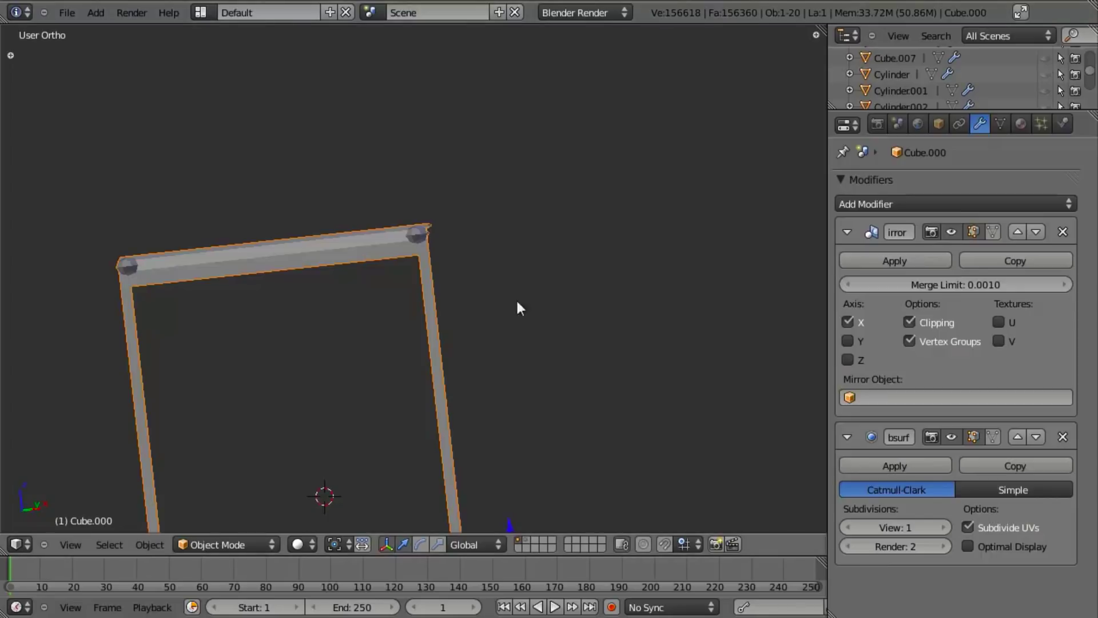
- Inspect the rounded upper corner block and compare it with the corner fitting in the reference photo
{"action": "scroll", "coordinate": [393, 321], "scroll_direction": "up", "scroll_amount": 5}
{"action": "middle_click_drag", "start_coordinate": [393, 322], "coordinate": [435, 337]}
{"action": "scroll", "coordinate": [429, 327], "scroll_direction": "down", "scroll_amount": 2}
{"action": "key", "text": "KP_1"}
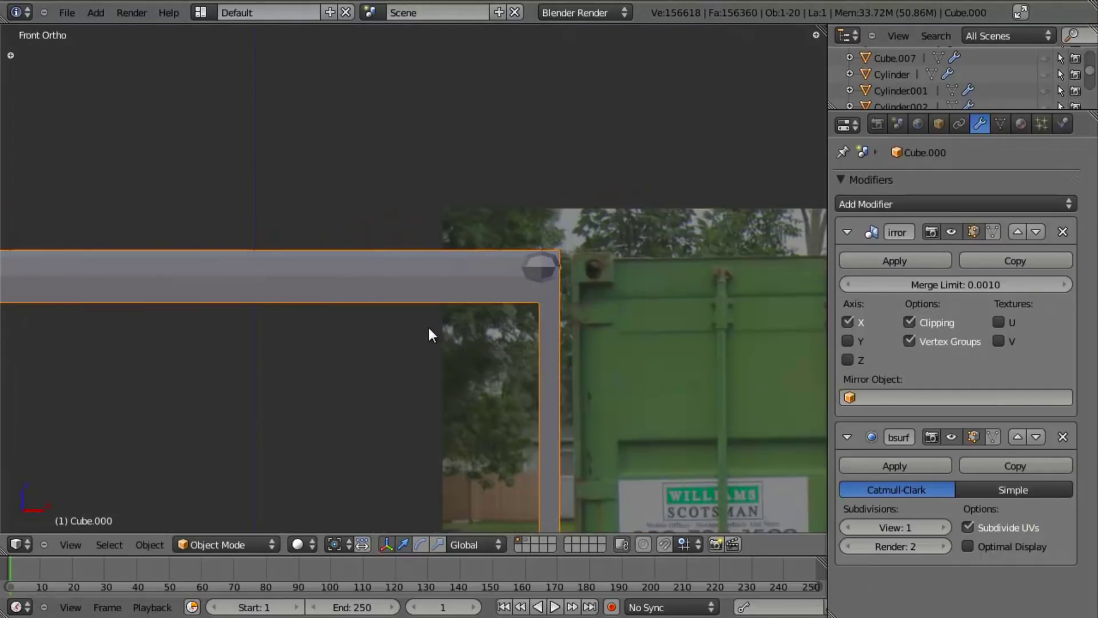
{"action": "middle_click_drag", "start_coordinate": [613, 368], "coordinate": [261, 395], "text": "shift"}
{"action": "middle_click_drag", "start_coordinate": [229, 323], "coordinate": [462, 389]}
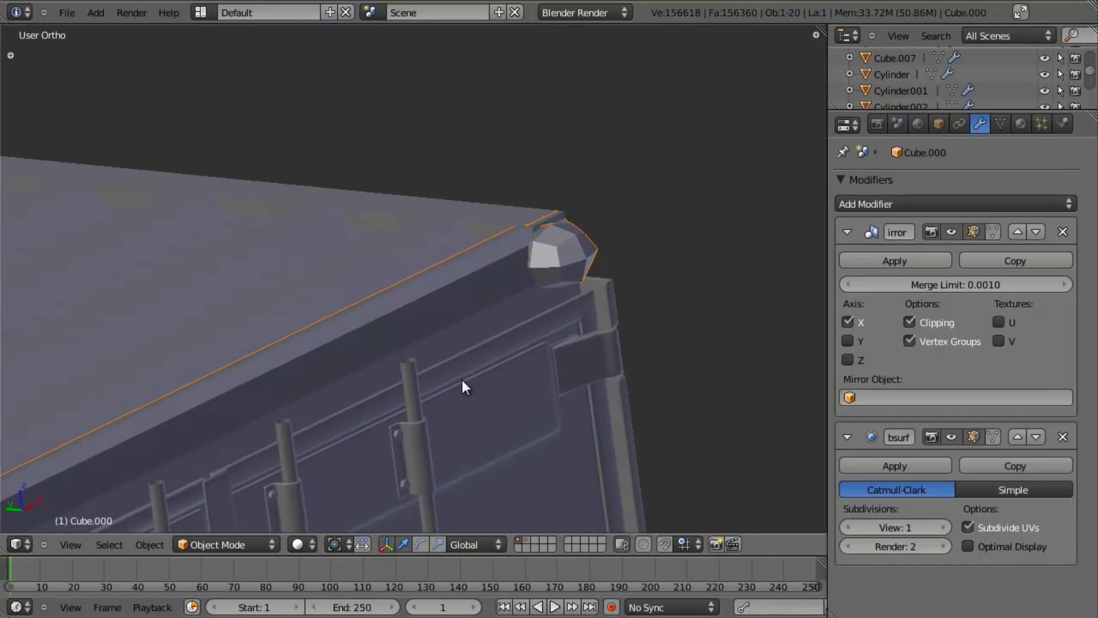
{"action": "scroll", "coordinate": [464, 369], "scroll_direction": "up", "scroll_amount": 2}
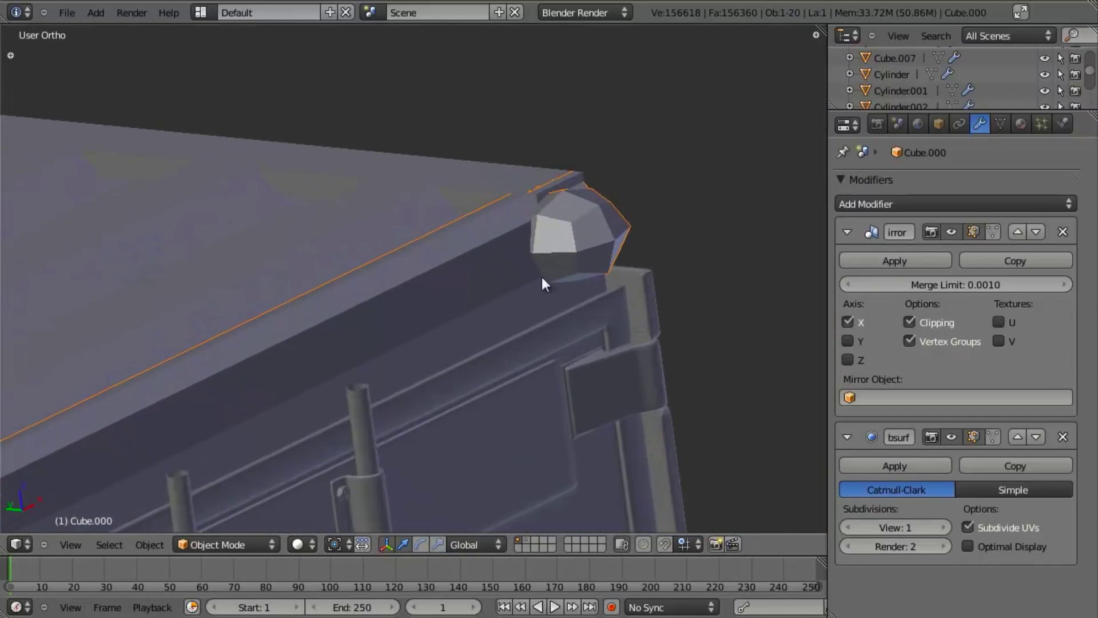
- Add a lengthwise edge loop along the front face of the upper beam and slide it towards the upper edge
{"action": "key", "text": "Tab"}
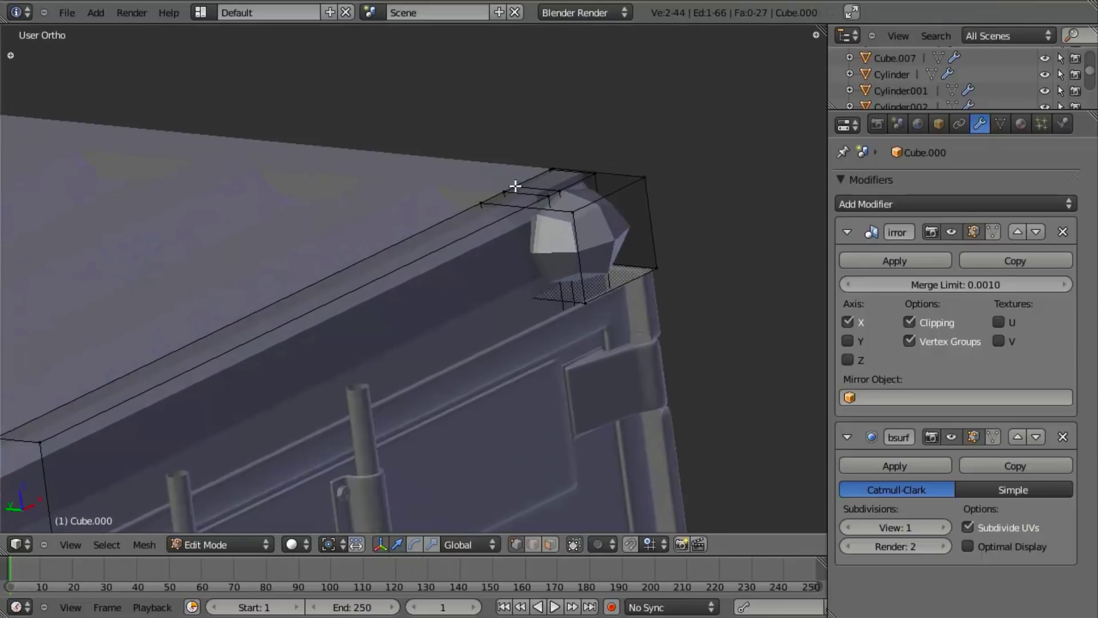
{"action": "middle_click_drag", "start_coordinate": [510, 287], "coordinate": [495, 255]}
{"action": "key", "text": "a"}
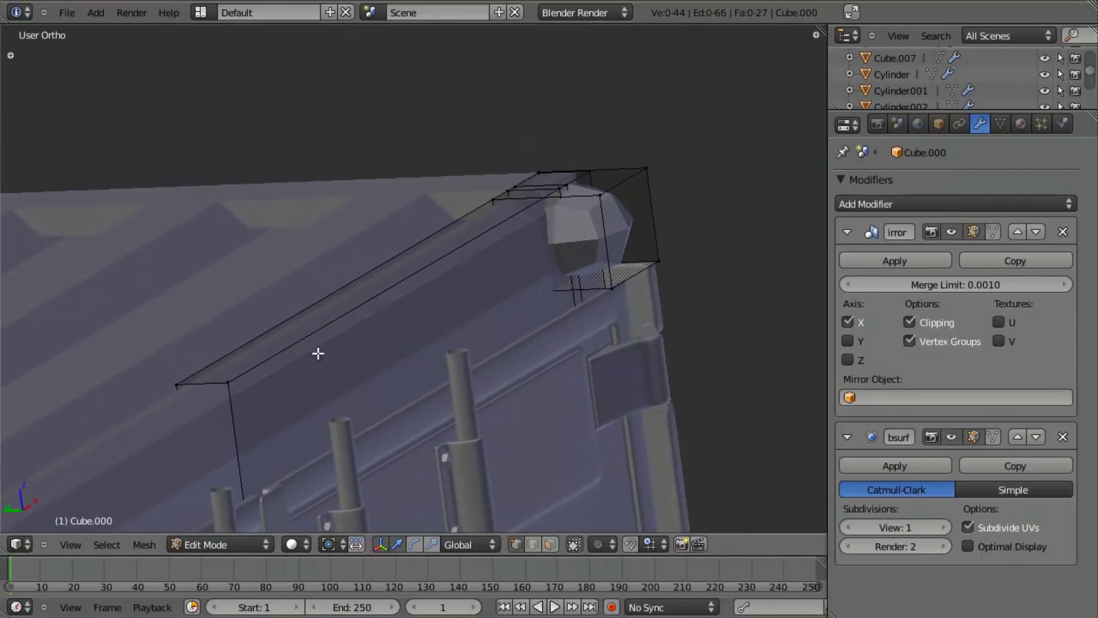
{"action": "key", "text": "a"}
{"action": "key", "text": "a"}
{"action": "key", "text": "ctrl+r"}
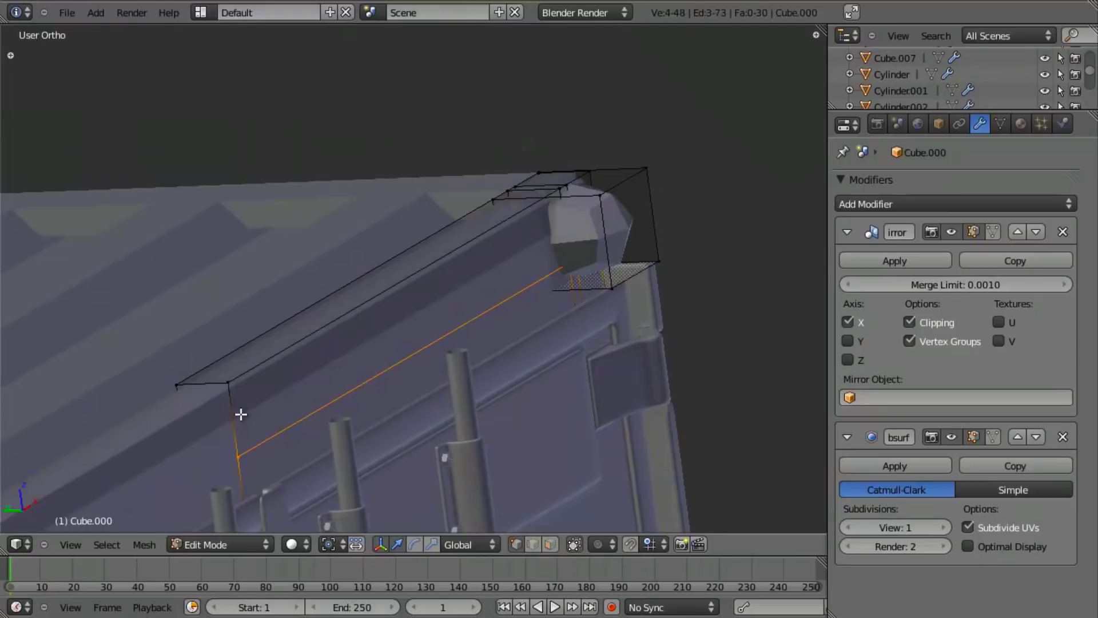
{"action": "left_click", "coordinate": [243, 407]}
{"action": "left_click", "coordinate": [256, 344]}
{"action": "middle_click_drag", "start_coordinate": [255, 344], "coordinate": [480, 298]}
{"action": "key", "text": "a"}
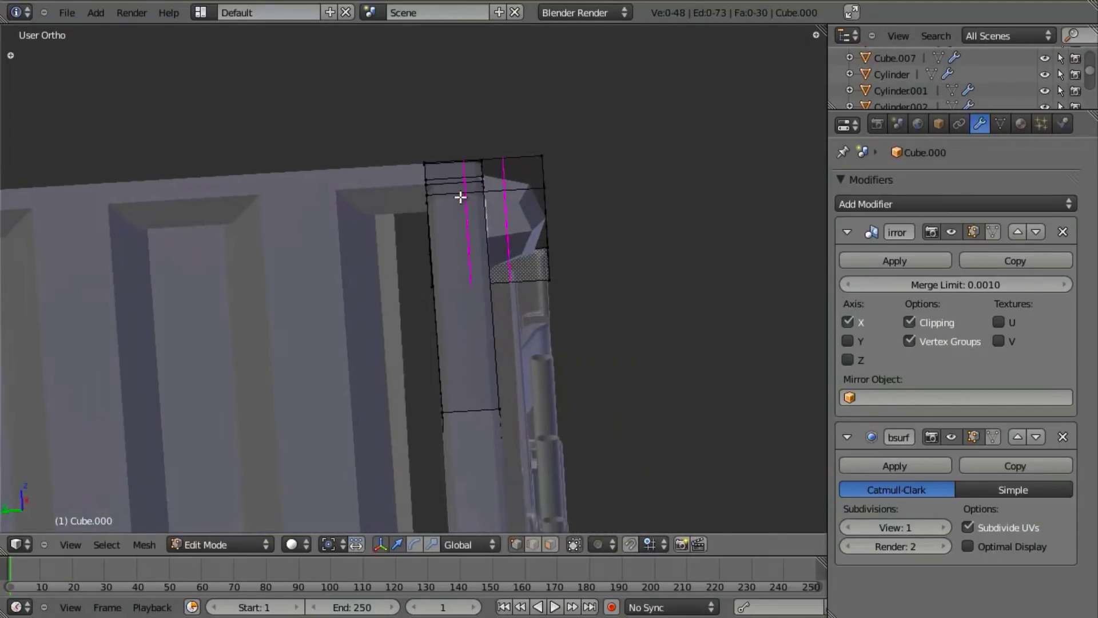
- Add two lengthwise edge loops along the top face of the upper beam and scale them apart along Y
{"action": "left_click", "coordinate": [478, 405]}
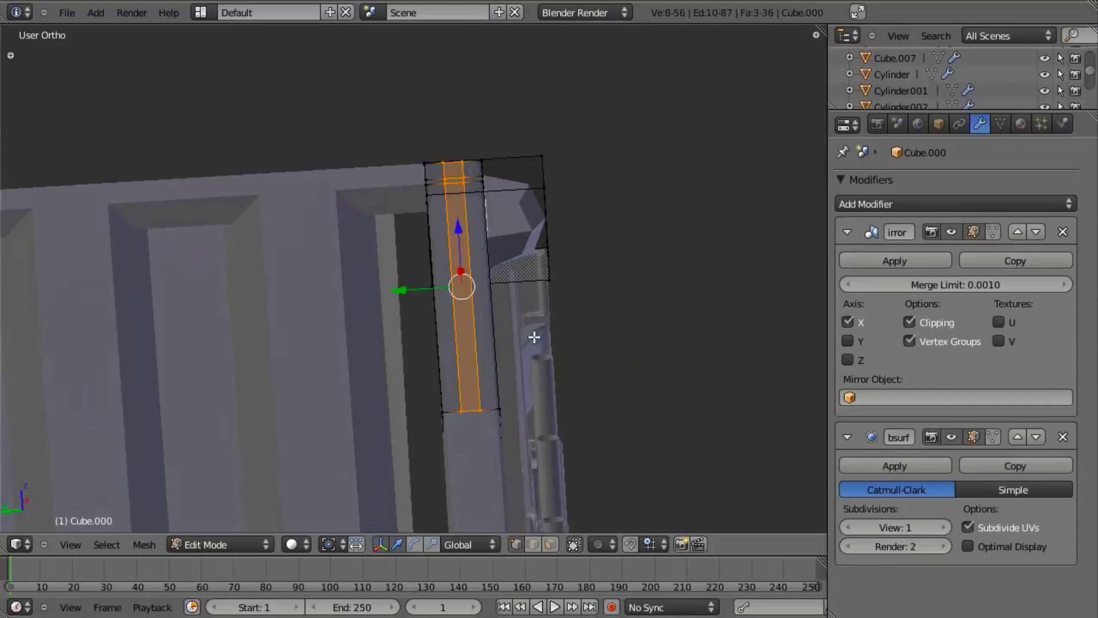
{"action": "key", "text": "s"}
{"action": "key", "text": "y"}
{"action": "left_click", "coordinate": [633, 397]}
{"action": "middle_click_drag", "start_coordinate": [633, 397], "coordinate": [404, 317]}
{"action": "key", "text": "a"}
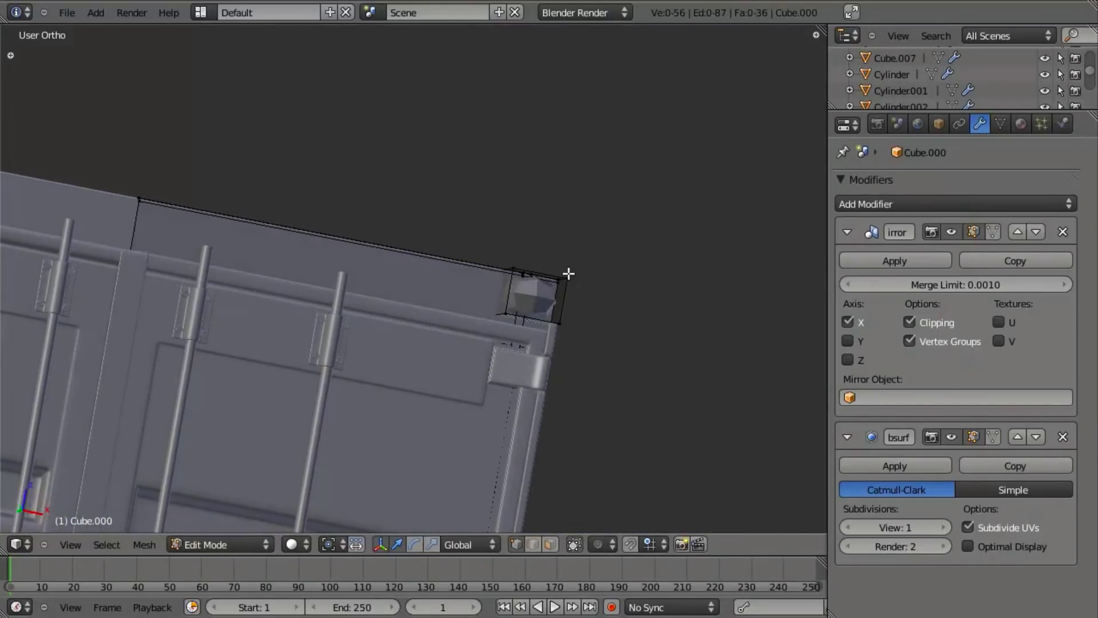
{"action": "key", "text": "l"}
{"action": "middle_click_drag", "start_coordinate": [420, 245], "coordinate": [584, 273]}
{"action": "key", "text": "a"}
{"action": "key", "text": "Tab"}
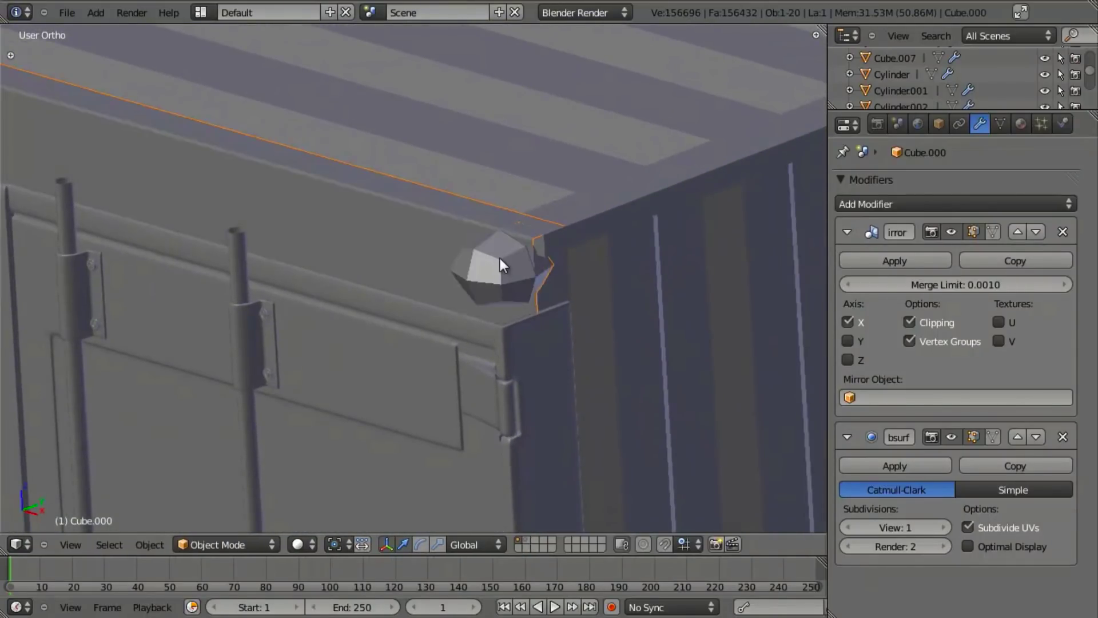
- Isolate the front frame, select its connected beam and post geometry, and apply Shade Smooth
{"action": "key", "text": "KP_Divide"}
{"action": "key", "text": "Tab"}
{"action": "scroll", "coordinate": [481, 343], "scroll_direction": "down", "scroll_amount": 3}
{"action": "middle_click_drag", "start_coordinate": [481, 336], "coordinate": [385, 346]}
{"action": "scroll", "coordinate": [533, 347], "scroll_direction": "up", "scroll_amount": 5}
{"action": "scroll", "coordinate": [385, 347], "scroll_direction": "up", "scroll_amount": 4}
{"action": "key", "text": "l"}
{"action": "key", "text": "w"}
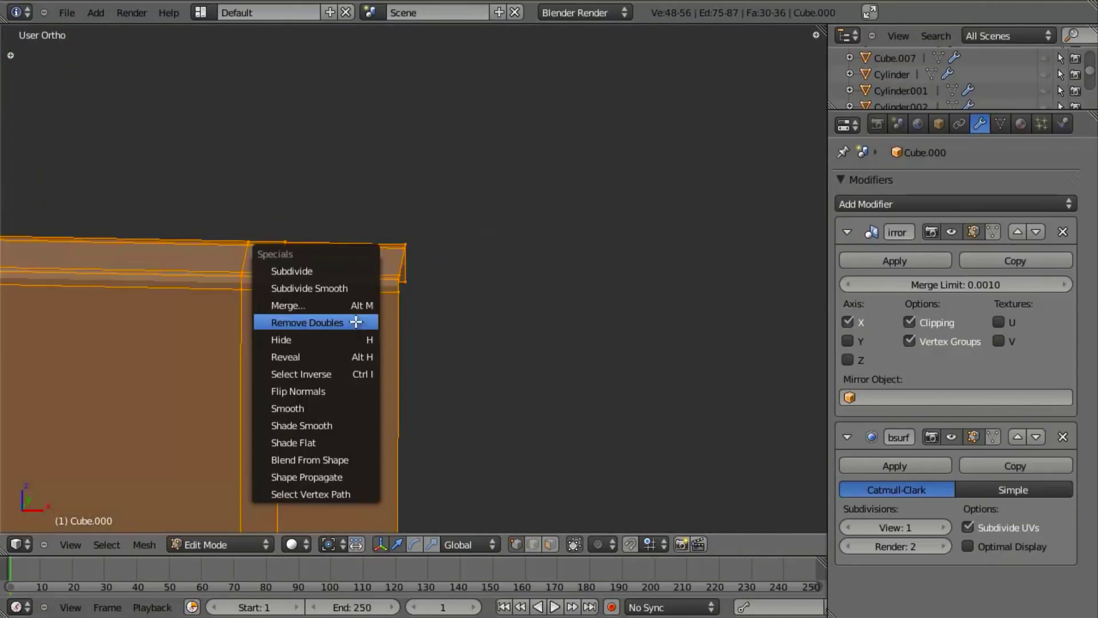
{"action": "left_click", "coordinate": [343, 424]}
{"action": "scroll", "coordinate": [397, 458], "scroll_direction": "down", "scroll_amount": 7}
{"action": "middle_click_drag", "start_coordinate": [396, 458], "coordinate": [473, 183], "text": "shift"}
{"action": "scroll", "coordinate": [458, 274], "scroll_direction": "down", "scroll_amount": 6}
{"action": "key", "text": "a"}
{"action": "scroll", "coordinate": [452, 277], "scroll_direction": "up", "scroll_amount": 5}
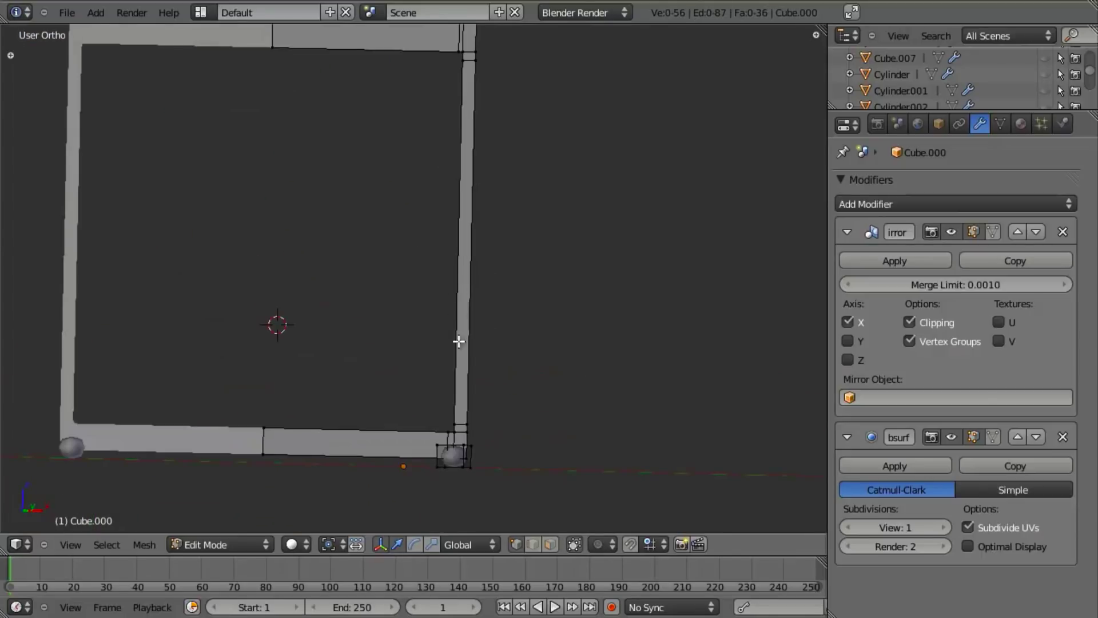
- Add another lengthwise edge loop to the upper beam's front face and slide it up close to the existing loop near the edge
{"action": "key", "text": "Tab"}
{"action": "scroll", "coordinate": [537, 294], "scroll_direction": "down", "scroll_amount": 5}
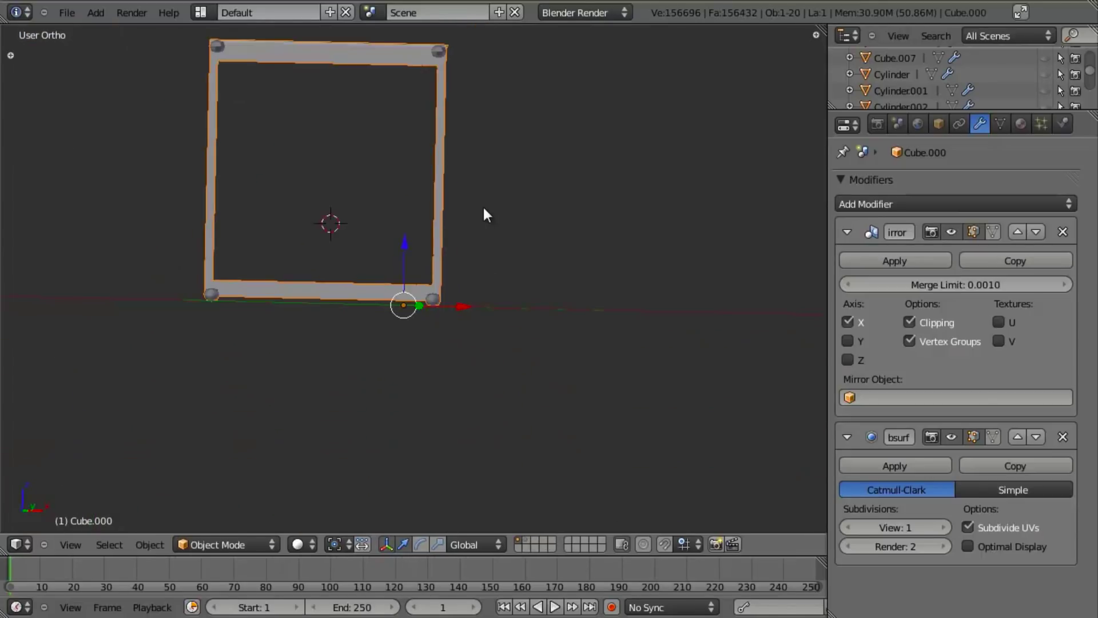
{"action": "key", "text": "Tab"}
{"action": "middle_click_drag", "start_coordinate": [488, 169], "coordinate": [471, 358], "text": "shift"}
{"action": "scroll", "coordinate": [486, 268], "scroll_direction": "up", "scroll_amount": 2}
{"action": "scroll", "coordinate": [435, 349], "scroll_direction": "up", "scroll_amount": 1}
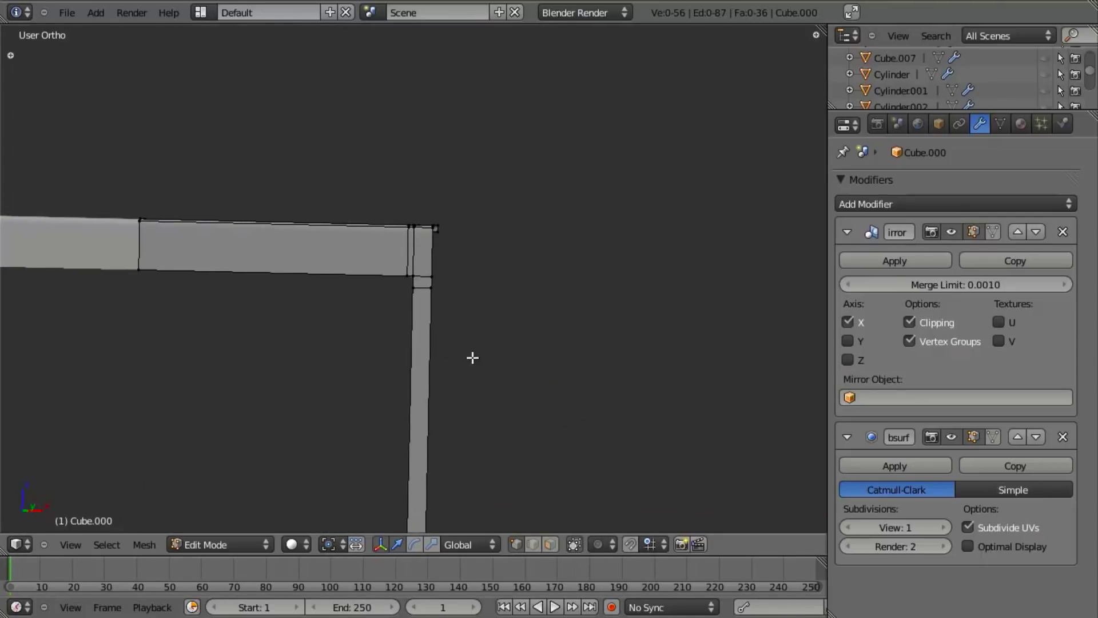
{"action": "scroll", "coordinate": [466, 303], "scroll_direction": "up", "scroll_amount": 2}
{"action": "key", "text": "ctrl+r"}
{"action": "left_click", "coordinate": [440, 236]}
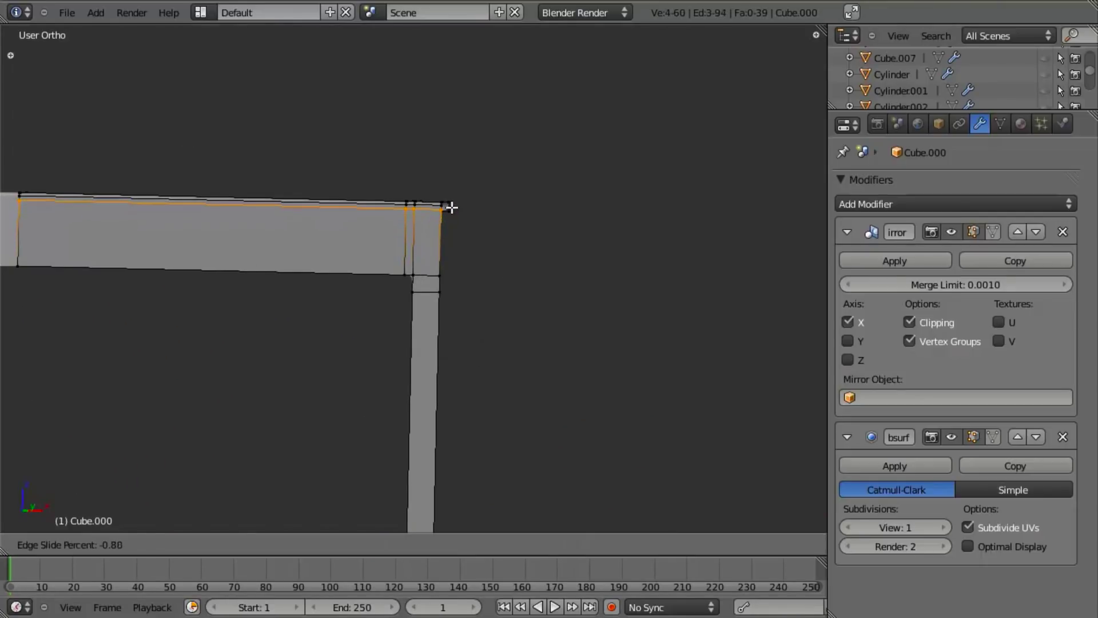
{"action": "left_click", "coordinate": [455, 213]}
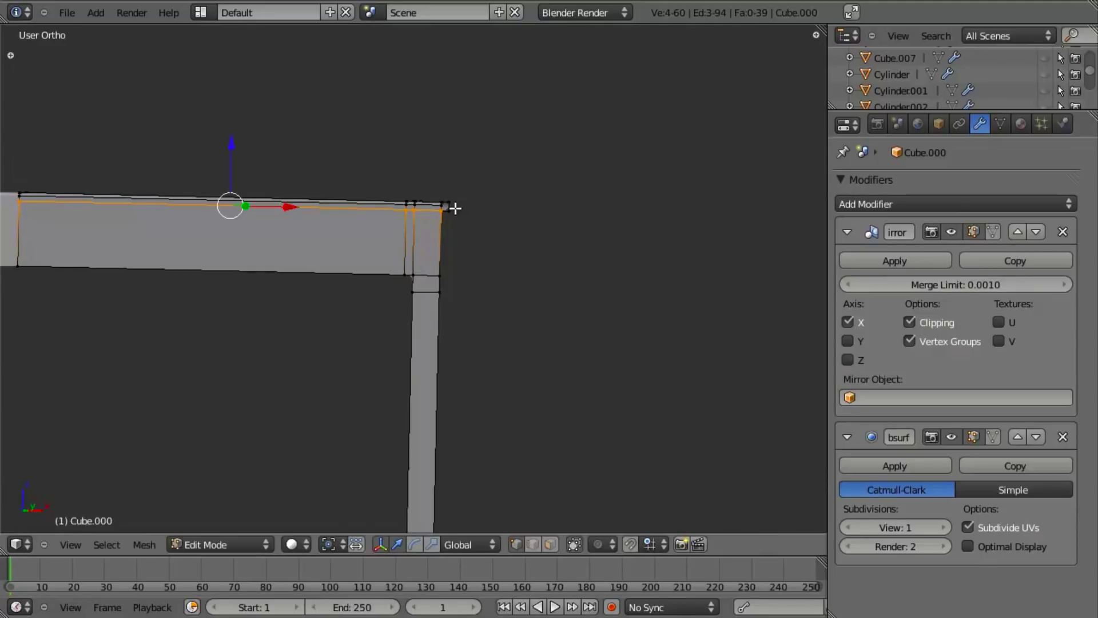
- Try to extrude the narrow strip between the two upper loops on the beam's front face outward twice in small amounts
{"action": "middle_click_drag", "start_coordinate": [455, 213], "coordinate": [565, 294], "text": "shift"}
{"action": "scroll", "coordinate": [745, 213], "scroll_direction": "up", "scroll_amount": 4}
{"action": "right_click", "coordinate": [716, 223], "text": "alt+shift"}
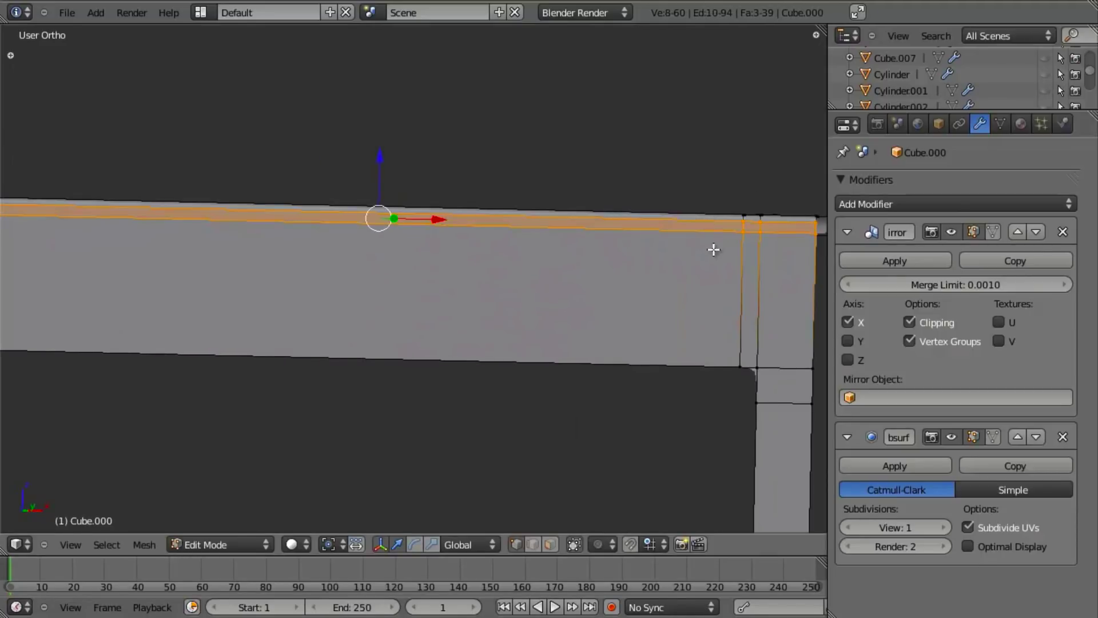
{"action": "middle_click_drag", "start_coordinate": [714, 248], "coordinate": [569, 267]}
{"action": "key", "text": "e"}
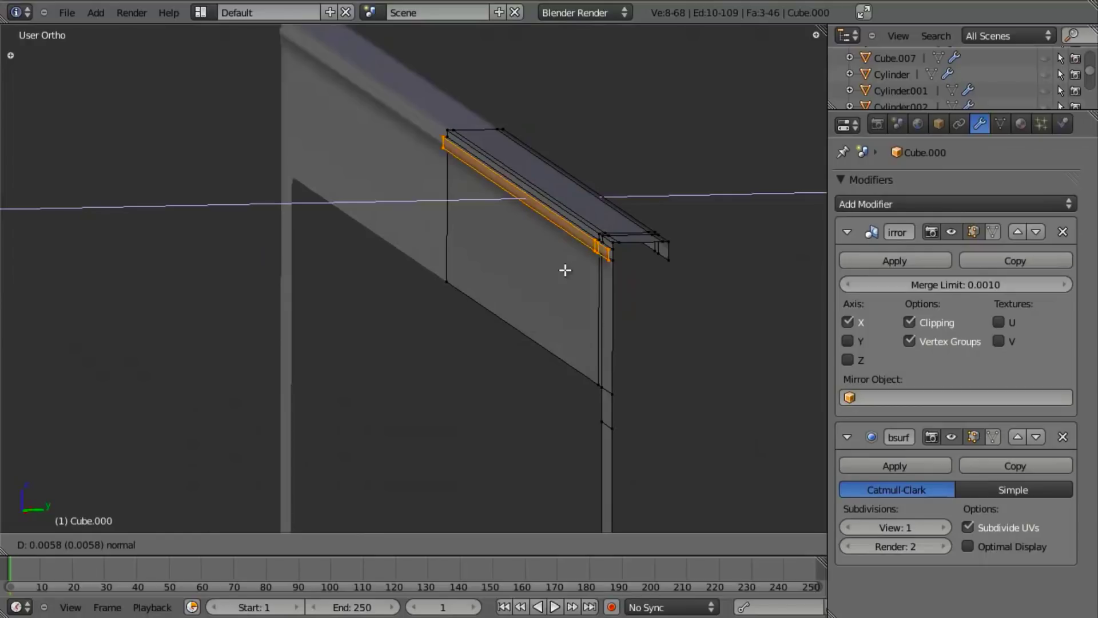
{"action": "left_click", "coordinate": [565, 271]}
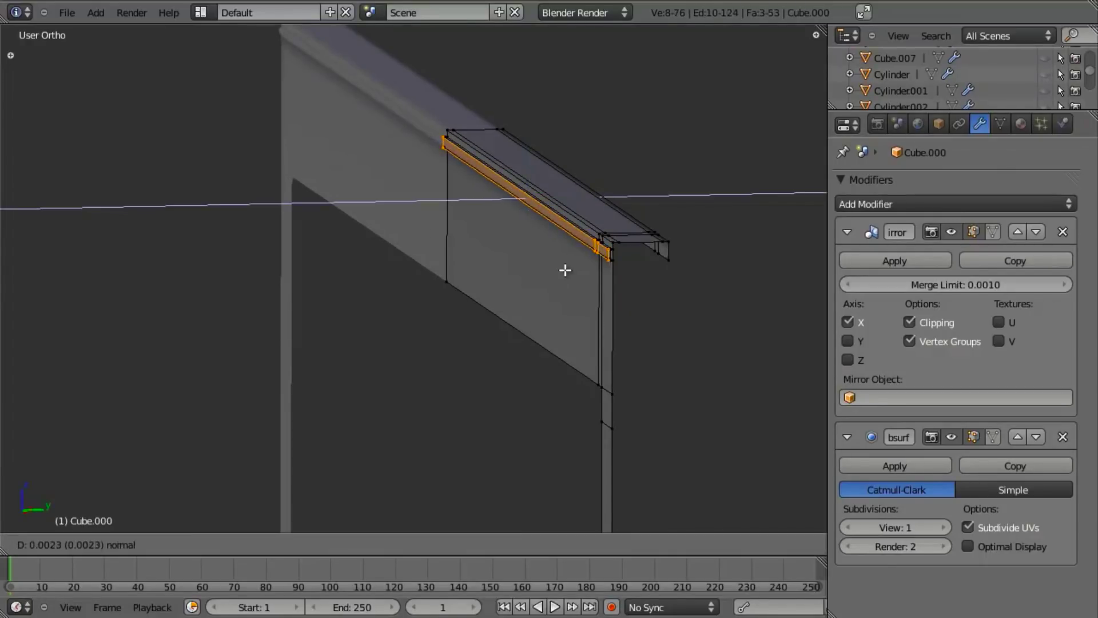
{"action": "middle_click_drag", "start_coordinate": [446, 330], "coordinate": [524, 280]}
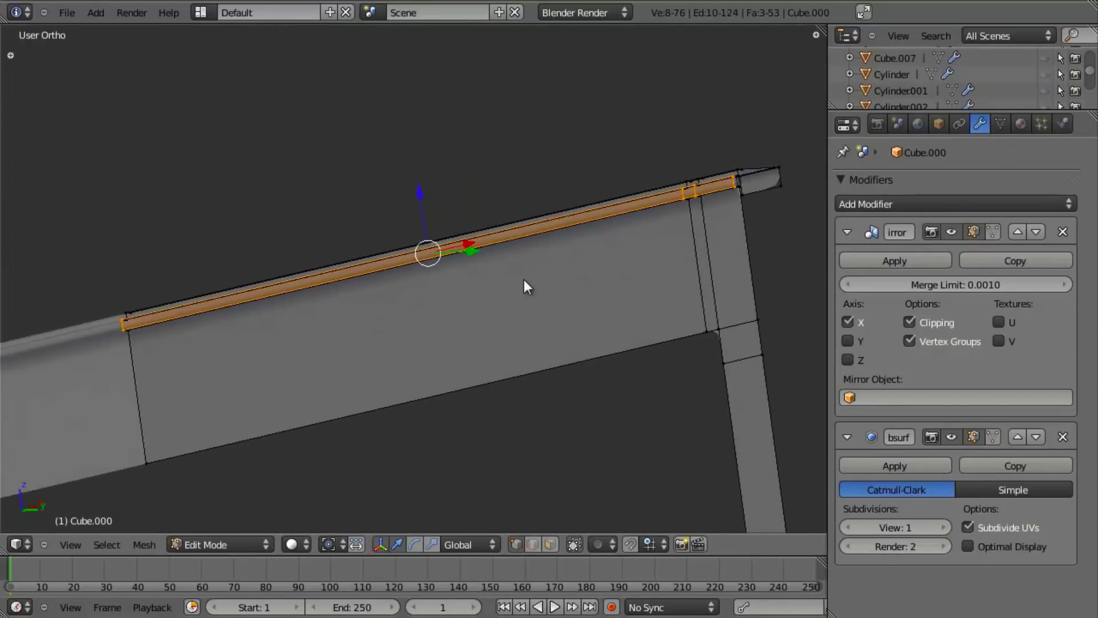
{"action": "key", "text": "Tab"}
{"action": "scroll", "coordinate": [419, 263], "scroll_direction": "down", "scroll_amount": 8}
{"action": "middle_click_drag", "start_coordinate": [419, 262], "coordinate": [337, 348]}
{"action": "scroll", "coordinate": [337, 349], "scroll_direction": "up", "scroll_amount": 6}
{"action": "key", "text": "Tab"}
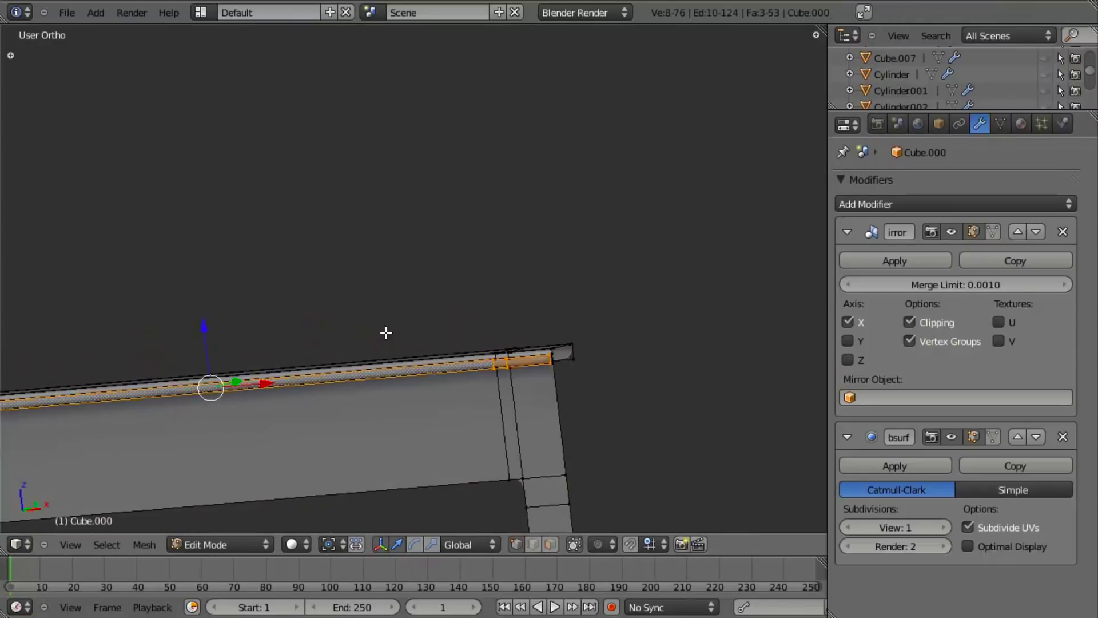
- Undo both extrusions of the narrow front strip
{"action": "scroll", "coordinate": [406, 331], "scroll_direction": "up", "scroll_amount": 2}
{"action": "key", "text": "alt+z"}
{"action": "key", "text": "ctrl+z"}
{"action": "key", "text": "ctrl+z"}
{"action": "key", "text": "ctrl+z"}
{"action": "key", "text": "ctrl+z"}
{"action": "key", "text": "ctrl+z"}
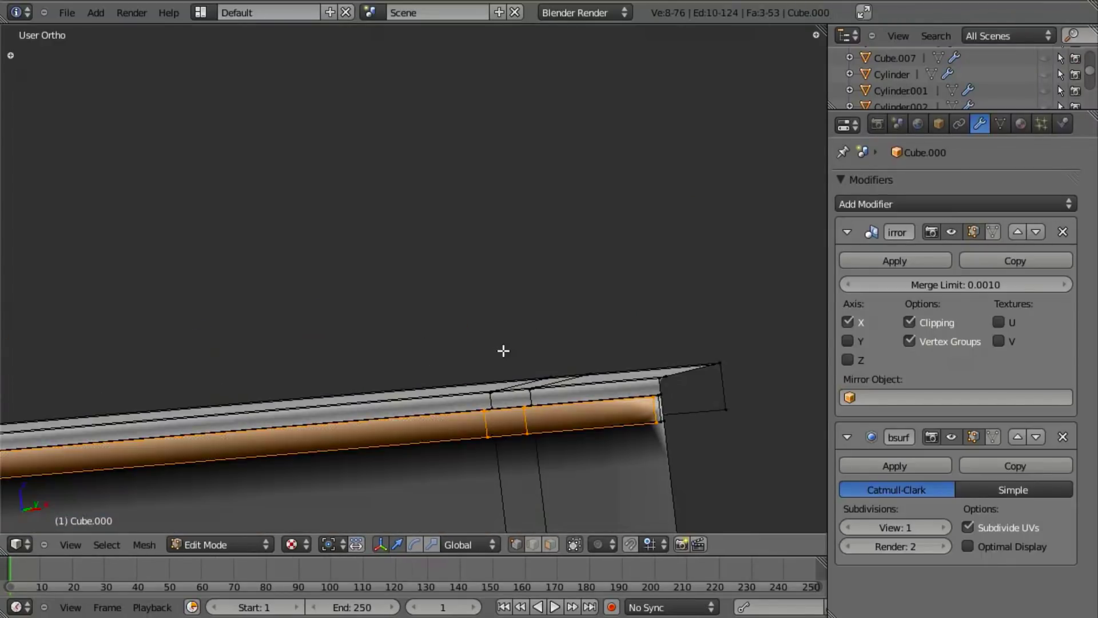
- Select the uppermost narrow strip of the beam's front face and extrude it outward twice to form a thin lip
{"action": "key", "text": "a"}
{"action": "right_click", "coordinate": [551, 401], "text": "alt"}
{"action": "right_click", "coordinate": [566, 381], "text": "alt+shift"}
{"action": "key", "text": "ctrl+z"}
{"action": "right_click", "coordinate": [559, 385], "text": "alt+shift"}
{"action": "scroll", "coordinate": [559, 385], "scroll_direction": "down", "scroll_amount": 5}
{"action": "middle_click_drag", "start_coordinate": [559, 385], "coordinate": [493, 377]}
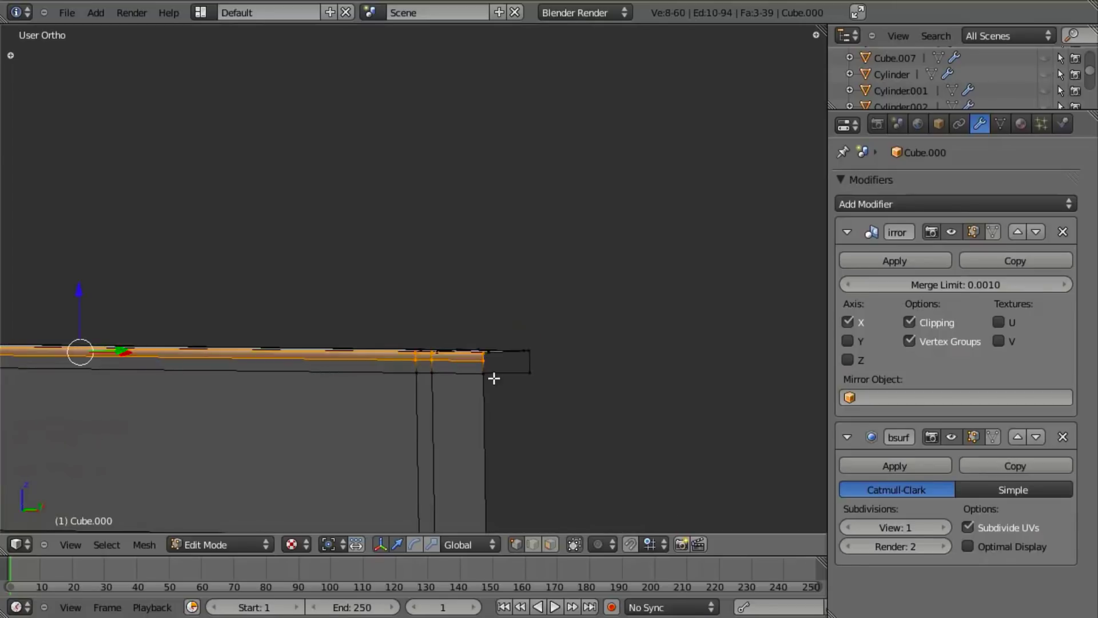
{"action": "scroll", "coordinate": [492, 377], "scroll_direction": "up", "scroll_amount": 5}
{"action": "key", "text": "e"}
{"action": "left_click", "coordinate": [490, 378]}
{"action": "key", "text": "e"}
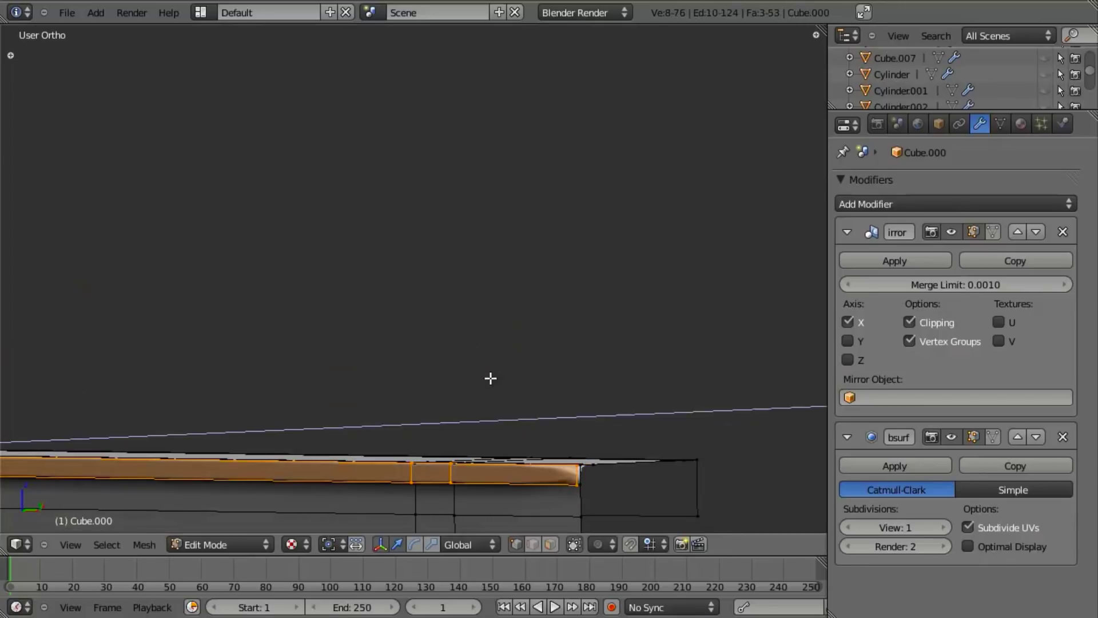
{"action": "left_click", "coordinate": [485, 378]}
- Delete the small end faces of the extruded lip at the beam's outer end
{"action": "middle_click_drag", "start_coordinate": [484, 378], "coordinate": [346, 363]}
{"action": "key", "text": "ctrl+l"}
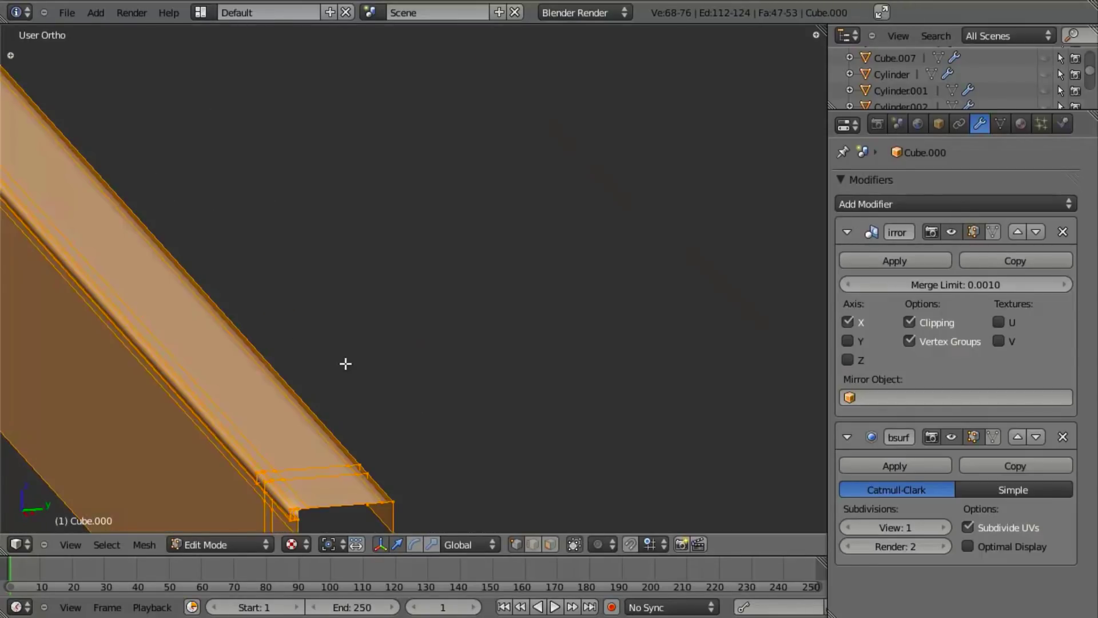
{"action": "key", "text": "Tab"}
{"action": "mouse_move", "coordinate": [349, 365]}
{"action": "middle_mouse_down"}
{"action": "mouse_move", "coordinate": [425, 315]}
{"action": "mouse_move", "coordinate": [424, 372]}
{"action": "middle_mouse_up"}
{"action": "key", "text": "Tab"}
{"action": "right_click", "coordinate": [367, 369]}
{"action": "key", "text": "b"}
{"action": "left_click_drag", "start_coordinate": [362, 349], "coordinate": [394, 375]}
{"action": "key", "text": "x"}
{"action": "left_click", "coordinate": [404, 416]}
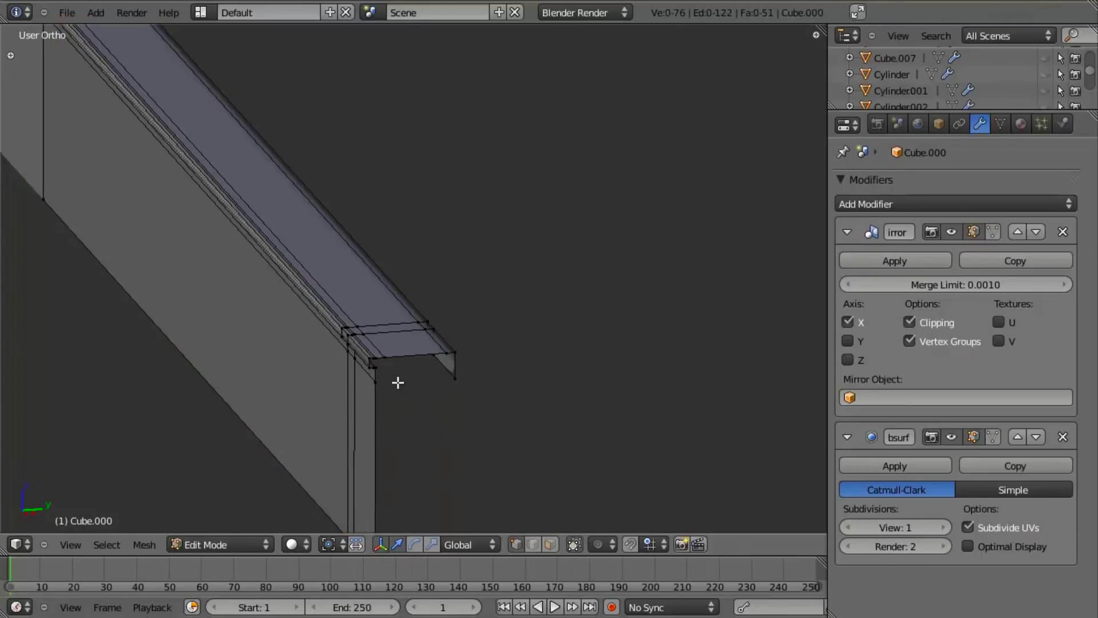
- Reveal the corner block, add two edge loops across its width and scale them apart along Y by about 2.8
{"action": "key", "text": "alt+h"}
{"action": "key", "text": "a"}
{"action": "right_click", "coordinate": [303, 368]}
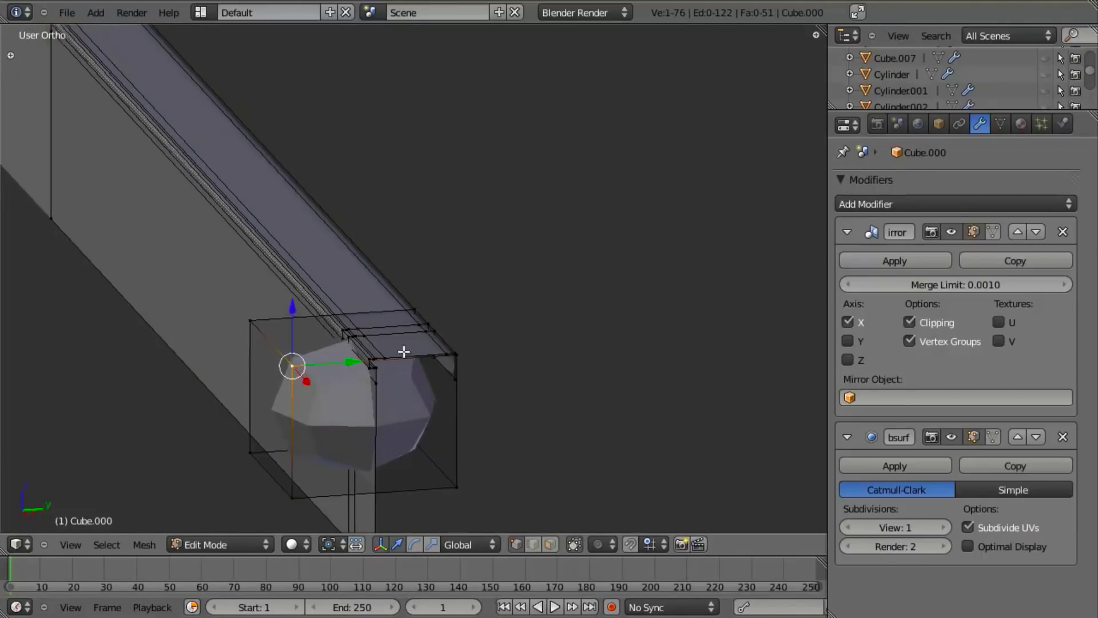
{"action": "middle_click_drag", "start_coordinate": [412, 358], "coordinate": [355, 363]}
{"action": "key", "text": "a"}
{"action": "key", "text": "ctrl+r"}
{"action": "left_click", "coordinate": [343, 372]}
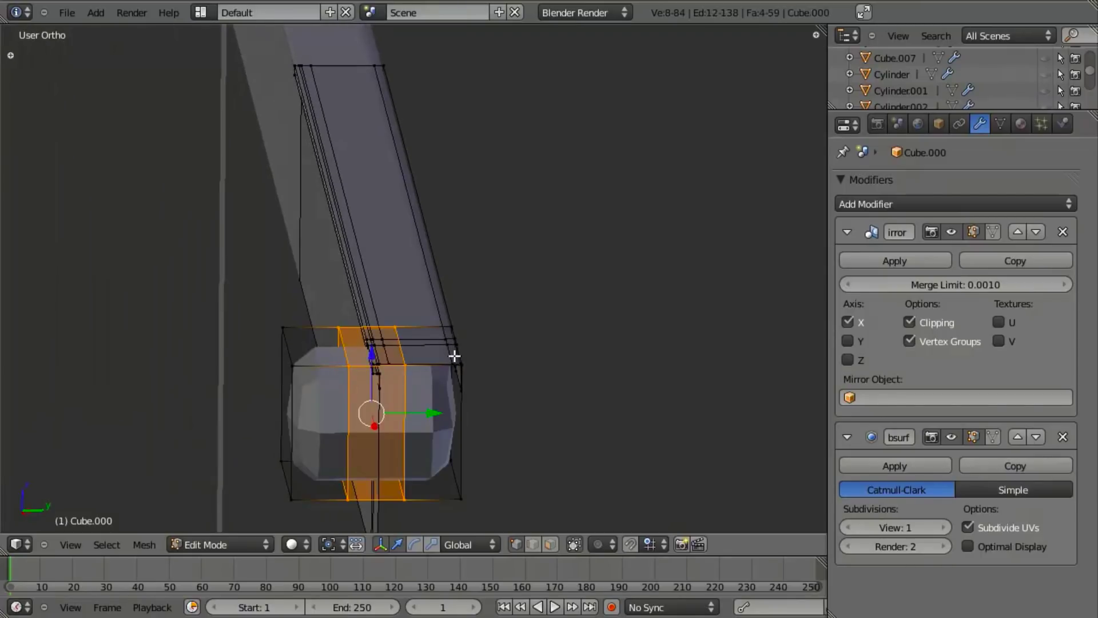
{"action": "left_click", "coordinate": [481, 352]}
{"action": "key", "text": "s"}
{"action": "key", "text": "y"}
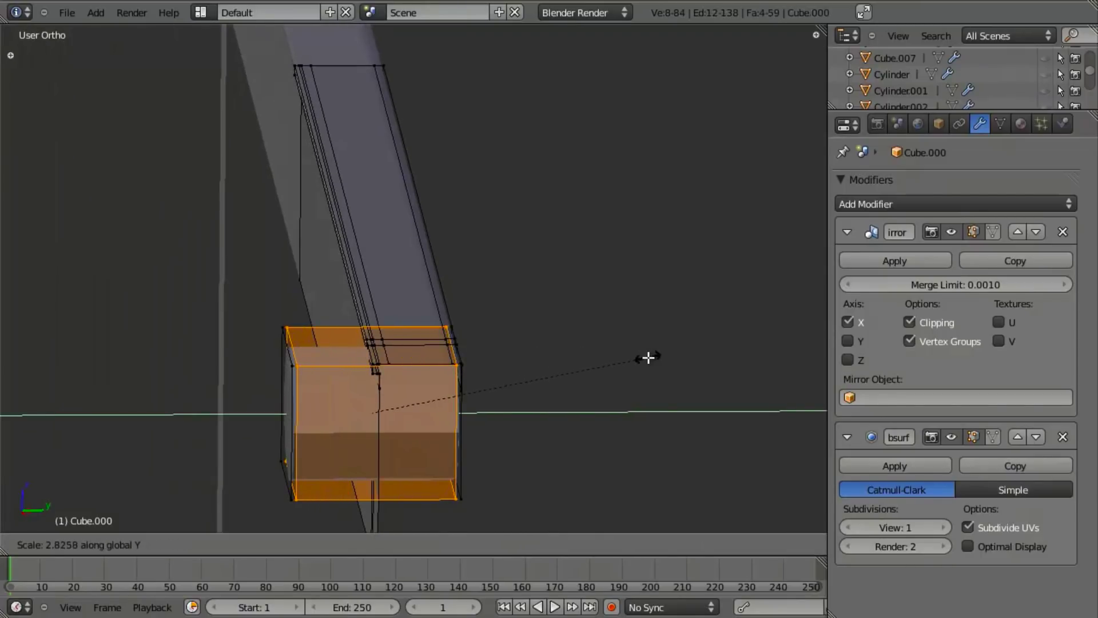
{"action": "left_click", "coordinate": [646, 357]}
- Add two horizontal edge loops around the corner block and scale them apart along Z close to its upper and lower edges
{"action": "key", "text": "a"}
{"action": "left_click", "coordinate": [452, 439]}
{"action": "left_click", "coordinate": [452, 439]}
{"action": "key", "text": "s"}
{"action": "key", "text": "z"}
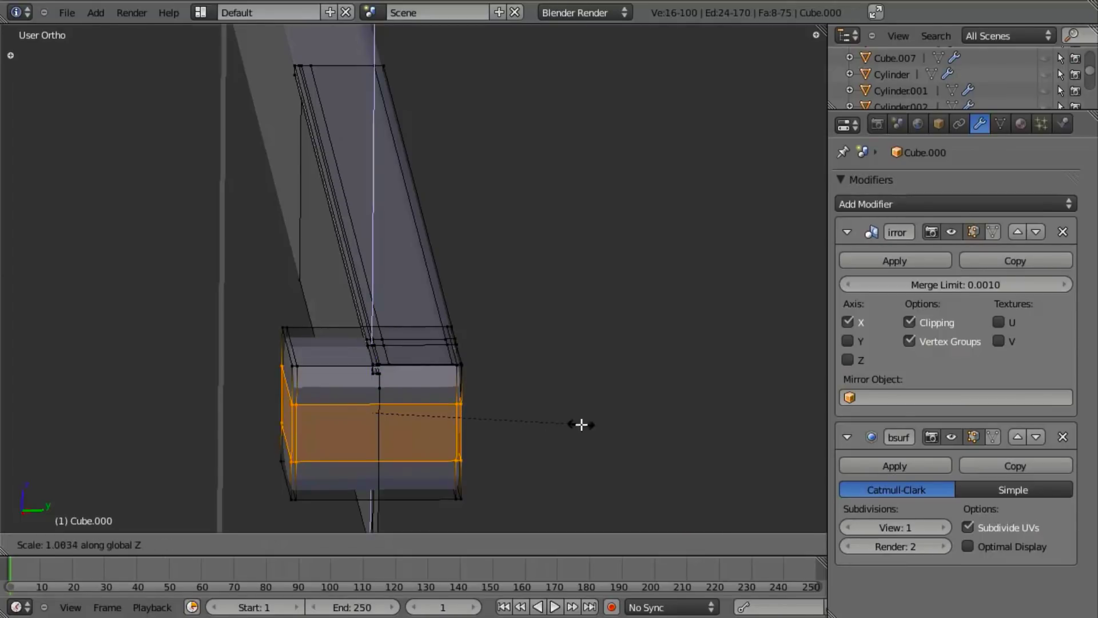
{"action": "left_click", "coordinate": [12, 429]}
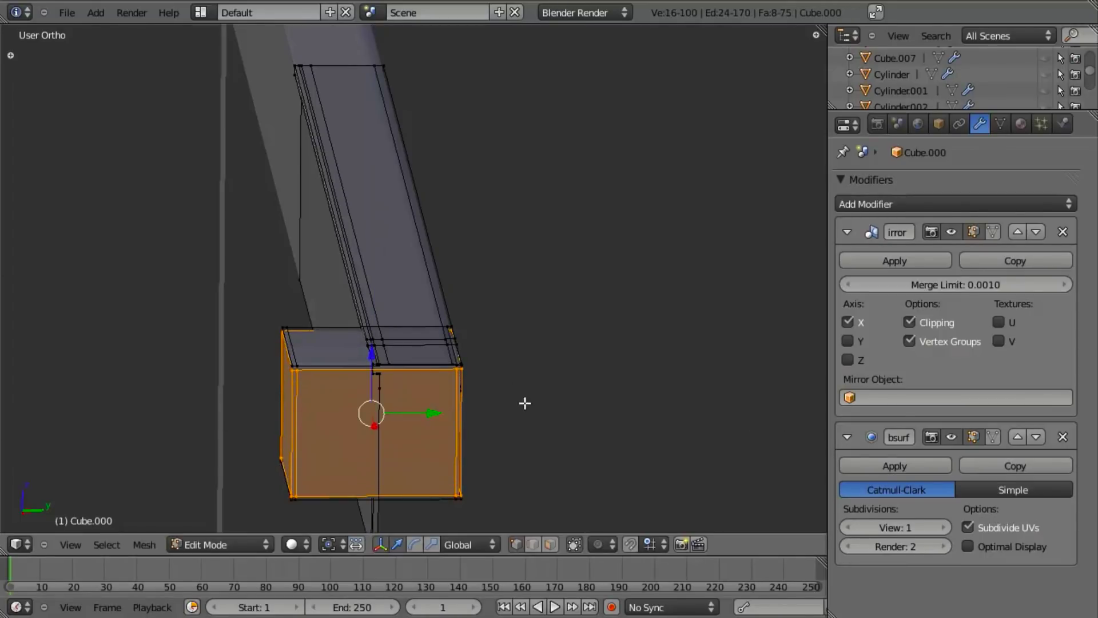
- Add two edge loops around the corner block across its X direction and scale them apart along X towards its sides
{"action": "key", "text": "a"}
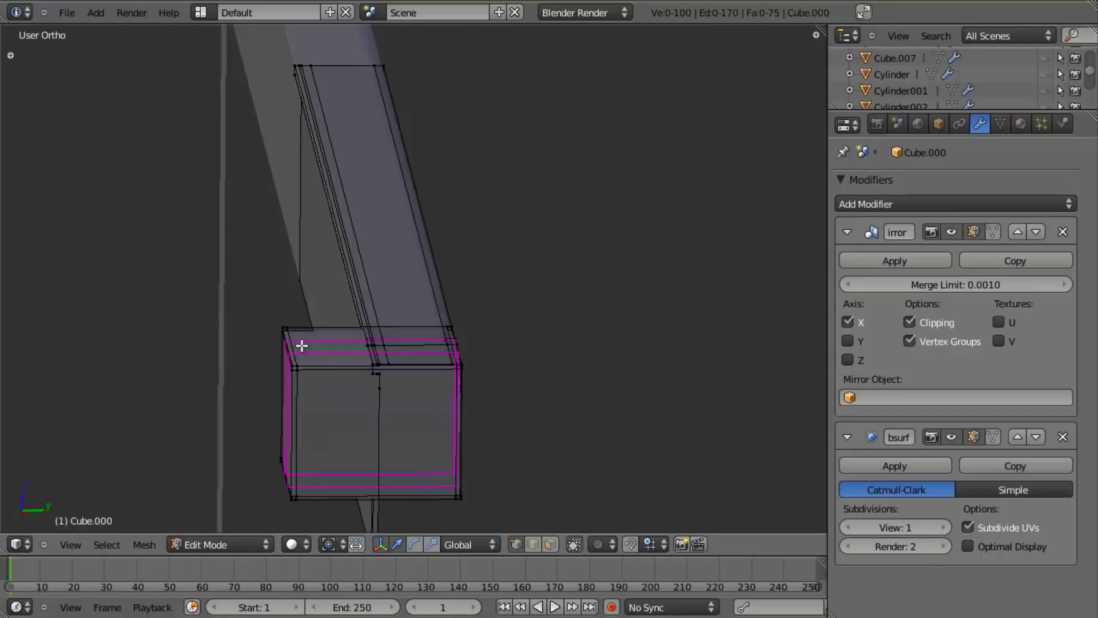
{"action": "left_click", "coordinate": [302, 345]}
{"action": "left_click", "coordinate": [301, 346]}
{"action": "key", "text": "s"}
{"action": "key", "text": "z"}
{"action": "right_click", "coordinate": [313, 257]}
{"action": "key", "text": "s"}
{"action": "key", "text": "x"}
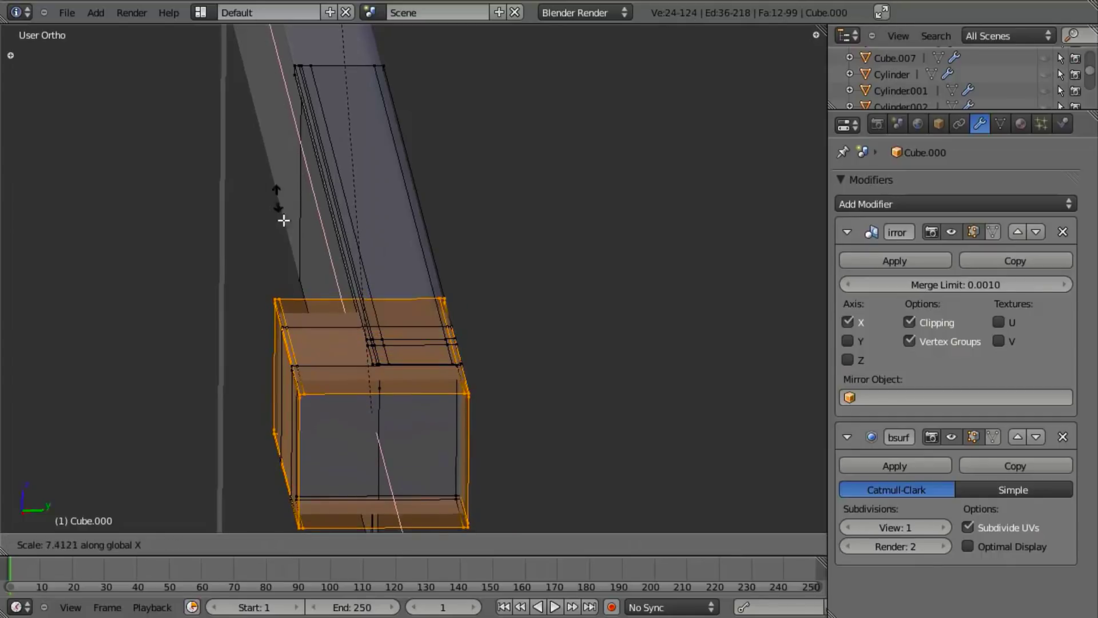
{"action": "right_click", "coordinate": [300, 309]}
{"action": "key", "text": "s"}
{"action": "key", "text": "x"}
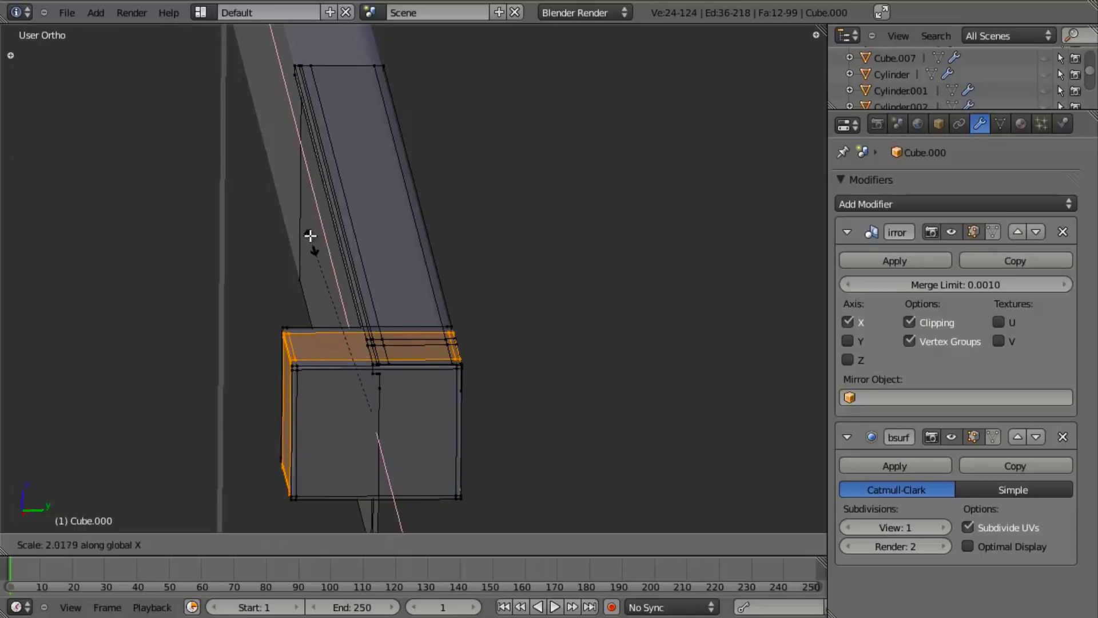
{"action": "left_click", "coordinate": [311, 201]}
- In front view, move the upper vertices of the corner block's outer vertical loop inward along X
{"action": "key", "text": "KP_1"}
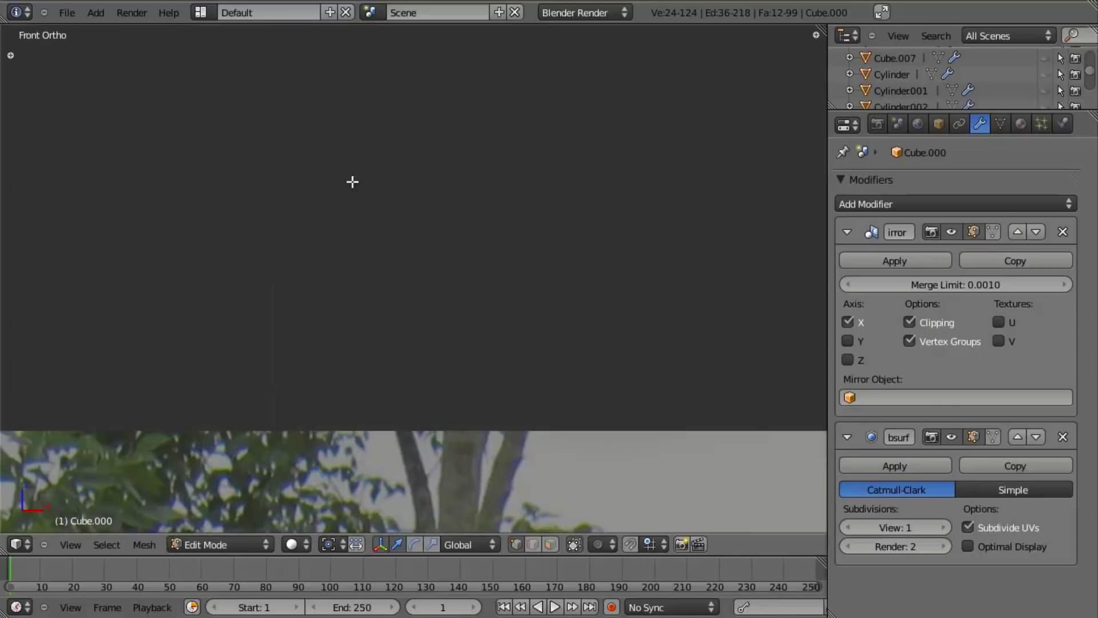
{"action": "scroll", "coordinate": [420, 208], "scroll_direction": "up", "scroll_amount": 7}
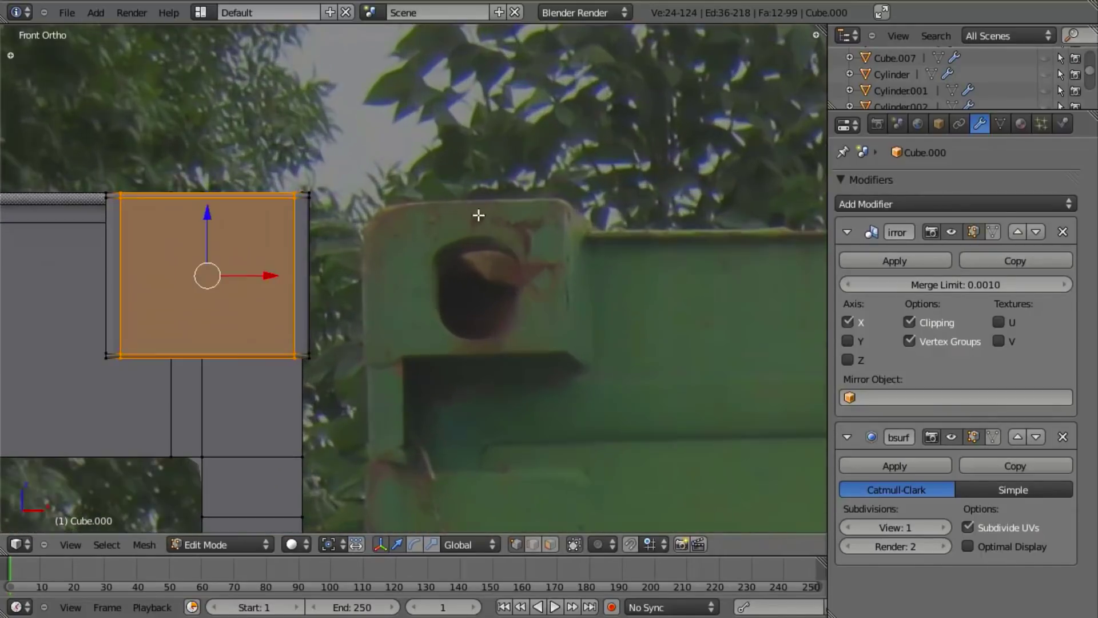
{"action": "key", "text": "a"}
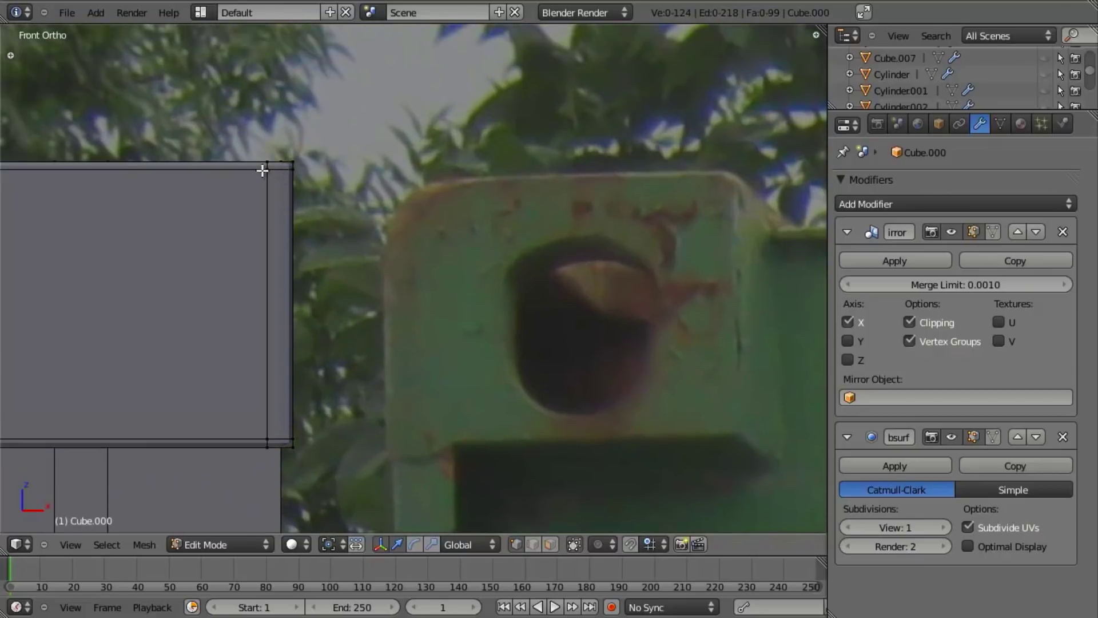
{"action": "key", "text": "z"}
{"action": "key", "text": "b"}
{"action": "left_click_drag", "start_coordinate": [260, 145], "coordinate": [273, 200]}
{"action": "key", "text": "z"}
{"action": "key", "text": "g"}
{"action": "key", "text": "x"}
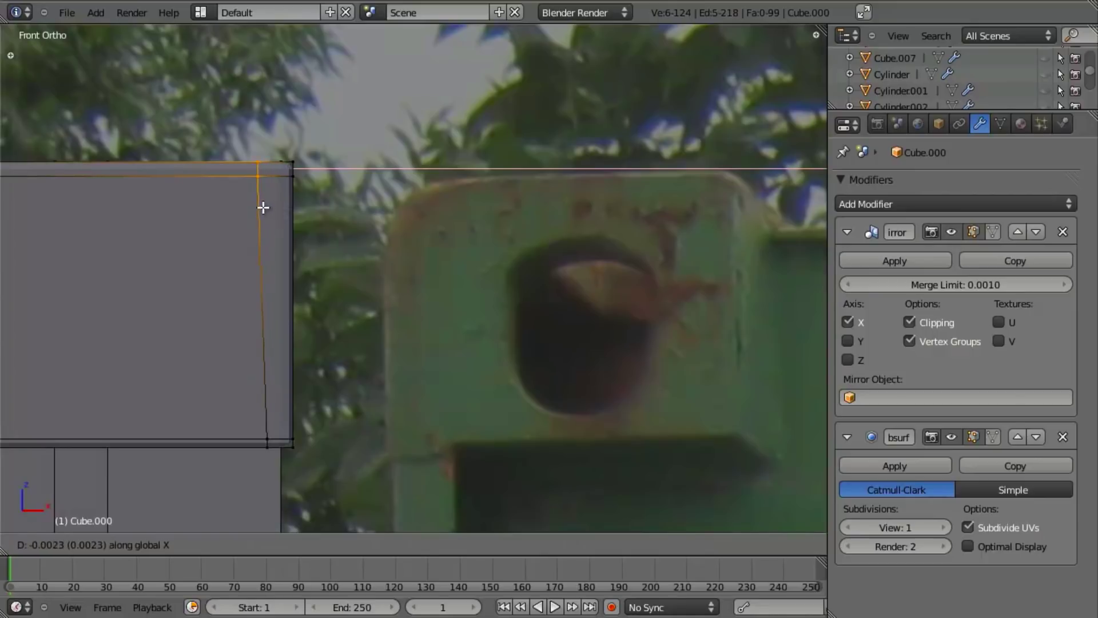
{"action": "left_click", "coordinate": [240, 204]}
- Select the upper horizontal loop's vertices near the block's outer corner and lower them along Z by about 0.03
{"action": "key", "text": "z"}
{"action": "key", "text": "a"}
{"action": "key", "text": "b"}
{"action": "left_click_drag", "start_coordinate": [256, 169], "coordinate": [341, 181]}
{"action": "key", "text": "z"}
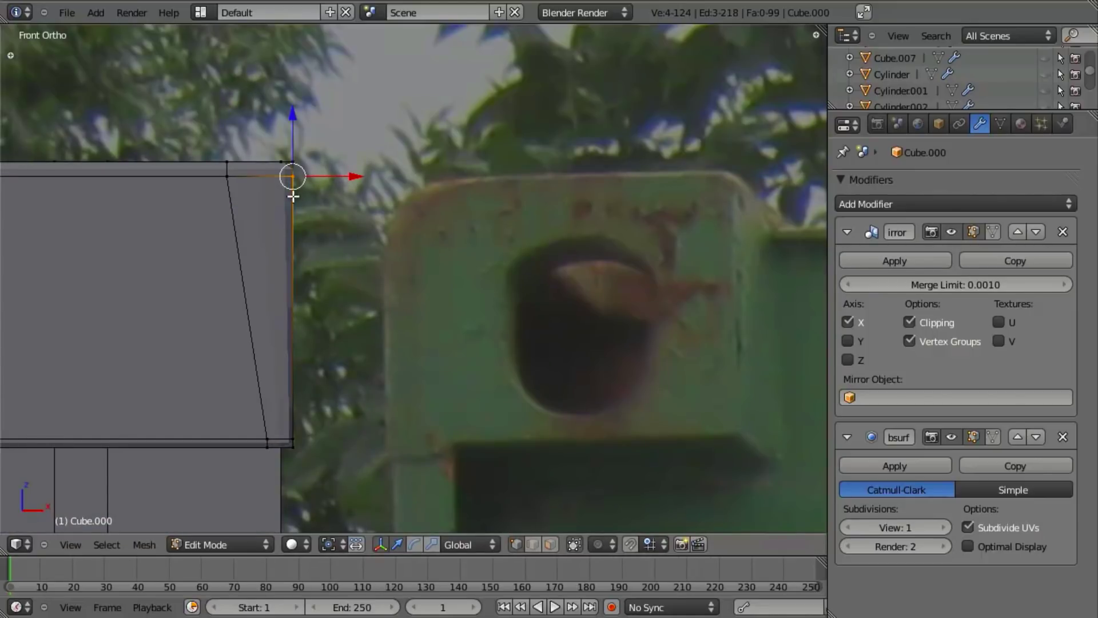
{"action": "key", "text": "a"}
{"action": "key", "text": "z"}
{"action": "key", "text": "b"}
{"action": "left_click_drag", "start_coordinate": [200, 170], "coordinate": [322, 181]}
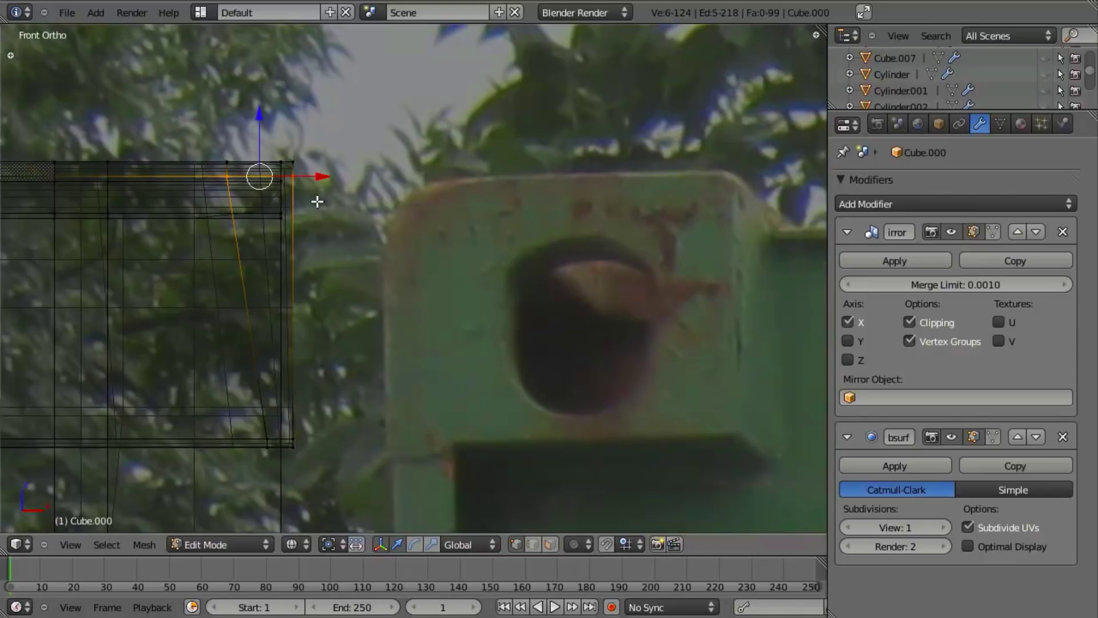
{"action": "key", "text": "z"}
{"action": "key", "text": "g"}
{"action": "key", "text": "z"}
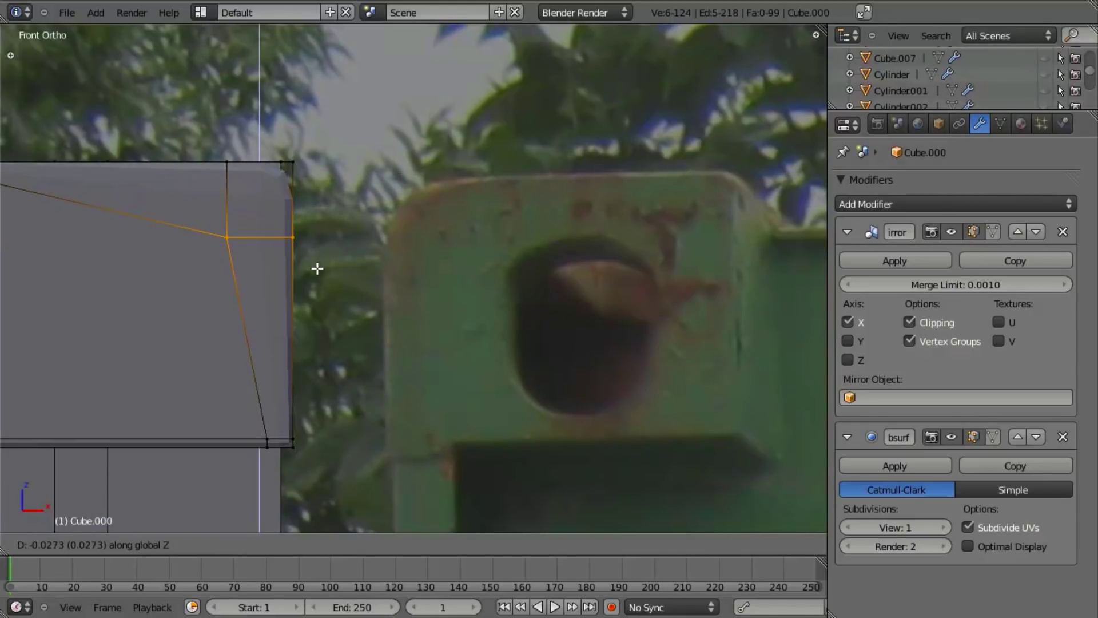
{"action": "left_click", "coordinate": [319, 267]}
- Move the corner block's outermost upper vertices diagonally inward and down to round the corner like the reference fitting
{"action": "key", "text": "z"}
{"action": "key", "text": "a"}
{"action": "key", "text": "b"}
{"action": "left_click_drag", "start_coordinate": [285, 144], "coordinate": [321, 179]}
{"action": "key", "text": "z"}
{"action": "key", "text": "g"}
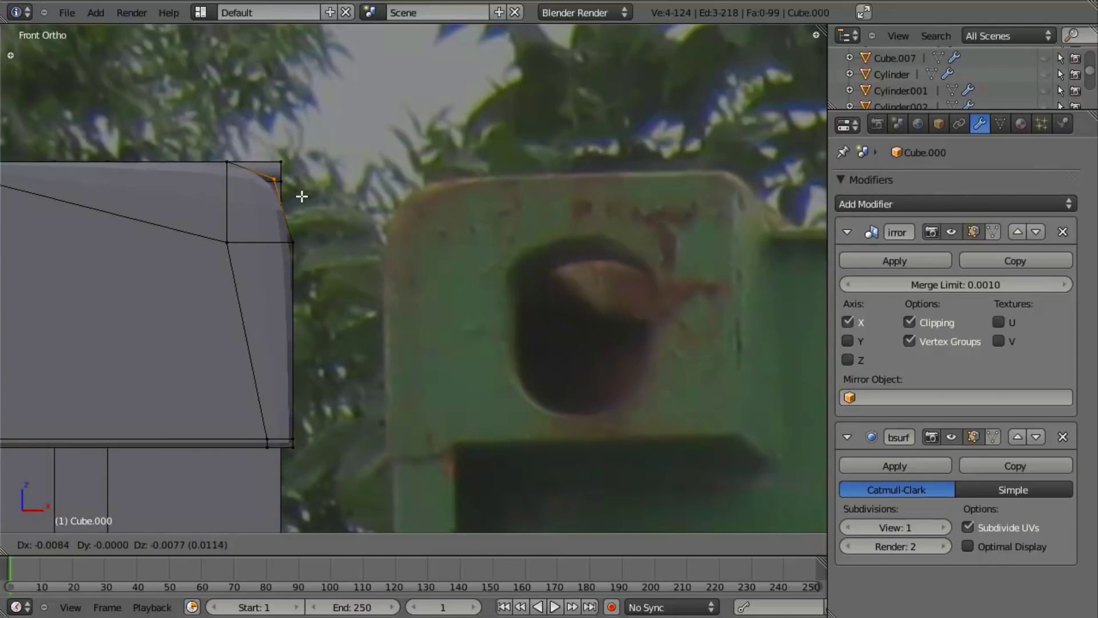
{"action": "left_click", "coordinate": [304, 199]}
- Select the front and rear edge loops around the corner block and scale them slightly apart along Y
{"action": "middle_click_drag", "start_coordinate": [303, 201], "coordinate": [118, 246]}
{"action": "right_click", "coordinate": [135, 227], "text": "alt"}
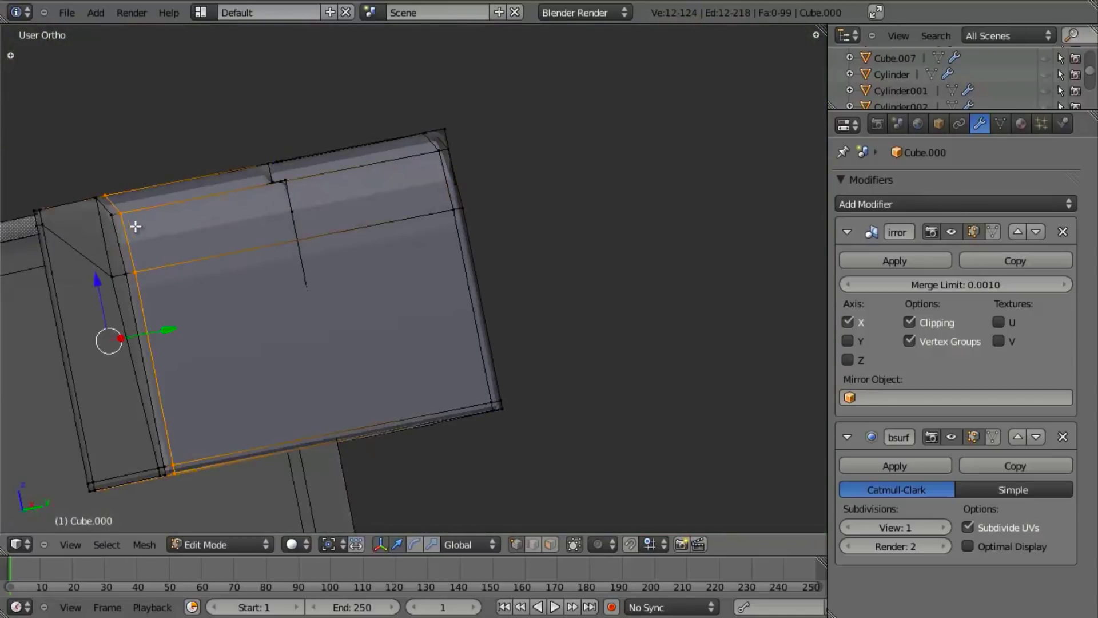
{"action": "right_click", "coordinate": [445, 166], "text": "alt+shift"}
{"action": "key", "text": "s"}
{"action": "key", "text": "y"}
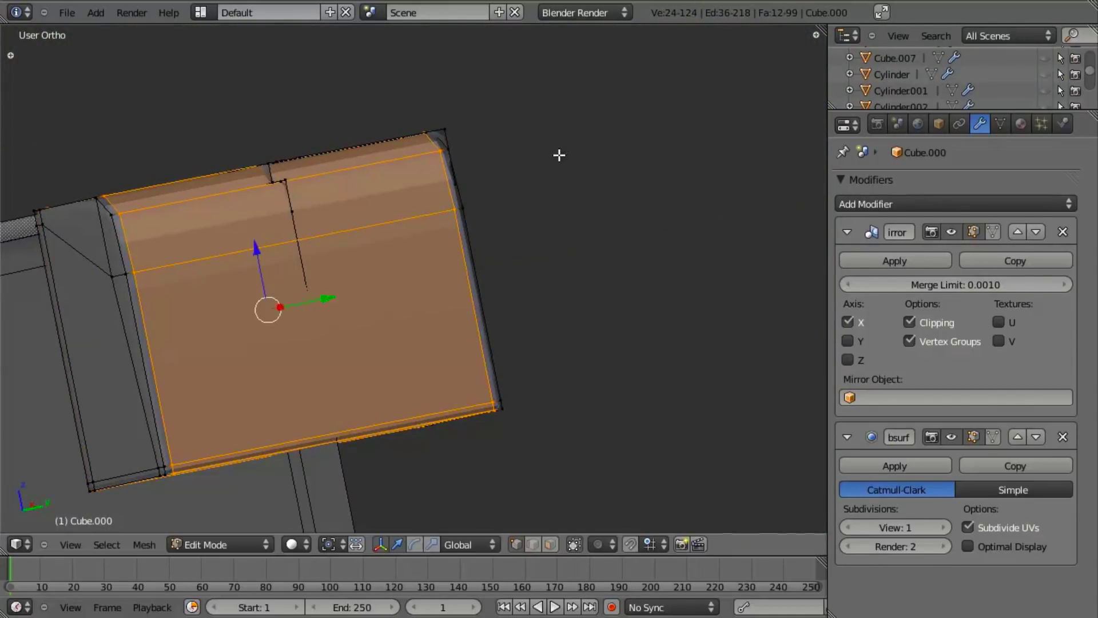
{"action": "left_click", "coordinate": [559, 155]}
- Apply Shade Smooth to the whole frame mesh and compare the corner block with the reference photo in front view
{"action": "key", "text": "a"}
{"action": "key", "text": "a"}
{"action": "key", "text": "w"}
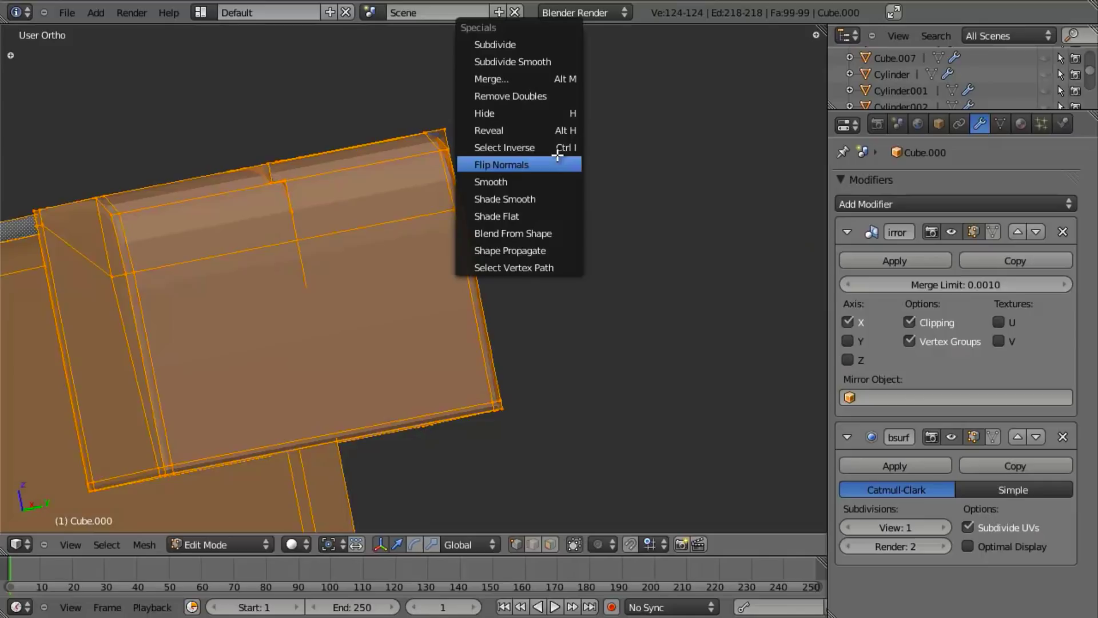
{"action": "left_click", "coordinate": [545, 199]}
{"action": "key", "text": "KP_1"}
{"action": "key", "text": "Tab"}
{"action": "scroll", "coordinate": [394, 251], "scroll_direction": "down", "scroll_amount": 3}
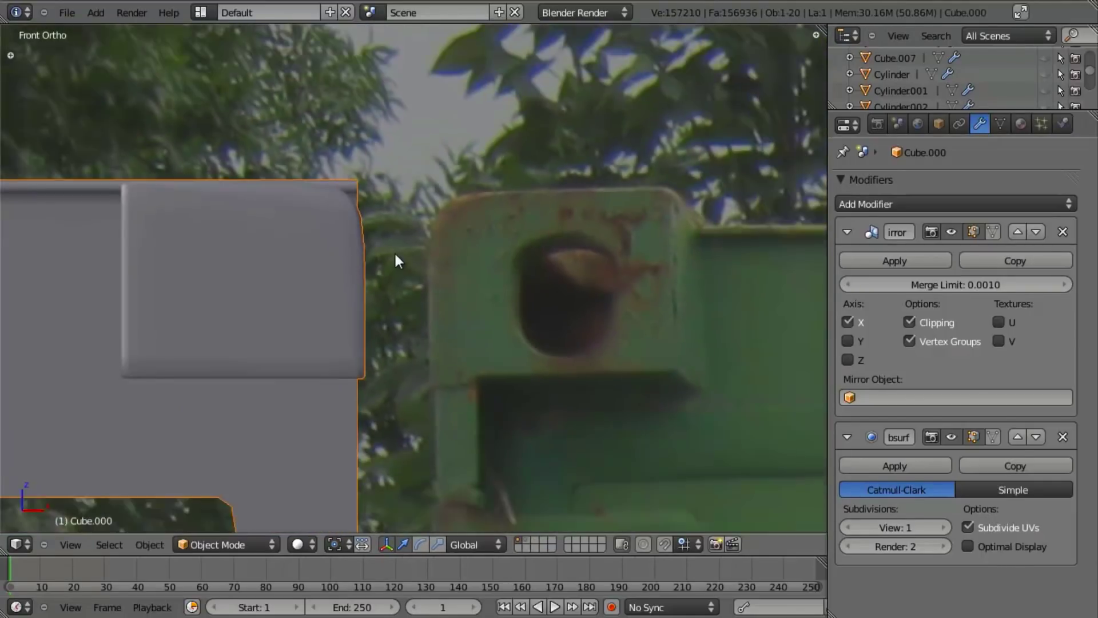
{"action": "middle_click_drag", "start_coordinate": [416, 292], "coordinate": [418, 289], "text": "shift"}
{"action": "key", "text": "Tab"}
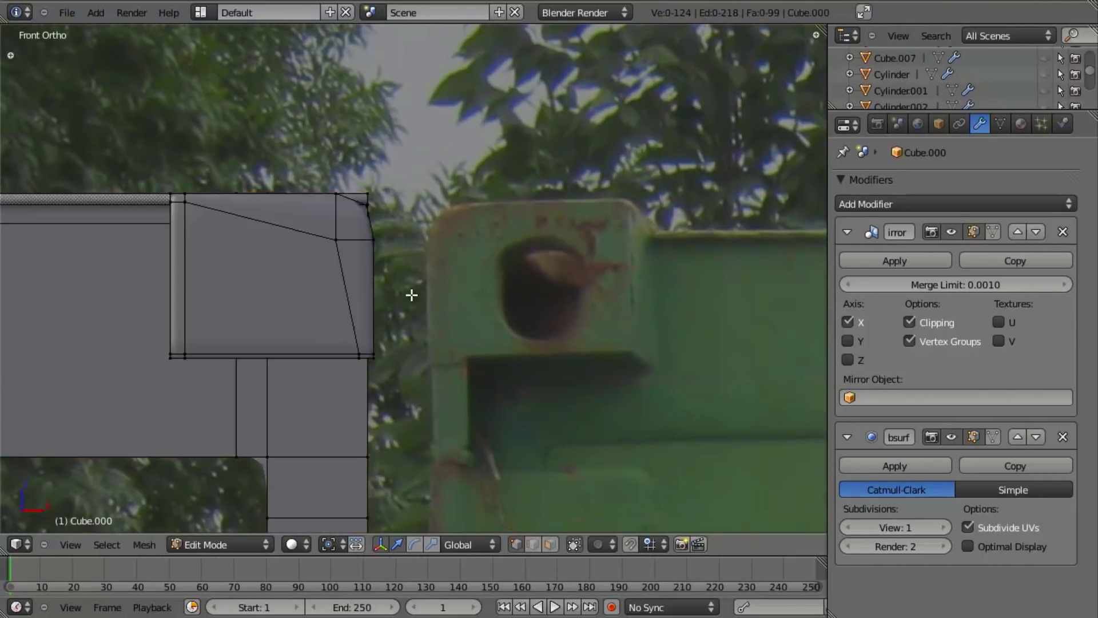
- Move the corner block's inner vertical edge loop along X closer to the block's inner side
{"action": "right_click", "coordinate": [191, 271]}
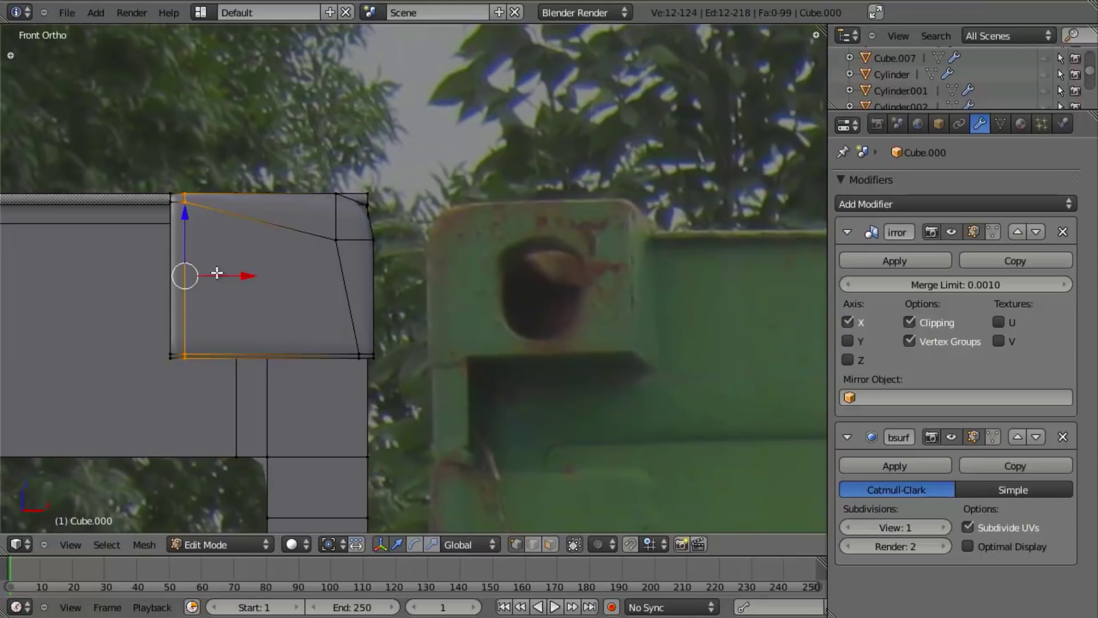
{"action": "key", "text": "g"}
{"action": "key", "text": "x"}
{"action": "left_click", "coordinate": [205, 273]}
{"action": "key", "text": "Tab"}
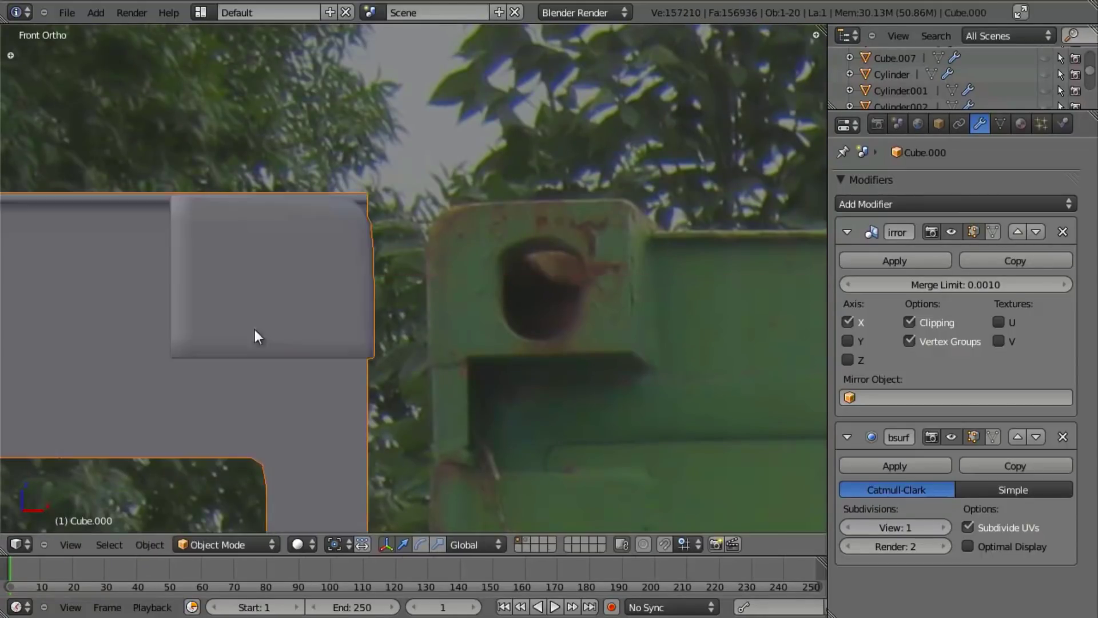
- Examine the corner block from several angles and compare its size with the reference photo in front view
{"action": "scroll", "coordinate": [380, 343], "scroll_direction": "down", "scroll_amount": 3}
{"action": "middle_click_drag", "start_coordinate": [373, 314], "coordinate": [383, 345]}
{"action": "scroll", "coordinate": [384, 346], "scroll_direction": "down", "scroll_amount": 5}
{"action": "mouse_move", "coordinate": [577, 380]}
{"action": "middle_mouse_down", "text": "shift"}
{"action": "mouse_move", "coordinate": [421, 283]}
{"action": "mouse_move", "coordinate": [394, 291]}
{"action": "mouse_move", "coordinate": [429, 331]}
{"action": "middle_mouse_up", "text": "shift"}
{"action": "scroll", "coordinate": [421, 283], "scroll_direction": "up", "scroll_amount": 6}
{"action": "key", "text": "Tab"}
{"action": "right_click", "coordinate": [329, 204]}
{"action": "key", "text": "KP_1"}
{"action": "key", "text": "z"}
{"action": "scroll", "coordinate": [429, 331], "scroll_direction": "up", "scroll_amount": 1}
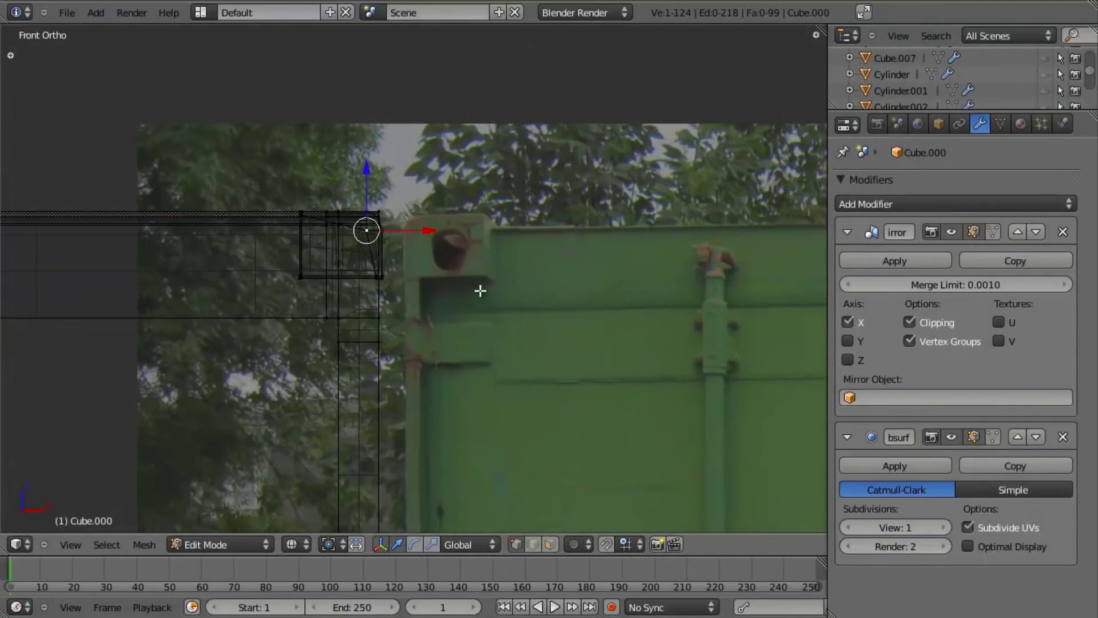
{"action": "middle_click_drag", "start_coordinate": [650, 268], "coordinate": [262, 294], "text": "shift"}
{"action": "middle_click_drag", "start_coordinate": [473, 267], "coordinate": [673, 257], "text": "shift"}
{"action": "middle_click_drag", "start_coordinate": [429, 258], "coordinate": [571, 275], "text": "shift"}
{"action": "scroll", "coordinate": [572, 274], "scroll_direction": "up", "scroll_amount": 4}
{"action": "middle_click_drag", "start_coordinate": [447, 275], "coordinate": [516, 259], "text": "shift"}
{"action": "scroll", "coordinate": [353, 280], "scroll_direction": "up", "scroll_amount": 2}
- Snap the 3D cursor to the corner block's lower inner rear vertex
{"action": "key", "text": "a"}
{"action": "middle_click_drag", "start_coordinate": [378, 250], "coordinate": [410, 275], "text": "shift"}
{"action": "key", "text": "a"}
{"action": "key", "text": "a"}
{"action": "key", "text": "l"}
{"action": "middle_click_drag", "start_coordinate": [183, 261], "coordinate": [239, 327]}
{"action": "key", "text": "z"}
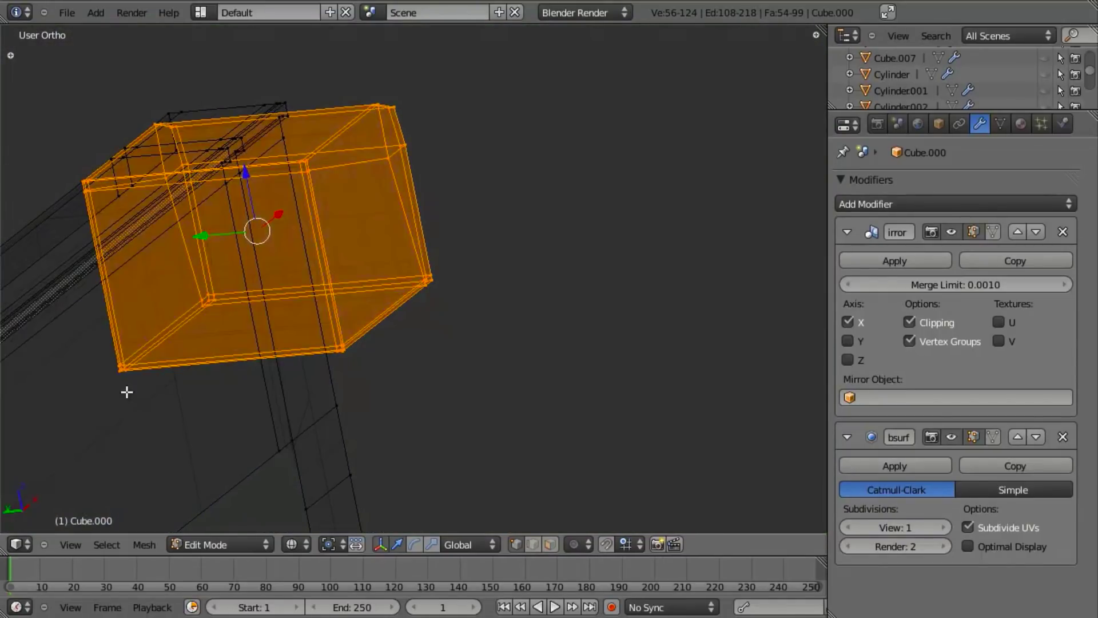
{"action": "right_click", "coordinate": [111, 374]}
{"action": "middle_click_drag", "start_coordinate": [183, 380], "coordinate": [304, 331]}
{"action": "key", "text": "shift+s"}
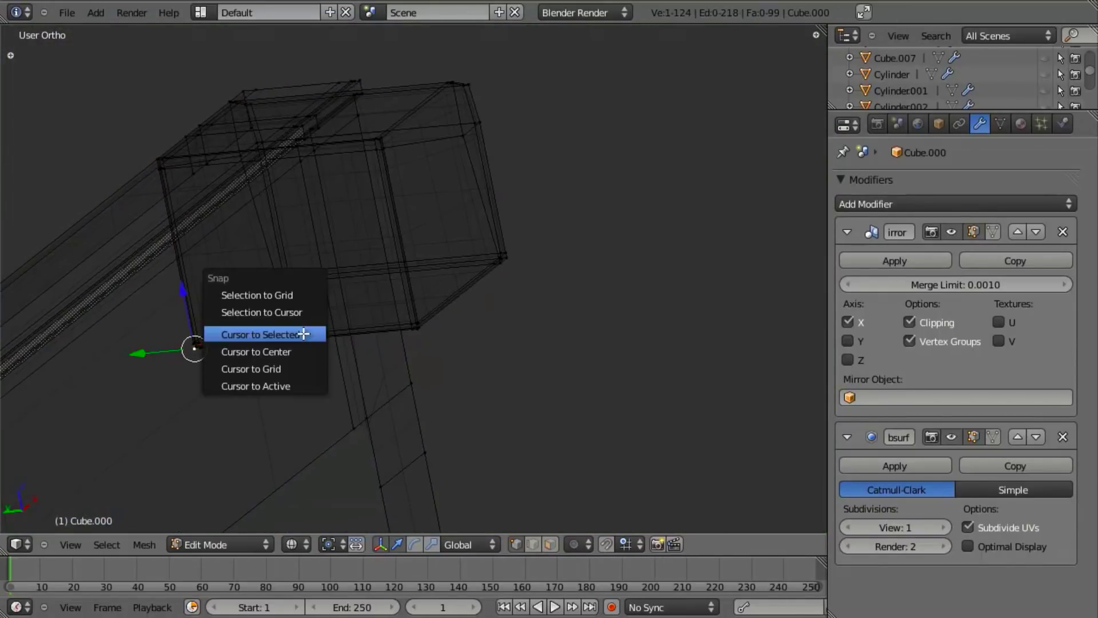
{"action": "left_click", "coordinate": [306, 333]}
- Scale the whole corner block up slightly, by a factor of about 1.04, using the 3D cursor as pivot
{"action": "key", "text": "z"}
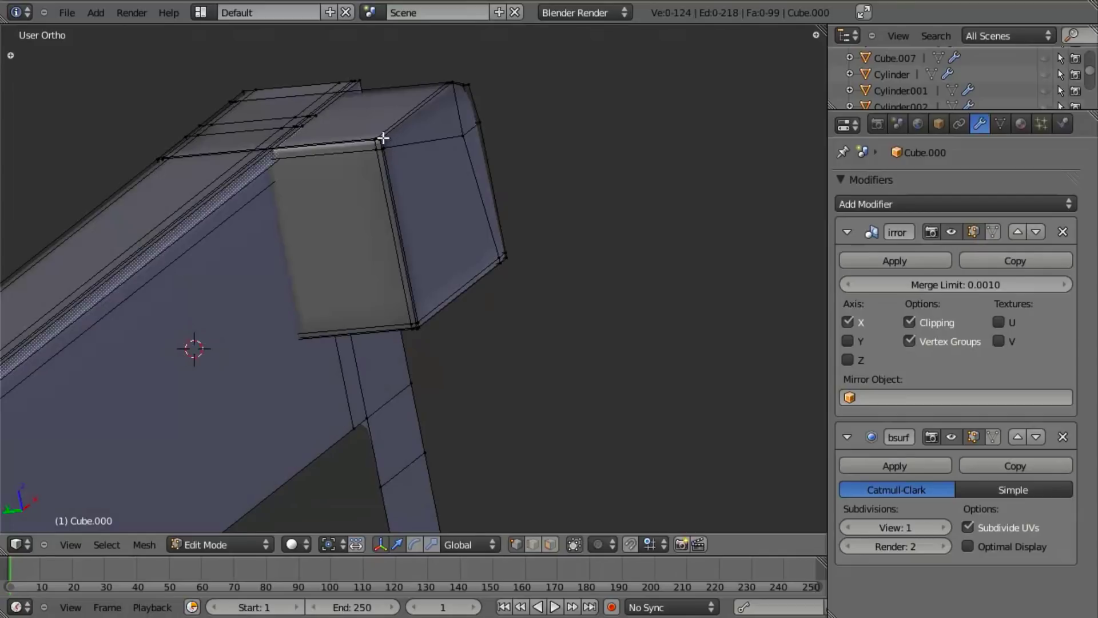
{"action": "key", "text": "l"}
{"action": "key", "text": "s"}
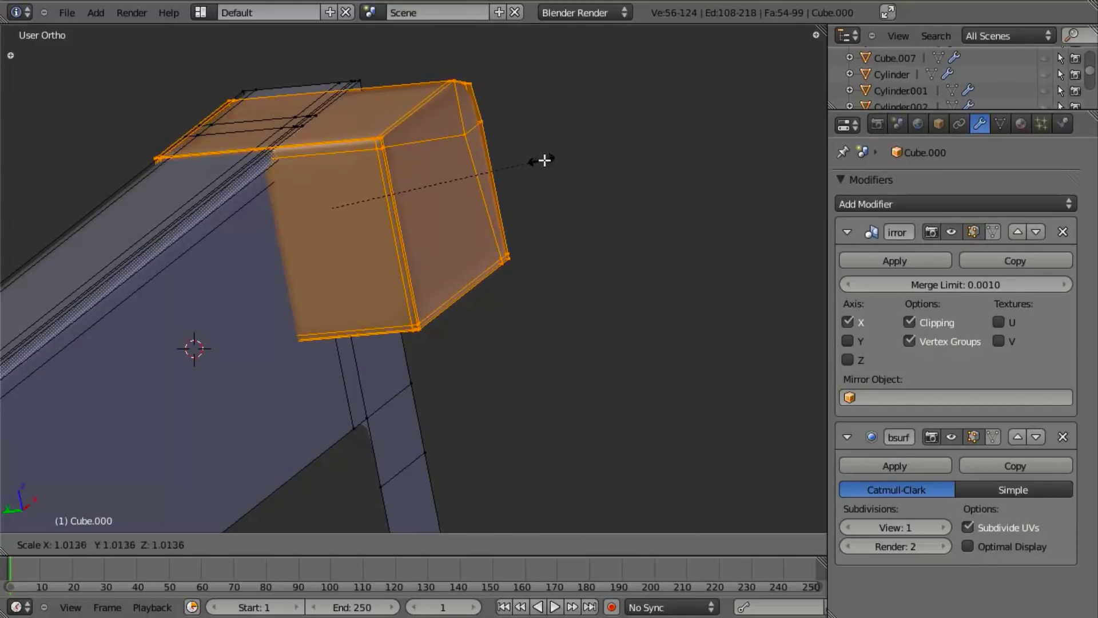
{"action": "key", "text": "Escape"}
{"action": "key", "text": "period"}
{"action": "key", "text": "s"}
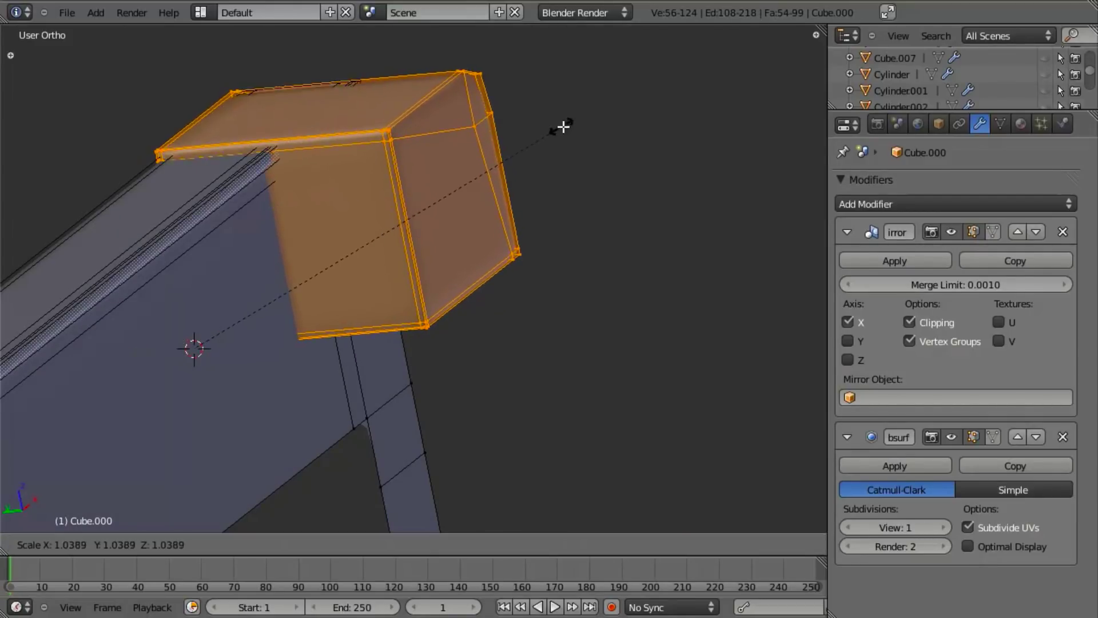
{"action": "left_click", "coordinate": [576, 124]}
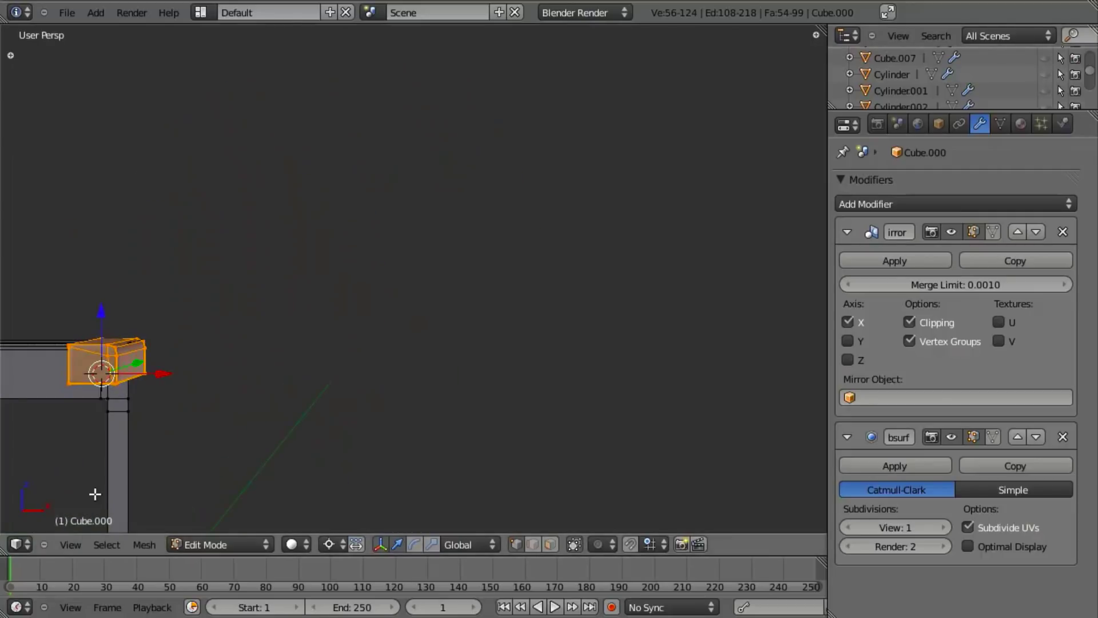
- Delete the old, undetailed corner block at the lower corner of the front frame
{"action": "key", "text": "KP_2"}
{"action": "key", "text": "KP_1"}
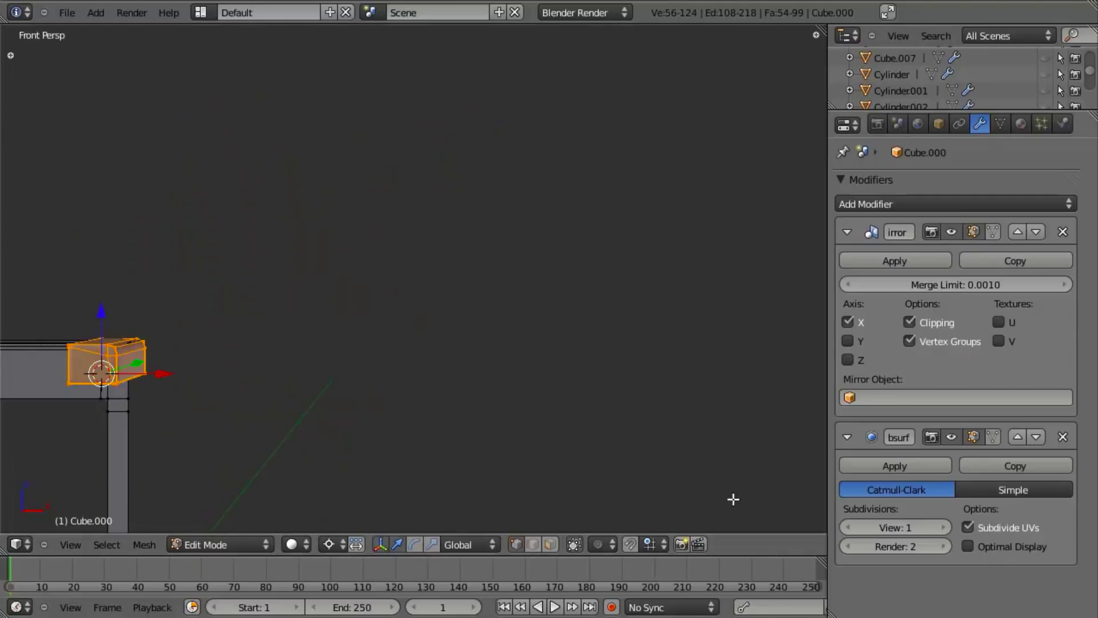
{"action": "scroll", "coordinate": [257, 366], "scroll_direction": "down", "scroll_amount": 2}
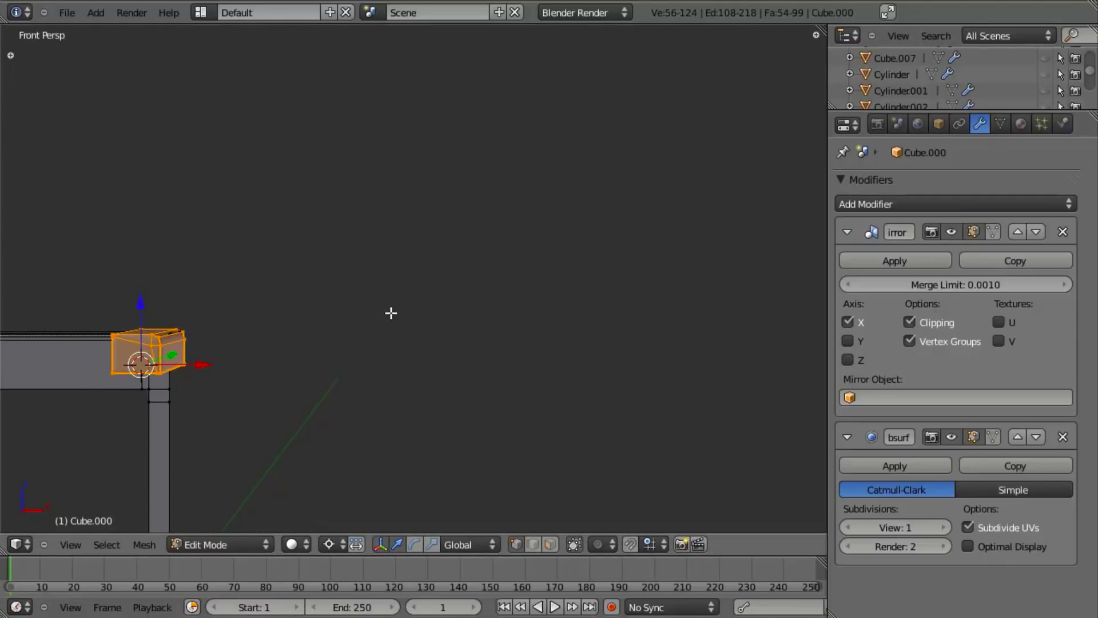
{"action": "key", "text": "KP_5"}
{"action": "scroll", "coordinate": [394, 313], "scroll_direction": "down", "scroll_amount": 4}
{"action": "middle_click_drag", "start_coordinate": [468, 312], "coordinate": [701, 139], "text": "shift"}
{"action": "middle_click_drag", "start_coordinate": [312, 322], "coordinate": [460, 253], "text": "shift"}
{"action": "scroll", "coordinate": [381, 338], "scroll_direction": "down", "scroll_amount": 6}
{"action": "scroll", "coordinate": [381, 338], "scroll_direction": "down", "scroll_amount": 3}
{"action": "middle_click_drag", "start_coordinate": [406, 380], "coordinate": [495, 196], "text": "shift"}
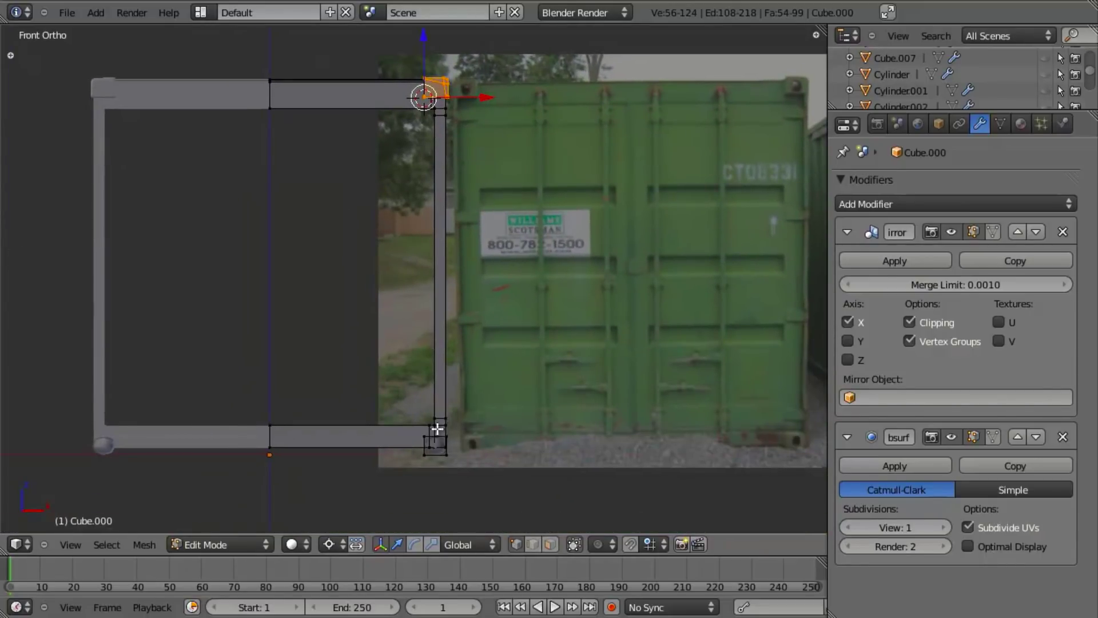
{"action": "key", "text": "s"}
{"action": "key", "text": "Escape"}
{"action": "key", "text": "a"}
{"action": "key", "text": "l"}
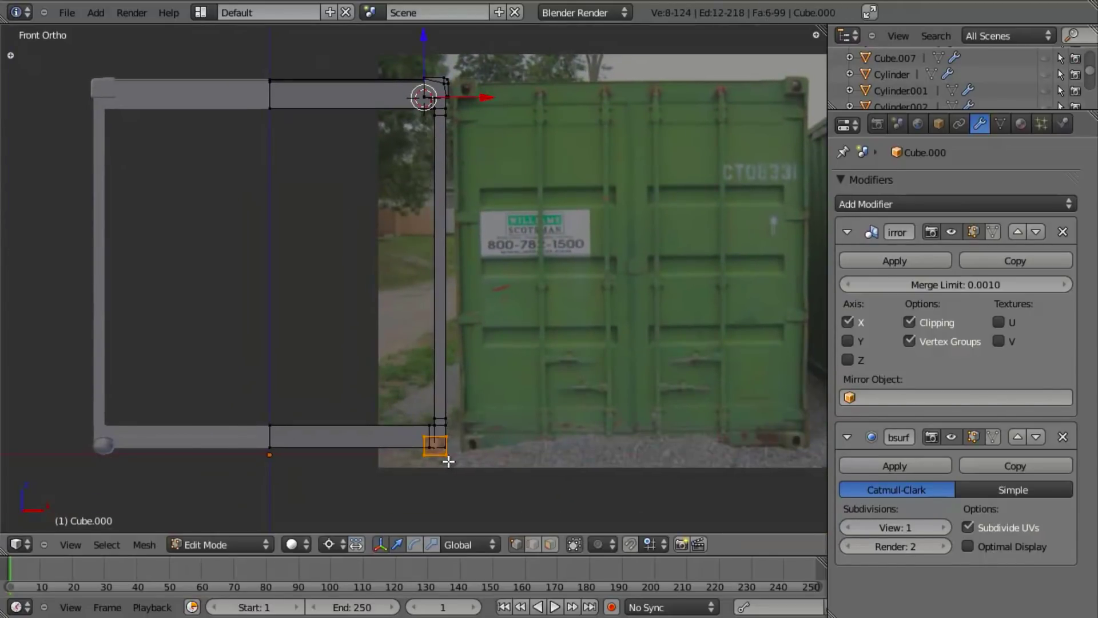
{"action": "key", "text": "x"}
{"action": "left_click", "coordinate": [446, 422]}
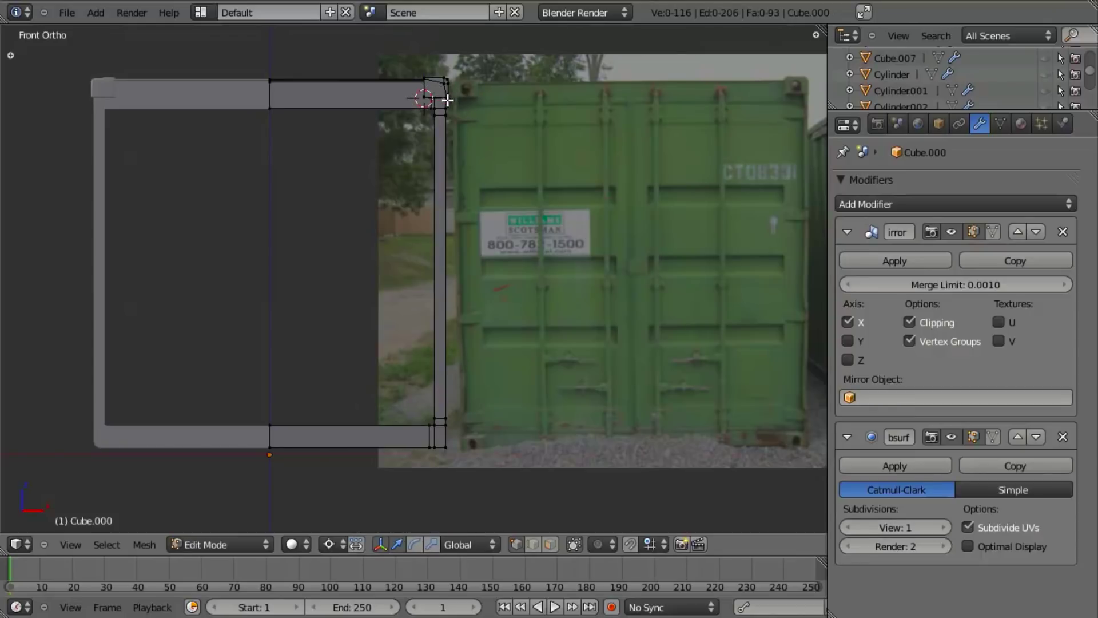
- Separate the upper corner block from the frame mesh into its own object
{"action": "key", "text": "l"}
{"action": "key", "text": "p"}
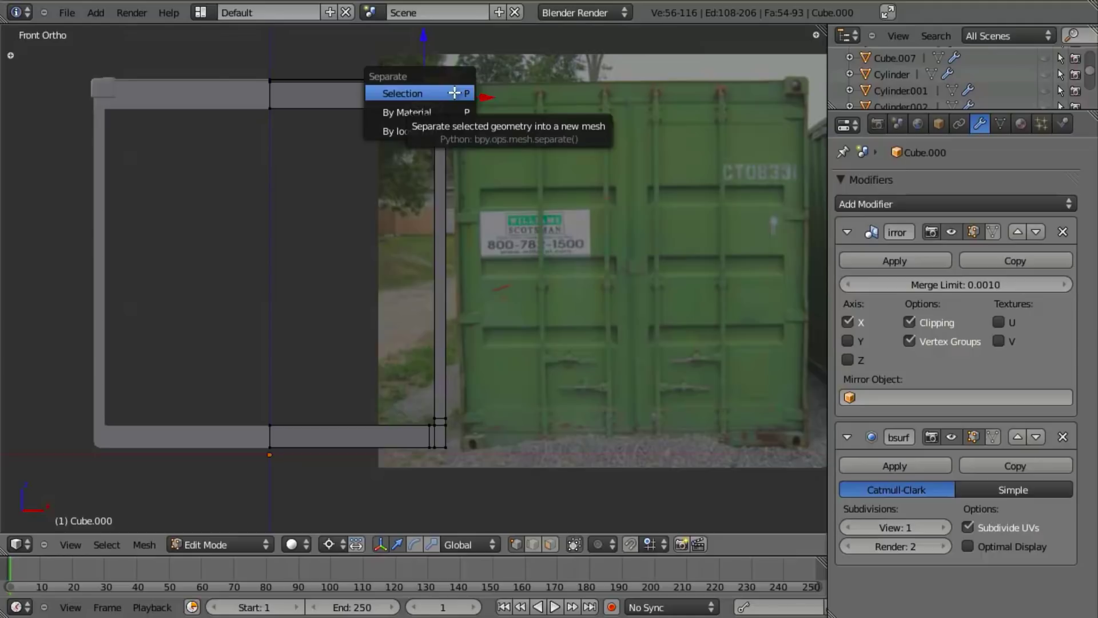
{"action": "left_click", "coordinate": [454, 92]}
{"action": "key", "text": "Tab"}
{"action": "right_click", "coordinate": [449, 81]}
- Add a centred edge loop across the frame's vertical post and snap the 3D cursor to it
{"action": "right_click", "coordinate": [445, 269]}
{"action": "key", "text": "Tab"}
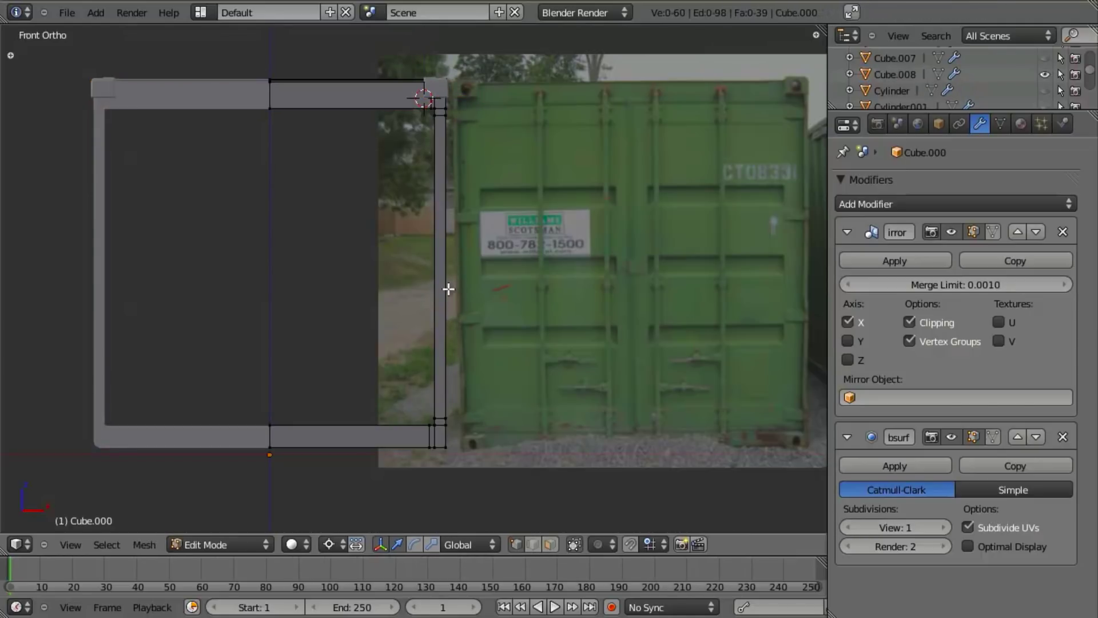
{"action": "left_click", "coordinate": [443, 254]}
{"action": "right_click", "coordinate": [463, 309]}
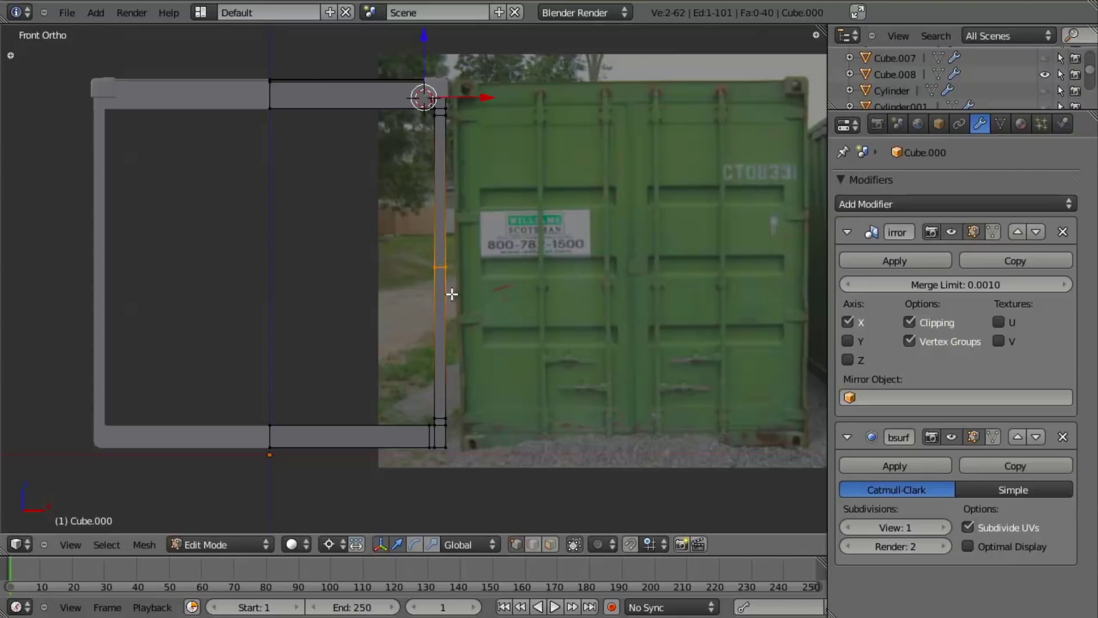
{"action": "key", "text": "shift+s"}
{"action": "left_click", "coordinate": [452, 296]}
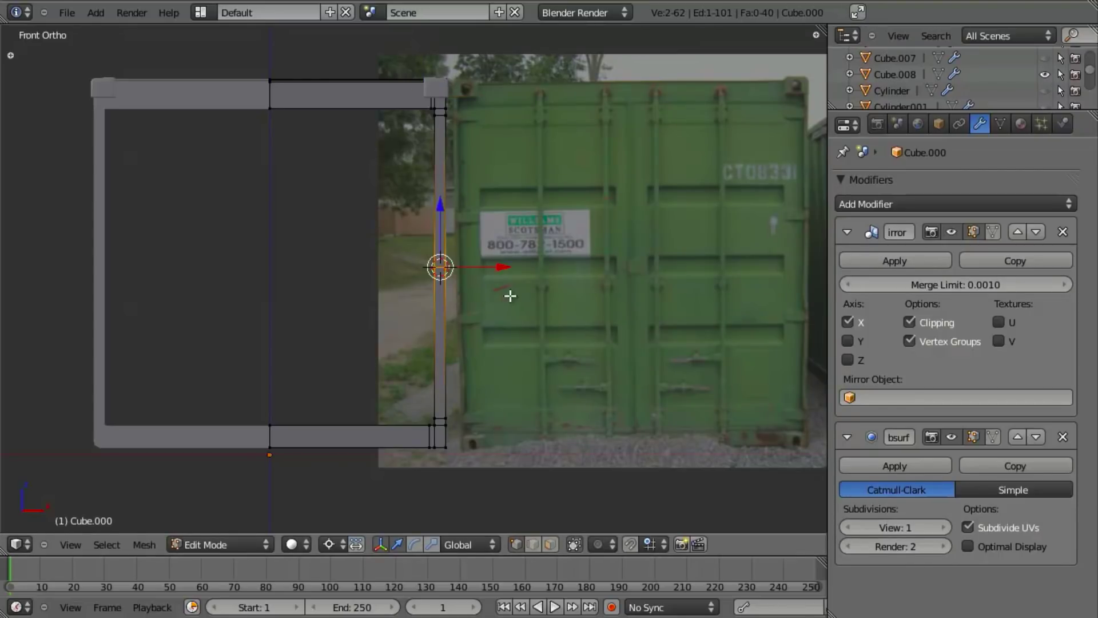
- Place the 3D cursor on the frame's vertical centre axis at the height of the post's middle loop
{"action": "key", "text": "Tab"}
{"action": "scroll", "coordinate": [435, 296], "scroll_direction": "up", "scroll_amount": 3}
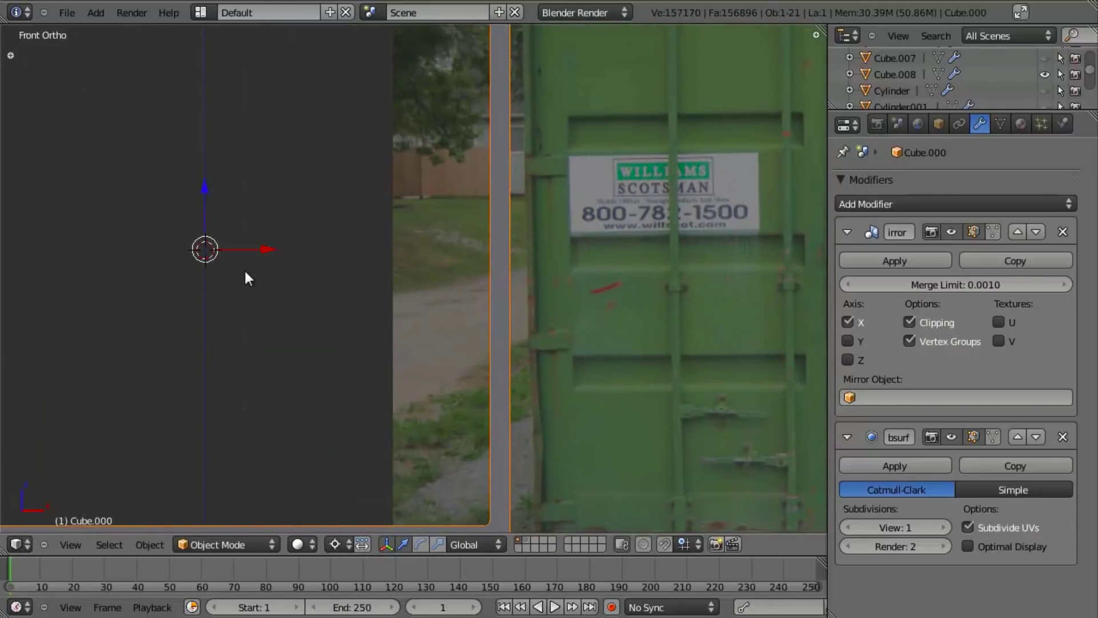
{"action": "key", "text": "shift+s"}
{"action": "left_click", "coordinate": [222, 310]}
- Set the corner block's origin to the 3D cursor and enable Z-axis mirroring in its Mirror modifier
{"action": "scroll", "coordinate": [393, 274], "scroll_direction": "down", "scroll_amount": 4}
{"action": "right_click", "coordinate": [452, 144]}
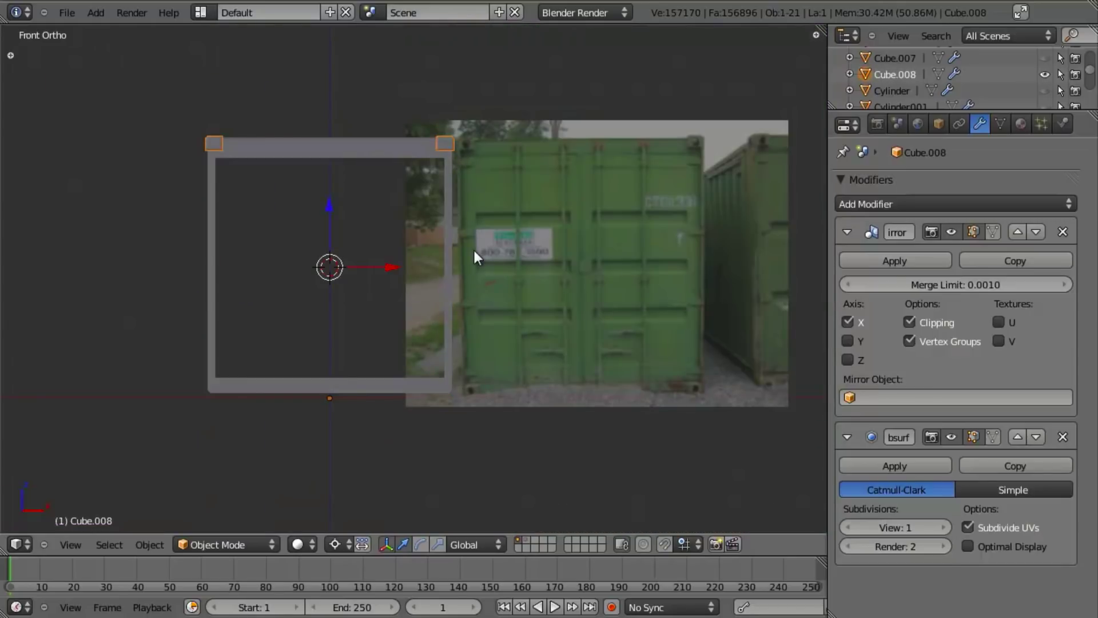
{"action": "key", "text": "ctrl+alt+shift+s"}
{"action": "key", "text": "Escape"}
{"action": "key", "text": "shift+ctrl+alt+c"}
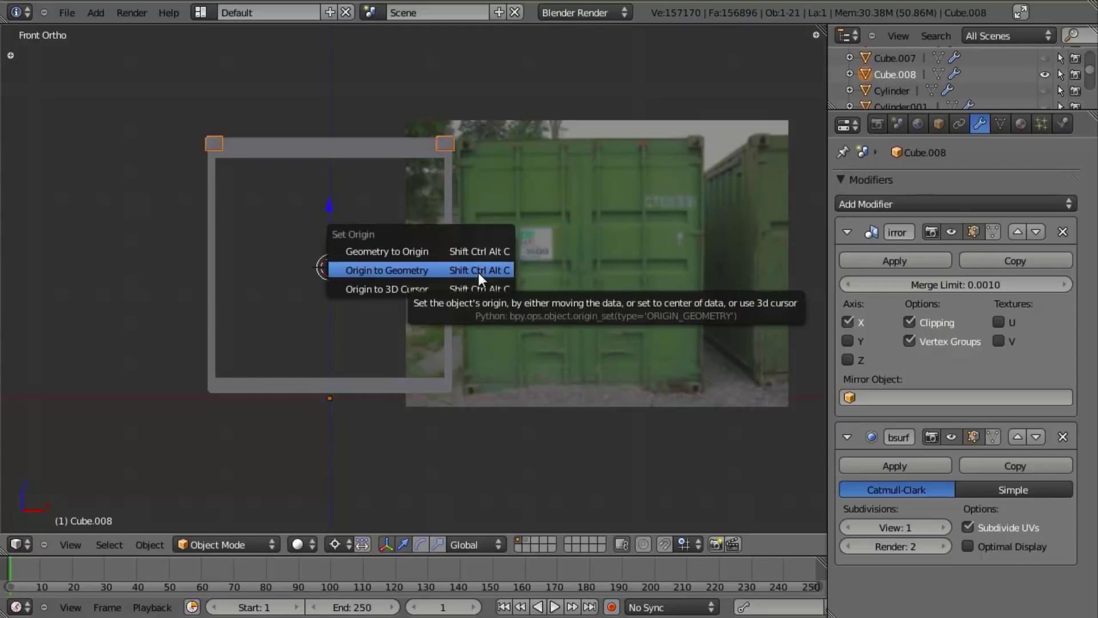
{"action": "left_click", "coordinate": [477, 290]}
{"action": "scroll", "coordinate": [476, 304], "scroll_direction": "up", "scroll_amount": 2}
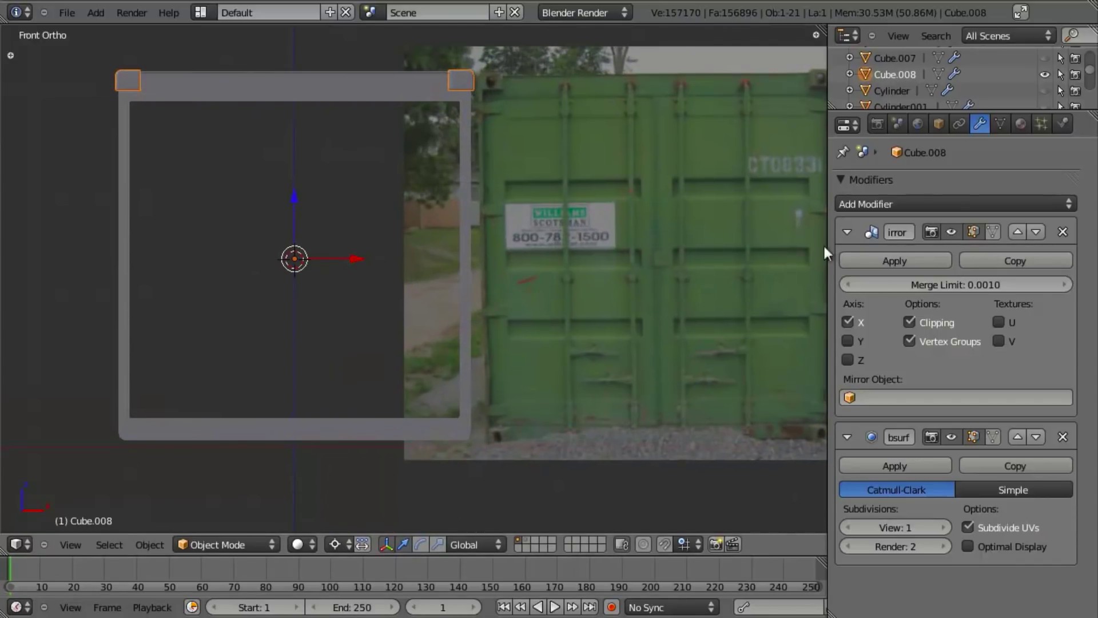
{"action": "left_click", "coordinate": [848, 360]}
{"action": "mouse_move", "coordinate": [524, 369]}
{"action": "middle_mouse_down", "text": "shift"}
{"action": "mouse_move", "coordinate": [505, 264]}
{"action": "mouse_move", "coordinate": [512, 351]}
{"action": "middle_mouse_up", "text": "shift"}
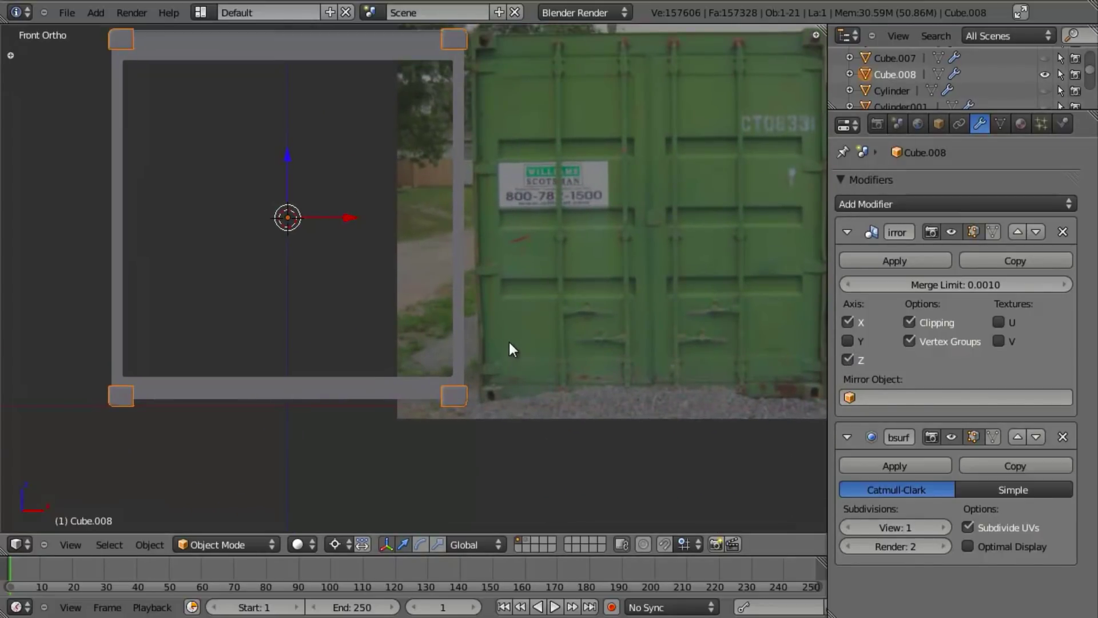
- Unhide all parts of the container and save the file
{"action": "key", "text": "alt+h"}
{"action": "right_click", "coordinate": [458, 403]}
{"action": "middle_click_drag", "start_coordinate": [442, 333], "coordinate": [423, 223], "text": "shift"}
{"action": "scroll", "coordinate": [450, 286], "scroll_direction": "up", "scroll_amount": 5}
{"action": "middle_click_drag", "start_coordinate": [451, 286], "coordinate": [373, 241]}
{"action": "key", "text": "a"}
{"action": "scroll", "coordinate": [417, 205], "scroll_direction": "down", "scroll_amount": 2}
{"action": "middle_click_drag", "start_coordinate": [417, 205], "coordinate": [406, 324]}
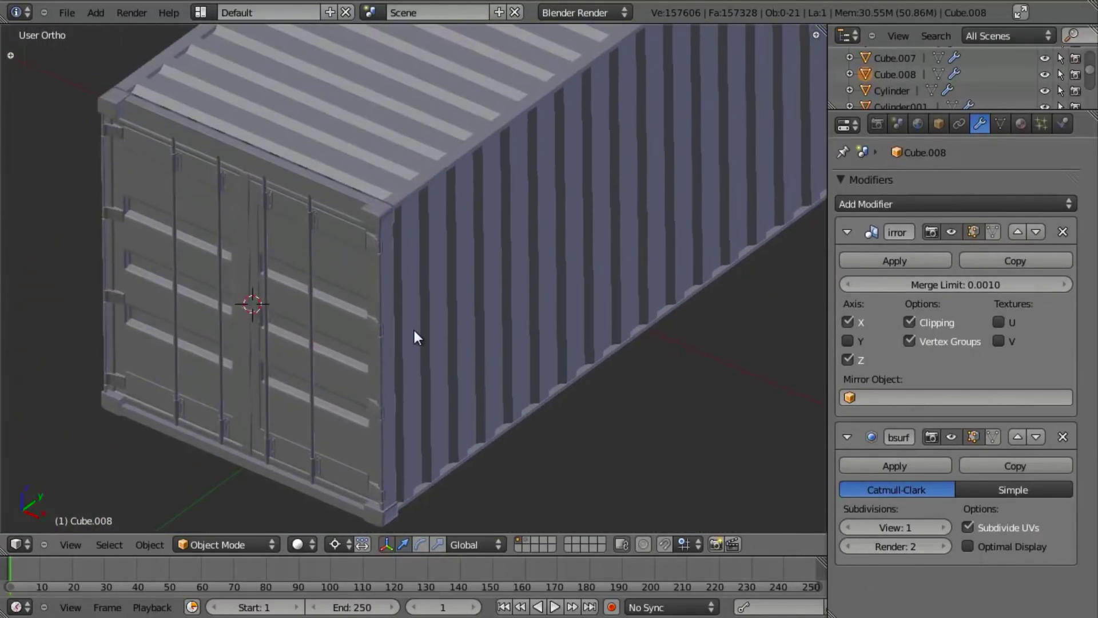
{"action": "key", "text": "ctrl+s"}
{"action": "left_click", "coordinate": [414, 330]}
- Add two vertical and two horizontal edge loops across the front face of the upper corner block
{"action": "right_click", "coordinate": [378, 207]}
{"action": "key", "text": "KP_1"}
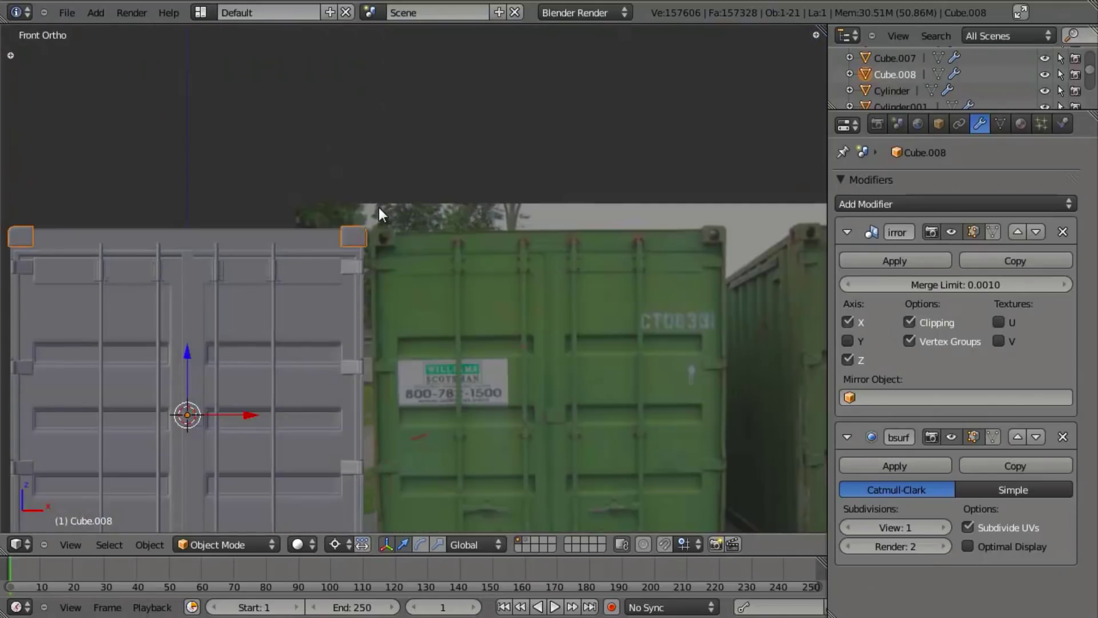
{"action": "scroll", "coordinate": [303, 241], "scroll_direction": "up", "scroll_amount": 2}
{"action": "scroll", "coordinate": [321, 278], "scroll_direction": "up", "scroll_amount": 2}
{"action": "key", "text": "Tab"}
{"action": "key", "text": "a"}
{"action": "scroll", "coordinate": [338, 252], "scroll_direction": "up", "scroll_amount": 3}
{"action": "scroll", "coordinate": [401, 310], "scroll_direction": "up", "scroll_amount": 2}
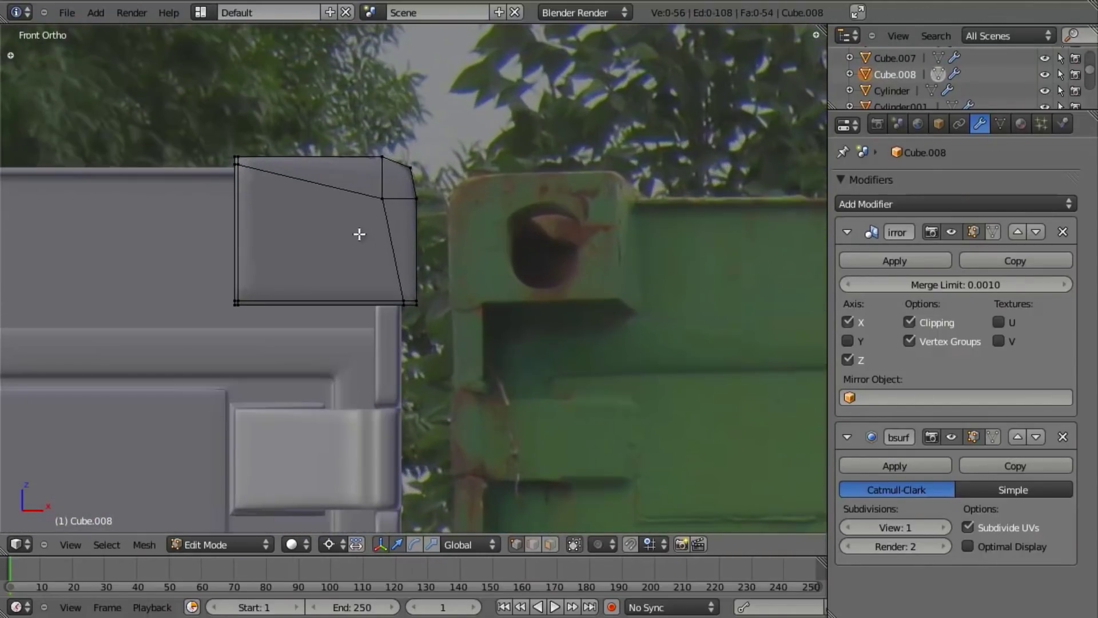
{"action": "left_click", "coordinate": [333, 190]}
{"action": "right_click", "coordinate": [425, 237]}
{"action": "key", "text": "a"}
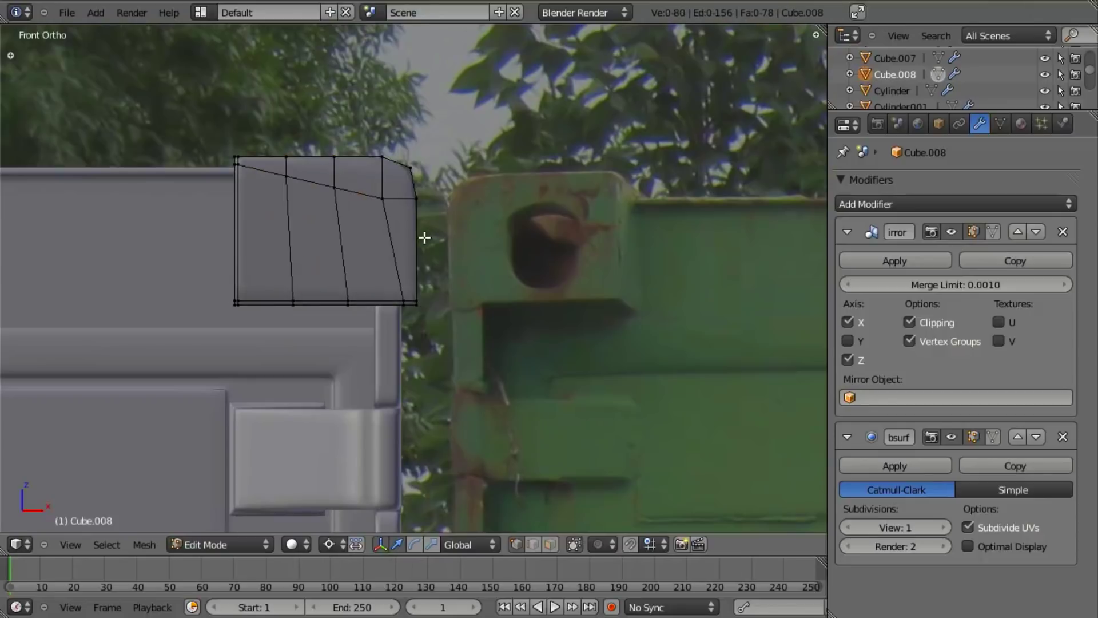
{"action": "left_click", "coordinate": [424, 238]}
{"action": "key", "text": "a"}
- Level the upper of the two new horizontal loops by scaling it to 0 along Z
{"action": "right_click", "coordinate": [364, 222], "text": "alt"}
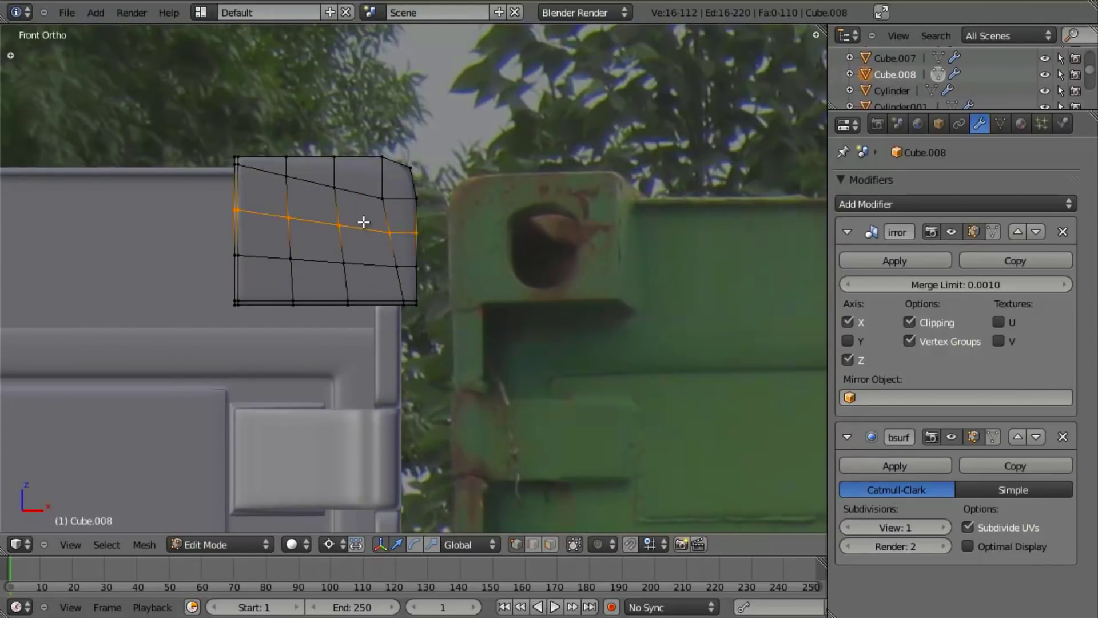
{"action": "key", "text": "s"}
{"action": "key", "text": "z"}
{"action": "key", "text": "0"}
{"action": "key", "text": "Return"}
{"action": "key", "text": "ctrl+z"}
{"action": "key", "text": "s"}
{"action": "key", "text": "z"}
{"action": "key", "text": "0"}
{"action": "left_click", "coordinate": [615, 201]}
{"action": "key", "text": "a"}
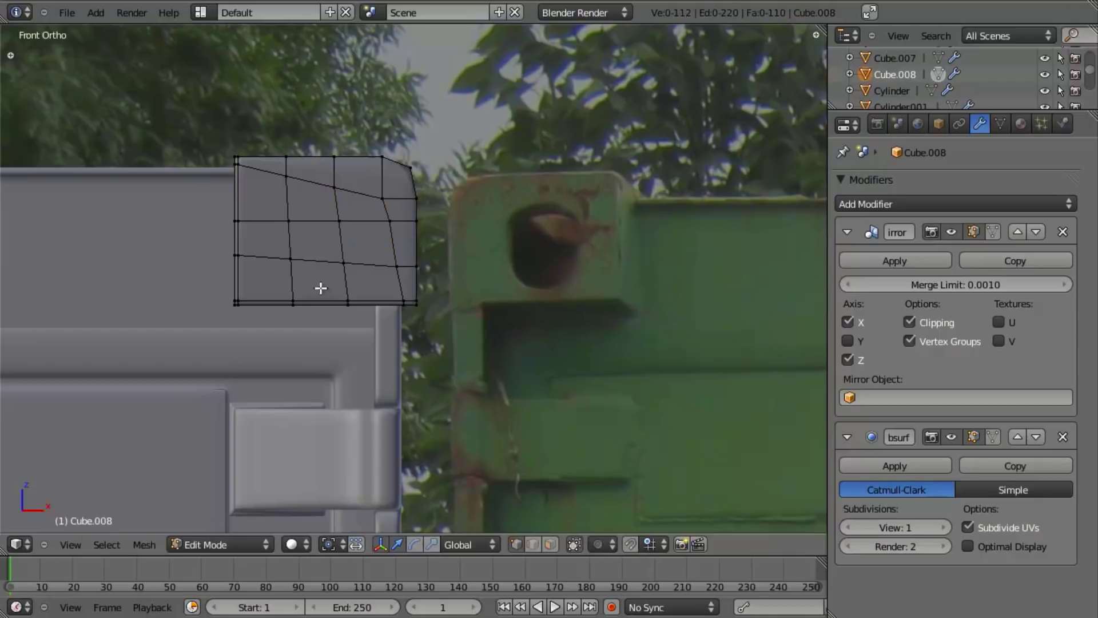
- Level the lower of the two new horizontal loops by scaling it to 0 along Z
{"action": "right_click", "coordinate": [380, 265], "text": "alt"}
{"action": "key", "text": "s"}
{"action": "key", "text": "z"}
{"action": "key", "text": "0"}
{"action": "left_click", "coordinate": [373, 262]}
{"action": "key", "text": "a"}
- Straighten each of the two new vertical loops on the corner block by scaling it to 0 along X
{"action": "right_click", "coordinate": [337, 198], "text": "alt"}
{"action": "key", "text": "s"}
{"action": "key", "text": "x"}
{"action": "key", "text": "0"}
{"action": "left_click", "coordinate": [335, 202]}
{"action": "key", "text": "a"}
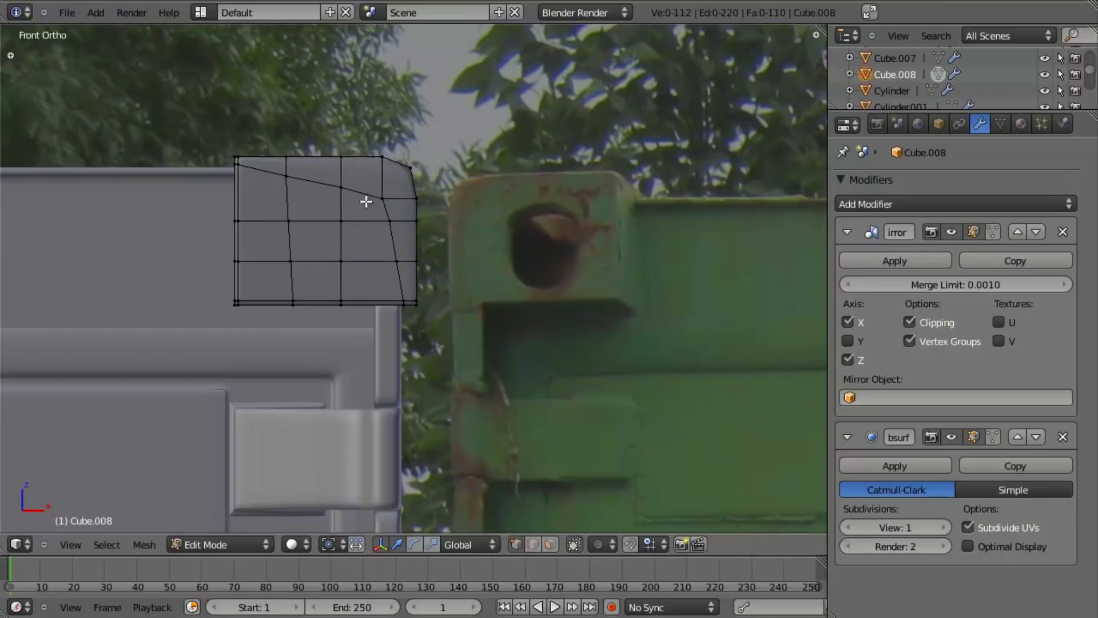
{"action": "right_click", "coordinate": [284, 201], "text": "alt"}
{"action": "key", "text": "s"}
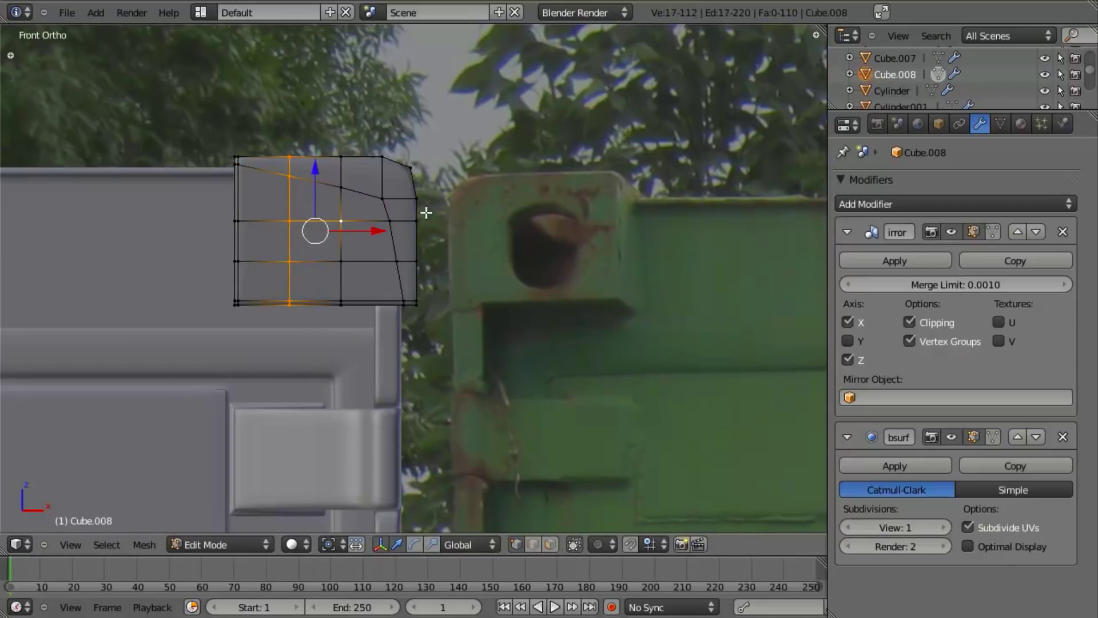
- Scale the two vertical loops apart along X and shift them slightly along X to frame the hole area
{"action": "left_click", "coordinate": [337, 196], "text": "alt+shift"}
{"action": "key", "text": "s"}
{"action": "key", "text": "x"}
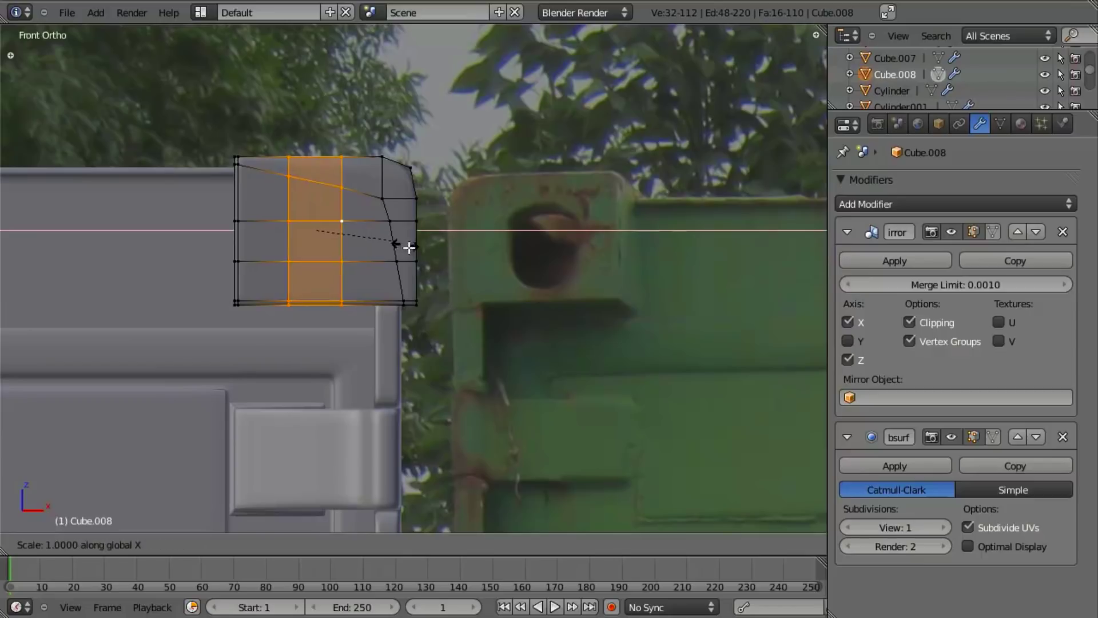
{"action": "left_click", "coordinate": [464, 246]}
{"action": "key", "text": "g"}
{"action": "key", "text": "x"}
{"action": "left_click", "coordinate": [471, 246]}
{"action": "key", "text": "a"}
- Select both new horizontal loops on the corner block and scale them apart along Z by about 1.8
{"action": "right_click", "coordinate": [338, 216], "text": "alt"}
{"action": "right_click", "coordinate": [336, 260], "text": "alt+shift"}
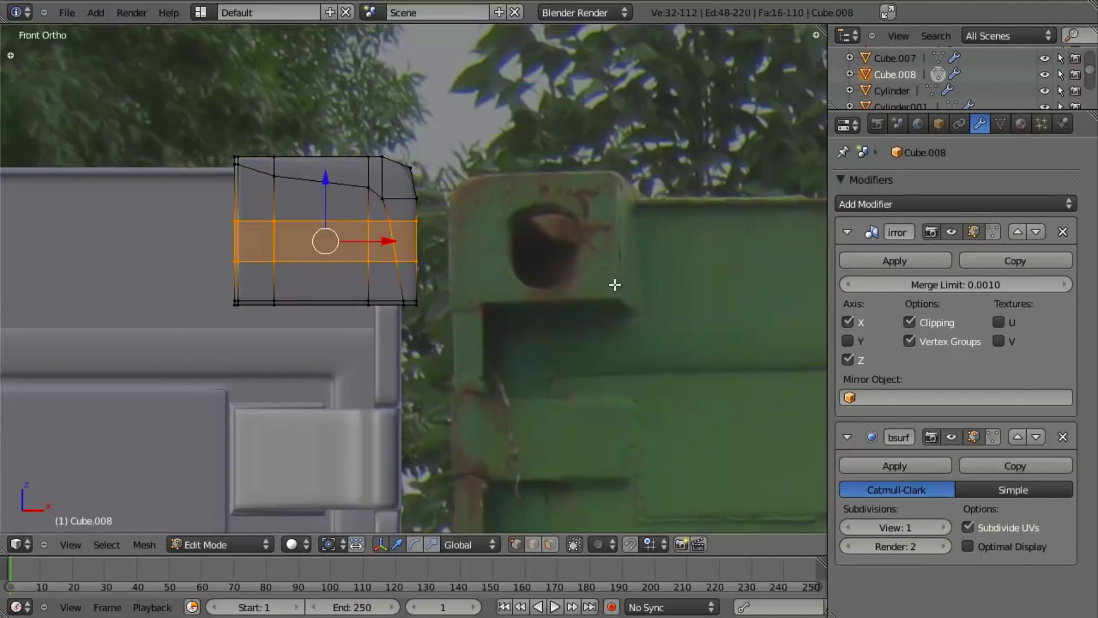
{"action": "key", "text": "s"}
{"action": "key", "text": "z"}
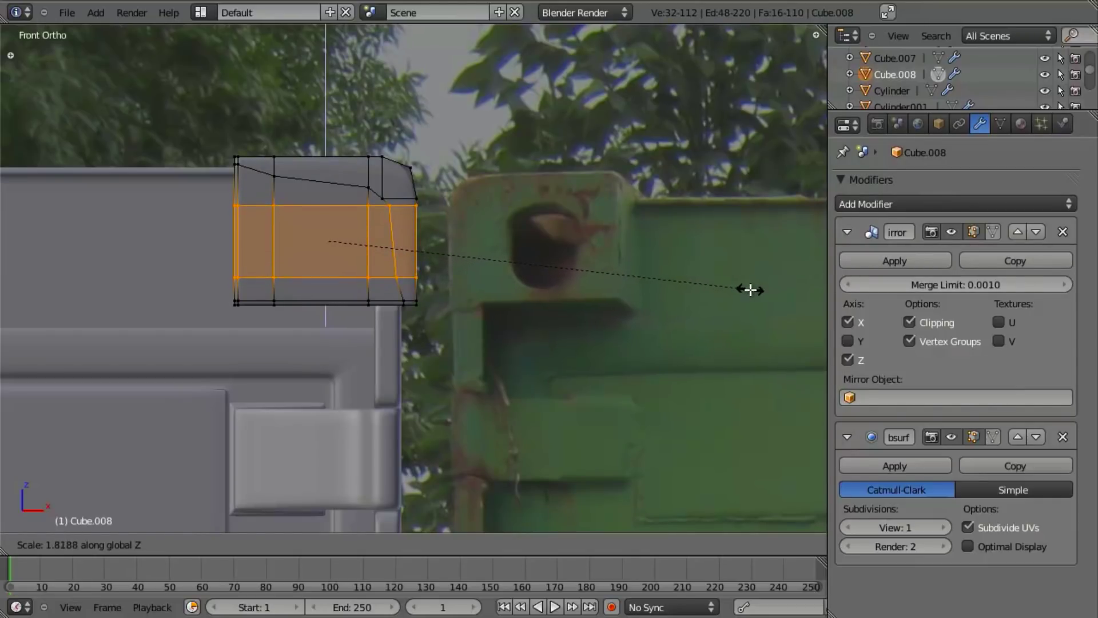
{"action": "left_click", "coordinate": [772, 298]}
{"action": "key", "text": "a"}
- Select the vertices at the lower end of the corner block's rounded outer edge and raise them slightly along Z
{"action": "key", "text": "z"}
{"action": "key", "text": "b"}
{"action": "left_click_drag", "start_coordinate": [381, 190], "coordinate": [450, 198]}
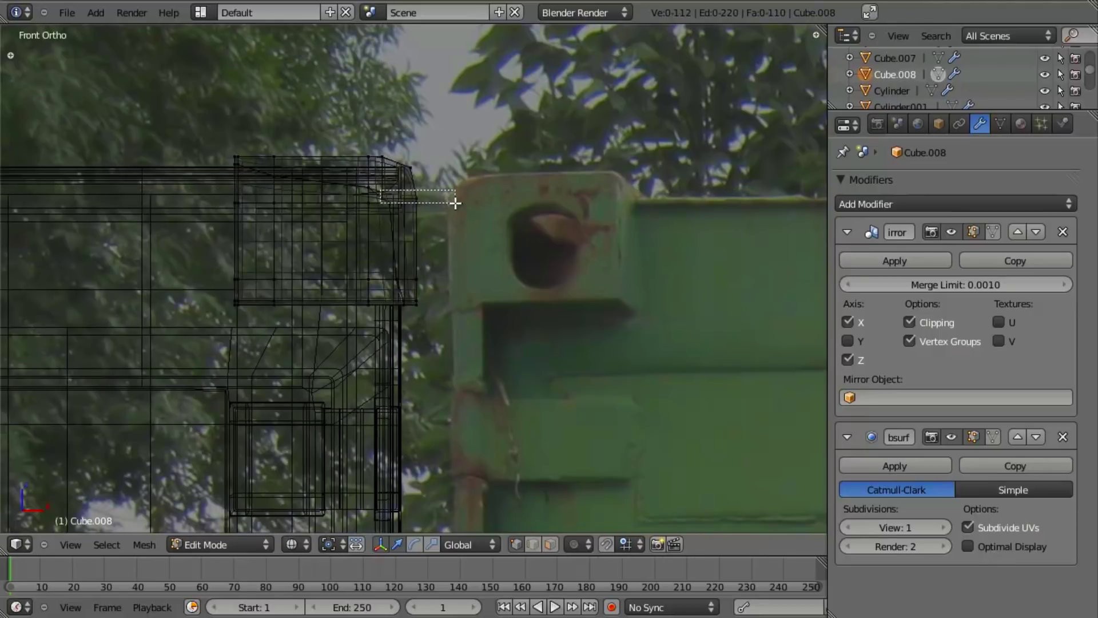
{"action": "key", "text": "z"}
{"action": "key", "text": "g"}
{"action": "key", "text": "z"}
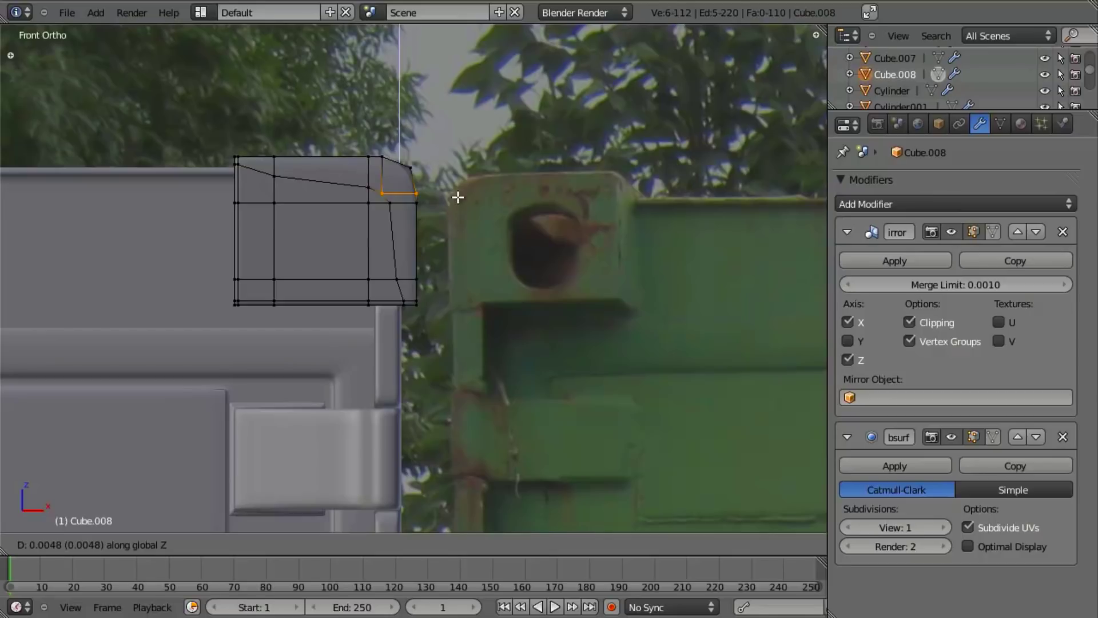
{"action": "left_click", "coordinate": [459, 191]}
{"action": "key", "text": "Tab"}
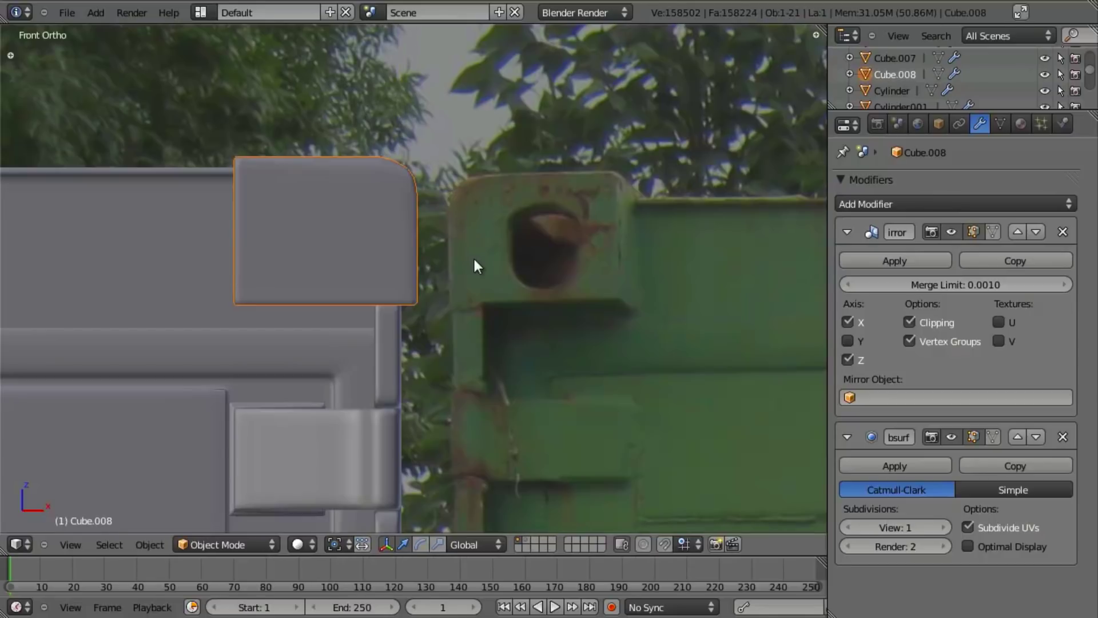
{"action": "scroll", "coordinate": [472, 260], "scroll_direction": "up", "scroll_amount": 2}
{"action": "key", "text": "Tab"}
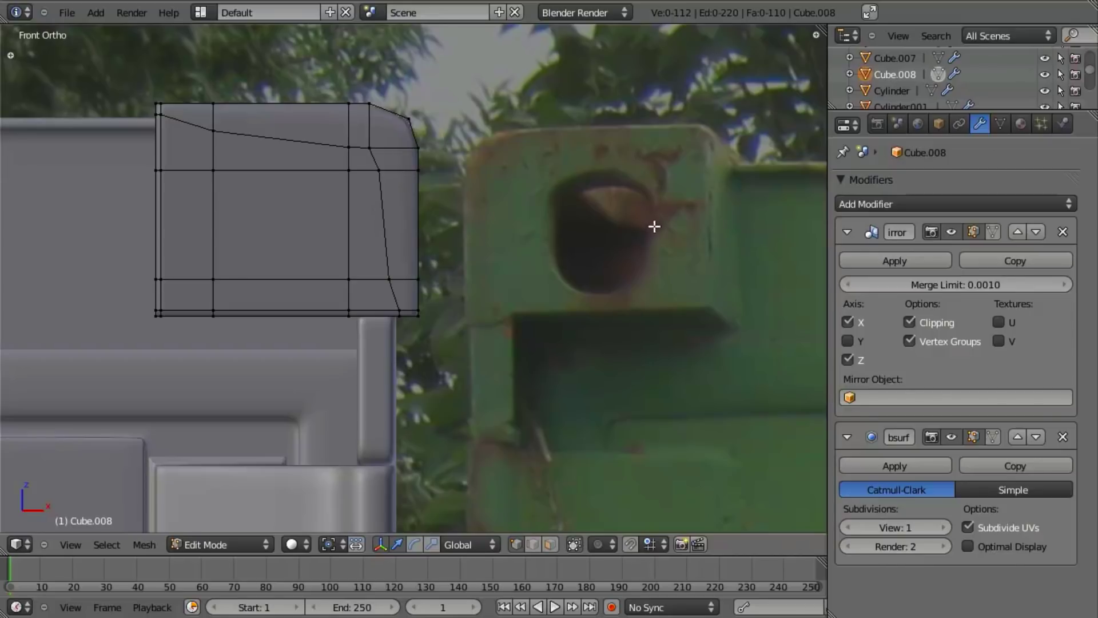
- Move the outer of the two vertical hole-framing loops about -0.011 along X on the corner block
{"action": "scroll", "coordinate": [649, 227], "scroll_direction": "down", "scroll_amount": 7}
{"action": "middle_click_drag", "start_coordinate": [625, 277], "coordinate": [344, 306], "text": "shift"}
{"action": "middle_click_drag", "start_coordinate": [215, 315], "coordinate": [618, 276], "text": "shift"}
{"action": "scroll", "coordinate": [476, 275], "scroll_direction": "up", "scroll_amount": 7}
{"action": "middle_click_drag", "start_coordinate": [499, 183], "coordinate": [398, 304], "text": "shift"}
{"action": "right_click", "coordinate": [428, 266], "text": "alt"}
{"action": "right_click", "coordinate": [419, 278], "text": "alt"}
{"action": "key", "text": "g"}
{"action": "key", "text": "x"}
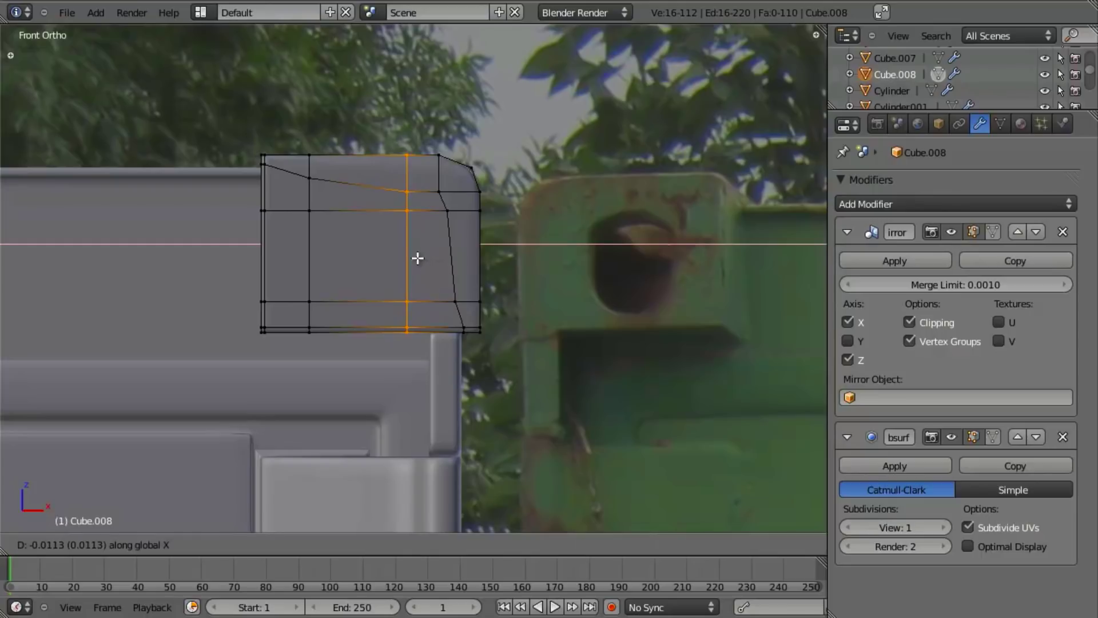
{"action": "left_click", "coordinate": [418, 259]}
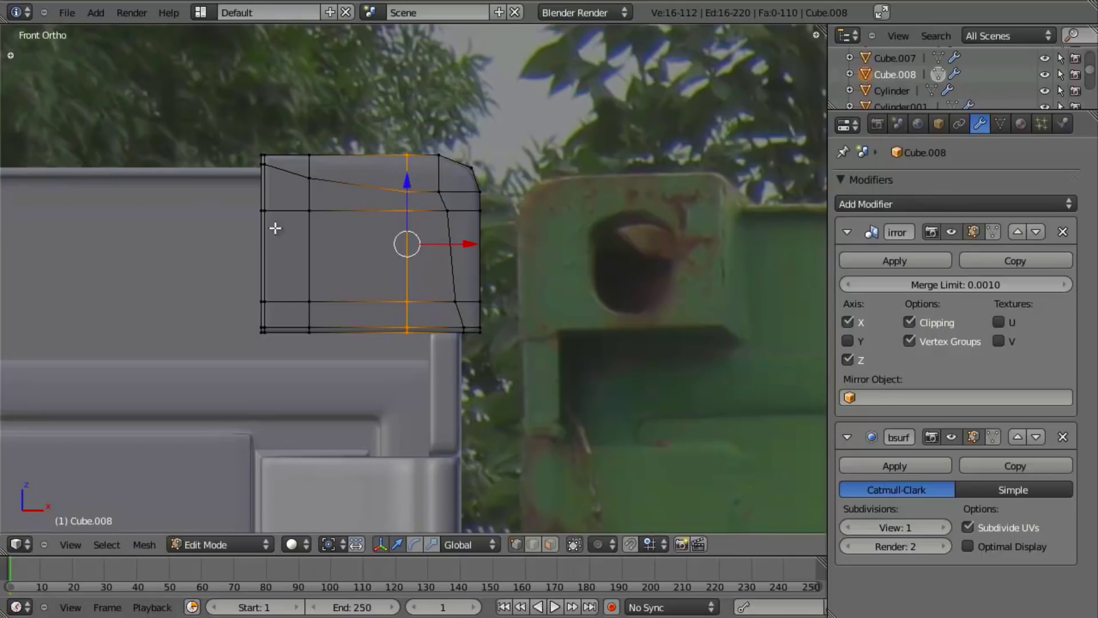
- Switch to face selection and extrude the framed face on the block's front by a very small amount
{"action": "key", "text": "a"}
{"action": "key", "text": "ctrl+Tab"}
{"action": "left_click", "coordinate": [355, 304]}
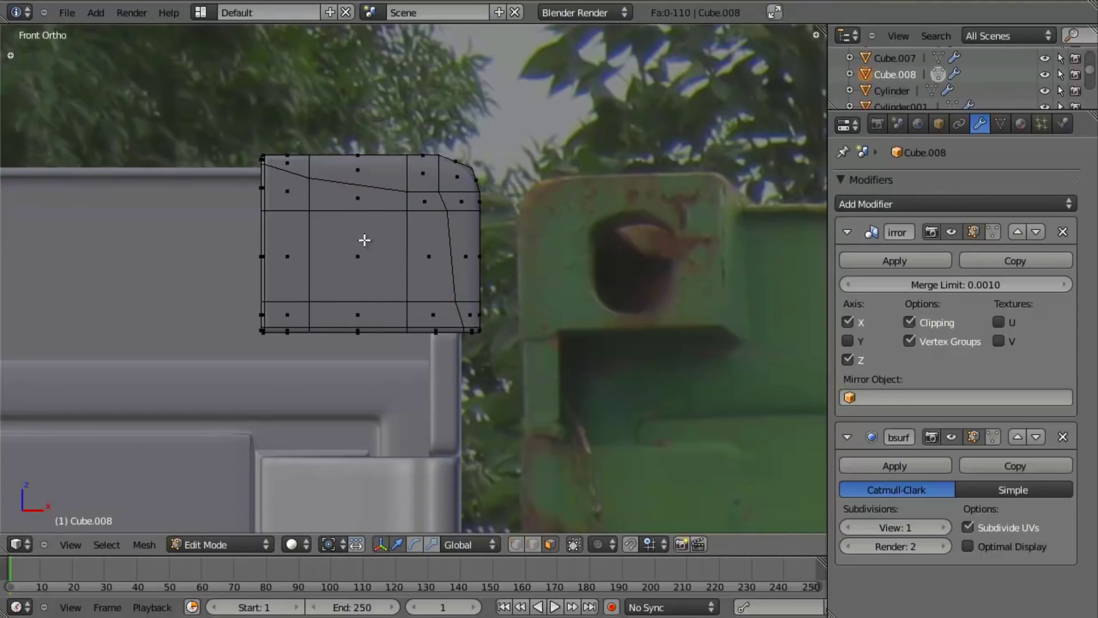
{"action": "right_click", "coordinate": [365, 241]}
{"action": "scroll", "coordinate": [416, 247], "scroll_direction": "up", "scroll_amount": 2}
{"action": "middle_click_drag", "start_coordinate": [417, 248], "coordinate": [407, 277]}
{"action": "key", "text": "e"}
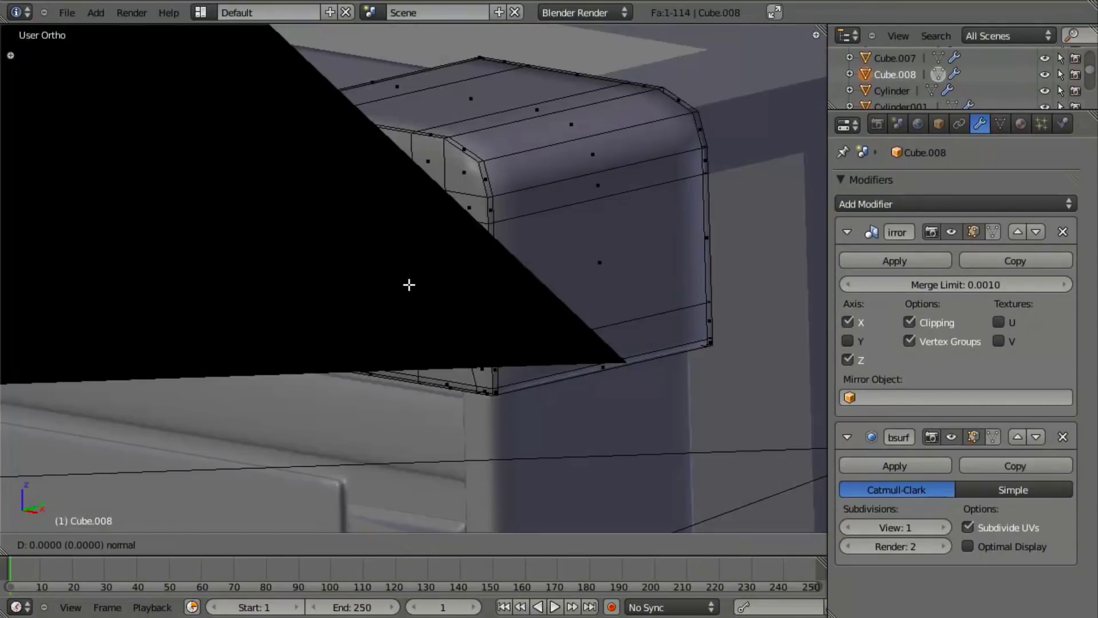
{"action": "left_click", "coordinate": [412, 284]}
{"action": "middle_click_drag", "start_coordinate": [589, 248], "coordinate": [544, 282]}
{"action": "scroll", "coordinate": [434, 287], "scroll_direction": "up", "scroll_amount": 3}
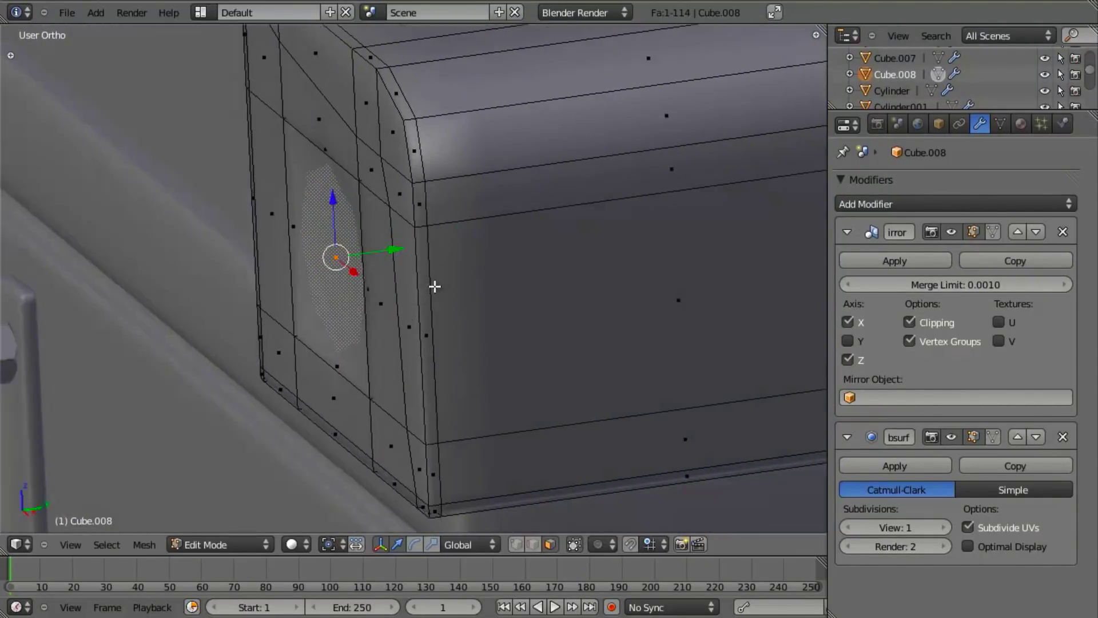
- Extrude the front hole face again into the block, and move it back along Y so that the recess stays shallow
{"action": "key", "text": "z"}
{"action": "middle_click_drag", "start_coordinate": [421, 300], "coordinate": [394, 304]}
{"action": "key", "text": "e"}
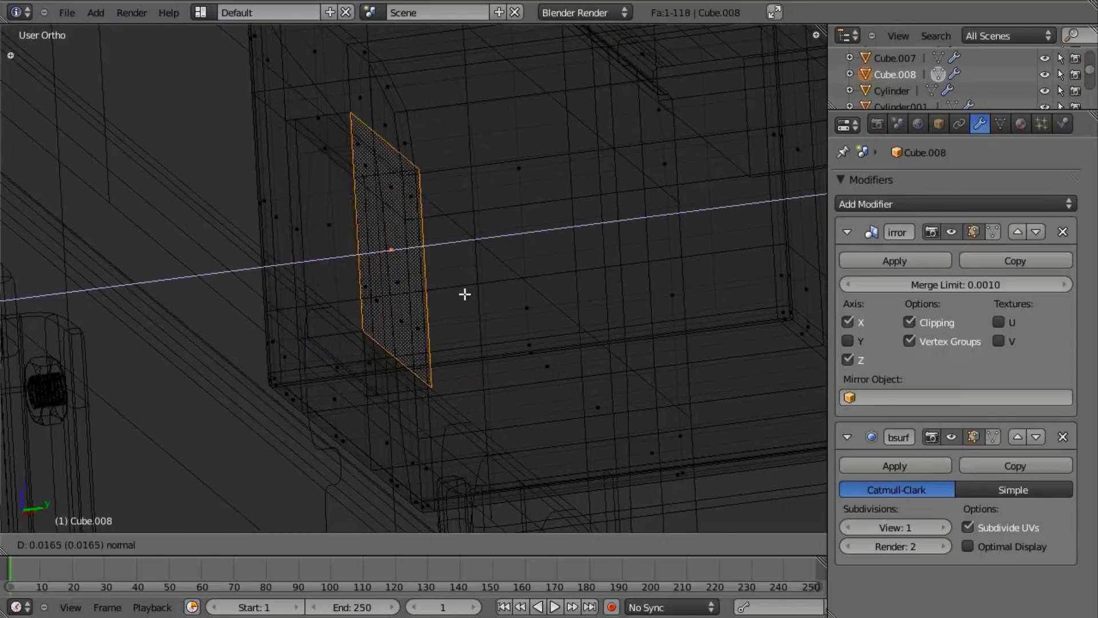
{"action": "left_click", "coordinate": [625, 265]}
{"action": "key", "text": "x"}
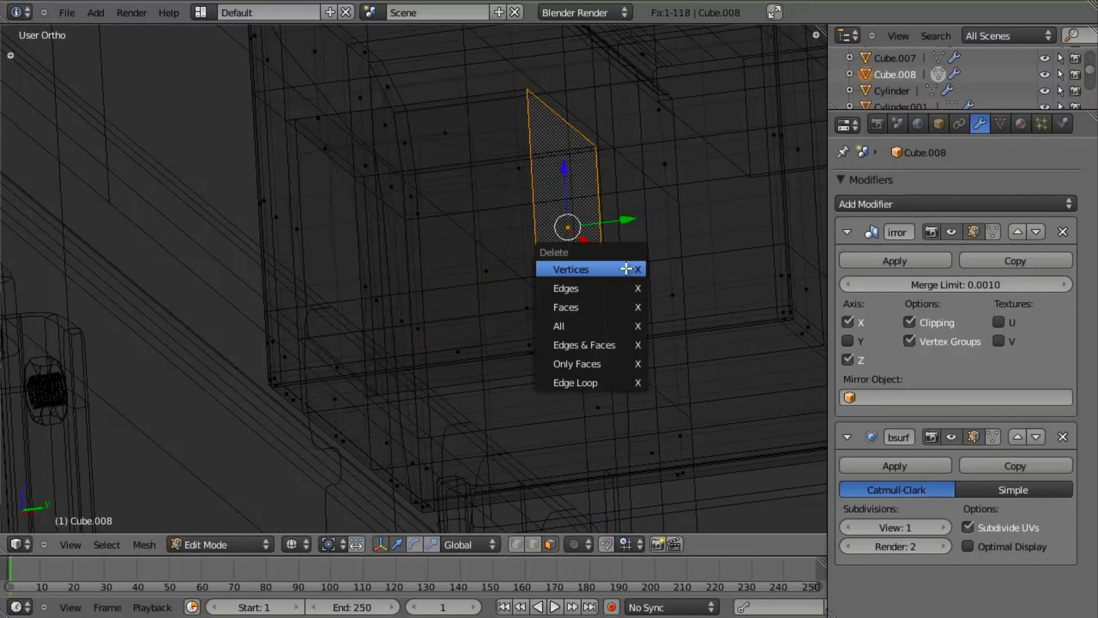
{"action": "key", "text": "Escape"}
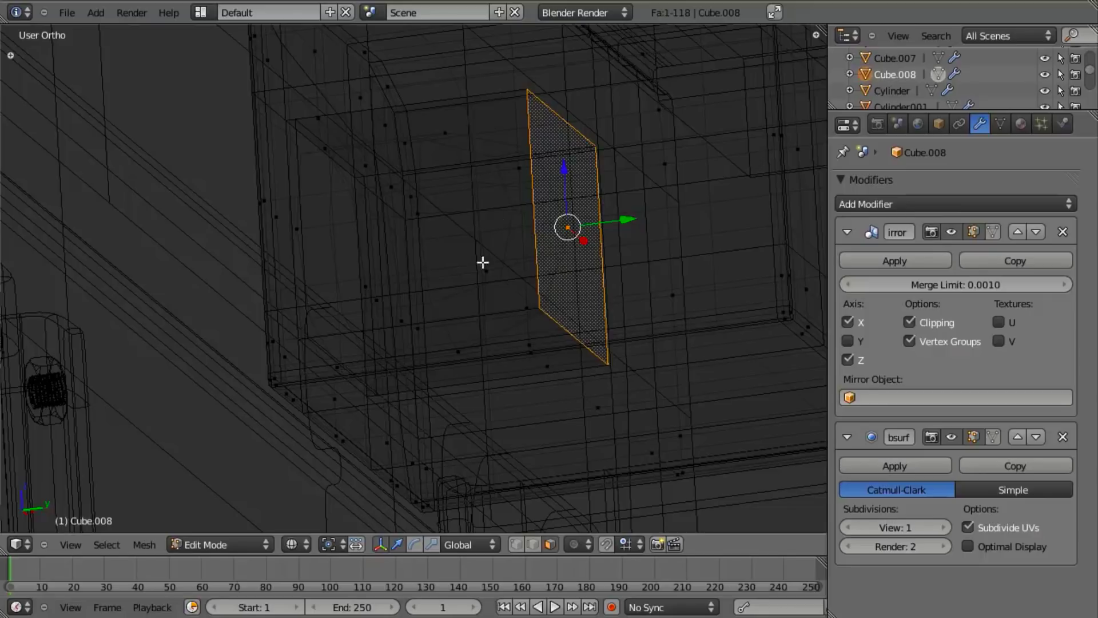
{"action": "key", "text": "g"}
{"action": "key", "text": "y"}
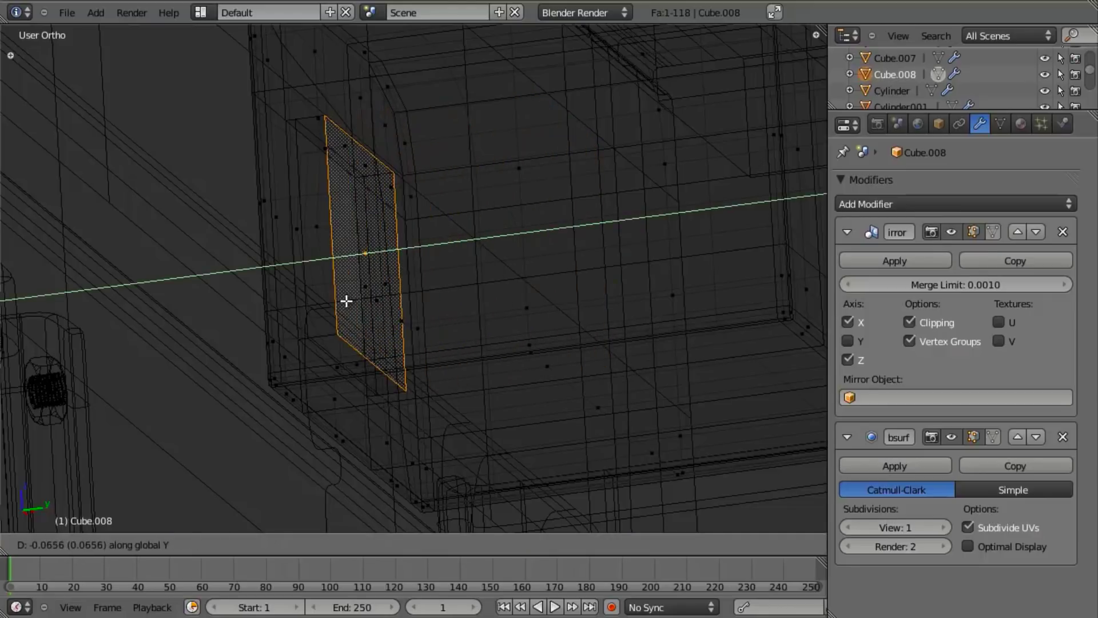
{"action": "left_click", "coordinate": [383, 287]}
- Delete the inner face of the front recess to open the hole
{"action": "key", "text": "z"}
{"action": "key", "text": "x"}
{"action": "left_click", "coordinate": [382, 308]}
- Inspect the smoothed front hole and its rim from several angles, both in Object Mode and on the mesh
{"action": "scroll", "coordinate": [446, 292], "scroll_direction": "down", "scroll_amount": 4}
{"action": "middle_click_drag", "start_coordinate": [349, 295], "coordinate": [476, 294]}
{"action": "scroll", "coordinate": [456, 319], "scroll_direction": "down", "scroll_amount": 3}
{"action": "scroll", "coordinate": [432, 304], "scroll_direction": "up", "scroll_amount": 5}
{"action": "key", "text": "z"}
{"action": "key", "text": "z"}
{"action": "key", "text": "Tab"}
{"action": "scroll", "coordinate": [445, 298], "scroll_direction": "down", "scroll_amount": 5}
{"action": "scroll", "coordinate": [452, 300], "scroll_direction": "up", "scroll_amount": 2}
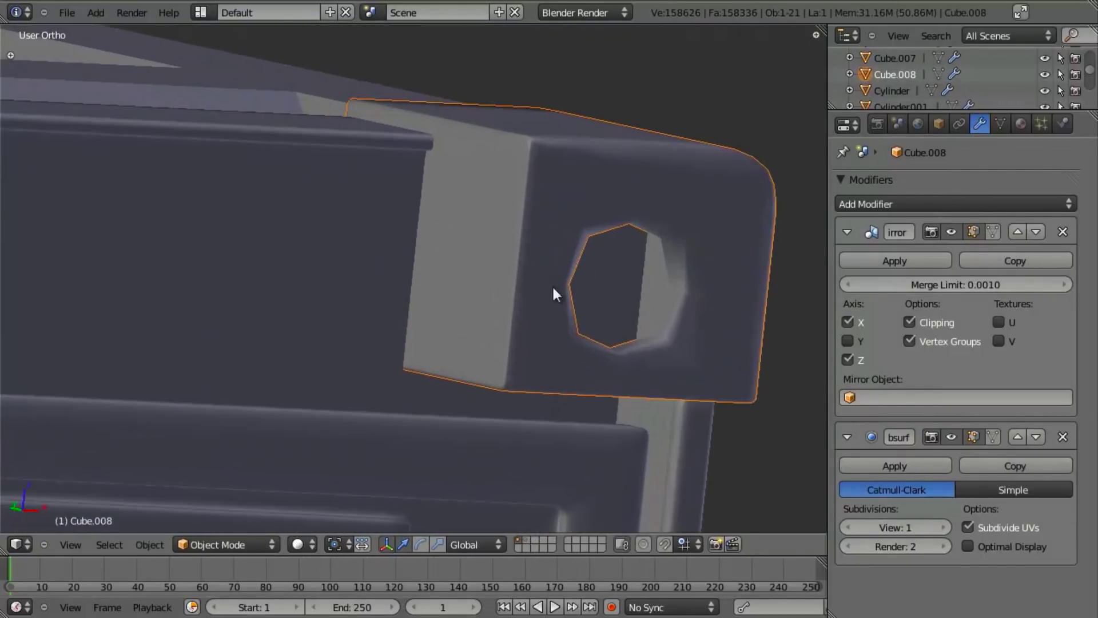
{"action": "key", "text": "Tab"}
{"action": "scroll", "coordinate": [385, 337], "scroll_direction": "up", "scroll_amount": 4}
{"action": "key", "text": "z"}
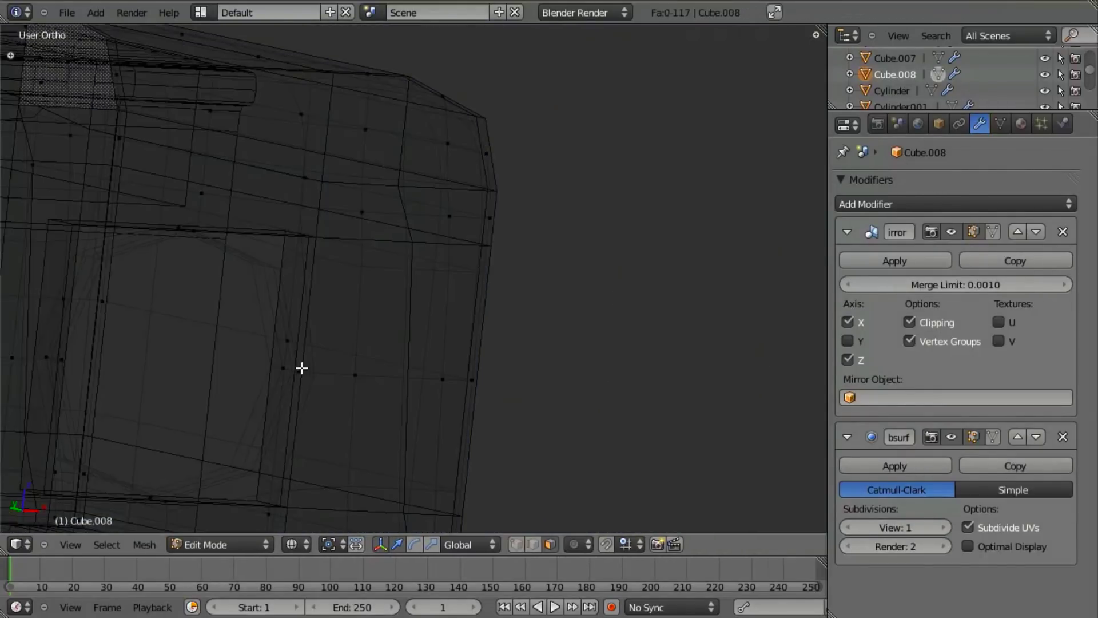
{"action": "key", "text": "z"}
{"action": "scroll", "coordinate": [323, 295], "scroll_direction": "down", "scroll_amount": 2}
{"action": "middle_click_drag", "start_coordinate": [347, 298], "coordinate": [356, 272]}
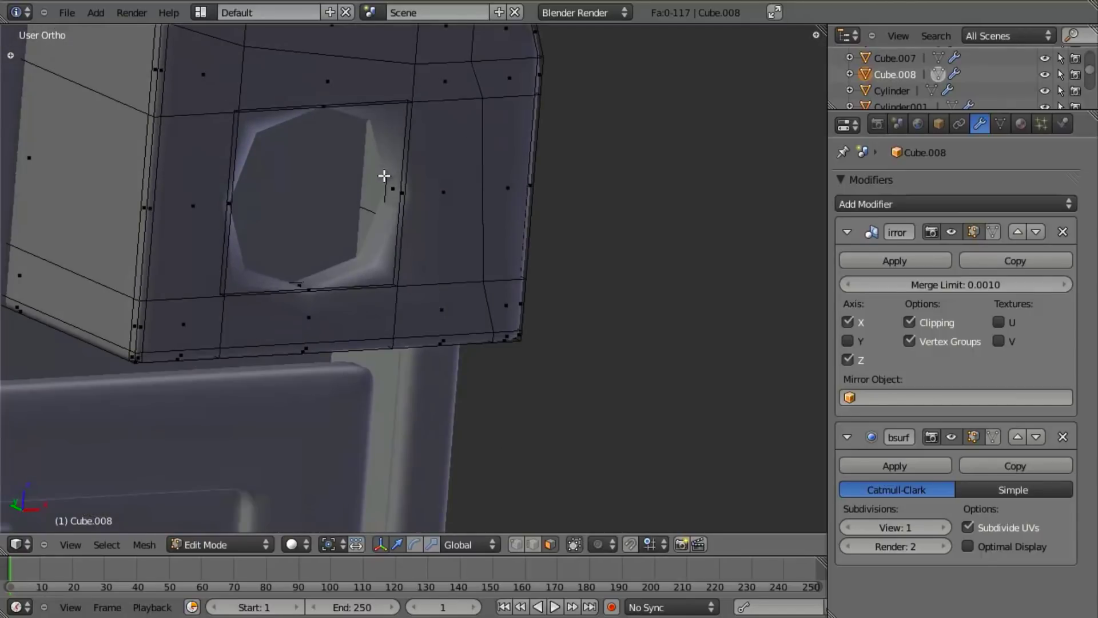
- Add two loops across the corner block's depth in top view and scale them apart along Y
{"action": "key", "text": "KP_7"}
{"action": "scroll", "coordinate": [377, 200], "scroll_direction": "down", "scroll_amount": 10}
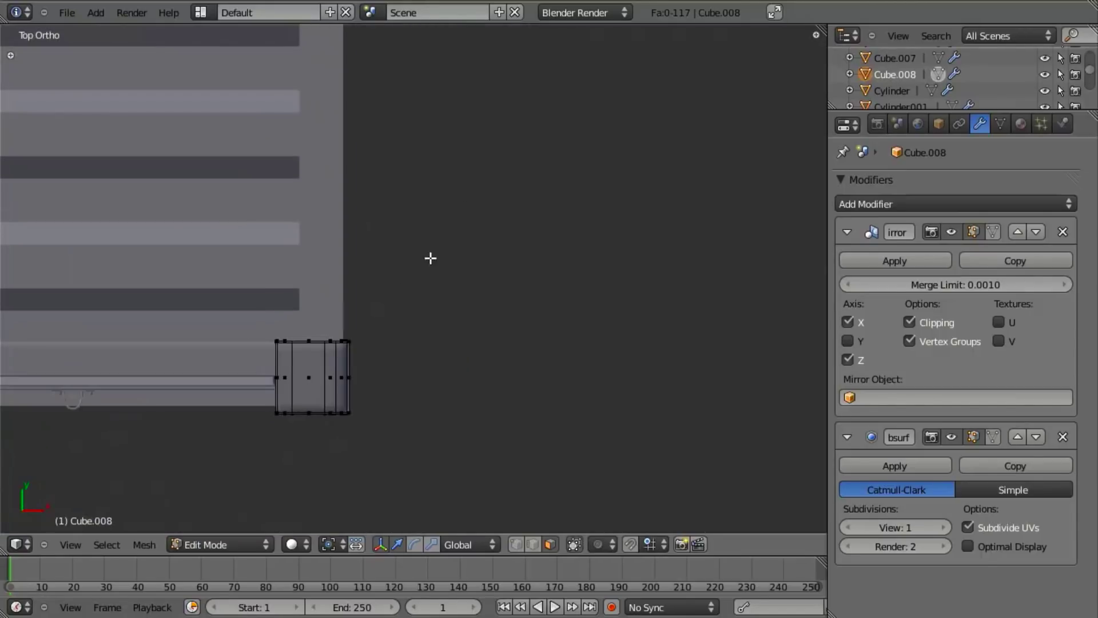
{"action": "middle_click_drag", "start_coordinate": [409, 355], "coordinate": [489, 246], "text": "shift"}
{"action": "scroll", "coordinate": [489, 246], "scroll_direction": "up", "scroll_amount": 4}
{"action": "key", "text": "z"}
{"action": "scroll", "coordinate": [447, 285], "scroll_direction": "up", "scroll_amount": 2}
{"action": "key", "text": "ctrl+Tab"}
{"action": "left_click", "coordinate": [439, 211]}
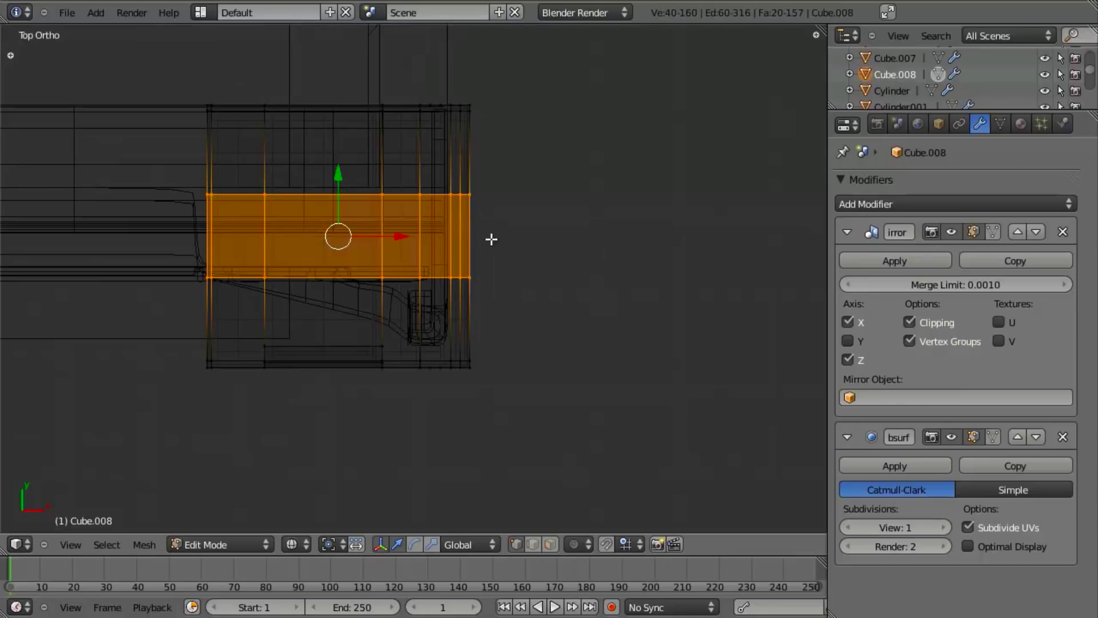
{"action": "key", "text": "s"}
{"action": "key", "text": "y"}
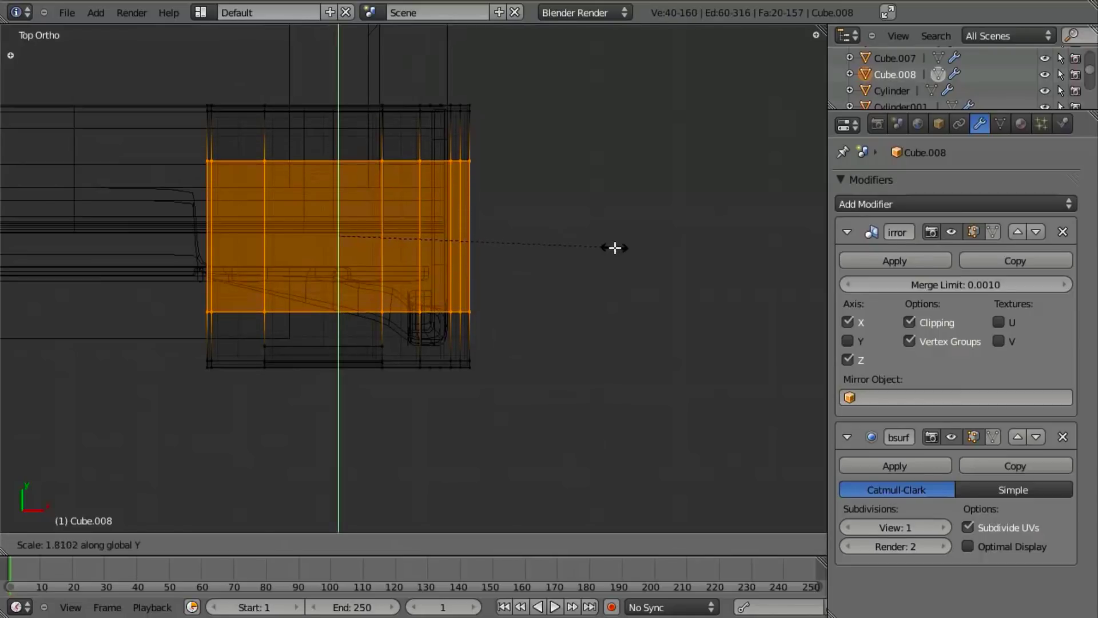
{"action": "left_click", "coordinate": [589, 246]}
- Turn on the edge length display and select the front hole's outer vertical edge to read its length
{"action": "key", "text": "z"}
{"action": "mouse_move", "coordinate": [590, 246]}
{"action": "middle_mouse_down"}
{"action": "mouse_move", "coordinate": [404, 245]}
{"action": "mouse_move", "coordinate": [586, 248]}
{"action": "middle_mouse_up"}
{"action": "scroll", "coordinate": [589, 251], "scroll_direction": "up", "scroll_amount": 3}
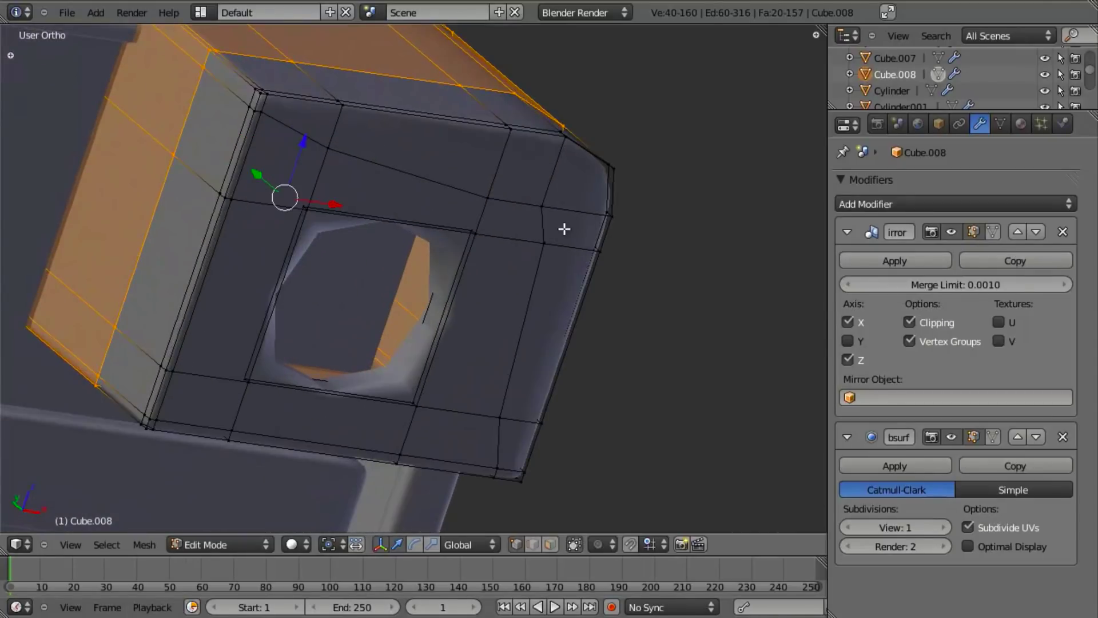
{"action": "key", "text": "n"}
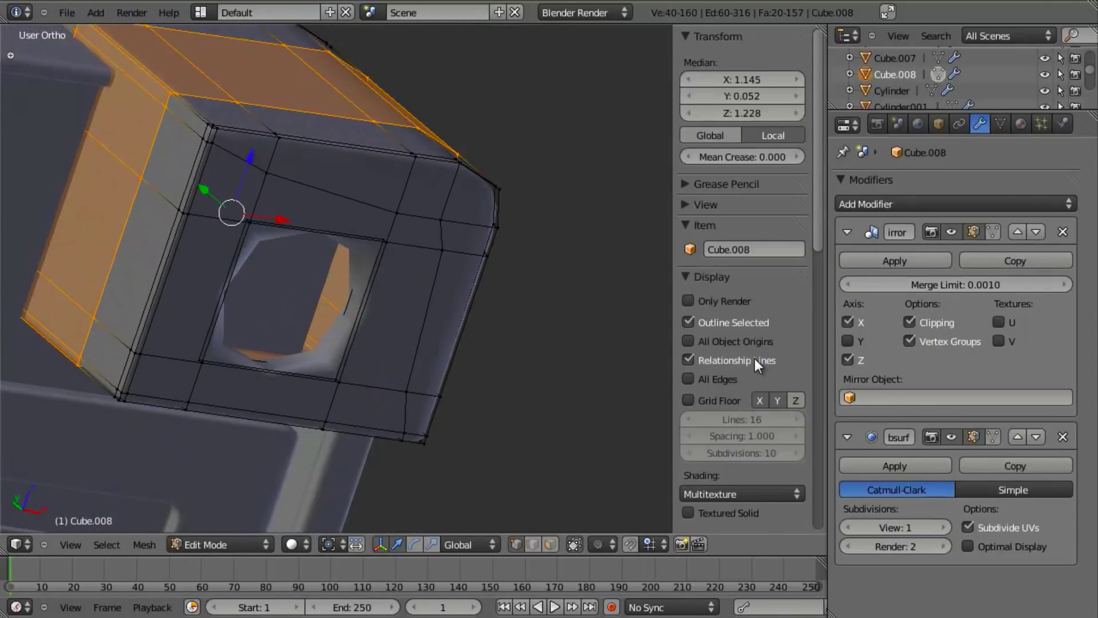
{"action": "scroll", "coordinate": [754, 358], "scroll_direction": "down", "scroll_amount": 12}
{"action": "left_click", "coordinate": [710, 458]}
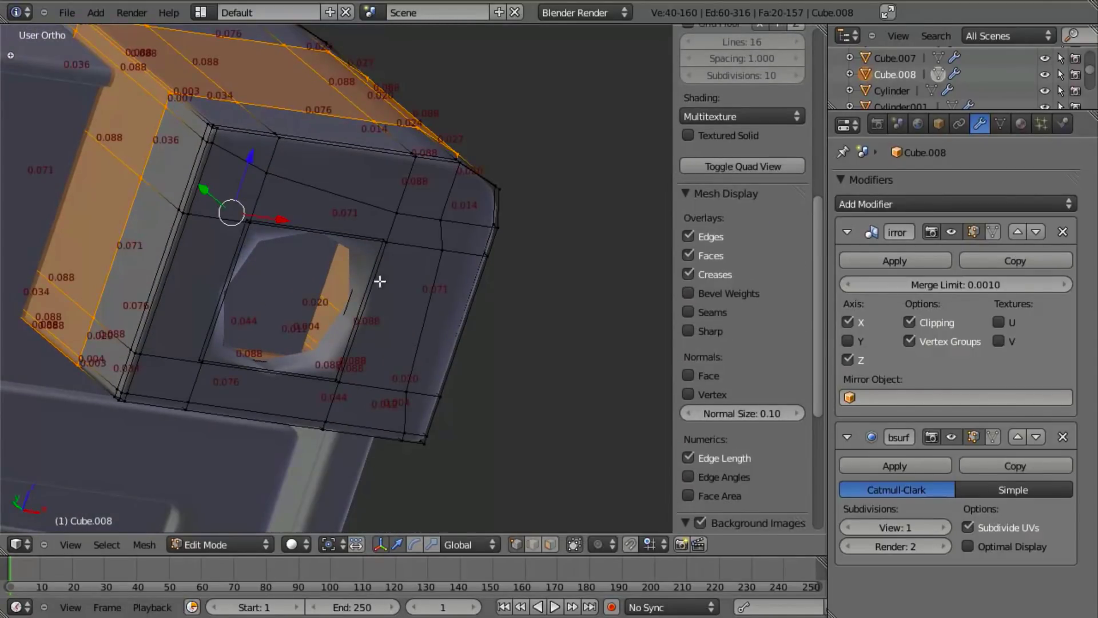
{"action": "right_click", "coordinate": [388, 247]}
{"action": "right_click", "coordinate": [339, 380], "text": "shift"}
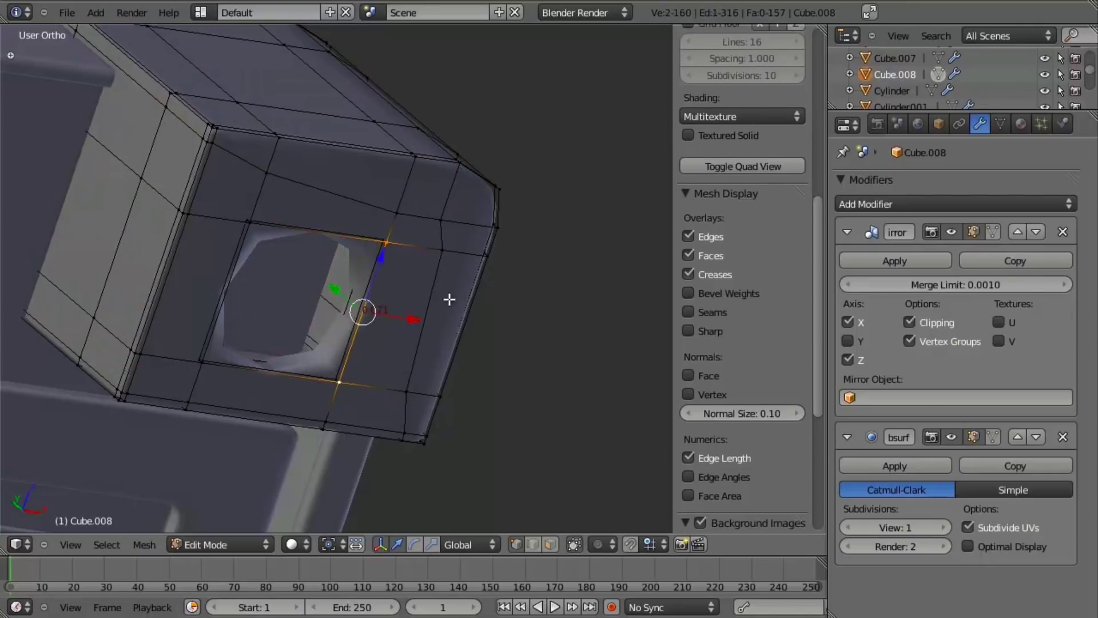
- Select both depth loops on the block and scale them along Y until the edges between them measure 0.071
{"action": "middle_click_drag", "start_coordinate": [451, 302], "coordinate": [403, 265]}
{"action": "scroll", "coordinate": [400, 268], "scroll_direction": "up", "scroll_amount": 3}
{"action": "scroll", "coordinate": [404, 226], "scroll_direction": "down", "scroll_amount": 3}
{"action": "middle_click_drag", "start_coordinate": [458, 68], "coordinate": [402, 115]}
{"action": "middle_click_drag", "start_coordinate": [399, 64], "coordinate": [367, 251], "text": "shift"}
{"action": "right_click", "coordinate": [303, 315], "text": "alt"}
{"action": "right_click", "coordinate": [371, 203], "text": "alt+shift"}
{"action": "scroll", "coordinate": [537, 458], "scroll_direction": "up", "scroll_amount": 2}
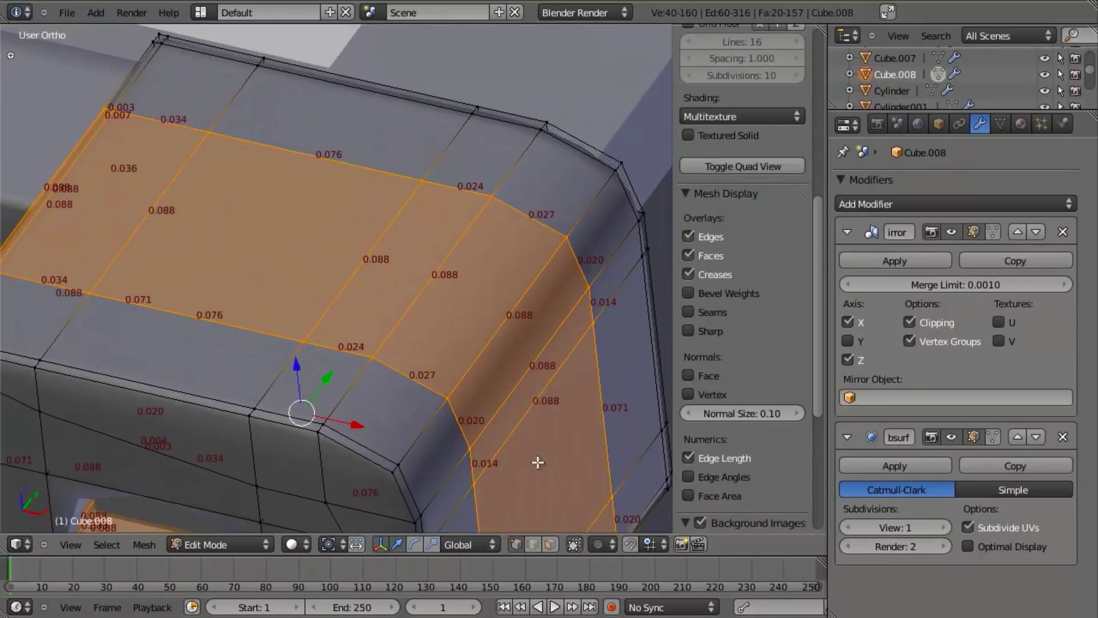
{"action": "key", "text": "s"}
{"action": "key", "text": "y"}
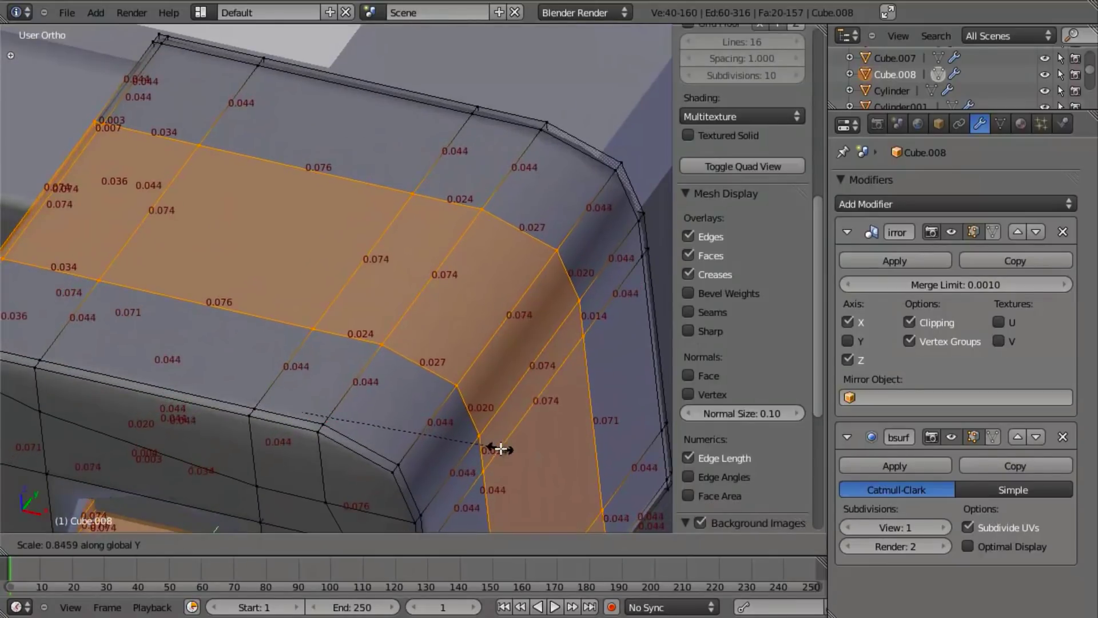
{"action": "left_click", "coordinate": [468, 445]}
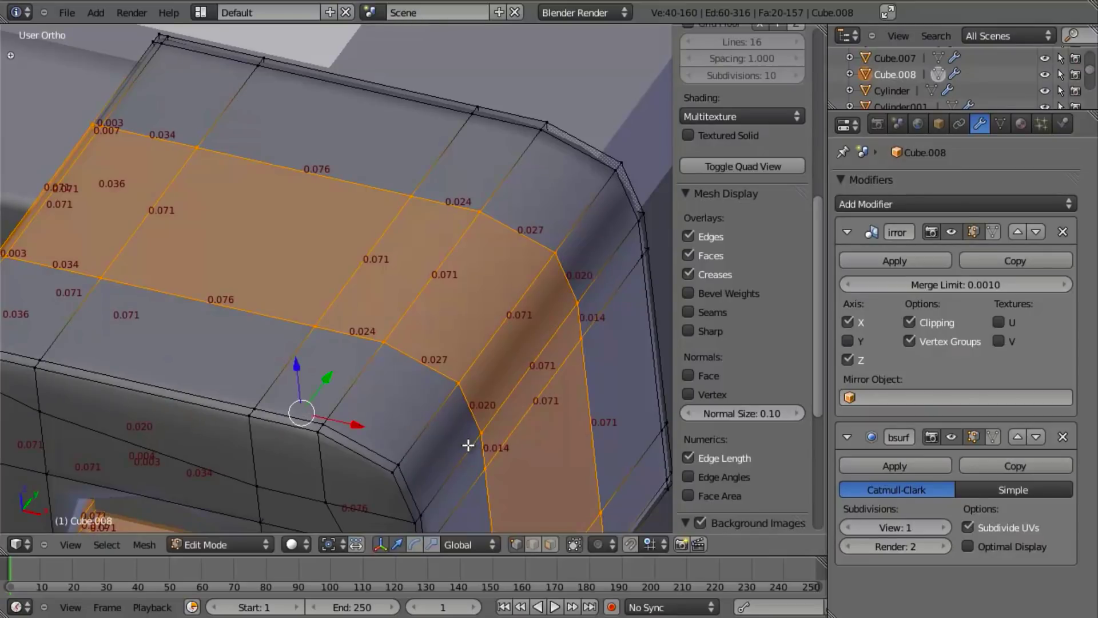
- Select the framed face on the block's top and extrude it about -0.003 along Z
{"action": "key", "text": "a"}
{"action": "scroll", "coordinate": [326, 281], "scroll_direction": "down", "scroll_amount": 4}
{"action": "right_click", "coordinate": [223, 278]}
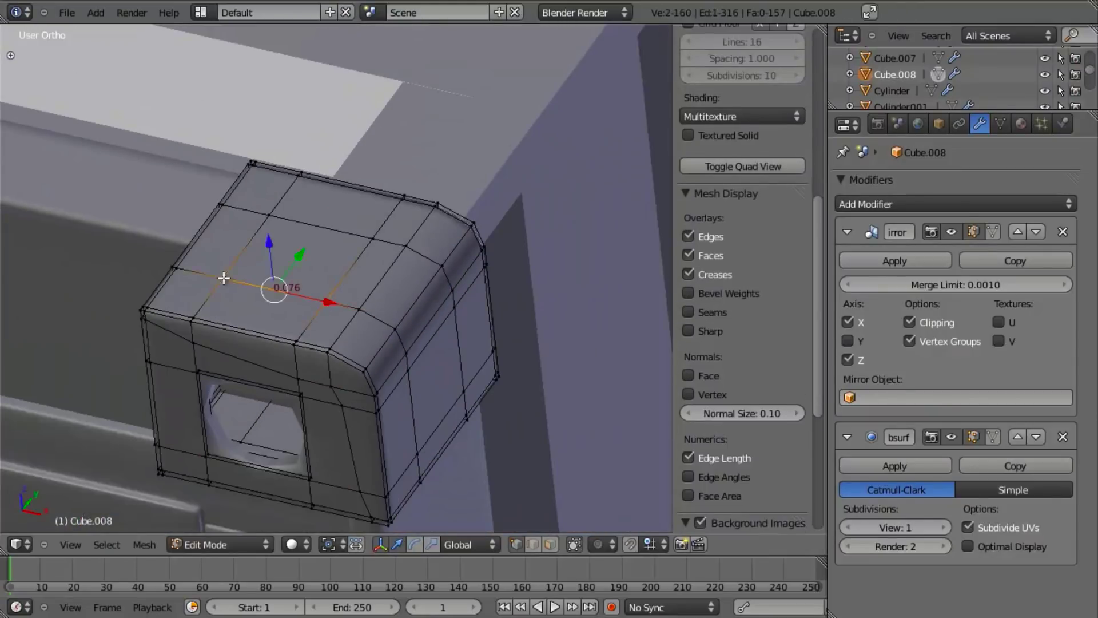
{"action": "right_click", "coordinate": [389, 237], "text": "shift"}
{"action": "scroll", "coordinate": [404, 277], "scroll_direction": "up", "scroll_amount": 3}
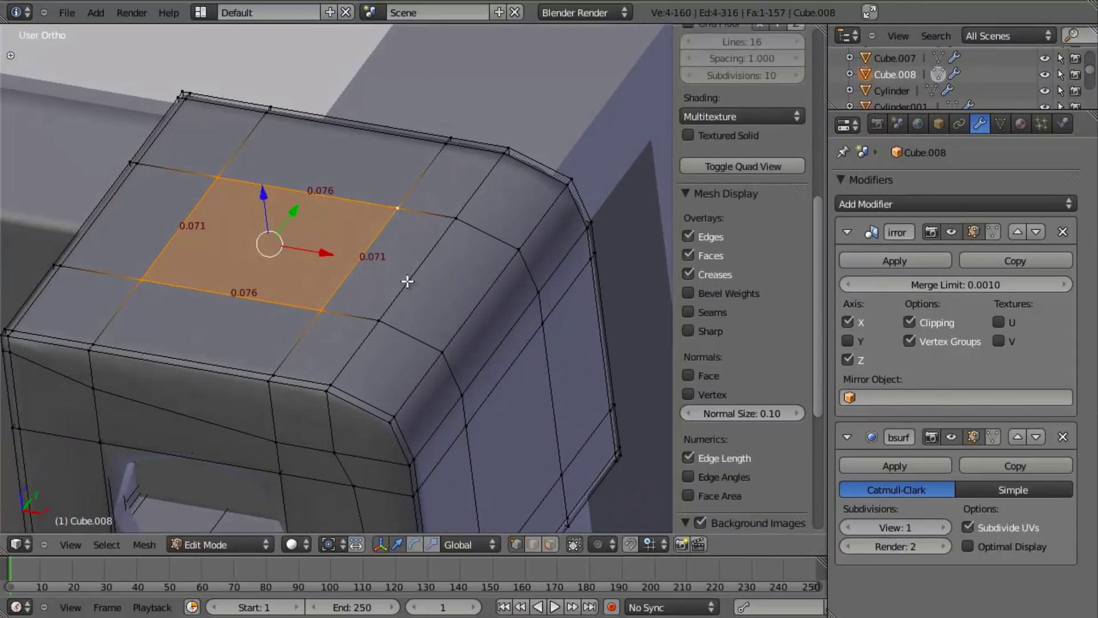
{"action": "key", "text": "e"}
{"action": "key", "text": "z"}
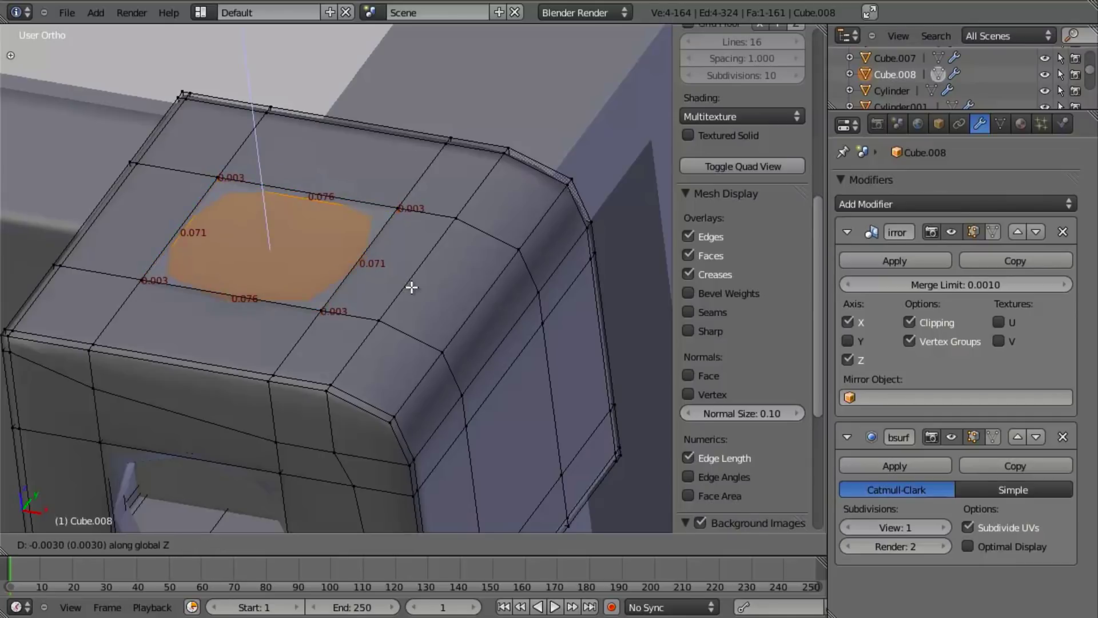
{"action": "left_click", "coordinate": [415, 285]}
- Extrude the top hole face again, lower it about 0.008 along Z, and delete it to open the hole
{"action": "key", "text": "z"}
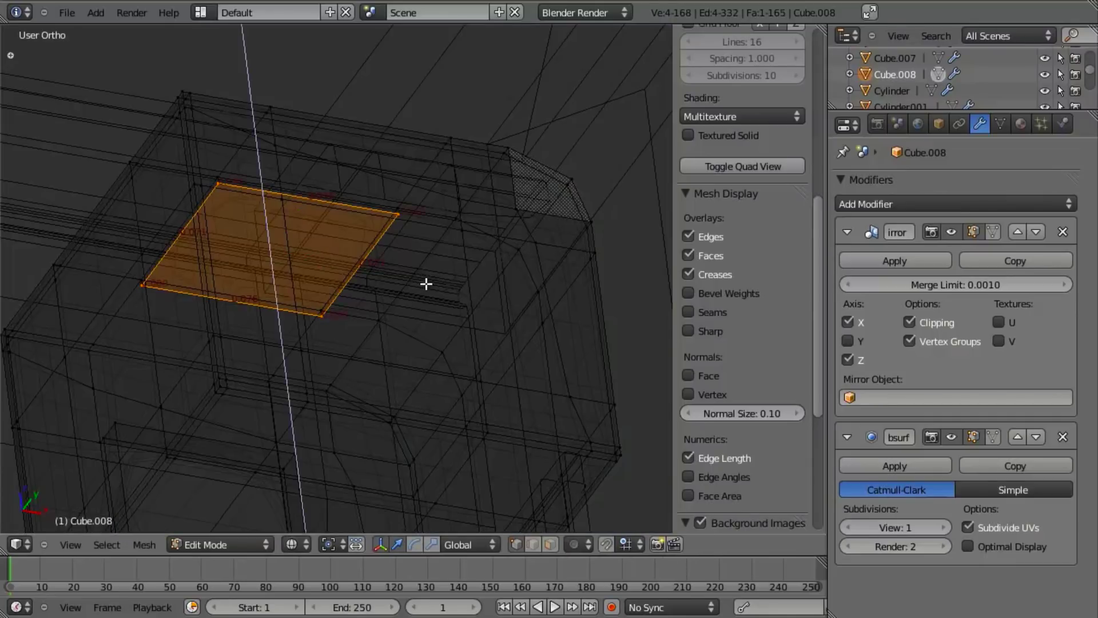
{"action": "key", "text": "g"}
{"action": "key", "text": "z"}
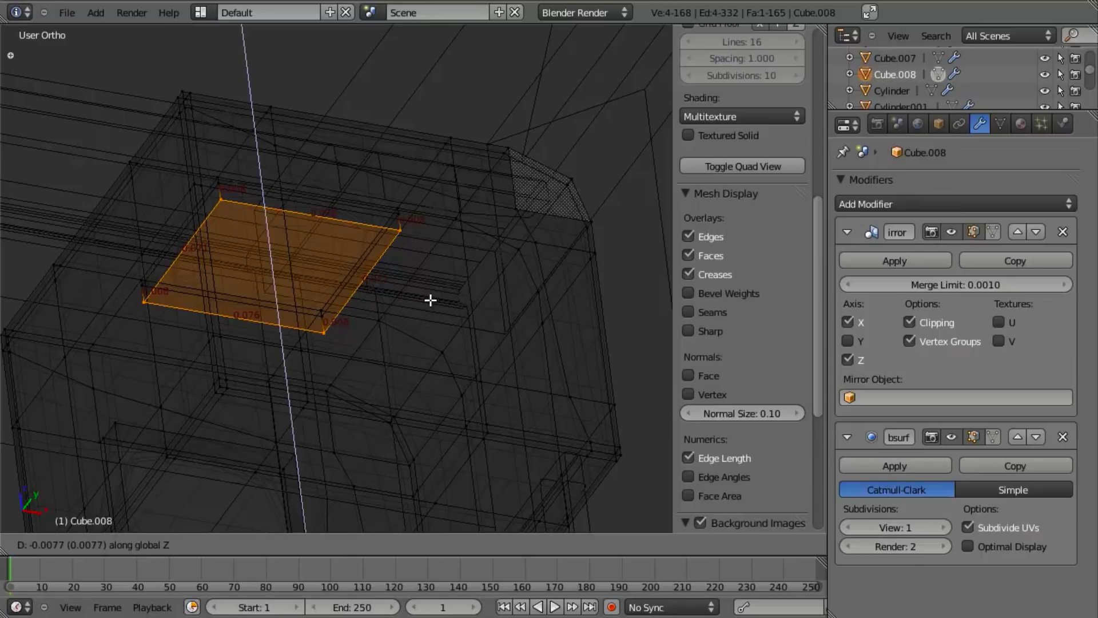
{"action": "left_click", "coordinate": [430, 299]}
{"action": "key", "text": "x"}
{"action": "left_click", "coordinate": [435, 302]}
{"action": "key", "text": "z"}
{"action": "key", "text": "a"}
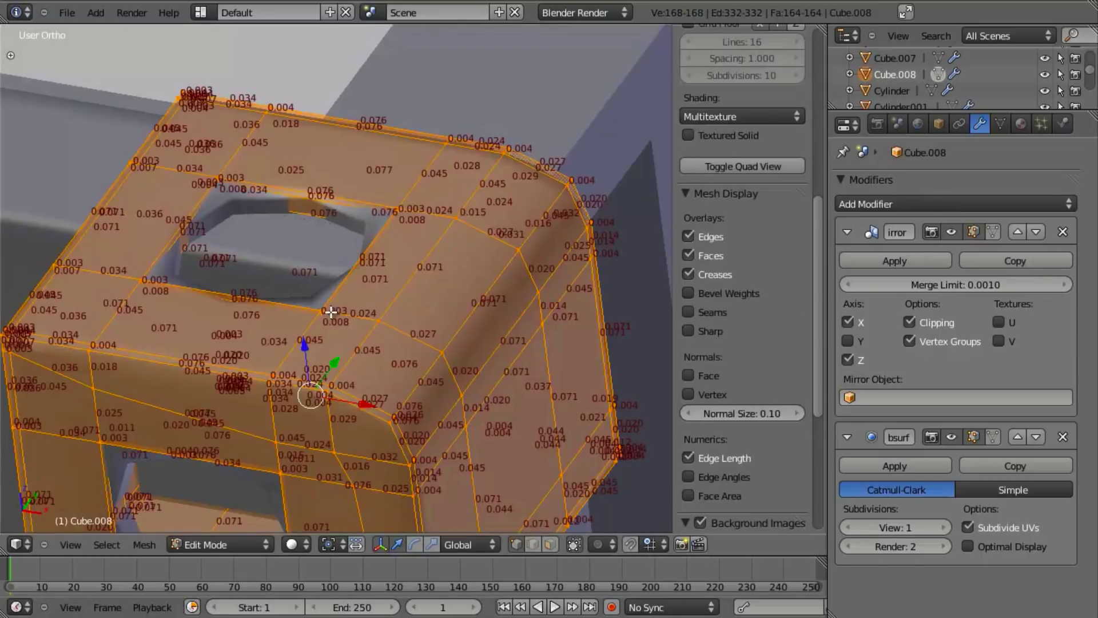
{"action": "key", "text": "Tab"}
{"action": "scroll", "coordinate": [337, 326], "scroll_direction": "up", "scroll_amount": 2}
{"action": "scroll", "coordinate": [369, 308], "scroll_direction": "down", "scroll_amount": 4}
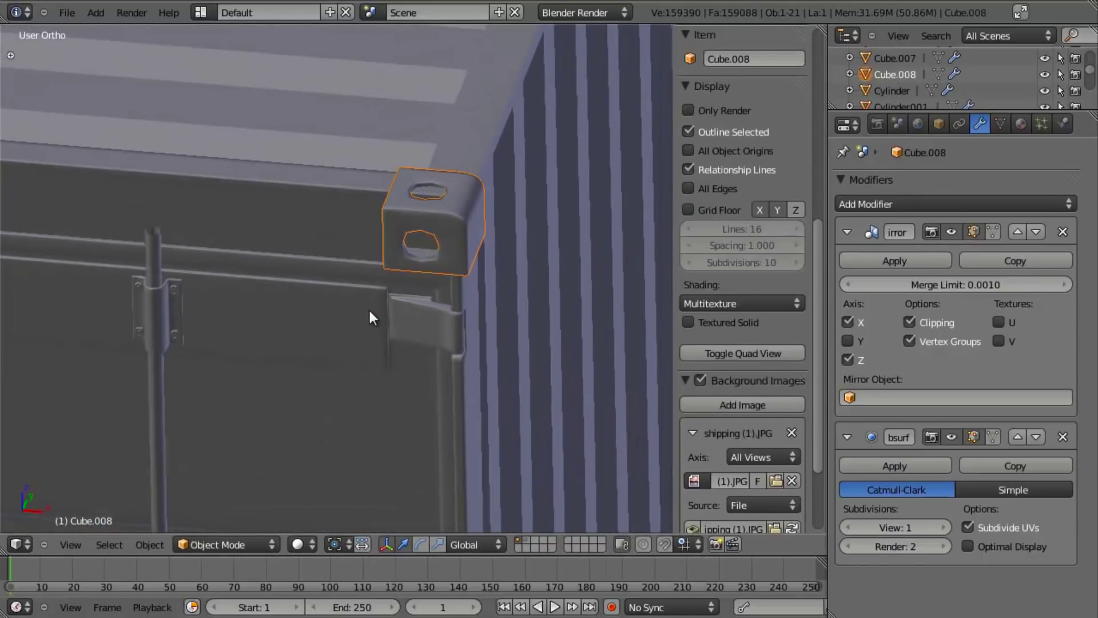
- Select the framed face on the corner block's outer side and extrude it about 0.002 inward
{"action": "middle_click_drag", "start_coordinate": [364, 299], "coordinate": [324, 275]}
{"action": "scroll", "coordinate": [349, 276], "scroll_direction": "up", "scroll_amount": 3}
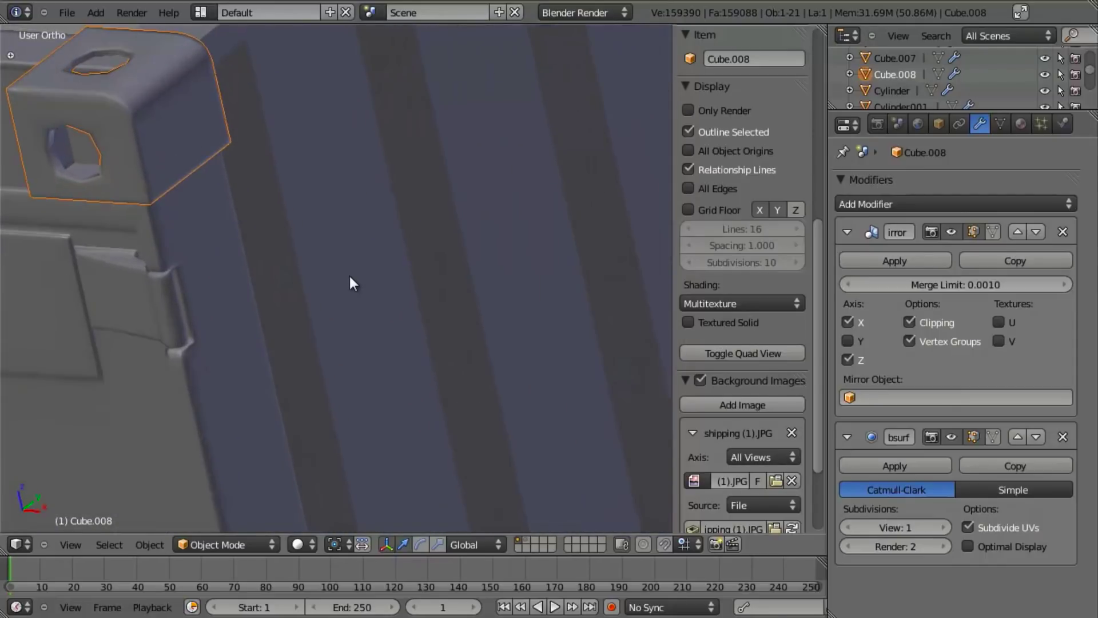
{"action": "key", "text": "Tab"}
{"action": "middle_click_drag", "start_coordinate": [207, 172], "coordinate": [343, 277], "text": "shift"}
{"action": "scroll", "coordinate": [346, 275], "scroll_direction": "up", "scroll_amount": 3}
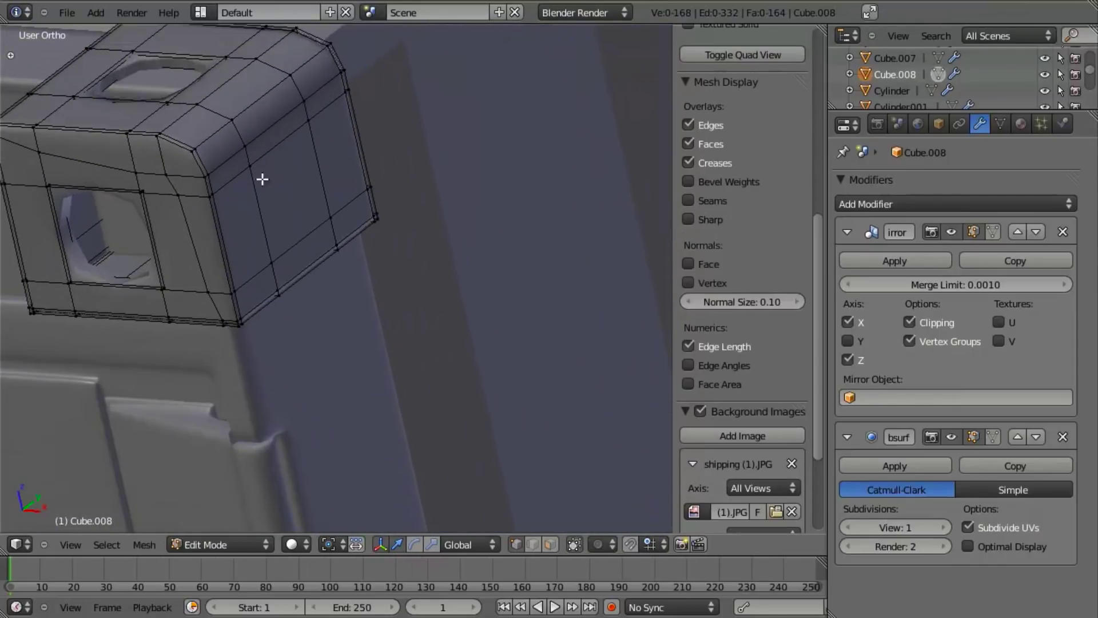
{"action": "right_click", "coordinate": [250, 166]}
{"action": "middle_click_drag", "start_coordinate": [250, 167], "coordinate": [351, 262]}
{"action": "right_click", "coordinate": [344, 353], "text": "shift"}
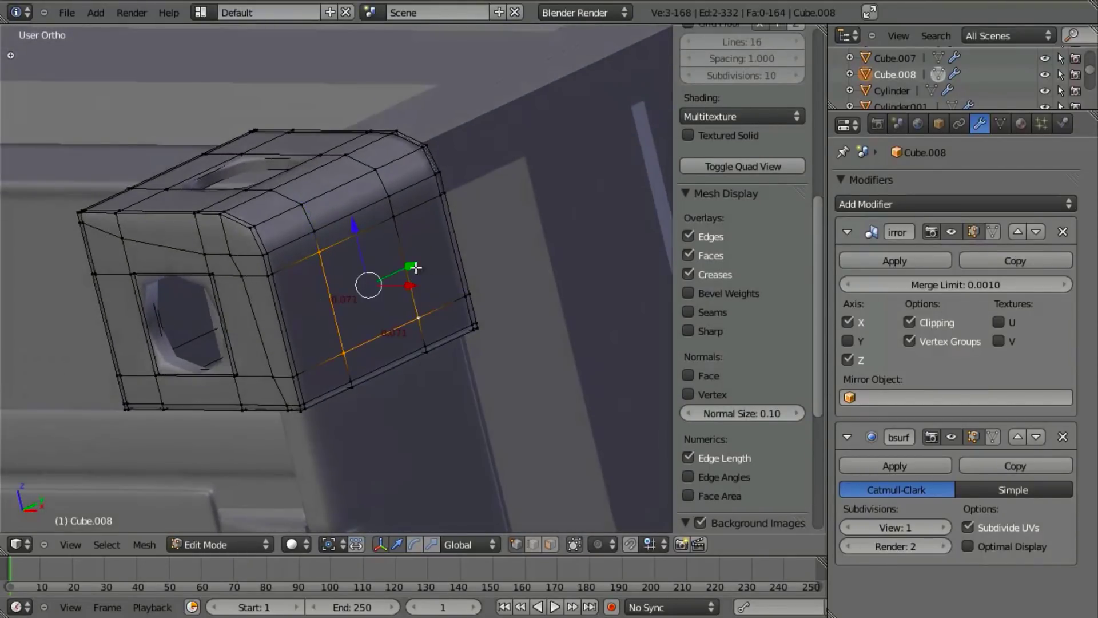
{"action": "right_click", "coordinate": [399, 225], "text": "shift"}
{"action": "scroll", "coordinate": [434, 273], "scroll_direction": "up", "scroll_amount": 4}
{"action": "middle_click_drag", "start_coordinate": [430, 356], "coordinate": [469, 357]}
{"action": "key", "text": "e"}
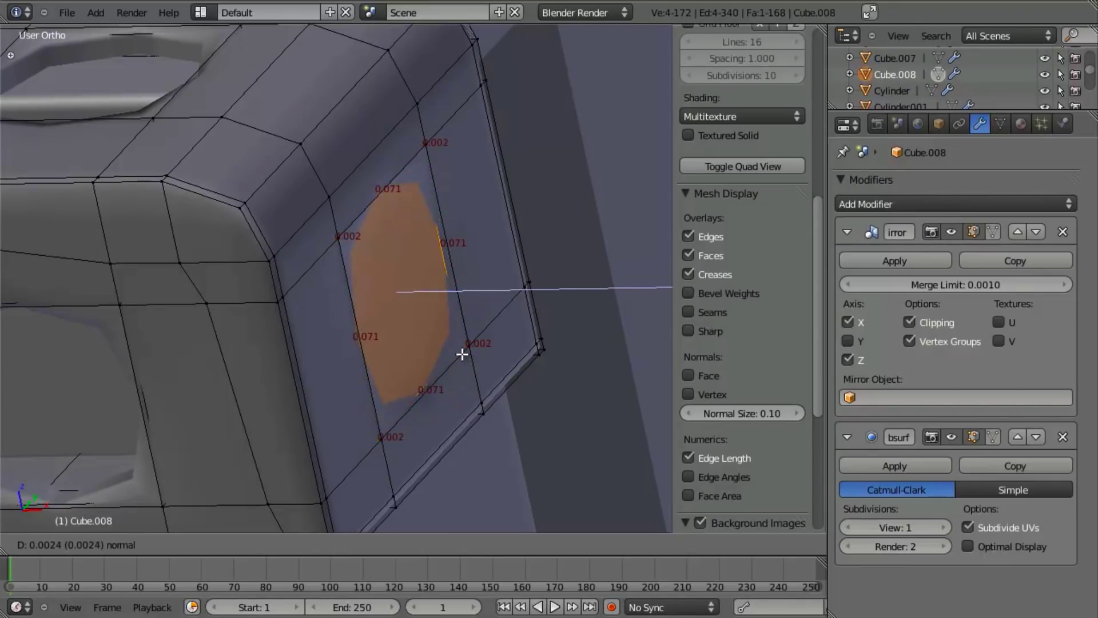
{"action": "left_click", "coordinate": [462, 356]}
- Extrude the side face about 0.004 further inward and delete it to open the hole
{"action": "key", "text": "e"}
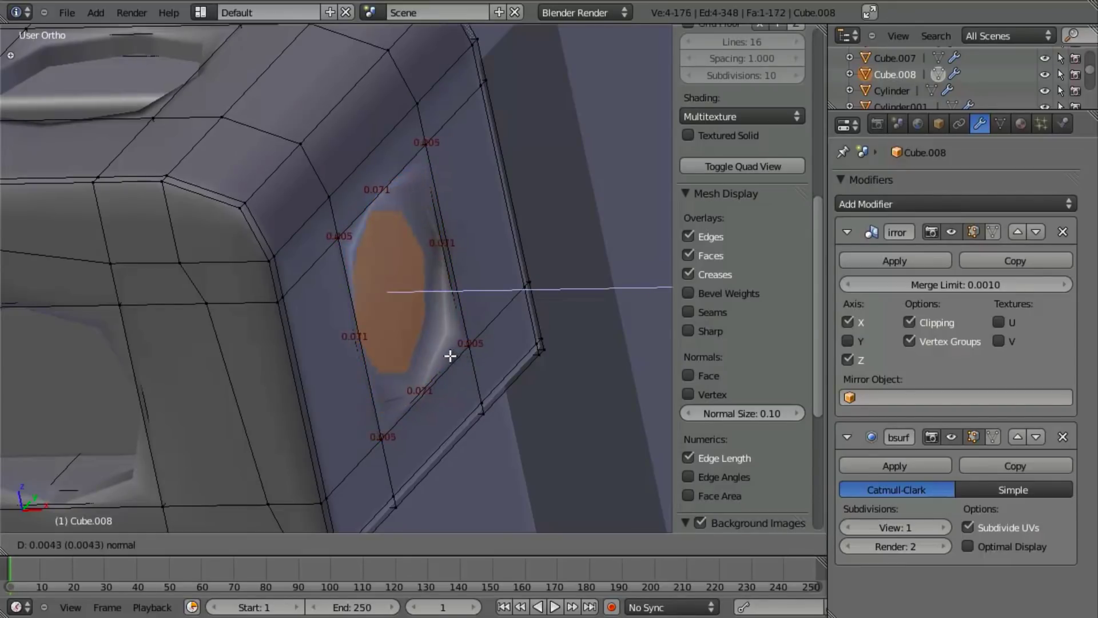
{"action": "right_click", "coordinate": [447, 356]}
{"action": "key", "text": "x"}
{"action": "left_click", "coordinate": [447, 355]}
{"action": "scroll", "coordinate": [442, 338], "scroll_direction": "down", "scroll_amount": 3}
{"action": "scroll", "coordinate": [407, 292], "scroll_direction": "up", "scroll_amount": 3}
{"action": "key", "text": "z"}
{"action": "key", "text": "z"}
- Shift the inner rim of the block's side hole along X and finish editing the block
{"action": "key", "text": "x"}
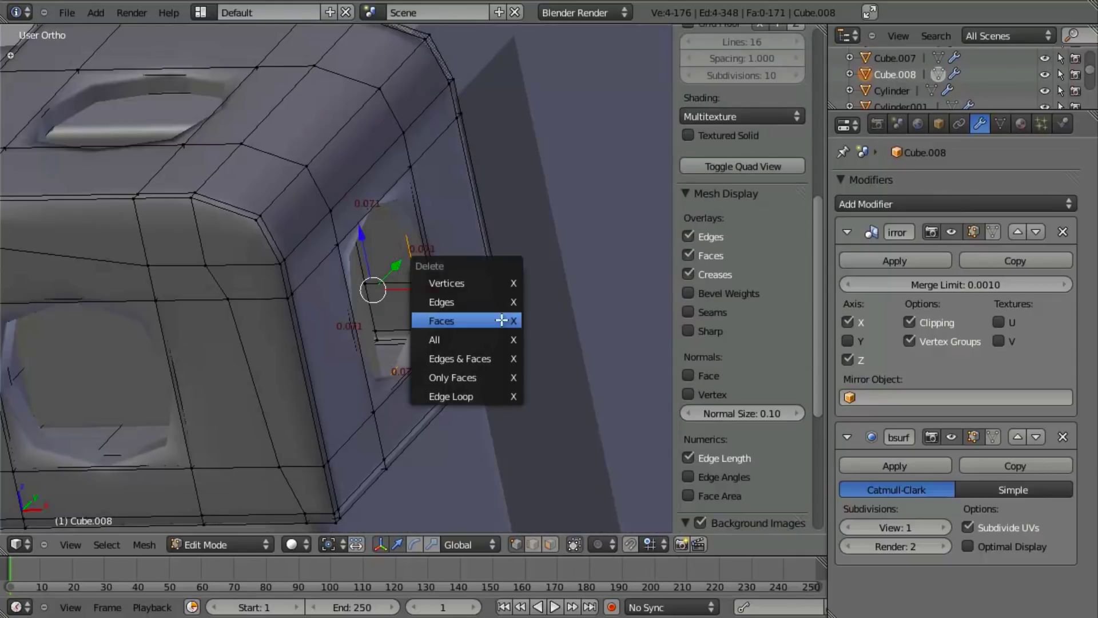
{"action": "key", "text": "g"}
{"action": "key", "text": "x"}
{"action": "left_click", "coordinate": [585, 265]}
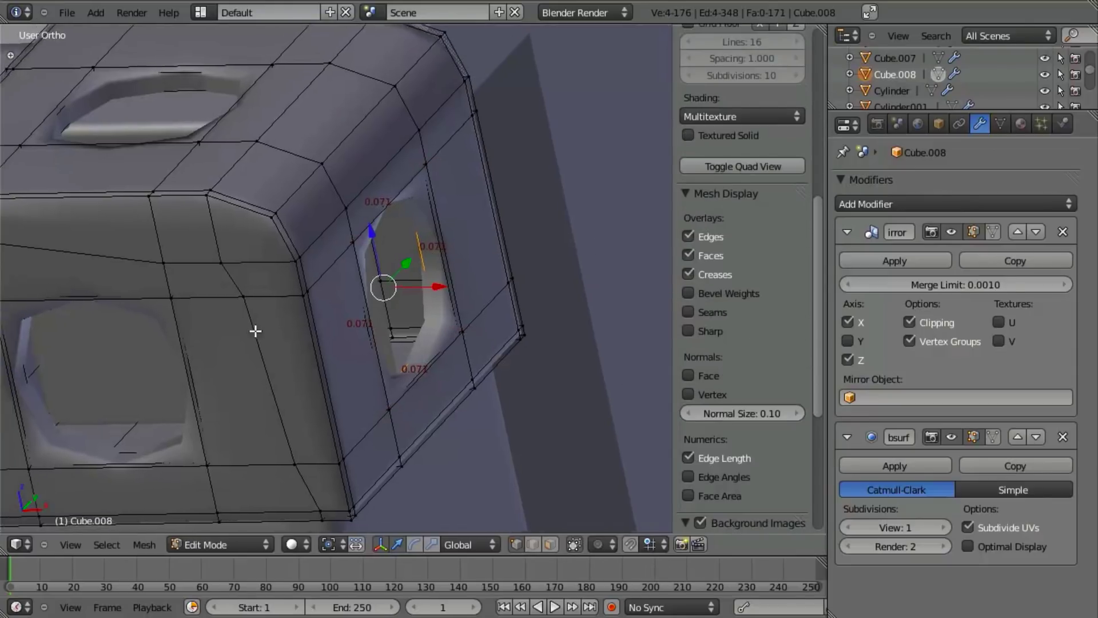
{"action": "key", "text": "Tab"}
- Select the container's front frame and open its mesh for editing near the upper corner block
{"action": "scroll", "coordinate": [304, 369], "scroll_direction": "down", "scroll_amount": 7}
{"action": "key", "text": "a"}
{"action": "scroll", "coordinate": [304, 367], "scroll_direction": "down", "scroll_amount": 4}
{"action": "mouse_move", "coordinate": [366, 321]}
{"action": "middle_mouse_down"}
{"action": "mouse_move", "coordinate": [382, 361]}
{"action": "mouse_move", "coordinate": [351, 349]}
{"action": "mouse_move", "coordinate": [377, 332]}
{"action": "middle_mouse_up"}
{"action": "scroll", "coordinate": [376, 332], "scroll_direction": "up", "scroll_amount": 4}
{"action": "middle_click_drag", "start_coordinate": [382, 456], "coordinate": [320, 391], "text": "shift"}
{"action": "right_click", "coordinate": [291, 394]}
{"action": "key", "text": "Tab"}
{"action": "middle_click_drag", "start_coordinate": [429, 431], "coordinate": [430, 306], "text": "shift"}
{"action": "scroll", "coordinate": [430, 306], "scroll_direction": "up", "scroll_amount": 4}
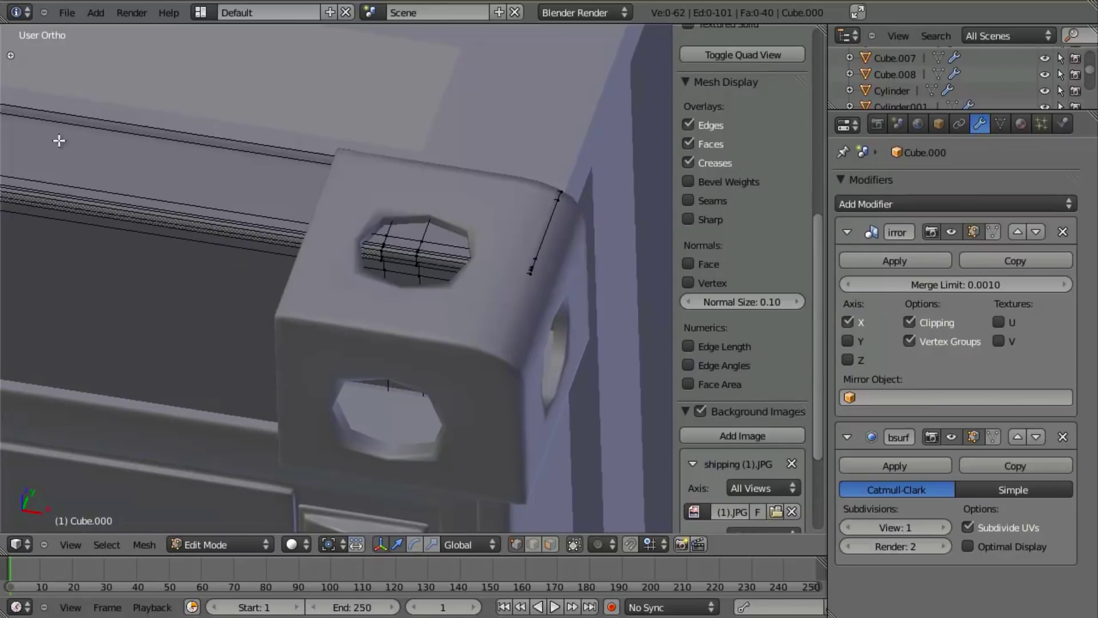
- Compare the corner block and the frame behind it with the reference photo in front view
{"action": "key", "text": "KP_1"}
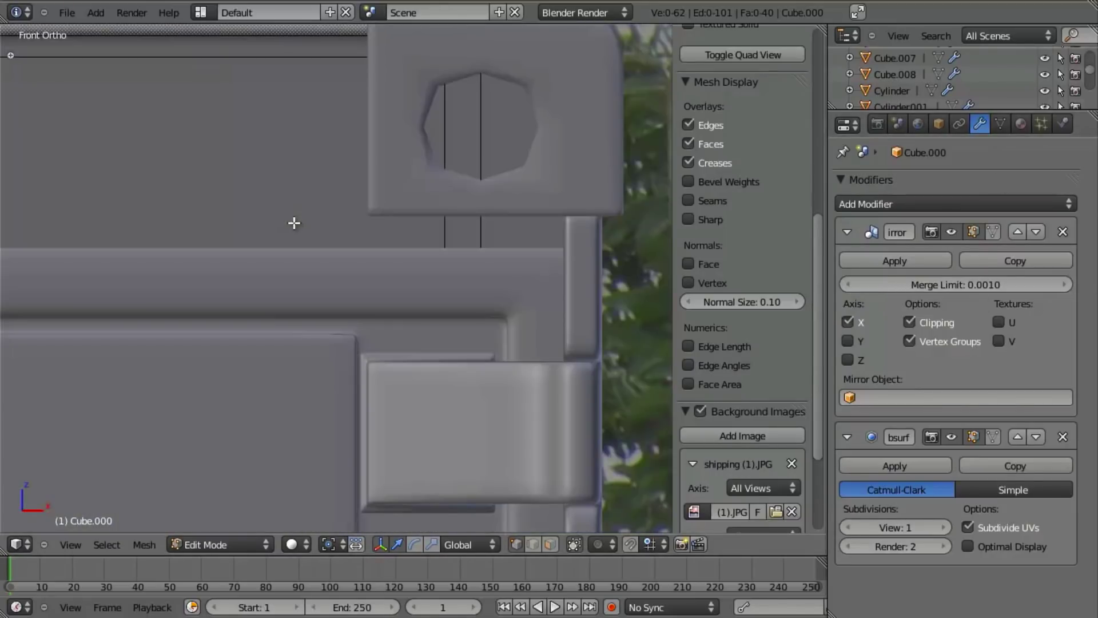
{"action": "key", "text": "z"}
{"action": "scroll", "coordinate": [413, 246], "scroll_direction": "down", "scroll_amount": 3}
{"action": "middle_click_drag", "start_coordinate": [536, 228], "coordinate": [220, 280], "text": "shift"}
{"action": "scroll", "coordinate": [259, 272], "scroll_direction": "up", "scroll_amount": 1}
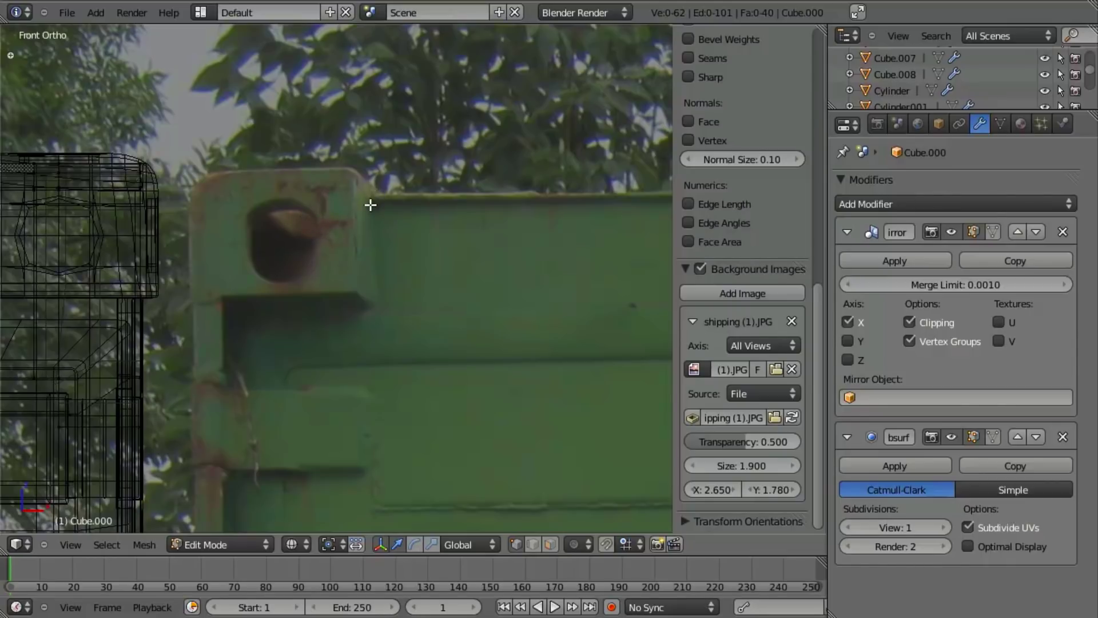
{"action": "key", "text": "z"}
{"action": "middle_click_drag", "start_coordinate": [271, 260], "coordinate": [548, 239], "text": "shift"}
{"action": "key", "text": "Tab"}
{"action": "key", "text": "Tab"}
{"action": "key", "text": "z"}
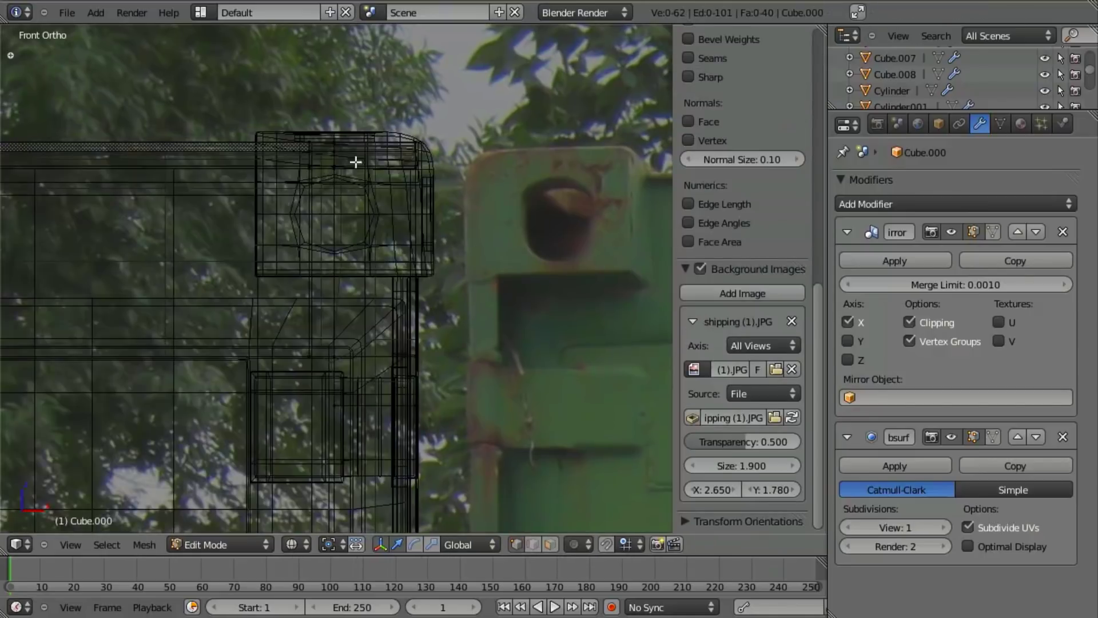
{"action": "key", "text": "z"}
{"action": "middle_click_drag", "start_coordinate": [380, 216], "coordinate": [351, 177]}
{"action": "key", "text": "z"}
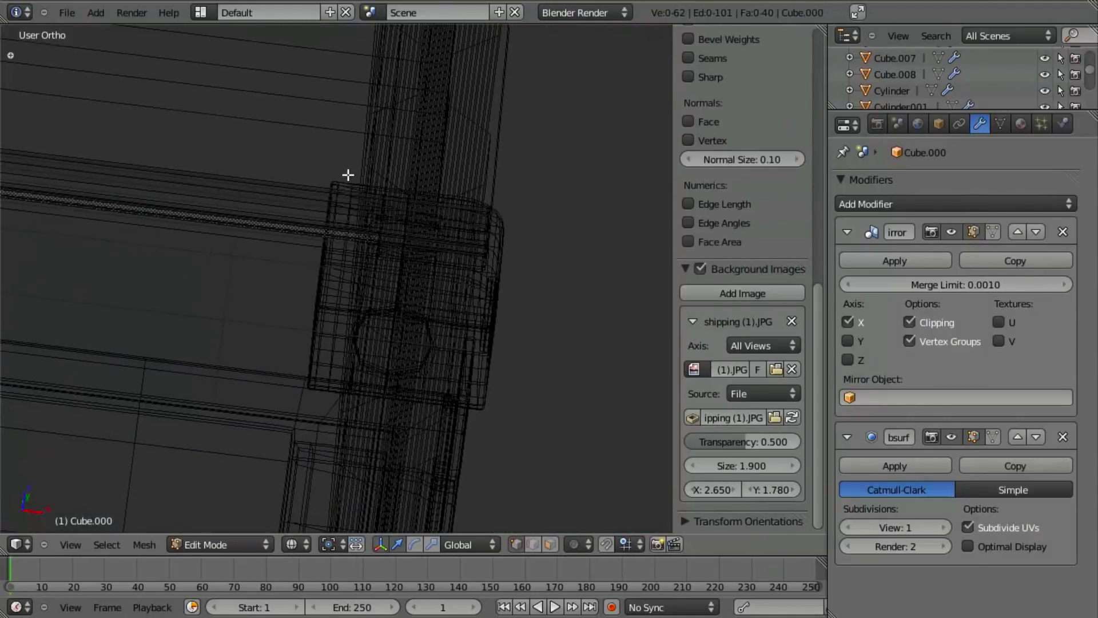
{"action": "key", "text": "a"}
{"action": "middle_click_drag", "start_coordinate": [379, 243], "coordinate": [361, 287]}
{"action": "key", "text": "KP_1"}
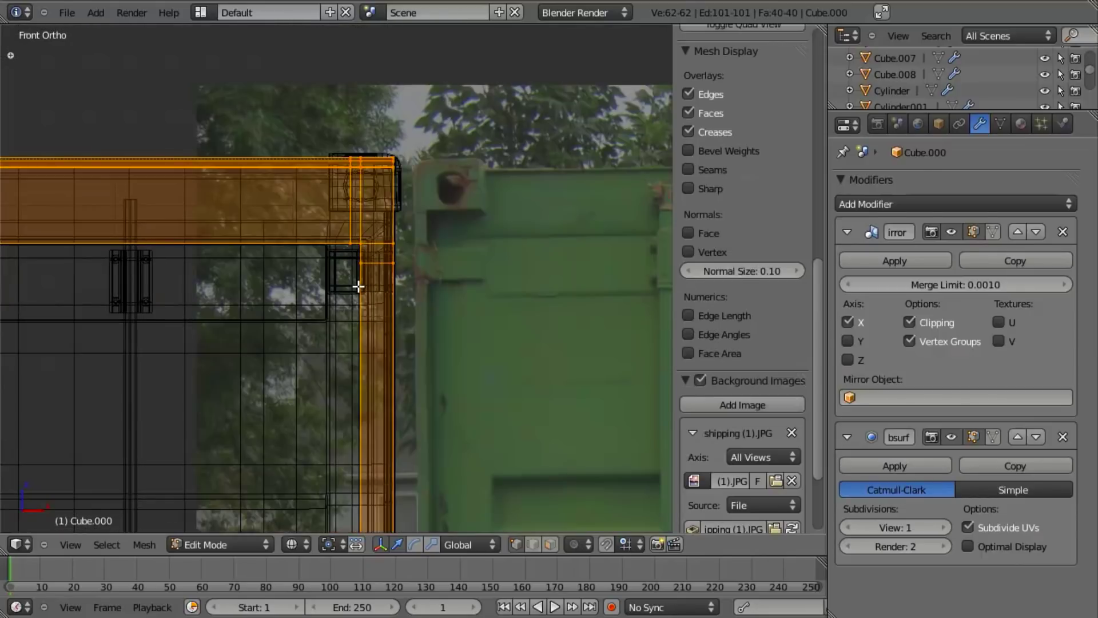
- Select the front frame together with the corner block and hide the unselected objects
{"action": "key", "text": "Tab"}
{"action": "right_click", "coordinate": [393, 161], "text": "shift"}
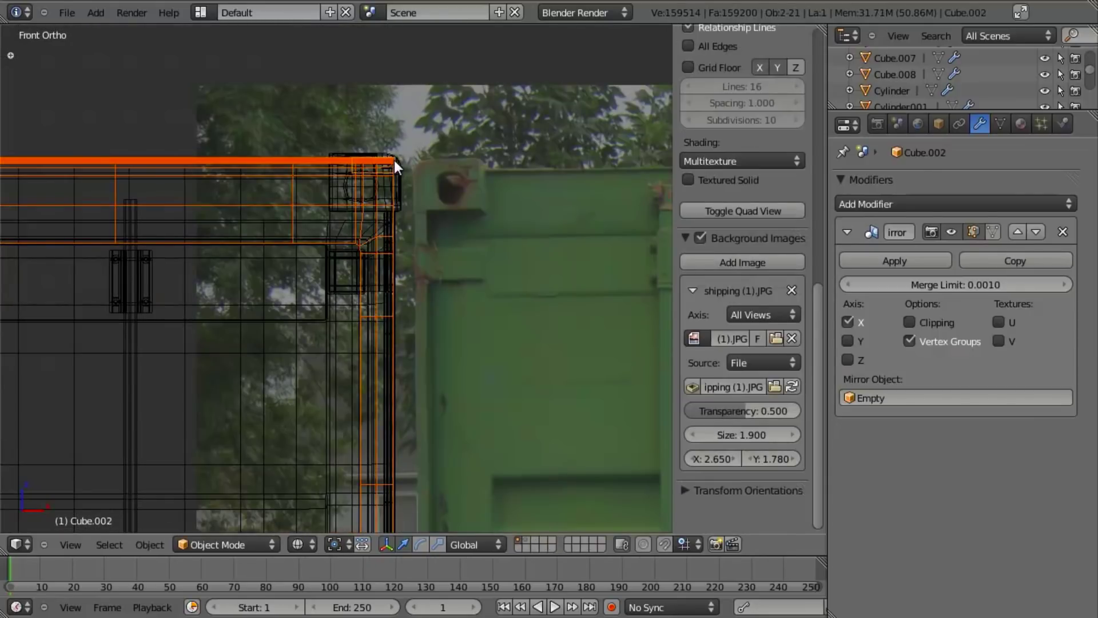
{"action": "right_click", "coordinate": [401, 174], "text": "shift"}
{"action": "key", "text": "a"}
{"action": "right_click", "coordinate": [400, 165]}
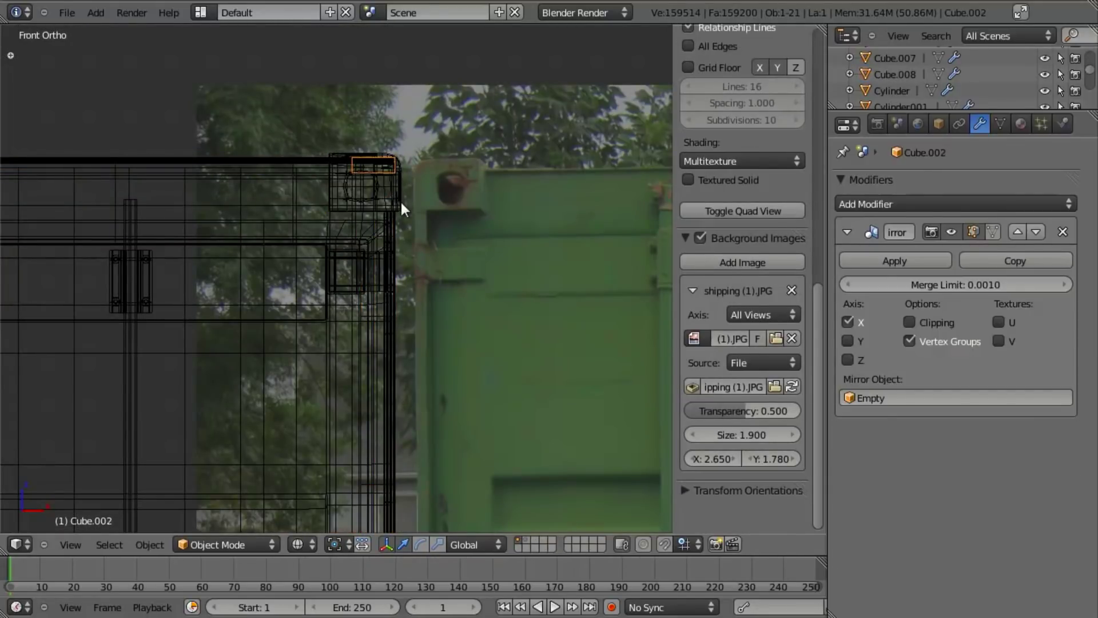
{"action": "right_click", "coordinate": [401, 201]}
{"action": "right_click", "coordinate": [249, 179], "text": "shift"}
{"action": "right_click", "coordinate": [259, 204], "text": "shift"}
{"action": "key", "text": "b"}
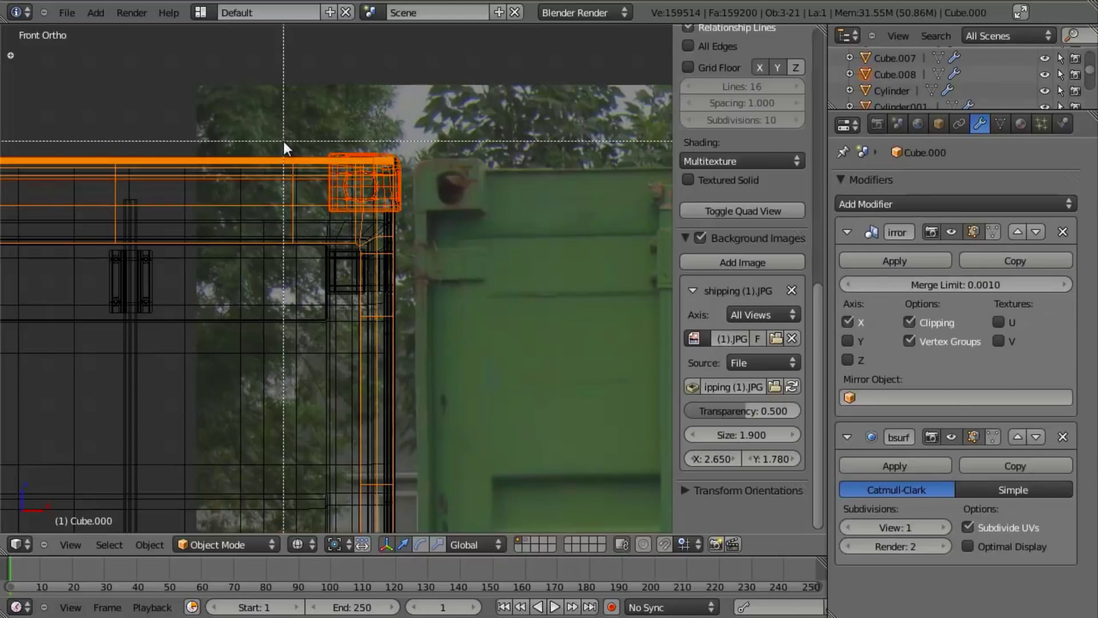
{"action": "middle_click_drag", "start_coordinate": [284, 142], "coordinate": [252, 204]}
{"action": "right_click", "coordinate": [292, 184], "text": "shift"}
{"action": "right_click", "coordinate": [290, 187], "text": "shift"}
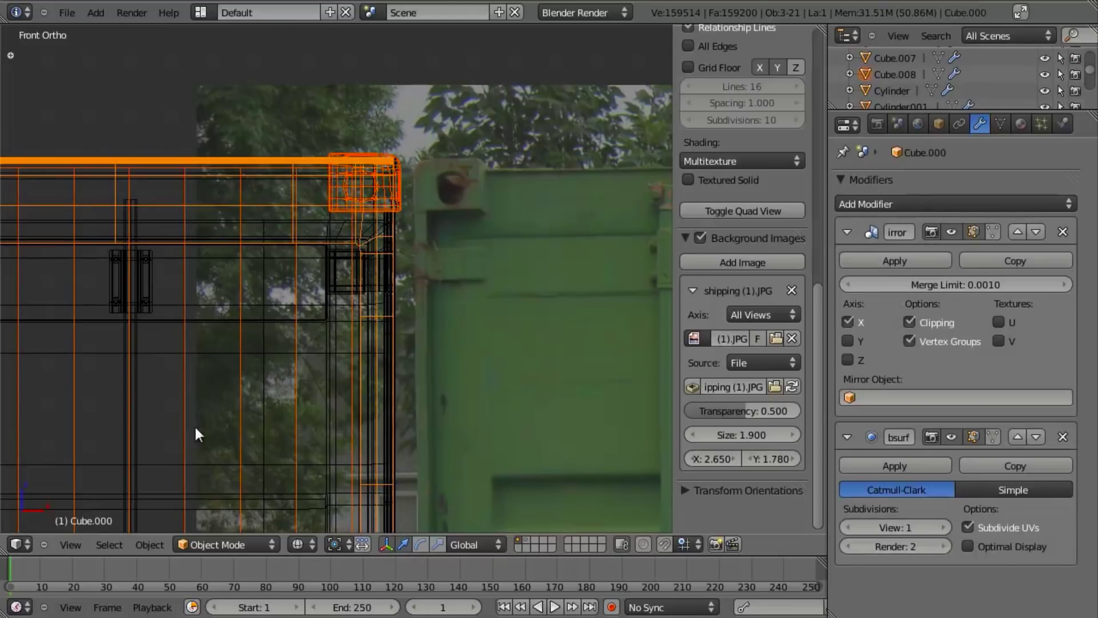
{"action": "middle_click_drag", "start_coordinate": [261, 477], "coordinate": [261, 479]}
{"action": "key", "text": "z"}
{"action": "key", "text": "shift+h"}
{"action": "key", "text": "z"}
- Move the vertical edge loop in the frame's upper beam about -0.05 along X to the corner block's inner edge
{"action": "scroll", "coordinate": [404, 226], "scroll_direction": "up", "scroll_amount": 3}
{"action": "middle_click_drag", "start_coordinate": [393, 190], "coordinate": [393, 277], "text": "shift"}
{"action": "key", "text": "Tab"}
{"action": "key", "text": "a"}
{"action": "scroll", "coordinate": [375, 250], "scroll_direction": "up", "scroll_amount": 1}
{"action": "scroll", "coordinate": [392, 276], "scroll_direction": "up", "scroll_amount": 1}
{"action": "right_click", "coordinate": [375, 146], "text": "alt"}
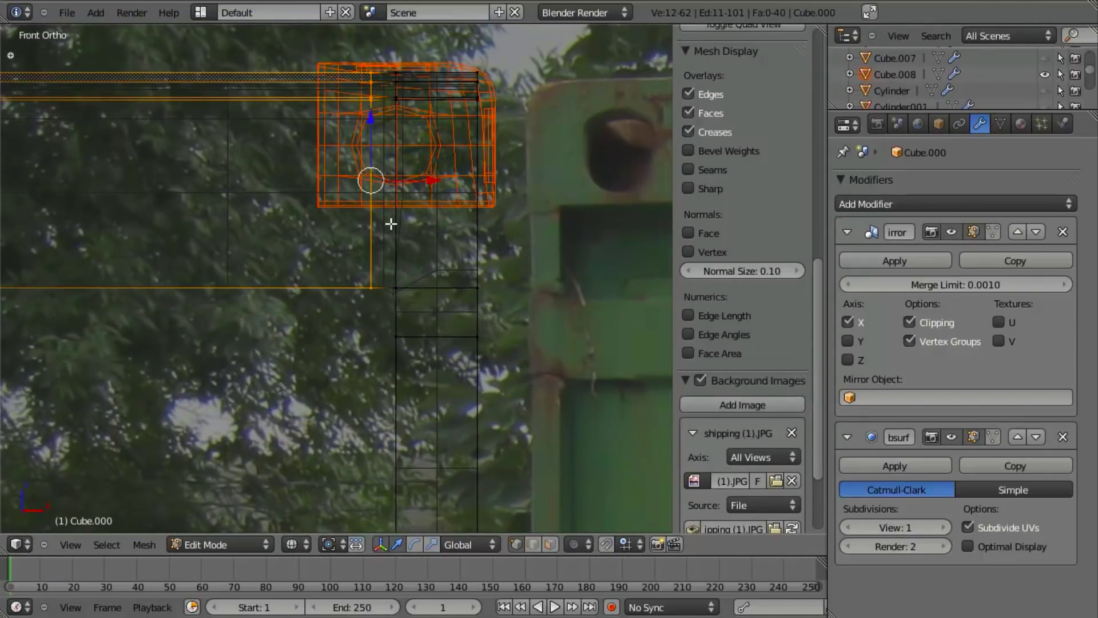
{"action": "key", "text": "g"}
{"action": "key", "text": "x"}
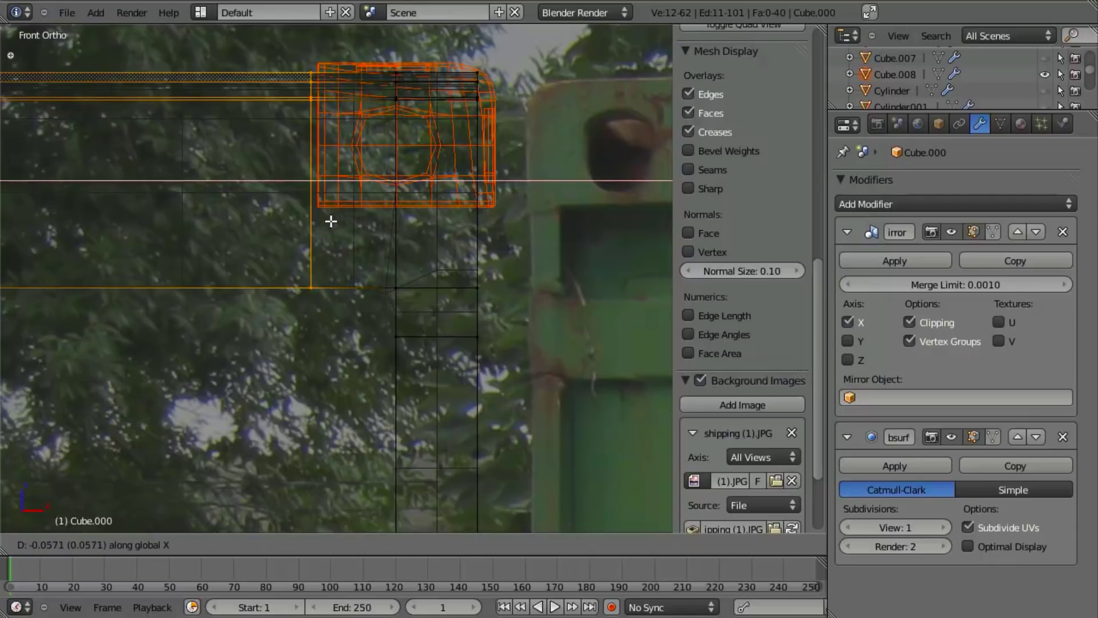
{"action": "left_click", "coordinate": [339, 220]}
- Add a horizontal edge loop across the frame's upper beam, level with the corner block's lower edge
{"action": "key", "text": "ctrl+r"}
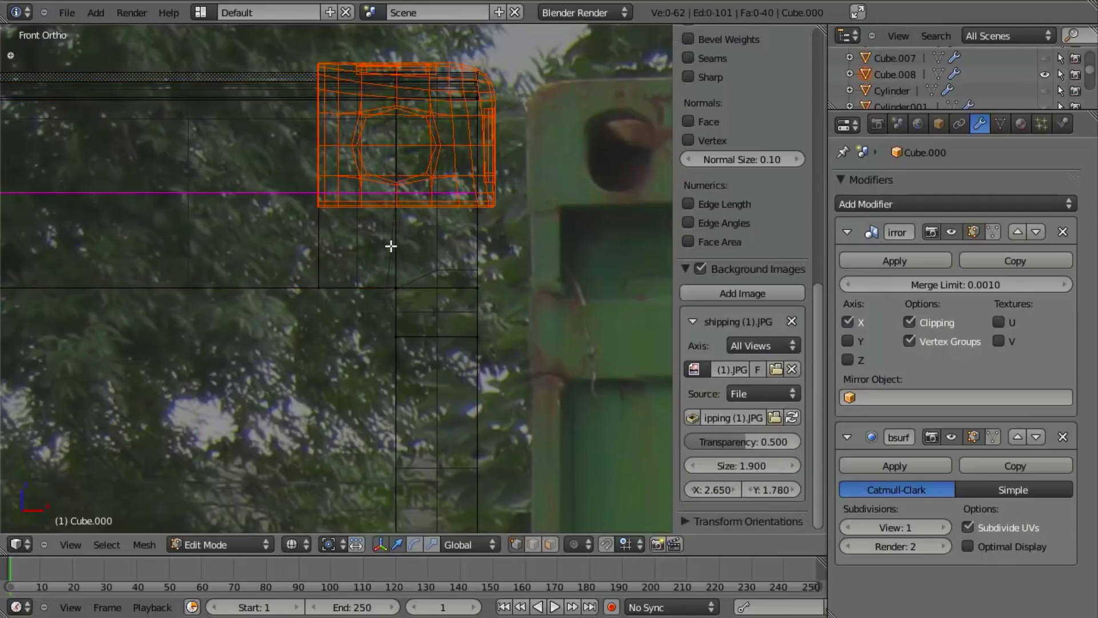
{"action": "left_click", "coordinate": [395, 242]}
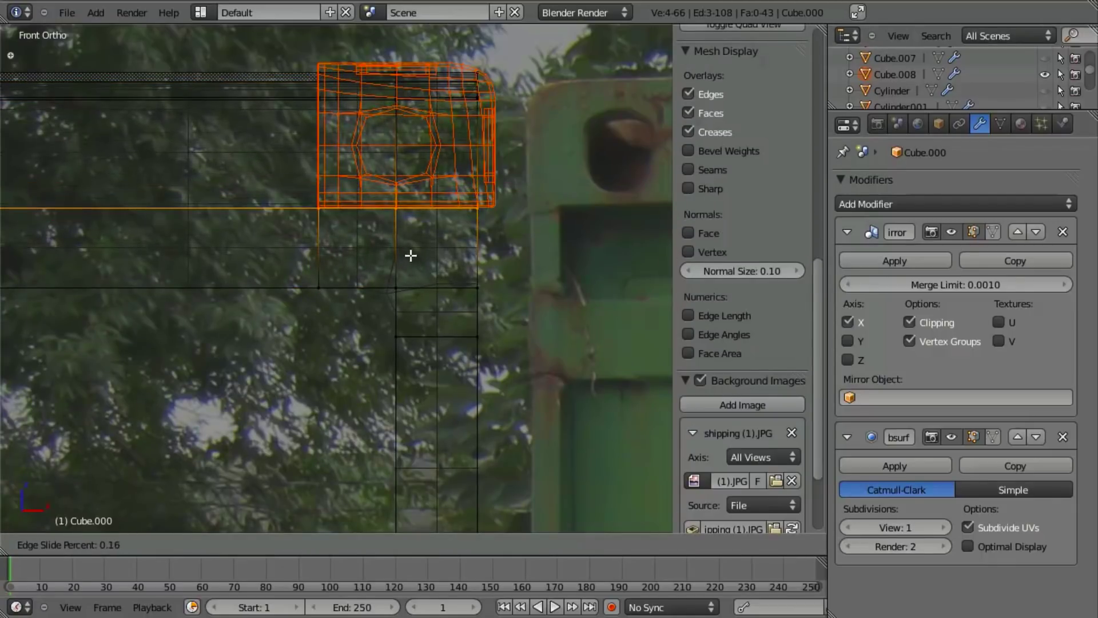
{"action": "left_click", "coordinate": [410, 254]}
{"action": "key", "text": "a"}
- Delete the frame's corner geometry hidden behind the corner block
{"action": "key", "text": "b"}
{"action": "left_click_drag", "start_coordinate": [346, 24], "coordinate": [515, 137]}
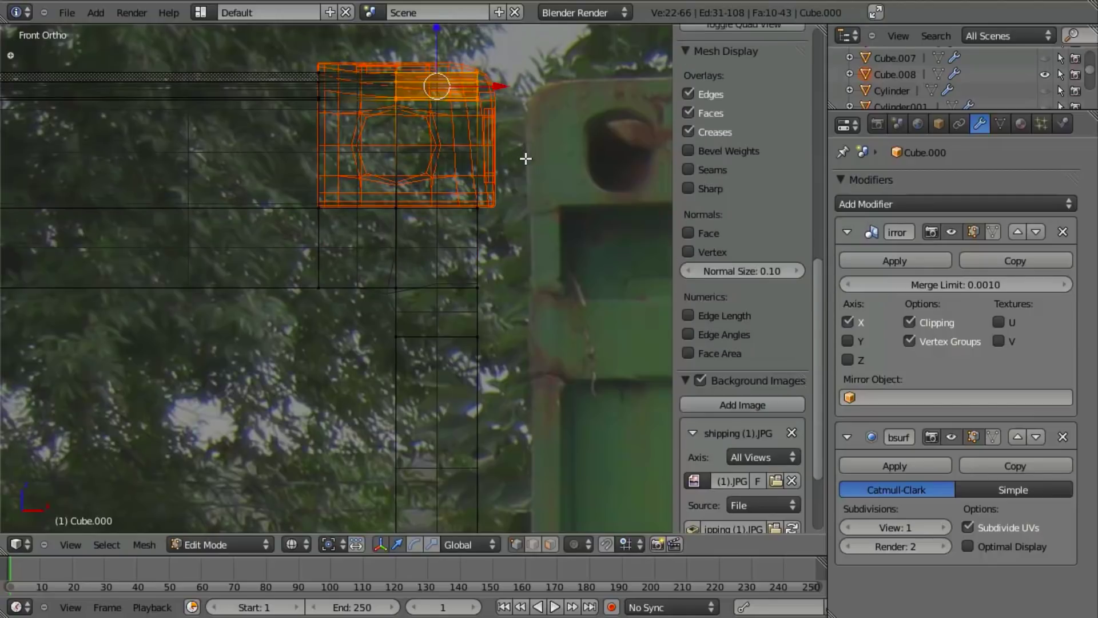
{"action": "key", "text": "x"}
{"action": "left_click", "coordinate": [523, 122]}
{"action": "key", "text": "z"}
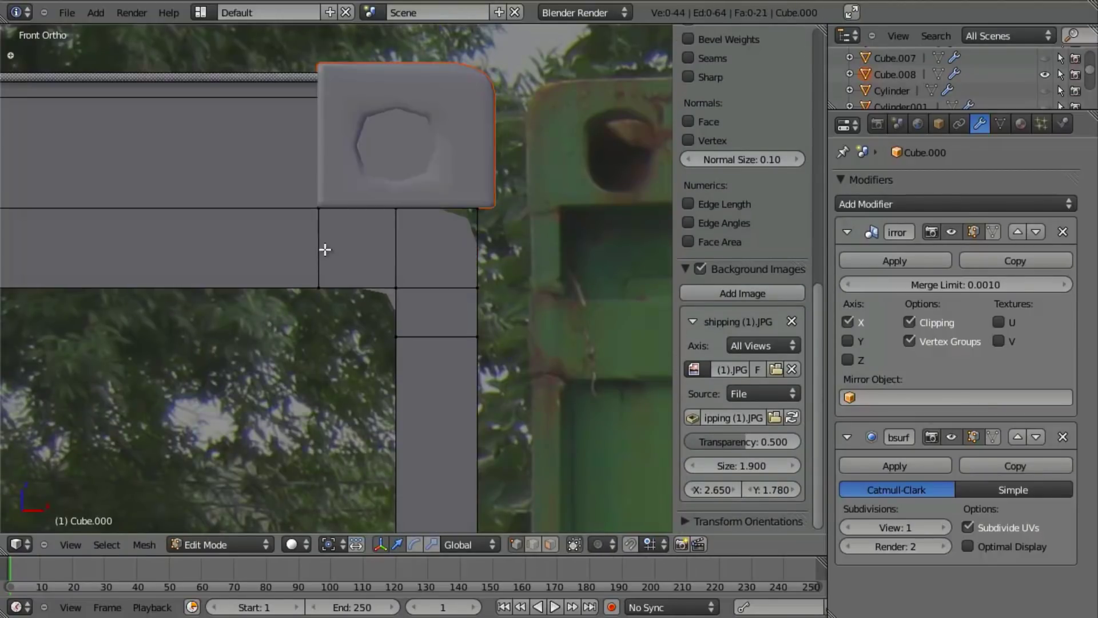
{"action": "key", "text": "ctrl+r"}
{"action": "left_click", "coordinate": [482, 242]}
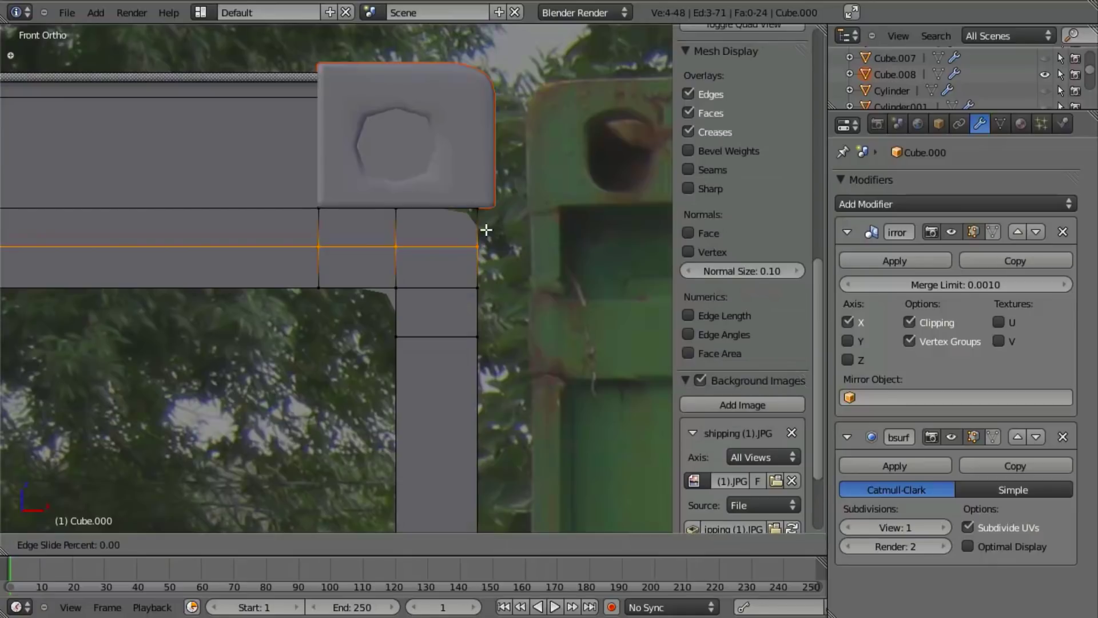
{"action": "left_click", "coordinate": [500, 222]}
{"action": "key", "text": "ctrl+z"}
- Select the horizontal edge loop under the corner block and raise it slightly along Z into the block
{"action": "right_click", "coordinate": [317, 217], "text": "alt"}
{"action": "key", "text": "a"}
{"action": "scroll", "coordinate": [307, 196], "scroll_direction": "down", "scroll_amount": 9}
{"action": "key", "text": "z"}
{"action": "key", "text": "b"}
{"action": "left_click_drag", "start_coordinate": [84, 258], "coordinate": [416, 270]}
{"action": "scroll", "coordinate": [417, 297], "scroll_direction": "up", "scroll_amount": 6}
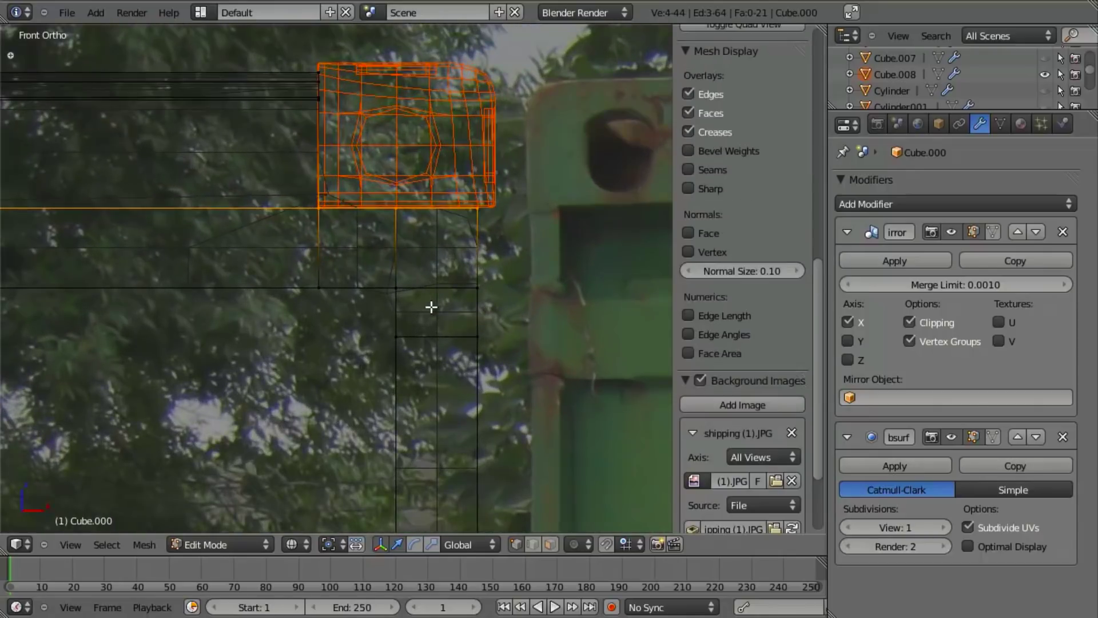
{"action": "key", "text": "g"}
{"action": "key", "text": "z"}
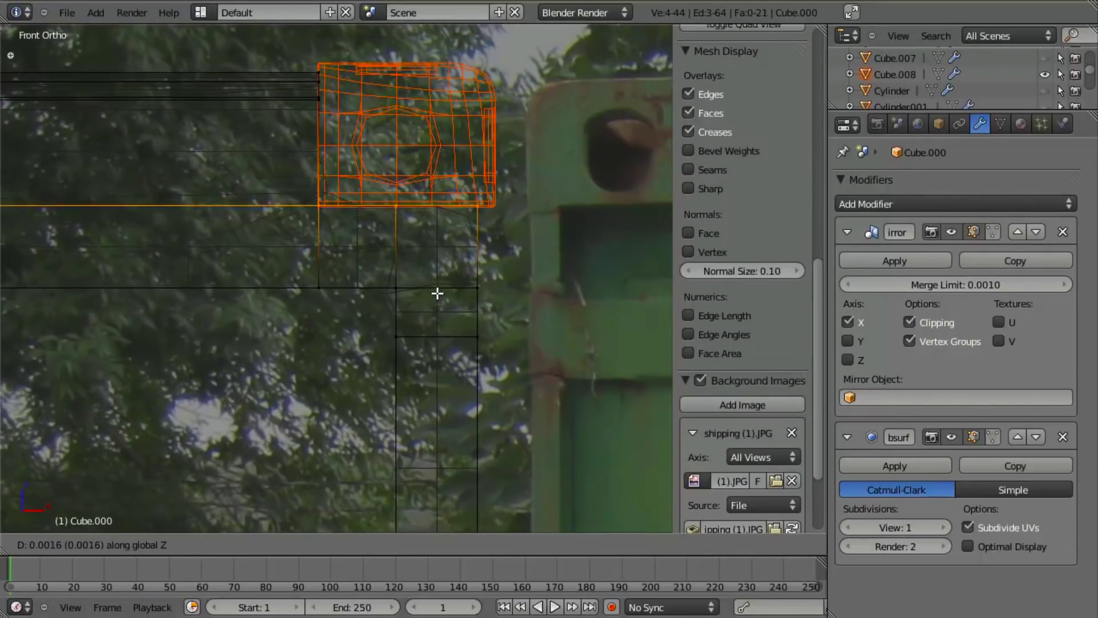
{"action": "left_click", "coordinate": [439, 303]}
- Add a vertical edge loop to the frame's upper beam, slid close to the corner block's inner edge
{"action": "key", "text": "a"}
{"action": "key", "text": "ctrl+r"}
{"action": "left_click", "coordinate": [258, 197]}
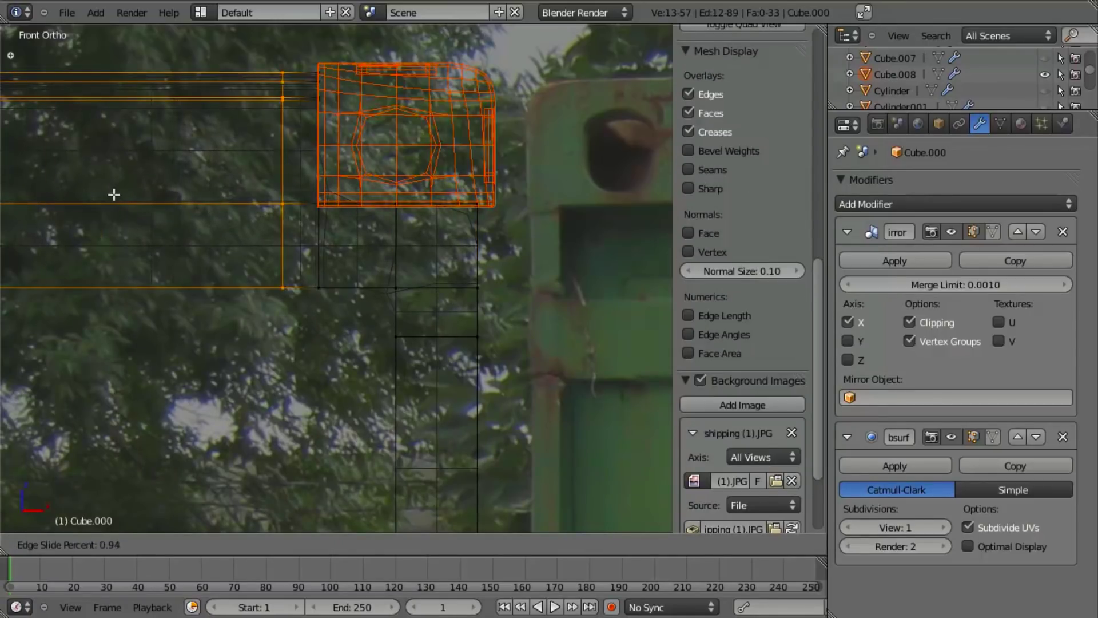
{"action": "left_click", "coordinate": [146, 205]}
{"action": "key", "text": "a"}
- Select the frame's vertical edges at the block's inner side, adjust them slightly along X, and finish editing the frame
{"action": "key", "text": "b"}
{"action": "left_click_drag", "start_coordinate": [316, 57], "coordinate": [377, 294]}
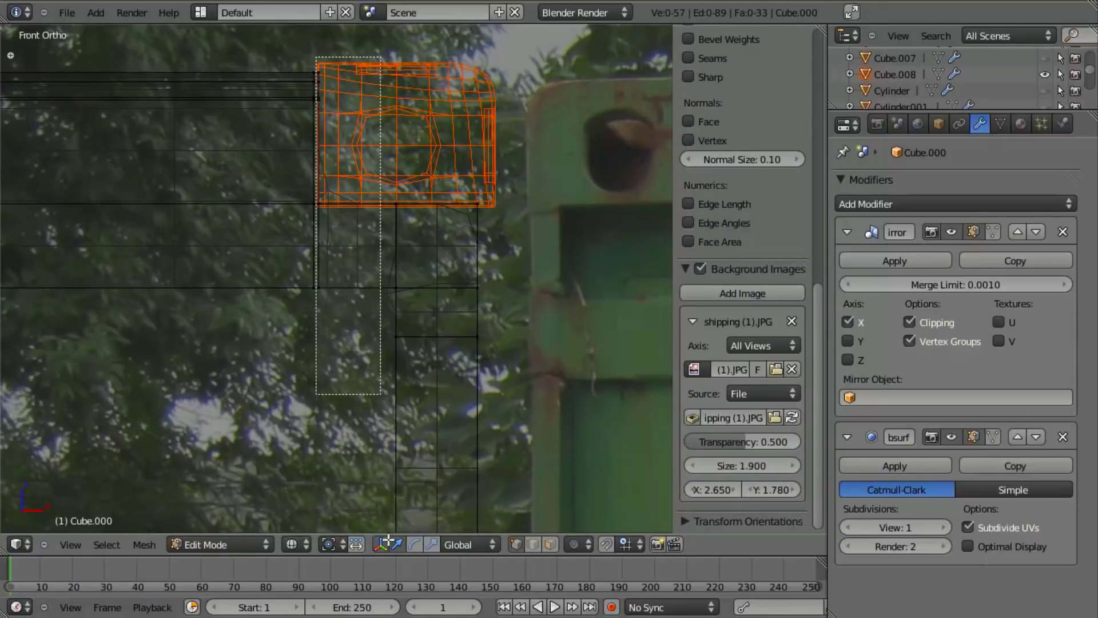
{"action": "key", "text": "g"}
{"action": "key", "text": "x"}
{"action": "left_click", "coordinate": [371, 269]}
{"action": "key", "text": "a"}
{"action": "left_click", "coordinate": [388, 238]}
{"action": "left_click", "coordinate": [396, 206]}
{"action": "key", "text": "z"}
{"action": "key", "text": "Tab"}
- Select the corner block and examine how it fits the trimmed frame in wireframe and solid shading
{"action": "scroll", "coordinate": [390, 286], "scroll_direction": "down", "scroll_amount": 5}
{"action": "key", "text": "a"}
{"action": "scroll", "coordinate": [402, 272], "scroll_direction": "up", "scroll_amount": 3}
{"action": "key", "text": "z"}
{"action": "key", "text": "z"}
{"action": "key", "text": "z"}
{"action": "right_click", "coordinate": [386, 179]}
{"action": "key", "text": "z"}
{"action": "mouse_move", "coordinate": [368, 209]}
{"action": "middle_mouse_down"}
{"action": "mouse_move", "coordinate": [335, 241]}
{"action": "mouse_move", "coordinate": [139, 297]}
{"action": "mouse_move", "coordinate": [287, 325]}
{"action": "middle_mouse_up"}
{"action": "scroll", "coordinate": [287, 325], "scroll_direction": "up", "scroll_amount": 2}
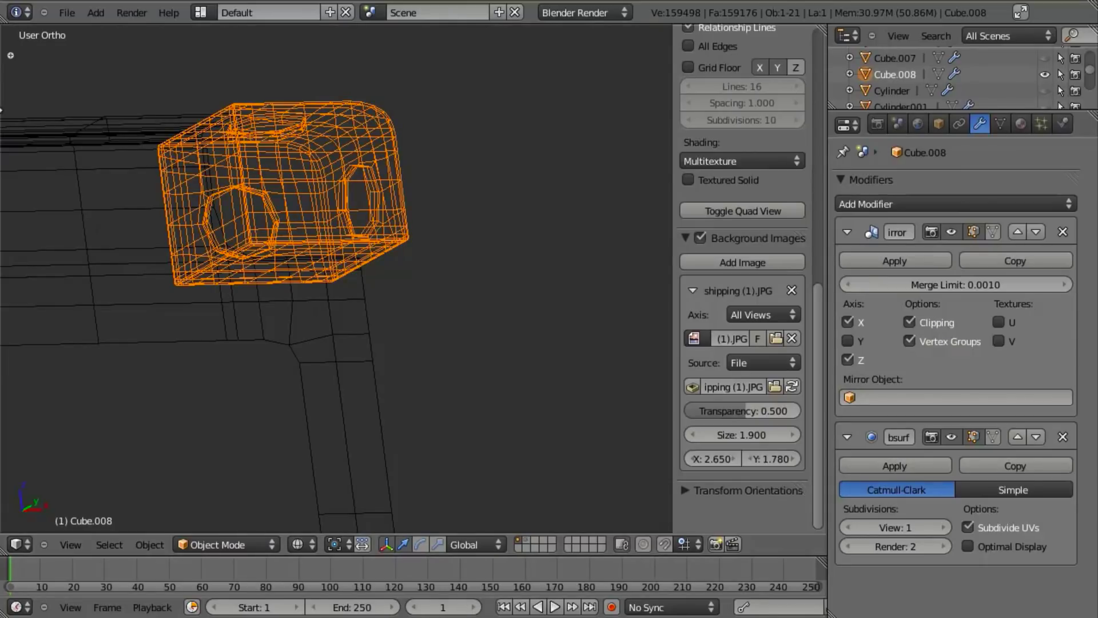
{"action": "key", "text": "z"}
{"action": "scroll", "coordinate": [349, 164], "scroll_direction": "down", "scroll_amount": 5}
{"action": "middle_click_drag", "start_coordinate": [349, 164], "coordinate": [346, 216]}
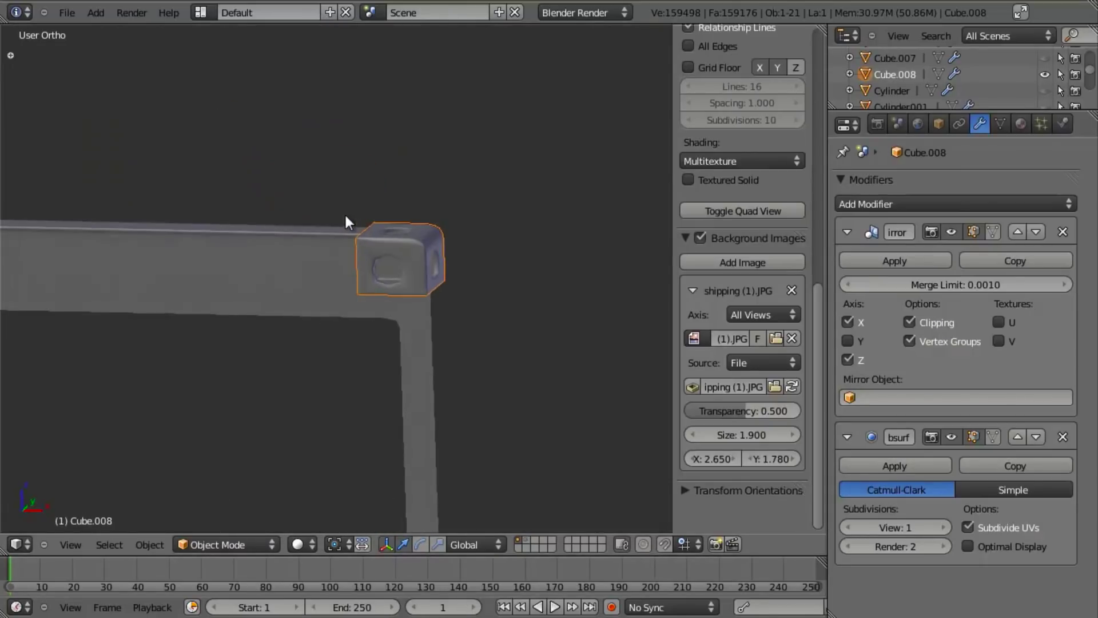
- Unhide all objects, clear the selection, and inspect the corner blocks on the whole container
{"action": "key", "text": "alt+h"}
{"action": "key", "text": "a"}
{"action": "scroll", "coordinate": [370, 343], "scroll_direction": "down", "scroll_amount": 11}
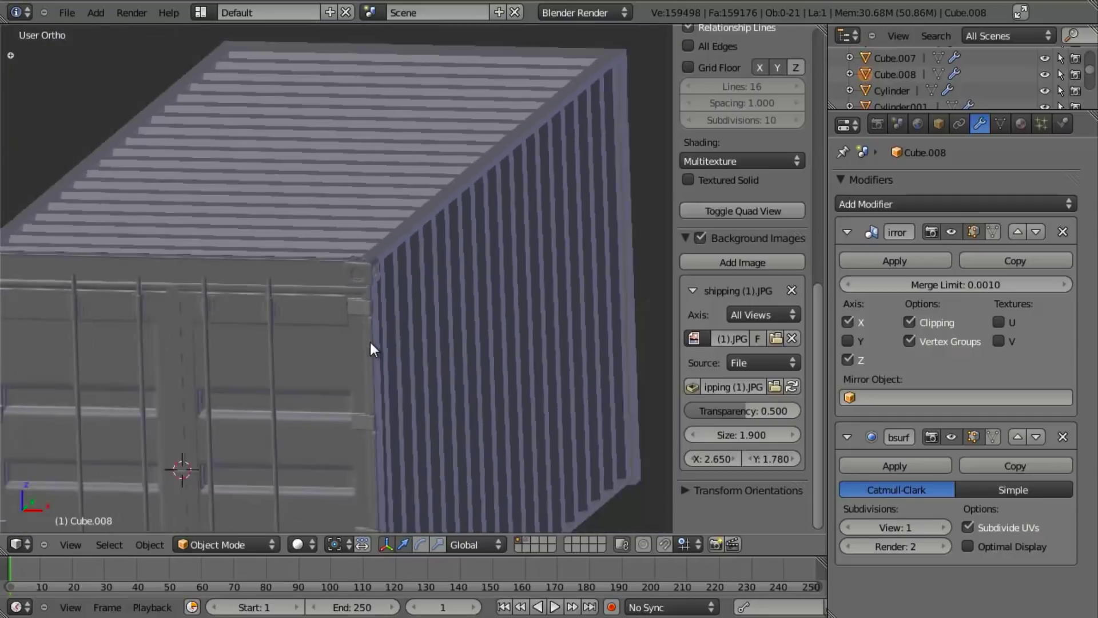
{"action": "scroll", "coordinate": [358, 342], "scroll_direction": "up", "scroll_amount": 4}
{"action": "middle_click_drag", "start_coordinate": [365, 365], "coordinate": [373, 318], "text": "shift"}
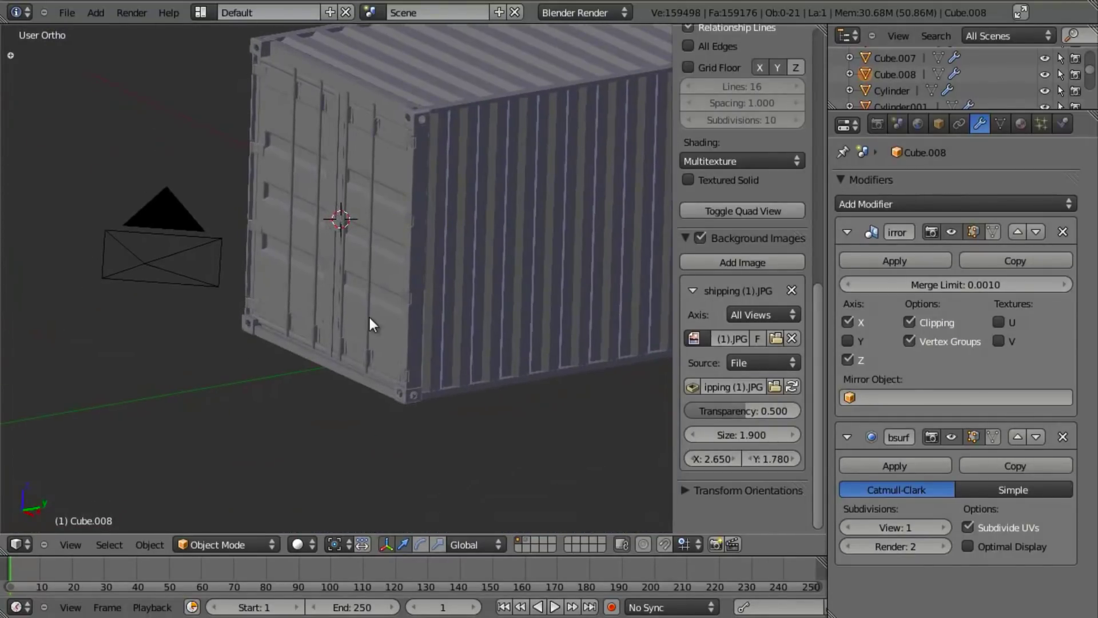
{"action": "scroll", "coordinate": [373, 320], "scroll_direction": "up", "scroll_amount": 1}
{"action": "middle_click_drag", "start_coordinate": [411, 224], "coordinate": [374, 396], "text": "shift"}
{"action": "scroll", "coordinate": [375, 407], "scroll_direction": "up", "scroll_amount": 3}
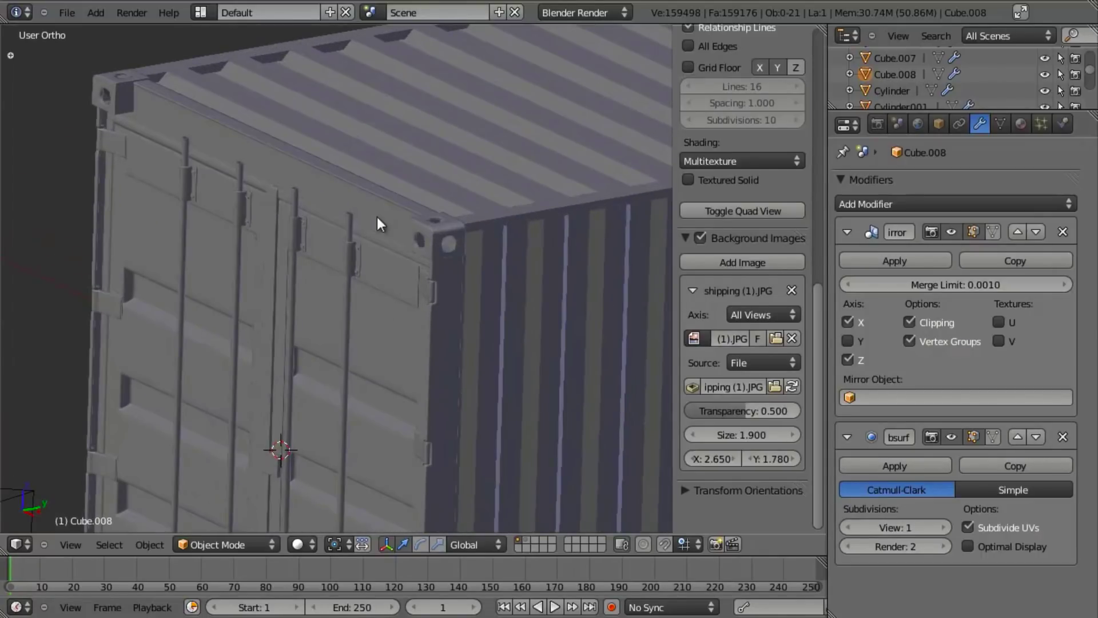
- Select the container's corrugated side panel, Plane.001, and open its mesh for editing
{"action": "right_click", "coordinate": [574, 194]}
{"action": "key", "text": "z"}
{"action": "scroll", "coordinate": [407, 335], "scroll_direction": "down", "scroll_amount": 5}
{"action": "key", "text": "z"}
{"action": "right_click", "coordinate": [476, 317]}
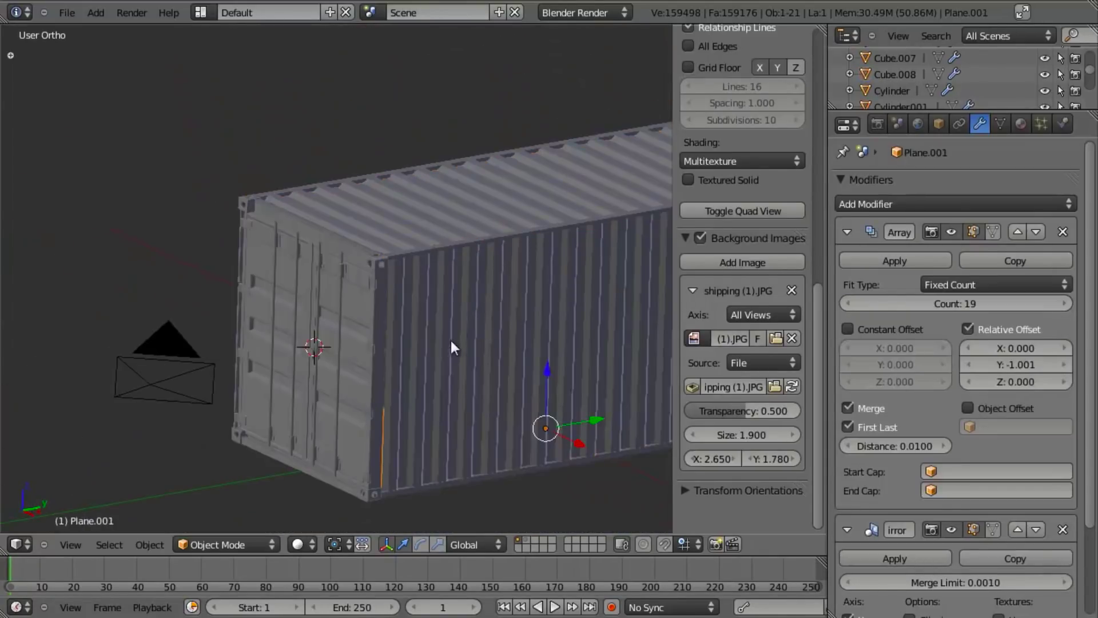
{"action": "key", "text": "KP_3"}
{"action": "key", "text": "Tab"}
- Select the side panel's whole mesh, collapse its Array and Mirror modifiers, and add a Subdivision Surface modifier
{"action": "scroll", "coordinate": [450, 372], "scroll_direction": "down", "scroll_amount": 4}
{"action": "middle_click_drag", "start_coordinate": [359, 362], "coordinate": [111, 414], "text": "shift"}
{"action": "scroll", "coordinate": [329, 372], "scroll_direction": "up", "scroll_amount": 11}
{"action": "key", "text": "a"}
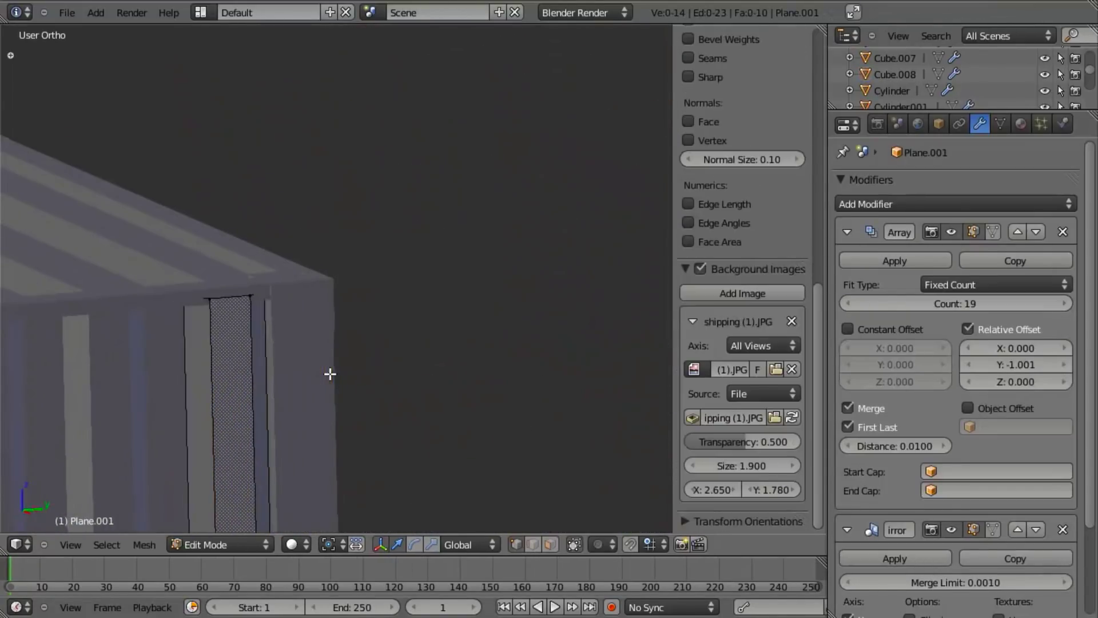
{"action": "key", "text": "a"}
{"action": "middle_click_drag", "start_coordinate": [291, 380], "coordinate": [339, 359], "text": "shift"}
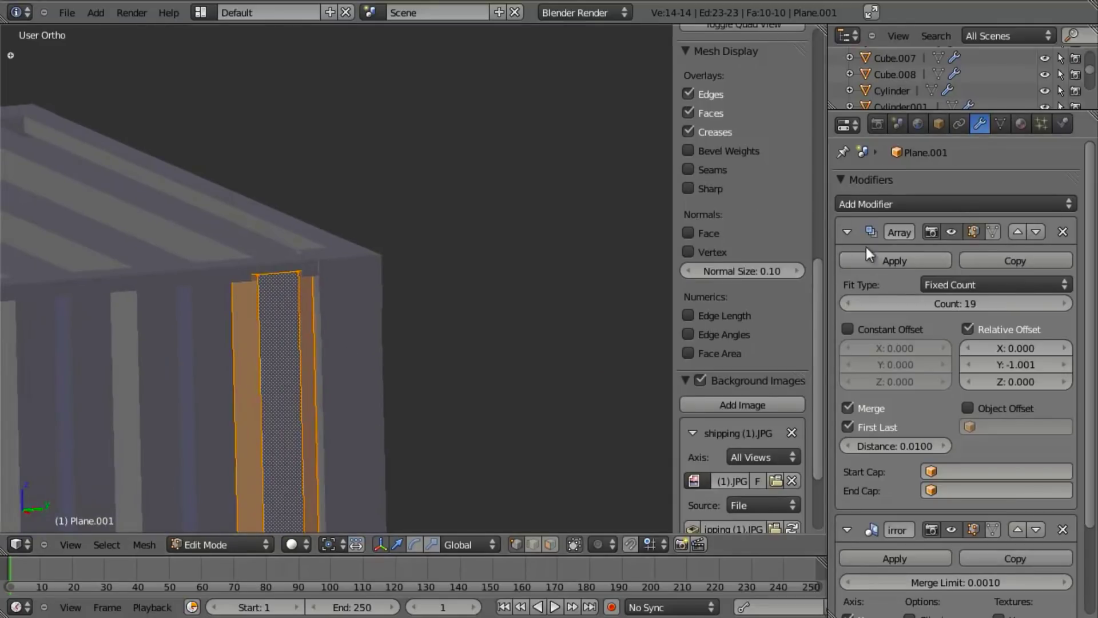
{"action": "left_click", "coordinate": [853, 231]}
{"action": "left_click", "coordinate": [846, 263]}
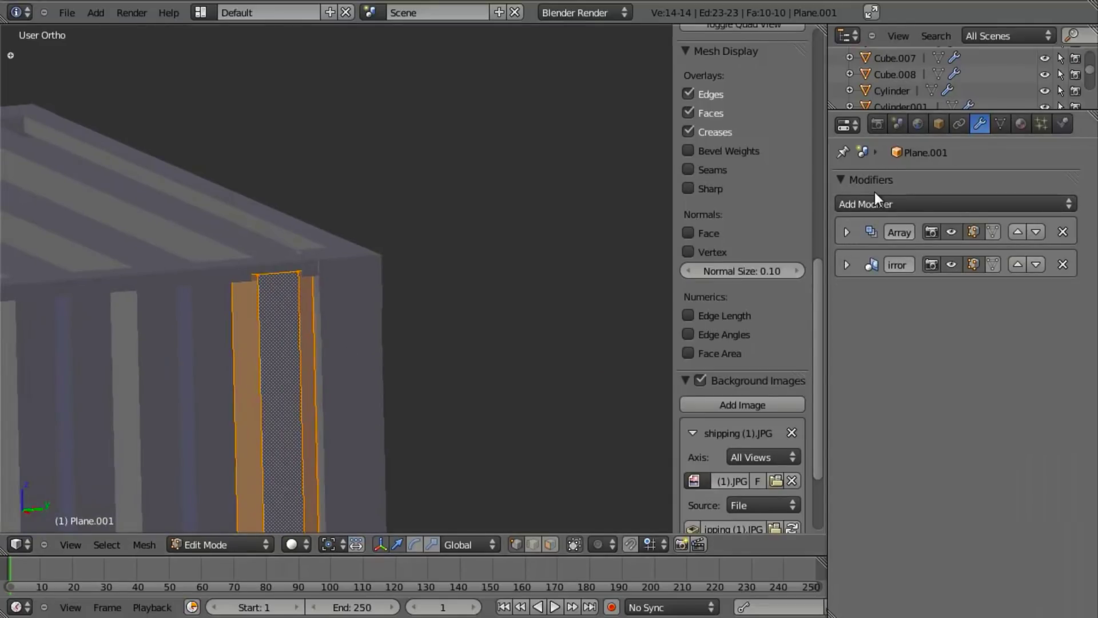
{"action": "left_click", "coordinate": [875, 202]}
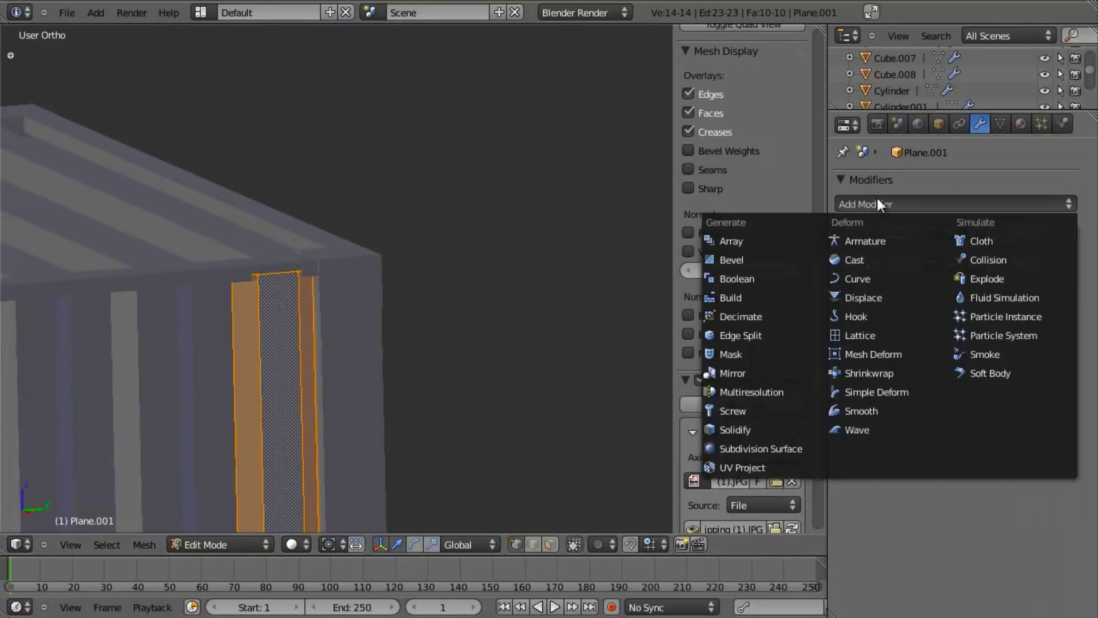
{"action": "left_click", "coordinate": [782, 452]}
- Delete the faces that close the upper end of the side panel's corrugation section
{"action": "key", "text": "z"}
{"action": "key", "text": "a"}
{"action": "key", "text": "b"}
{"action": "left_click_drag", "start_coordinate": [198, 249], "coordinate": [446, 294]}
{"action": "key", "text": "z"}
{"action": "key", "text": "x"}
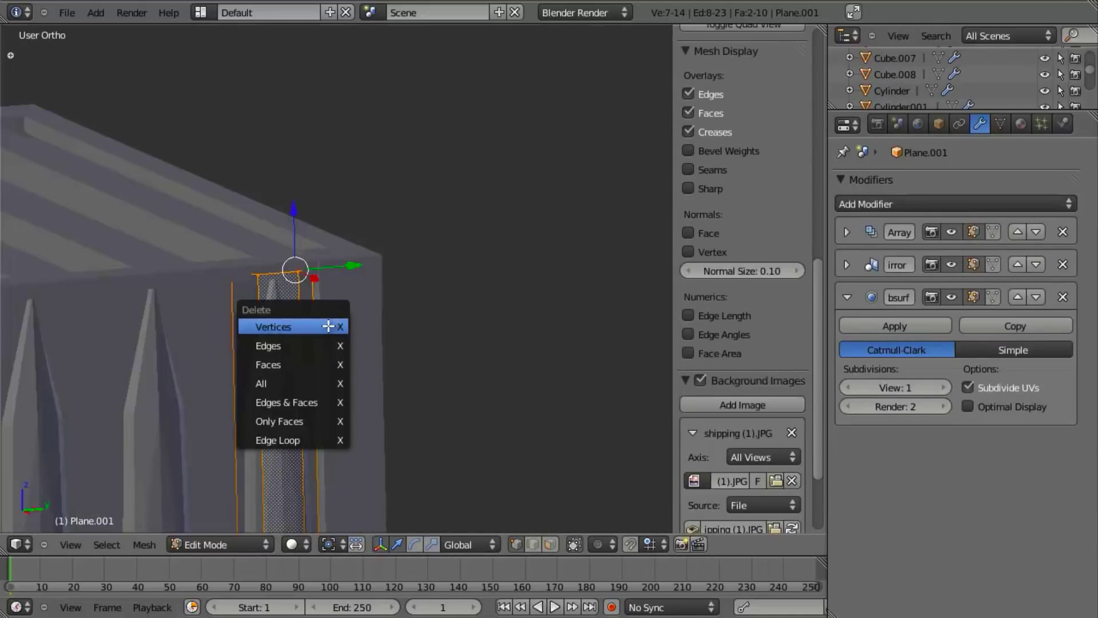
{"action": "left_click", "coordinate": [317, 361]}
- Delete the faces that close the lower end of the side panel's corrugation section
{"action": "middle_click_drag", "start_coordinate": [402, 363], "coordinate": [452, 2], "text": "shift"}
{"action": "scroll", "coordinate": [453, 154], "scroll_direction": "down", "scroll_amount": 5}
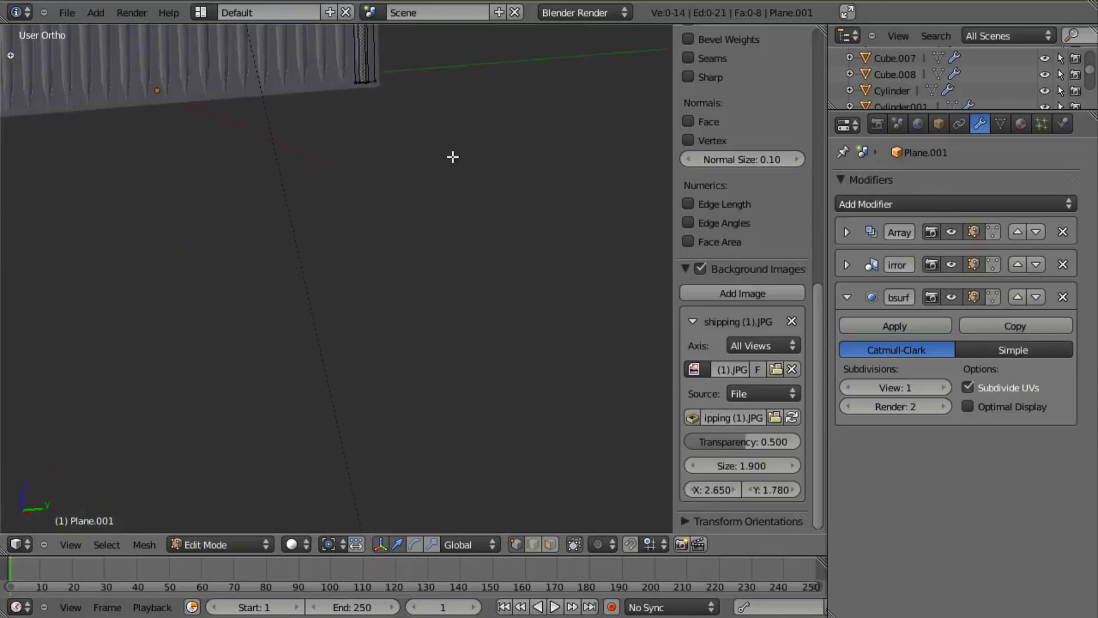
{"action": "key", "text": "z"}
{"action": "left_click_drag", "start_coordinate": [362, 229], "coordinate": [439, 267]}
{"action": "key", "text": "x"}
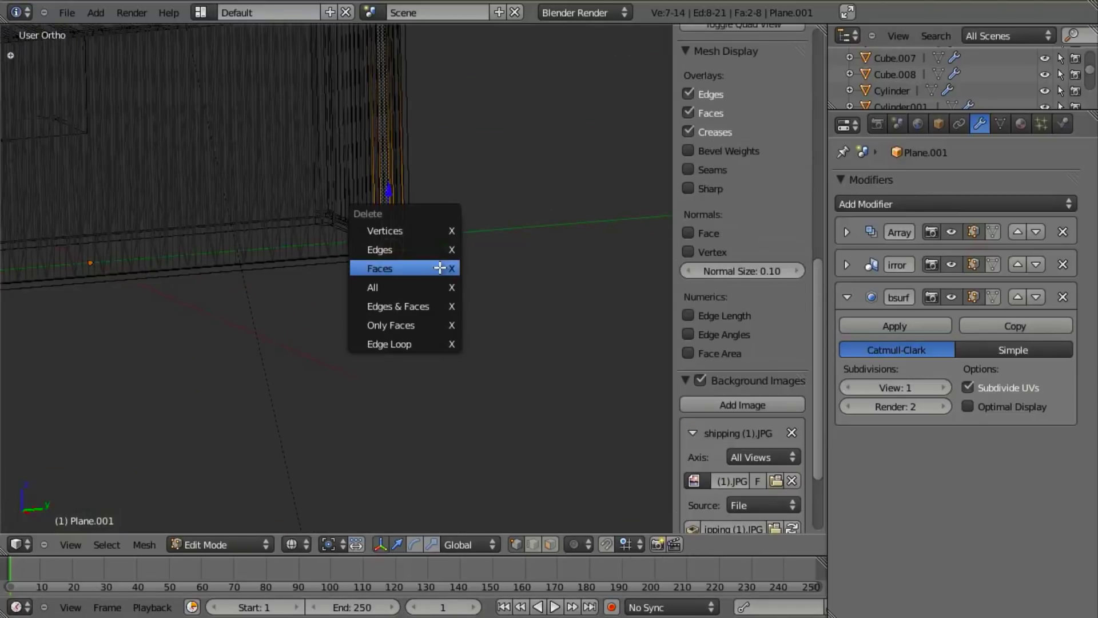
{"action": "left_click", "coordinate": [439, 267]}
- Apply smooth shading to the side panel's entire mesh
{"action": "key", "text": "z"}
{"action": "middle_click_drag", "start_coordinate": [441, 289], "coordinate": [427, 355], "text": "shift"}
{"action": "scroll", "coordinate": [407, 379], "scroll_direction": "up", "scroll_amount": 6}
{"action": "key", "text": "a"}
{"action": "key", "text": "w"}
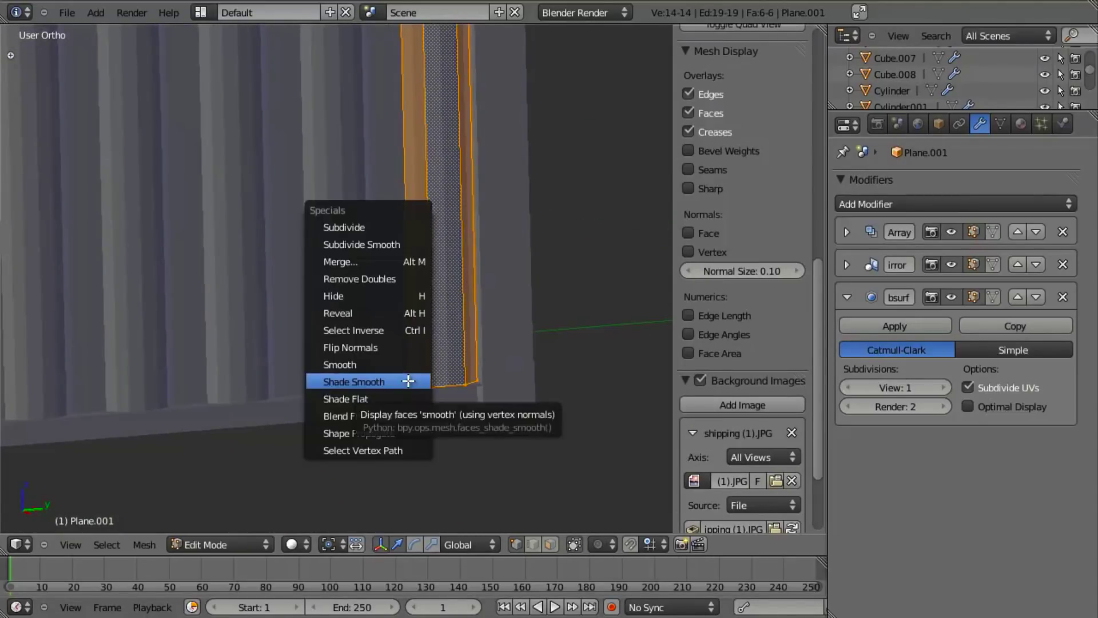
{"action": "left_click", "coordinate": [401, 381]}
- Add two vertical edge loops to the outer flat face of the side panel's corrugation, working in wireframe from the top view
{"action": "key", "text": "KP_7"}
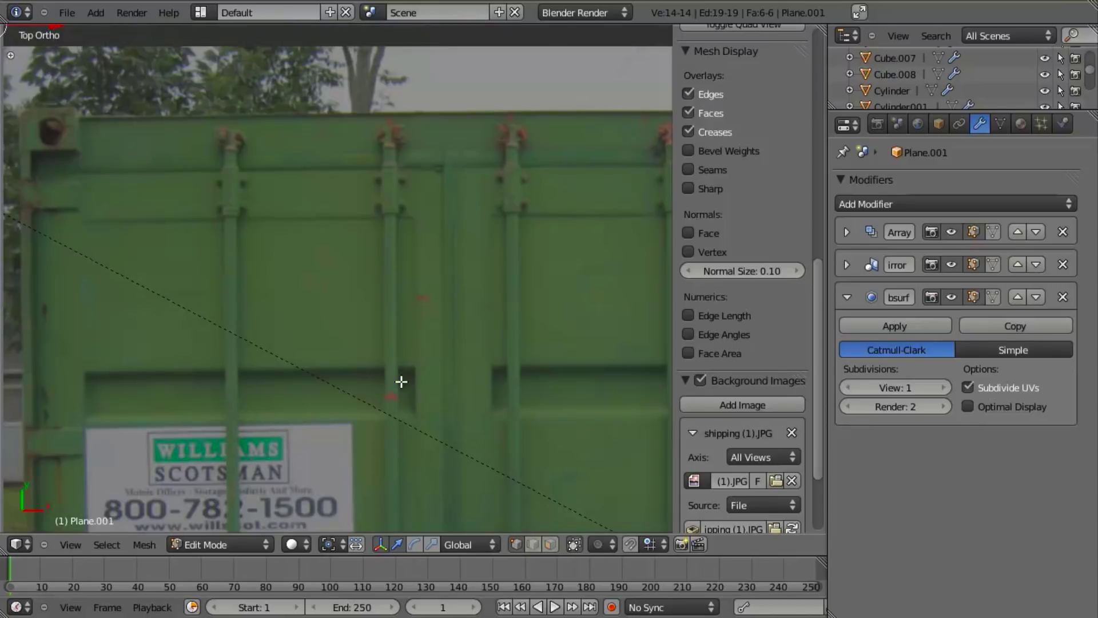
{"action": "scroll", "coordinate": [400, 379], "scroll_direction": "down", "scroll_amount": 6}
{"action": "middle_click_drag", "start_coordinate": [301, 324], "coordinate": [317, 351], "text": "shift"}
{"action": "scroll", "coordinate": [303, 366], "scroll_direction": "up", "scroll_amount": 7}
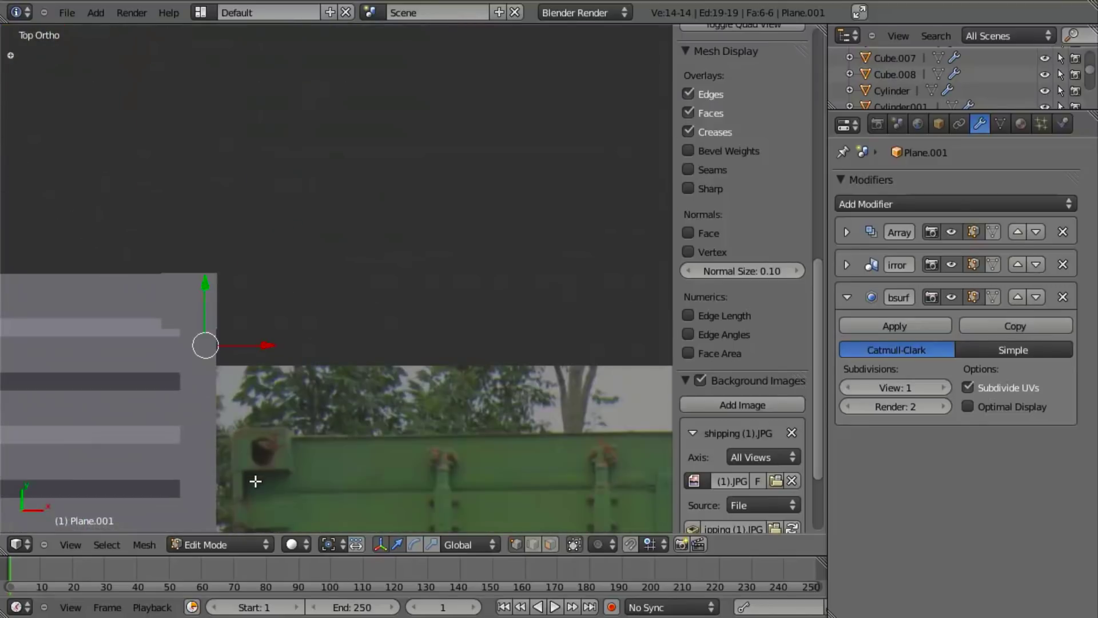
{"action": "middle_click_drag", "start_coordinate": [255, 481], "coordinate": [343, 363], "text": "shift"}
{"action": "scroll", "coordinate": [356, 358], "scroll_direction": "up", "scroll_amount": 2}
{"action": "key", "text": "z"}
{"action": "scroll", "coordinate": [400, 369], "scroll_direction": "up", "scroll_amount": 5}
{"action": "middle_click_drag", "start_coordinate": [244, 195], "coordinate": [318, 291], "text": "shift"}
{"action": "key", "text": "a"}
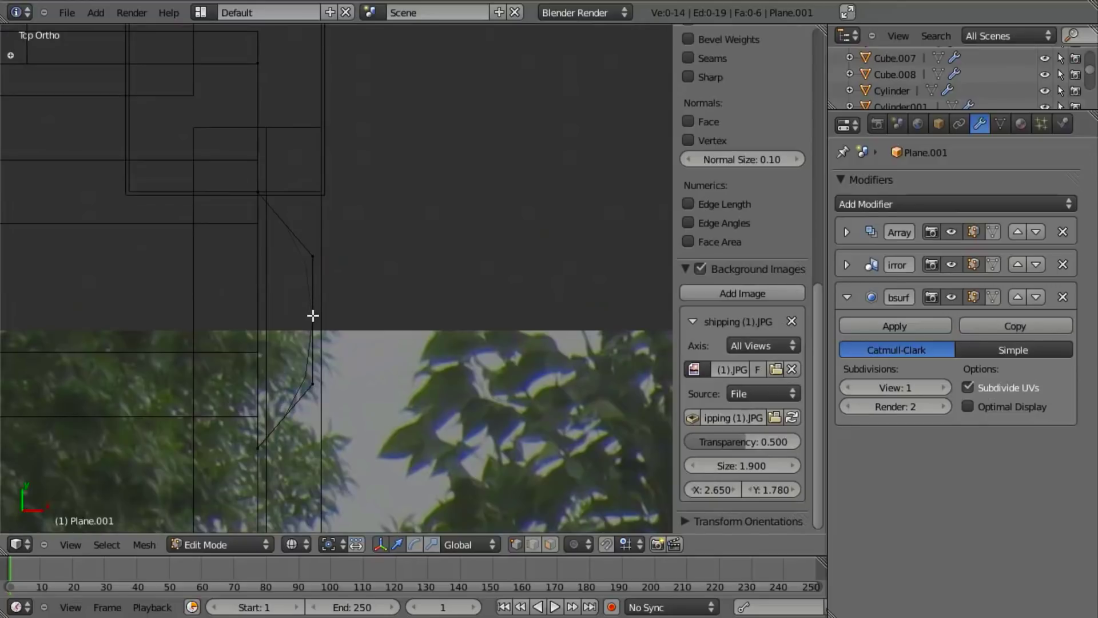
{"action": "key", "text": "ctrl+r"}
{"action": "scroll", "coordinate": [313, 315], "scroll_direction": "up", "scroll_amount": 1}
{"action": "left_click", "coordinate": [313, 316]}
- Scale the two new edge loops apart along Y toward the outer face's edges, and check the panel outside edit mode
{"action": "middle_click_drag", "start_coordinate": [375, 353], "coordinate": [342, 345]}
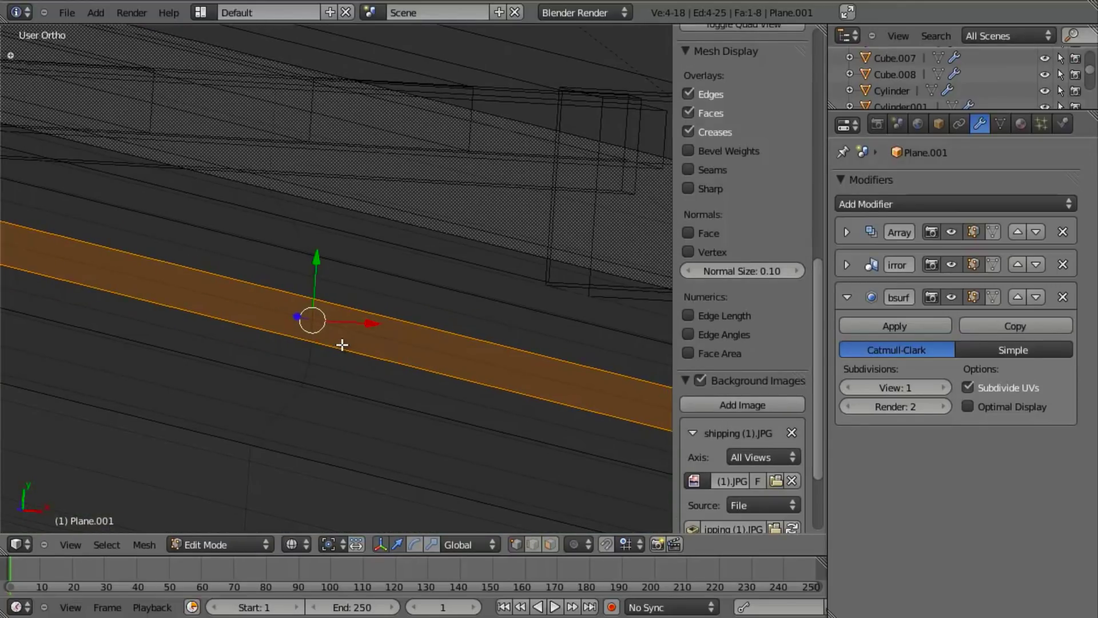
{"action": "key", "text": "KP_7"}
{"action": "middle_click_drag", "start_coordinate": [445, 357], "coordinate": [294, 336], "text": "shift"}
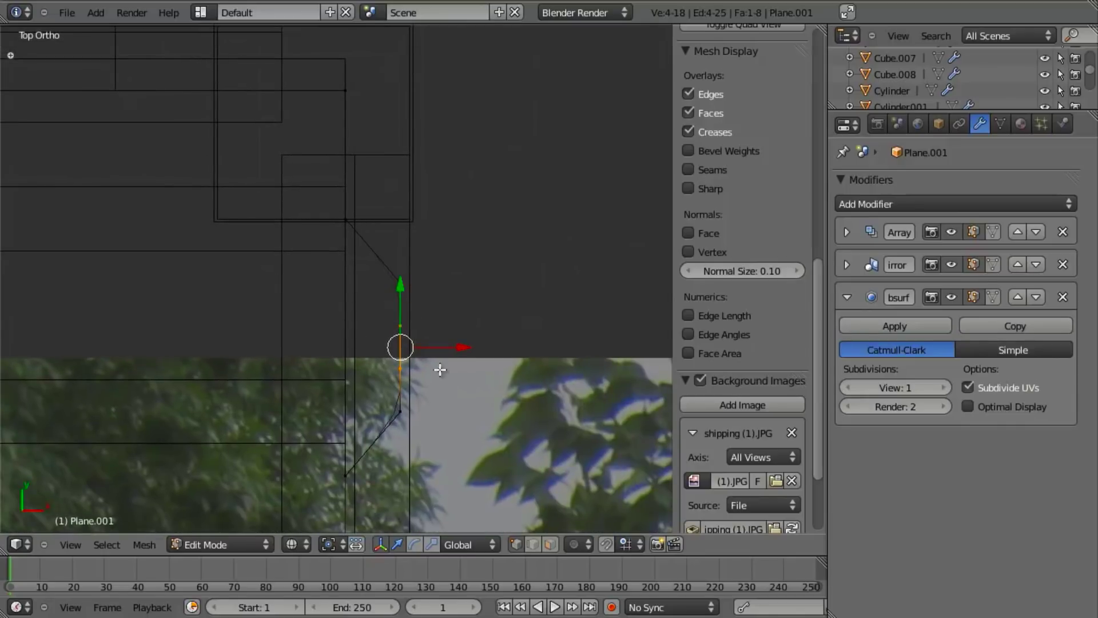
{"action": "key", "text": "s"}
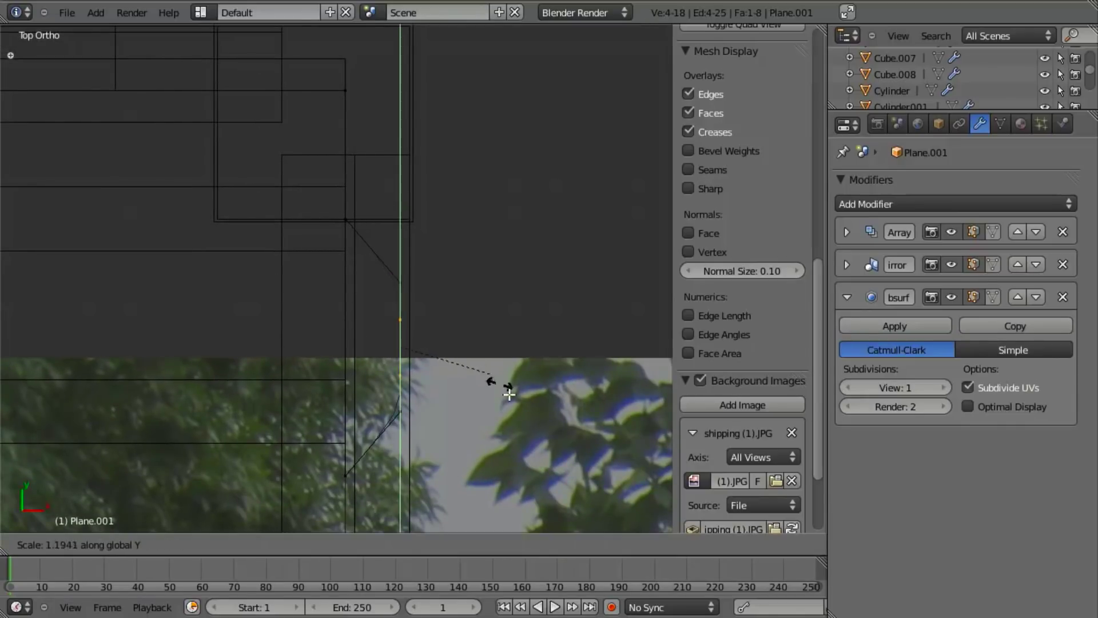
{"action": "left_click", "coordinate": [566, 476]}
{"action": "mouse_move", "coordinate": [535, 419]}
{"action": "middle_mouse_down"}
{"action": "mouse_move", "coordinate": [465, 393]}
{"action": "mouse_move", "coordinate": [356, 415]}
{"action": "middle_mouse_up"}
{"action": "key", "text": "z"}
{"action": "scroll", "coordinate": [405, 403], "scroll_direction": "down", "scroll_amount": 6}
{"action": "key", "text": "Tab"}
{"action": "scroll", "coordinate": [290, 387], "scroll_direction": "down", "scroll_amount": 4}
{"action": "scroll", "coordinate": [344, 293], "scroll_direction": "up", "scroll_amount": 4}
{"action": "scroll", "coordinate": [319, 291], "scroll_direction": "up", "scroll_amount": 2}
{"action": "middle_click_drag", "start_coordinate": [315, 284], "coordinate": [278, 246]}
- Reopen the side panel's mesh and add two vertical edge loops to its other flat face
{"action": "key", "text": "Tab"}
{"action": "middle_click_drag", "start_coordinate": [338, 310], "coordinate": [226, 321], "text": "shift"}
{"action": "scroll", "coordinate": [225, 185], "scroll_direction": "up", "scroll_amount": 4}
{"action": "key", "text": "z"}
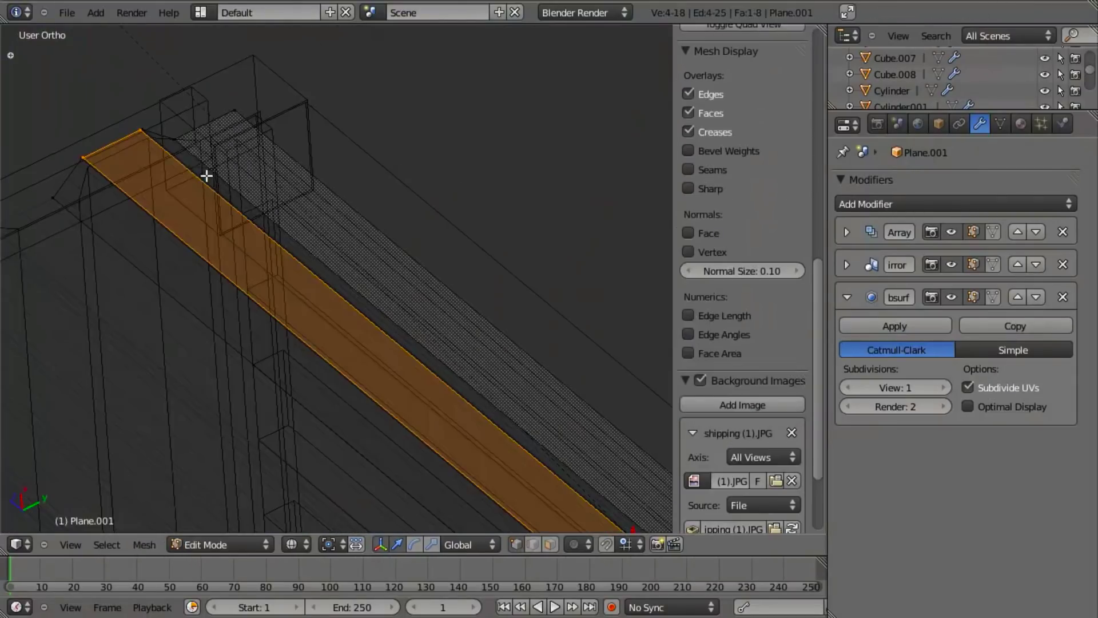
{"action": "right_click", "coordinate": [176, 131]}
{"action": "middle_click_drag", "start_coordinate": [363, 352], "coordinate": [324, 348]}
{"action": "key", "text": "a"}
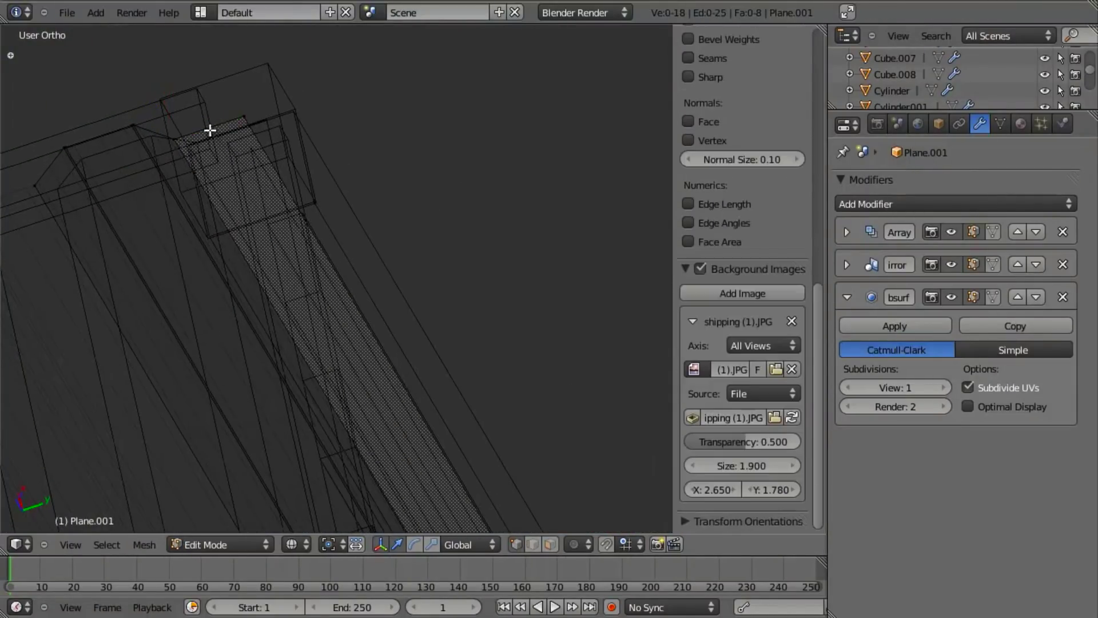
{"action": "key", "text": "l"}
{"action": "key", "text": "s"}
{"action": "key", "text": "x"}
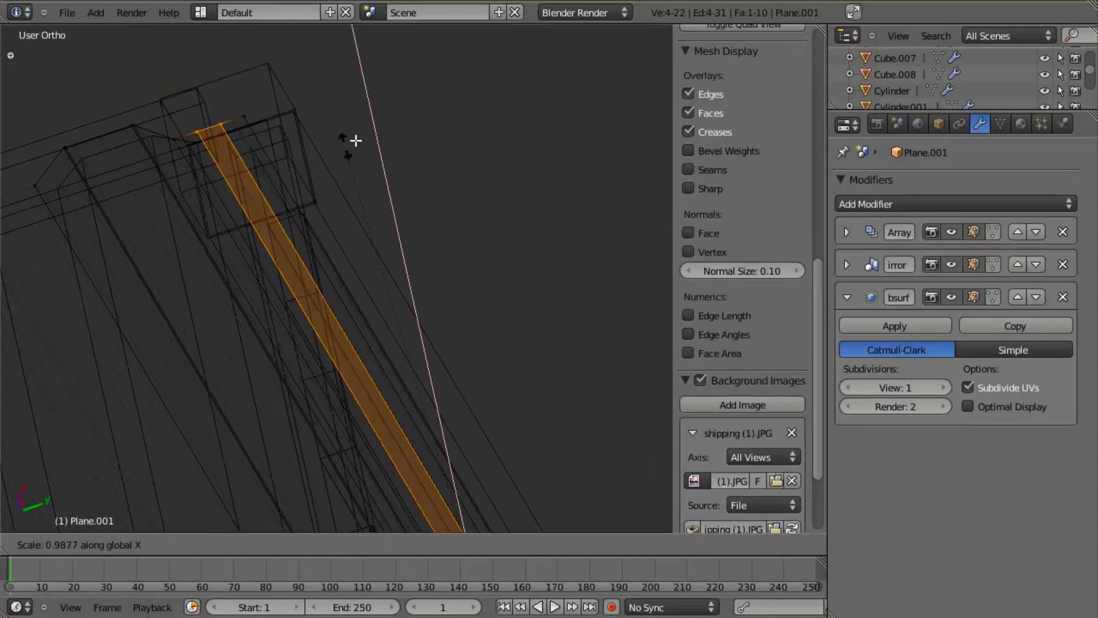
{"action": "right_click", "coordinate": [484, 99]}
{"action": "key", "text": "s"}
{"action": "right_click", "coordinate": [390, 256]}
{"action": "key", "text": "s"}
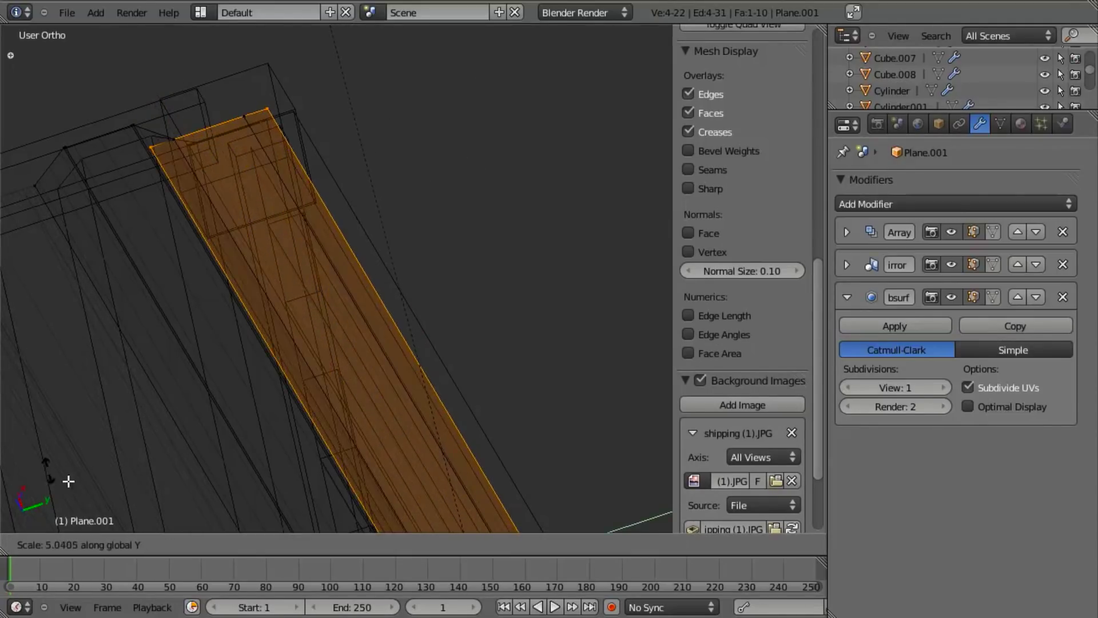
{"action": "key", "text": "Escape"}
- Scale the second pair of edge loops apart along Y toward the face's edges, and finish editing the side panel
{"action": "scroll", "coordinate": [344, 186], "scroll_direction": "down", "scroll_amount": 2}
{"action": "key", "text": "s"}
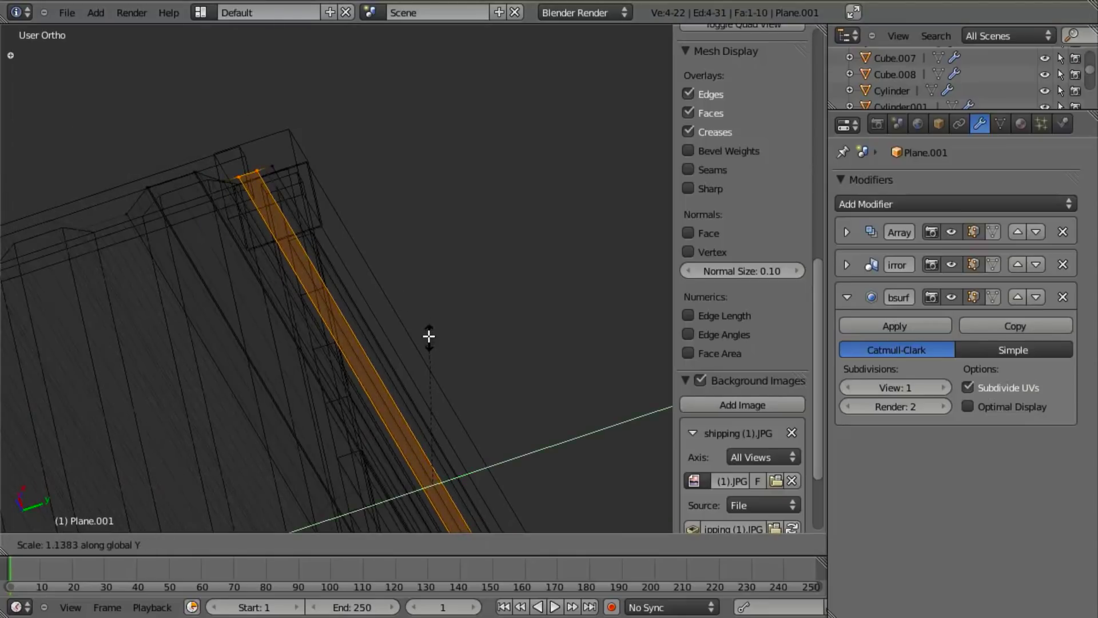
{"action": "left_click", "coordinate": [310, 172]}
{"action": "key", "text": "a"}
{"action": "key", "text": "z"}
{"action": "middle_click_drag", "start_coordinate": [191, 280], "coordinate": [182, 254]}
{"action": "key", "text": "z"}
{"action": "key", "text": "z"}
{"action": "key", "text": "Tab"}
{"action": "scroll", "coordinate": [274, 245], "scroll_direction": "down", "scroll_amount": 2}
{"action": "scroll", "coordinate": [295, 300], "scroll_direction": "up", "scroll_amount": 6}
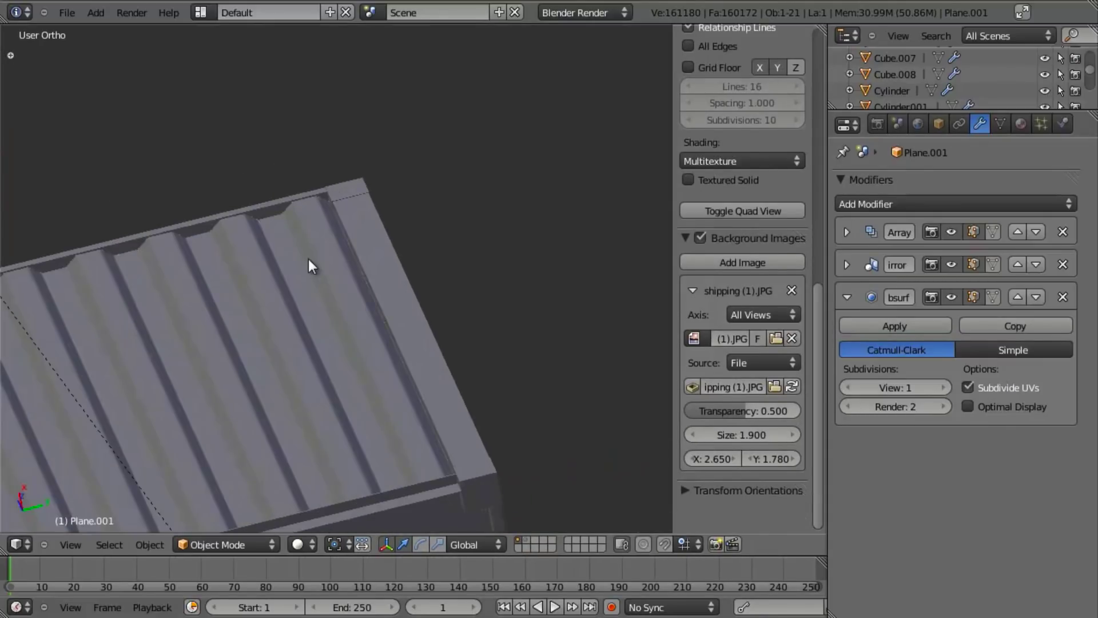
- Select the corrugated roof panel, Plane.002, and open its mesh for editing
{"action": "middle_click_drag", "start_coordinate": [377, 255], "coordinate": [302, 301], "text": "shift"}
{"action": "scroll", "coordinate": [350, 280], "scroll_direction": "up", "scroll_amount": 1}
{"action": "key", "text": "z"}
{"action": "right_click", "coordinate": [248, 312]}
{"action": "key", "text": "z"}
{"action": "scroll", "coordinate": [326, 255], "scroll_direction": "down", "scroll_amount": 6}
{"action": "scroll", "coordinate": [327, 310], "scroll_direction": "down", "scroll_amount": 6}
{"action": "key", "text": "a"}
{"action": "right_click", "coordinate": [143, 260]}
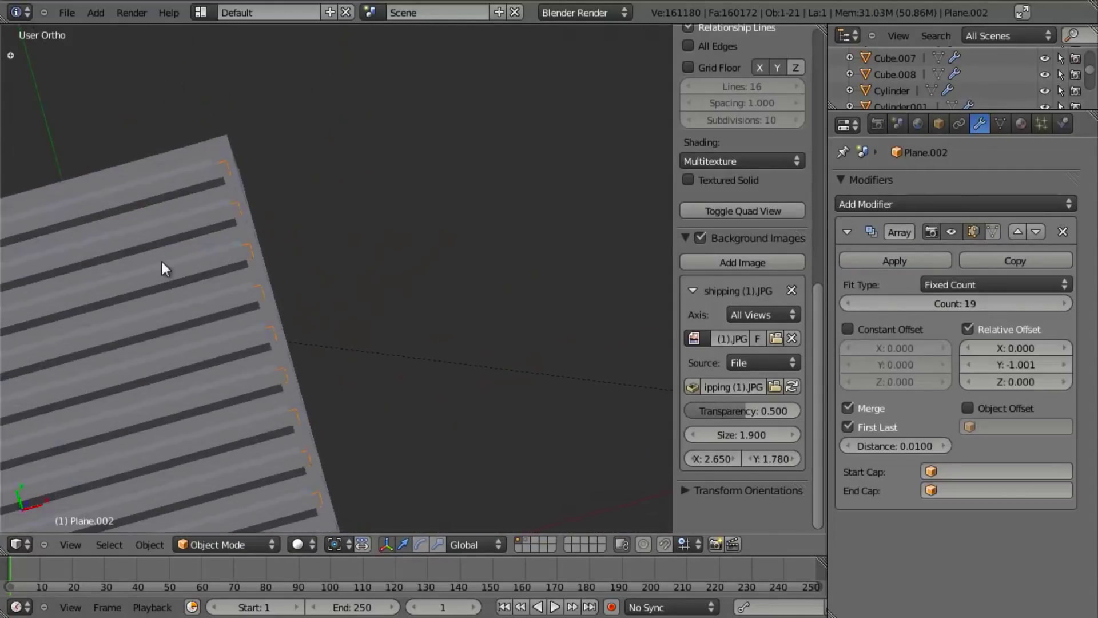
{"action": "middle_click_drag", "start_coordinate": [164, 265], "coordinate": [349, 320]}
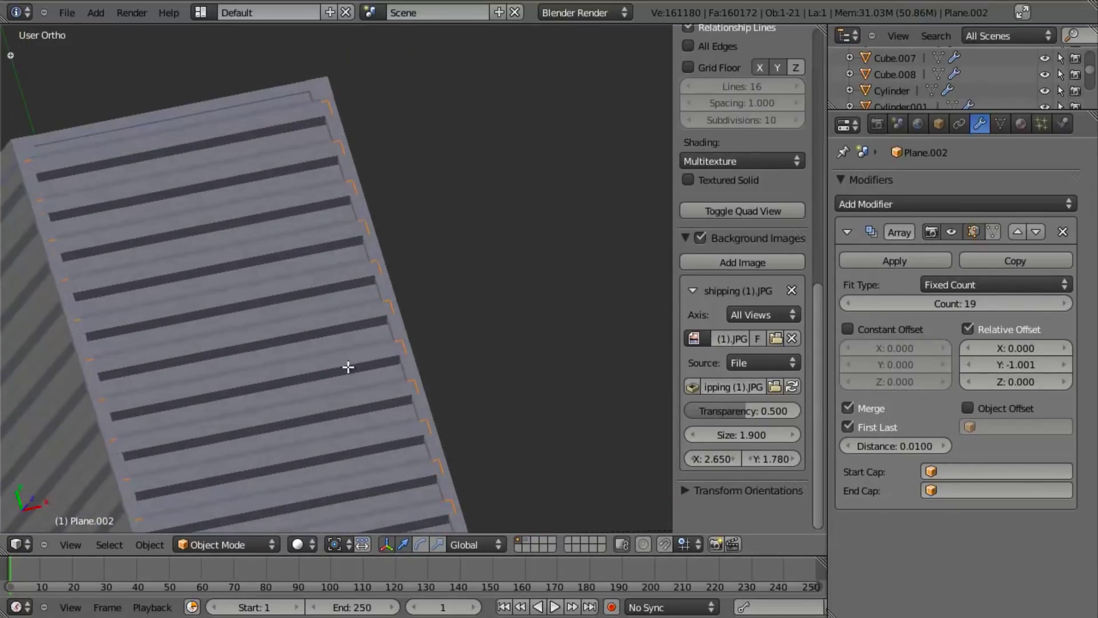
{"action": "key", "text": "Tab"}
- Add two lengthwise edge loops to the raised face of the roof panel's corrugation, keeping them centred
{"action": "middle_click_drag", "start_coordinate": [358, 368], "coordinate": [483, 400]}
{"action": "scroll", "coordinate": [473, 389], "scroll_direction": "up", "scroll_amount": 3}
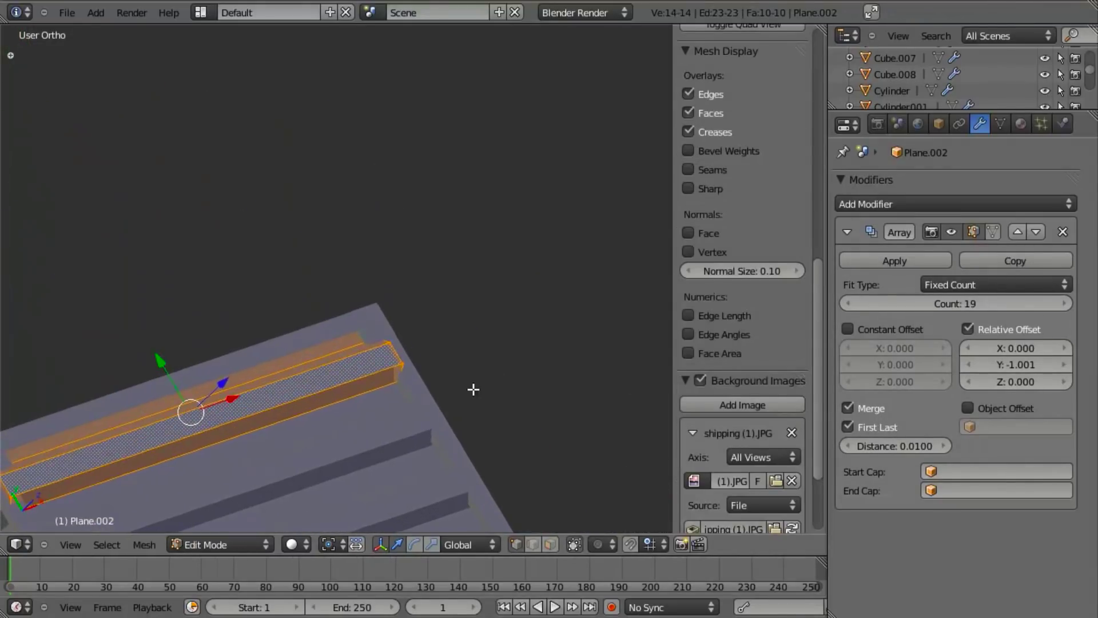
{"action": "scroll", "coordinate": [473, 390], "scroll_direction": "up", "scroll_amount": 5}
{"action": "key", "text": "a"}
{"action": "middle_click_drag", "start_coordinate": [489, 490], "coordinate": [463, 346], "text": "shift"}
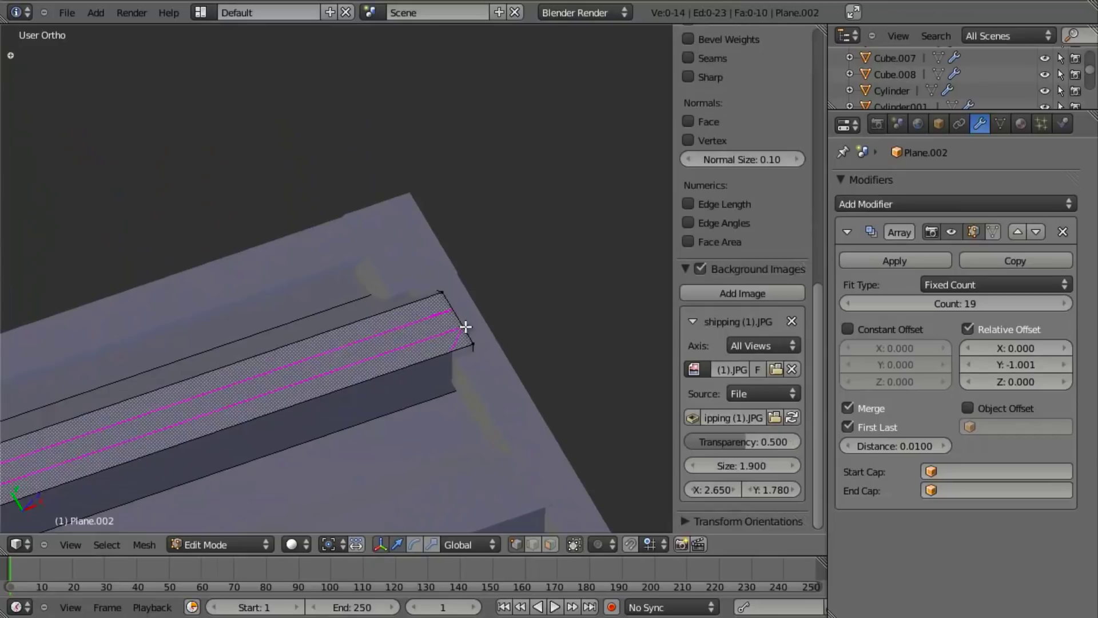
{"action": "left_click", "coordinate": [466, 326]}
{"action": "right_click", "coordinate": [469, 350]}
{"action": "key", "text": "s"}
{"action": "key", "text": "y"}
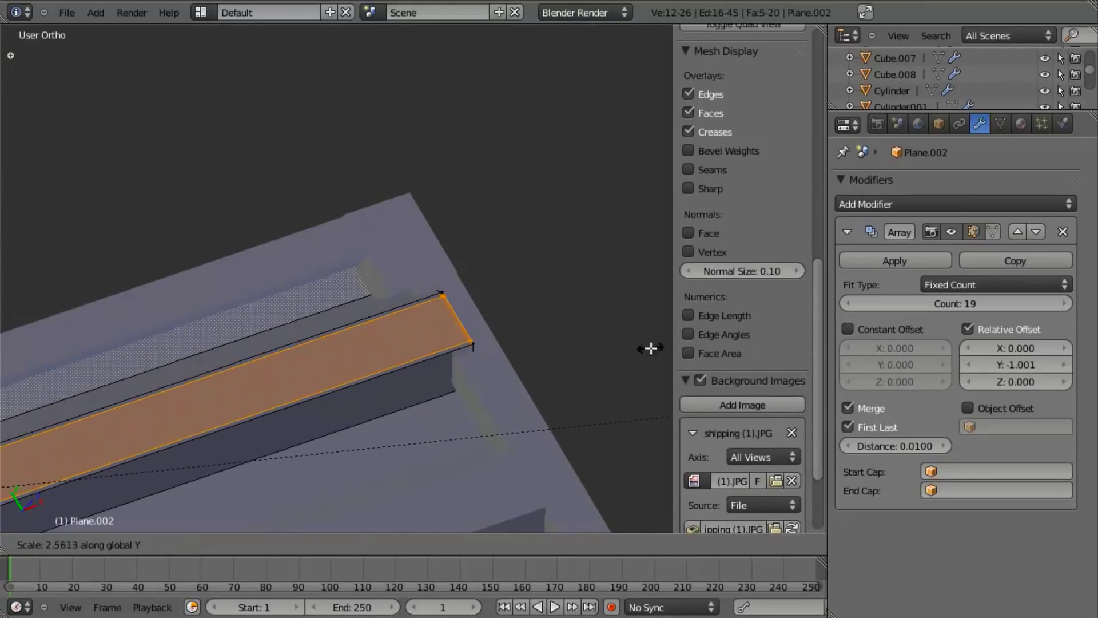
{"action": "left_click", "coordinate": [38, 349]}
{"action": "key", "text": "ctrl+z"}
- Scale the raised face's two edge loops apart along Y until they sit near its edges
{"action": "key", "text": "s"}
{"action": "key", "text": "y"}
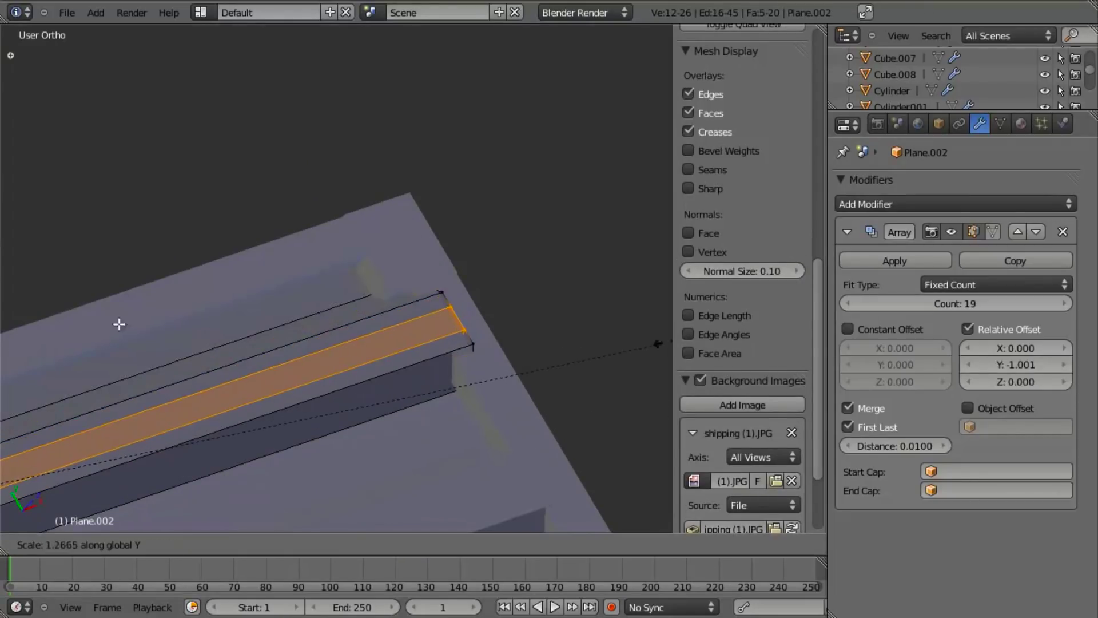
{"action": "left_click", "coordinate": [624, 223]}
{"action": "key", "text": "z"}
{"action": "key", "text": "a"}
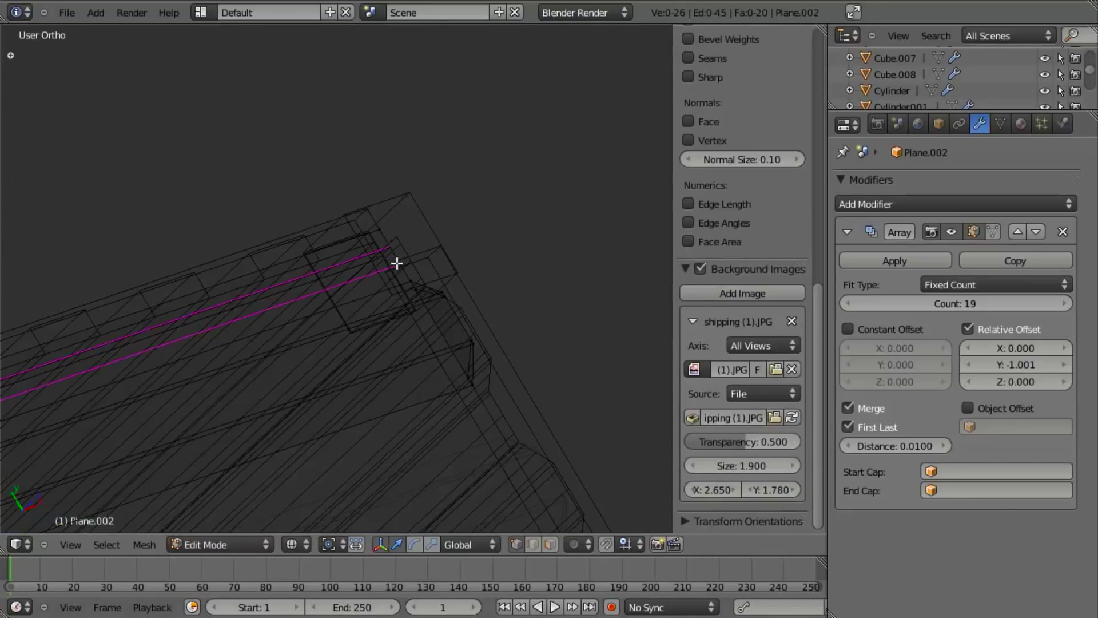
- Add two edge loops to the roof panel's other flat face and scale them apart along Y toward its edges
{"action": "right_click", "coordinate": [397, 264]}
{"action": "key", "text": "s"}
{"action": "key", "text": "y"}
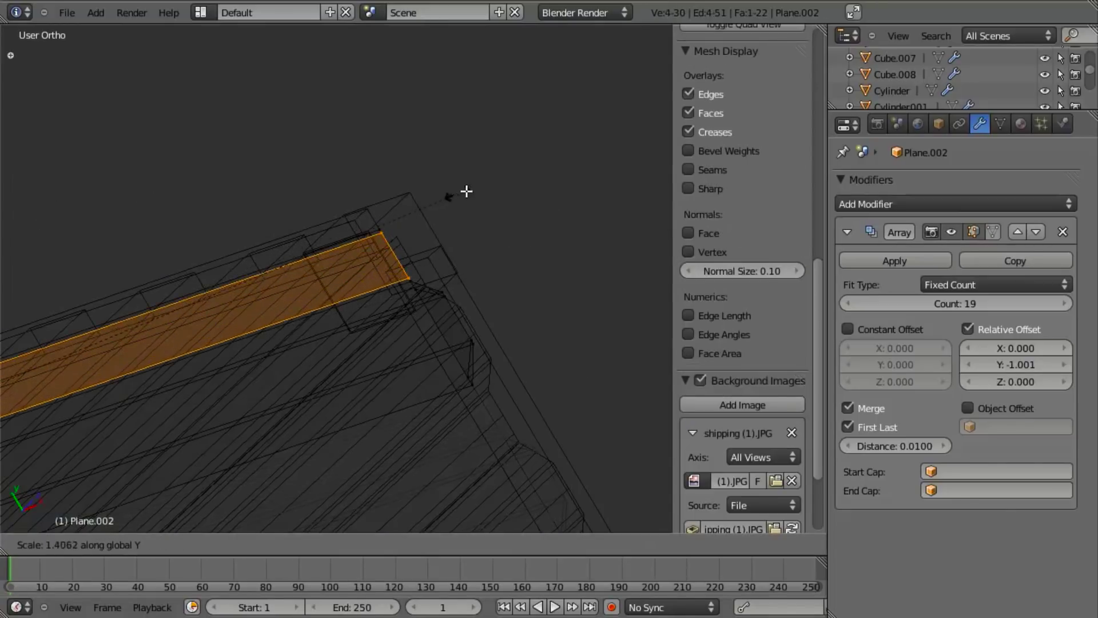
{"action": "left_click", "coordinate": [428, 203]}
{"action": "key", "text": "z"}
{"action": "key", "text": "a"}
{"action": "key", "text": "z"}
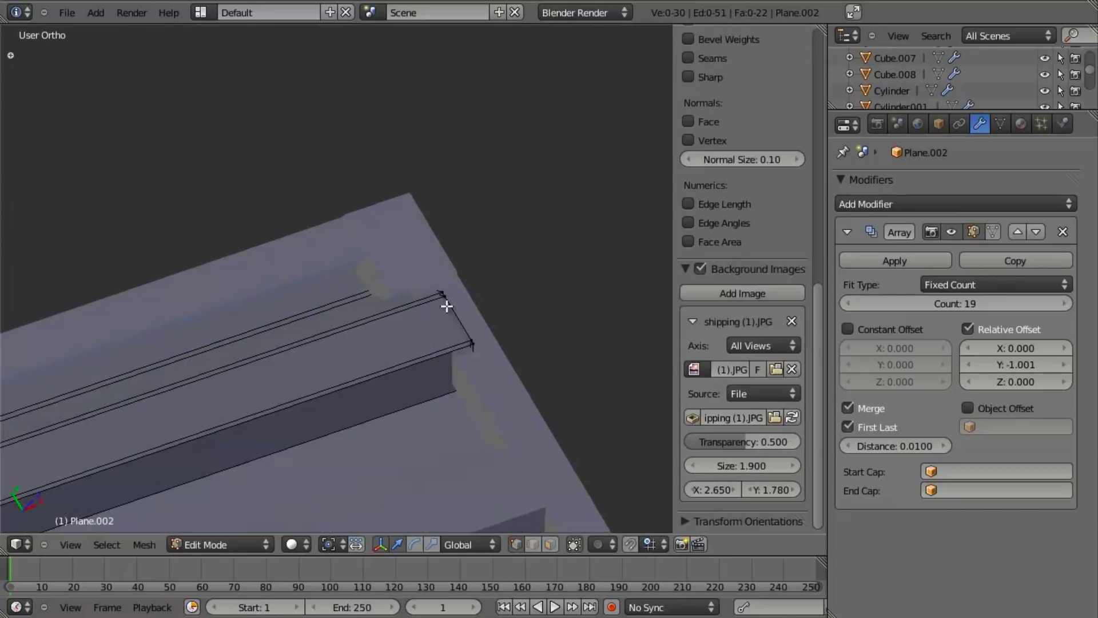
- Delete the faces that close one end of the roof panel's corrugation section
{"action": "middle_click_drag", "start_coordinate": [466, 316], "coordinate": [454, 337]}
{"action": "key", "text": "b"}
{"action": "left_click_drag", "start_coordinate": [498, 224], "coordinate": [688, 474]}
{"action": "scroll", "coordinate": [538, 427], "scroll_direction": "down", "scroll_amount": 7}
{"action": "middle_click_drag", "start_coordinate": [235, 363], "coordinate": [311, 343], "text": "shift"}
{"action": "key", "text": "x"}
{"action": "left_click", "coordinate": [310, 343]}
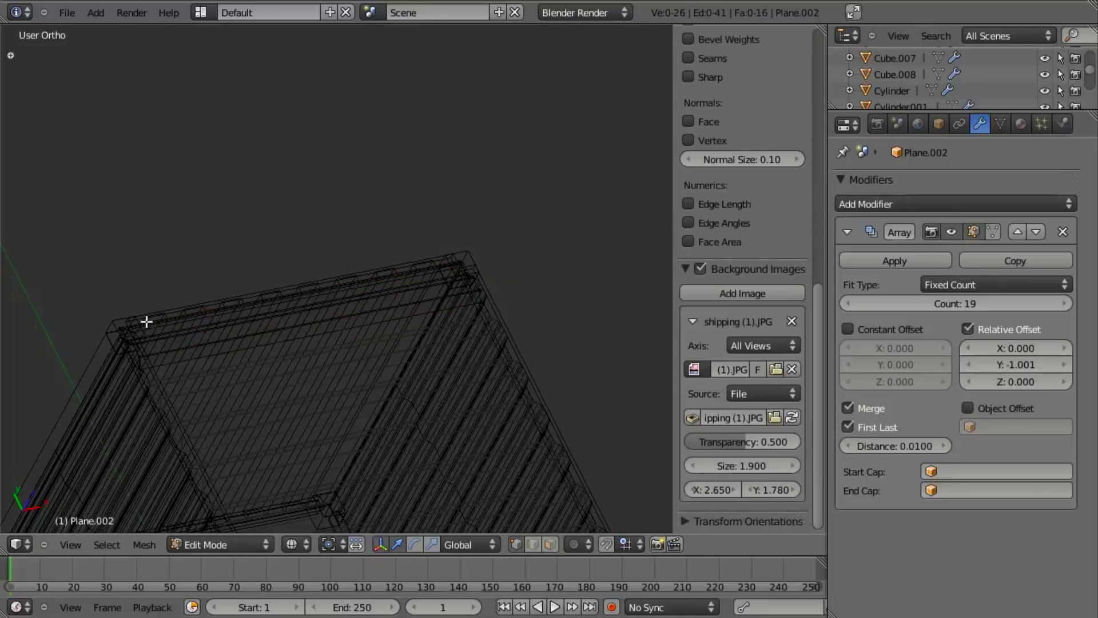
- Delete the closing faces at the opposite end of the roof corrugation and finish editing the panel
{"action": "left_click_drag", "start_coordinate": [160, 374], "coordinate": [161, 375]}
{"action": "key", "text": "x"}
{"action": "left_click", "coordinate": [160, 375]}
{"action": "key", "text": "z"}
{"action": "key", "text": "Tab"}
- Adjust the roof panel's height along Z against the upper frame
{"action": "mouse_move", "coordinate": [447, 373]}
{"action": "middle_mouse_down"}
{"action": "mouse_move", "coordinate": [466, 378]}
{"action": "mouse_move", "coordinate": [400, 349]}
{"action": "mouse_move", "coordinate": [403, 324]}
{"action": "mouse_move", "coordinate": [464, 304]}
{"action": "mouse_move", "coordinate": [279, 371]}
{"action": "mouse_move", "coordinate": [400, 328]}
{"action": "mouse_move", "coordinate": [317, 304]}
{"action": "middle_mouse_up"}
{"action": "scroll", "coordinate": [400, 349], "scroll_direction": "up", "scroll_amount": 2}
{"action": "scroll", "coordinate": [401, 349], "scroll_direction": "down", "scroll_amount": 2}
{"action": "scroll", "coordinate": [379, 334], "scroll_direction": "up", "scroll_amount": 4}
{"action": "scroll", "coordinate": [317, 303], "scroll_direction": "up", "scroll_amount": 3}
{"action": "mouse_move", "coordinate": [434, 307]}
{"action": "middle_mouse_down", "text": "shift"}
{"action": "mouse_move", "coordinate": [427, 388]}
{"action": "mouse_move", "coordinate": [262, 312]}
{"action": "mouse_move", "coordinate": [406, 345]}
{"action": "mouse_move", "coordinate": [390, 347]}
{"action": "mouse_move", "coordinate": [359, 446]}
{"action": "mouse_move", "coordinate": [331, 459]}
{"action": "mouse_move", "coordinate": [327, 404]}
{"action": "mouse_move", "coordinate": [302, 384]}
{"action": "mouse_move", "coordinate": [338, 338]}
{"action": "mouse_move", "coordinate": [433, 305]}
{"action": "mouse_move", "coordinate": [422, 277]}
{"action": "mouse_move", "coordinate": [385, 314]}
{"action": "mouse_move", "coordinate": [353, 310]}
{"action": "mouse_move", "coordinate": [431, 354]}
{"action": "mouse_move", "coordinate": [537, 332]}
{"action": "mouse_move", "coordinate": [353, 373]}
{"action": "mouse_move", "coordinate": [359, 302]}
{"action": "mouse_move", "coordinate": [421, 309]}
{"action": "mouse_move", "coordinate": [331, 335]}
{"action": "mouse_move", "coordinate": [275, 372]}
{"action": "mouse_move", "coordinate": [349, 220]}
{"action": "middle_mouse_up", "text": "shift"}
{"action": "key", "text": "g"}
{"action": "key", "text": "z"}
{"action": "left_click", "coordinate": [361, 354]}
- Delete the plain blocks at both ends of the rear corner post, Cube.001, and finish editing it
{"action": "scroll", "coordinate": [363, 354], "scroll_direction": "down", "scroll_amount": 5}
{"action": "key", "text": "z"}
{"action": "right_click", "coordinate": [406, 272]}
{"action": "key", "text": "z"}
{"action": "key", "text": "Tab"}
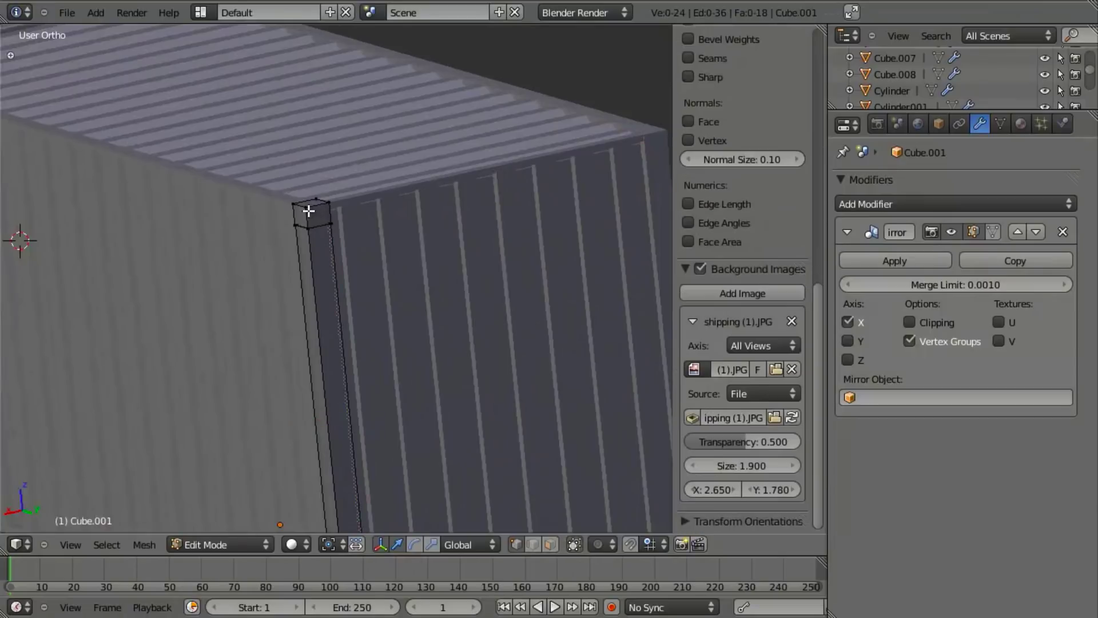
{"action": "key", "text": "l"}
{"action": "scroll", "coordinate": [308, 211], "scroll_direction": "down", "scroll_amount": 5}
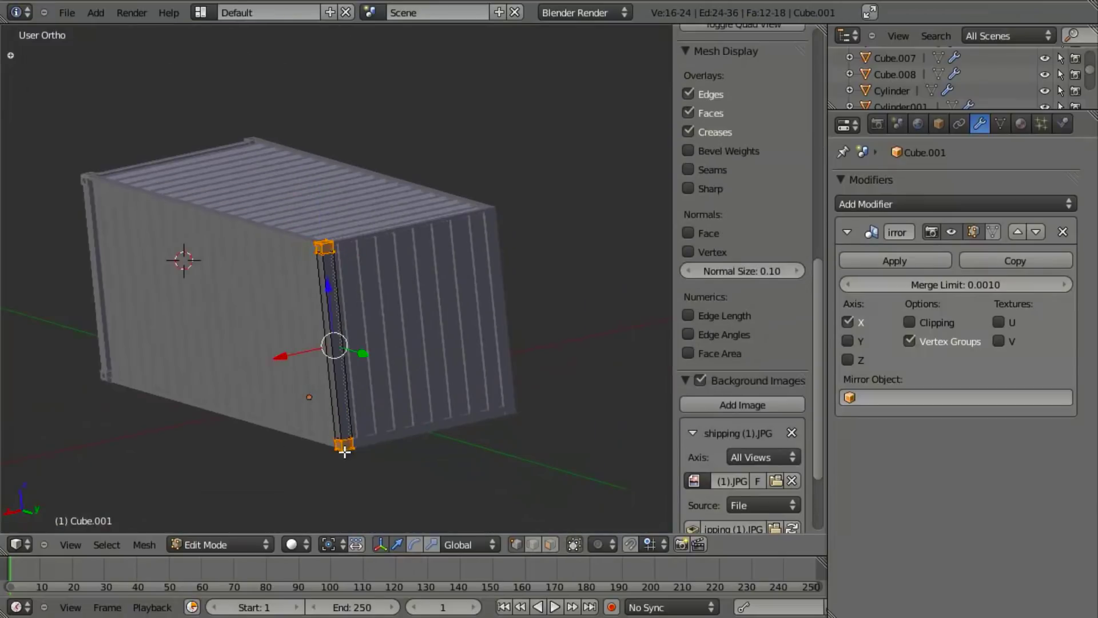
{"action": "key", "text": "x"}
{"action": "left_click", "coordinate": [337, 411]}
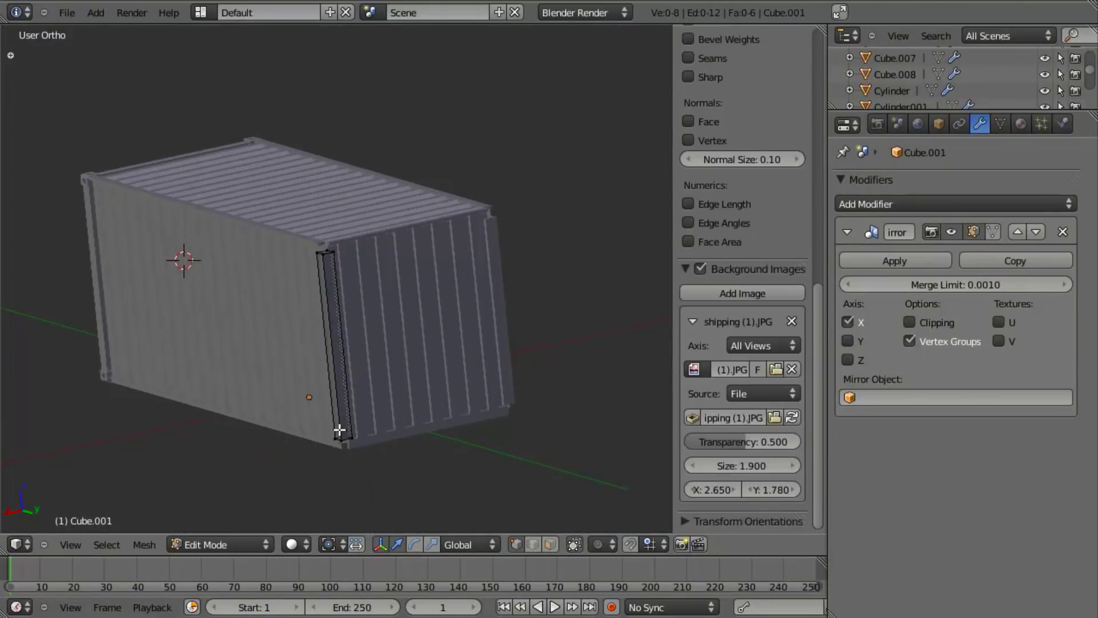
{"action": "scroll", "coordinate": [336, 314], "scroll_direction": "up", "scroll_amount": 3}
{"action": "key", "text": "Tab"}
{"action": "scroll", "coordinate": [244, 383], "scroll_direction": "down", "scroll_amount": 3}
- Add a second Mirror modifier to the door-end corner blocks, Cube.008, mirroring along Y instead of X
{"action": "middle_click_drag", "start_coordinate": [241, 382], "coordinate": [130, 314]}
{"action": "right_click", "coordinate": [140, 299]}
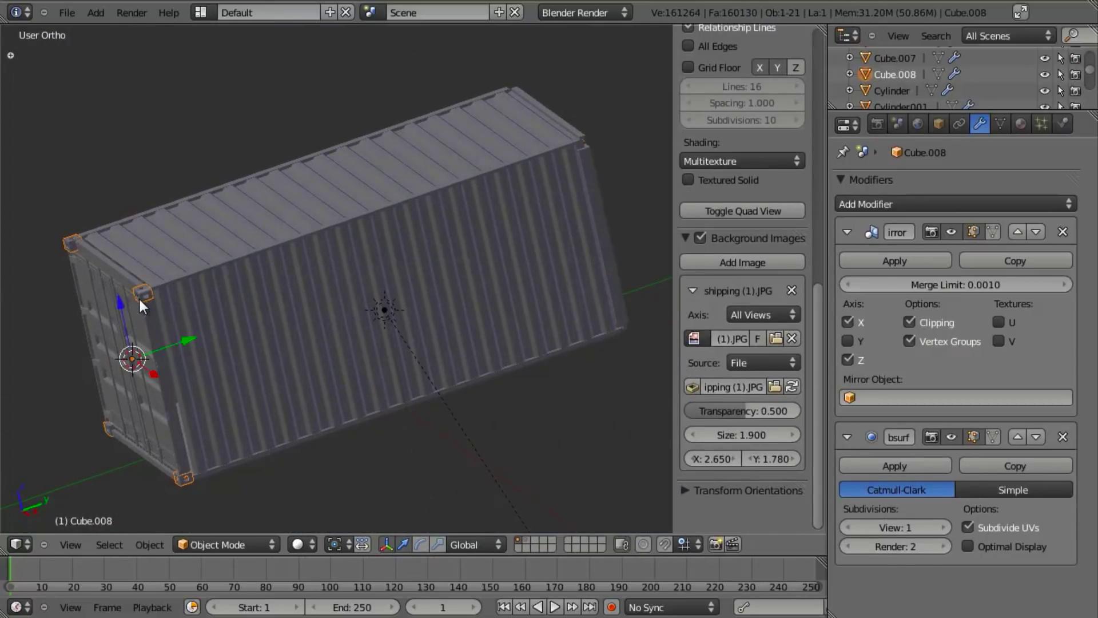
{"action": "key", "text": "KP_3"}
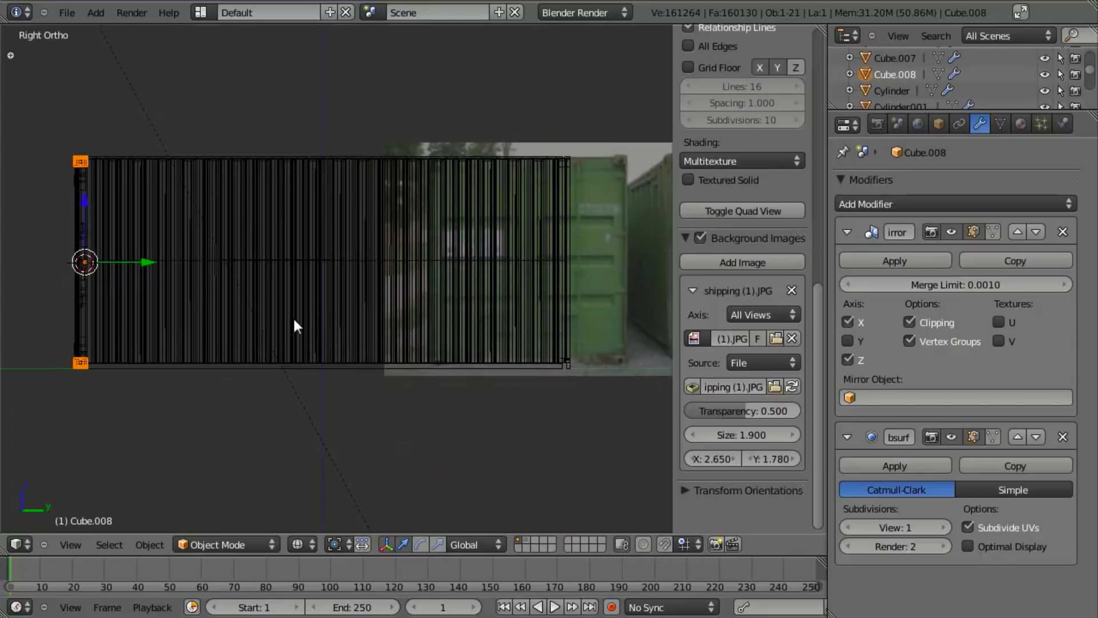
{"action": "left_click", "coordinate": [848, 231]}
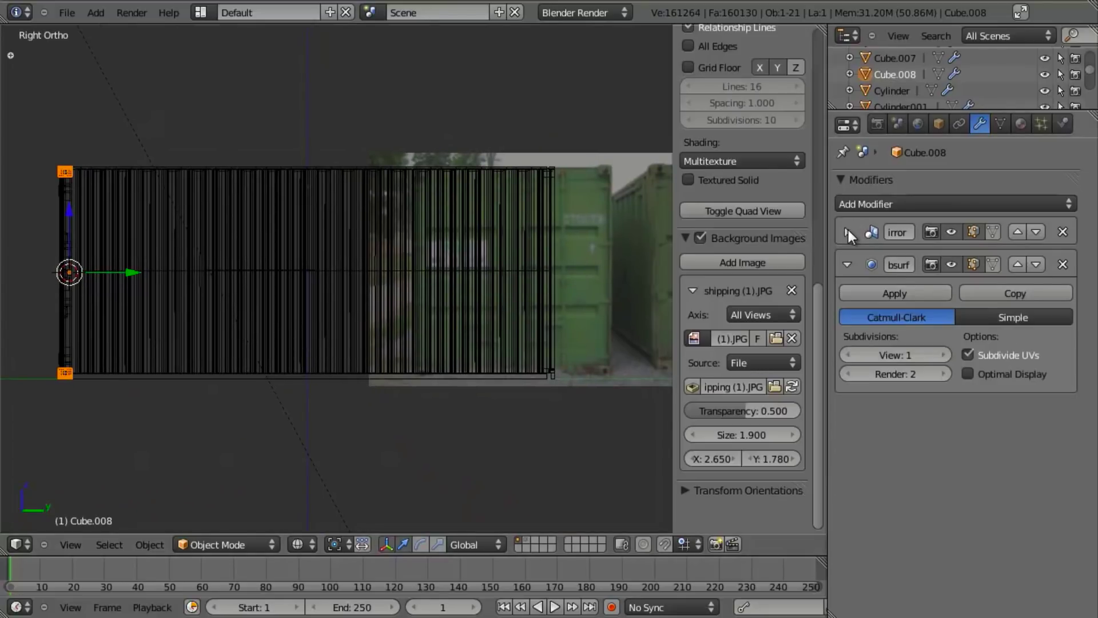
{"action": "left_click", "coordinate": [898, 206]}
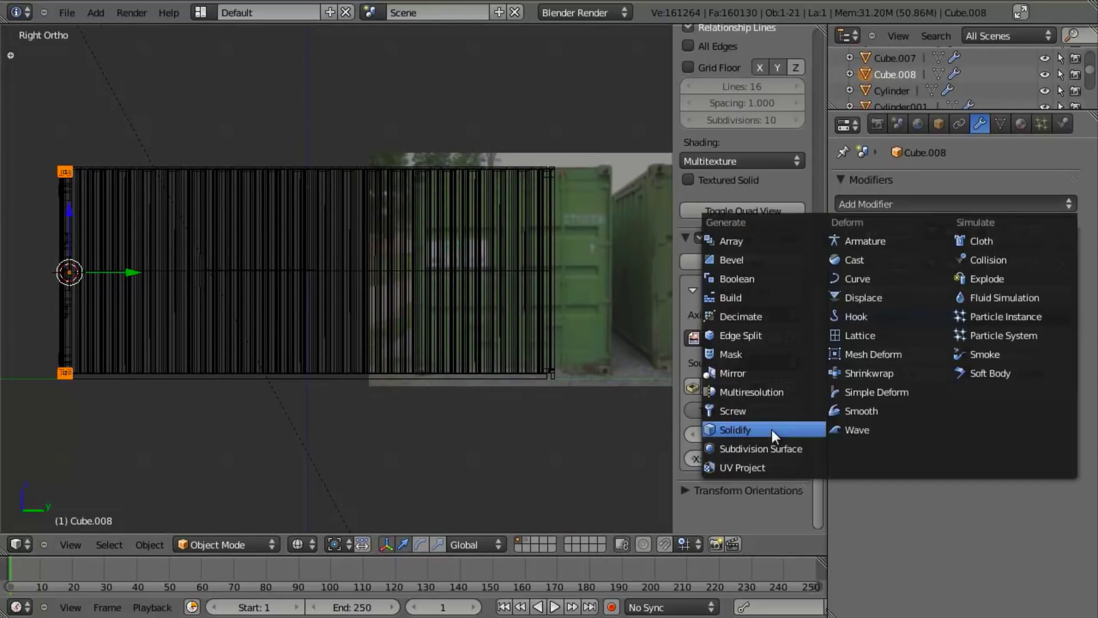
{"action": "left_click", "coordinate": [770, 371]}
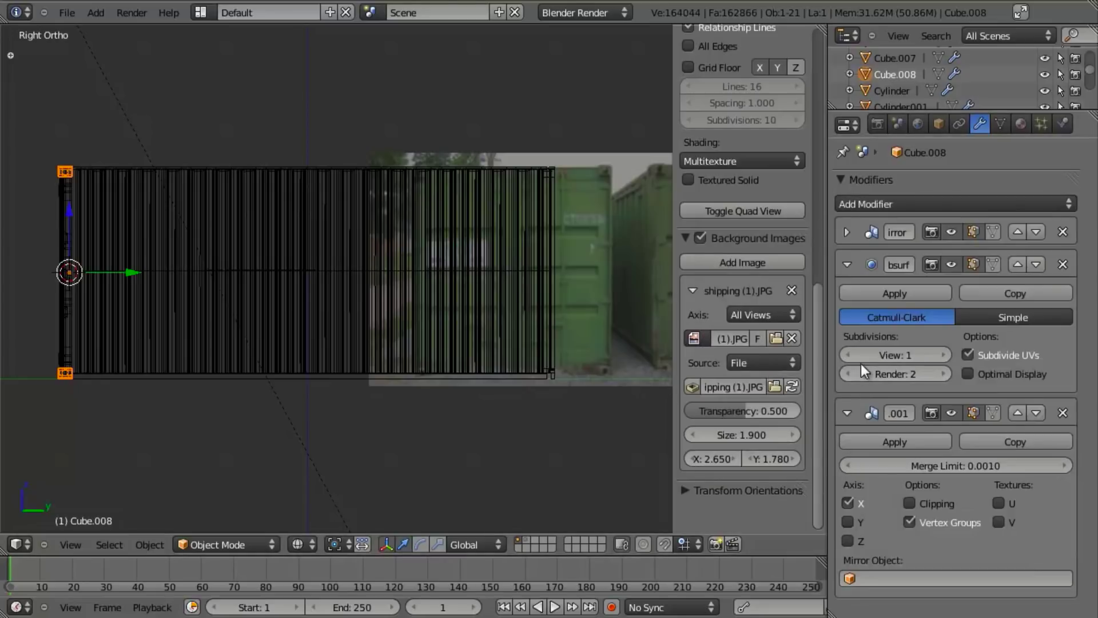
{"action": "left_click", "coordinate": [848, 522]}
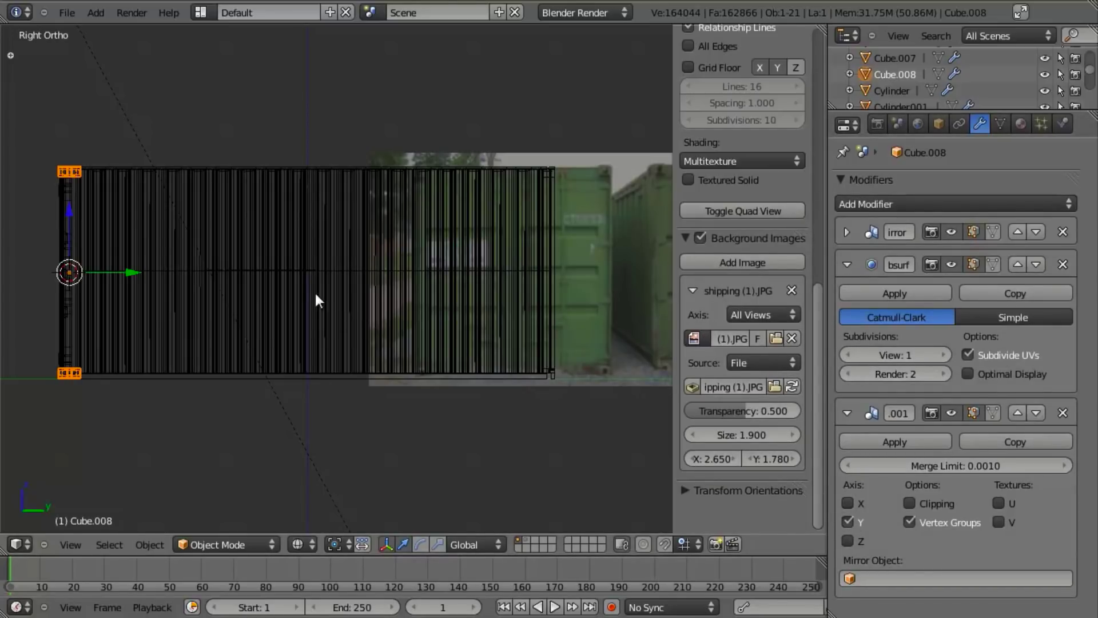
- Reset the 3D cursor to the scene origin and add an Empty there
{"action": "key", "text": "shift+c"}
{"action": "scroll", "coordinate": [320, 337], "scroll_direction": "up", "scroll_amount": 4}
{"action": "middle_click_drag", "start_coordinate": [549, 333], "coordinate": [386, 297], "text": "shift"}
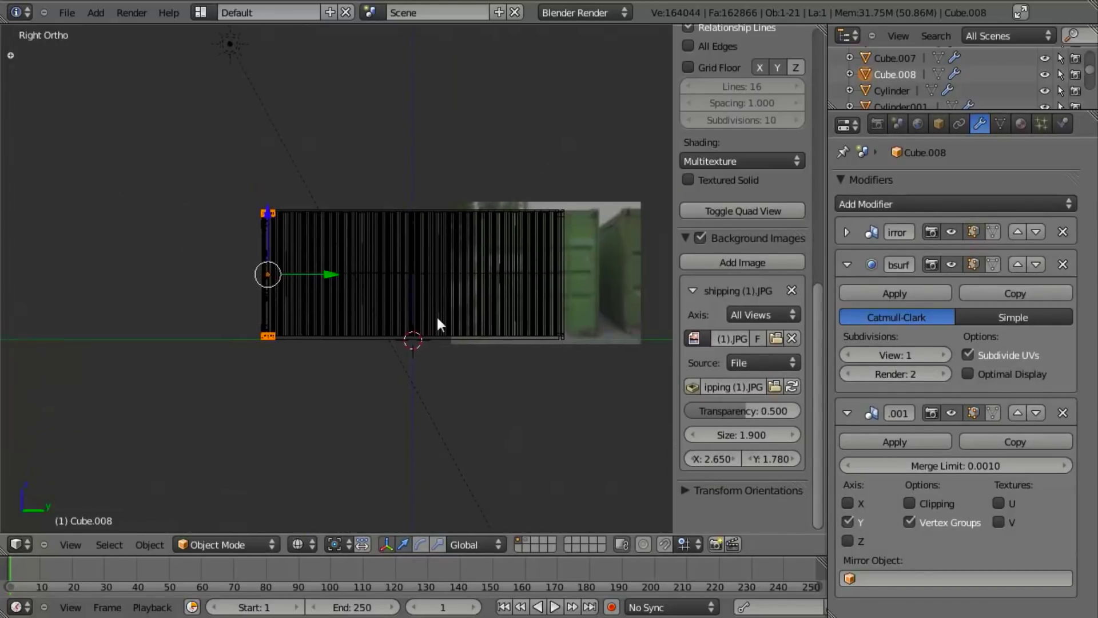
{"action": "scroll", "coordinate": [400, 303], "scroll_direction": "up", "scroll_amount": 2}
{"action": "key", "text": "shift+a"}
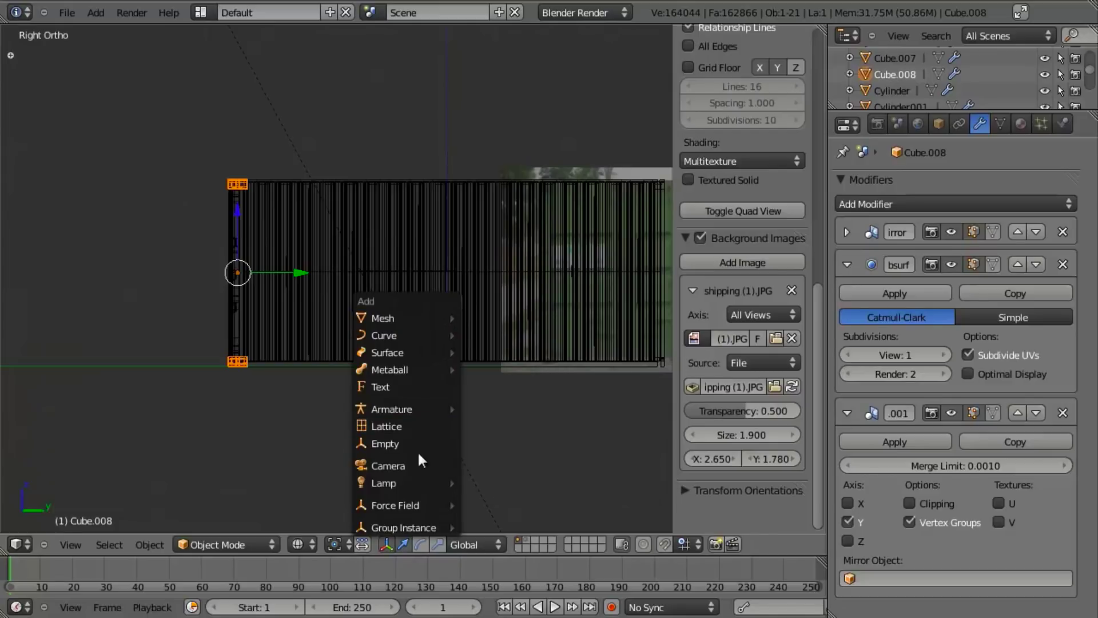
{"action": "left_click", "coordinate": [446, 367]}
{"action": "key", "text": "shift+a"}
{"action": "mouse_move", "coordinate": [408, 449]}
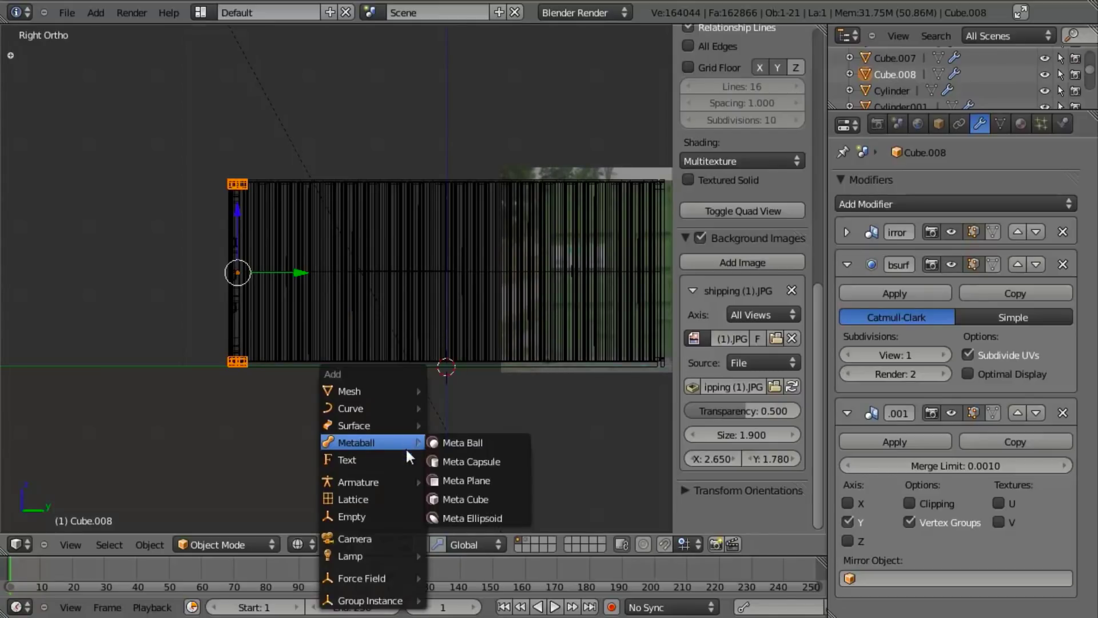
{"action": "left_click", "coordinate": [378, 517]}
- Set Empty.001 as the Mirror Object of the corner blocks' Y-axis Mirror modifier
{"action": "middle_click_drag", "start_coordinate": [431, 394], "coordinate": [368, 398], "text": "shift"}
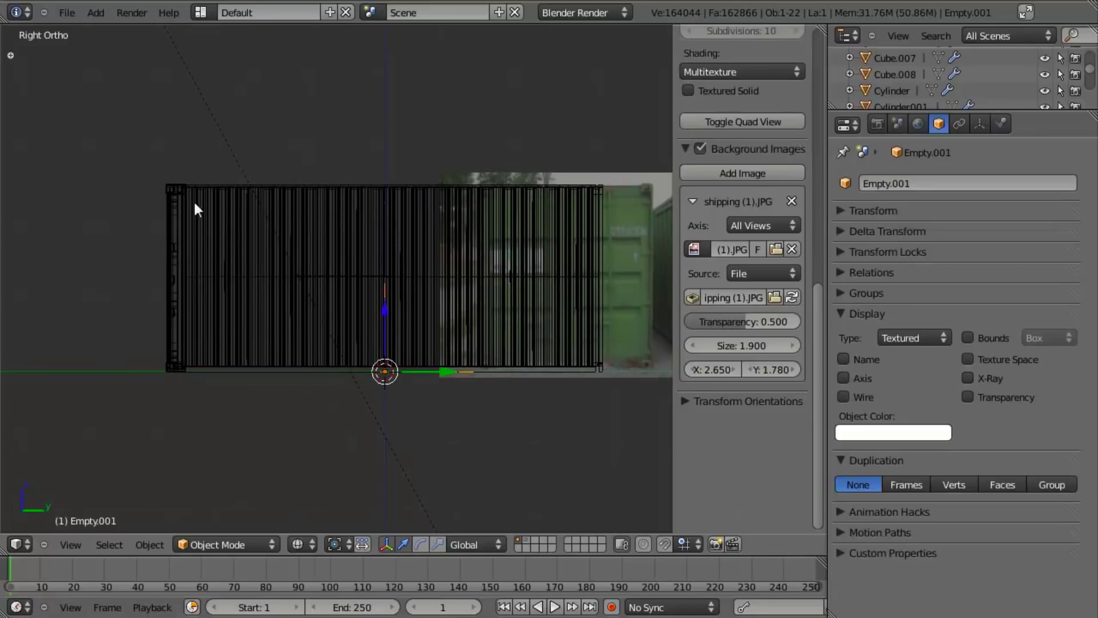
{"action": "right_click", "coordinate": [166, 185]}
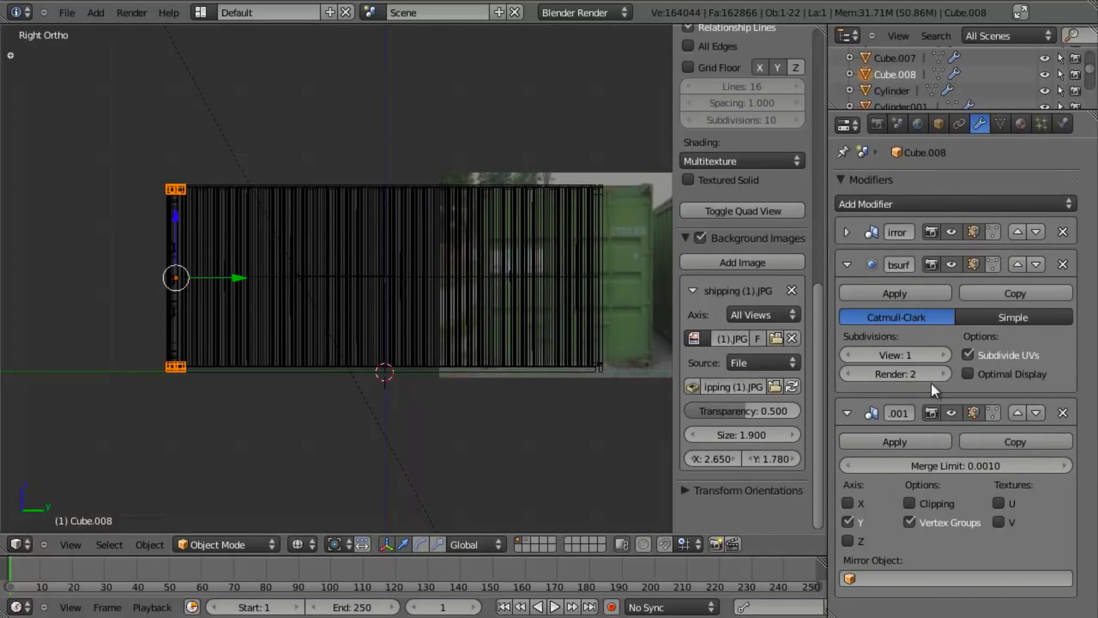
{"action": "left_click", "coordinate": [880, 579]}
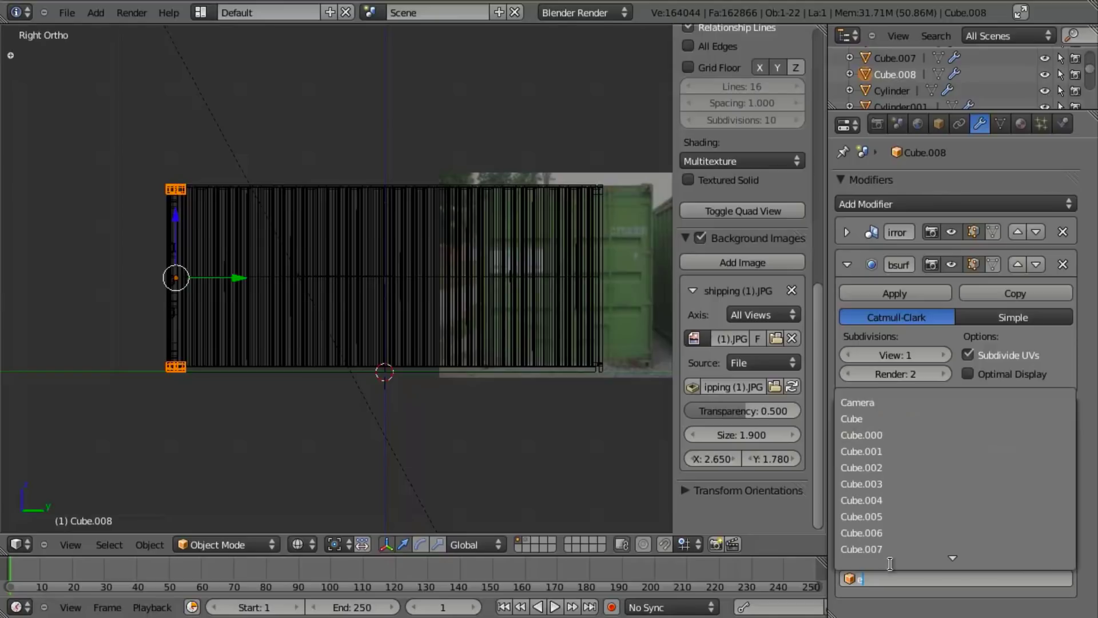
{"action": "left_click", "coordinate": [897, 420]}
- Examine in solid shading how the mirrored corner blocks fit the container's rear corners
{"action": "key", "text": "z"}
{"action": "mouse_move", "coordinate": [243, 279]}
{"action": "middle_mouse_down"}
{"action": "mouse_move", "coordinate": [442, 279]}
{"action": "mouse_move", "coordinate": [382, 269]}
{"action": "mouse_move", "coordinate": [375, 253]}
{"action": "middle_mouse_up"}
{"action": "scroll", "coordinate": [382, 269], "scroll_direction": "up", "scroll_amount": 9}
{"action": "key", "text": "a"}
{"action": "right_click", "coordinate": [310, 126]}
{"action": "scroll", "coordinate": [266, 310], "scroll_direction": "down", "scroll_amount": 5}
{"action": "middle_click_drag", "start_coordinate": [266, 310], "coordinate": [338, 353]}
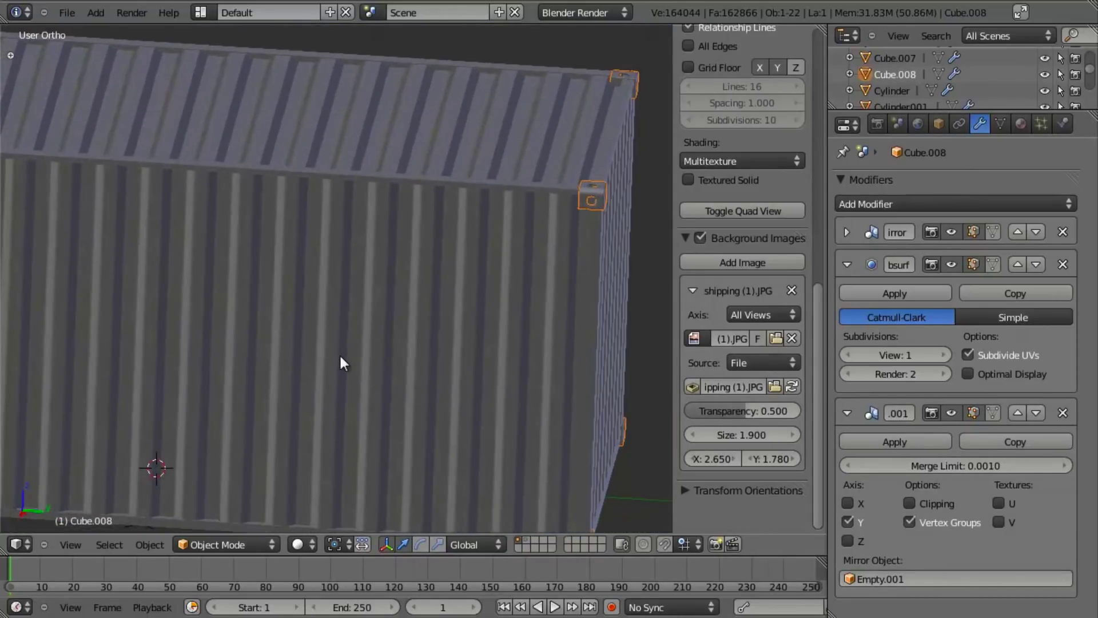
{"action": "middle_click_drag", "start_coordinate": [511, 294], "coordinate": [311, 362], "text": "shift"}
{"action": "scroll", "coordinate": [311, 363], "scroll_direction": "up", "scroll_amount": 3}
{"action": "scroll", "coordinate": [312, 363], "scroll_direction": "up", "scroll_amount": 3}
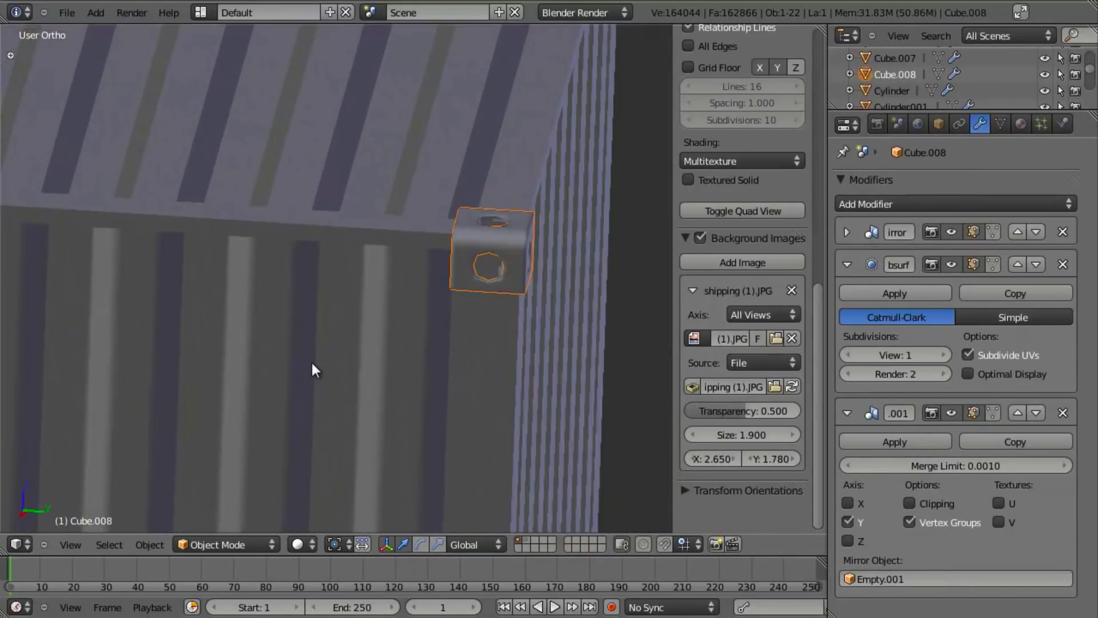
- Inspect the corner block's hole mesh in Edit Mode, and check all the corner blocks on the whole container
{"action": "key", "text": "Tab"}
{"action": "scroll", "coordinate": [322, 321], "scroll_direction": "down", "scroll_amount": 4}
{"action": "scroll", "coordinate": [322, 322], "scroll_direction": "down", "scroll_amount": 4}
{"action": "middle_click_drag", "start_coordinate": [322, 321], "coordinate": [343, 292], "text": "shift"}
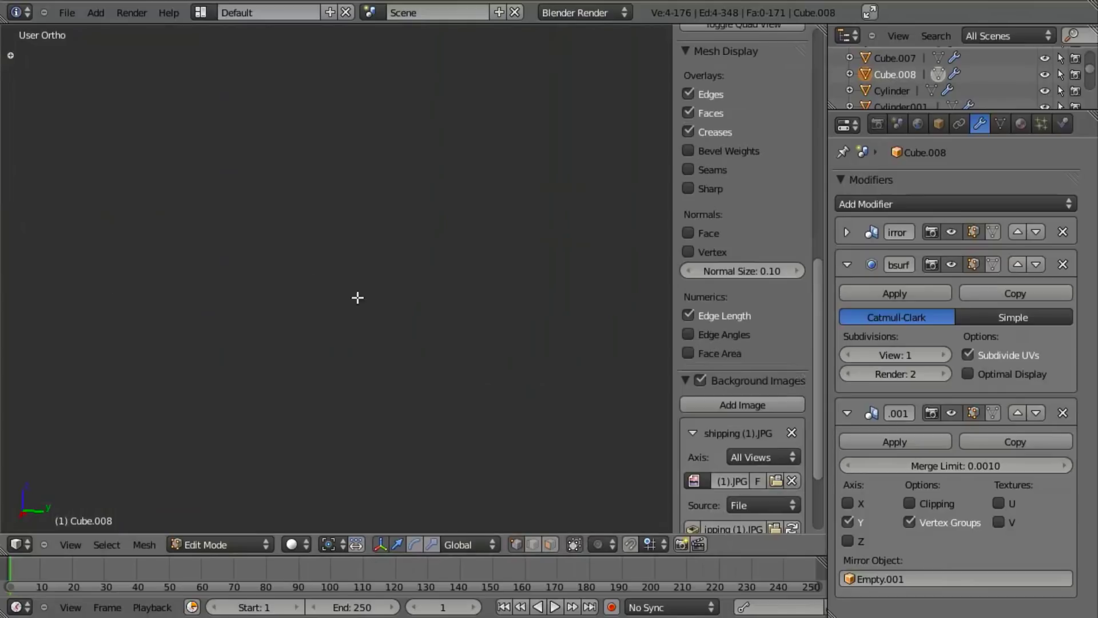
{"action": "key", "text": "KP_Decimal"}
{"action": "scroll", "coordinate": [436, 337], "scroll_direction": "down", "scroll_amount": 6}
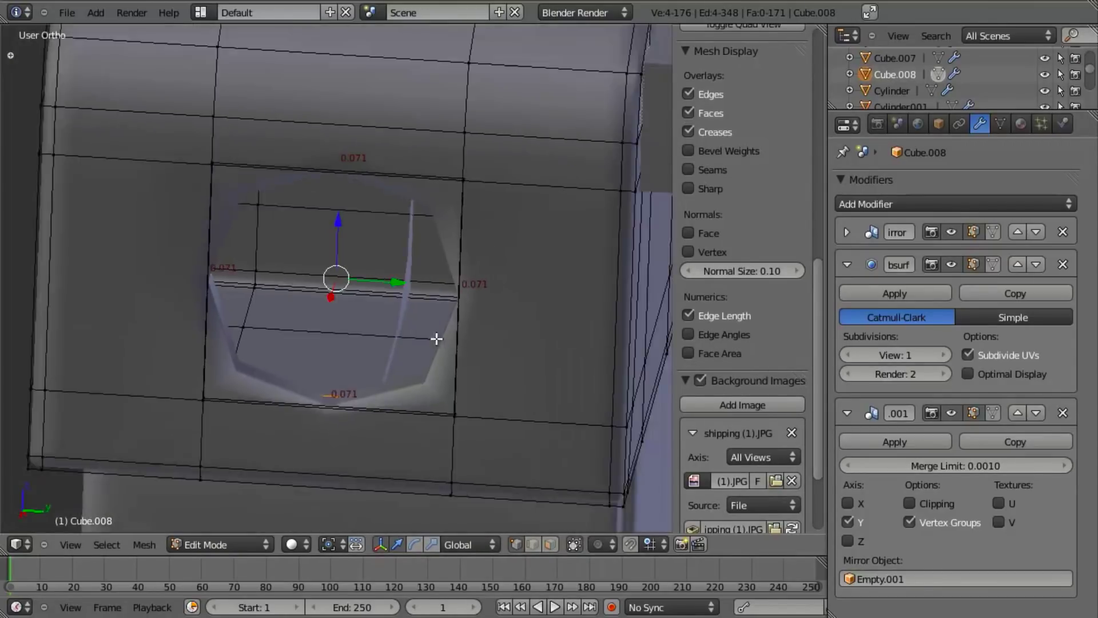
{"action": "scroll", "coordinate": [437, 284], "scroll_direction": "up", "scroll_amount": 5}
{"action": "key", "text": "a"}
{"action": "right_click", "coordinate": [463, 167]}
{"action": "middle_click_drag", "start_coordinate": [391, 257], "coordinate": [225, 301]}
{"action": "key", "text": "Tab"}
{"action": "scroll", "coordinate": [369, 284], "scroll_direction": "down", "scroll_amount": 4}
{"action": "scroll", "coordinate": [466, 335], "scroll_direction": "down", "scroll_amount": 5}
{"action": "scroll", "coordinate": [224, 301], "scroll_direction": "down", "scroll_amount": 5}
{"action": "key", "text": "Home"}
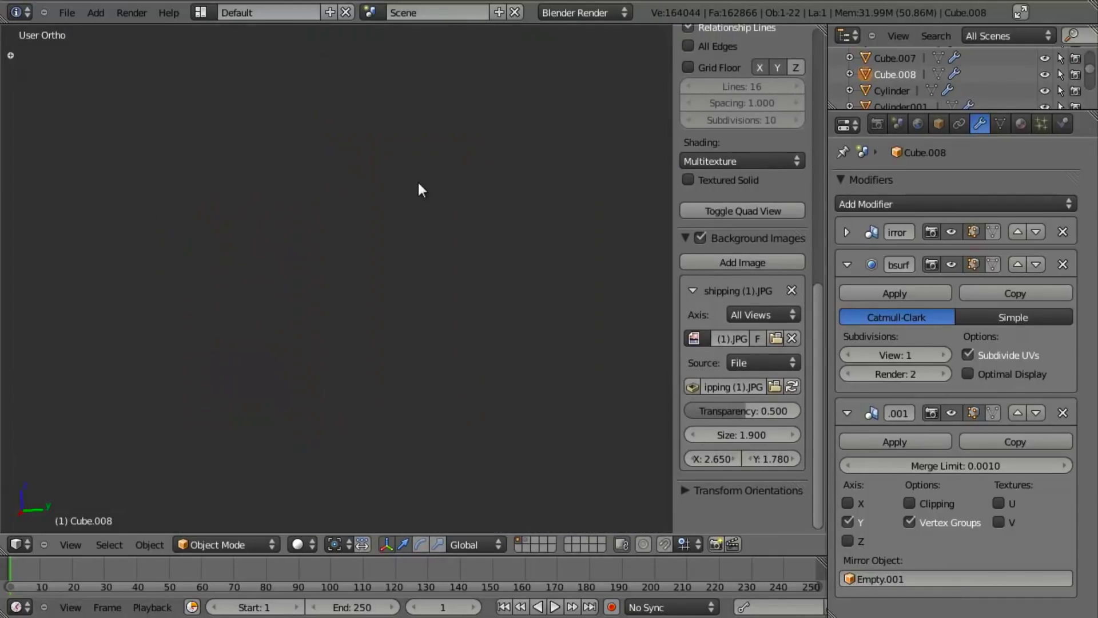
{"action": "key", "text": "KP_Decimal"}
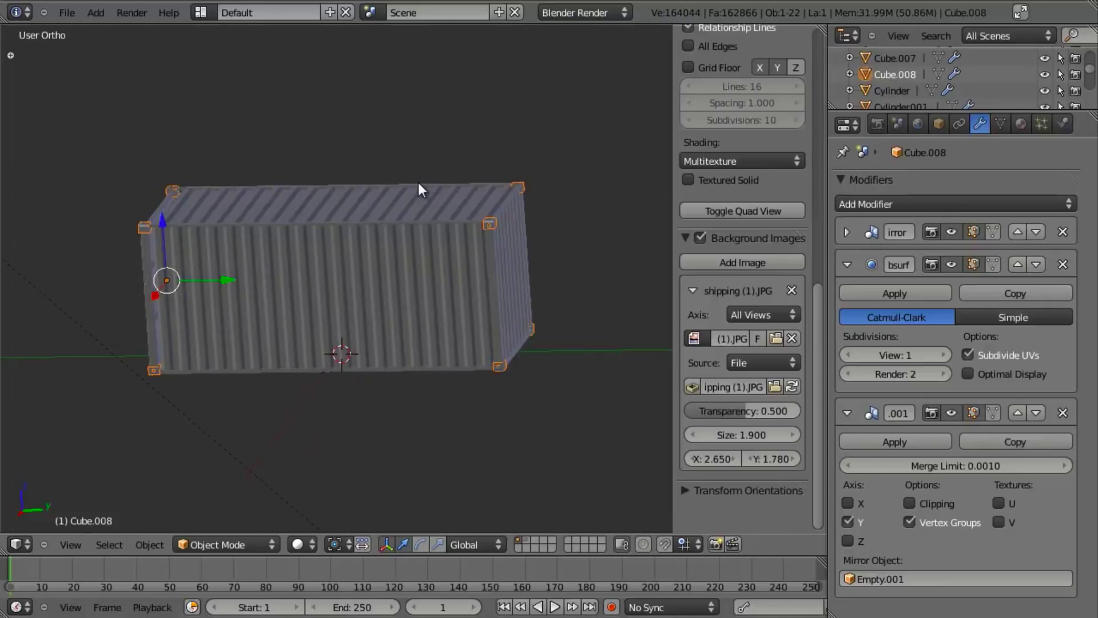
- Deselect everything and save the scene over shipping_container_part3.blend
{"action": "middle_click_drag", "start_coordinate": [295, 314], "coordinate": [289, 280]}
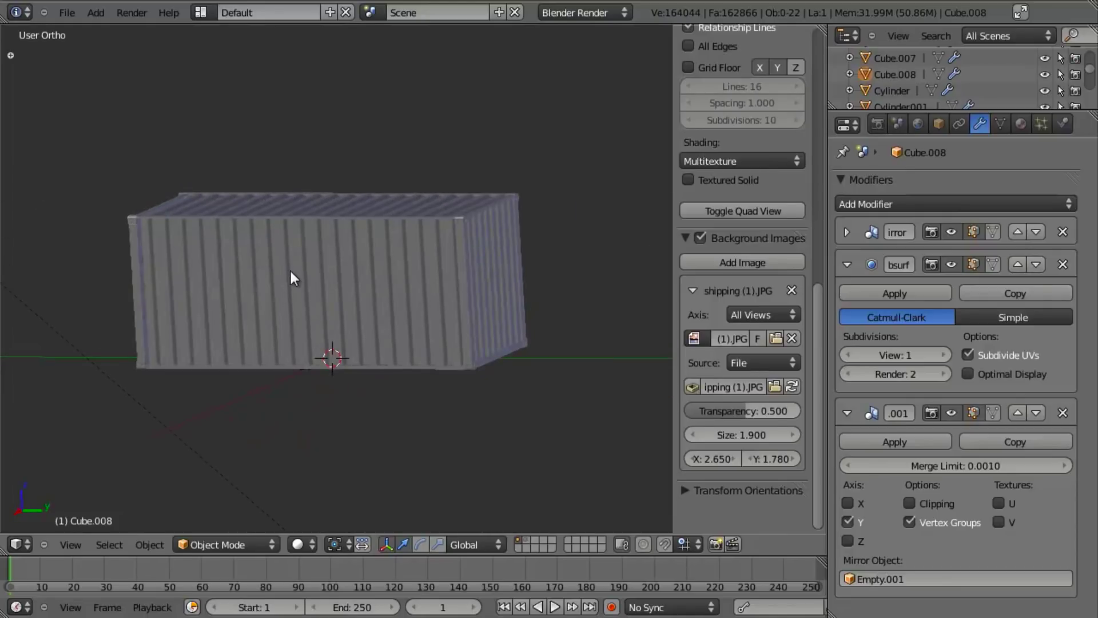
{"action": "middle_click_drag", "start_coordinate": [373, 258], "coordinate": [635, 309]}
{"action": "scroll", "coordinate": [328, 287], "scroll_direction": "up", "scroll_amount": 3}
{"action": "key", "text": "ctrl+s"}
{"action": "left_click", "coordinate": [330, 280]}
{"action": "scroll", "coordinate": [327, 264], "scroll_direction": "up", "scroll_amount": 2}
{"action": "scroll", "coordinate": [375, 271], "scroll_direction": "down", "scroll_amount": 4}
{"action": "scroll", "coordinate": [538, 311], "scroll_direction": "up", "scroll_amount": 3}
{"action": "key", "text": "ctrl+s"}
{"action": "left_click", "coordinate": [545, 306]}
- Examine the finished container's door details, corrugated sides and corner blocks from several angles
{"action": "scroll", "coordinate": [626, 309], "scroll_direction": "up", "scroll_amount": 4}
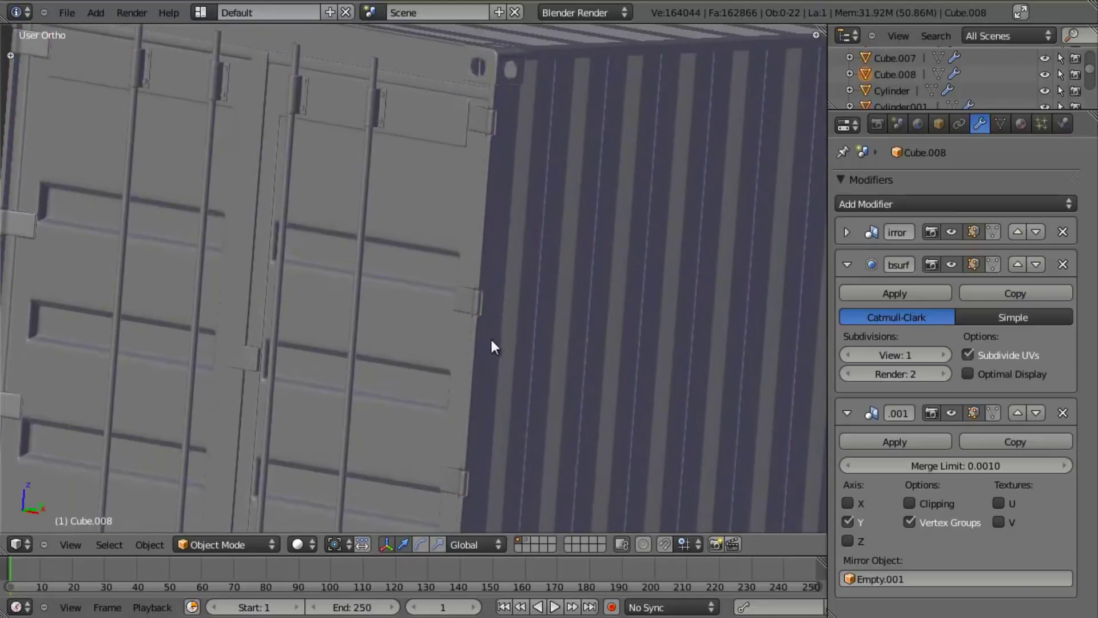
{"action": "middle_click_drag", "start_coordinate": [524, 254], "coordinate": [516, 300]}
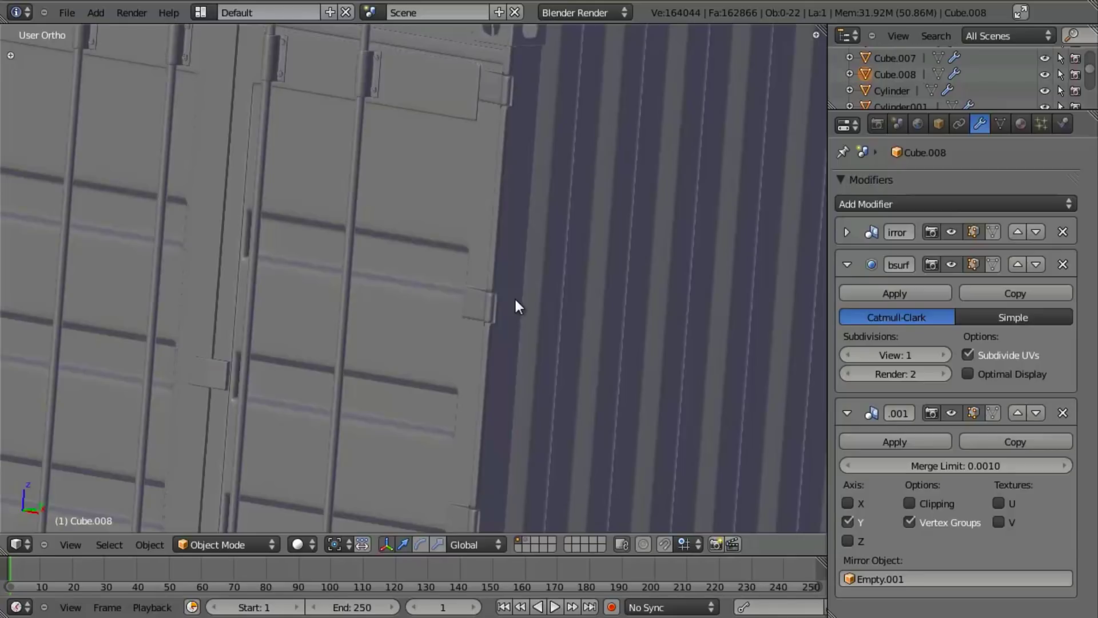
{"action": "scroll", "coordinate": [516, 301], "scroll_direction": "down", "scroll_amount": 5}
{"action": "middle_click_drag", "start_coordinate": [471, 289], "coordinate": [324, 279]}
{"action": "middle_click_drag", "start_coordinate": [349, 327], "coordinate": [359, 294]}
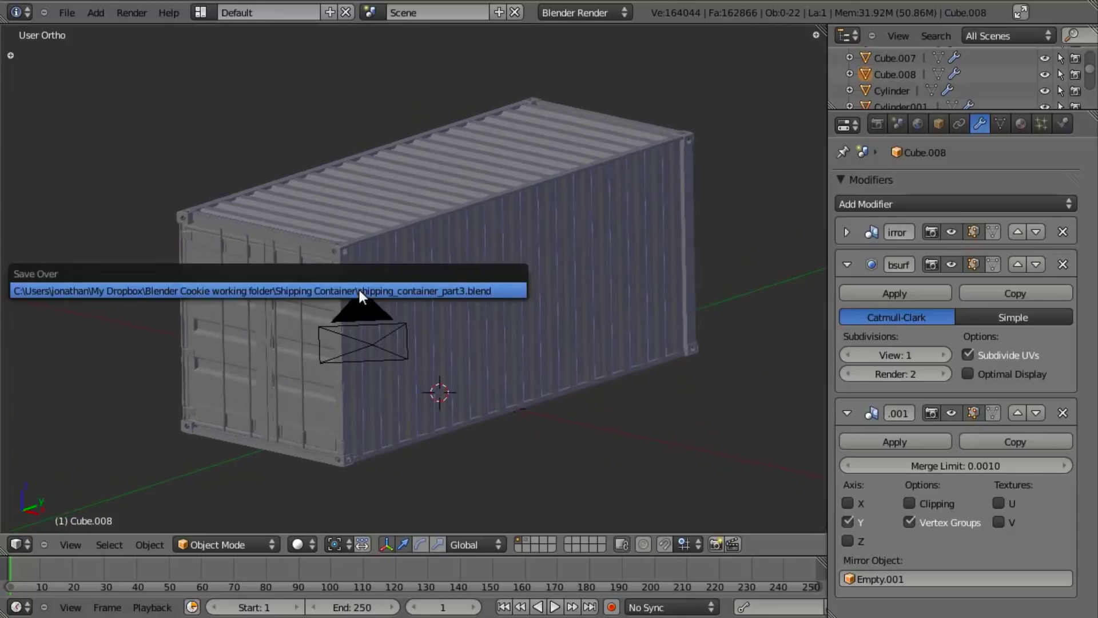
{"action": "key", "text": "super"}
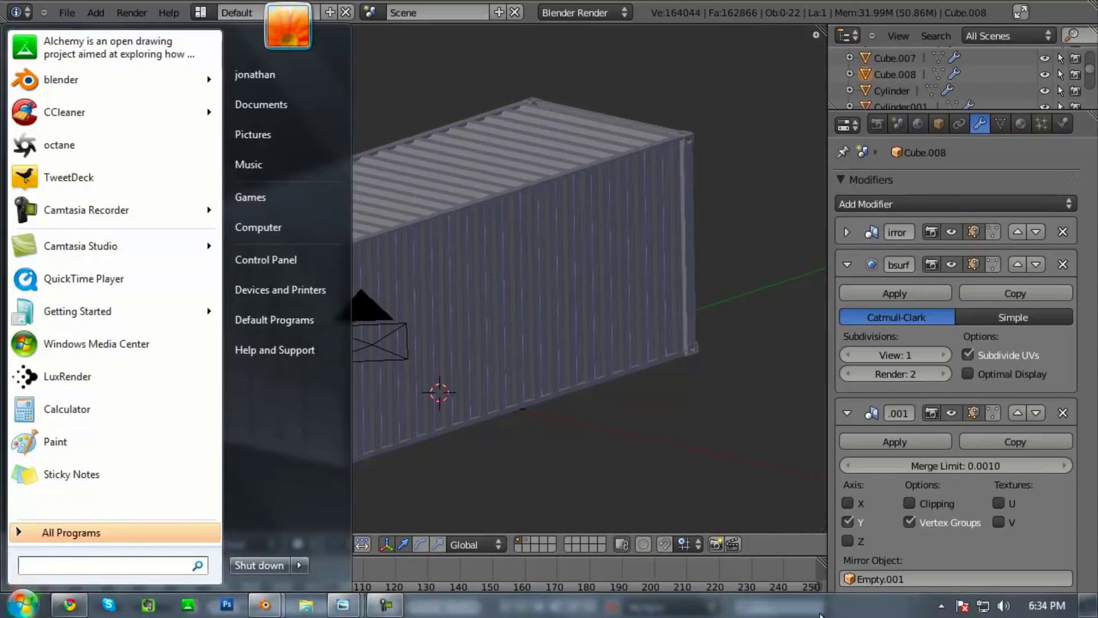
{"action": "key", "text": "super"}
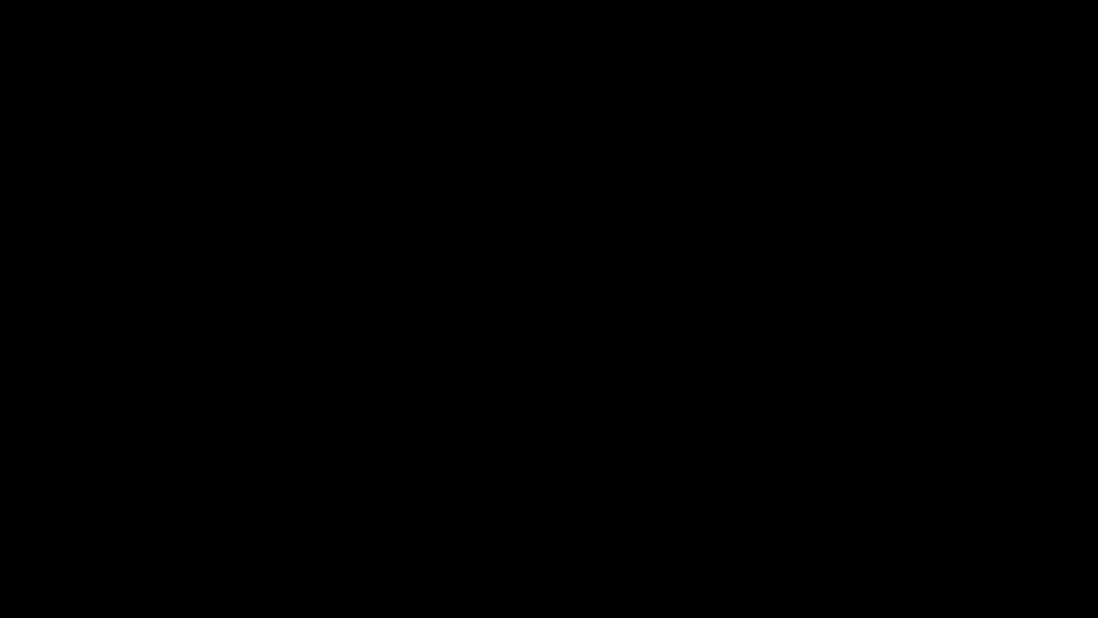